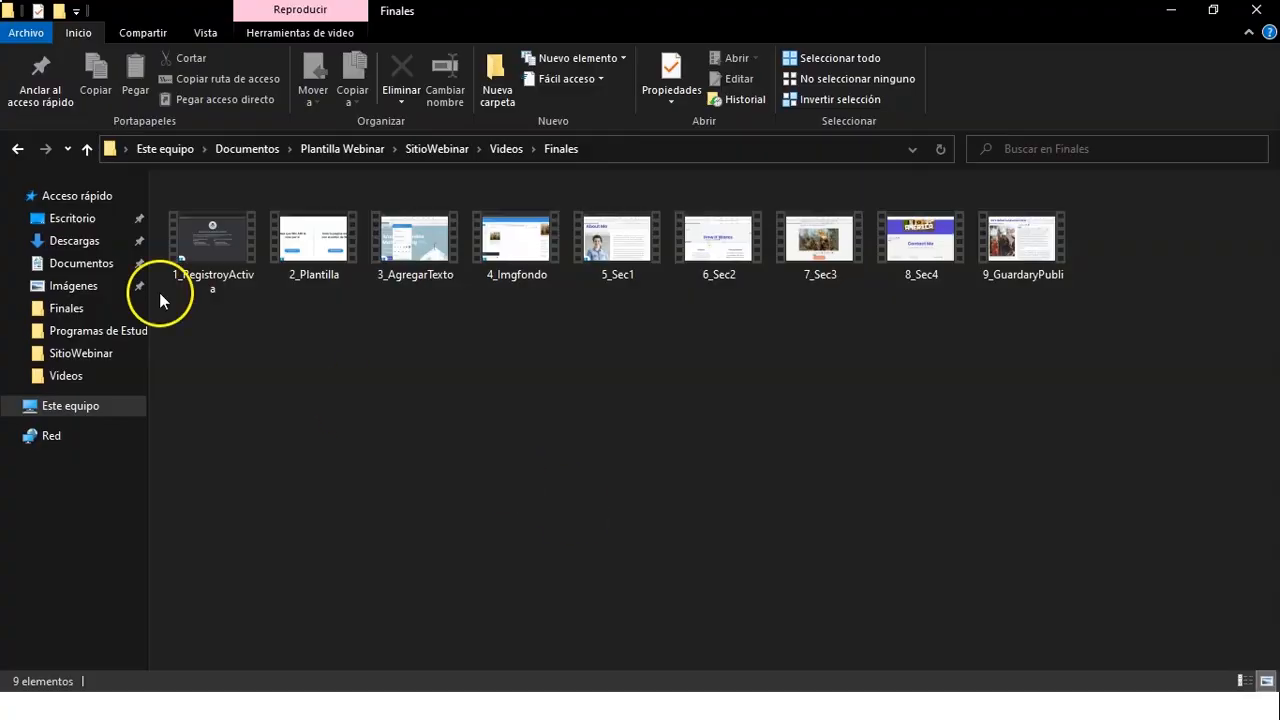
- Open the video 1_RegistroyActiva from the Finales folder and start its playback
{"action": "left_click", "coordinate": [200, 245]}
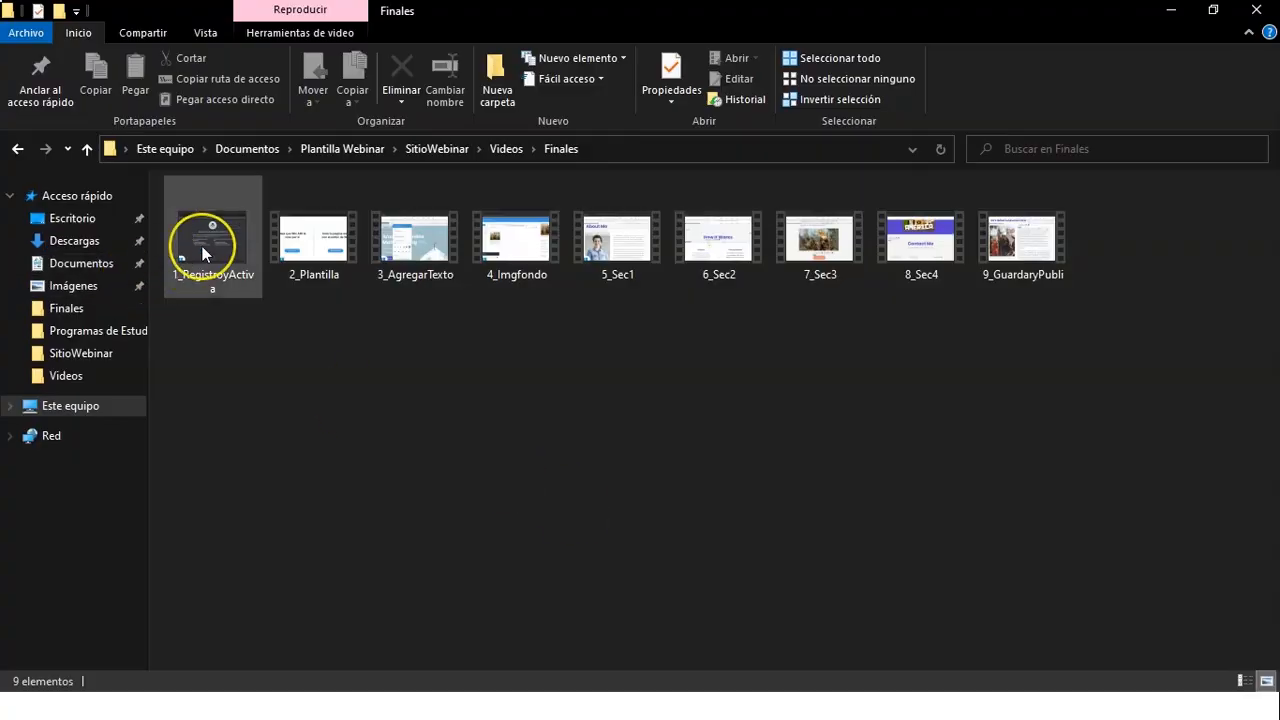
{"action": "double_click", "coordinate": [202, 246]}
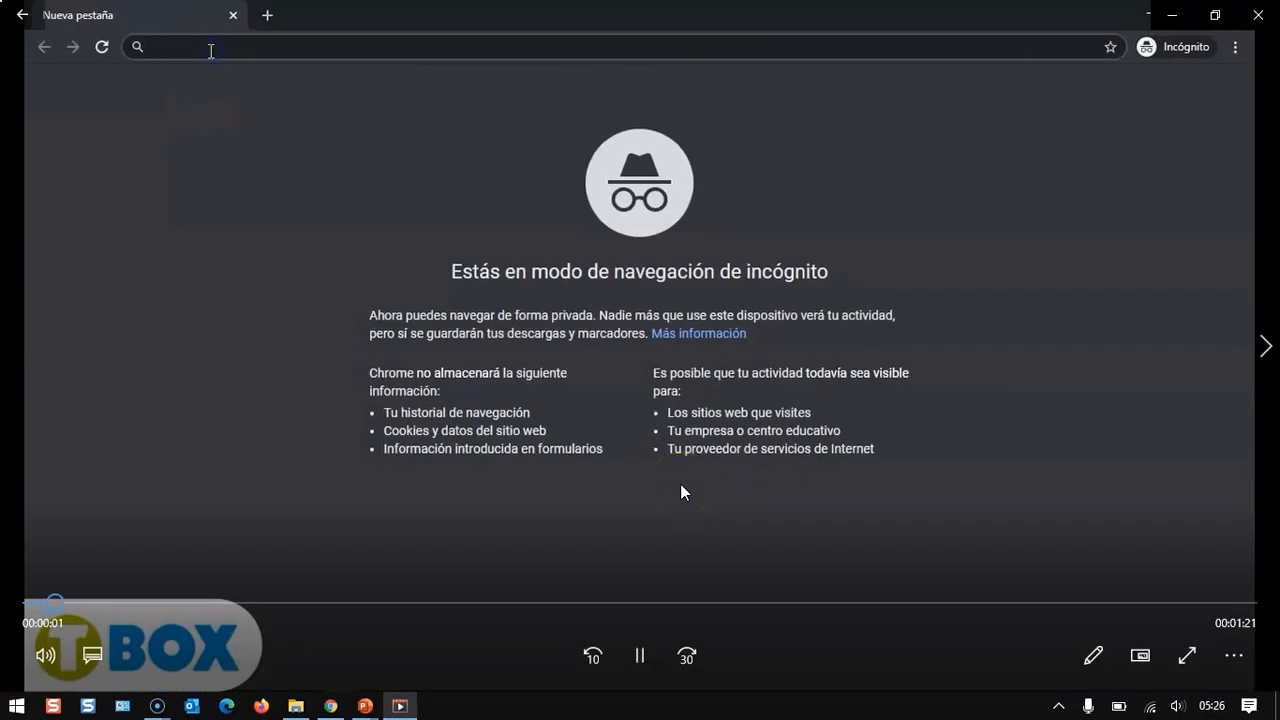
{"action": "double_click", "coordinate": [680, 492]}
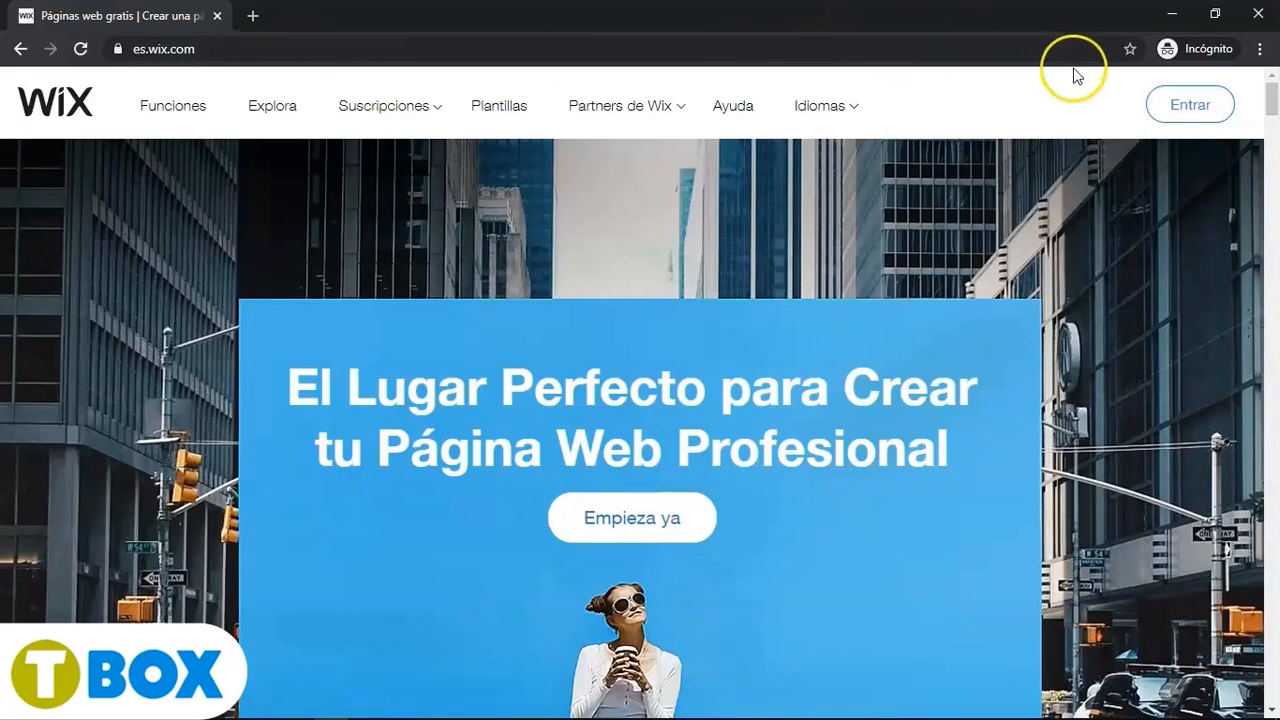
- Open the Wix sign-up form and enter the account's e-mail address in the Email field
{"action": "left_click", "coordinate": [1191, 106]}
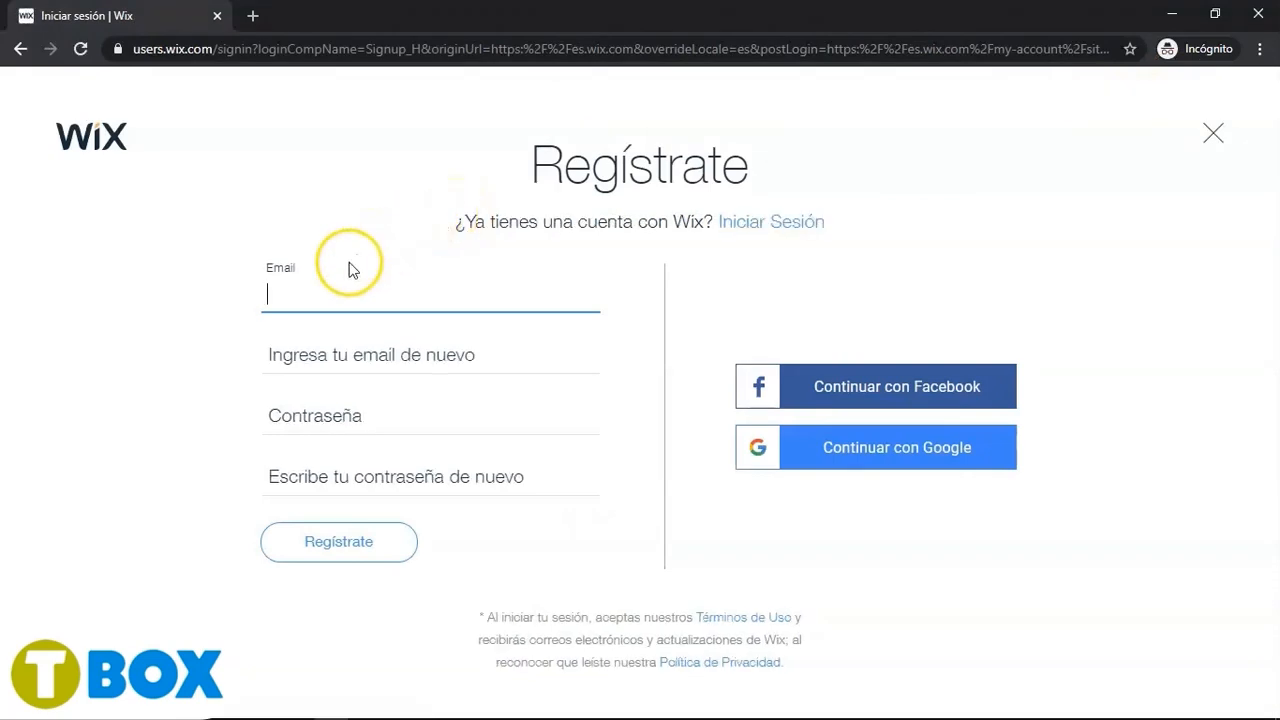
{"action": "left_click", "coordinate": [312, 297]}
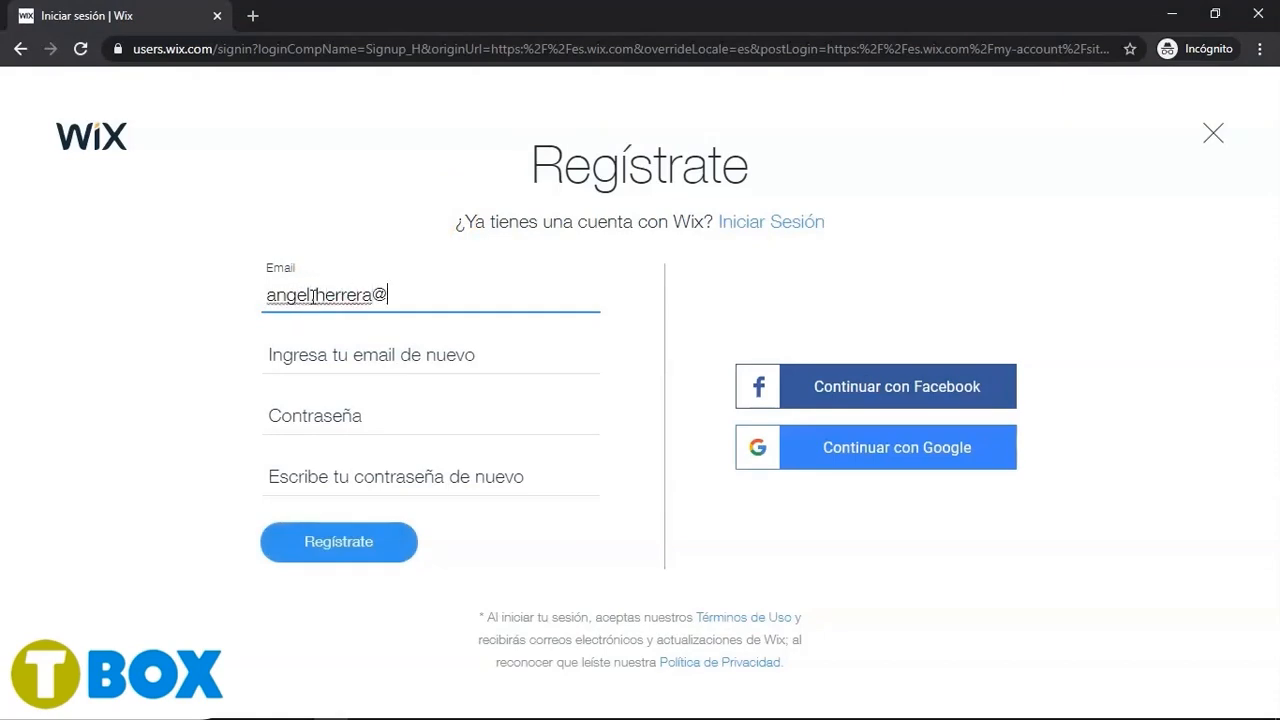
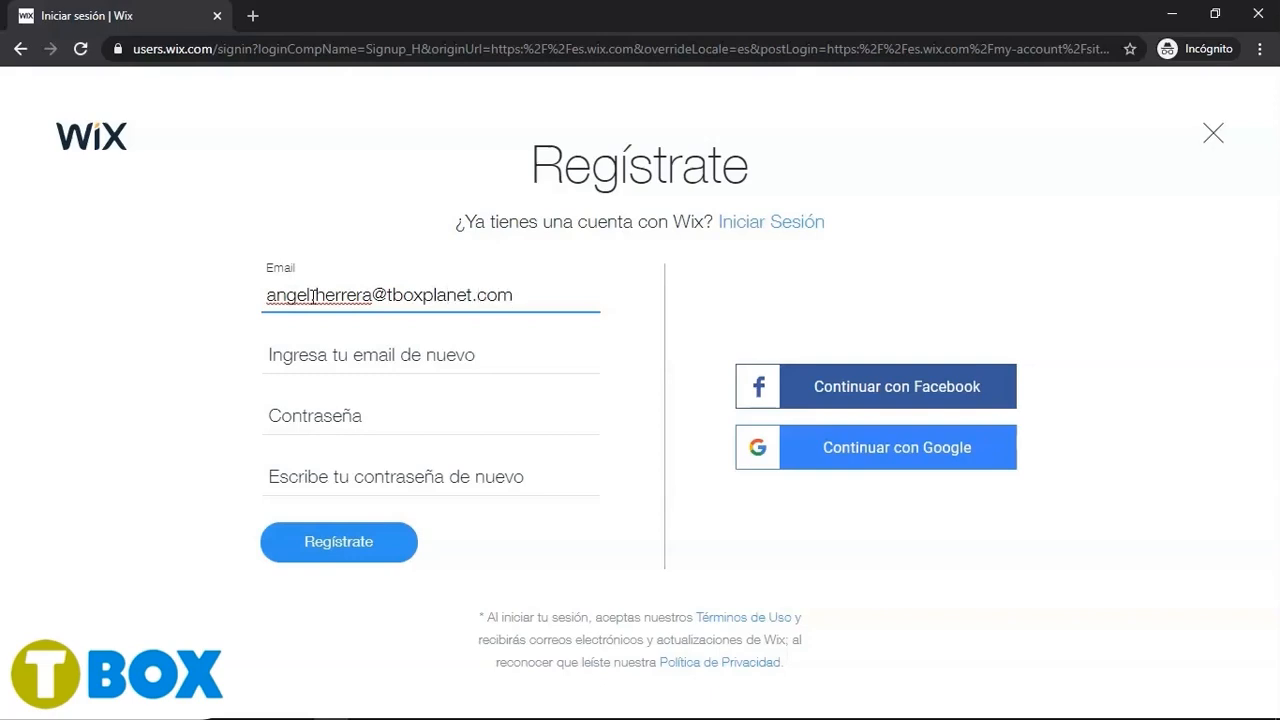
{"action": "left_click", "coordinate": [313, 296]}
{"action": "type", "text": ".com"}
- Enter the same e-mail address again in the confirmation field
{"action": "left_click", "coordinate": [313, 356]}
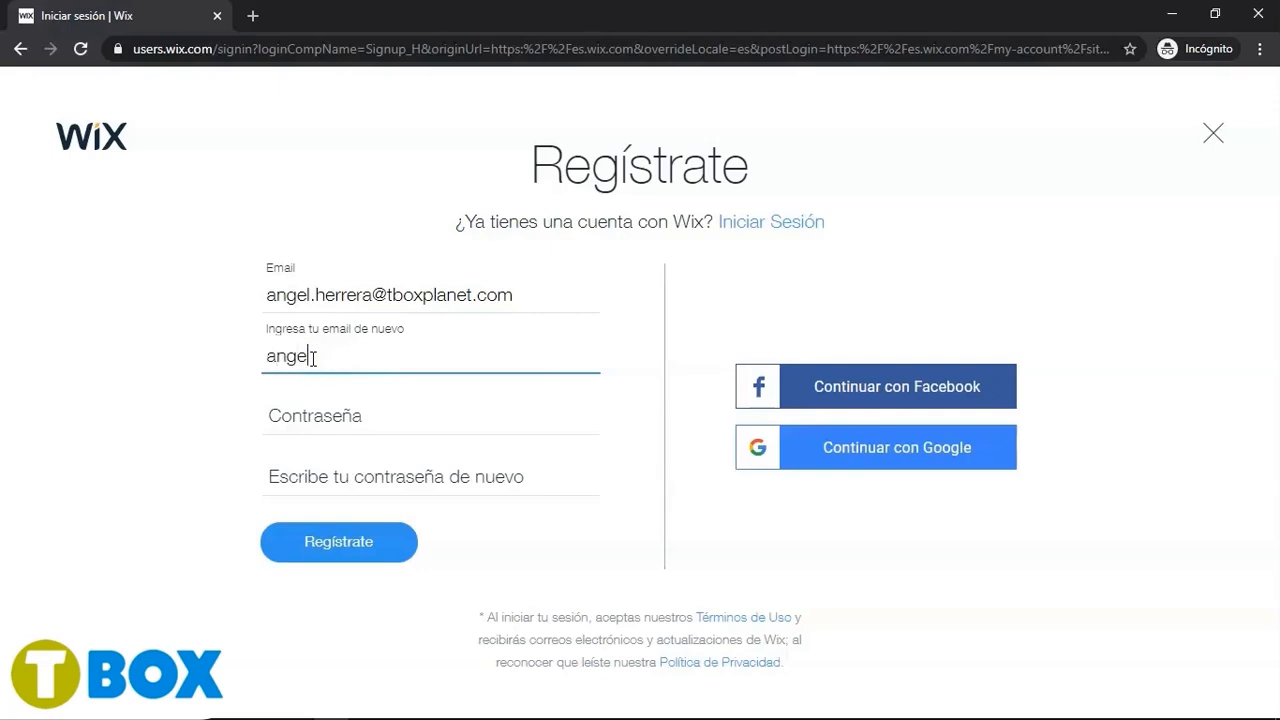
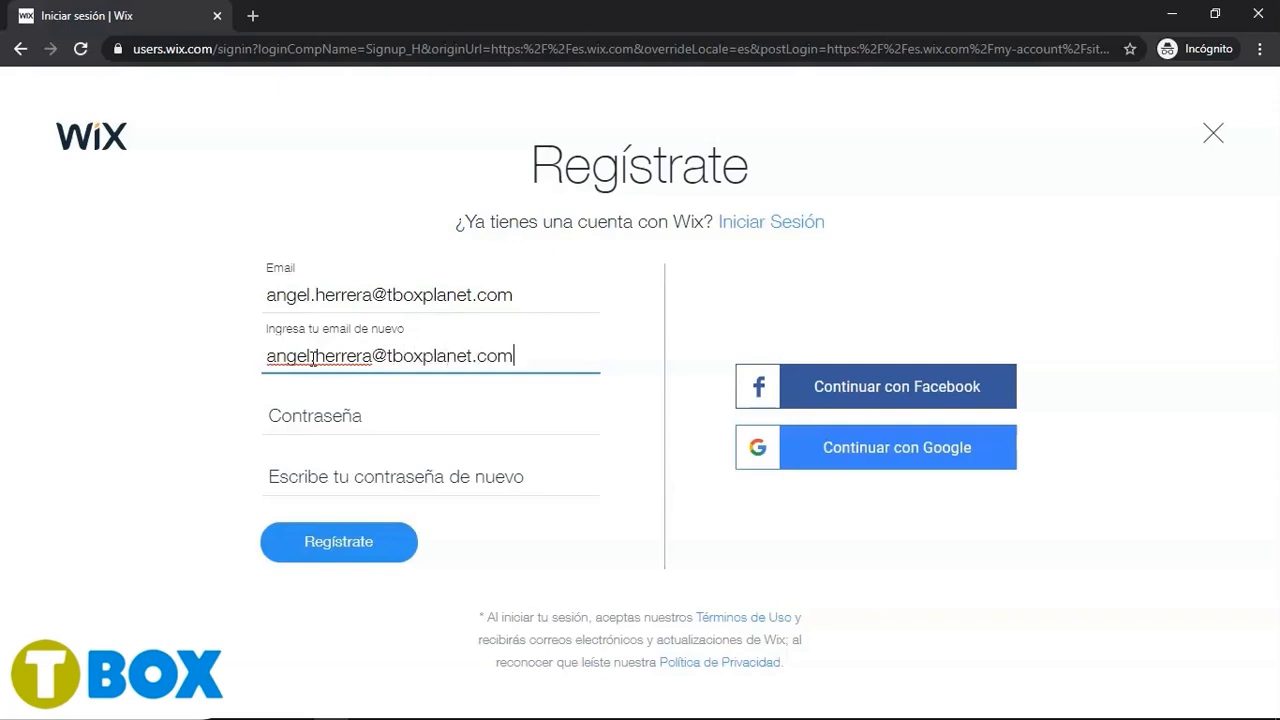
{"action": "left_click", "coordinate": [313, 358]}
{"action": "type", "text": "."}
- Enter the account password, repeat it in the confirmation field, and submit the registration
{"action": "left_click", "coordinate": [312, 410]}
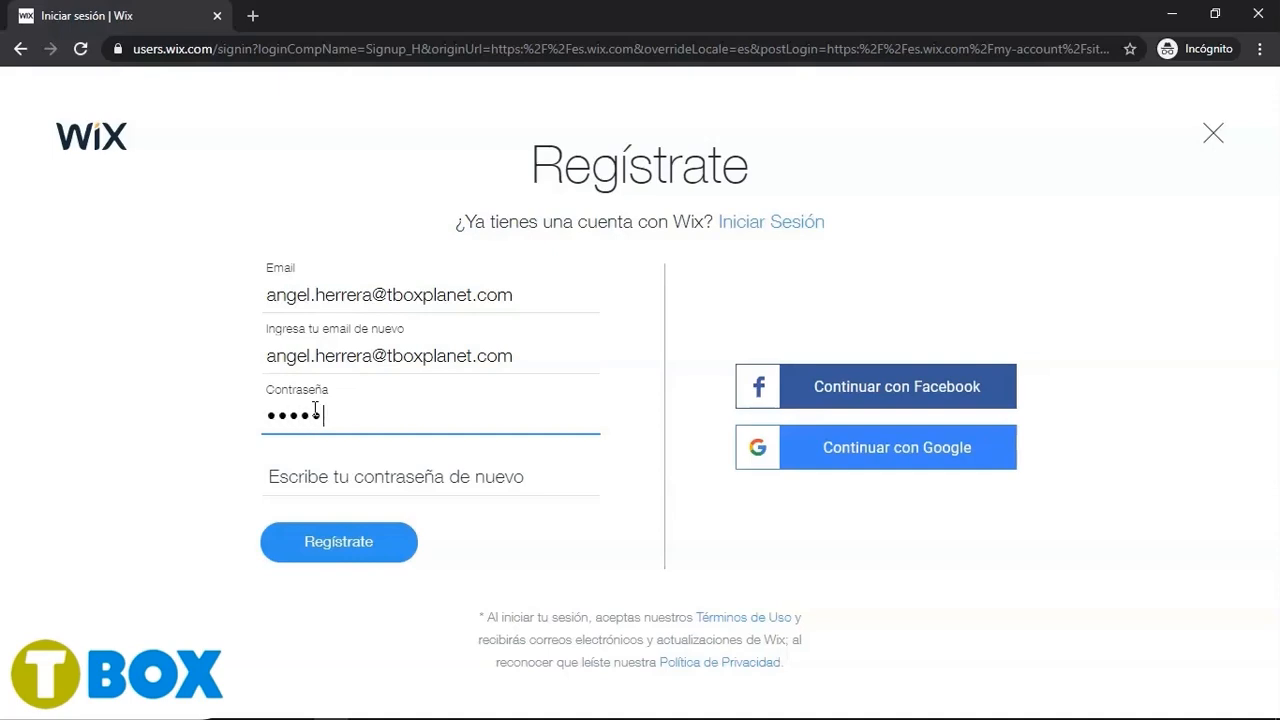
{"action": "left_click", "coordinate": [314, 472]}
{"action": "type", "text": "••"}
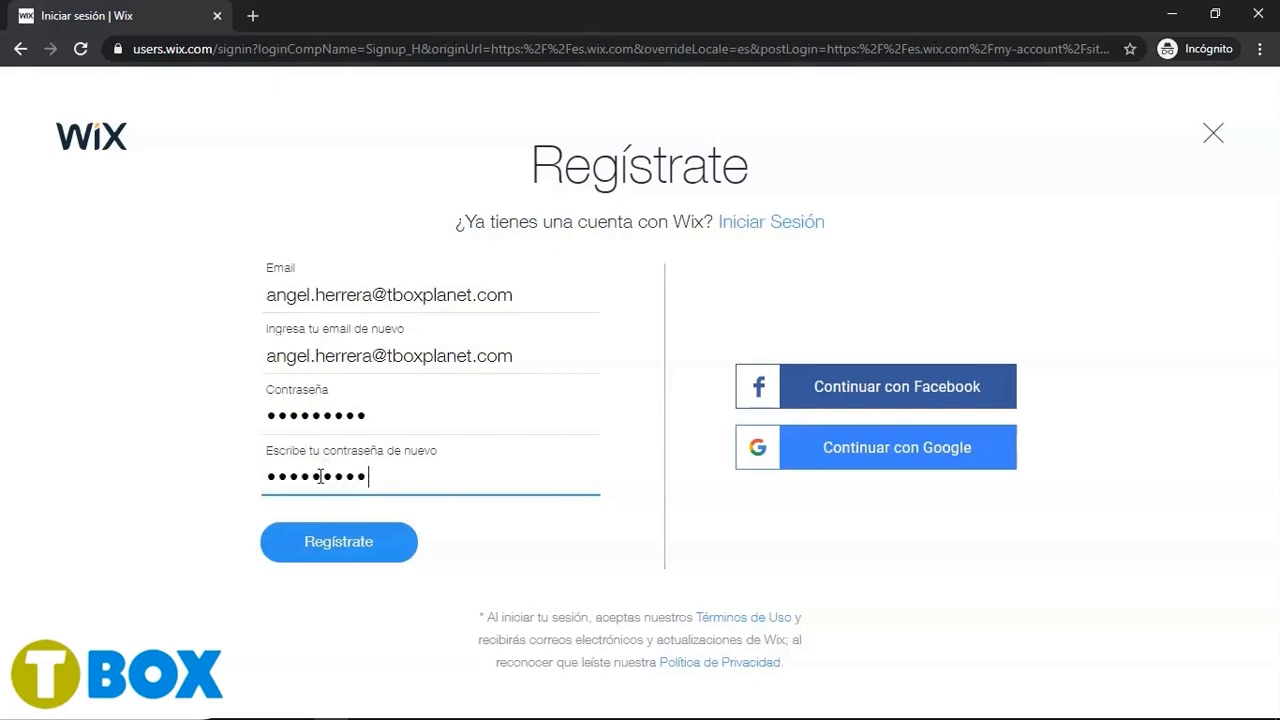
{"action": "left_click", "coordinate": [412, 540]}
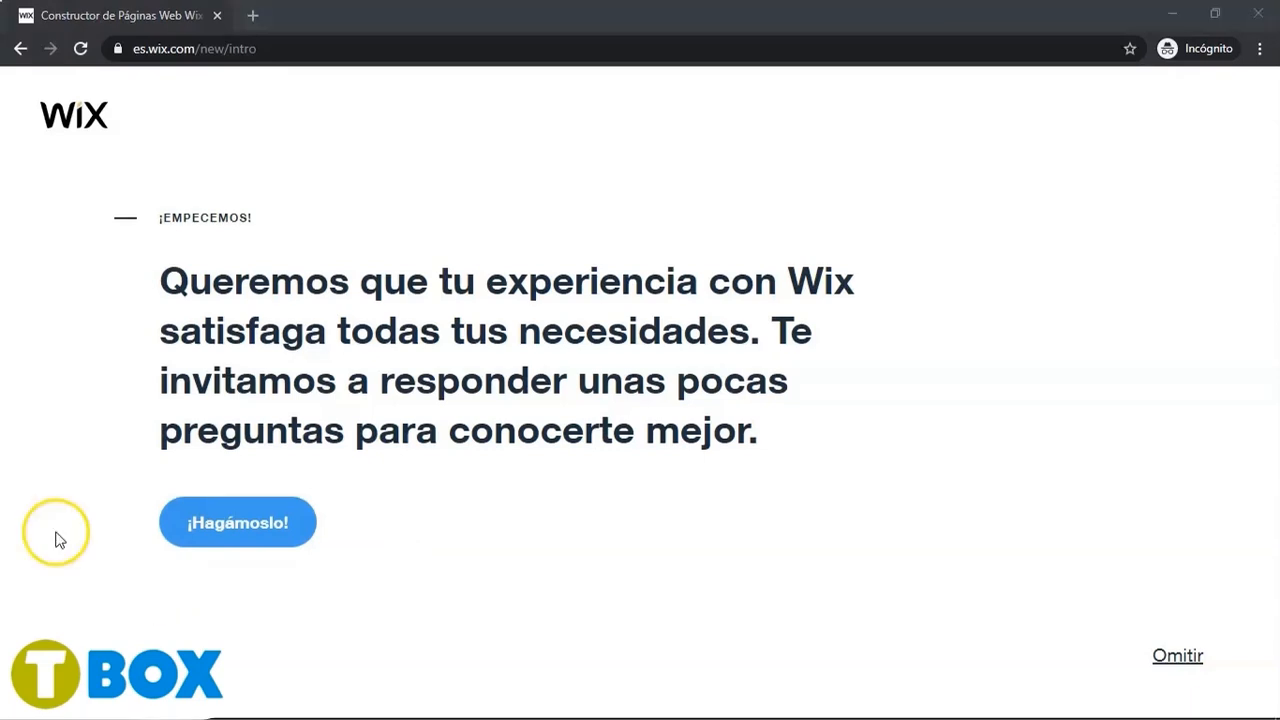
- Pause, resume and restart playback of the registration video
{"action": "mouse_move", "coordinate": [632, 557]}
{"action": "left_click", "coordinate": [635, 686]}
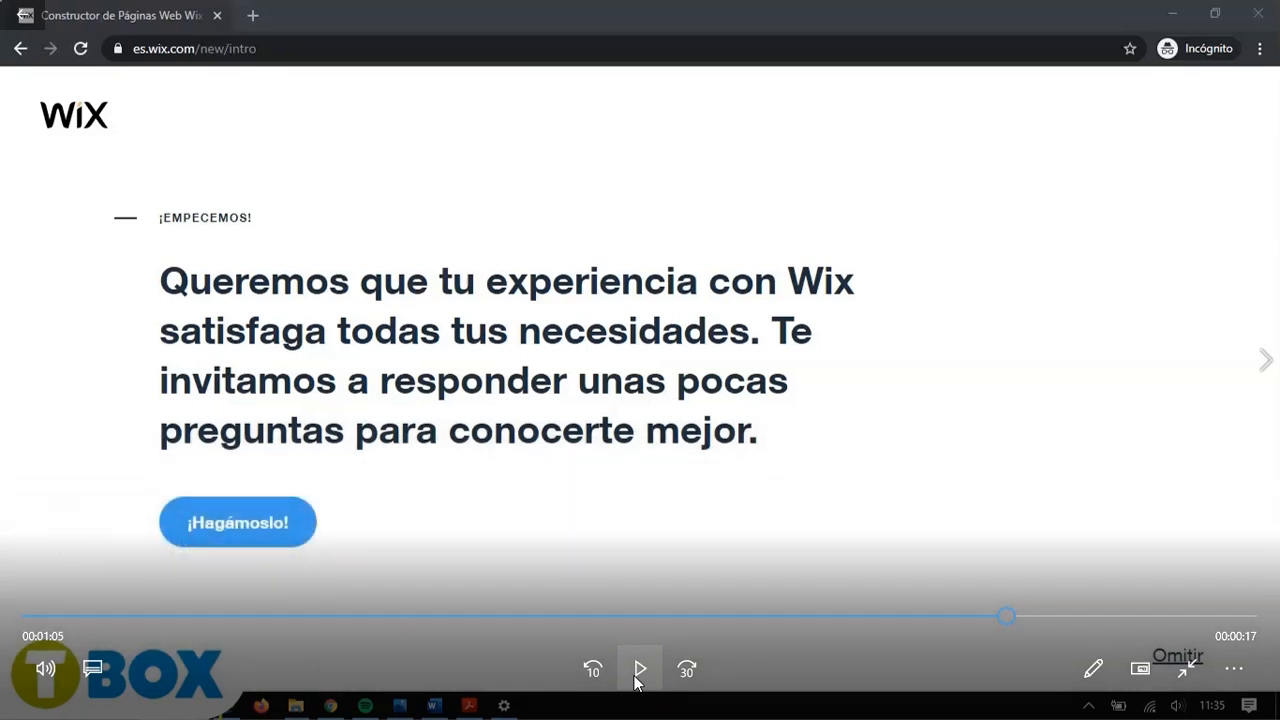
{"action": "left_click", "coordinate": [638, 670]}
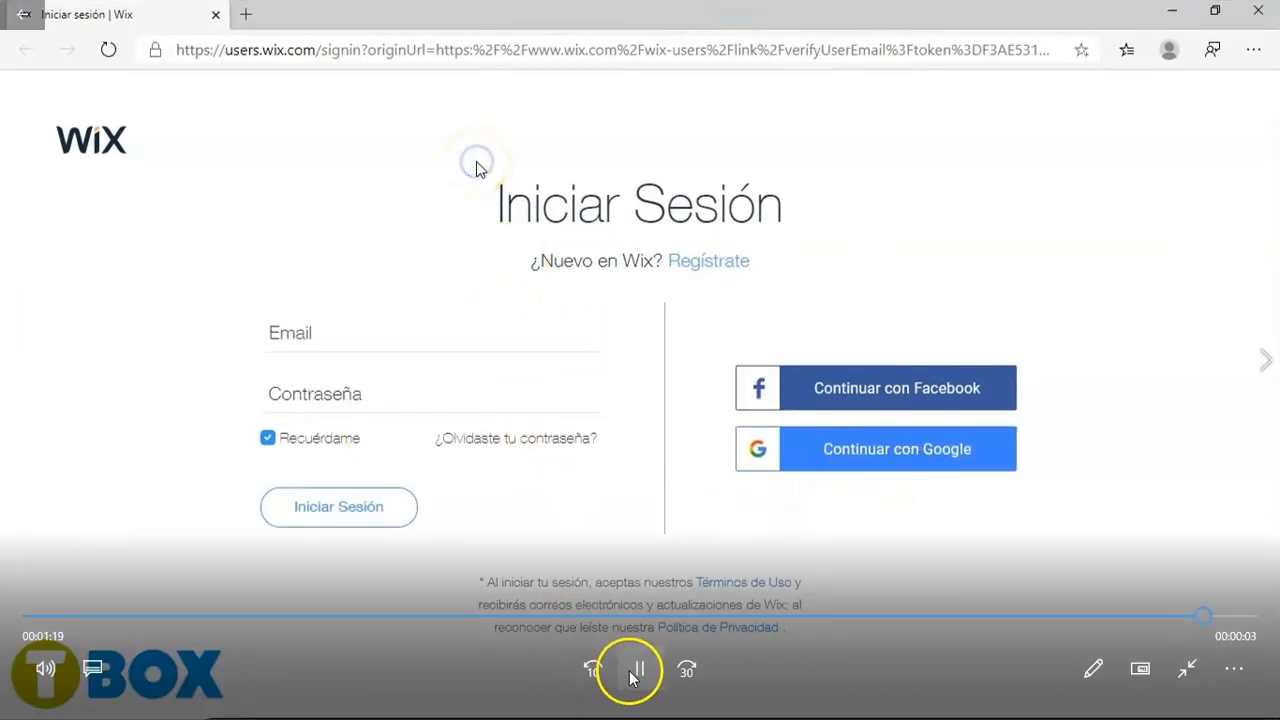
{"action": "left_click", "coordinate": [632, 672]}
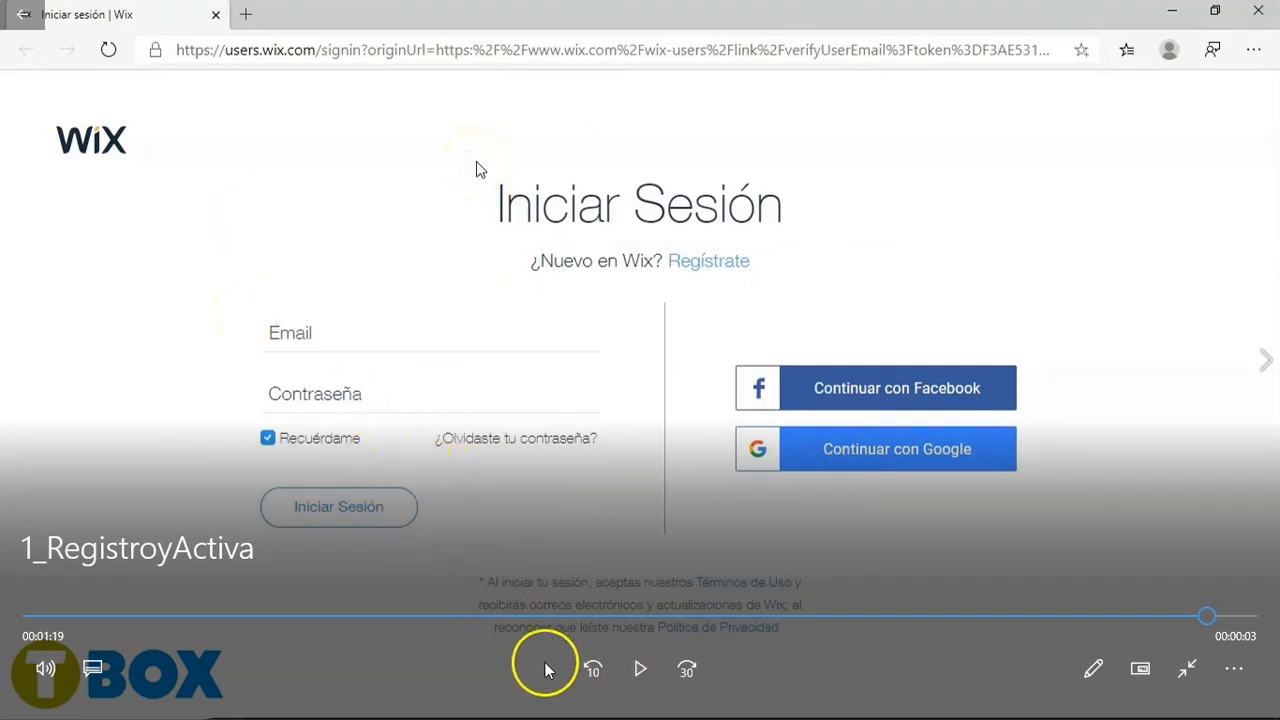
{"action": "left_click", "coordinate": [632, 672]}
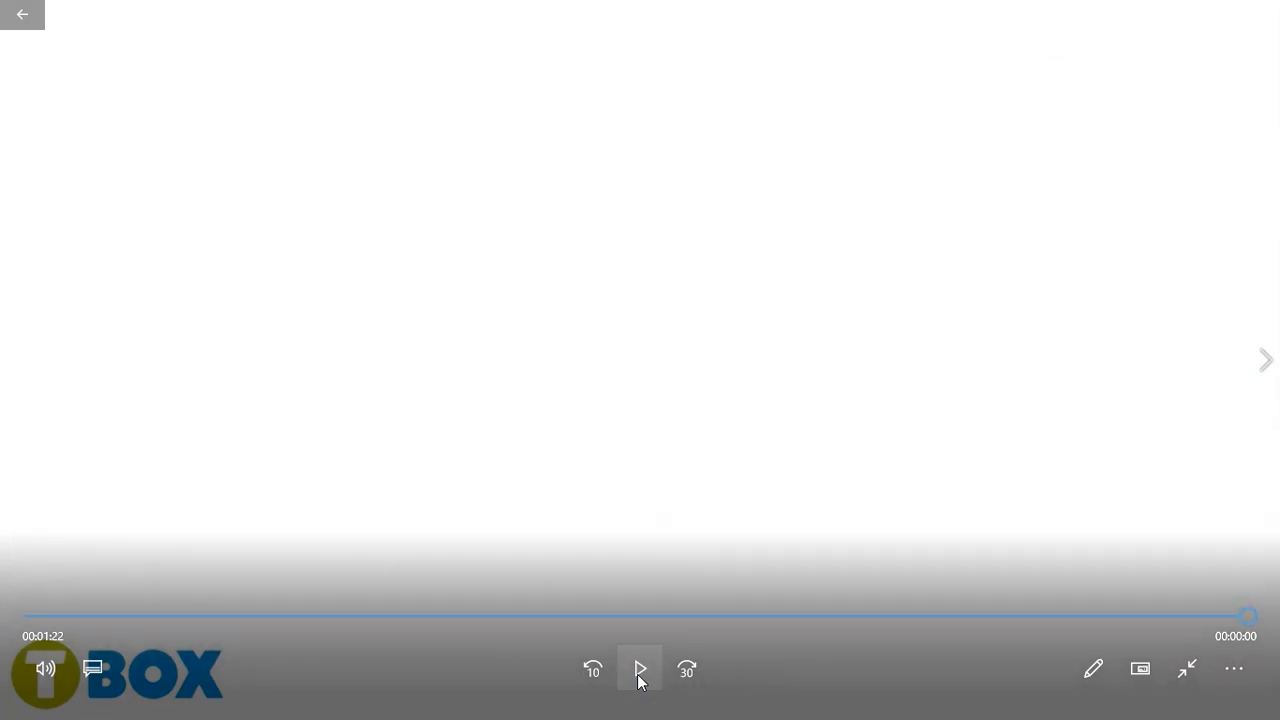
{"action": "left_click", "coordinate": [640, 672]}
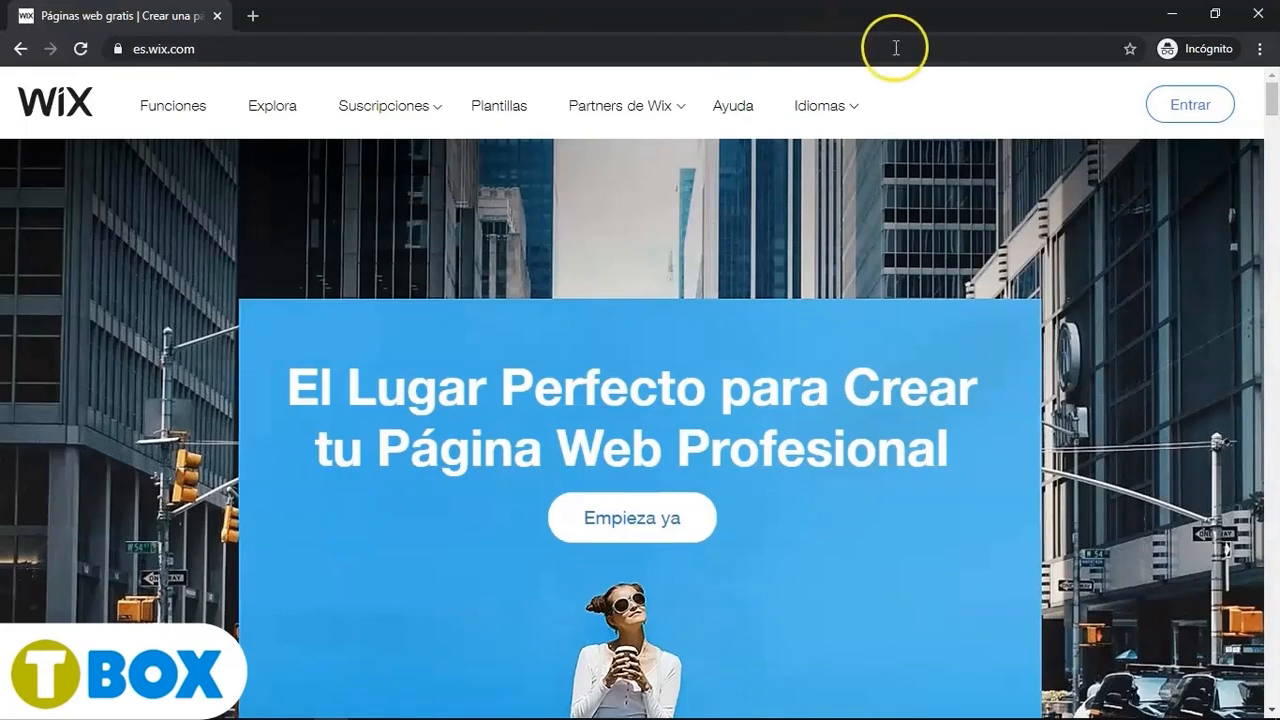
- Open the Wix sign-up form again and fill in the account's e-mail address
{"action": "left_click", "coordinate": [1190, 106]}
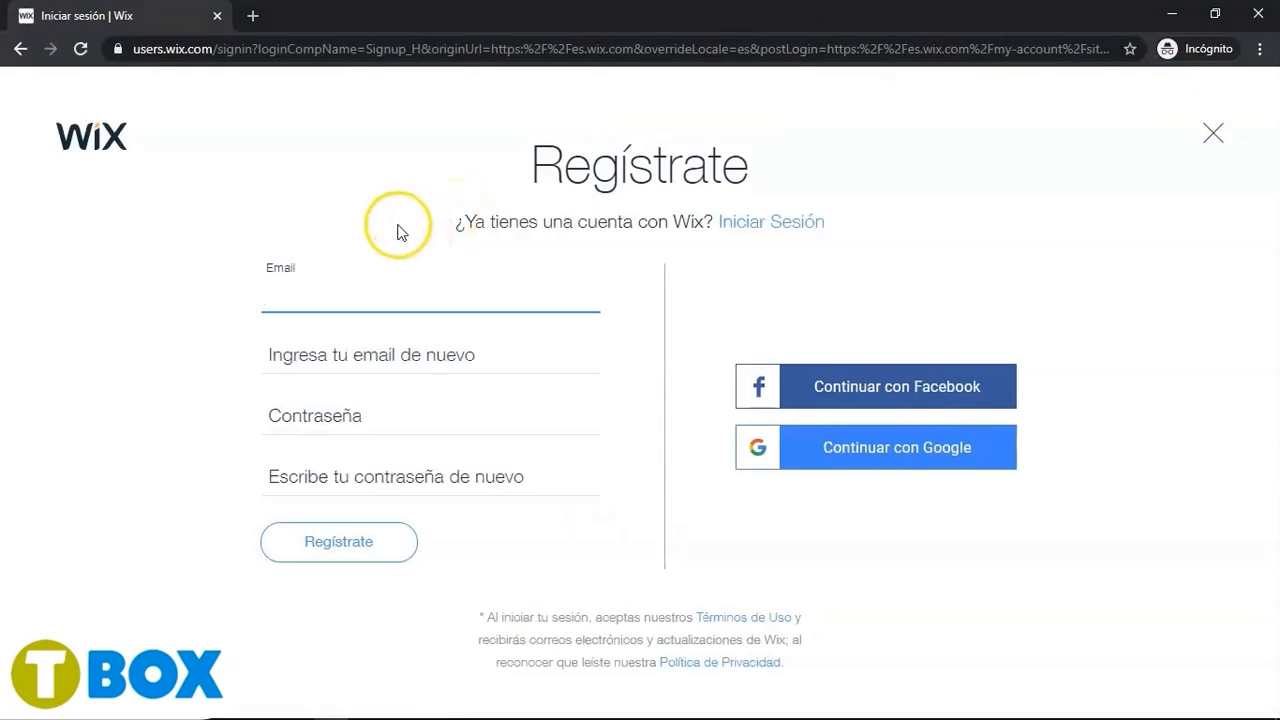
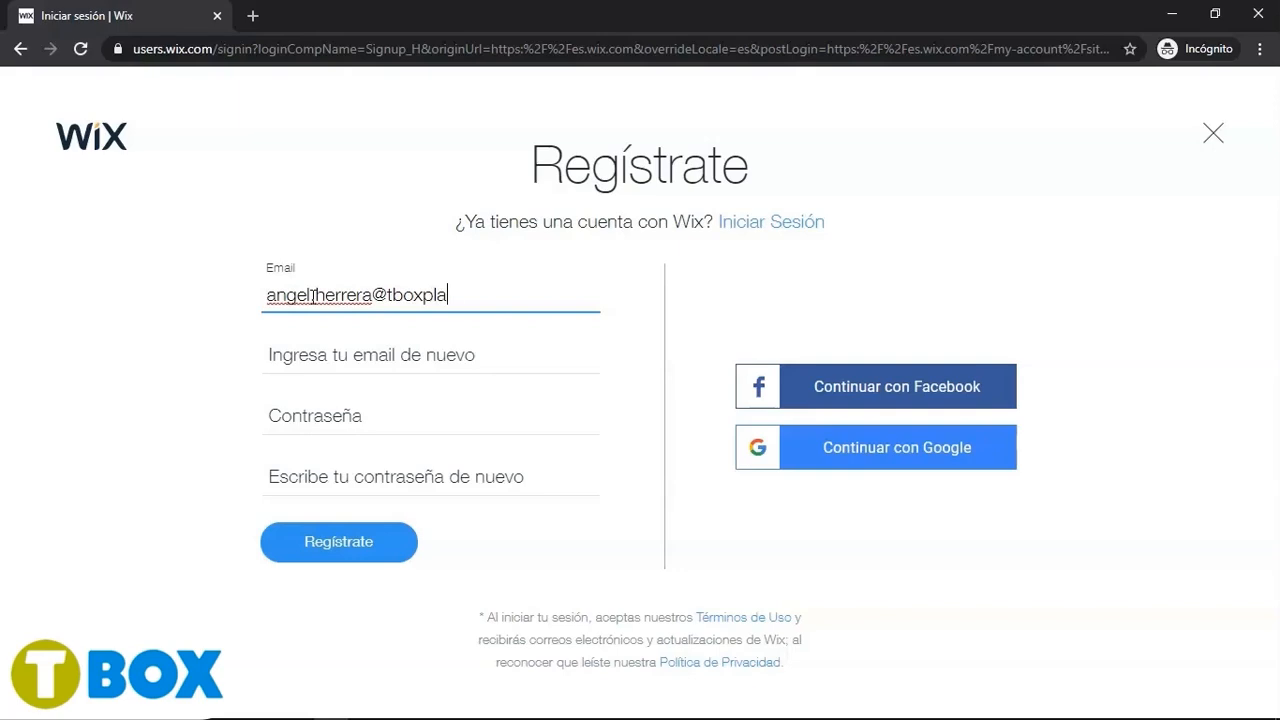
- Repeat the account's e-mail address in the confirmation field
{"action": "left_click", "coordinate": [313, 358]}
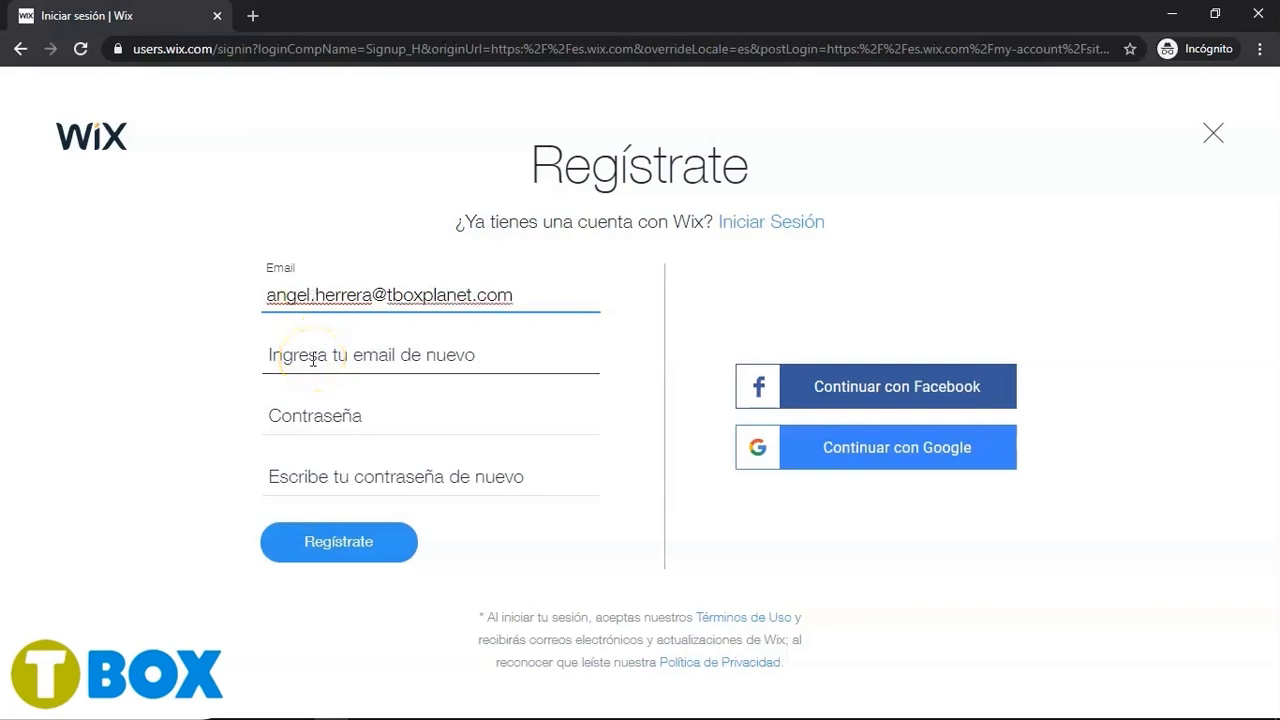
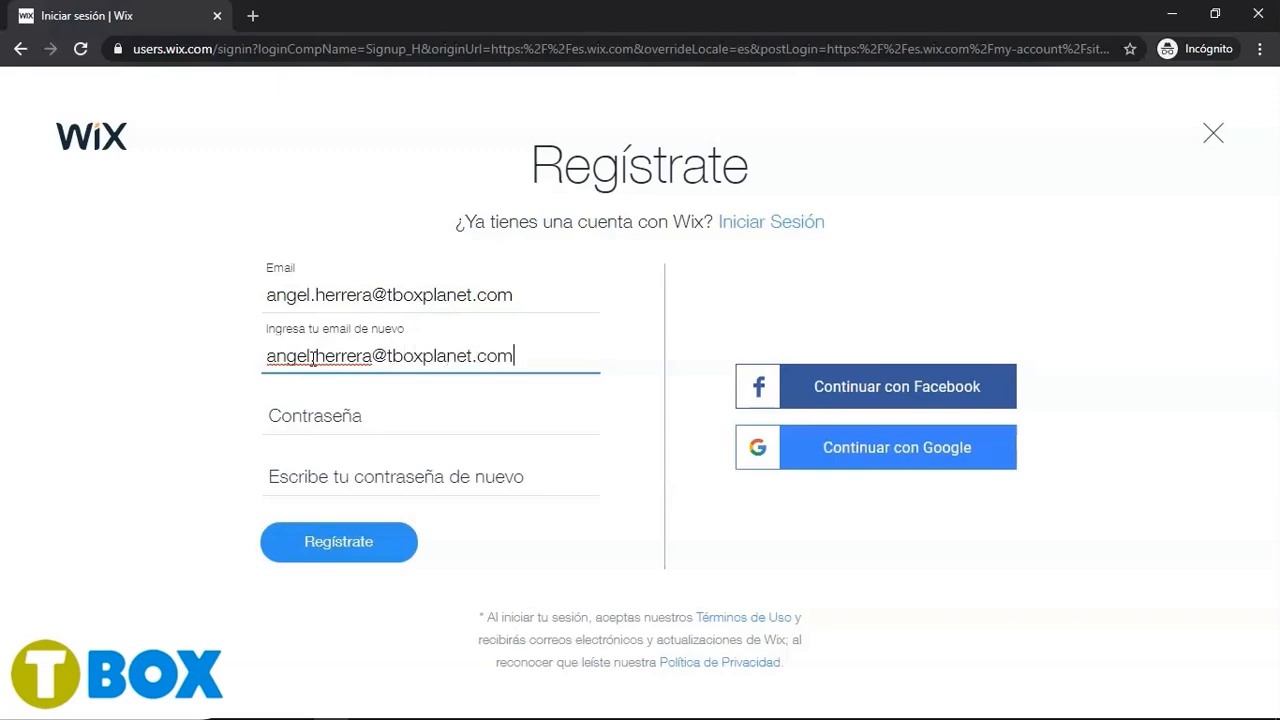
- Type the account password and its repetition, then submit the sign-up form
{"action": "left_click", "coordinate": [314, 409]}
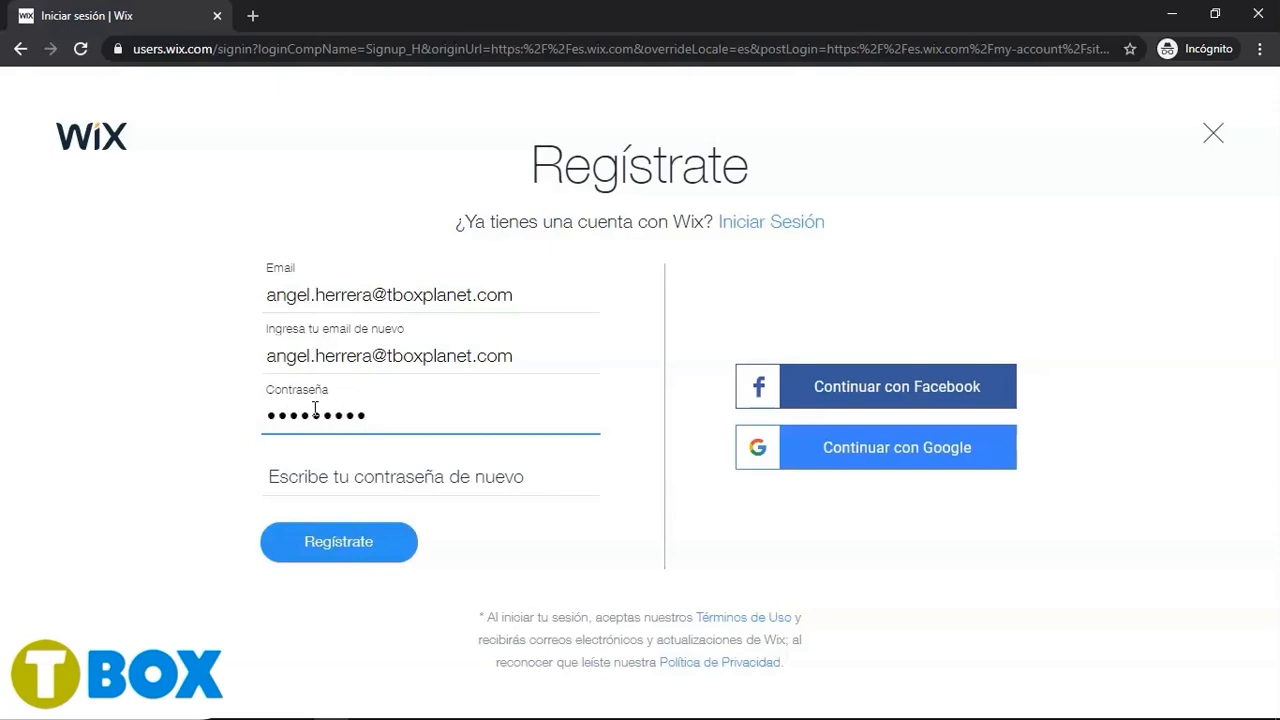
{"action": "left_click", "coordinate": [314, 476]}
{"action": "type", "text": "a"}
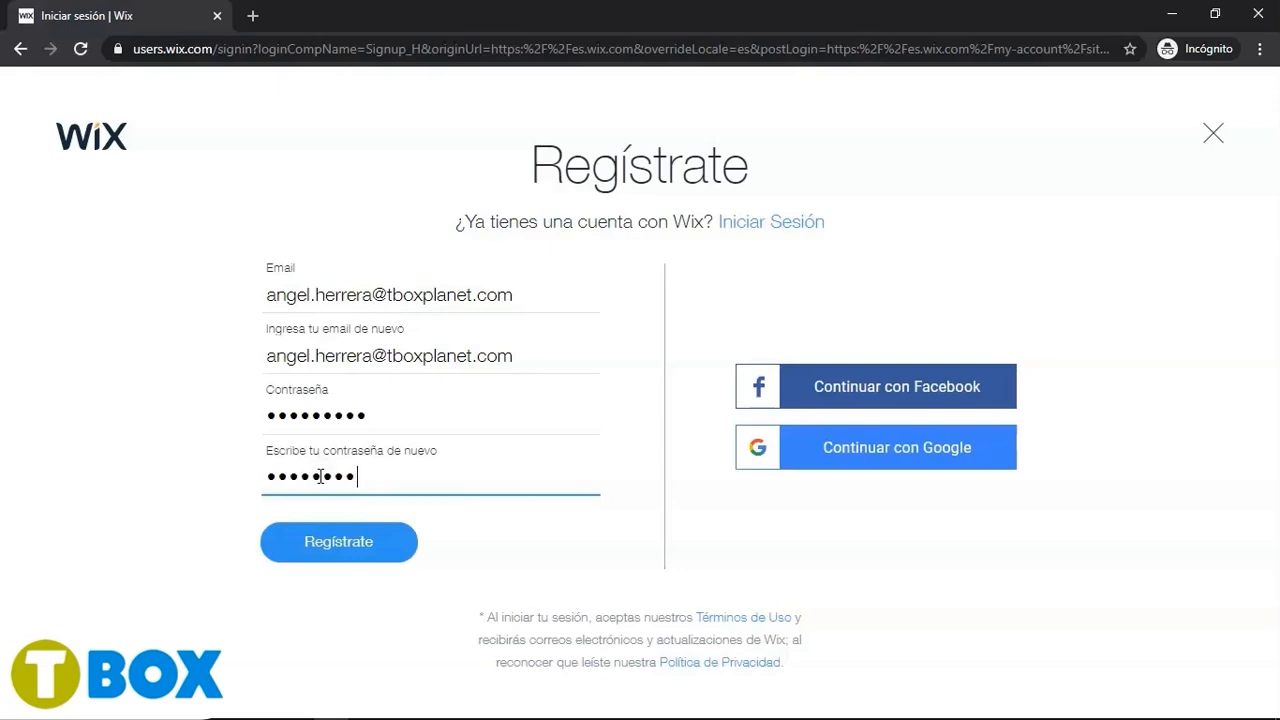
{"action": "left_click", "coordinate": [394, 540]}
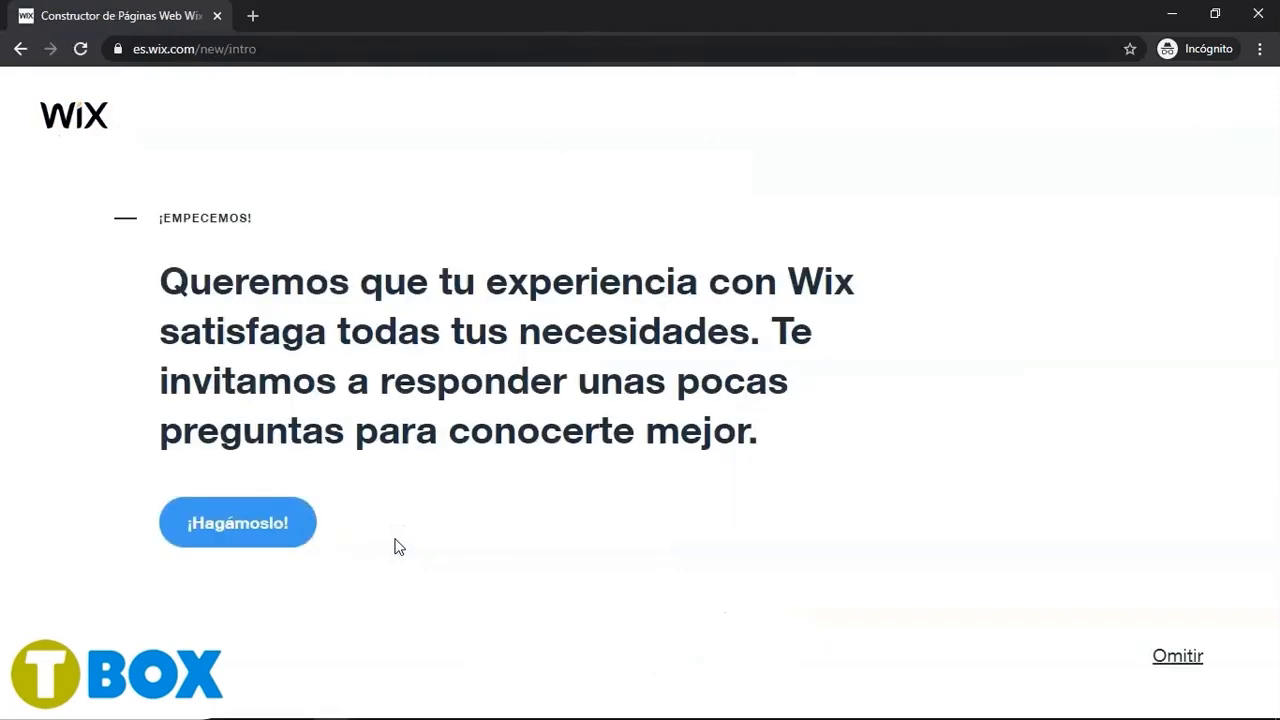
- Open Wix's confirmation message in the Outlook inbox and confirm the e-mail address from it
{"action": "left_click", "coordinate": [532, 354]}
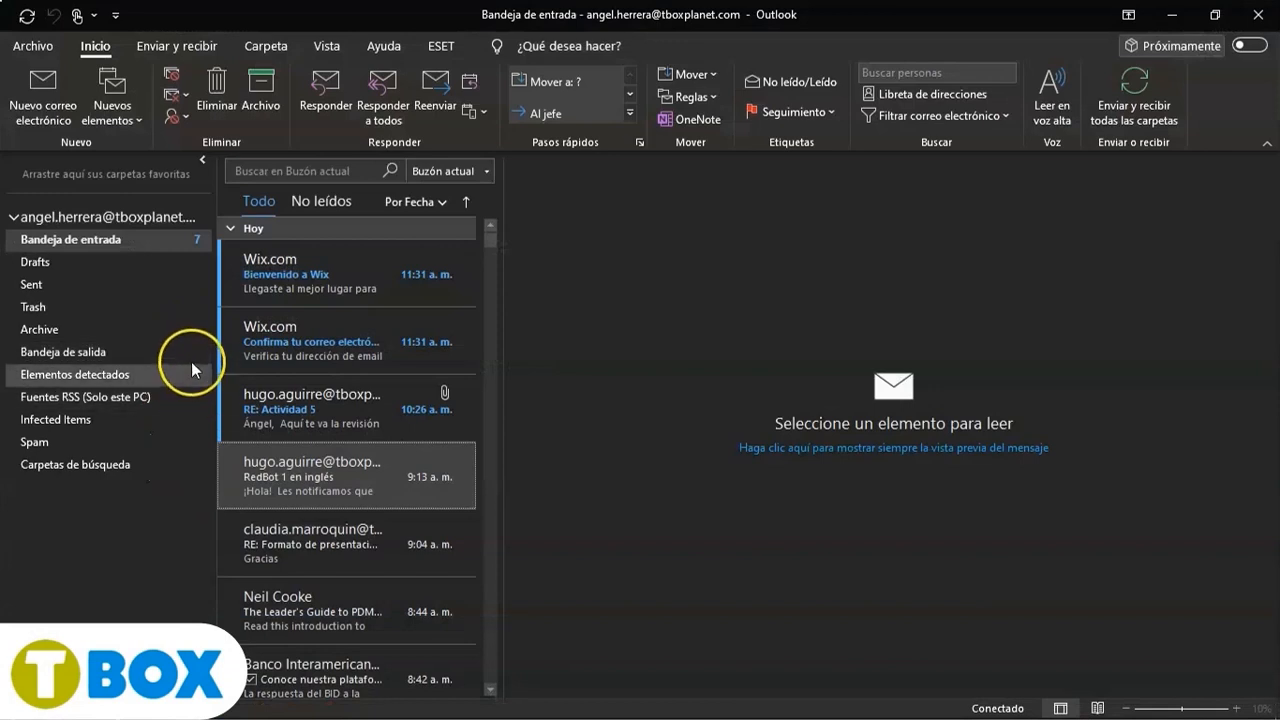
{"action": "left_click", "coordinate": [281, 336]}
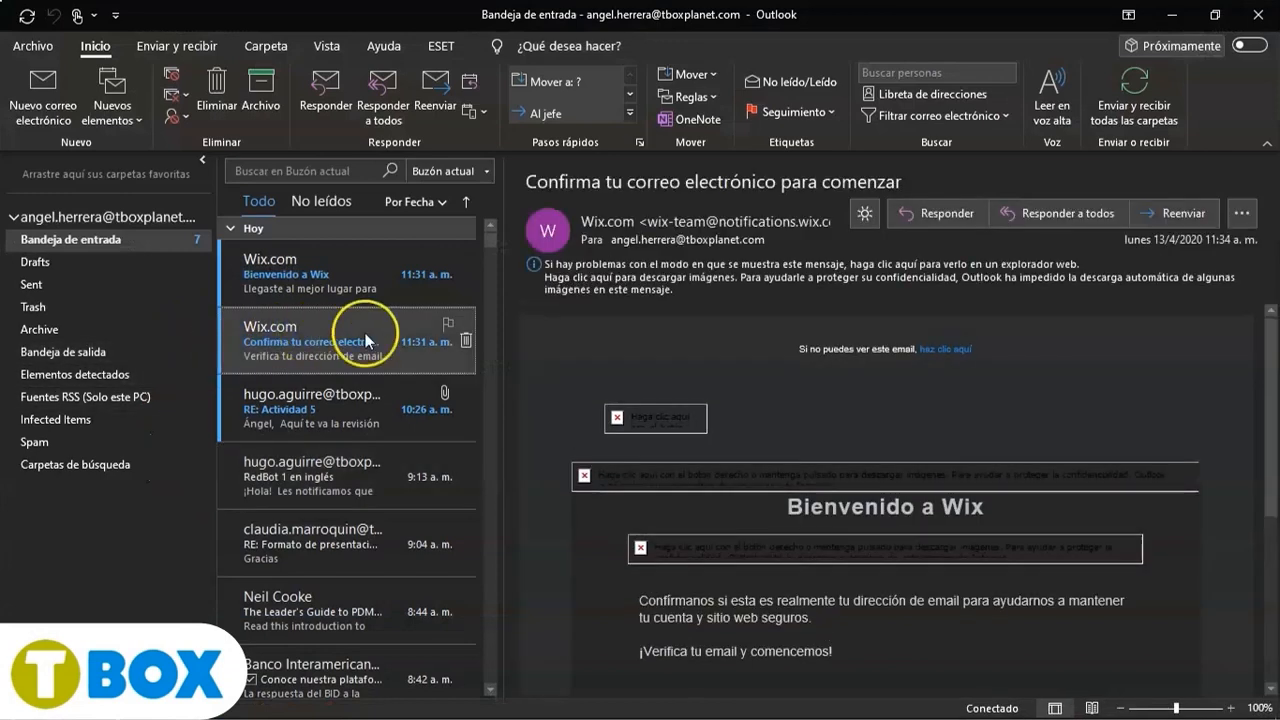
{"action": "left_click", "coordinate": [780, 276]}
{"action": "left_click", "coordinate": [780, 289]}
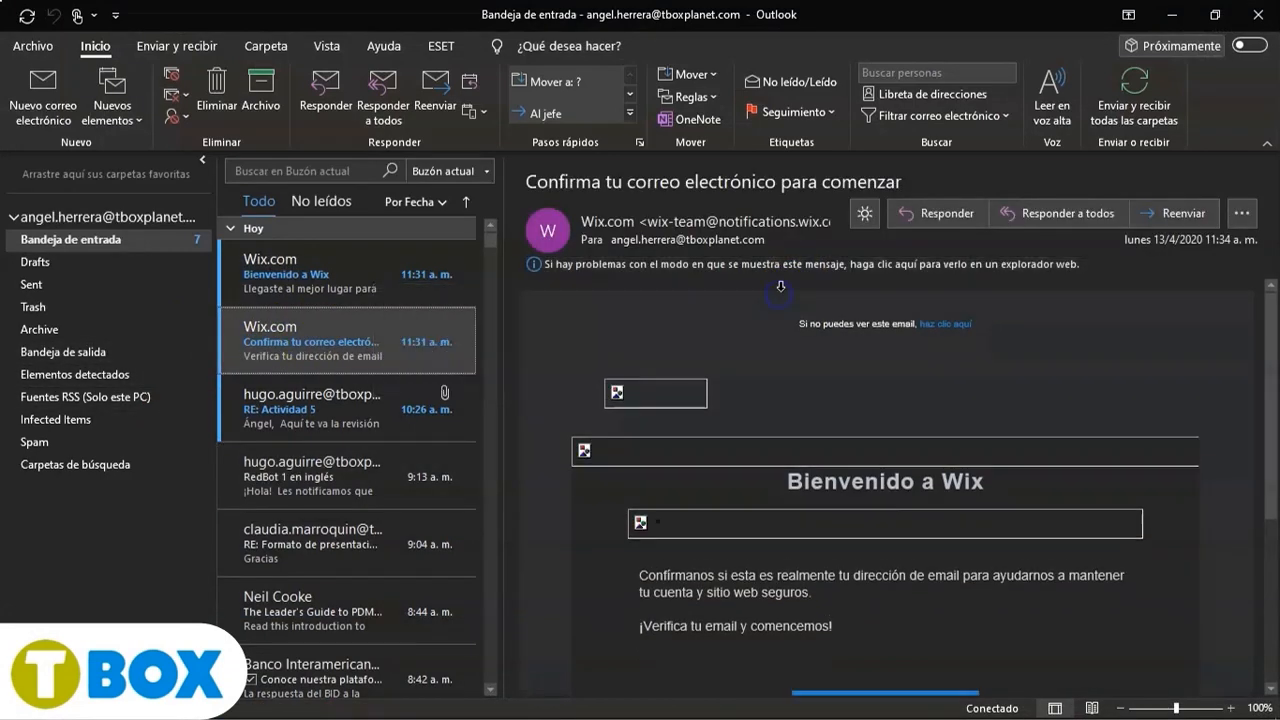
{"action": "scroll", "coordinate": [915, 410], "scroll_direction": "down", "scroll_amount": 3}
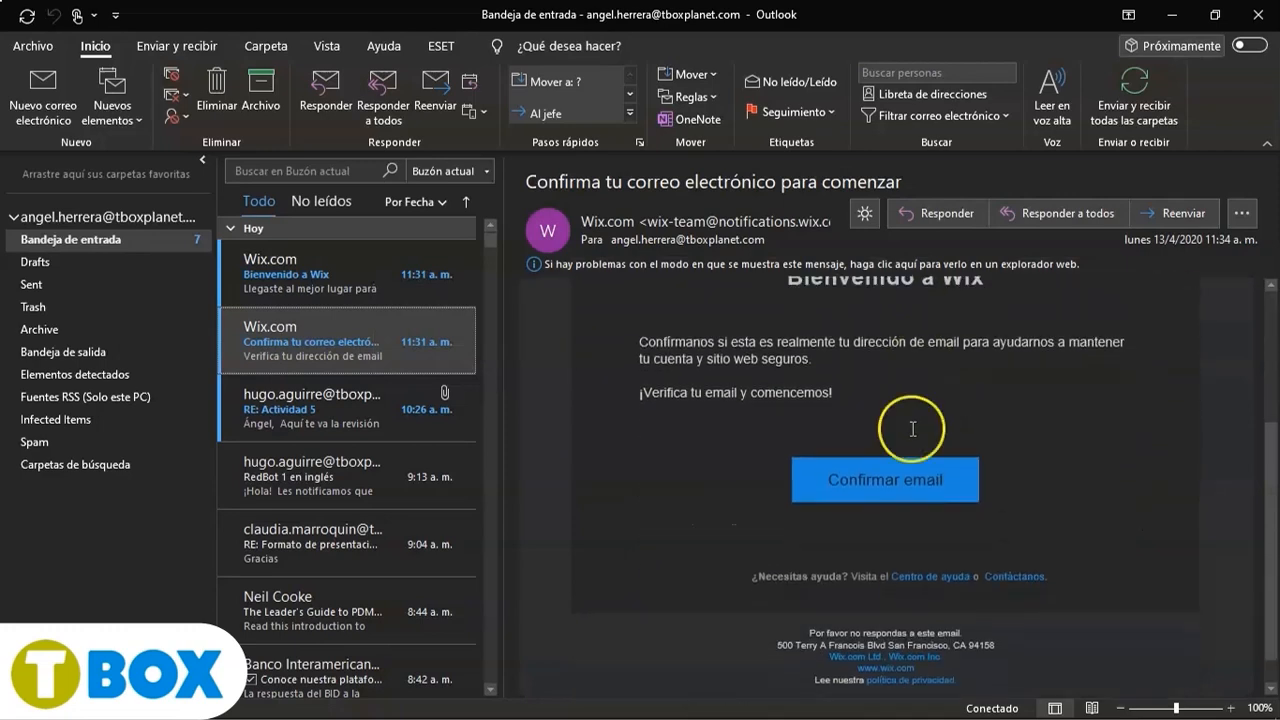
{"action": "left_click", "coordinate": [879, 480]}
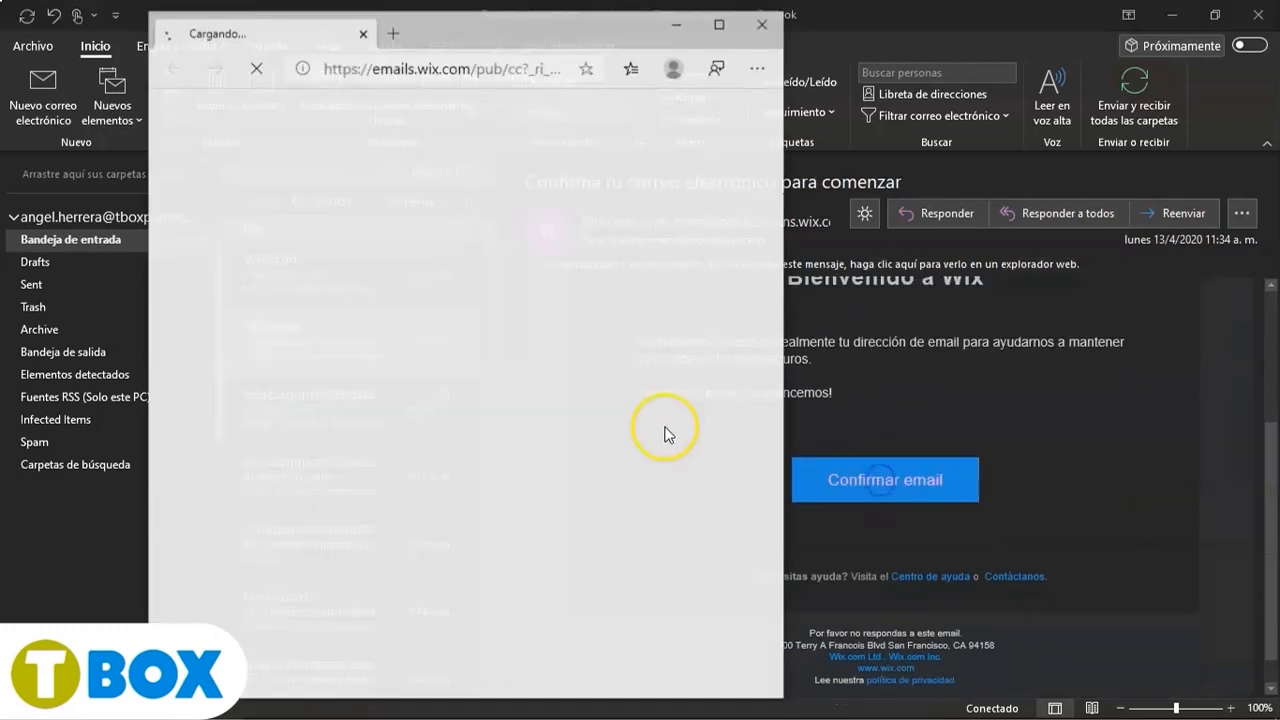
{"action": "mouse_move", "coordinate": [529, 363]}
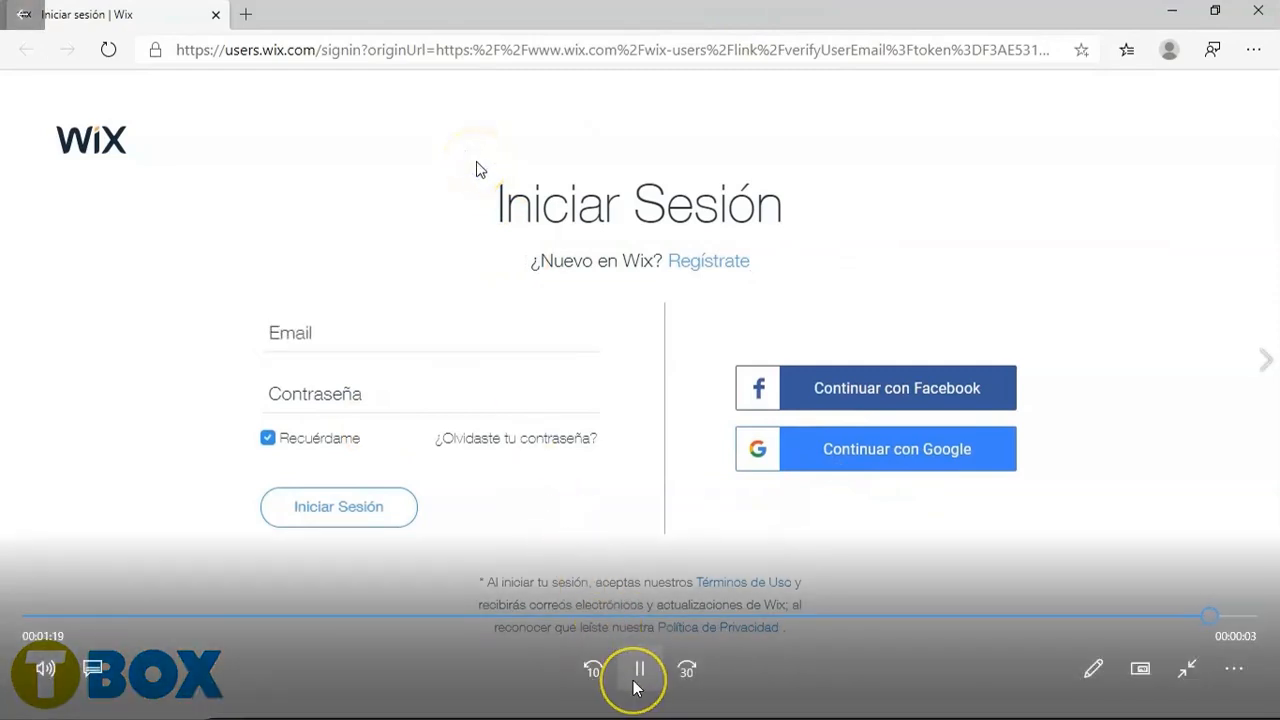
- Pause the video and switch to the running slideshow
{"action": "left_click", "coordinate": [634, 684]}
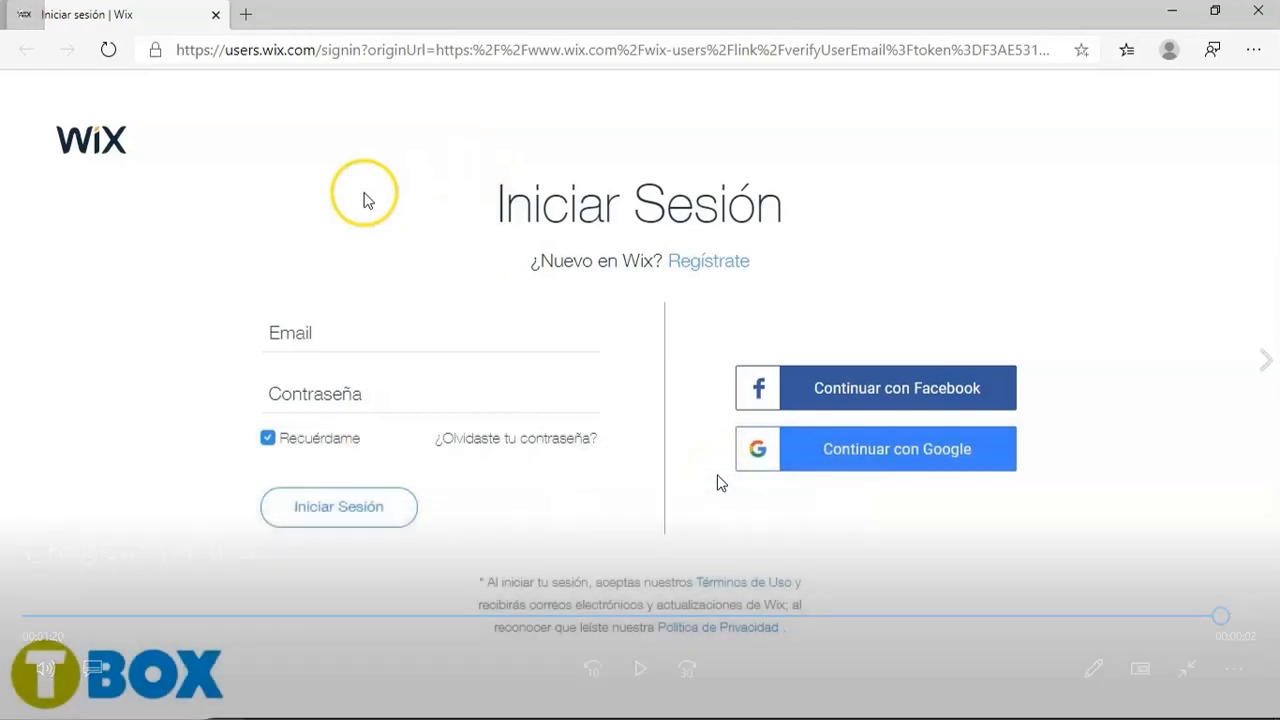
{"action": "key", "text": "alt+Tab"}
{"action": "key", "text": "alt+Tab"}
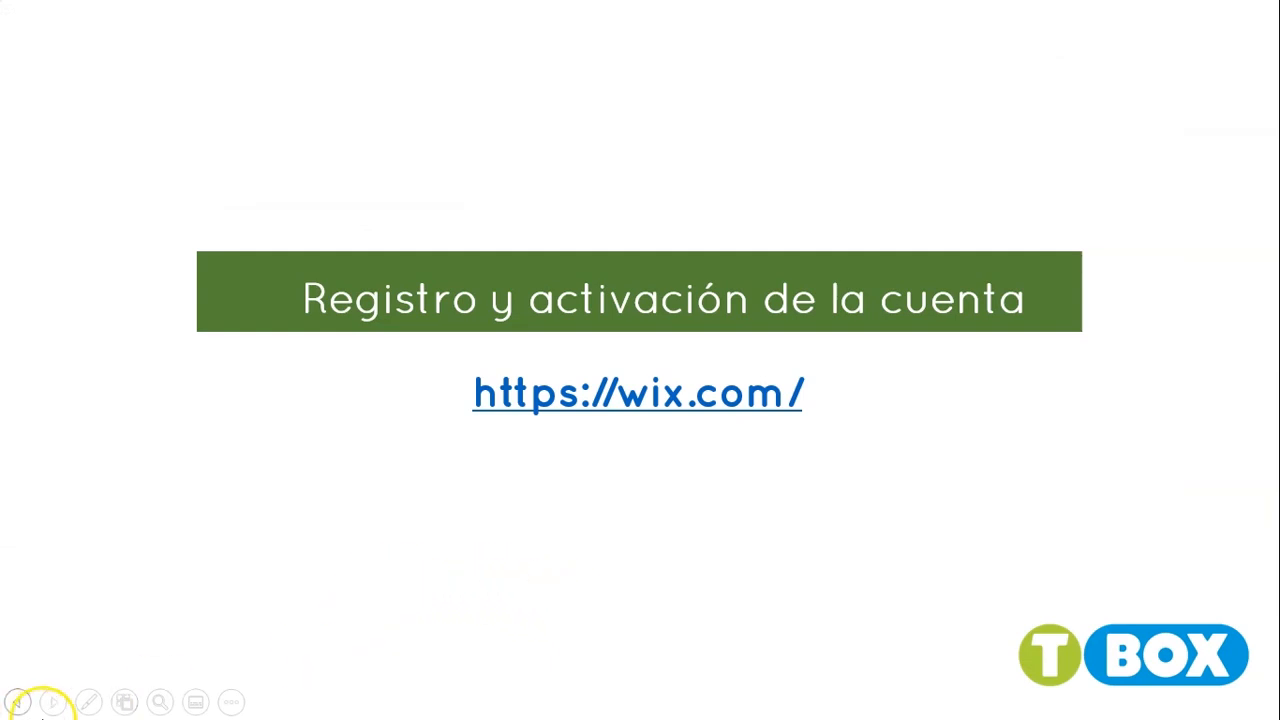
- Advance the slideshow to the 'Elección de una plantilla' slide and switch back to the Finales folder
{"action": "left_click", "coordinate": [55, 703]}
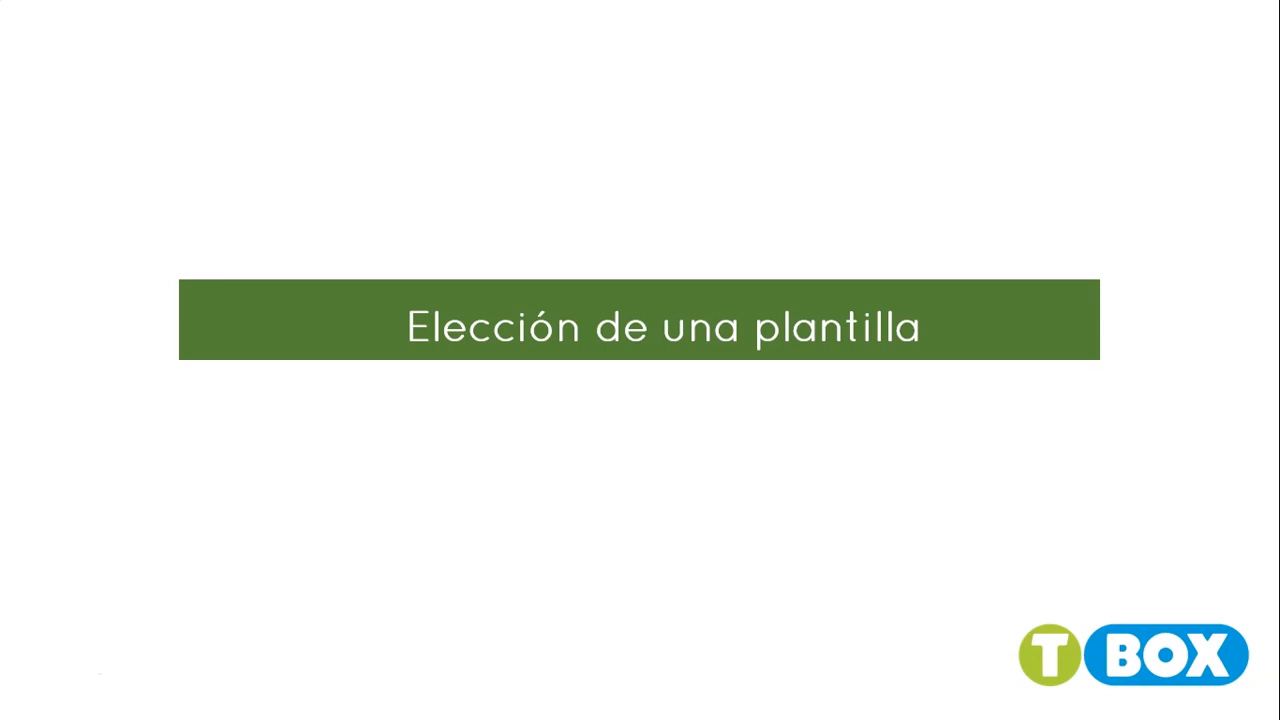
{"action": "key", "text": "alt+Tab"}
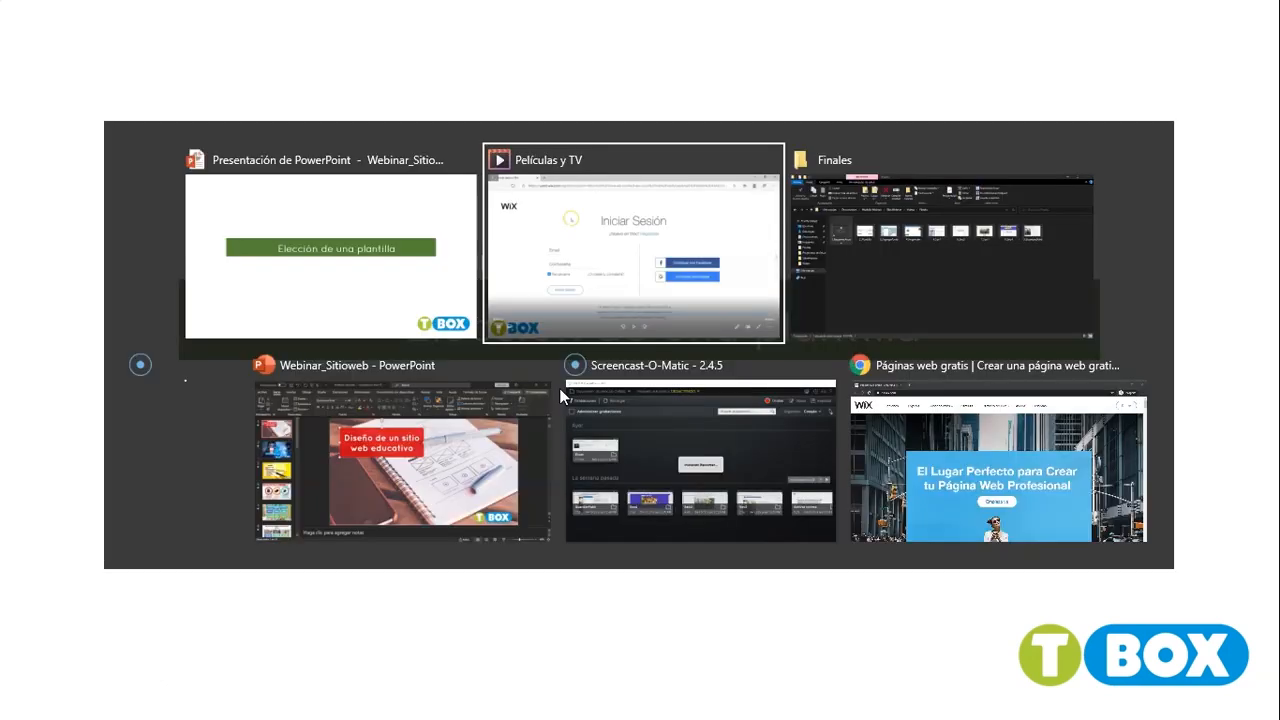
{"action": "key", "text": "alt+Tab"}
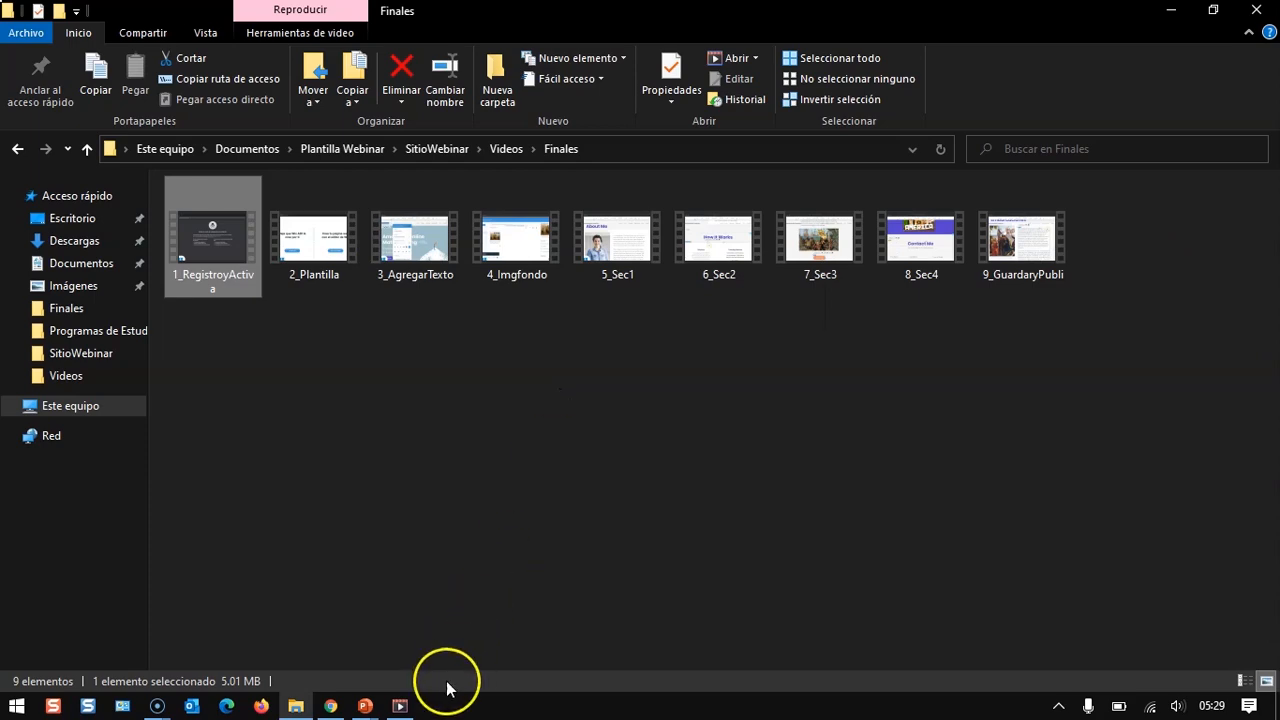
- Play the 2_Plantilla video from the Finales folder
{"action": "mouse_move", "coordinate": [400, 706]}
{"action": "left_click", "coordinate": [483, 531]}
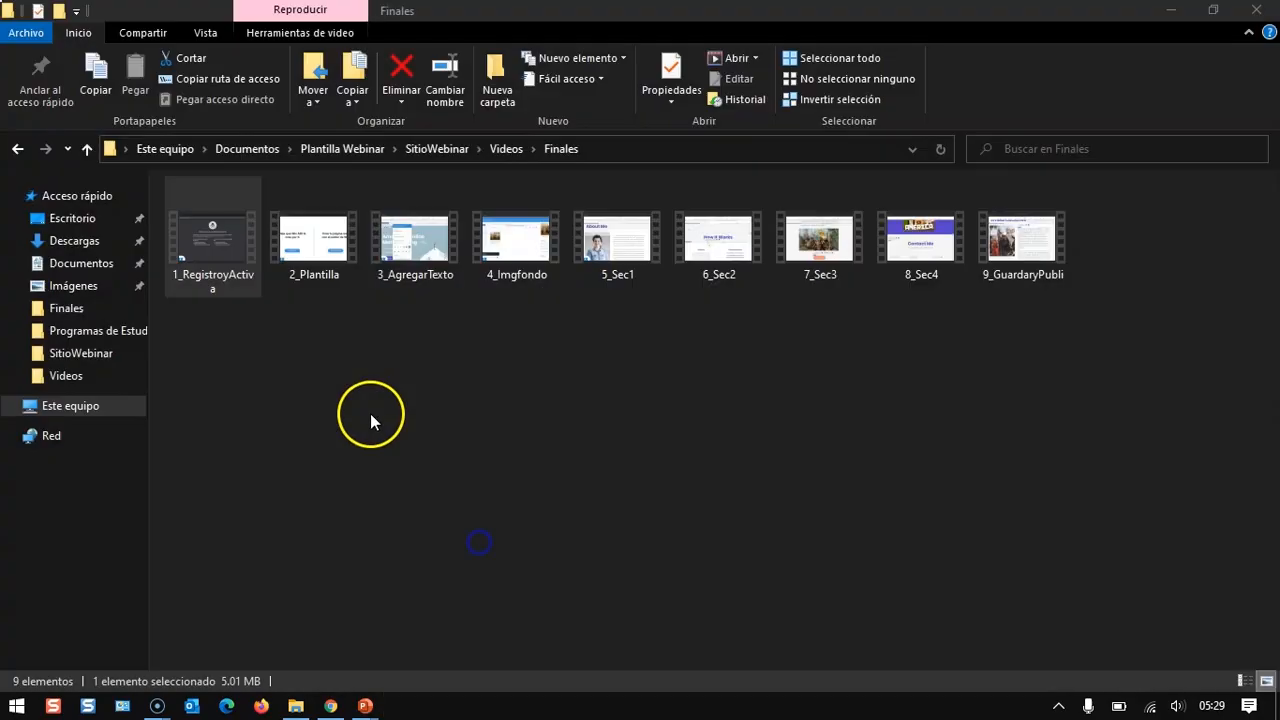
{"action": "double_click", "coordinate": [327, 272]}
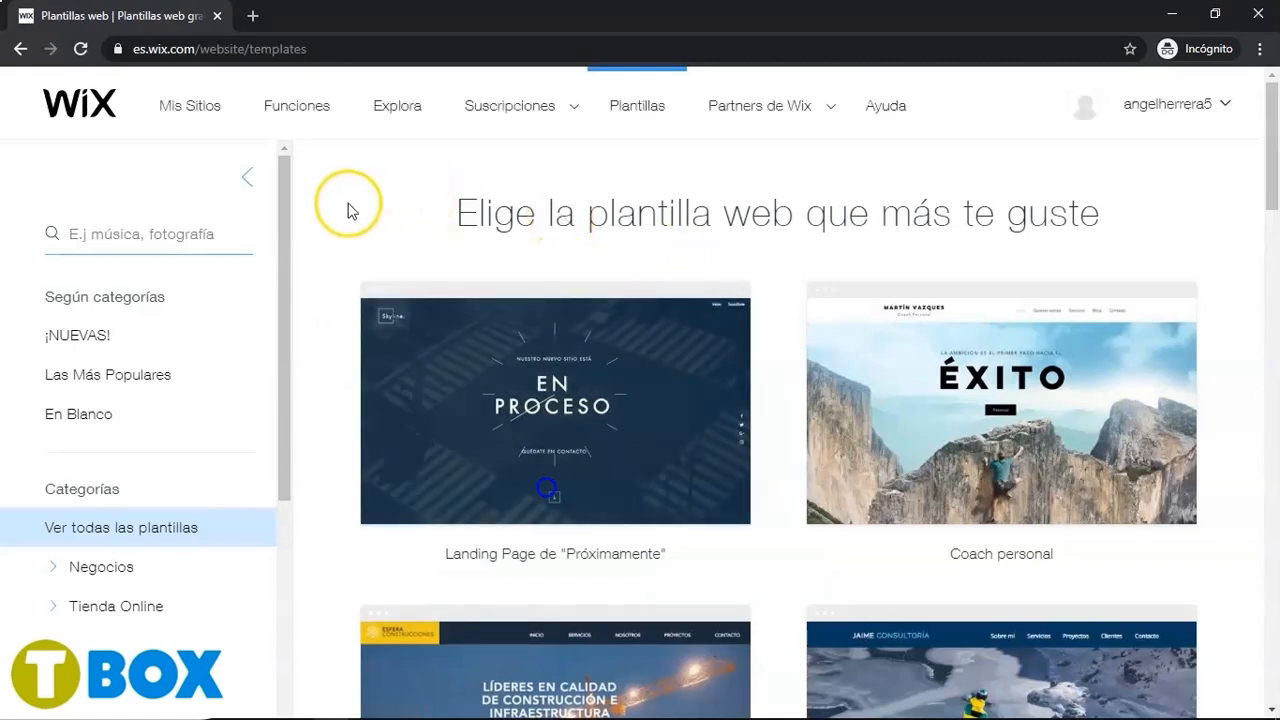
- Filter the Wix template gallery to the Educación category
{"action": "left_click_drag", "start_coordinate": [283, 257], "coordinate": [275, 473]}
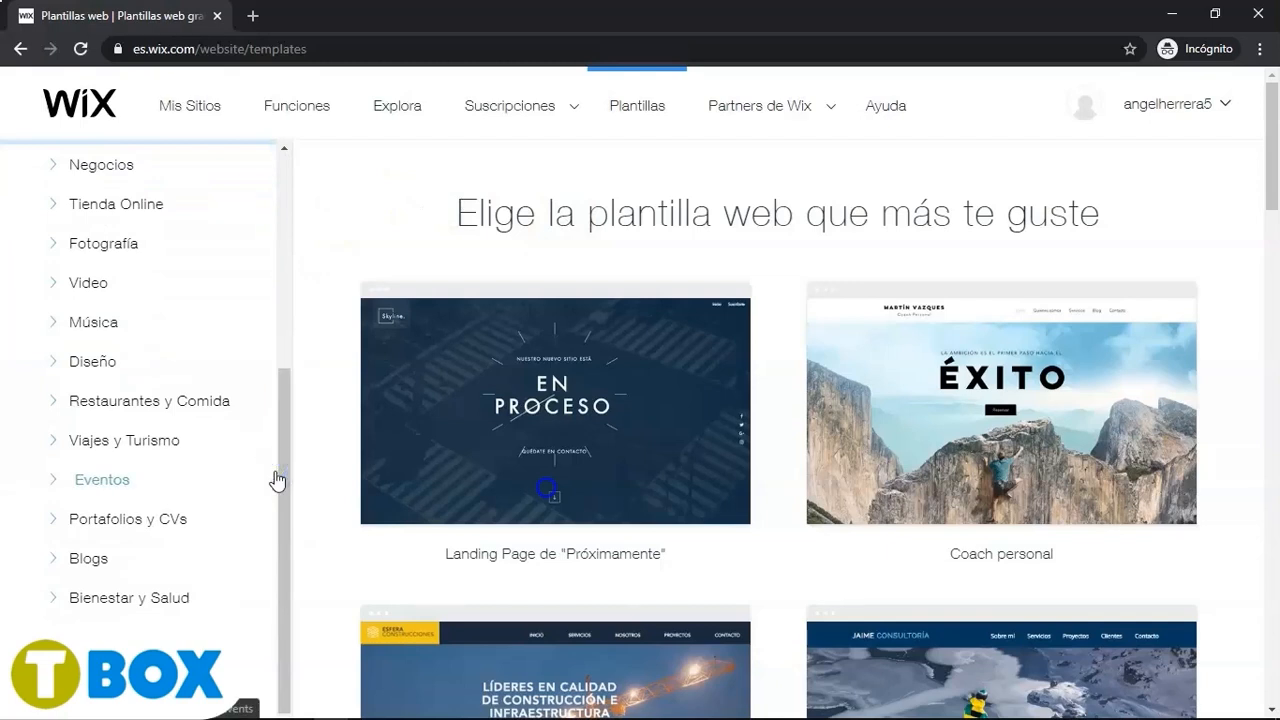
{"action": "left_click_drag", "start_coordinate": [279, 480], "coordinate": [278, 591]}
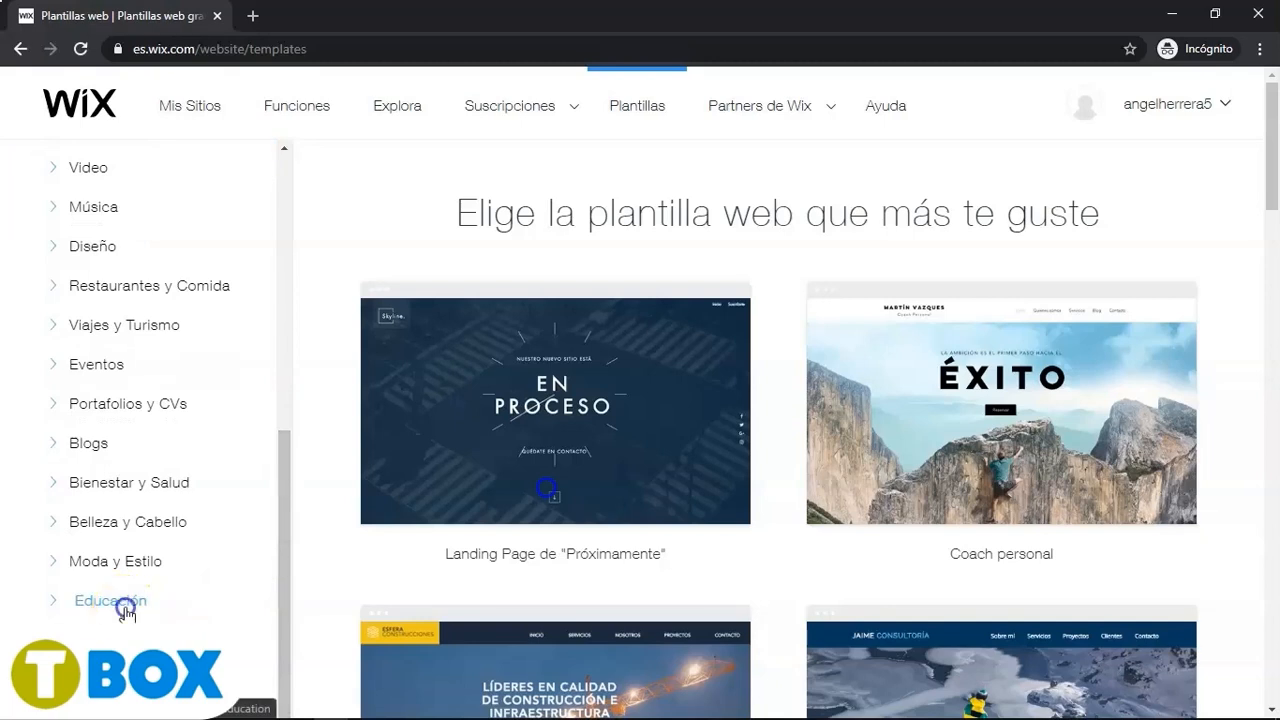
{"action": "left_click", "coordinate": [118, 603]}
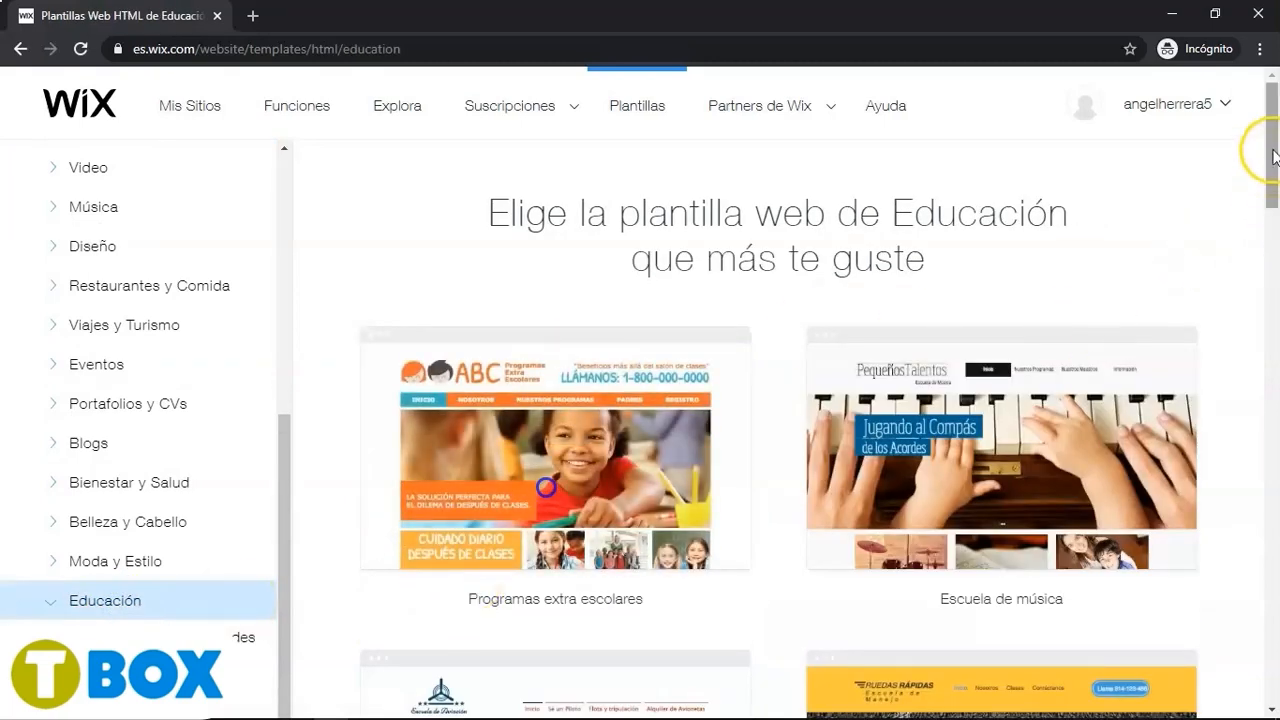
- Open the preview of the Tutor(a) privado(a) template
{"action": "left_click_drag", "start_coordinate": [1275, 153], "coordinate": [1269, 294]}
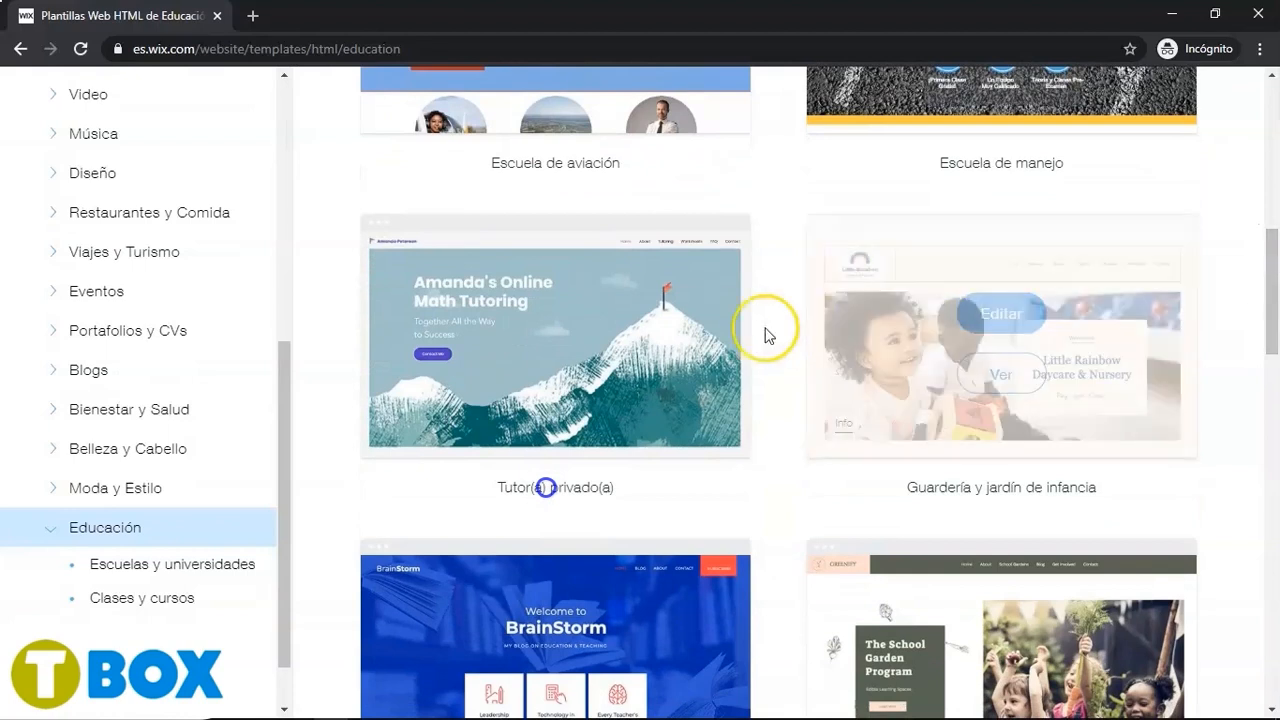
{"action": "mouse_move", "coordinate": [600, 328]}
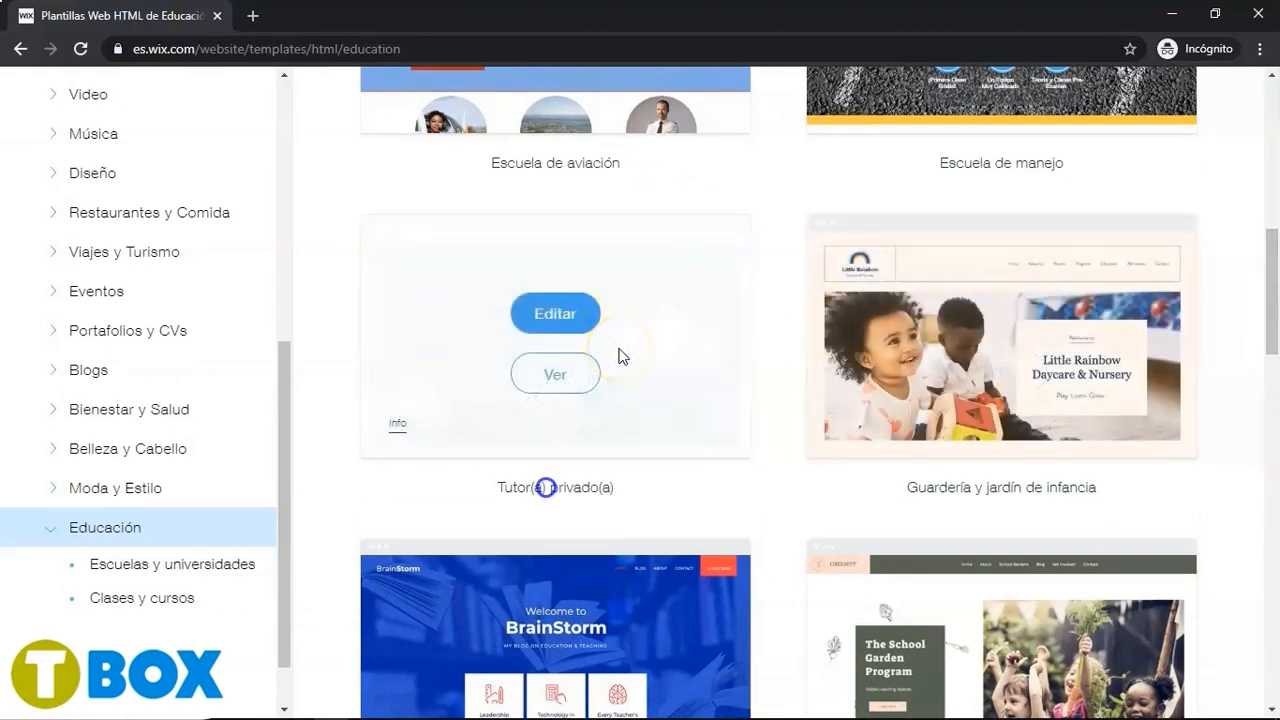
{"action": "left_click", "coordinate": [558, 374]}
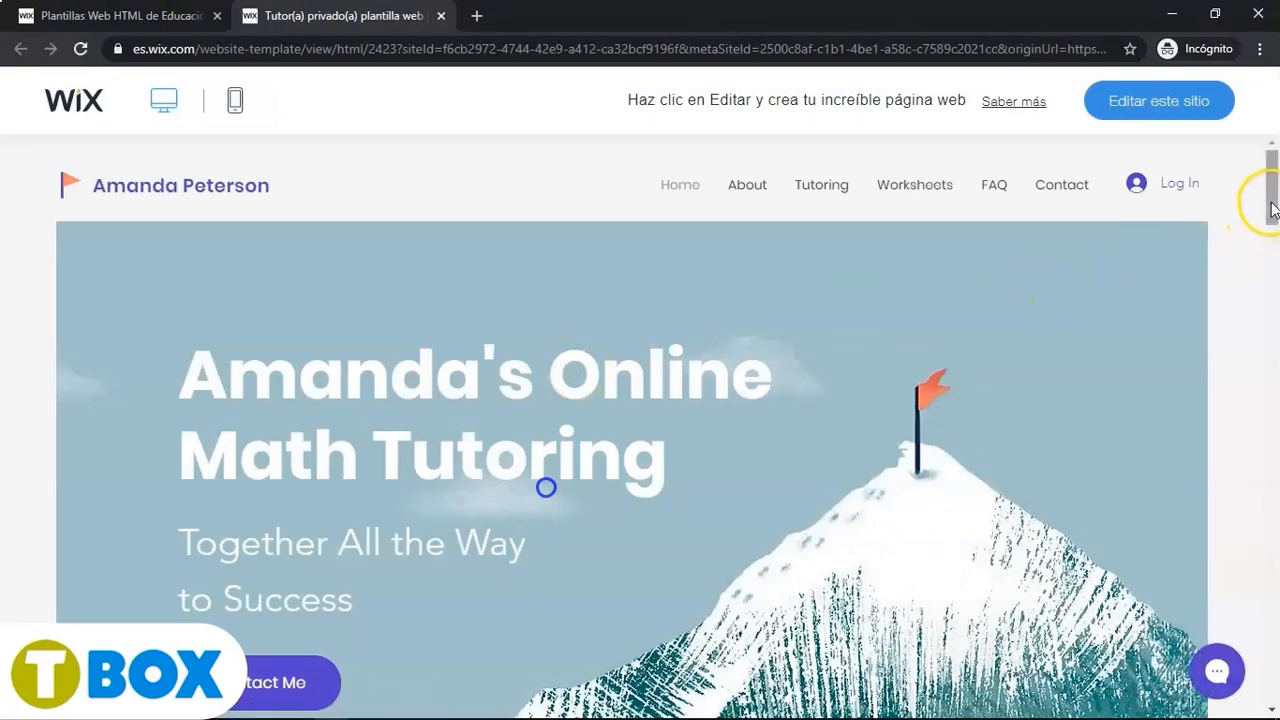
- Check the template preview in mobile view, browse its menu and About section, and return to desktop view
{"action": "mouse_move", "coordinate": [1270, 206]}
{"action": "left_mouse_down"}
{"action": "mouse_move", "coordinate": [1270, 683]}
{"action": "mouse_move", "coordinate": [1275, 184]}
{"action": "left_mouse_up"}
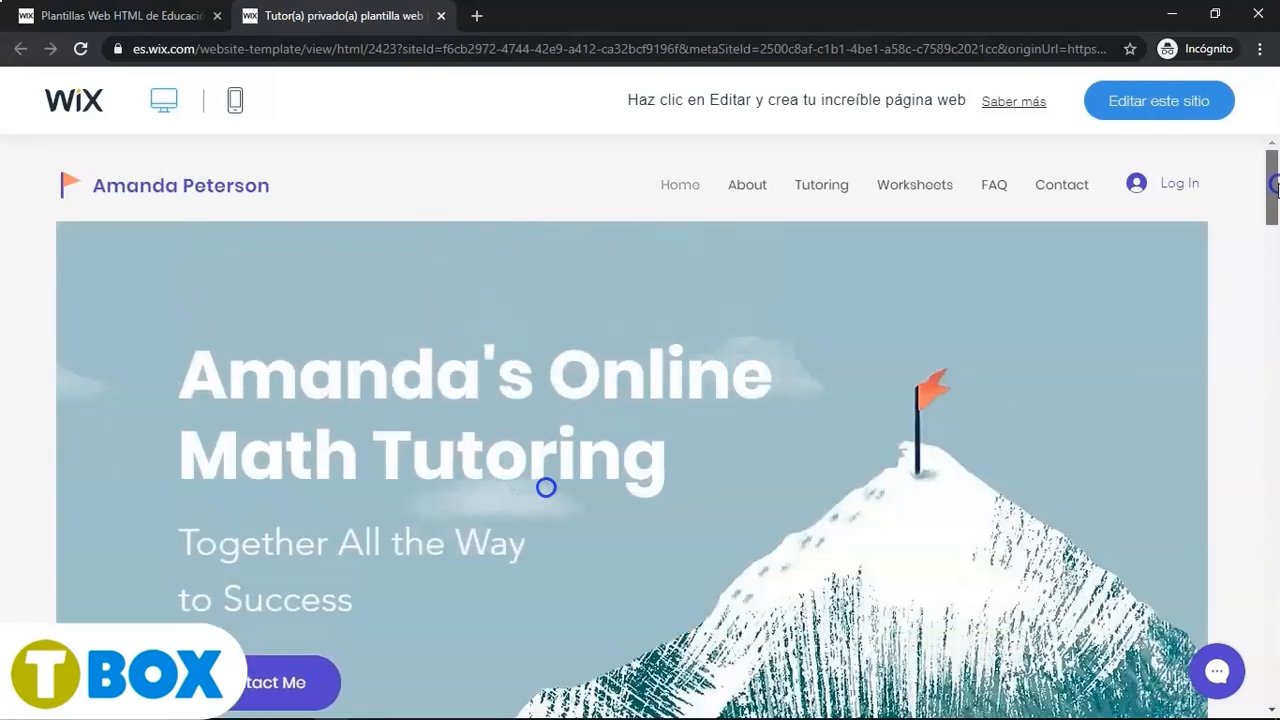
{"action": "left_click", "coordinate": [235, 112]}
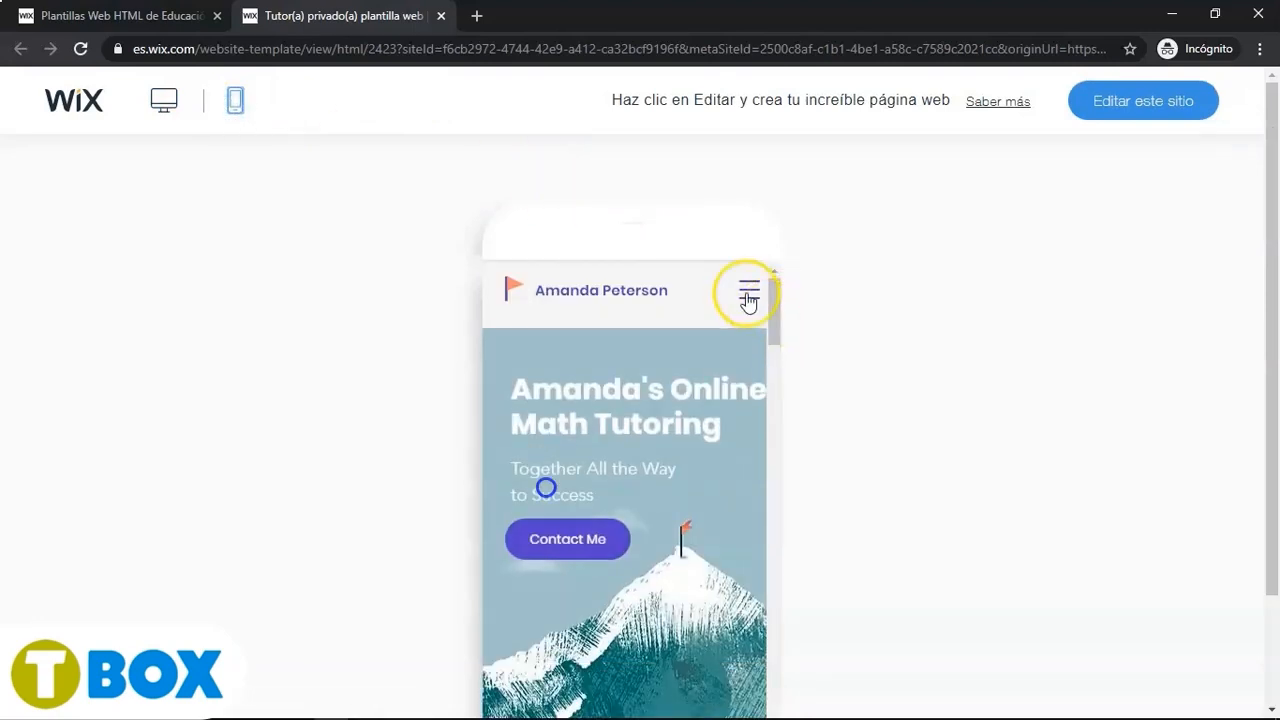
{"action": "left_click", "coordinate": [748, 292]}
{"action": "left_click", "coordinate": [622, 416]}
{"action": "scroll", "coordinate": [618, 460], "scroll_direction": "down", "scroll_amount": 5}
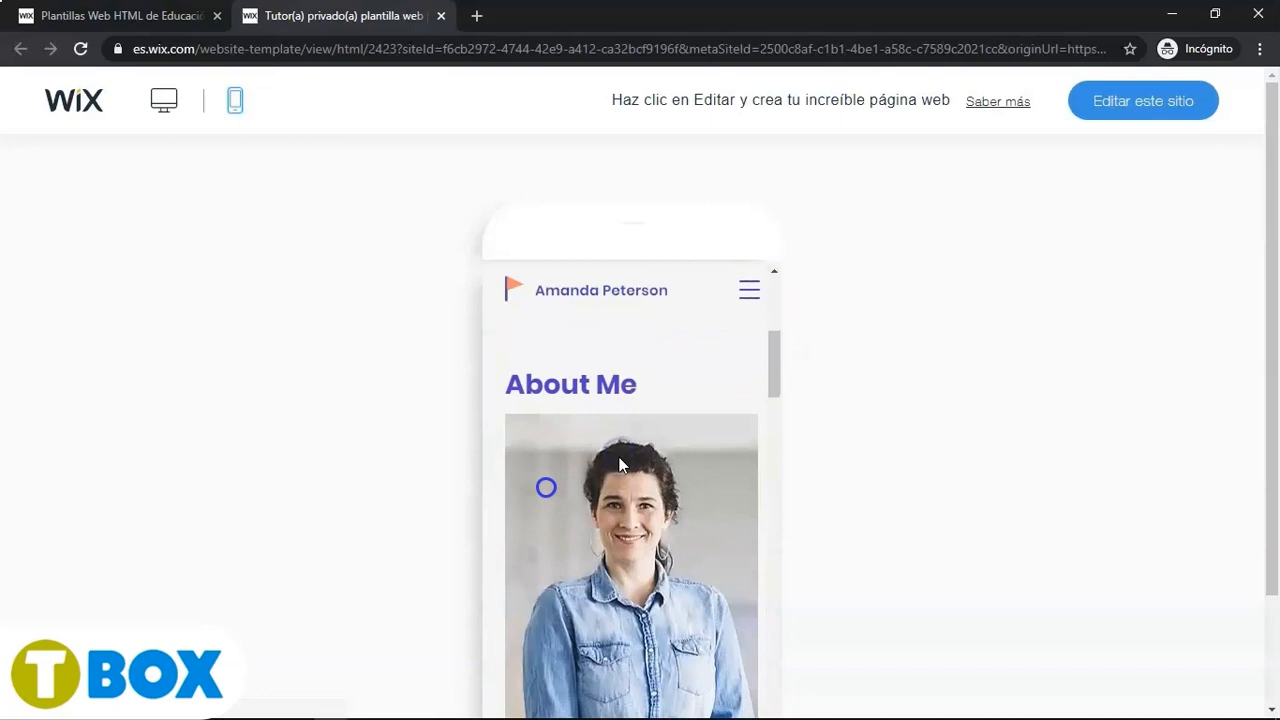
{"action": "left_click", "coordinate": [166, 114]}
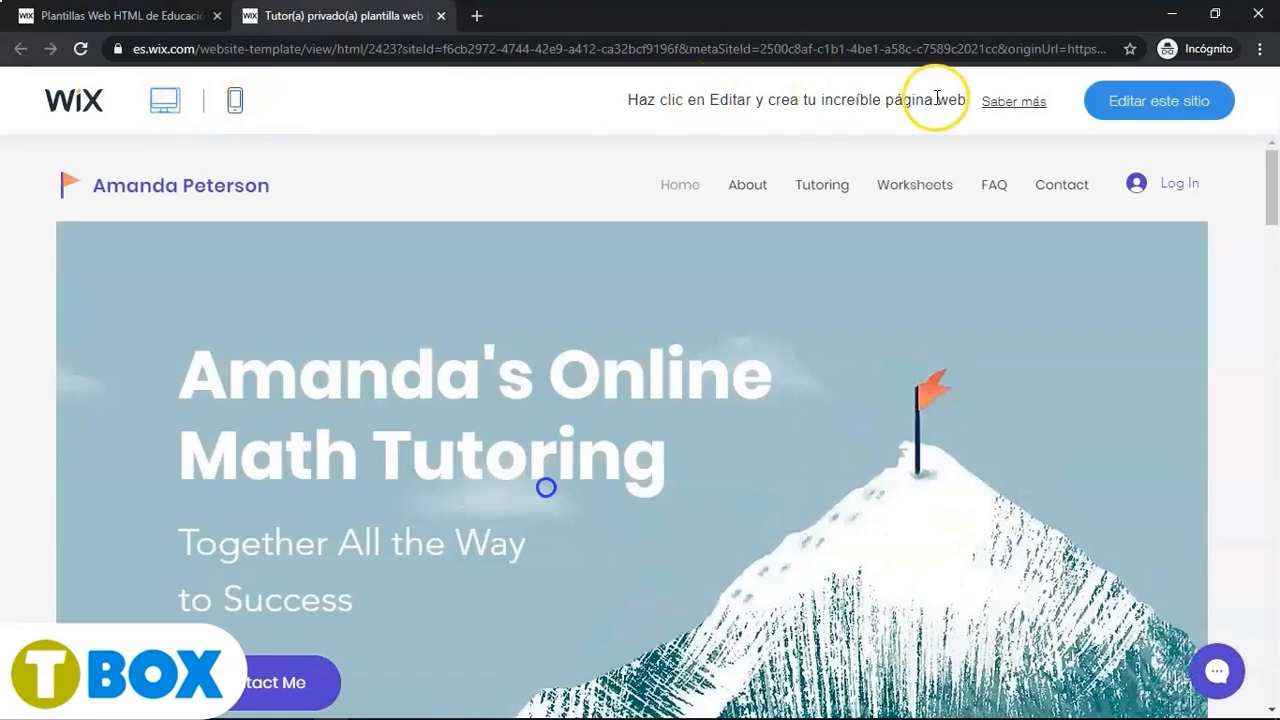
- Open the template in the Wix editor and close the welcome dialog
{"action": "left_click", "coordinate": [1120, 108]}
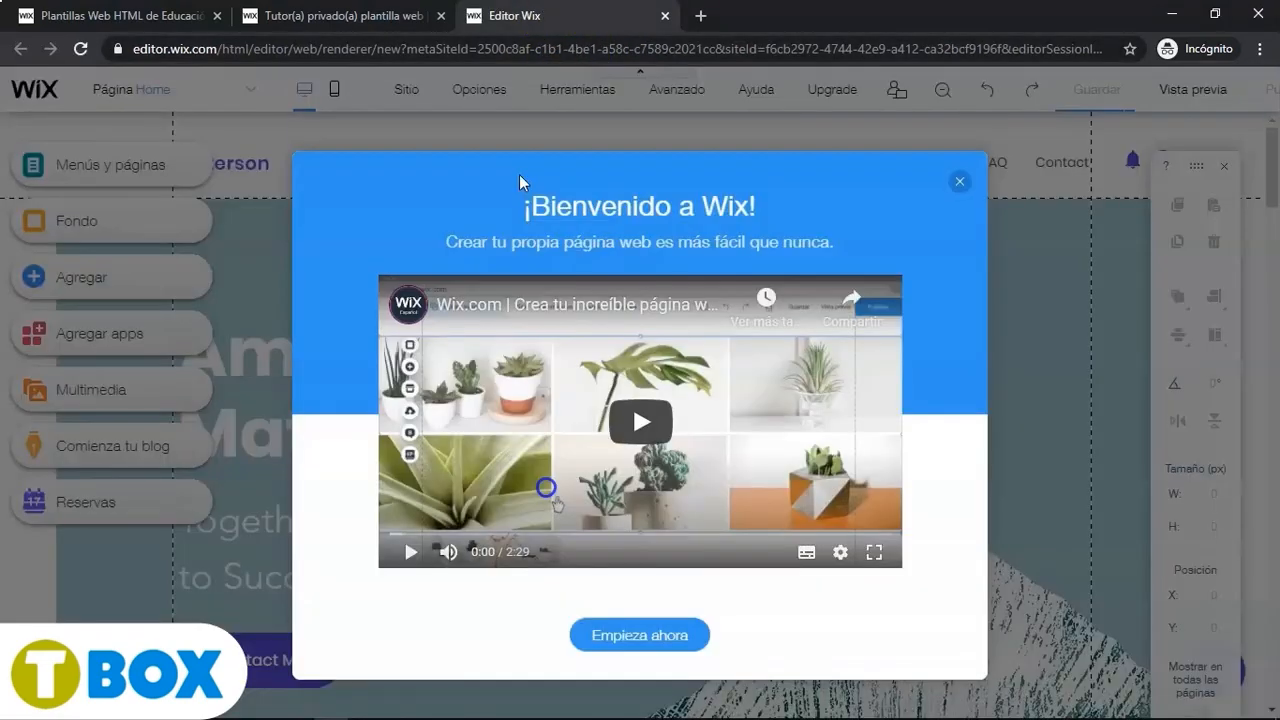
{"action": "left_click", "coordinate": [519, 174]}
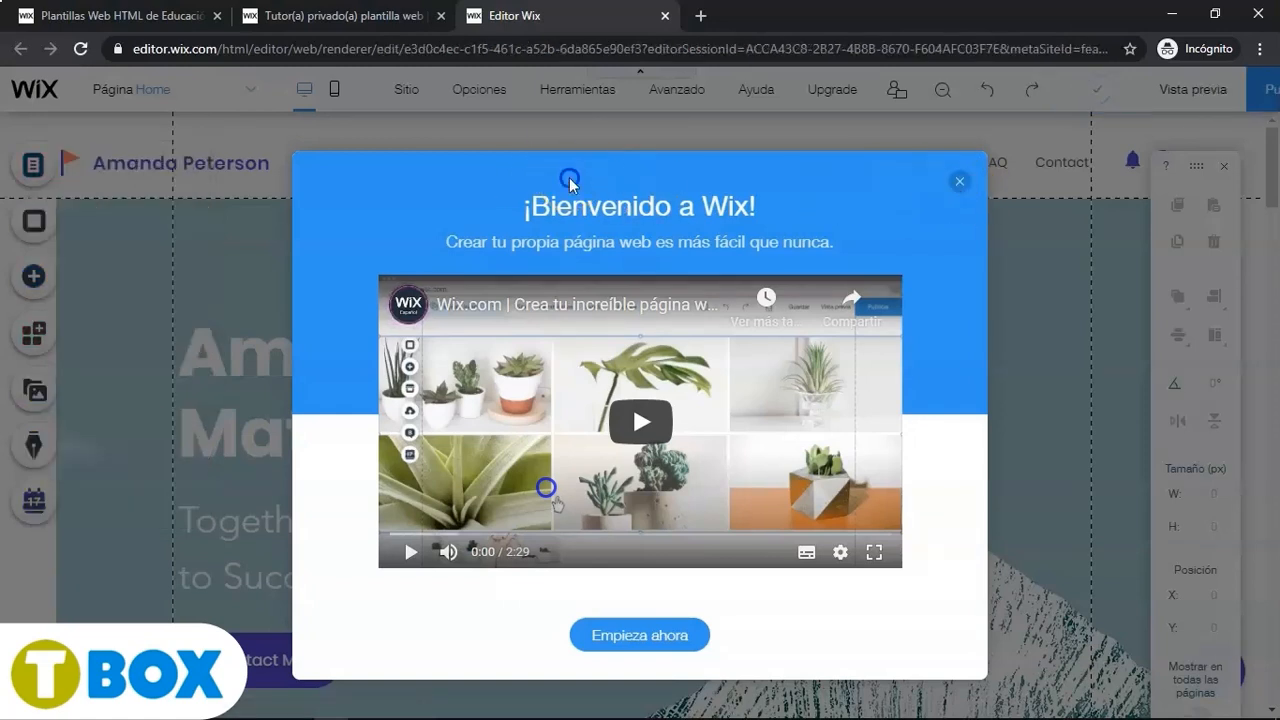
{"action": "left_click", "coordinate": [958, 183]}
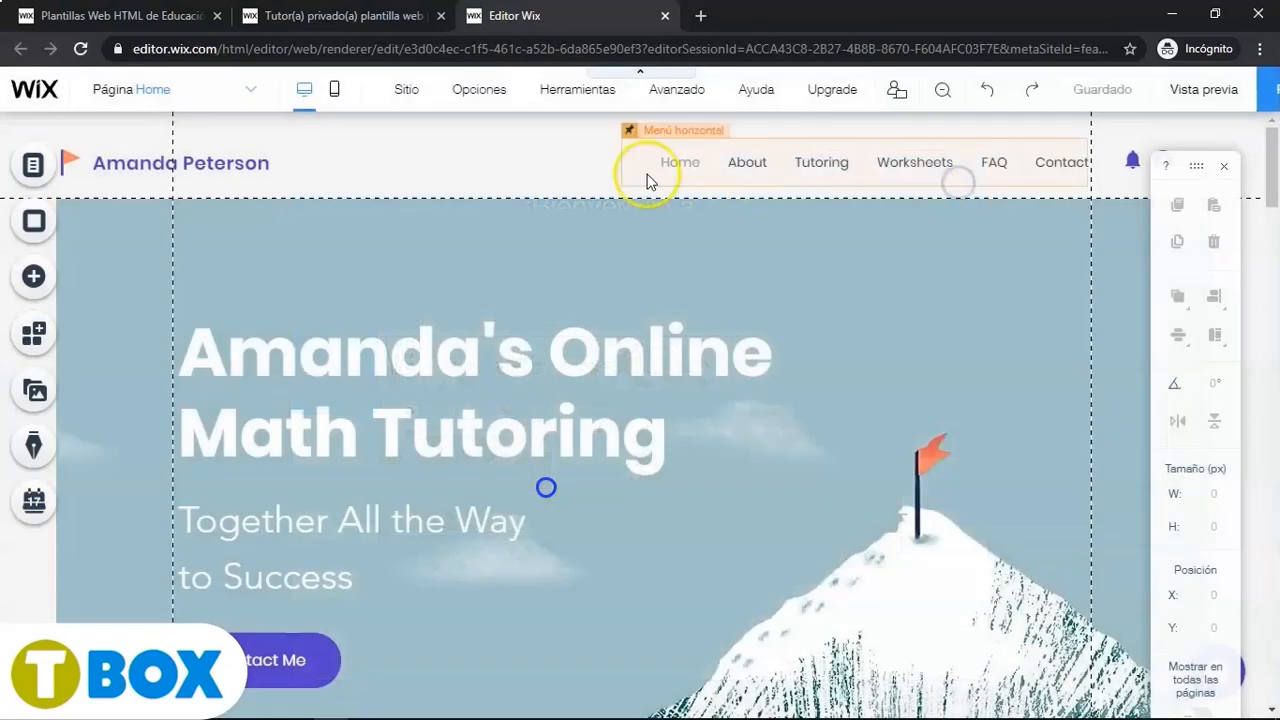
- Pause the template video and return to the live editor in the browser
{"action": "left_click", "coordinate": [457, 160]}
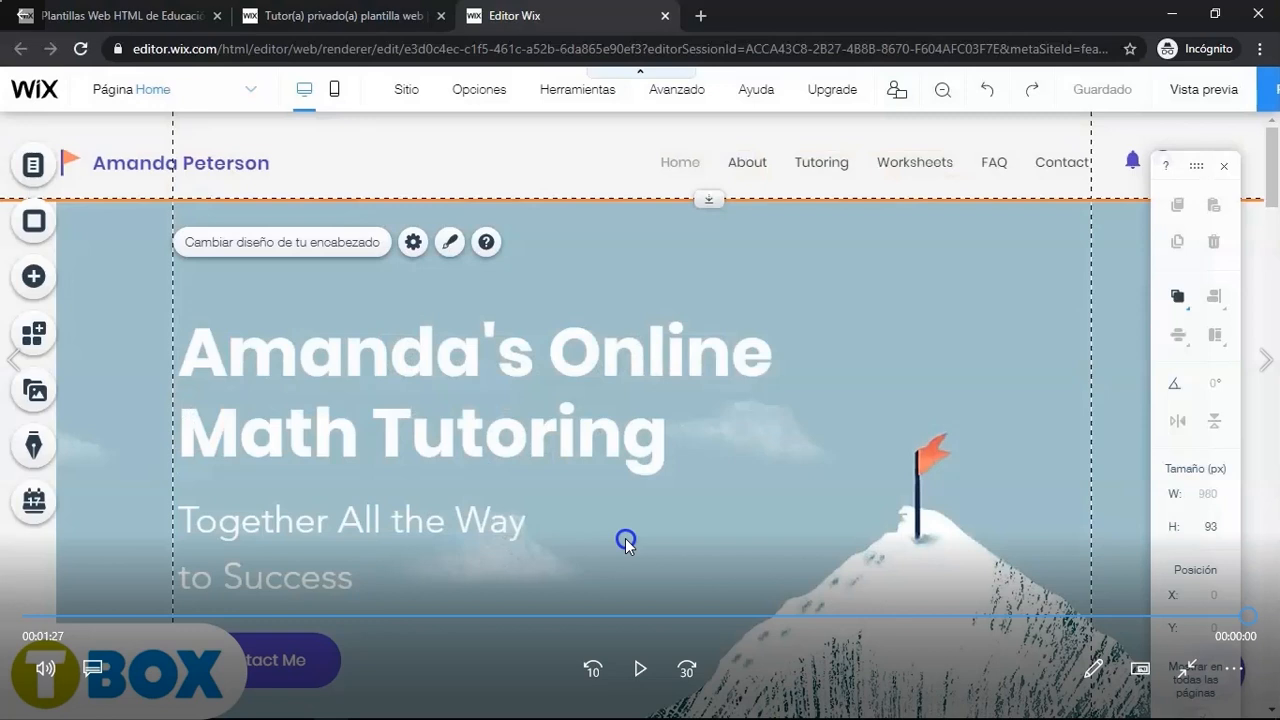
{"action": "double_click", "coordinate": [977, 305]}
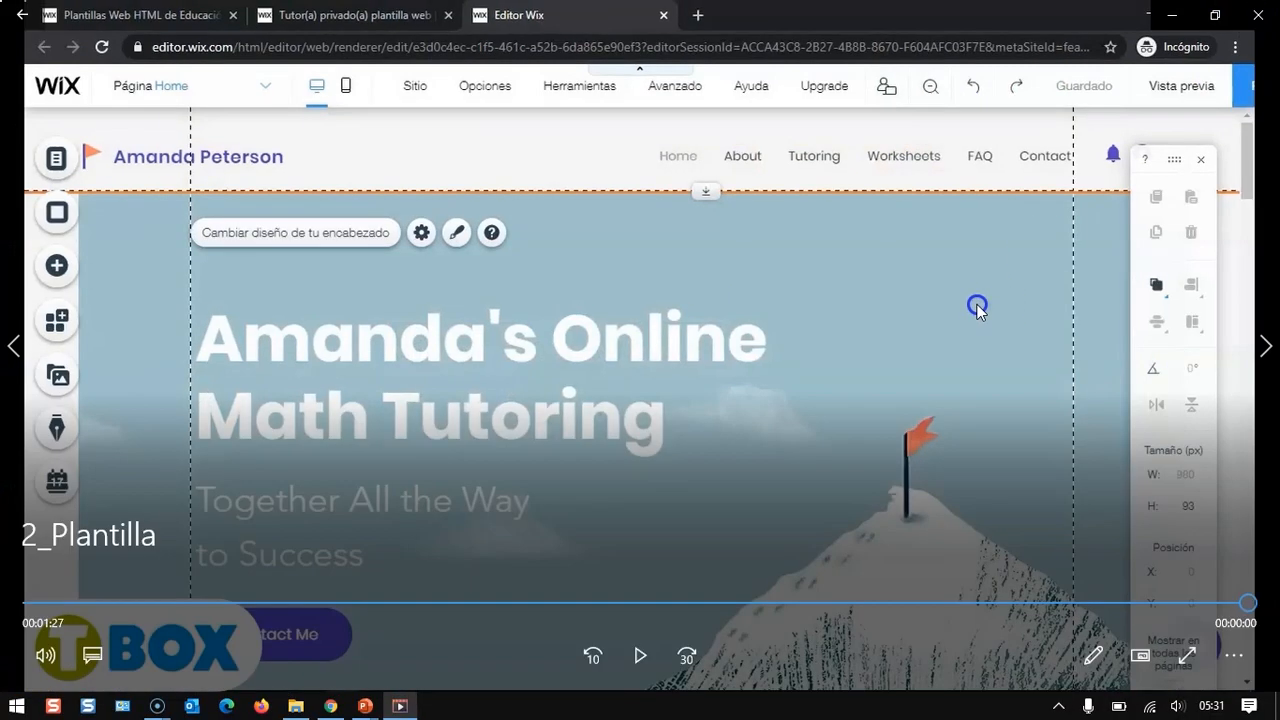
{"action": "left_click", "coordinate": [1247, 15]}
- Replace the site title with the 'Descubrimiento de América' heading copied from the Word document and widen its text box
{"action": "double_click", "coordinate": [424, 266]}
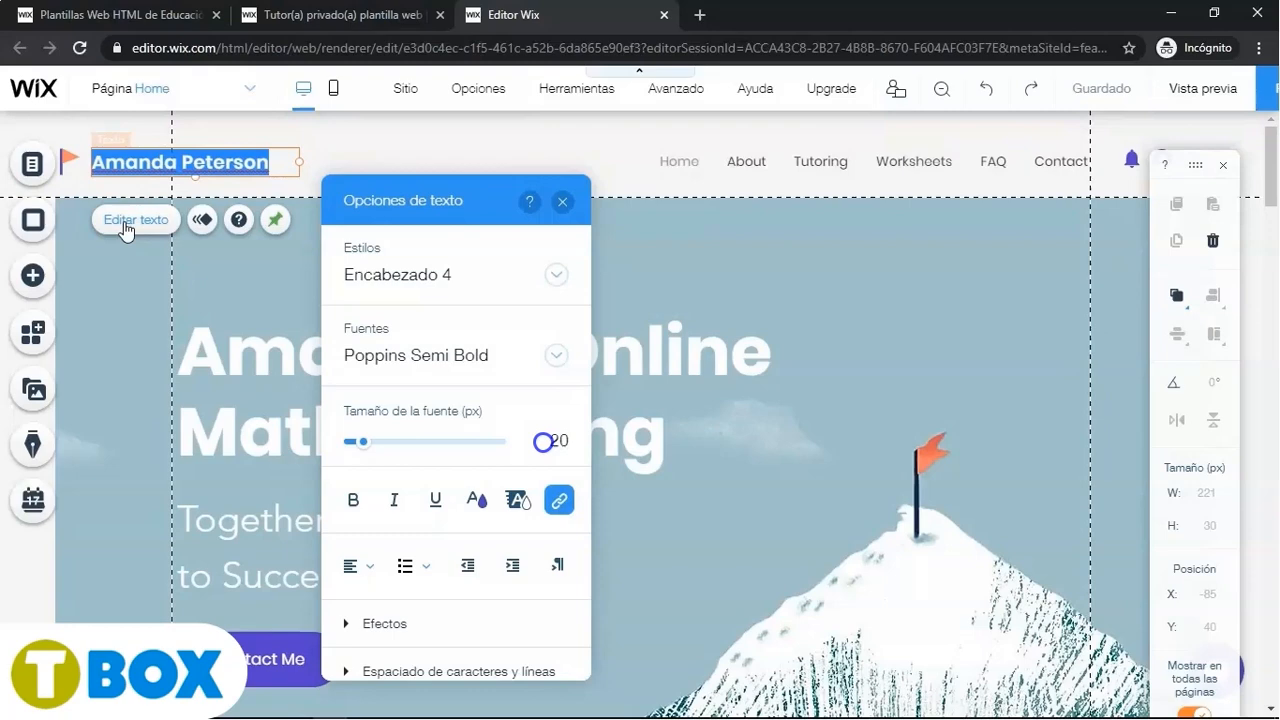
{"action": "key", "text": "alt+Tab"}
{"action": "key", "text": "alt+Tab"}
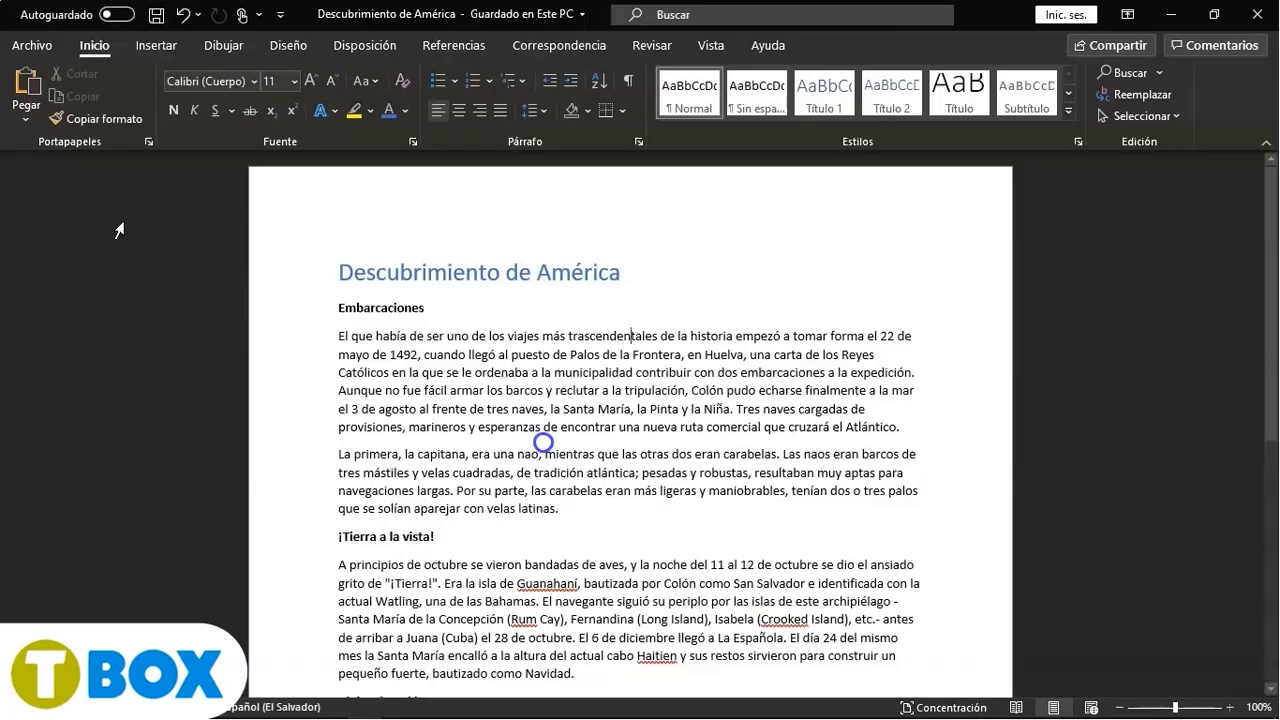
{"action": "left_click_drag", "start_coordinate": [338, 271], "coordinate": [620, 276]}
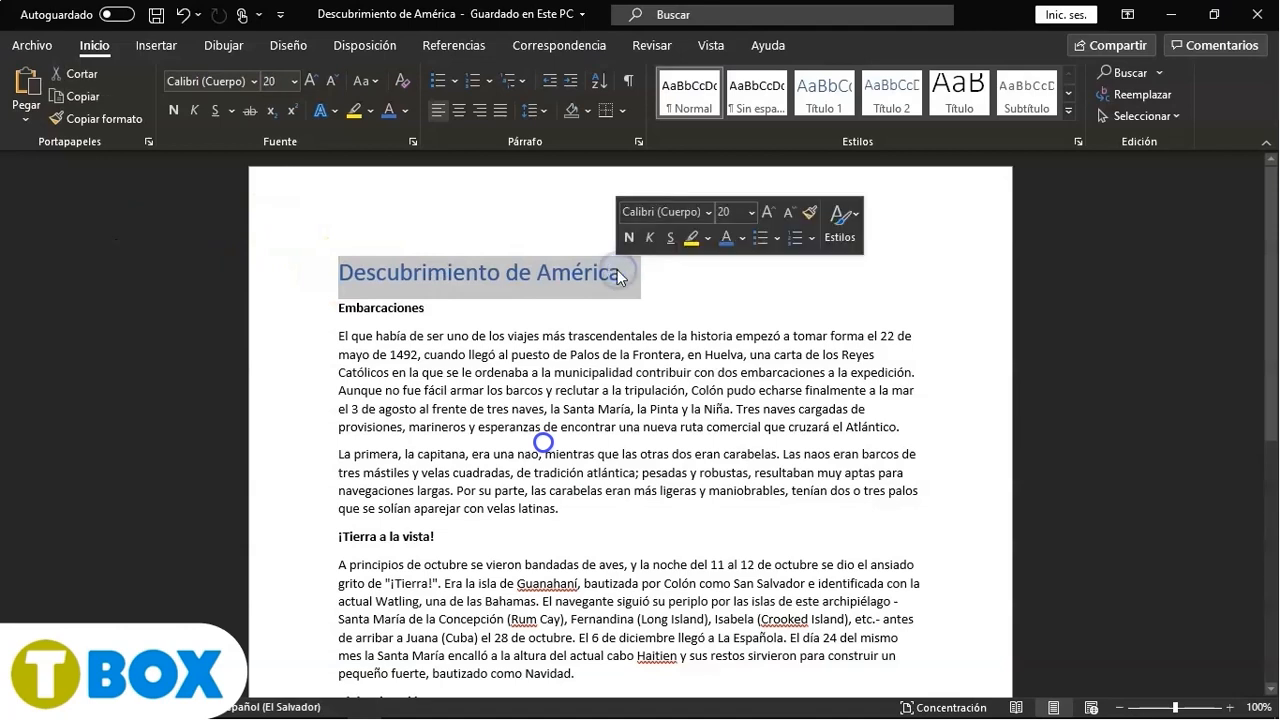
{"action": "key", "text": "ctrl+c"}
{"action": "key", "text": "alt+Tab"}
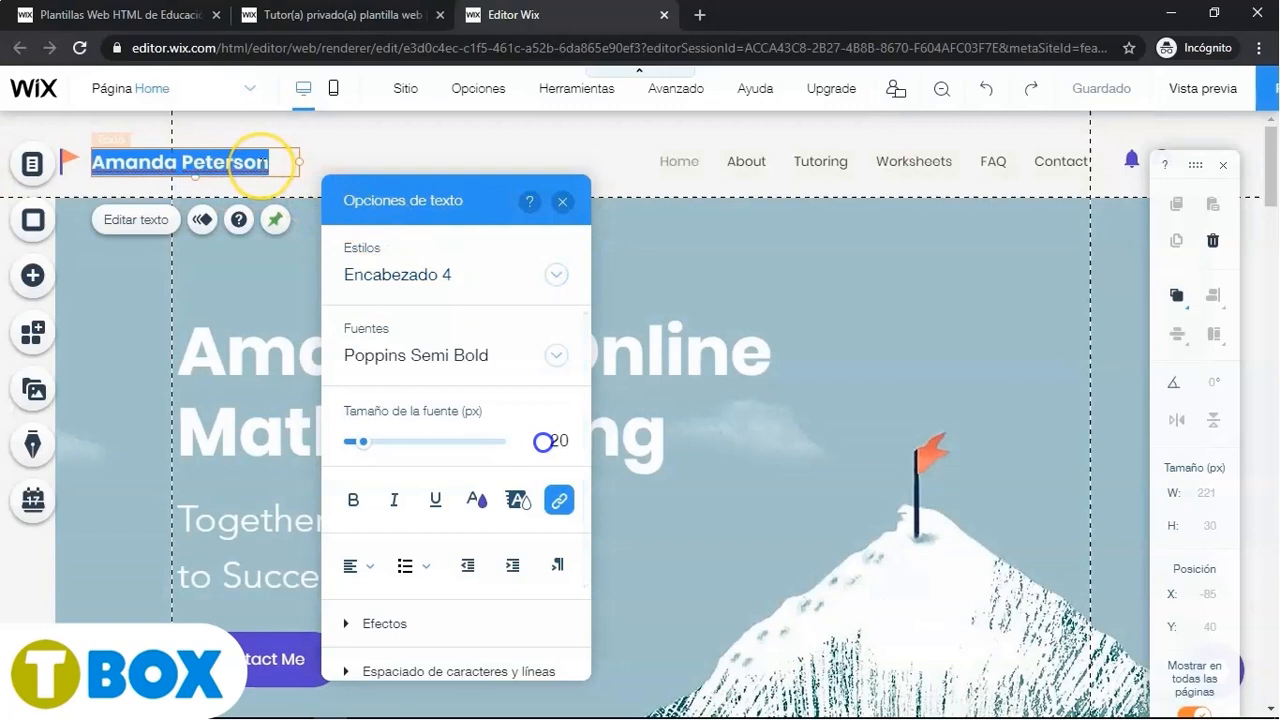
{"action": "key", "text": "ctrl+v"}
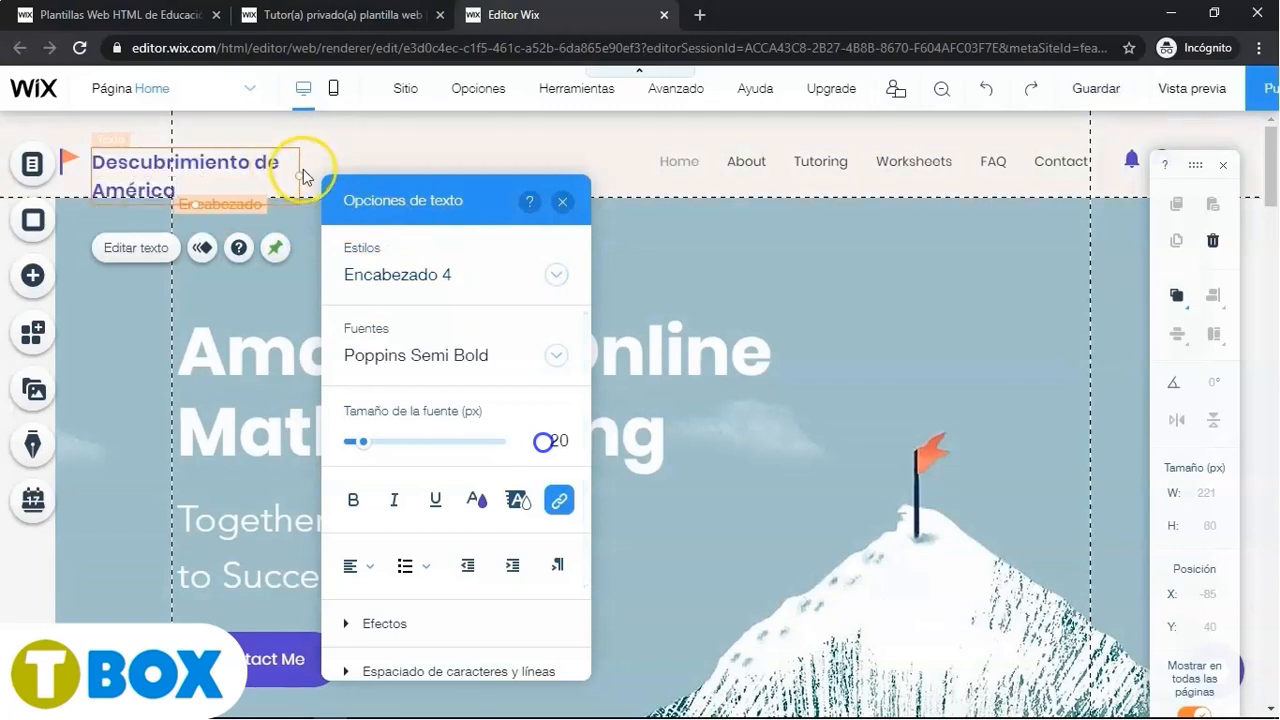
{"action": "left_click_drag", "start_coordinate": [313, 172], "coordinate": [388, 163]}
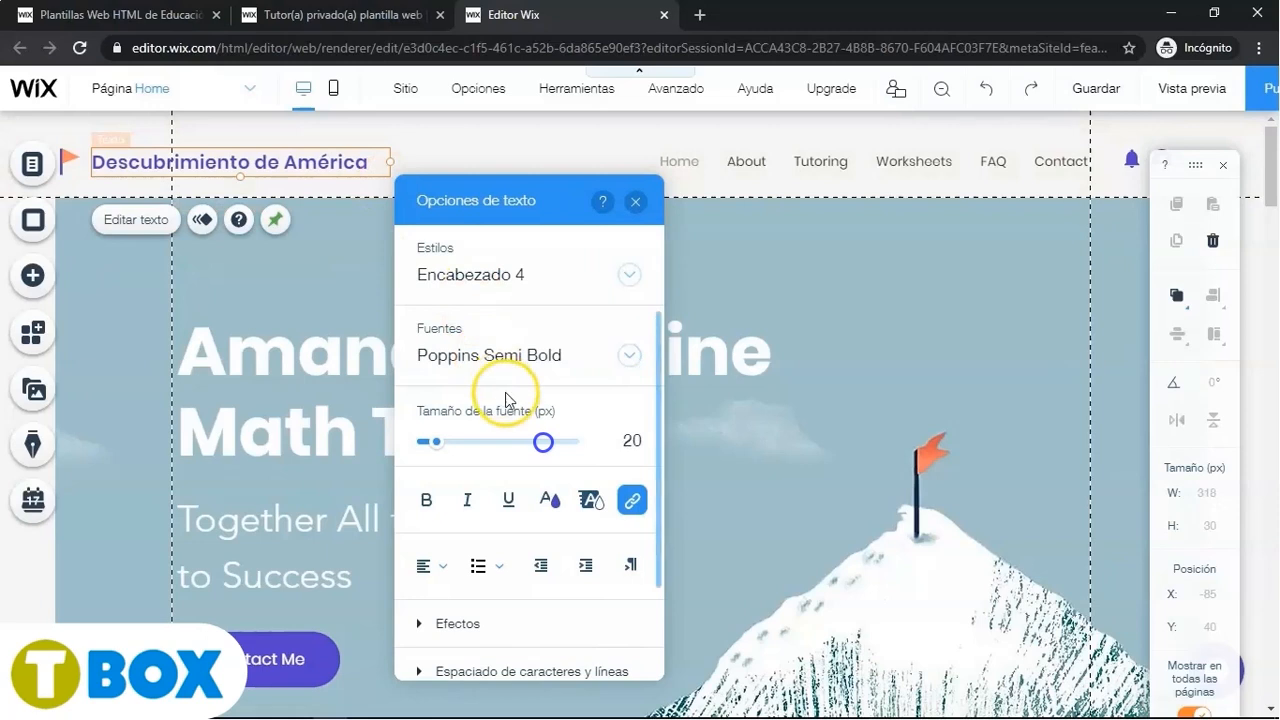
- Try to recolour the site title with a light purple from the site colours
{"action": "left_click", "coordinate": [550, 499]}
{"action": "left_click", "coordinate": [527, 503]}
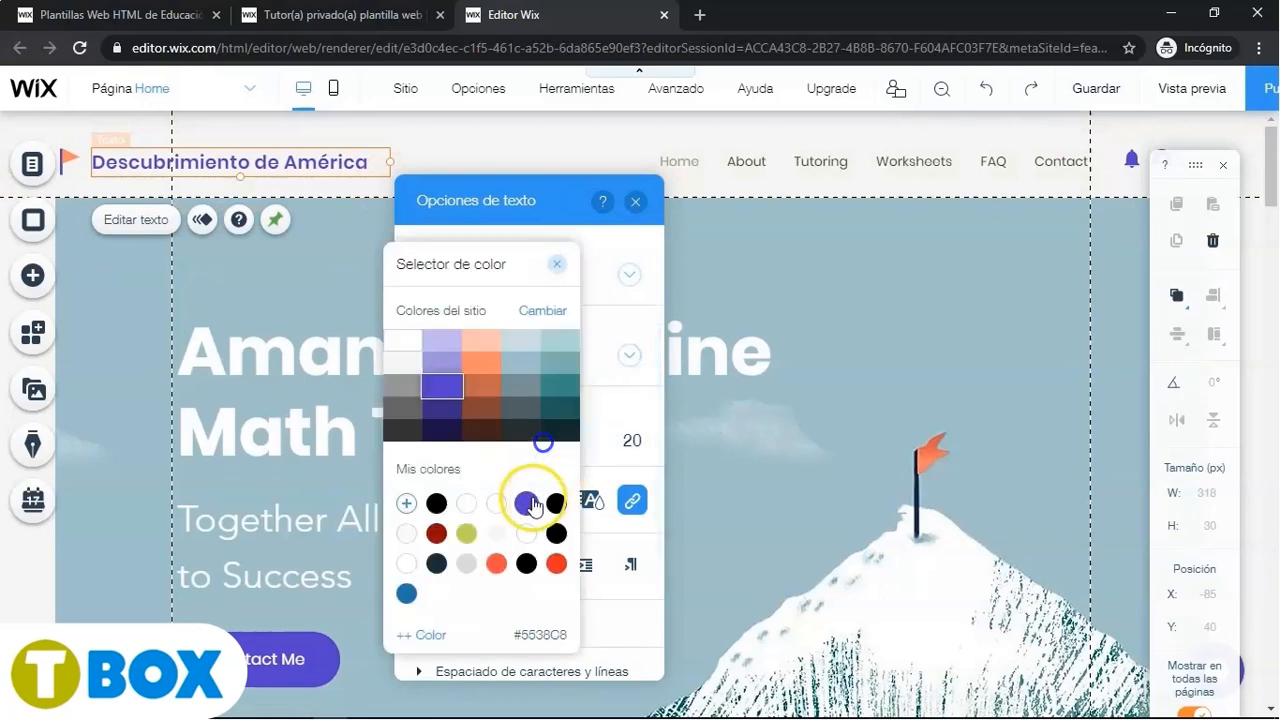
{"action": "left_click", "coordinate": [447, 368]}
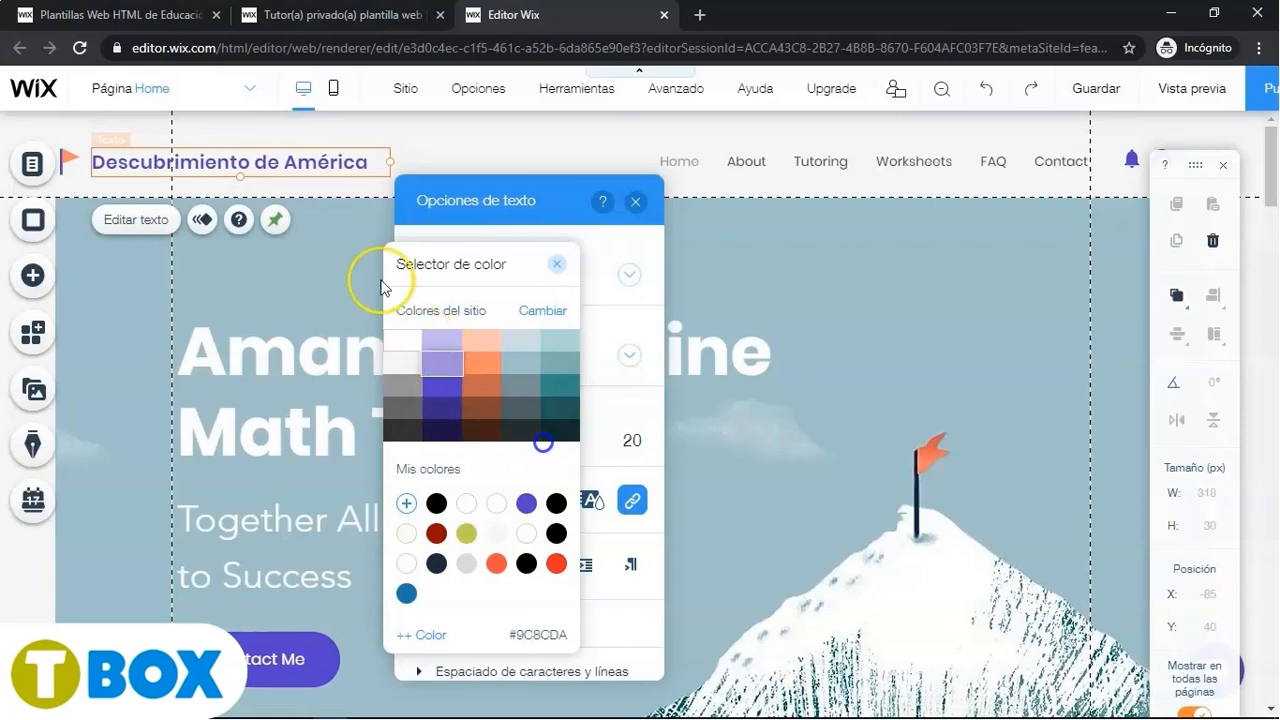
- Select the whole site title, set its colour to the dark purple #392585, and close the text options
{"action": "left_click", "coordinate": [367, 166]}
{"action": "left_click_drag", "start_coordinate": [367, 166], "coordinate": [96, 162]}
{"action": "key", "text": "ctrl+c"}
{"action": "left_click", "coordinate": [549, 499]}
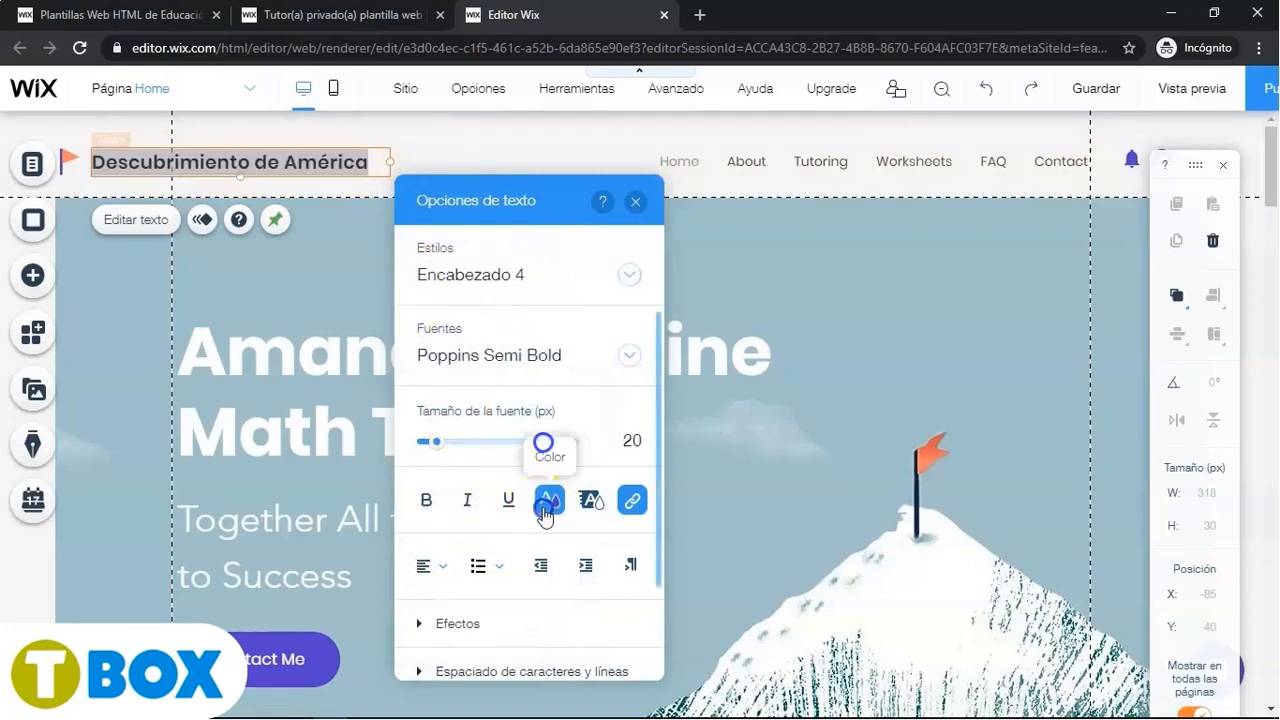
{"action": "left_click", "coordinate": [497, 505]}
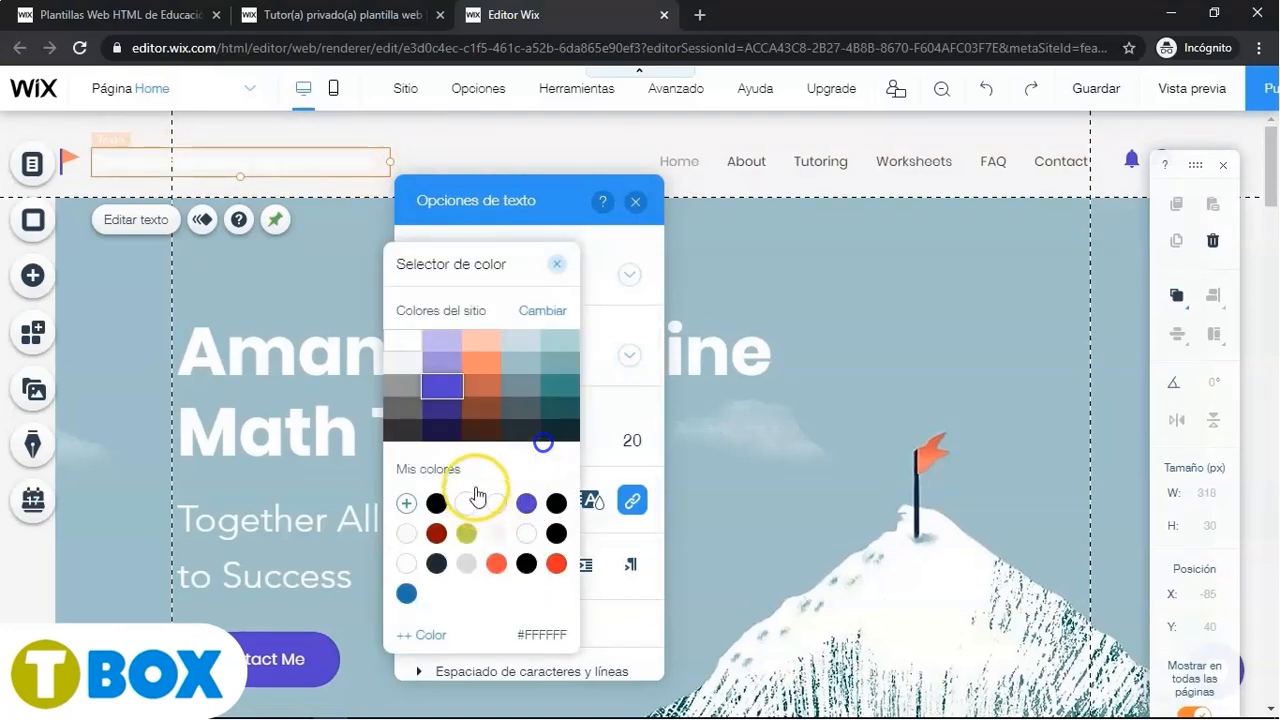
{"action": "left_click", "coordinate": [434, 362]}
{"action": "left_click", "coordinate": [442, 406]}
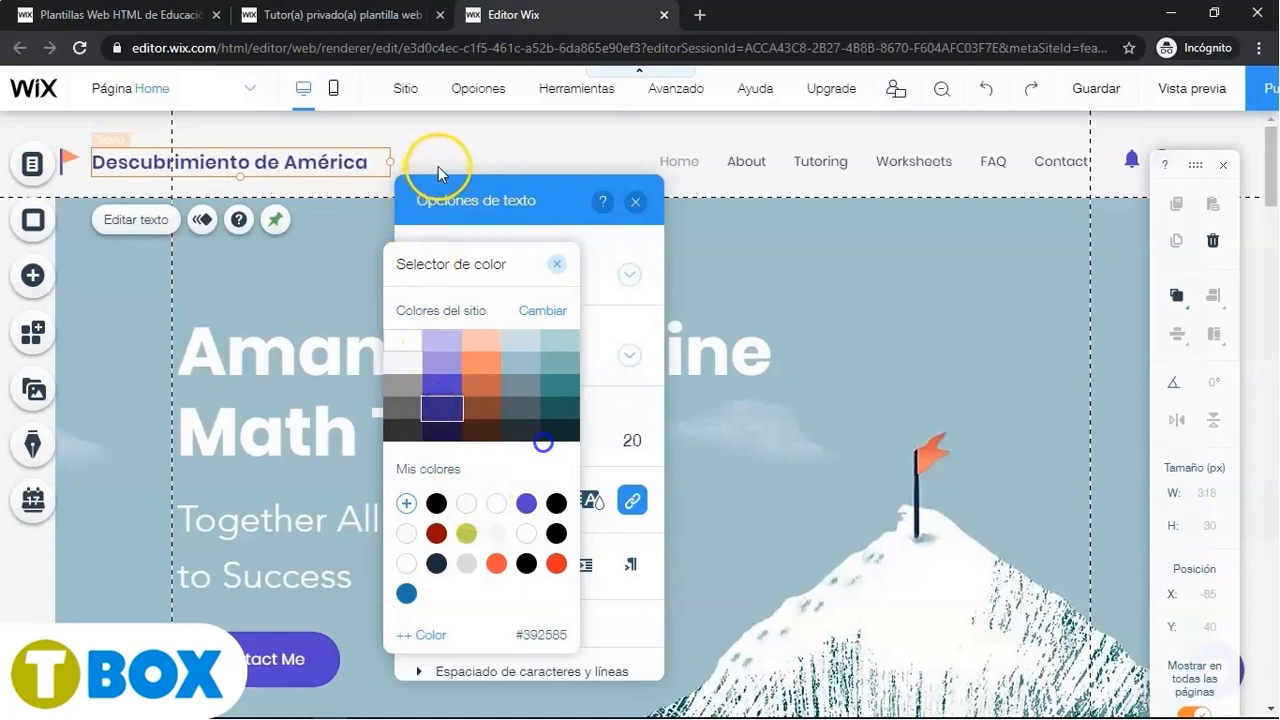
{"action": "left_click", "coordinate": [557, 264]}
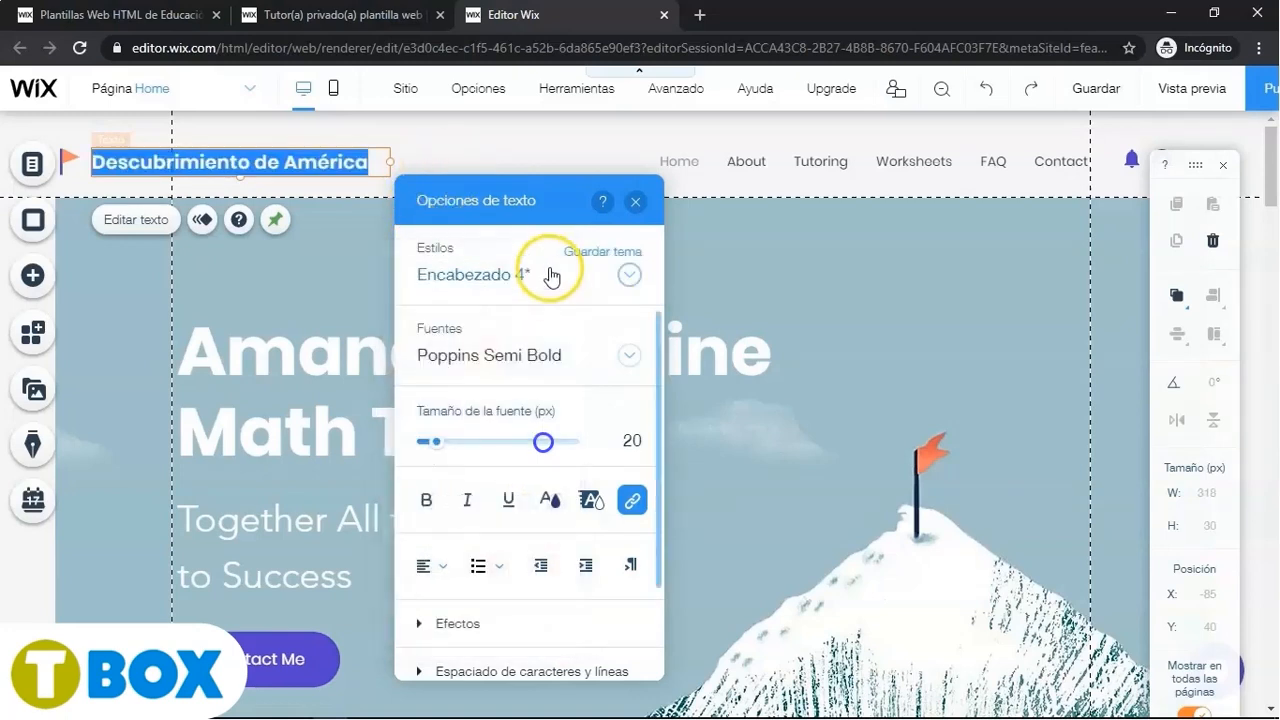
{"action": "left_click", "coordinate": [637, 201]}
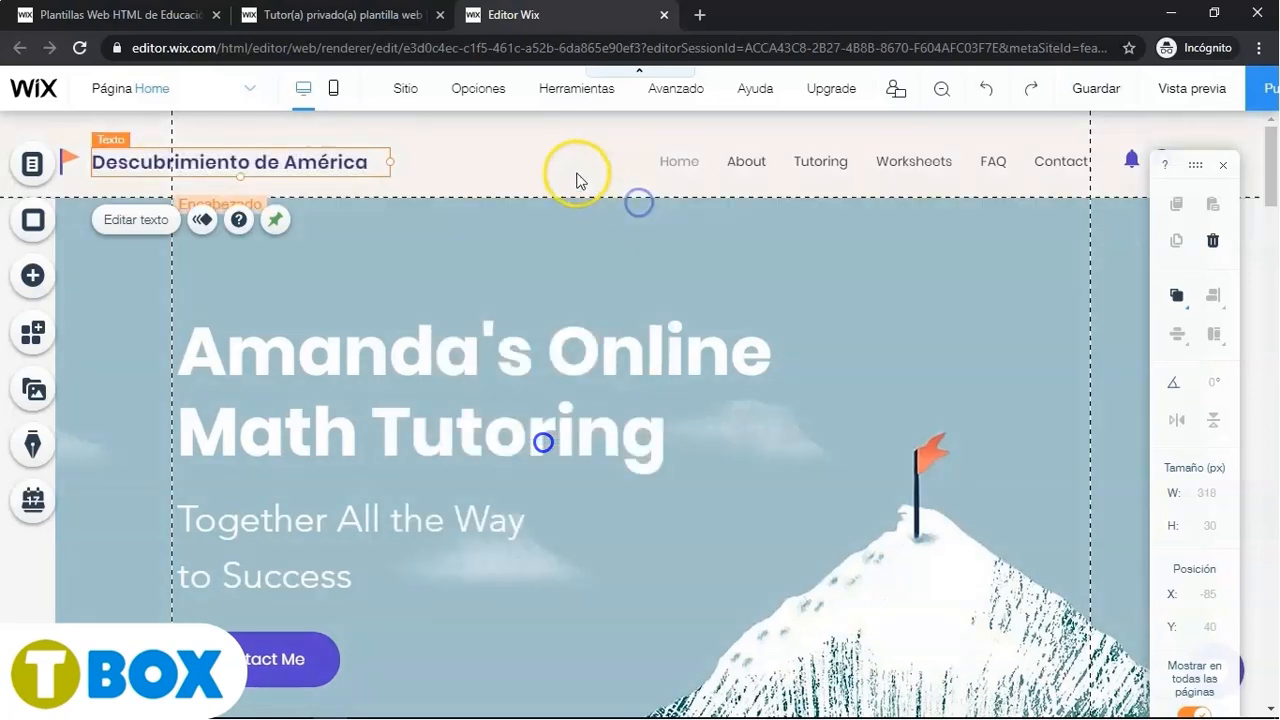
- Replace the header's flag vector art with a sailboat found by searching Wix media for 'Barco'
{"action": "left_click", "coordinate": [70, 160]}
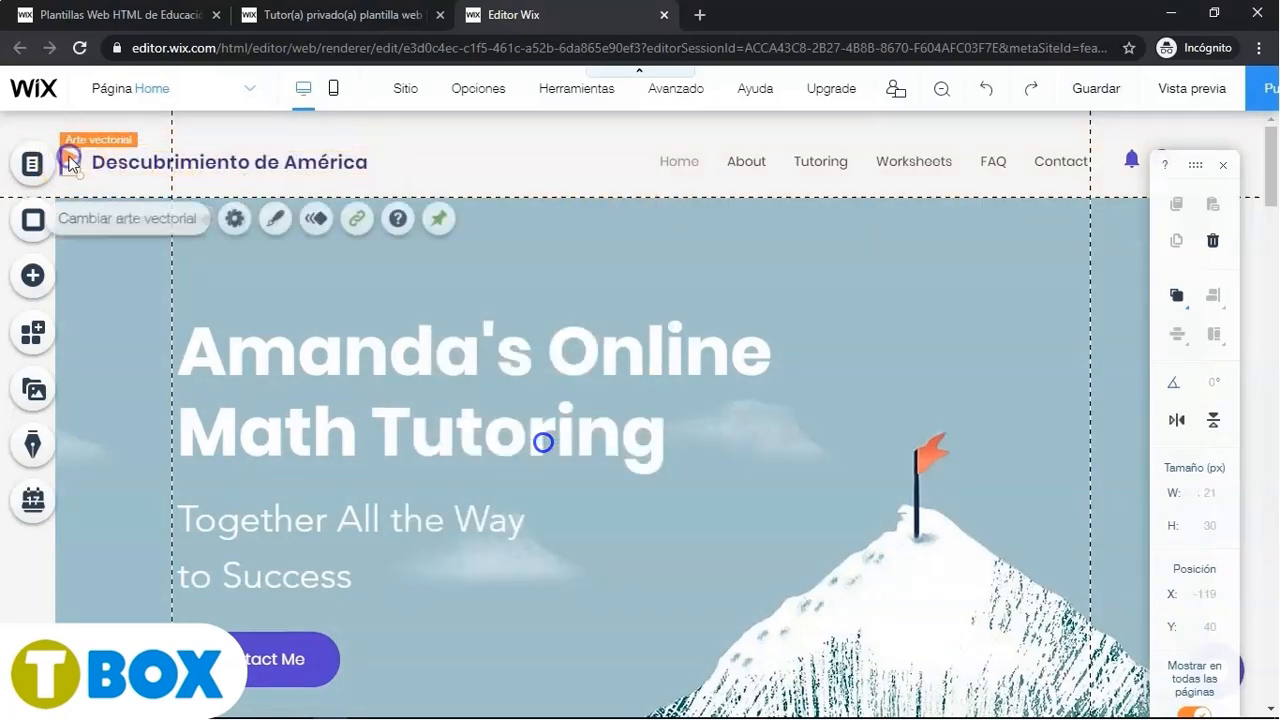
{"action": "left_click", "coordinate": [119, 218]}
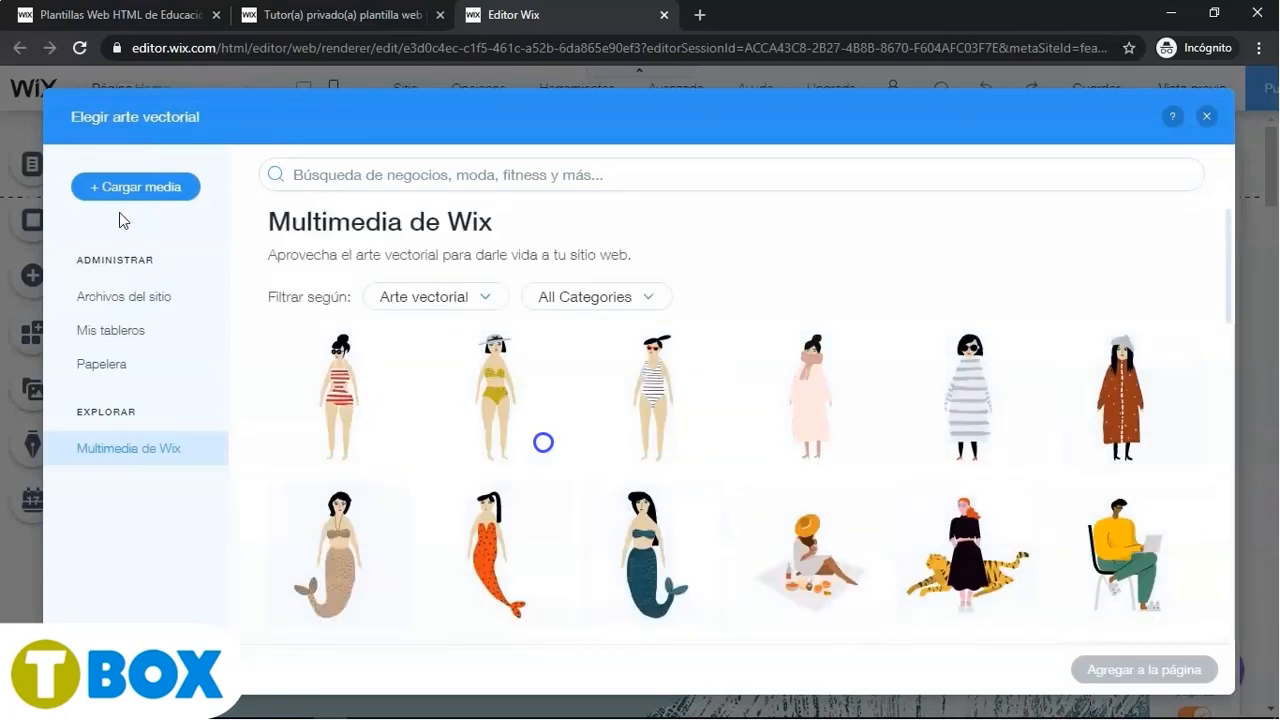
{"action": "left_click", "coordinate": [353, 175]}
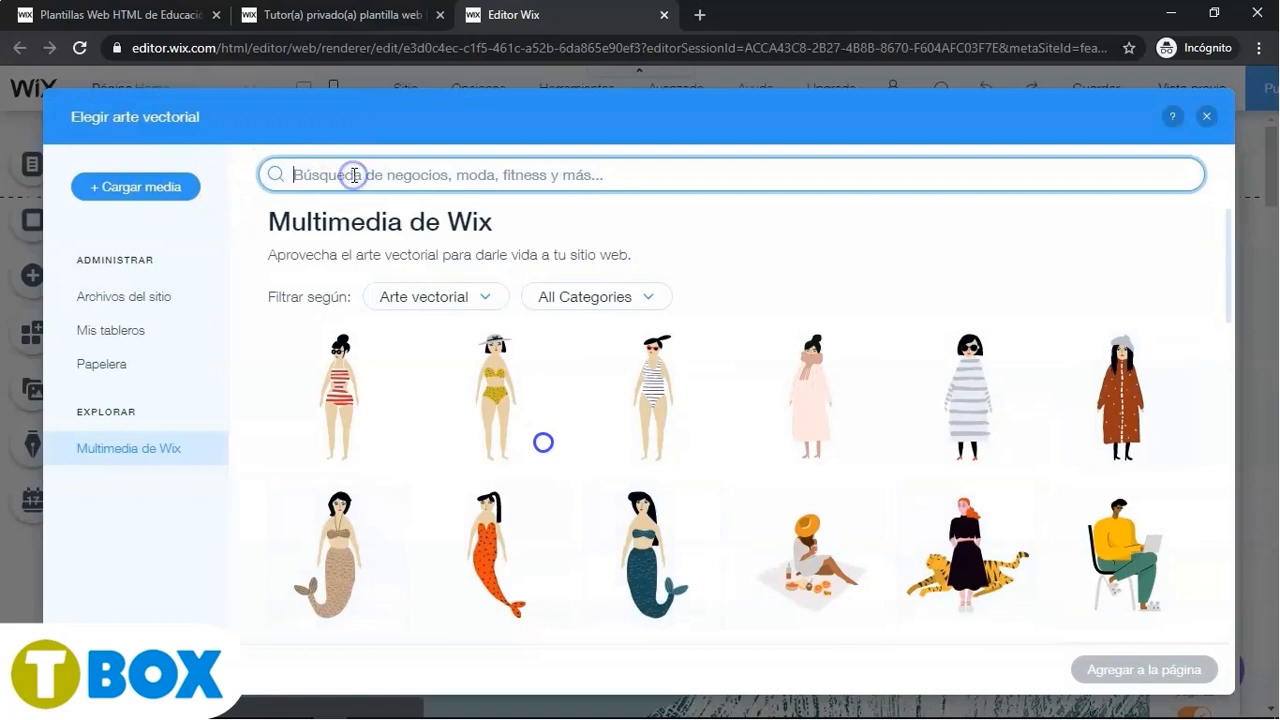
{"action": "type", "text": "Barc"}
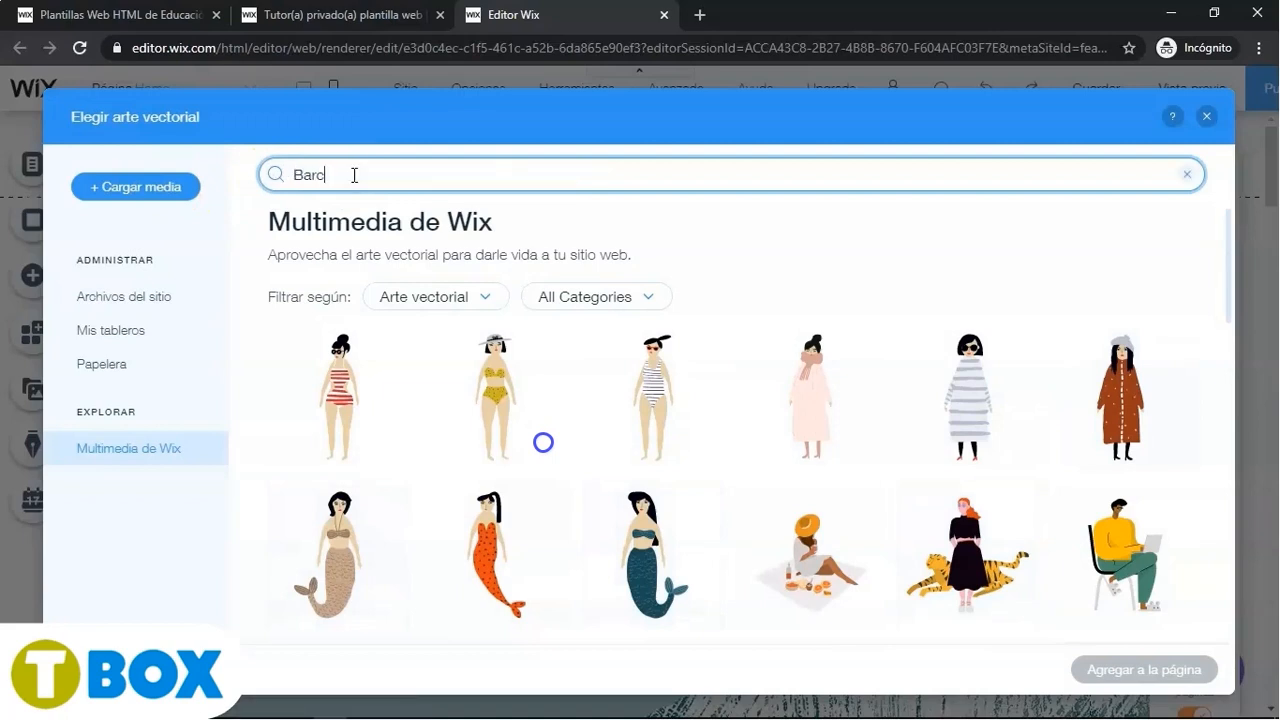
{"action": "type", "text": "o"}
{"action": "key", "text": "Return"}
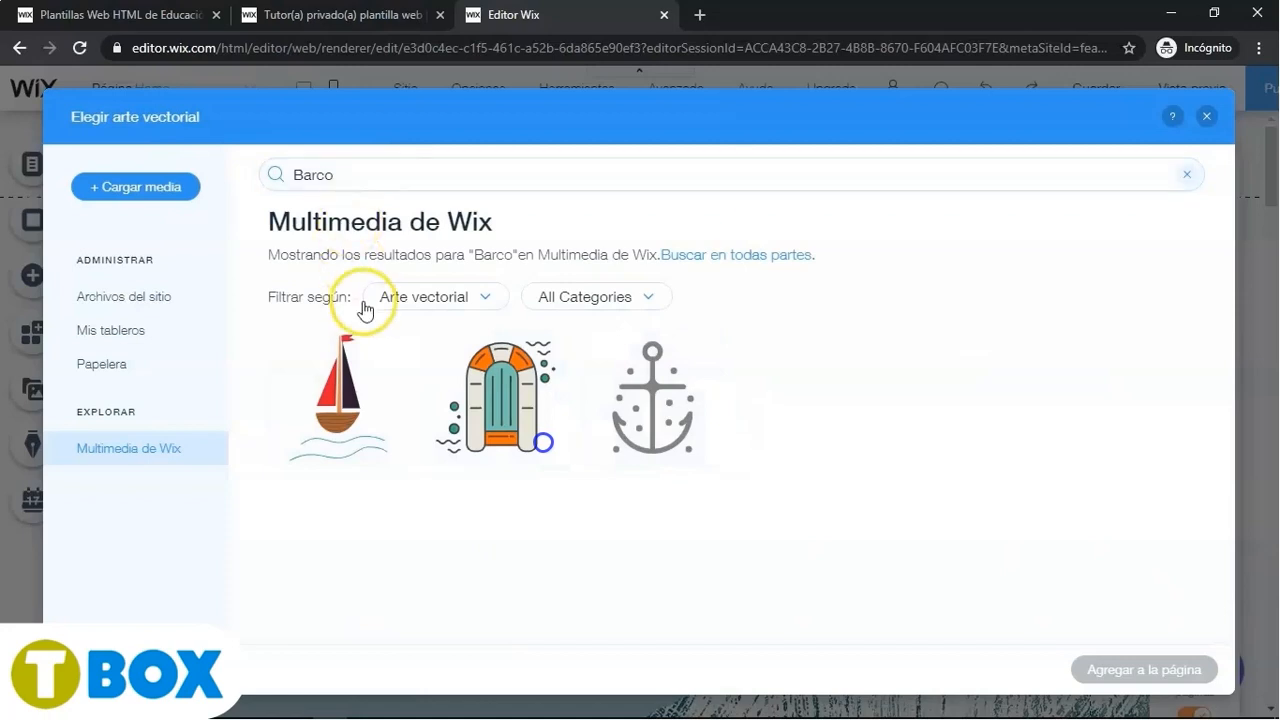
{"action": "left_click", "coordinate": [330, 400]}
{"action": "left_click", "coordinate": [1134, 667]}
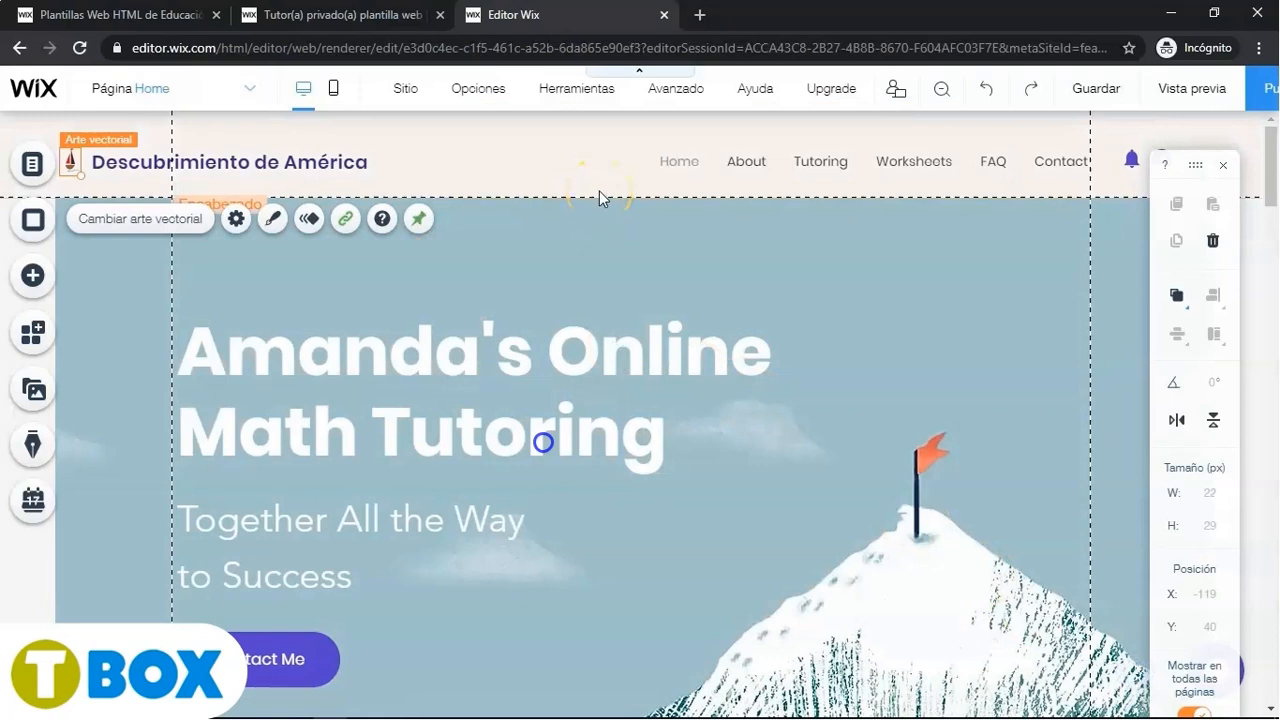
- Paste 'Descubrimiento de América' over the hero heading text
{"action": "left_click", "coordinate": [543, 358]}
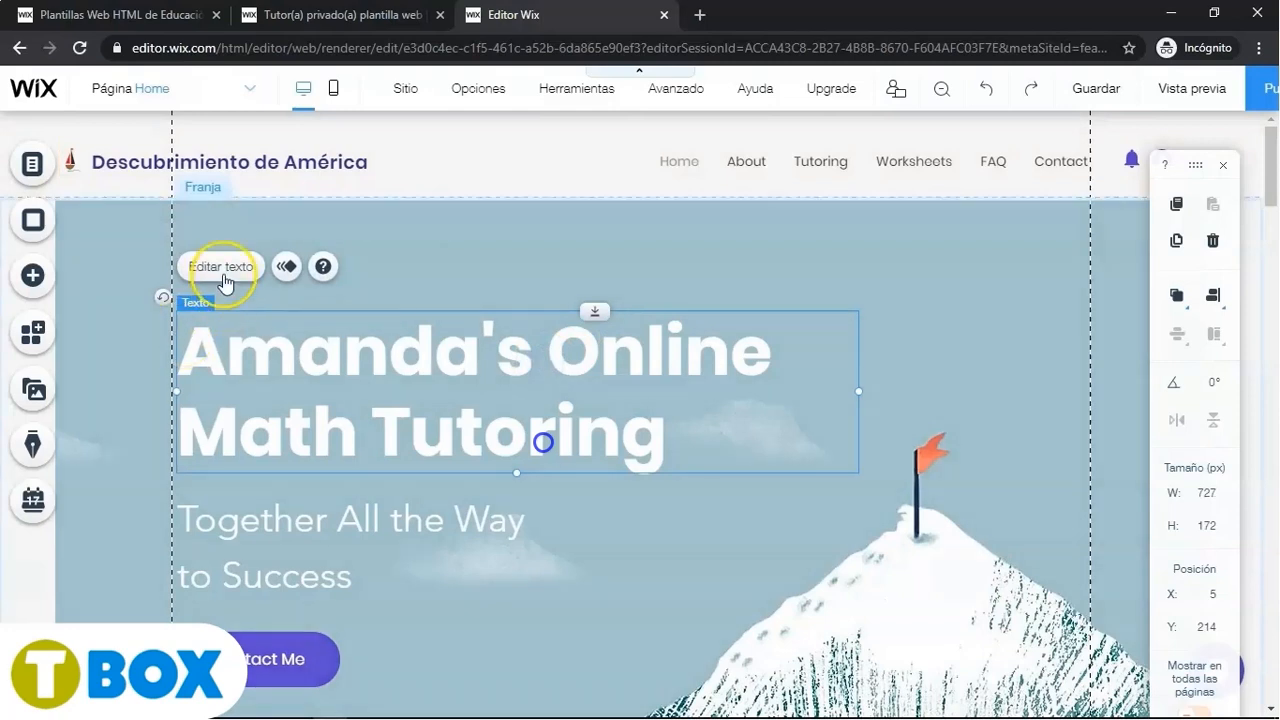
{"action": "left_click", "coordinate": [222, 268]}
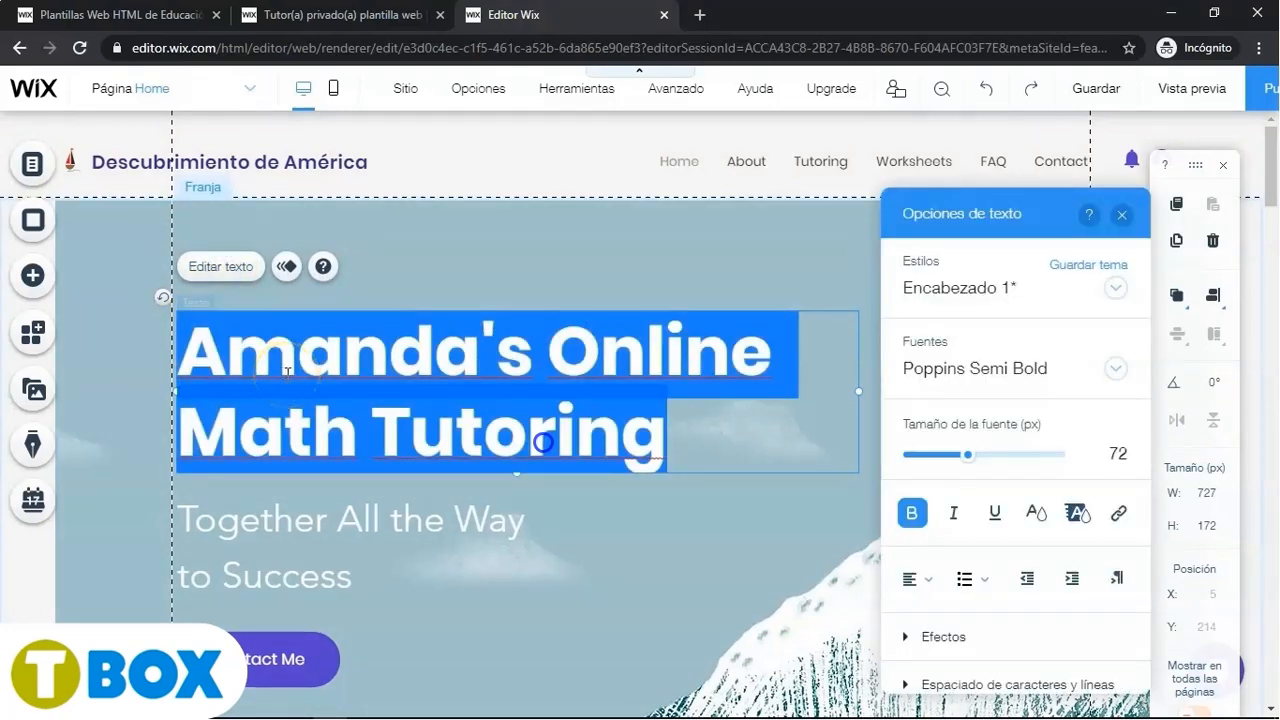
{"action": "key", "text": "ctrl+v"}
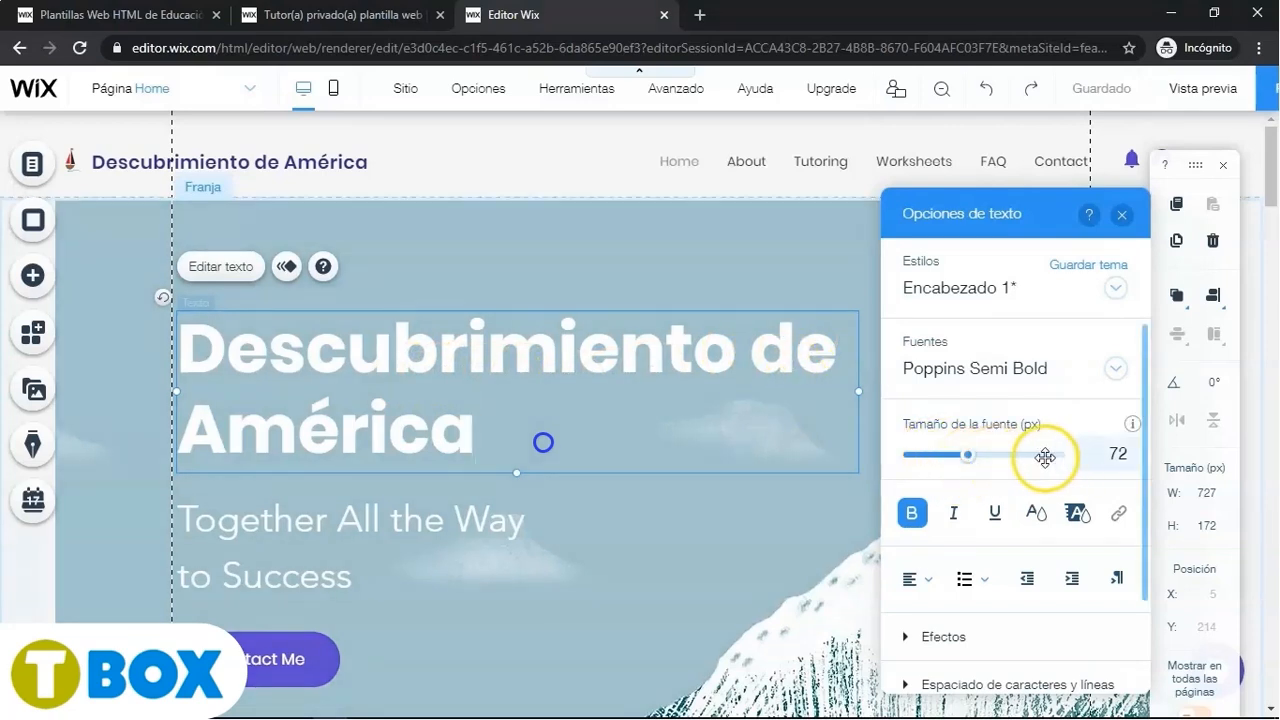
- Set the hero heading's font size to 80 px and centre-align it
{"action": "left_click", "coordinate": [1100, 455]}
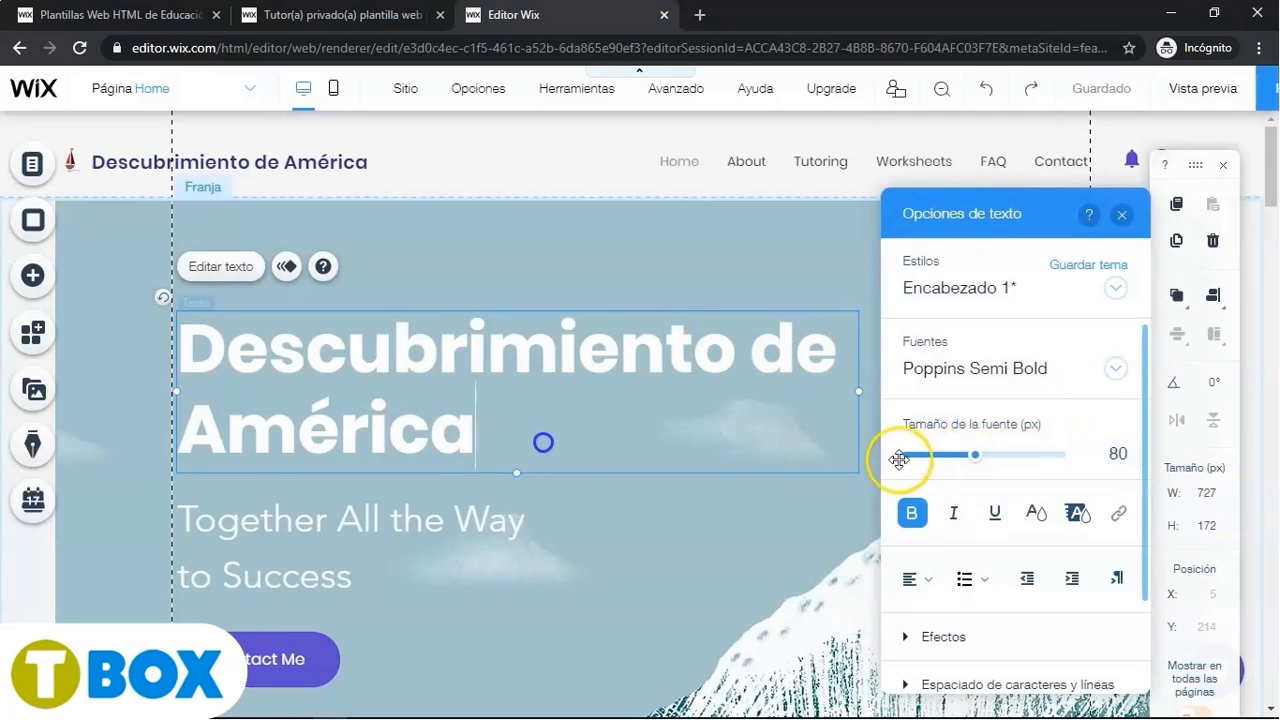
{"action": "left_click", "coordinate": [922, 579]}
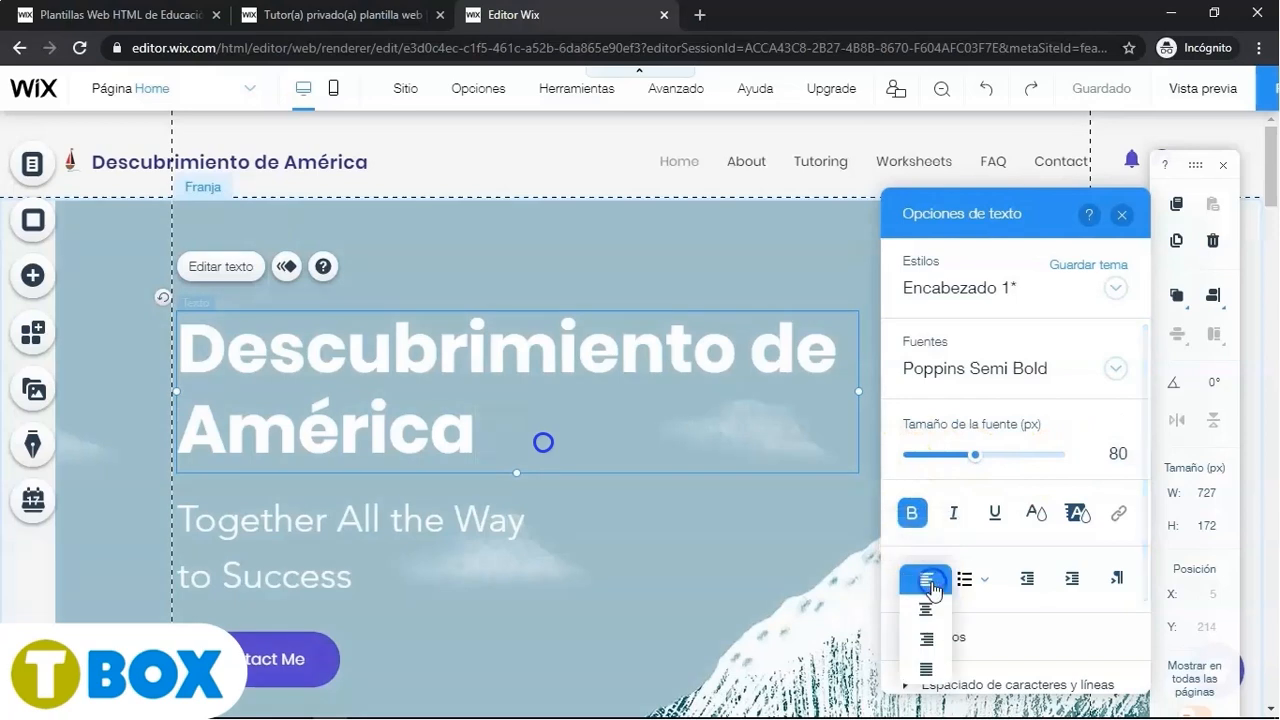
{"action": "left_click", "coordinate": [928, 610]}
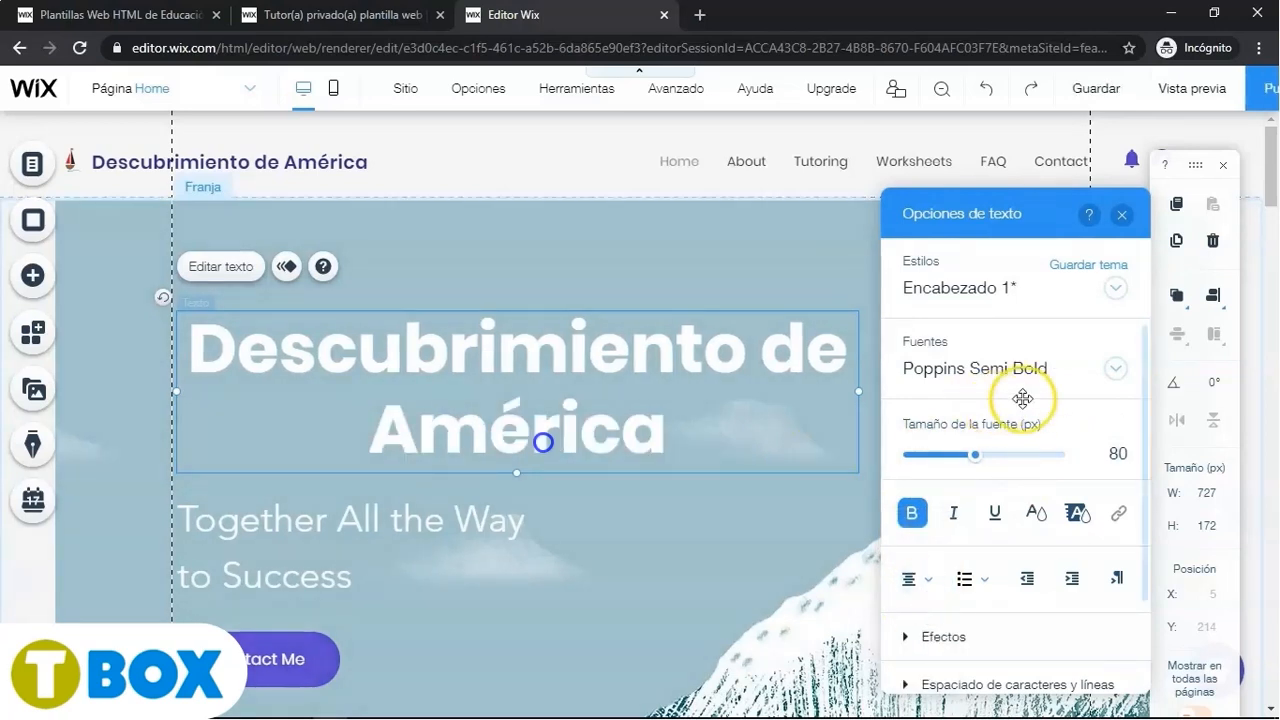
- Select the whole hero heading, change its font to Questrial, and close the text options
{"action": "left_click", "coordinate": [1116, 369]}
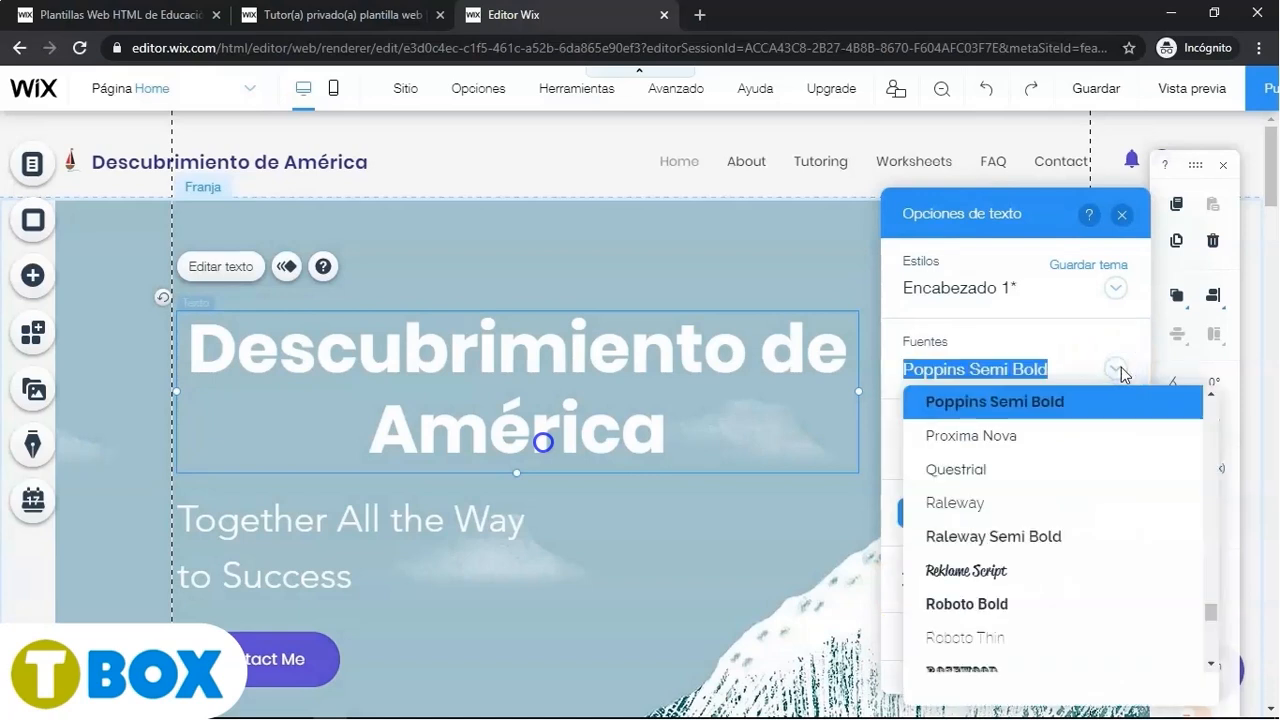
{"action": "left_click", "coordinate": [968, 469]}
{"action": "left_click_drag", "start_coordinate": [668, 446], "coordinate": [209, 349]}
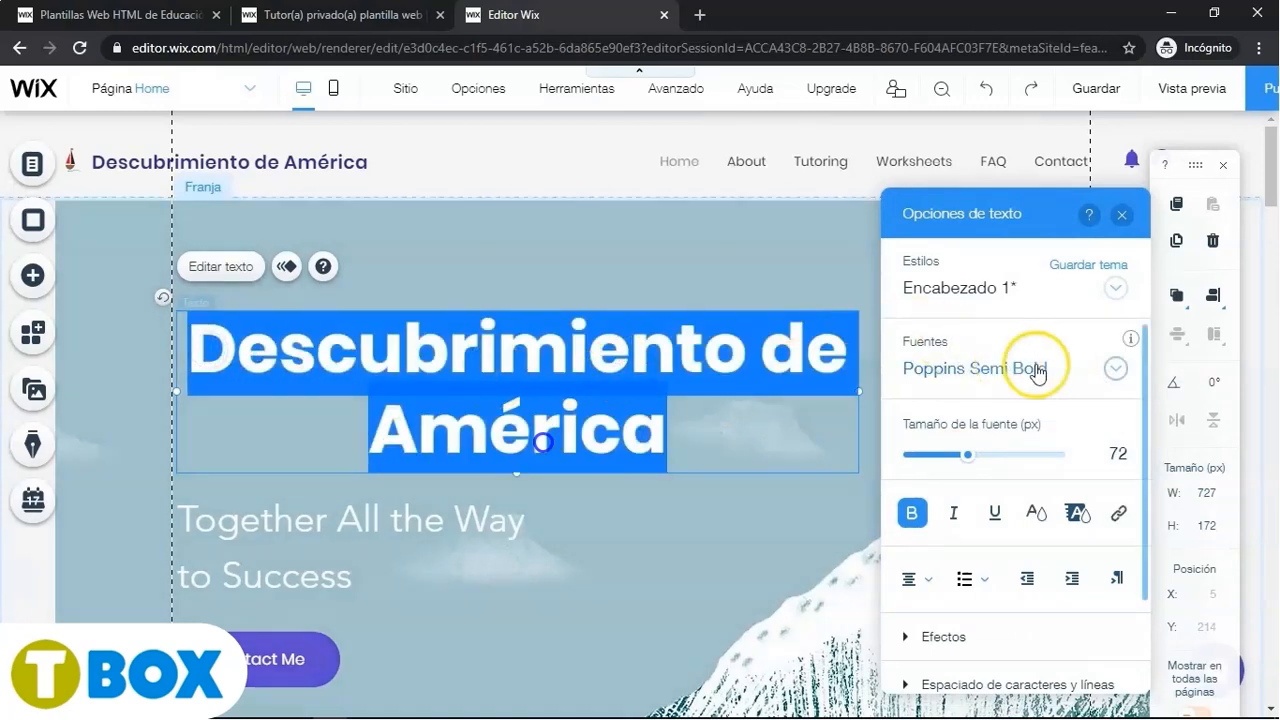
{"action": "left_click", "coordinate": [1111, 368]}
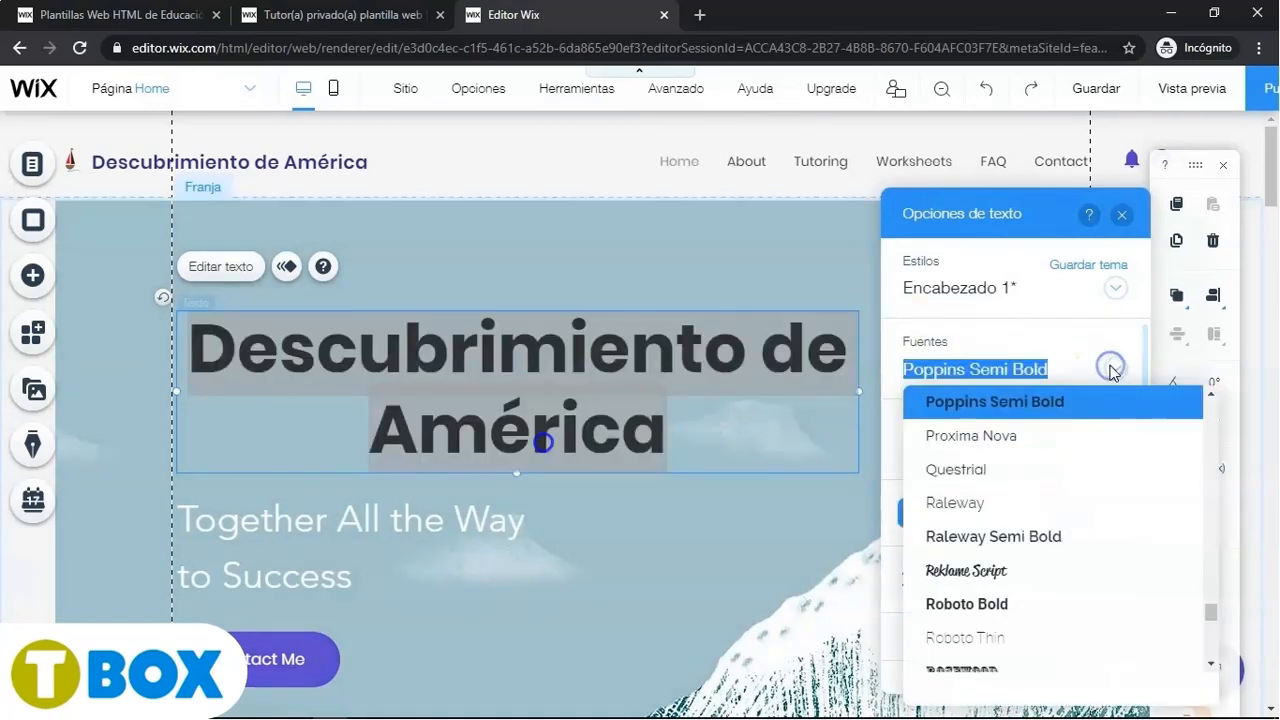
{"action": "left_click", "coordinate": [978, 470]}
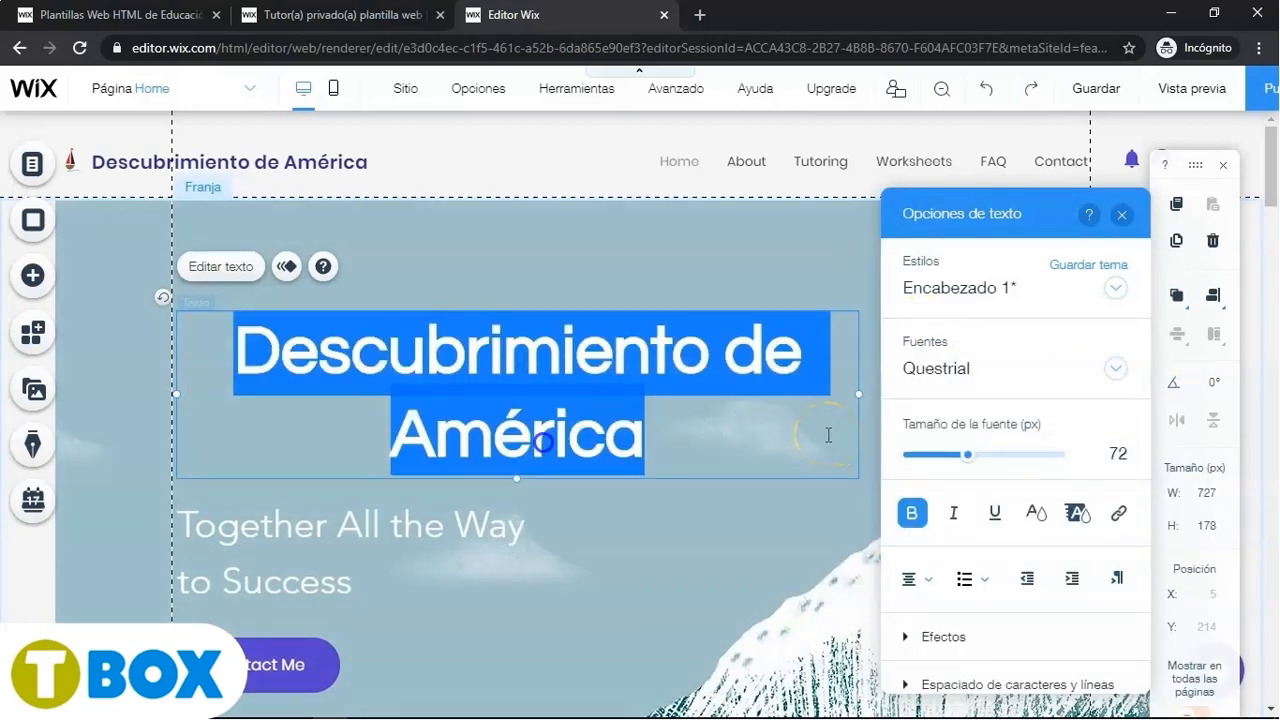
{"action": "left_click", "coordinate": [1122, 222]}
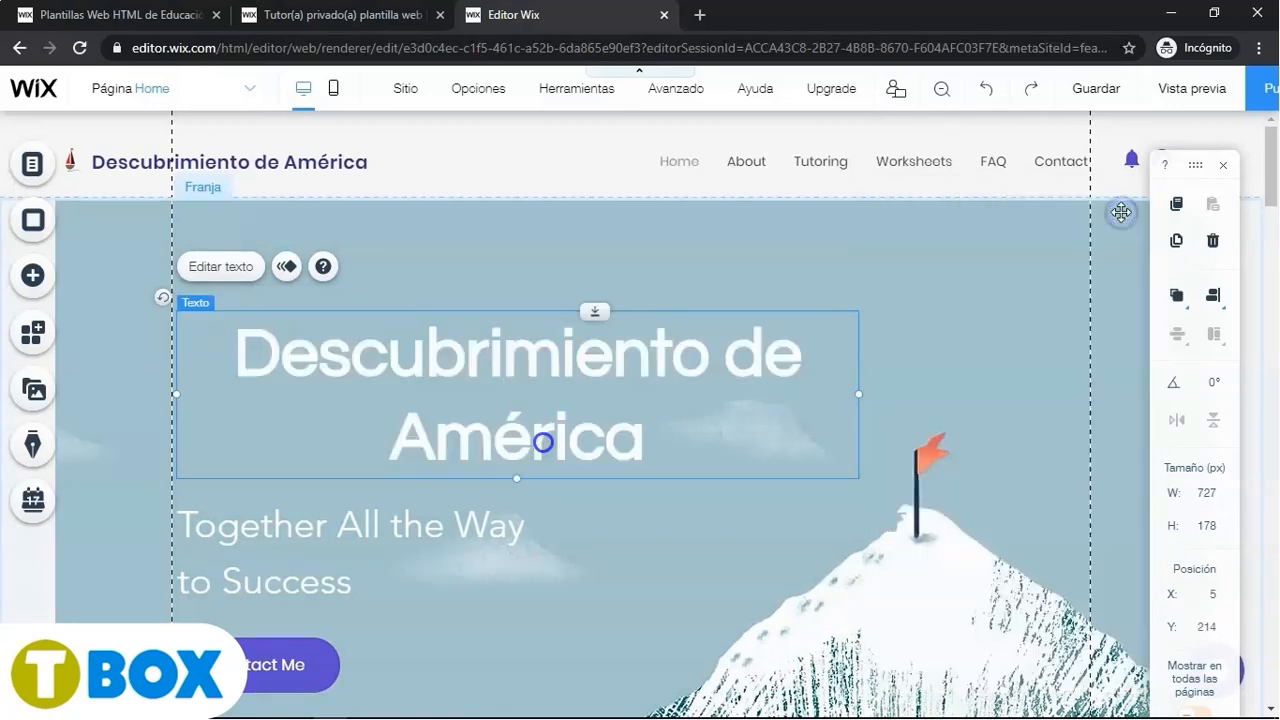
- Widen the hero heading's text box to about 975 px so the heading fits on one line
{"action": "left_click_drag", "start_coordinate": [865, 394], "coordinate": [1090, 387]}
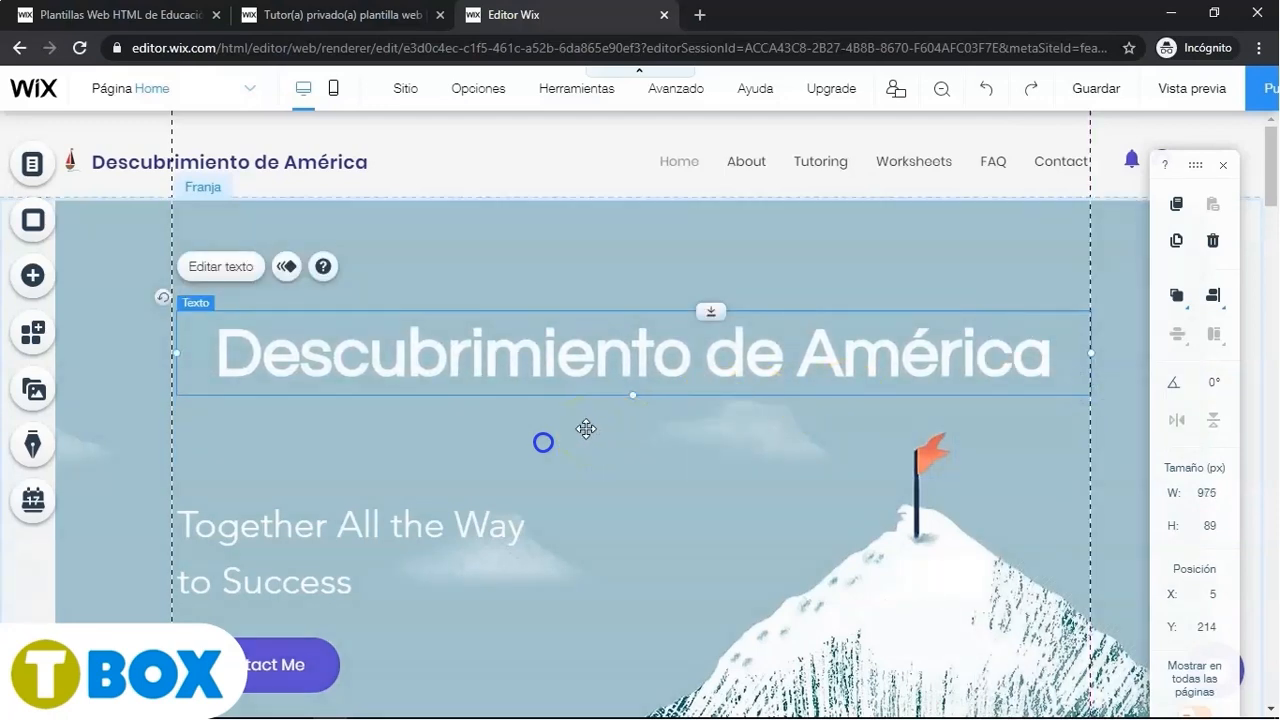
- Delete the 'Together All the Way to Success' subtitle and the Contact Me button from the hero strip
{"action": "left_click", "coordinate": [314, 542]}
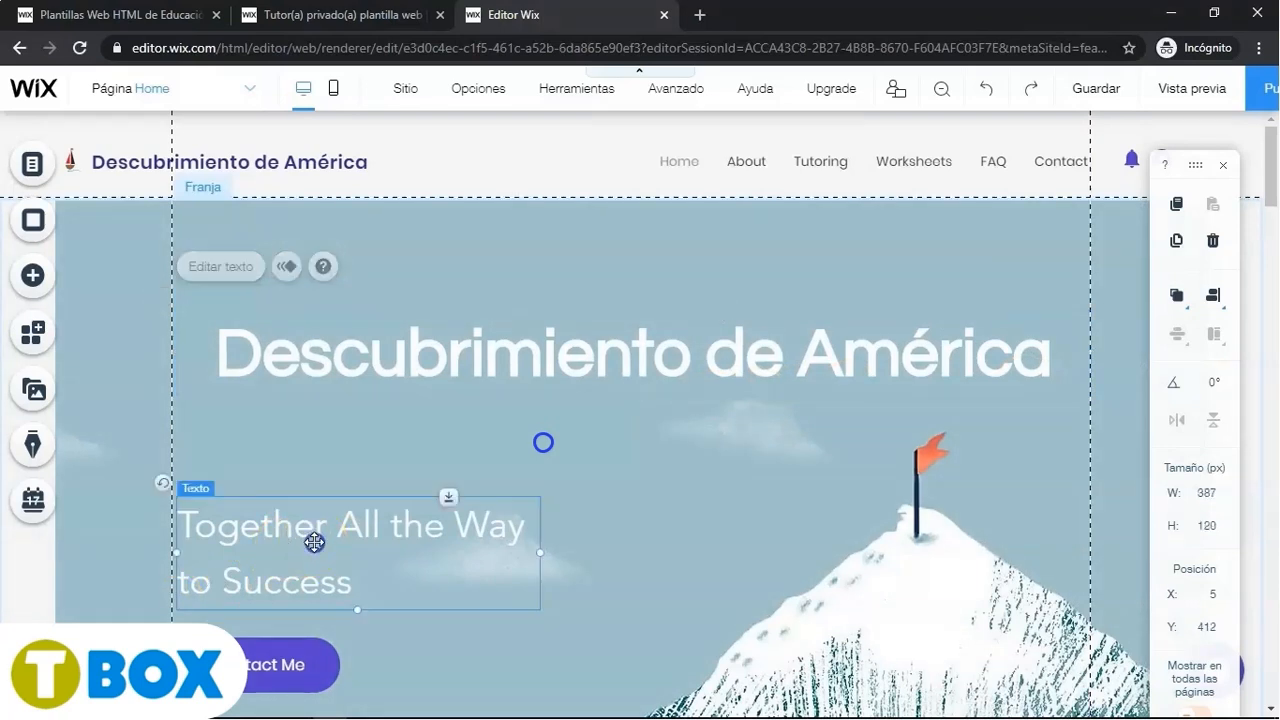
{"action": "left_click", "coordinate": [1214, 243]}
{"action": "left_click", "coordinate": [300, 669]}
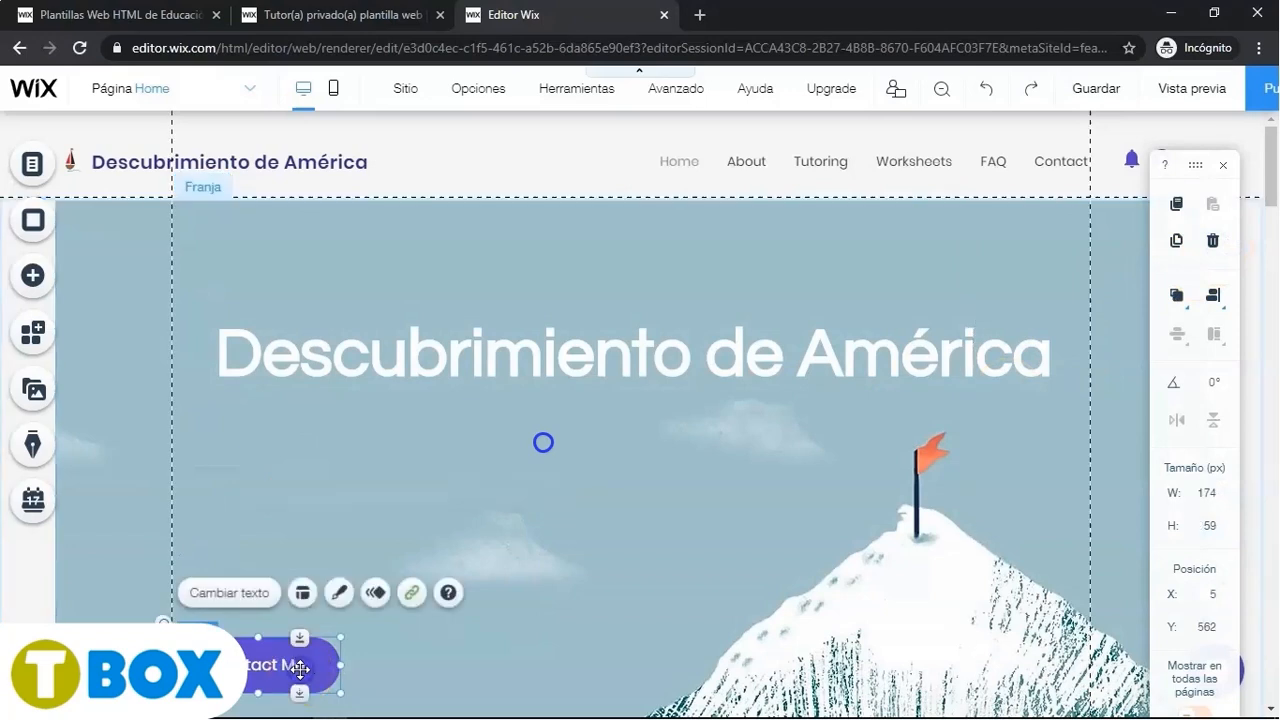
{"action": "key", "text": "Delete"}
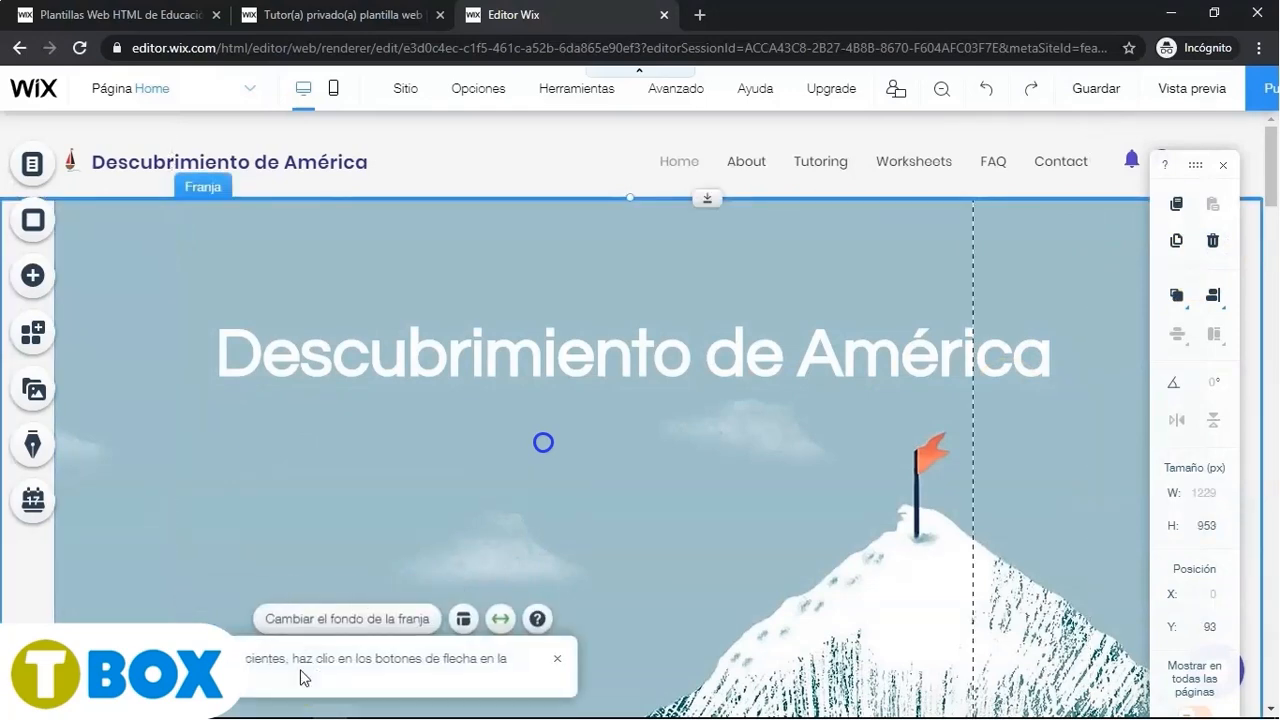
{"action": "left_click", "coordinate": [637, 487]}
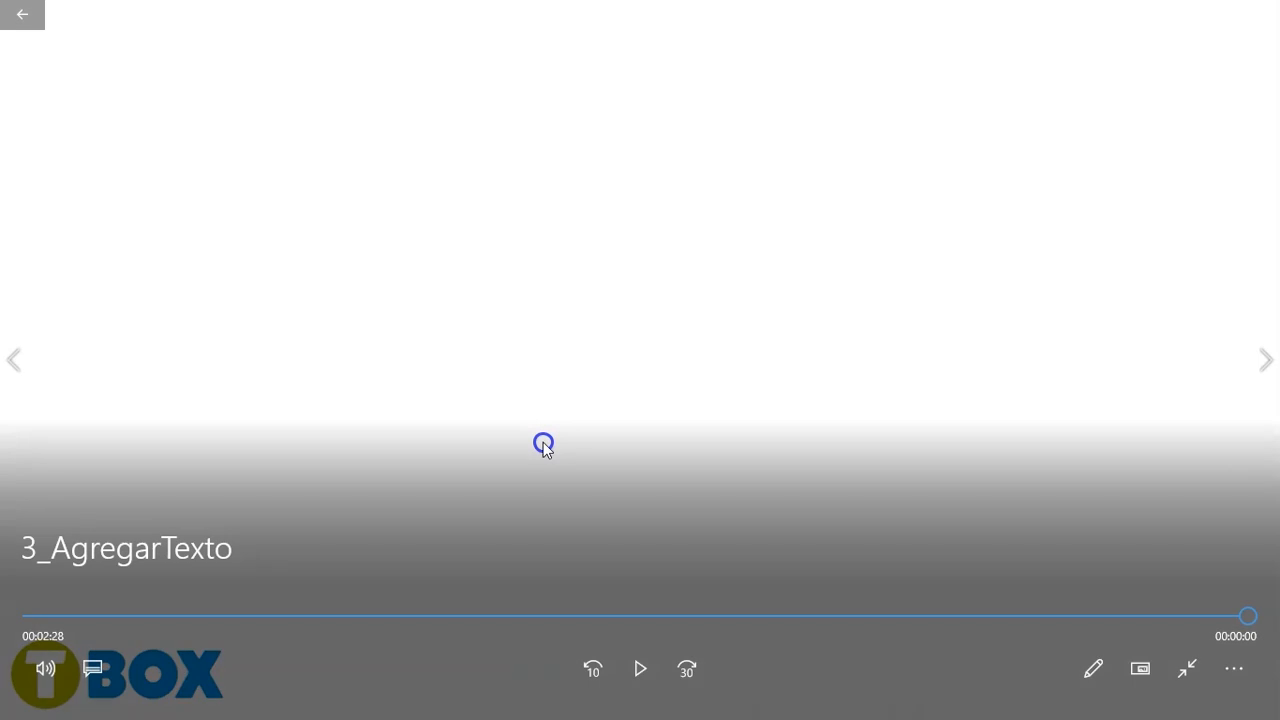
- Scrub through the 3_AgregarTexto tutorial video and play it from near the start
{"action": "left_click", "coordinate": [657, 583]}
{"action": "left_click", "coordinate": [574, 617]}
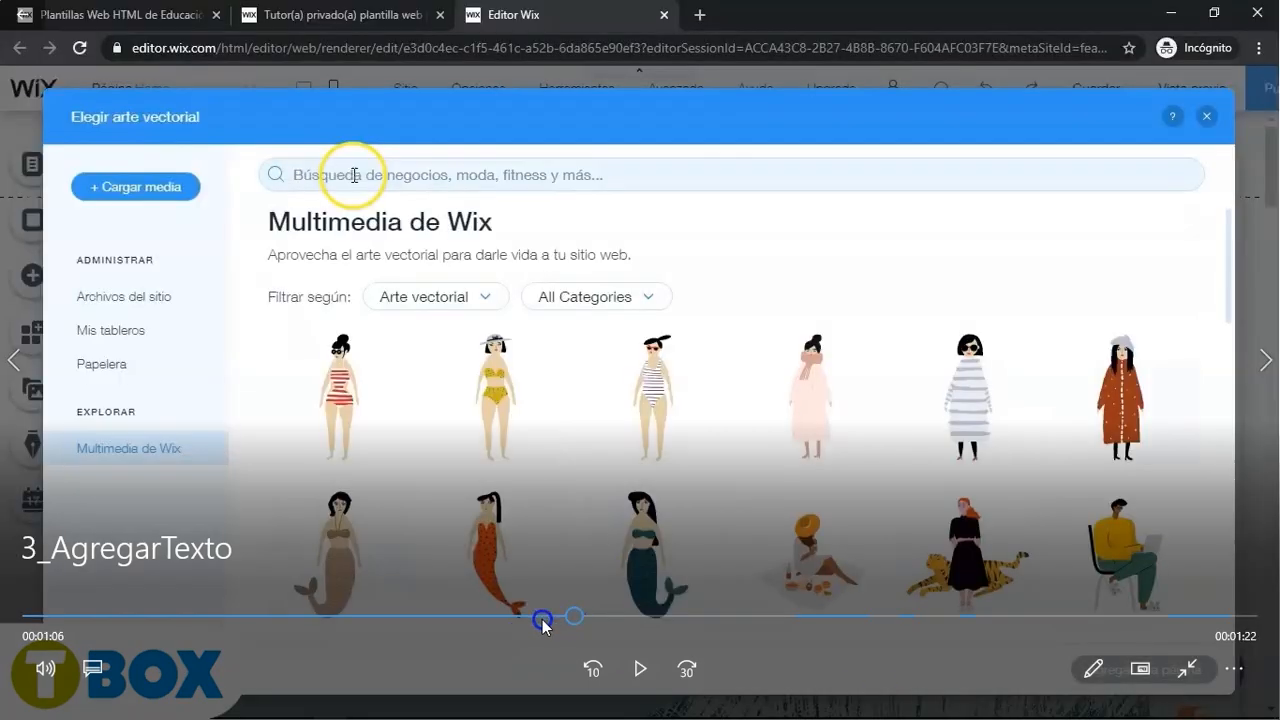
{"action": "left_click", "coordinate": [129, 620]}
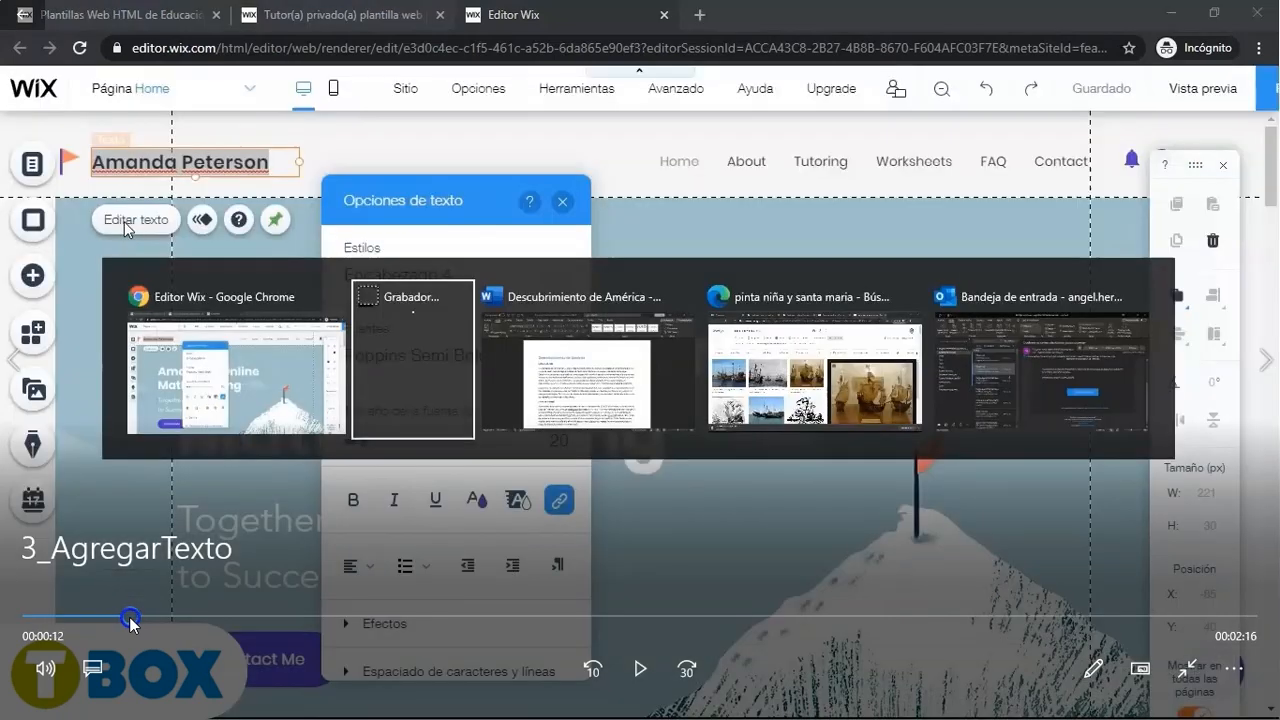
{"action": "left_click", "coordinate": [150, 618]}
{"action": "left_click_drag", "start_coordinate": [153, 619], "coordinate": [214, 620]}
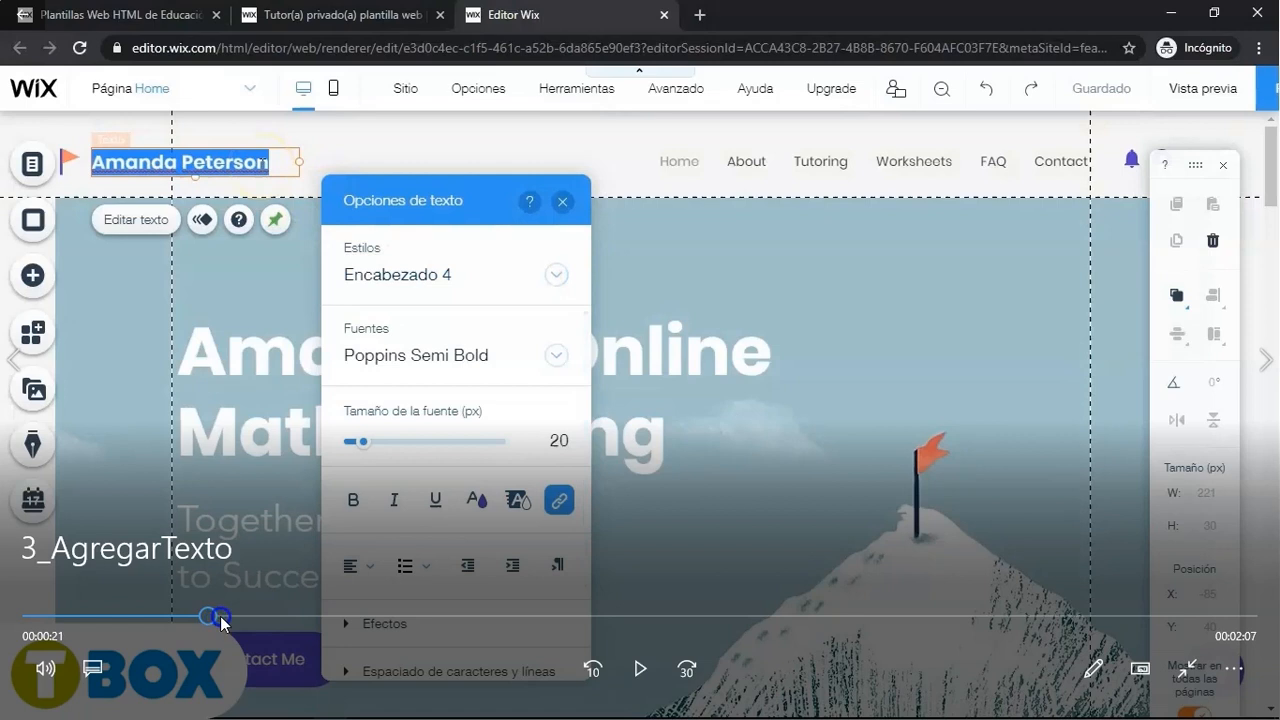
{"action": "left_click", "coordinate": [640, 670]}
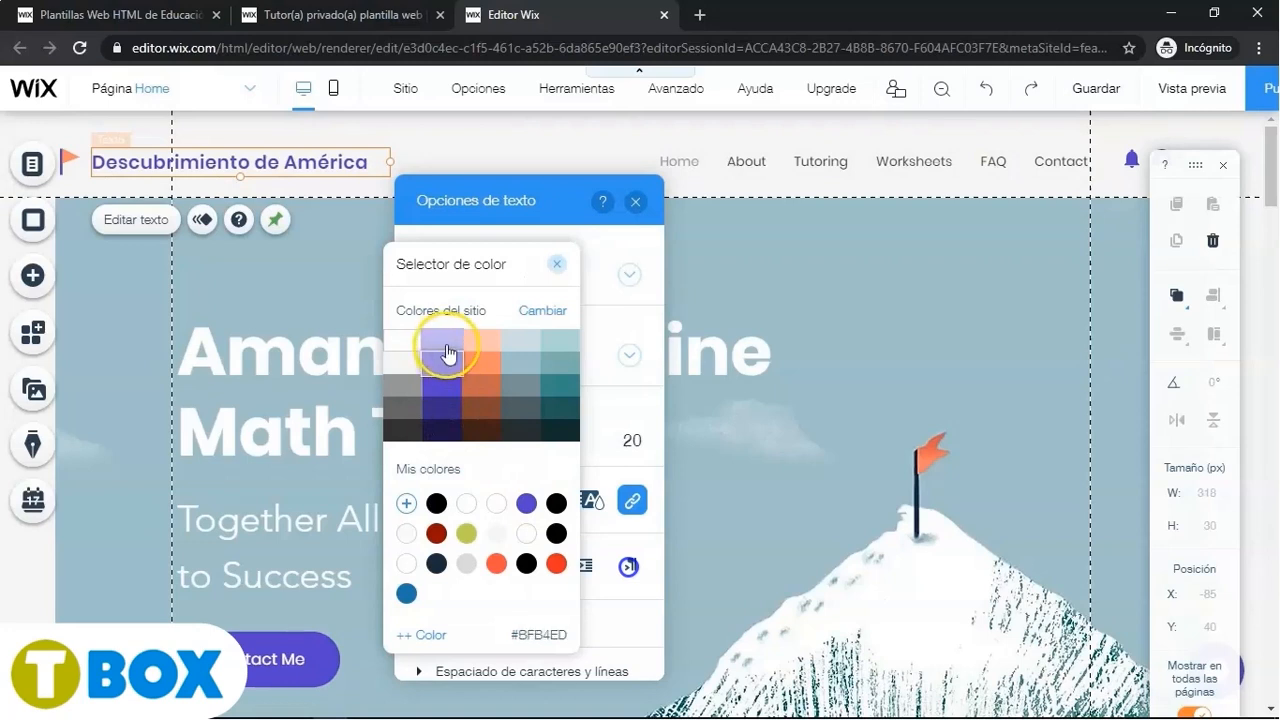
- Select all the site title text, recolour it dark purple #392585, and close the colour picker and text options
{"action": "left_click", "coordinate": [362, 157]}
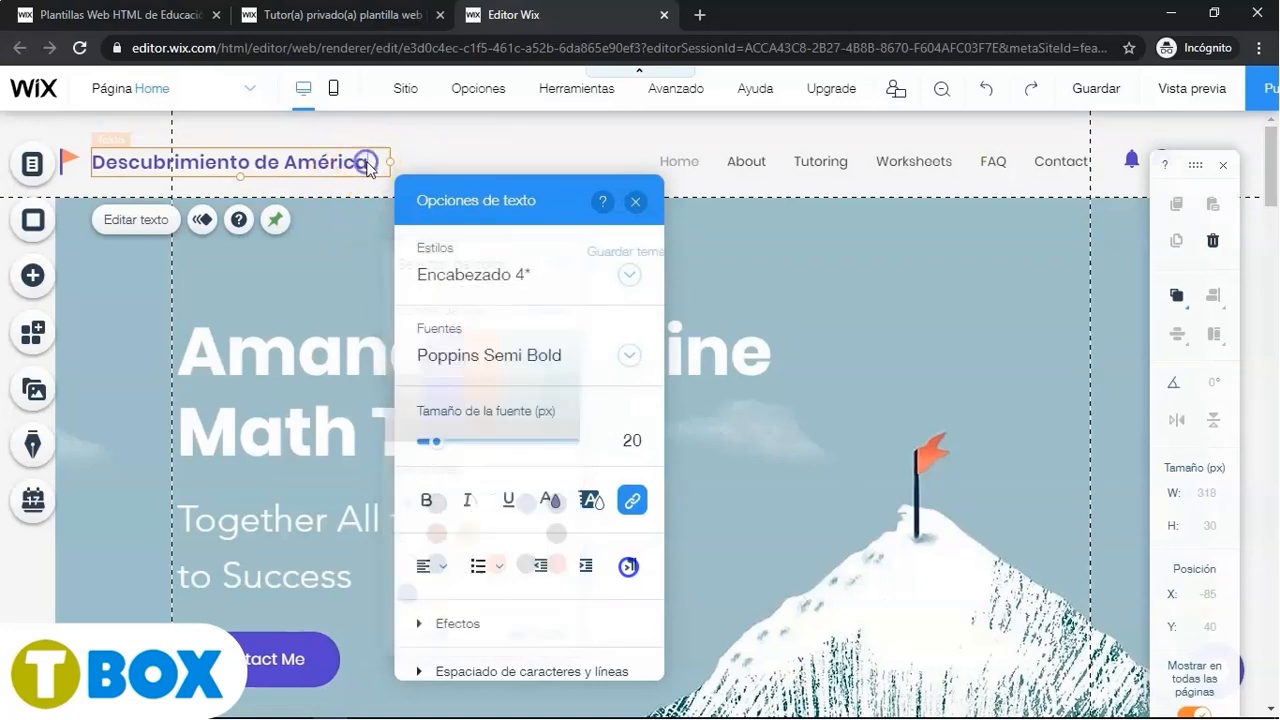
{"action": "left_click_drag", "start_coordinate": [369, 162], "coordinate": [144, 162]}
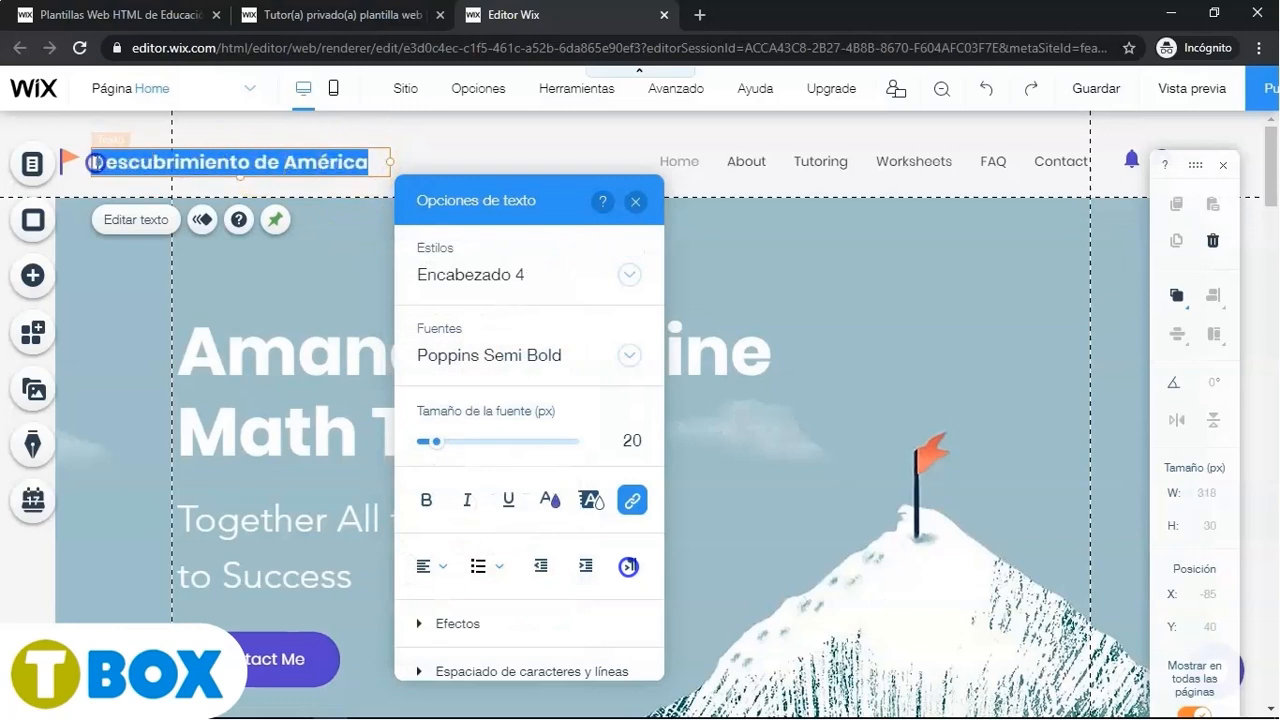
{"action": "left_click", "coordinate": [550, 500]}
{"action": "left_click", "coordinate": [498, 504]}
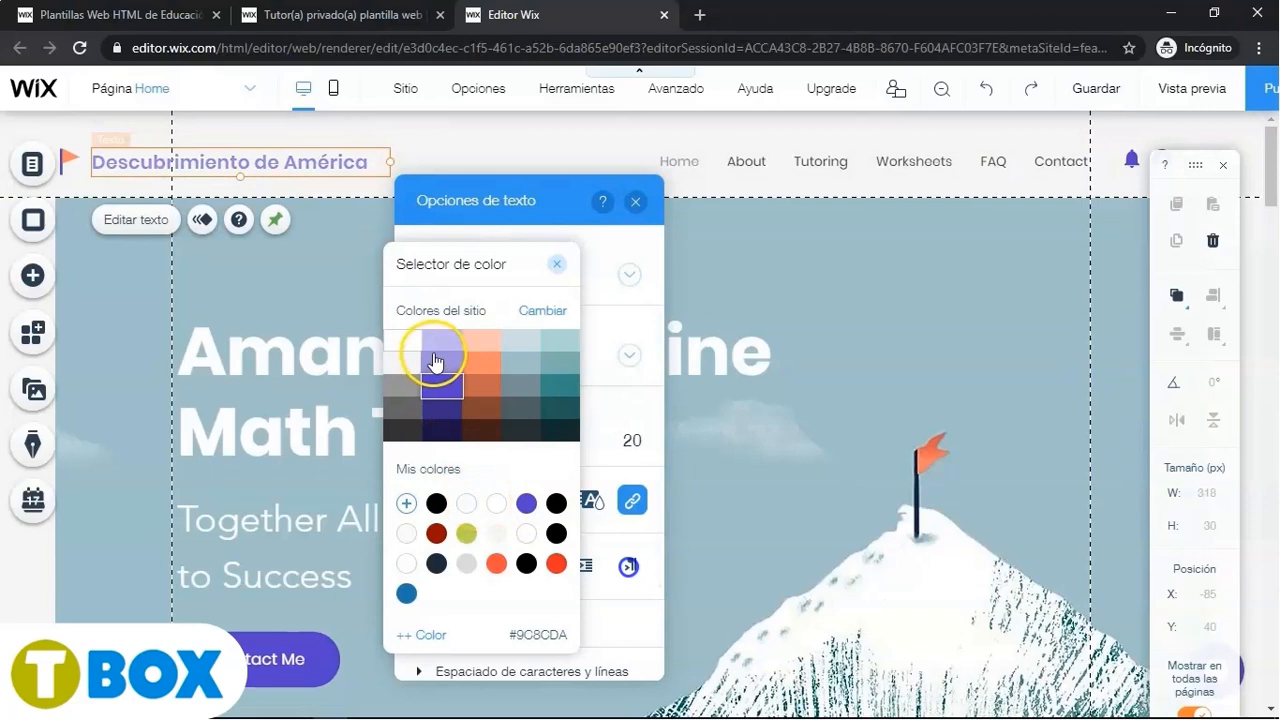
{"action": "left_click", "coordinate": [421, 207]}
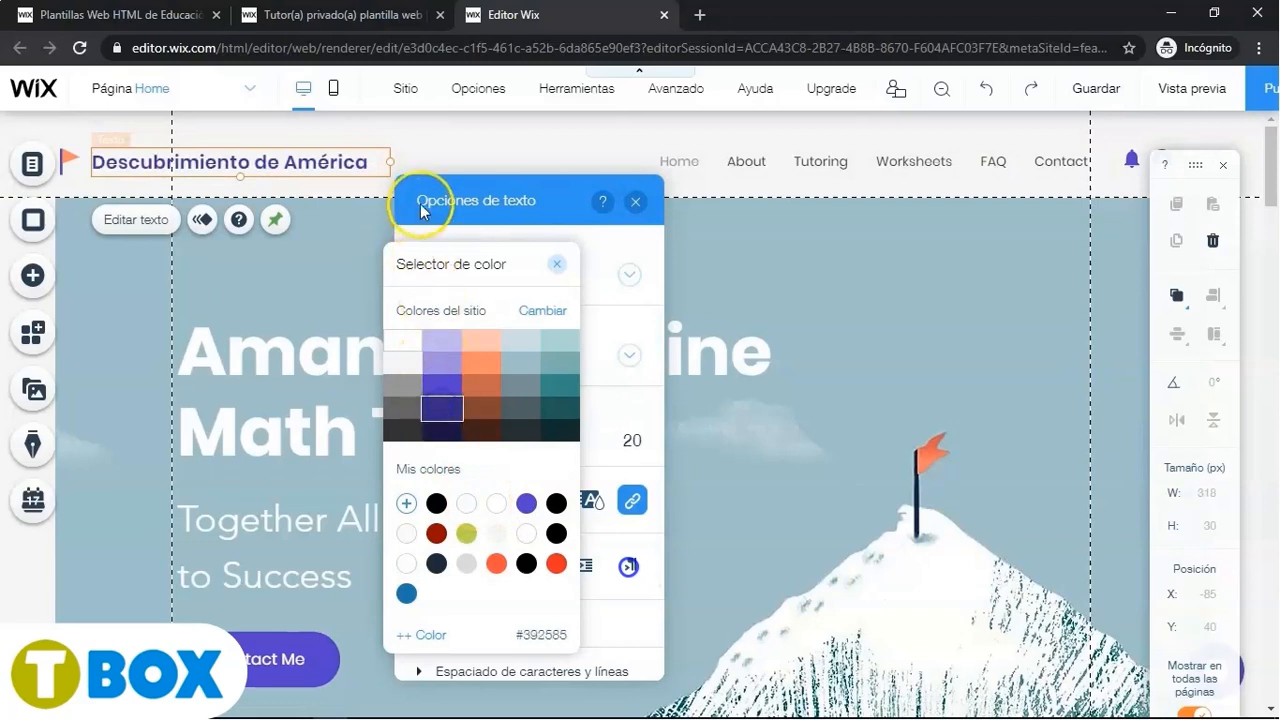
{"action": "left_click", "coordinate": [557, 264]}
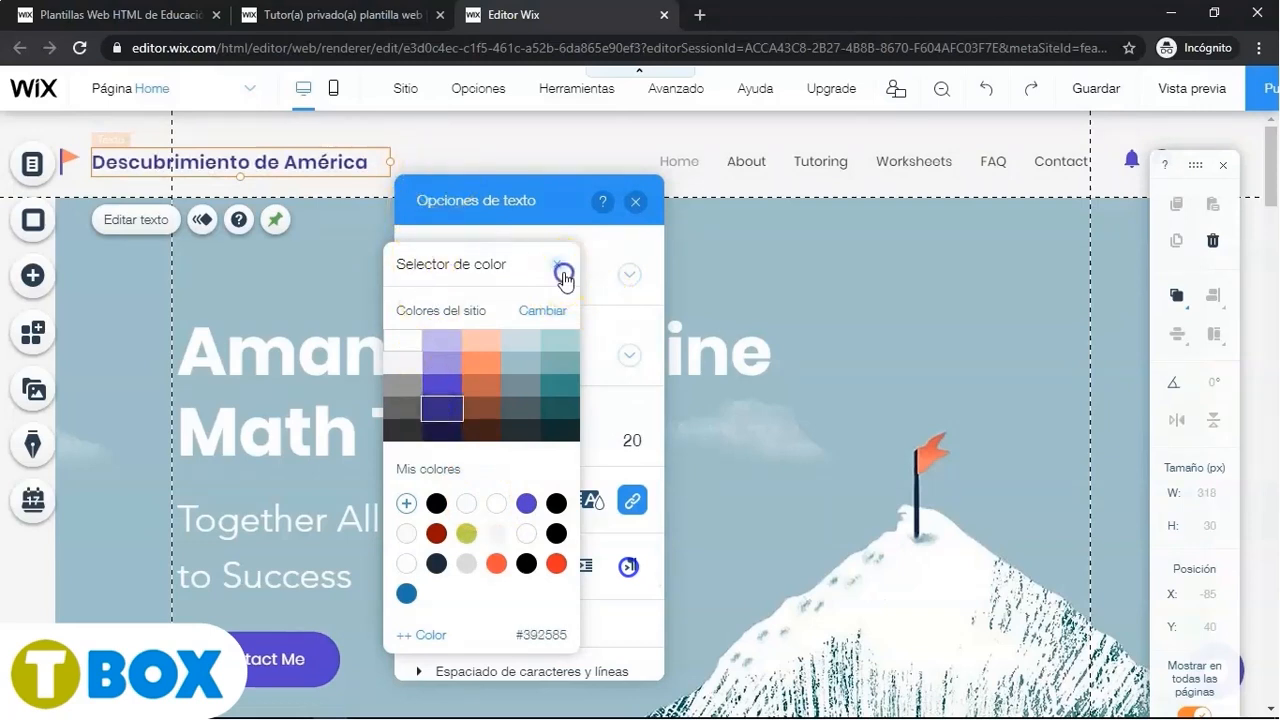
{"action": "left_click", "coordinate": [636, 202]}
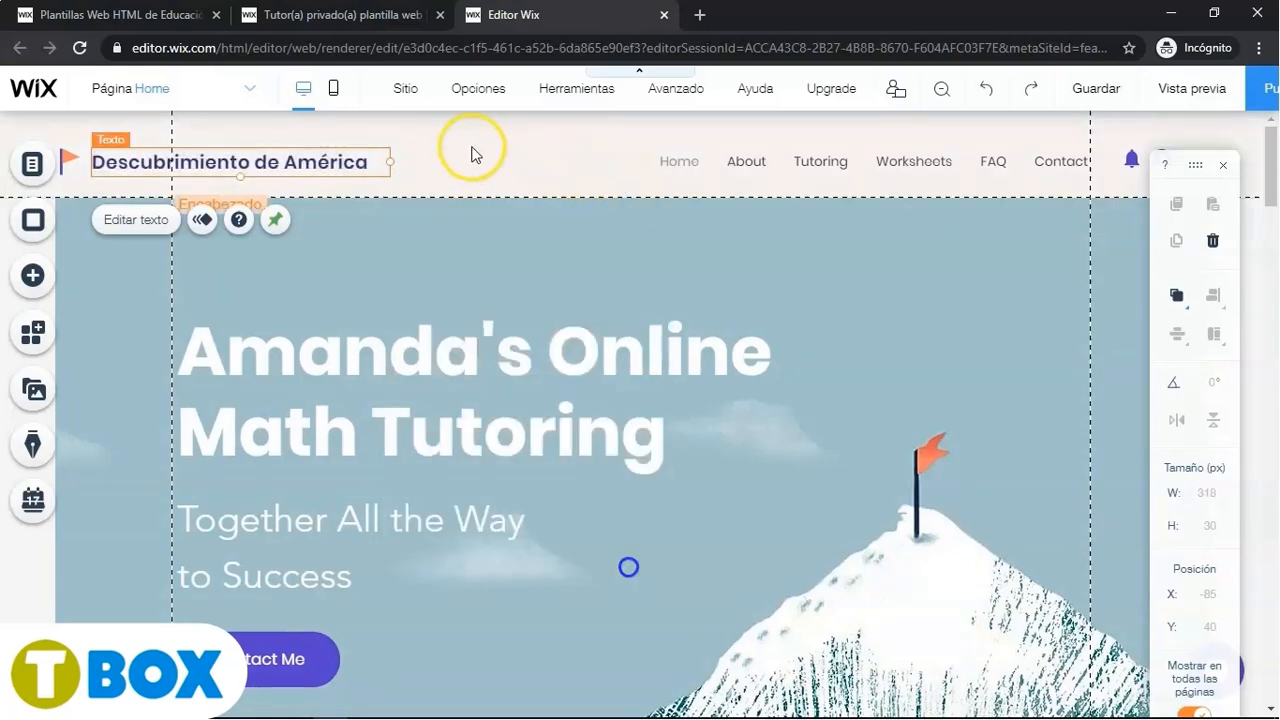
- Replace the header's flag logo with the 'Barco' sailboat vector art found by searching Wix media
{"action": "left_click", "coordinate": [70, 162]}
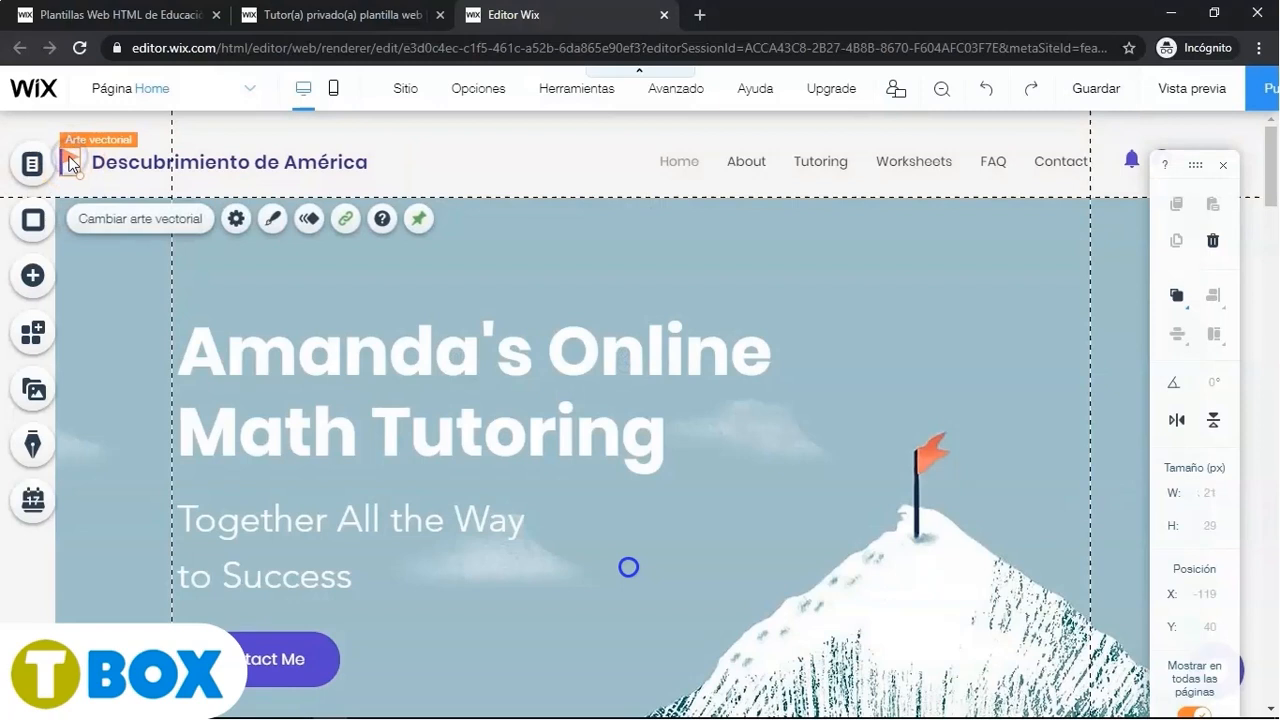
{"action": "left_click", "coordinate": [119, 219]}
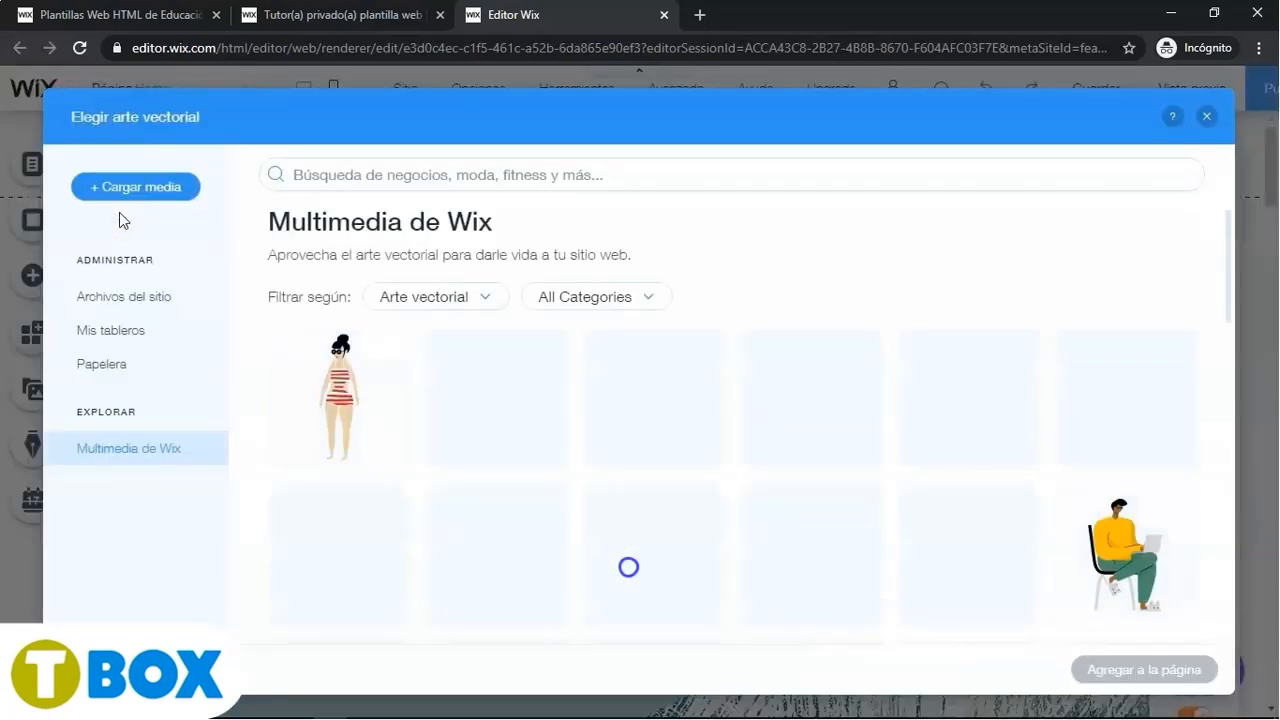
{"action": "left_click", "coordinate": [353, 175]}
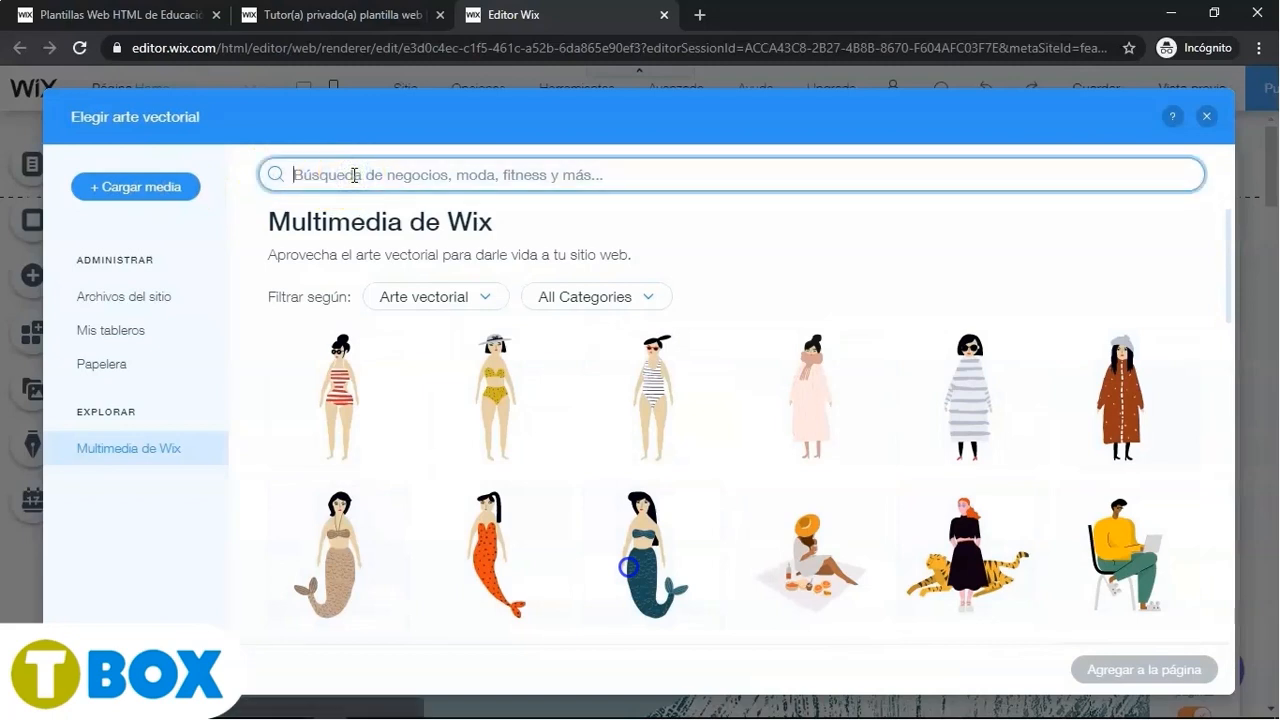
{"action": "type", "text": "Barco"}
{"action": "key", "text": "Return"}
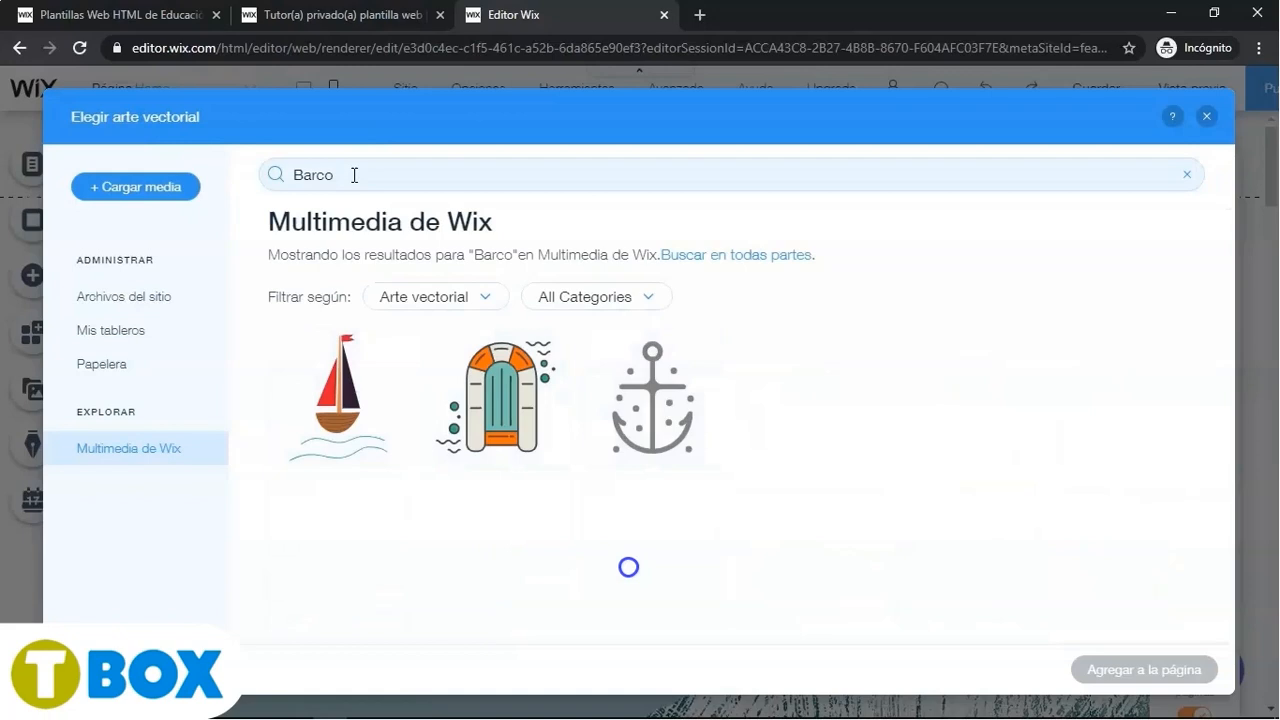
{"action": "left_click", "coordinate": [325, 405]}
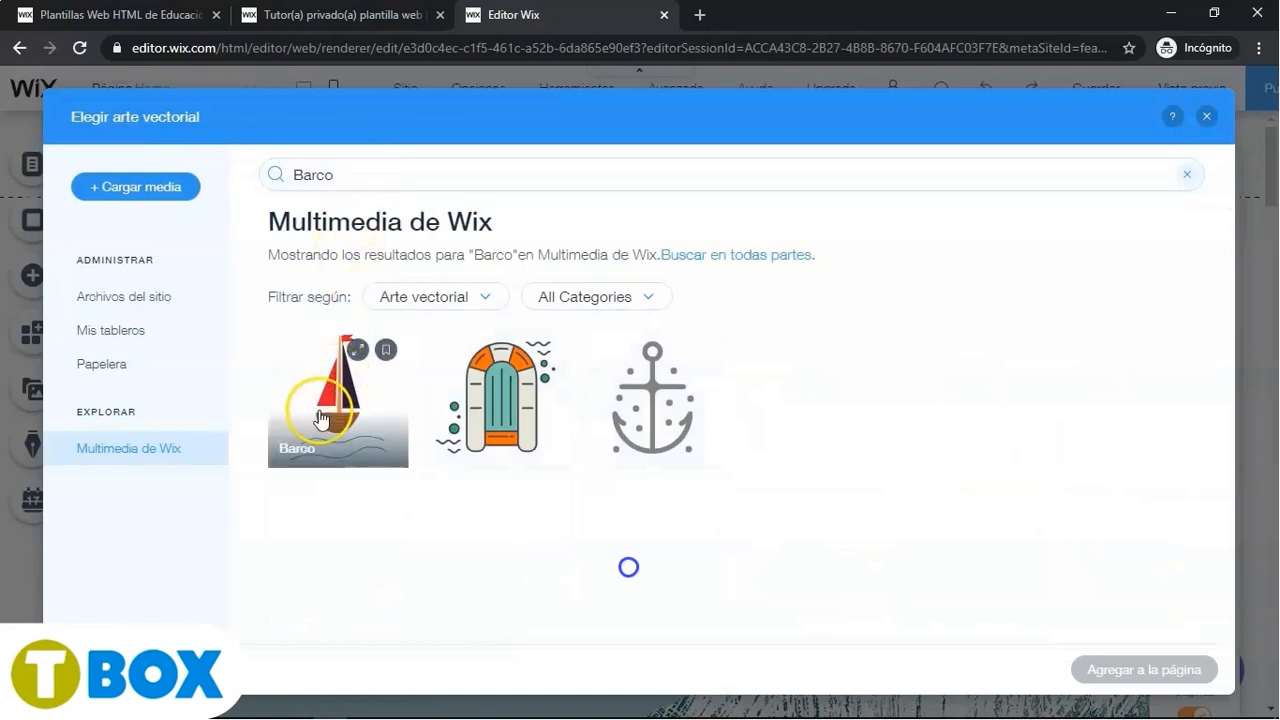
{"action": "left_click", "coordinate": [1138, 670]}
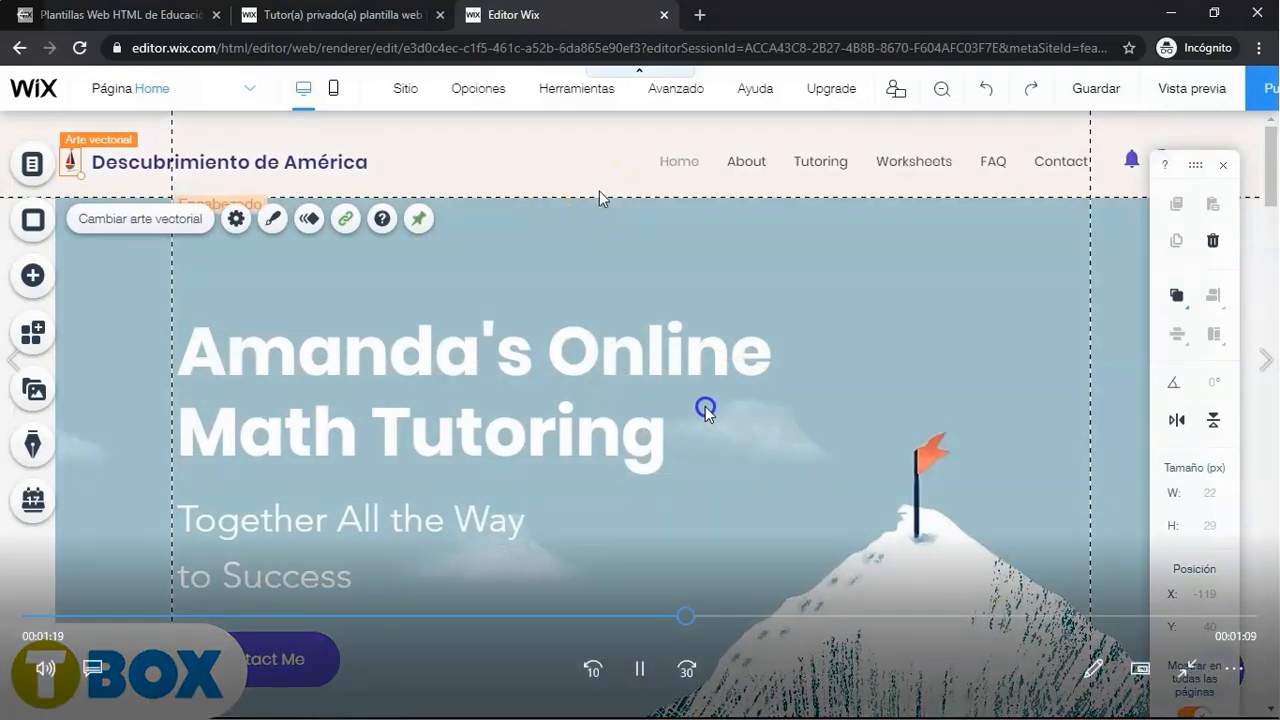
- Scrub through the tutorial video to watch the hero heading being changed to Descubrimiento de América in Questrial
{"action": "left_click", "coordinate": [545, 360]}
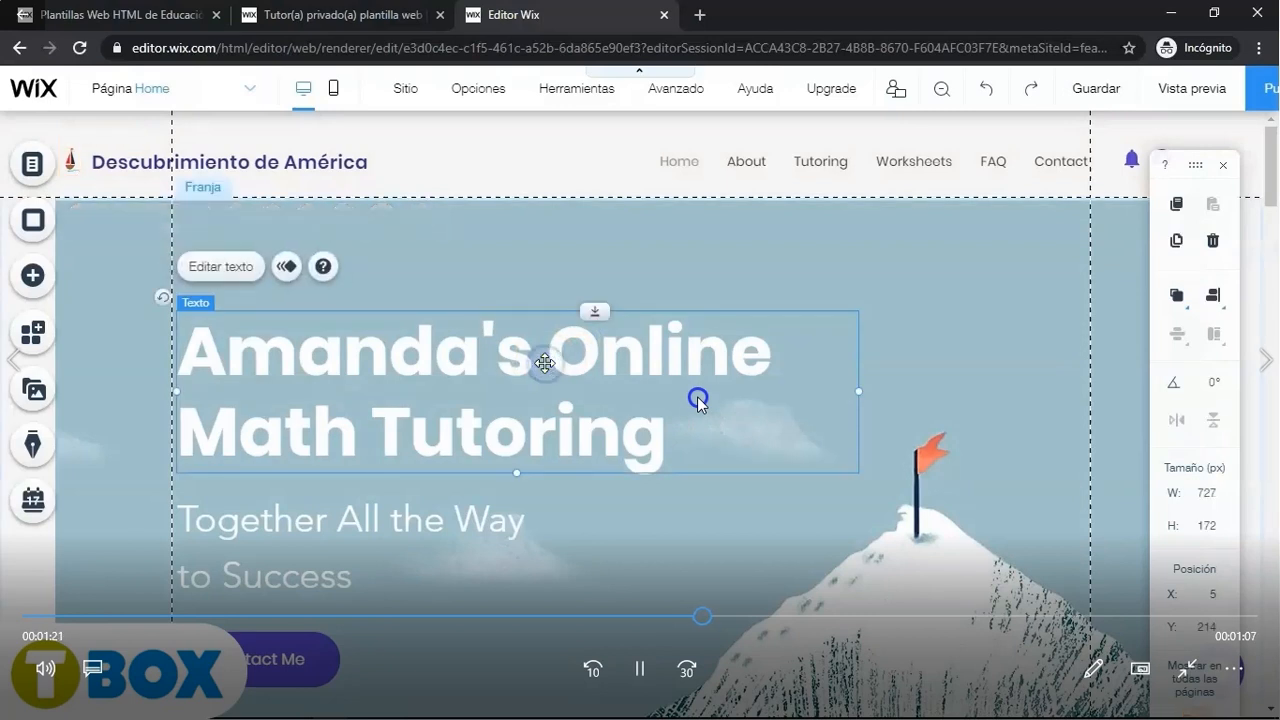
{"action": "left_click", "coordinate": [812, 625]}
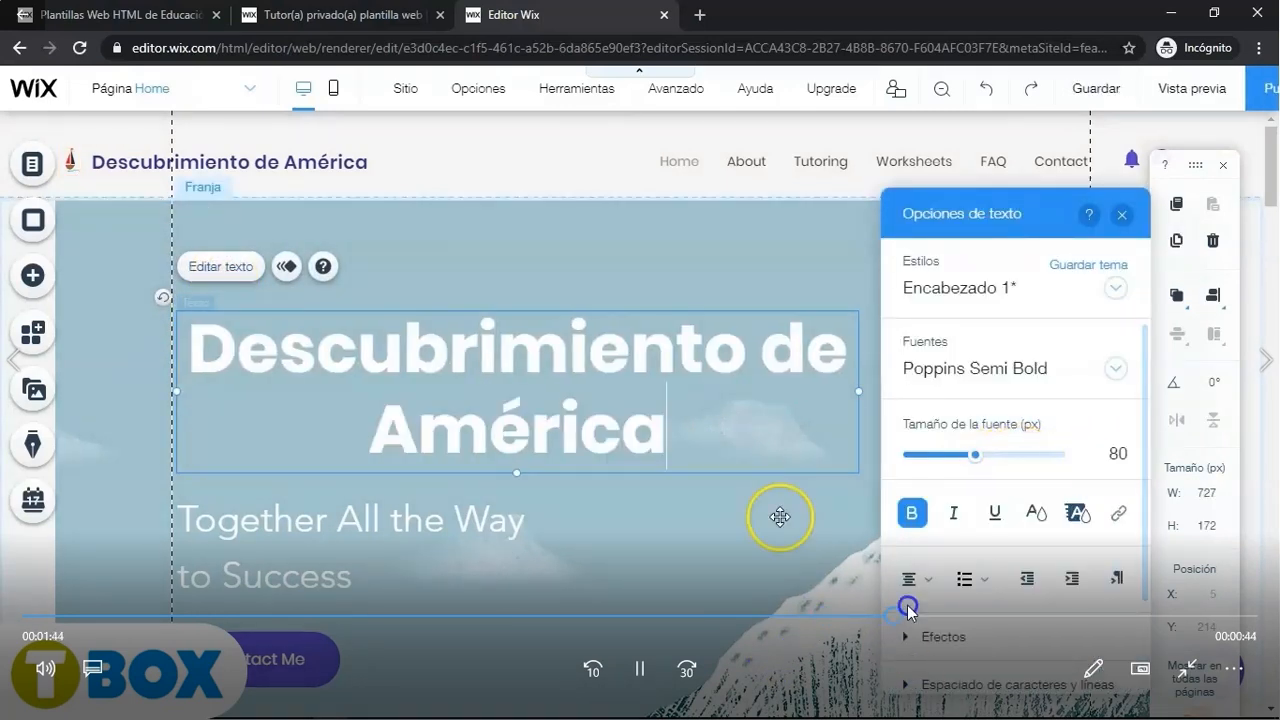
{"action": "left_click", "coordinate": [943, 613]}
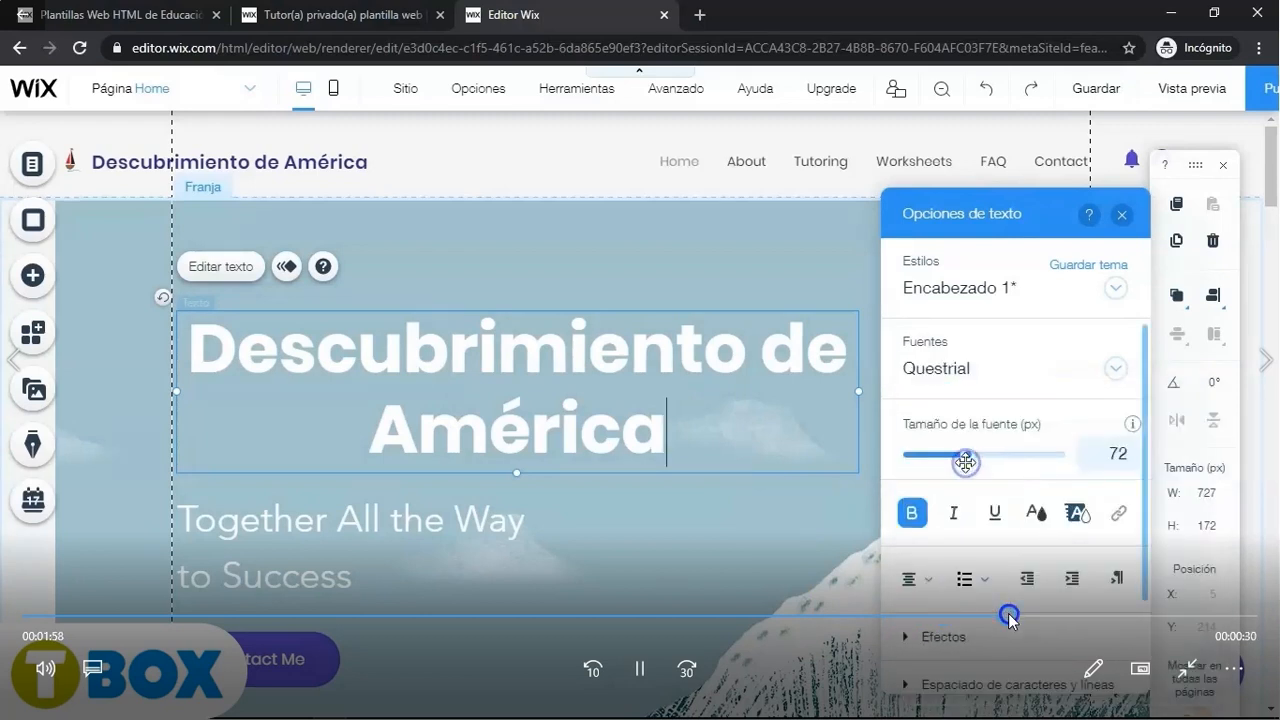
{"action": "left_click", "coordinate": [1033, 614]}
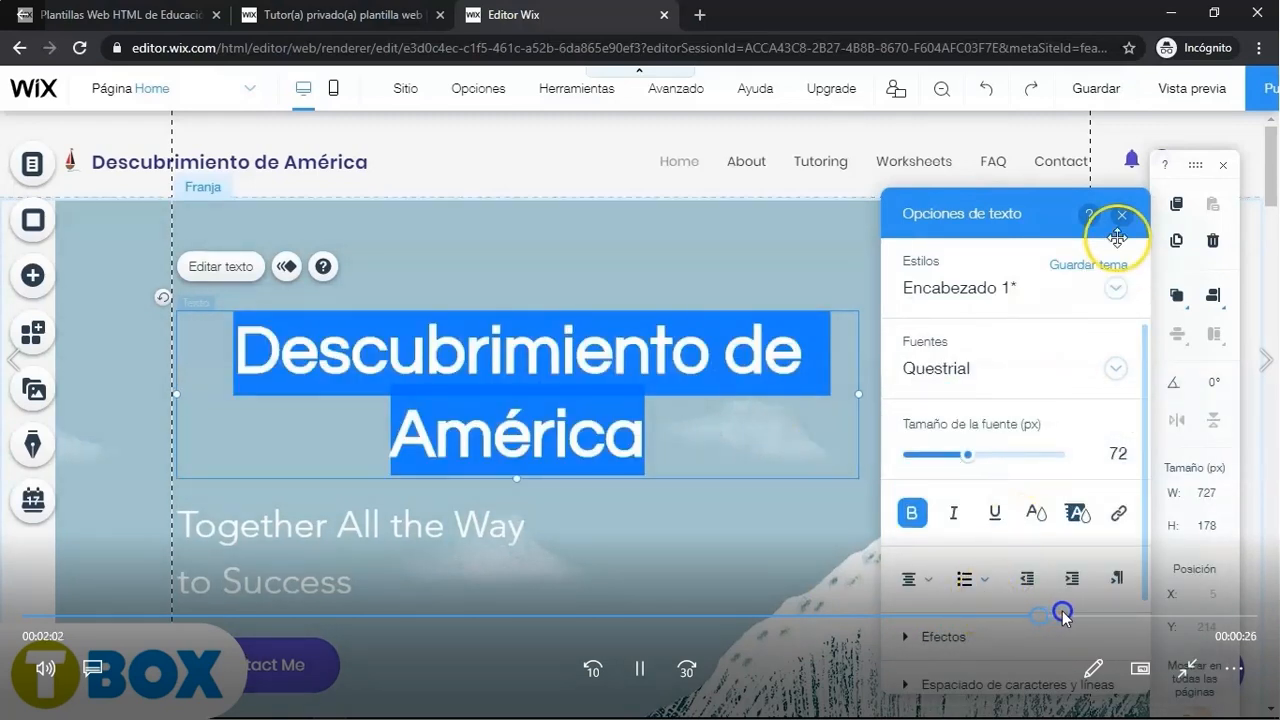
{"action": "left_click", "coordinate": [1066, 614]}
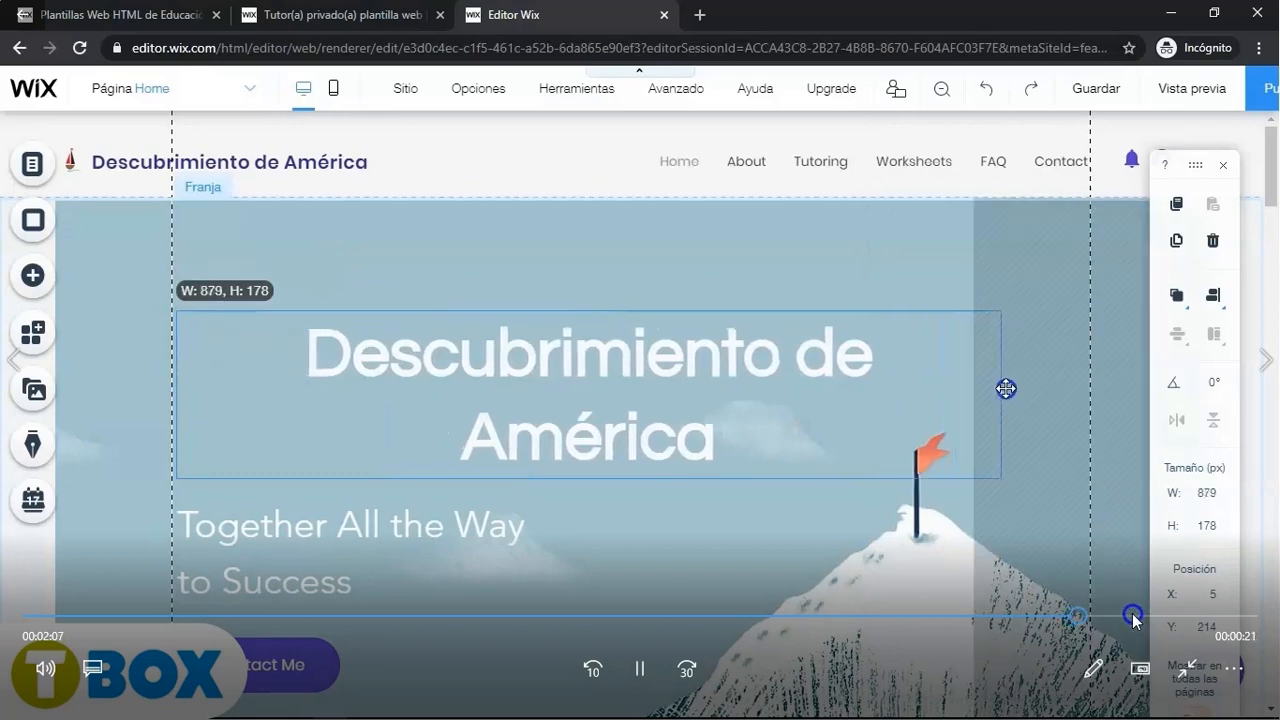
{"action": "left_click", "coordinate": [1136, 614]}
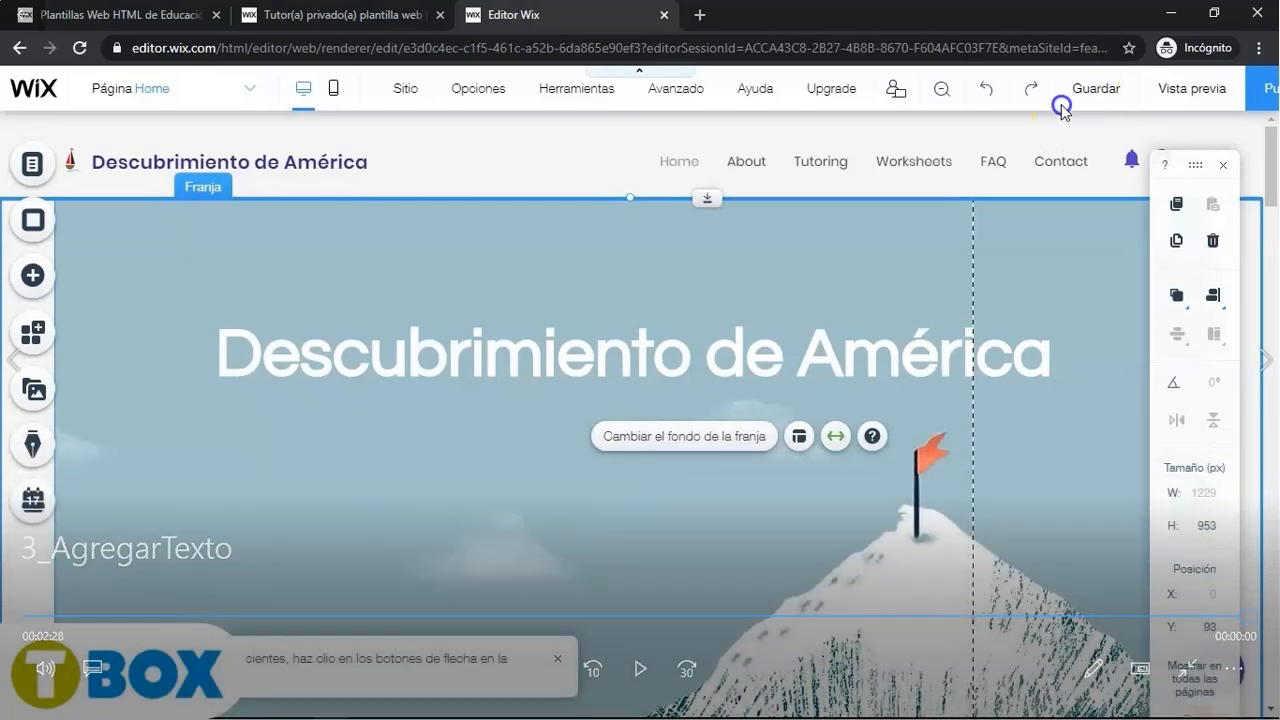
- Close the video player and open the 4_Imgfondo tutorial video from the Finales folder
{"action": "key", "text": "Escape"}
{"action": "left_click", "coordinate": [1244, 12]}
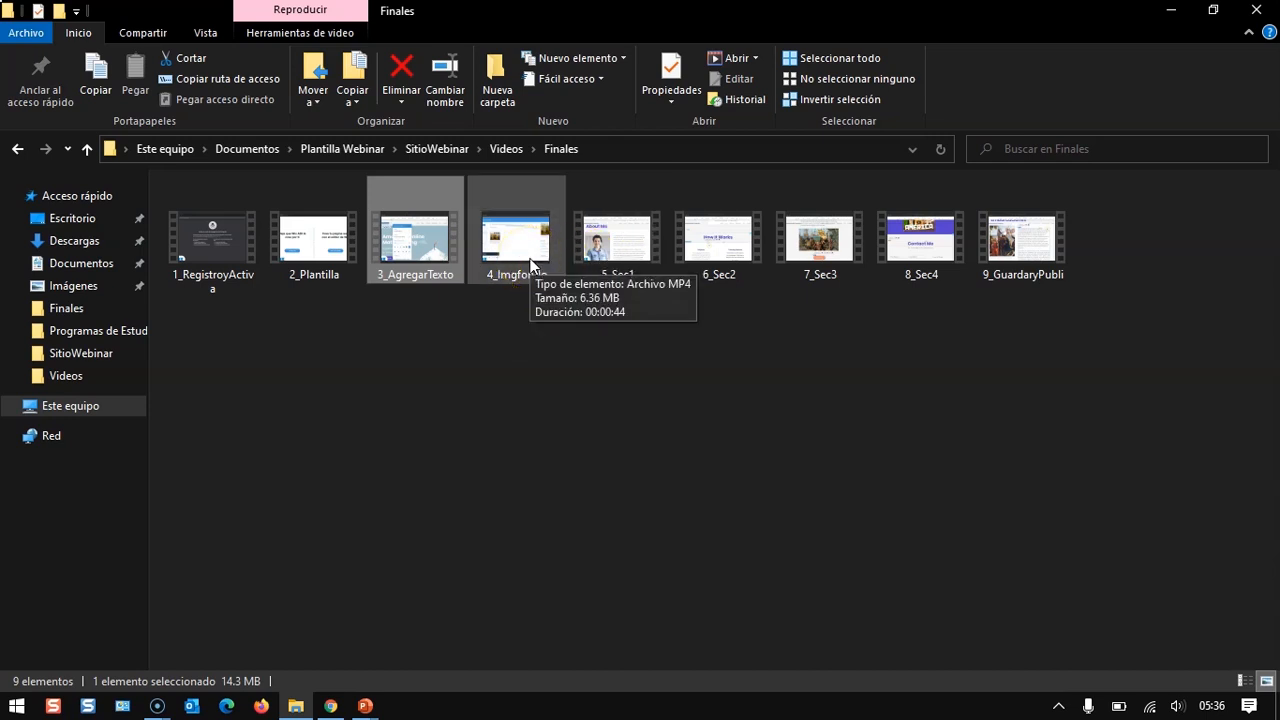
{"action": "double_click", "coordinate": [530, 260]}
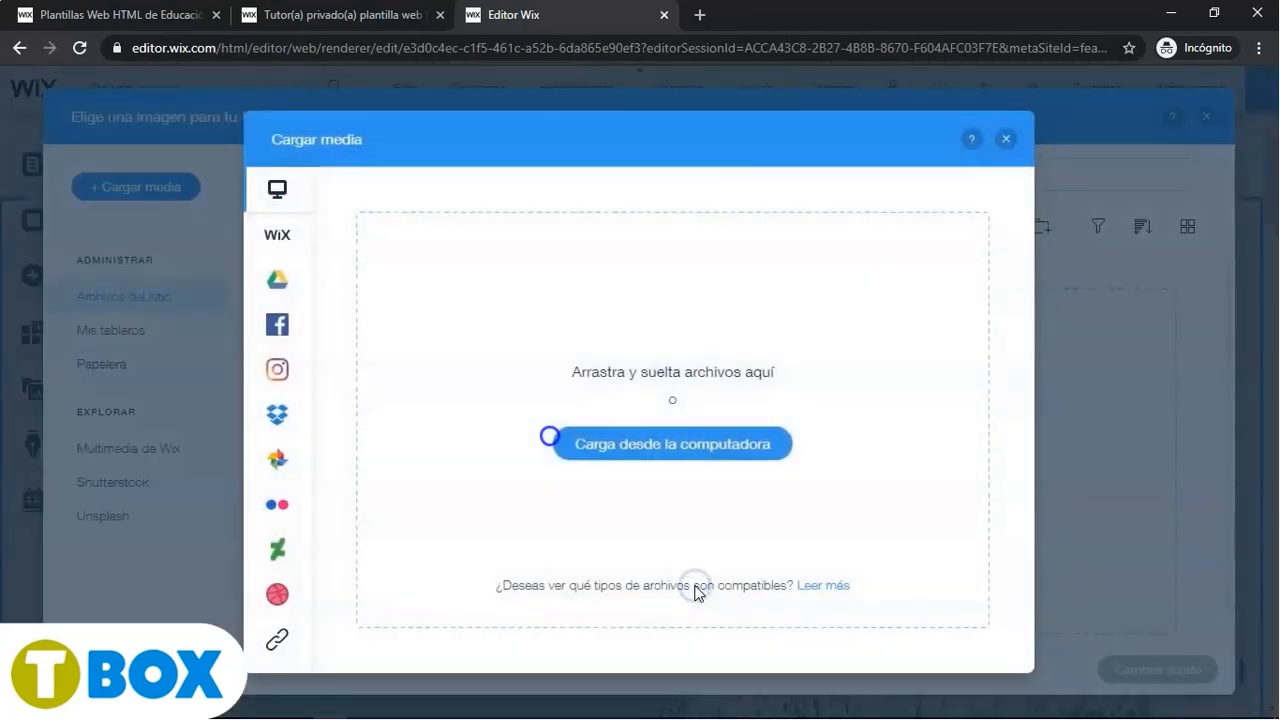
- Upload the La_Pinta,_la_Niña_y_la_Santamaría image from the computer and set it as the hero strip background
{"action": "left_click", "coordinate": [672, 455]}
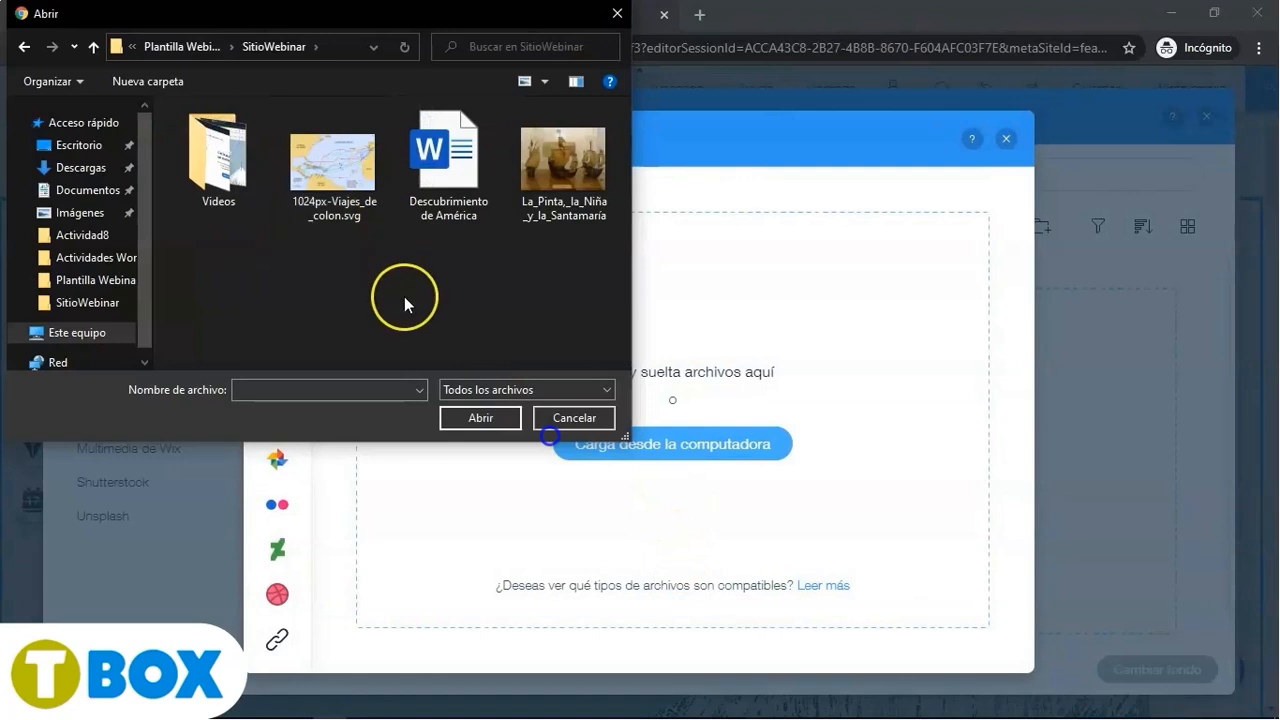
{"action": "left_click", "coordinate": [552, 195]}
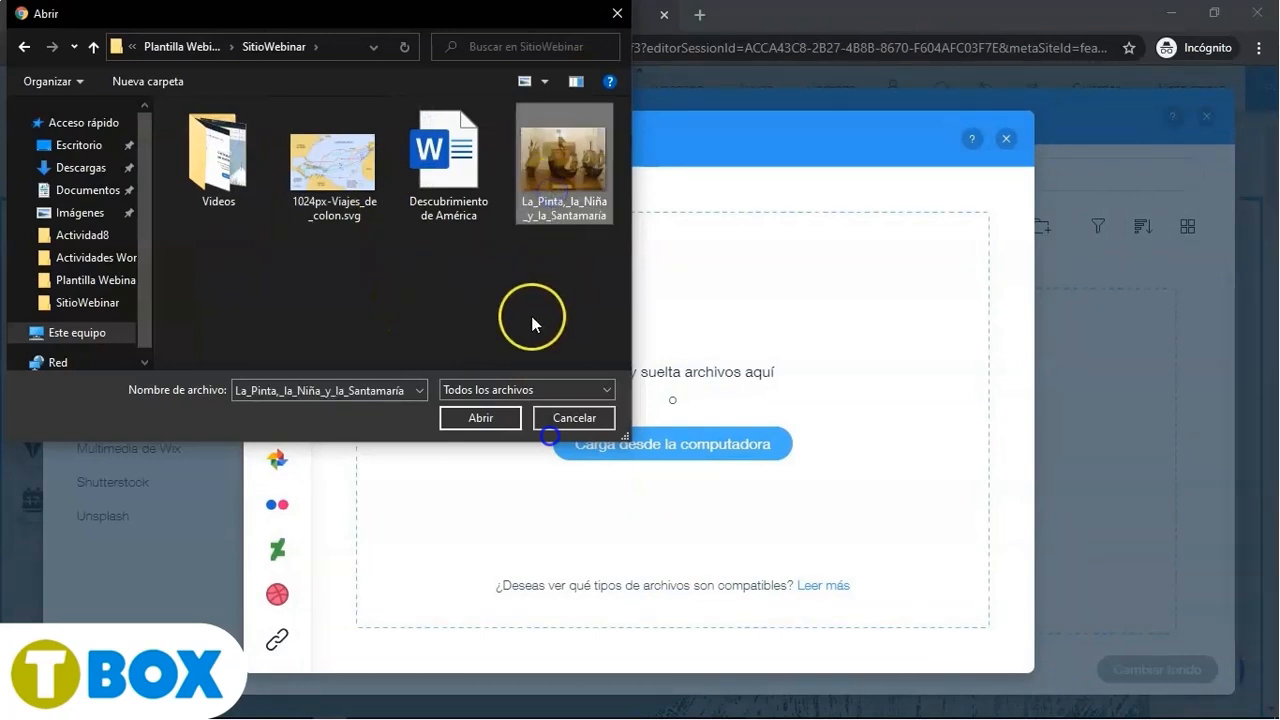
{"action": "left_click", "coordinate": [458, 418]}
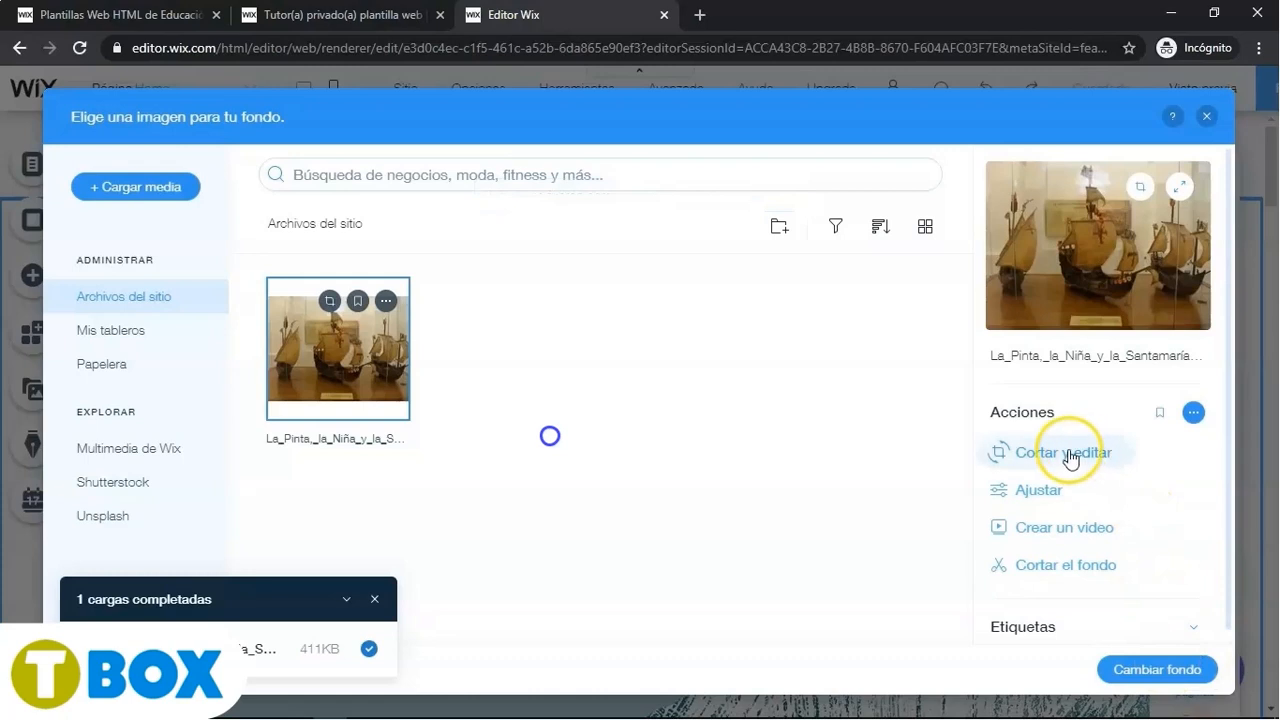
{"action": "left_click", "coordinate": [1177, 679]}
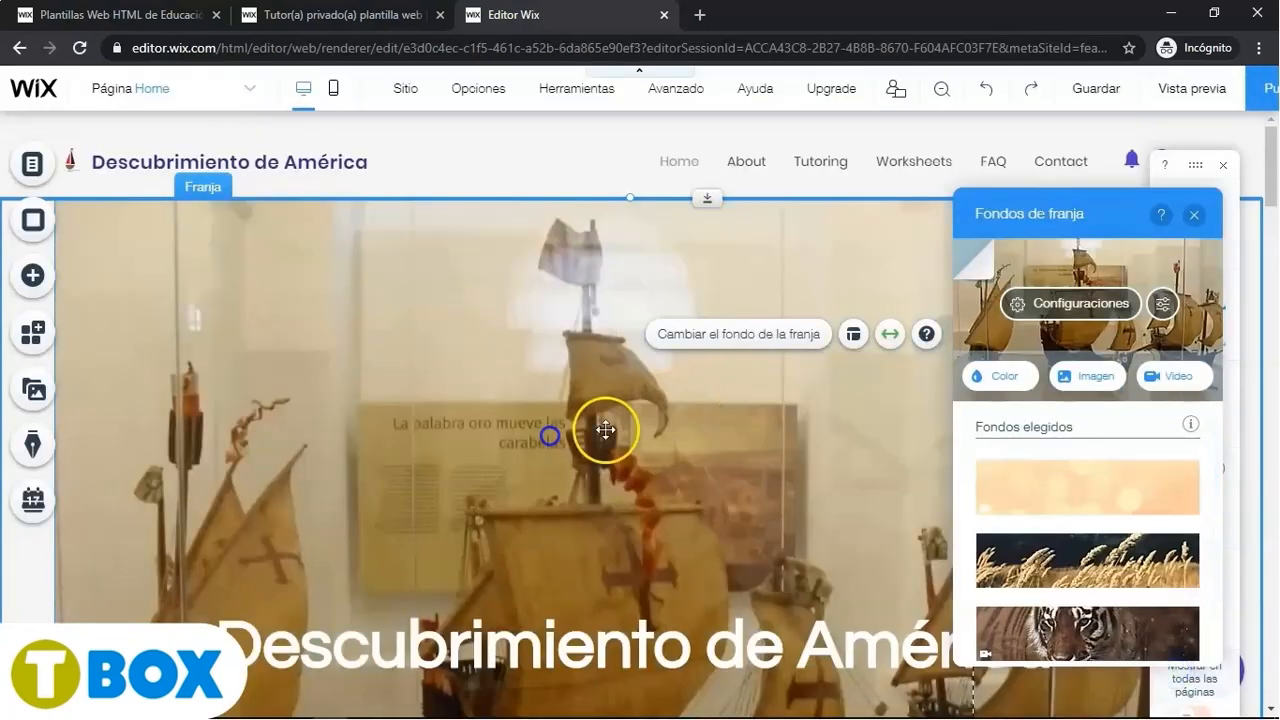
- Scroll over the hero strip to examine the new ship background, closing the strip backgrounds panel
{"action": "scroll", "coordinate": [596, 434], "scroll_direction": "down", "scroll_amount": 5}
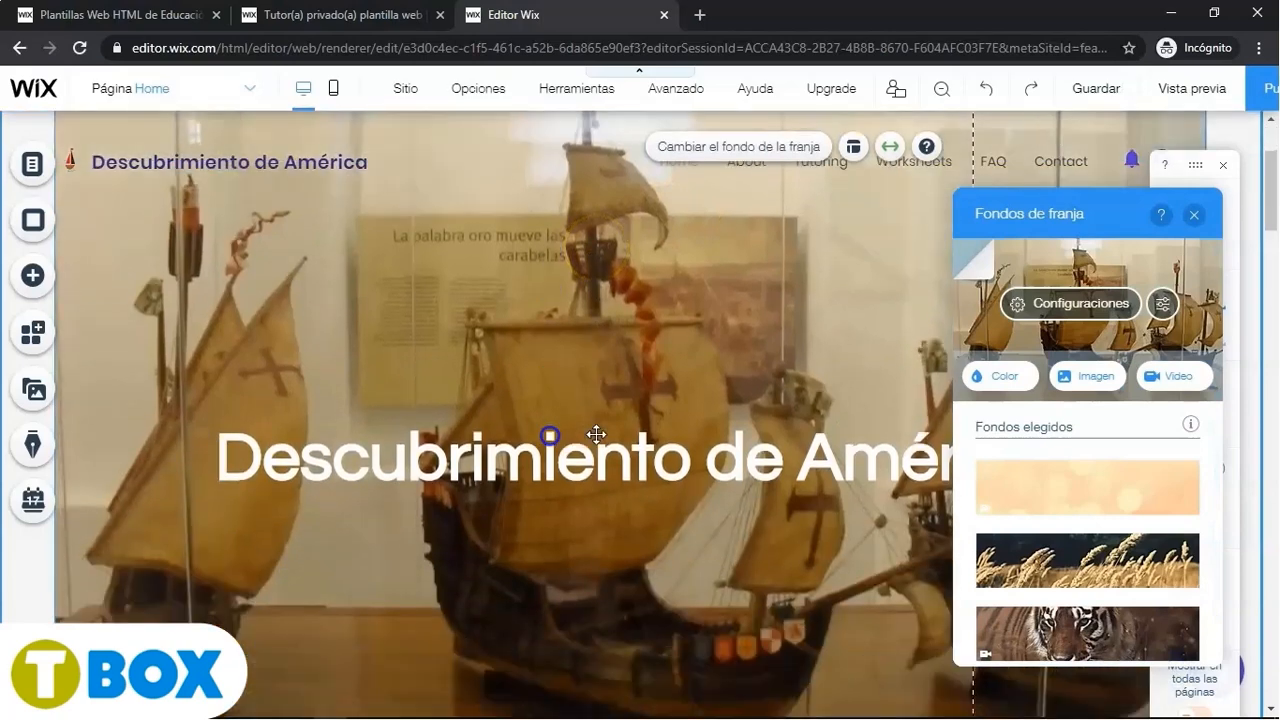
{"action": "scroll", "coordinate": [596, 434], "scroll_direction": "up", "scroll_amount": 4}
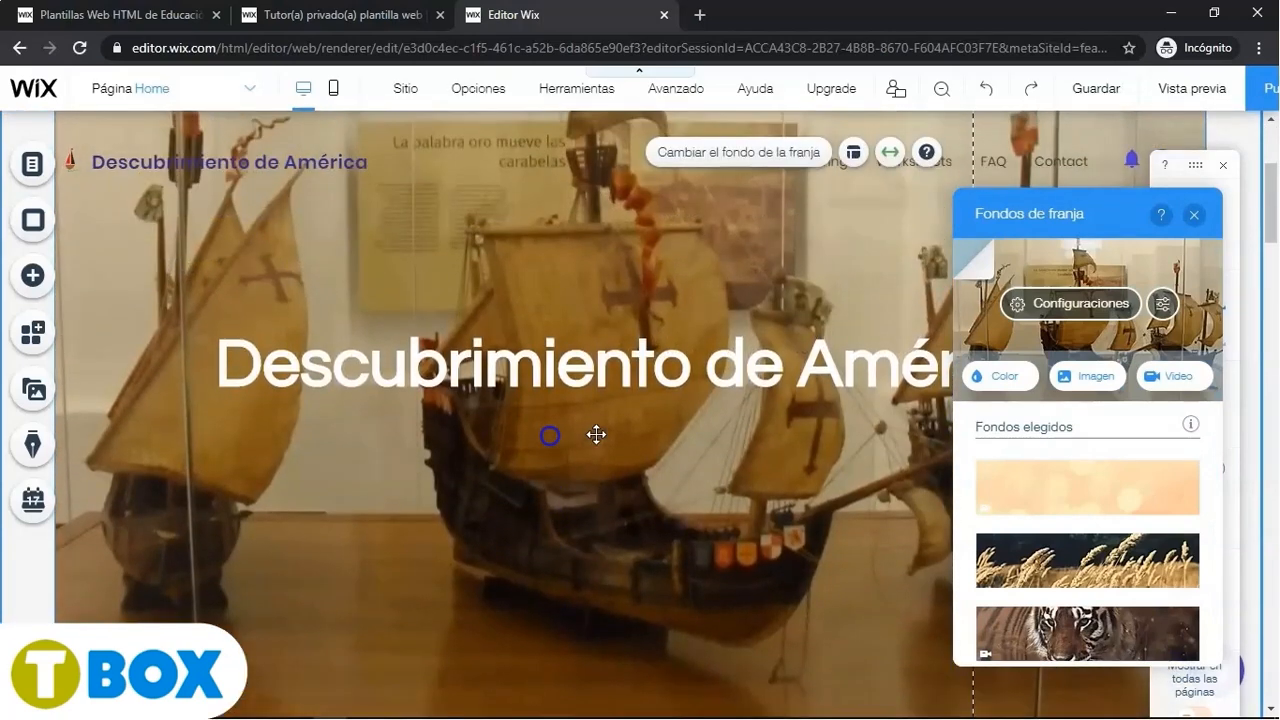
{"action": "scroll", "coordinate": [596, 434], "scroll_direction": "down", "scroll_amount": 3}
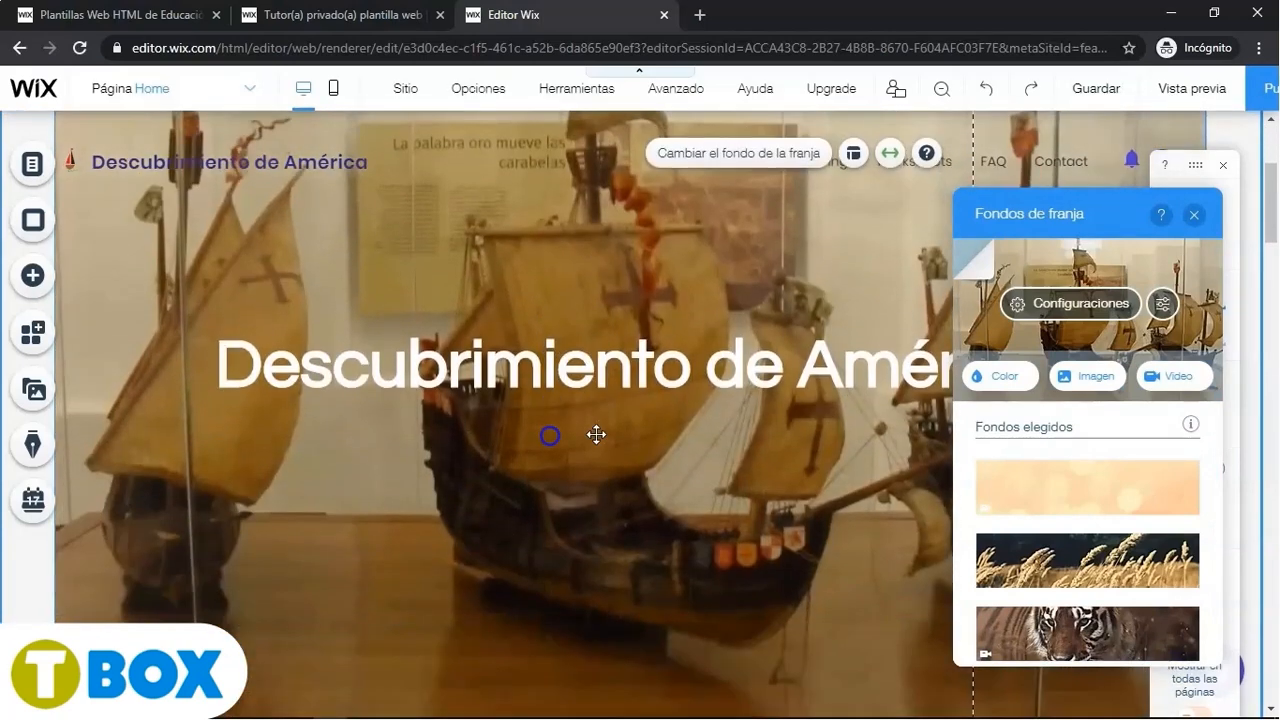
{"action": "scroll", "coordinate": [596, 434], "scroll_direction": "up", "scroll_amount": 3}
{"action": "scroll", "coordinate": [596, 434], "scroll_direction": "down", "scroll_amount": 3}
{"action": "scroll", "coordinate": [596, 434], "scroll_direction": "up", "scroll_amount": 3}
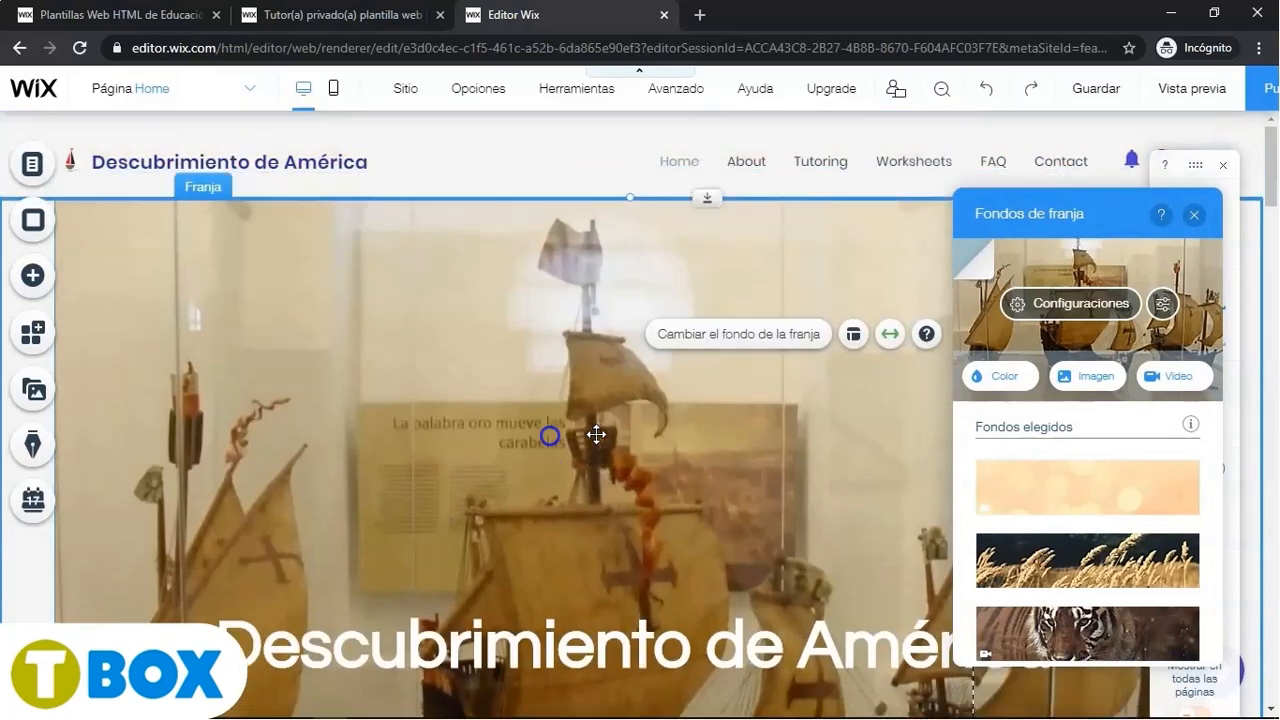
{"action": "left_click", "coordinate": [1194, 214]}
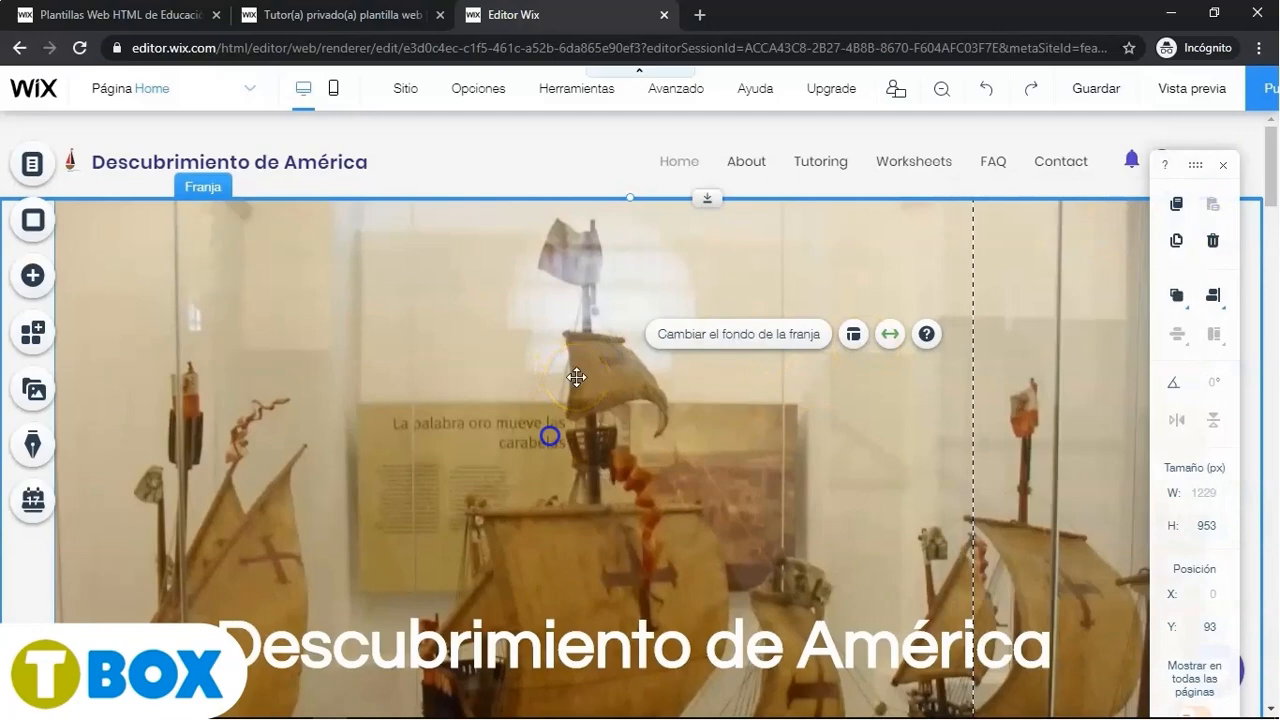
{"action": "scroll", "coordinate": [577, 377], "scroll_direction": "down", "scroll_amount": 2}
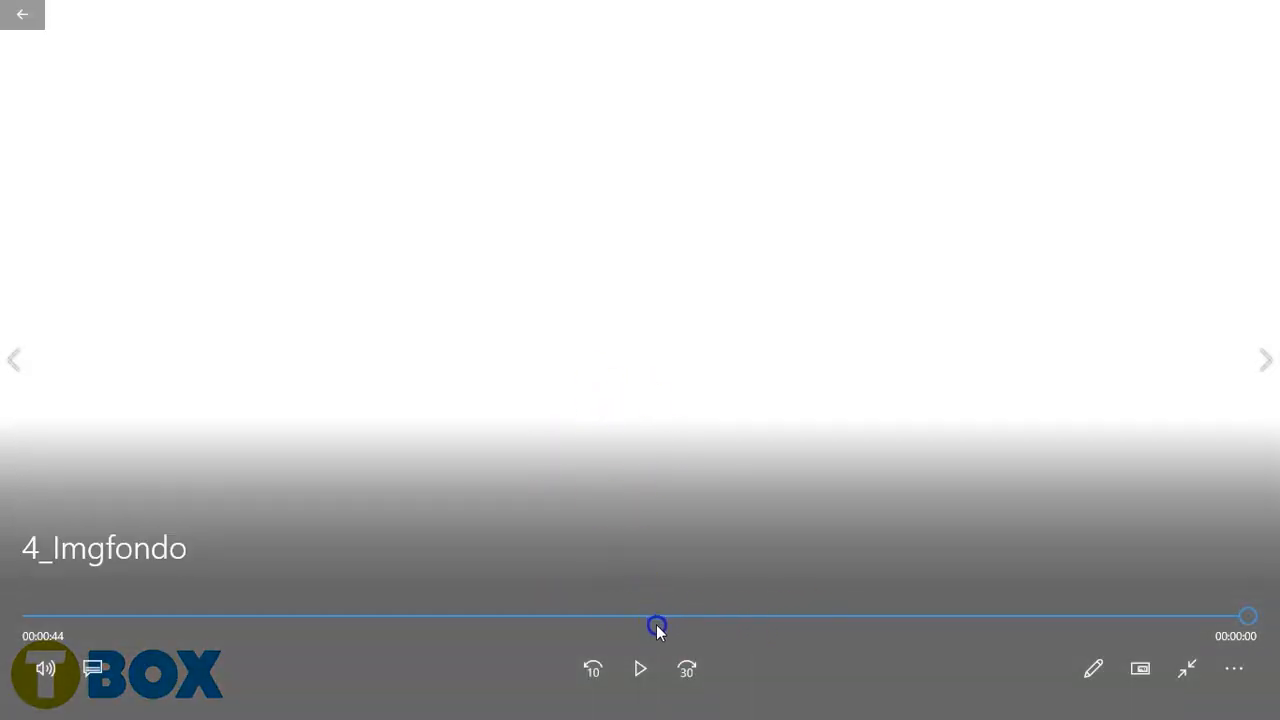
- Replay the 4_Imgfondo video from the start through the background image upload and change
{"action": "left_click", "coordinate": [183, 617]}
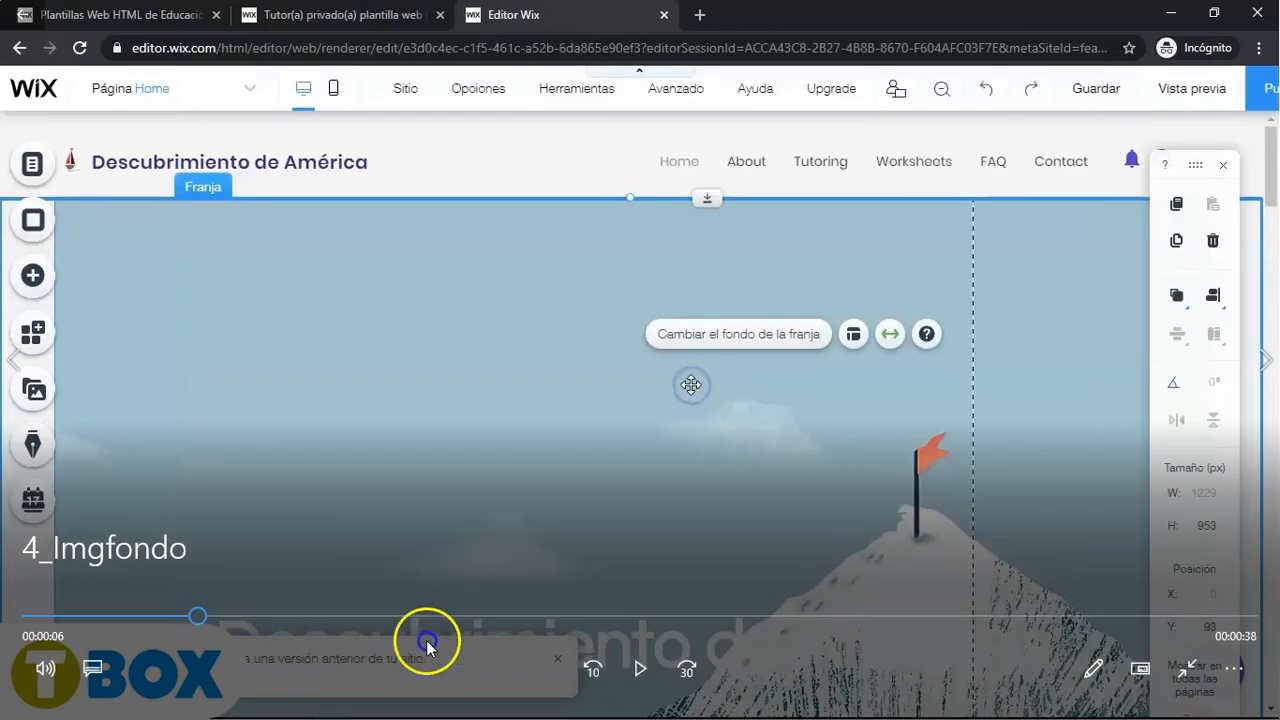
{"action": "left_click", "coordinate": [639, 668]}
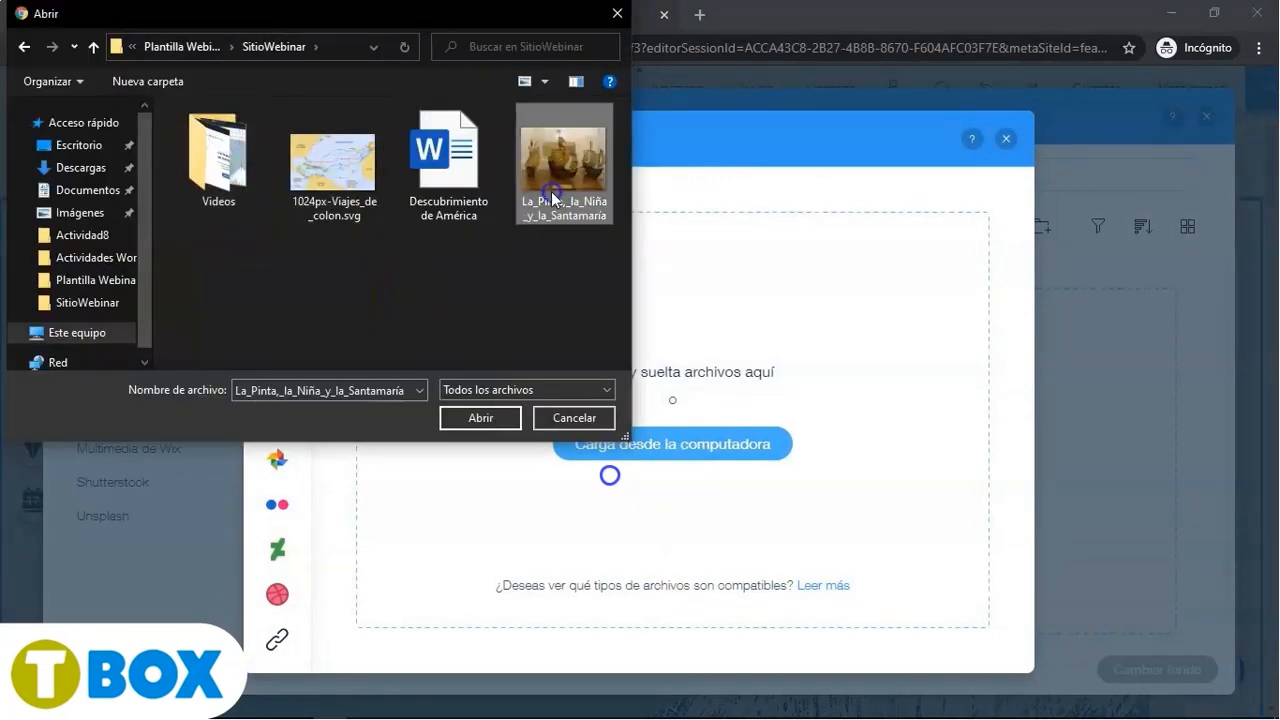
{"action": "left_click", "coordinate": [458, 420]}
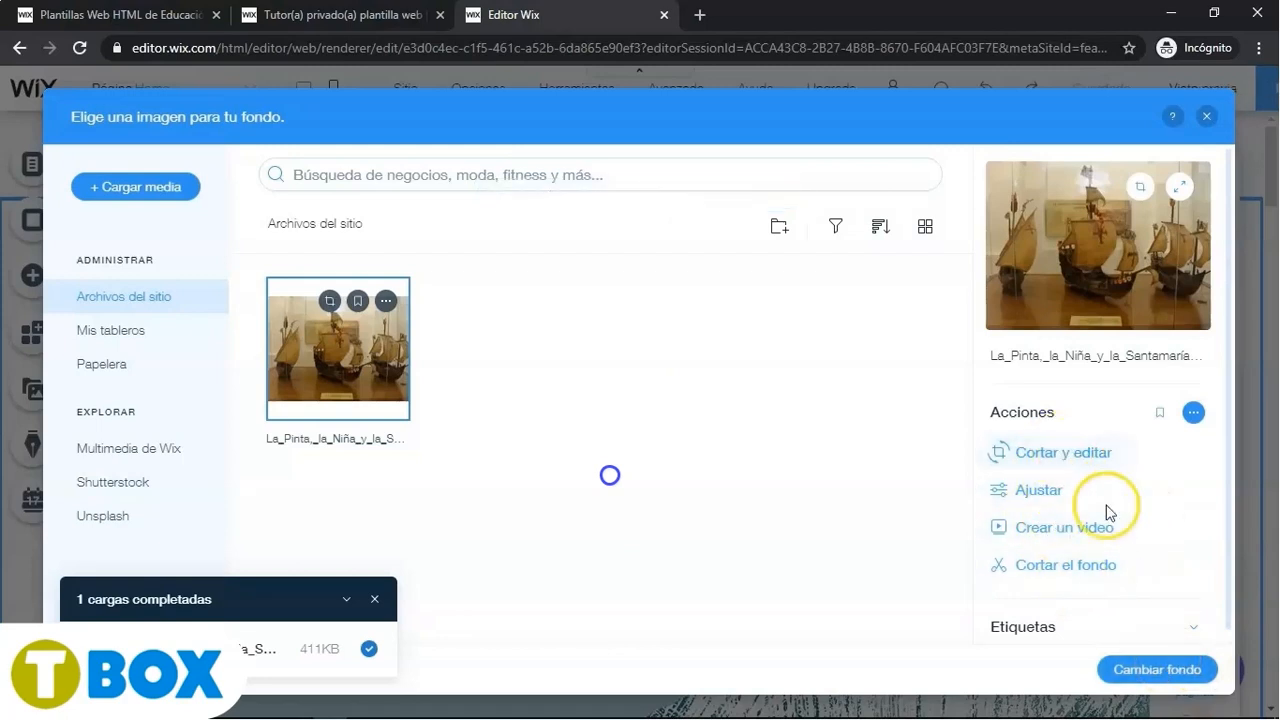
{"action": "left_click", "coordinate": [1160, 668]}
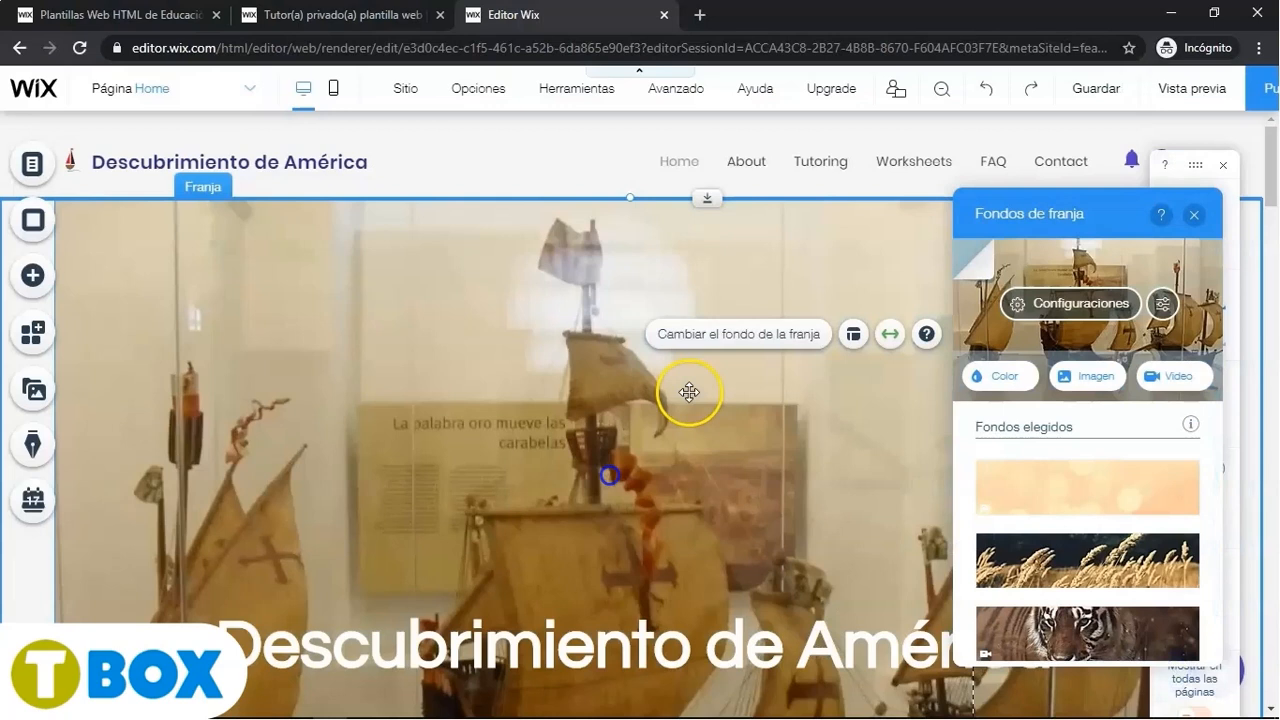
{"action": "scroll", "coordinate": [596, 434], "scroll_direction": "down", "scroll_amount": 5}
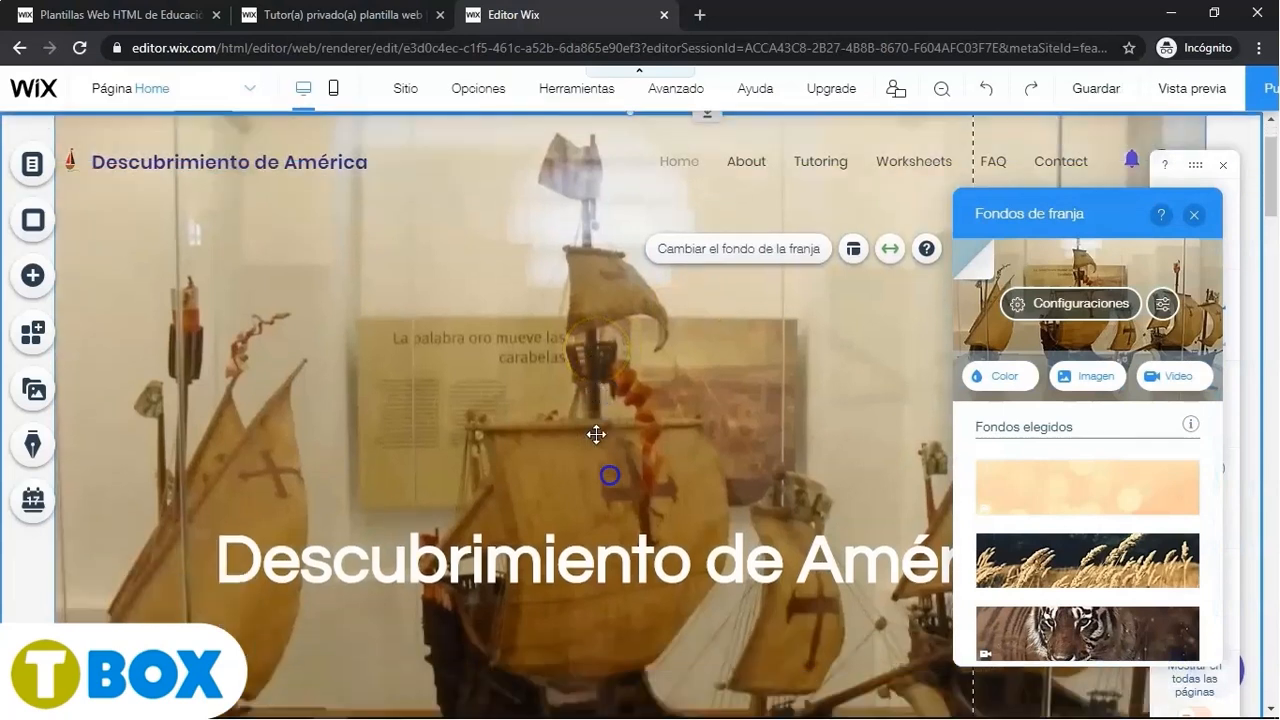
{"action": "scroll", "coordinate": [610, 475], "scroll_direction": "up", "scroll_amount": 4}
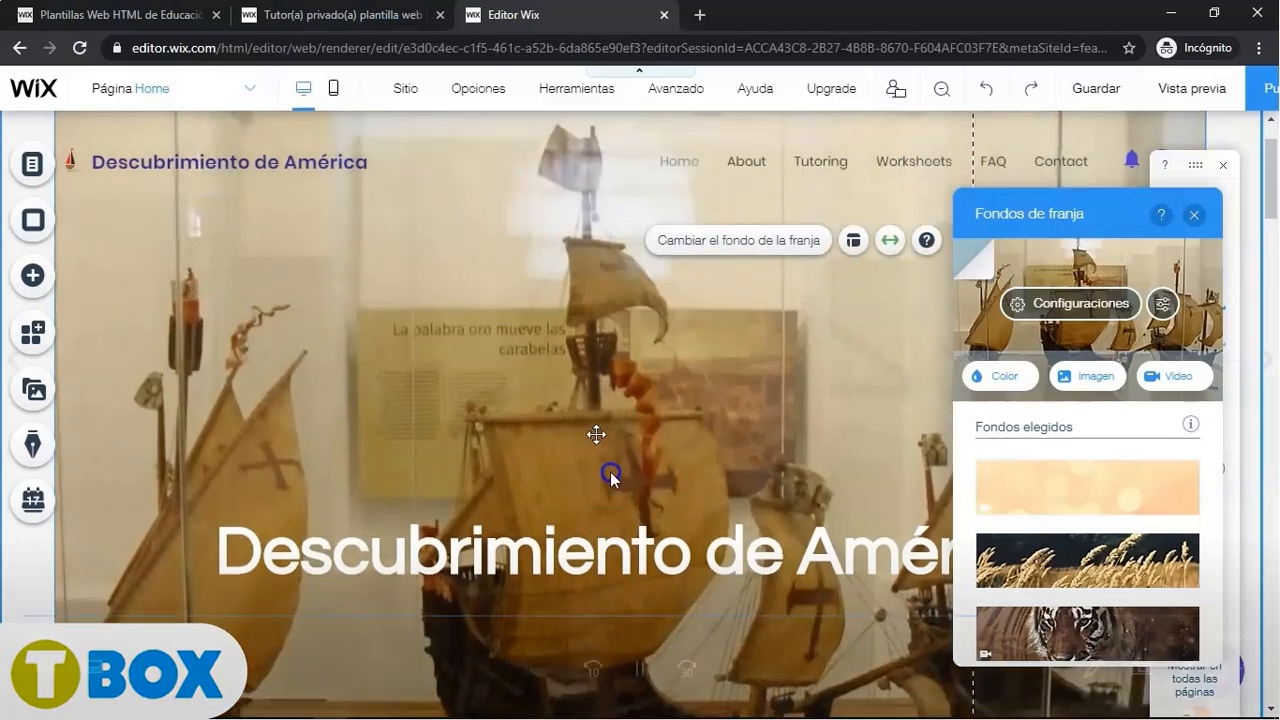
{"action": "left_click", "coordinate": [691, 391]}
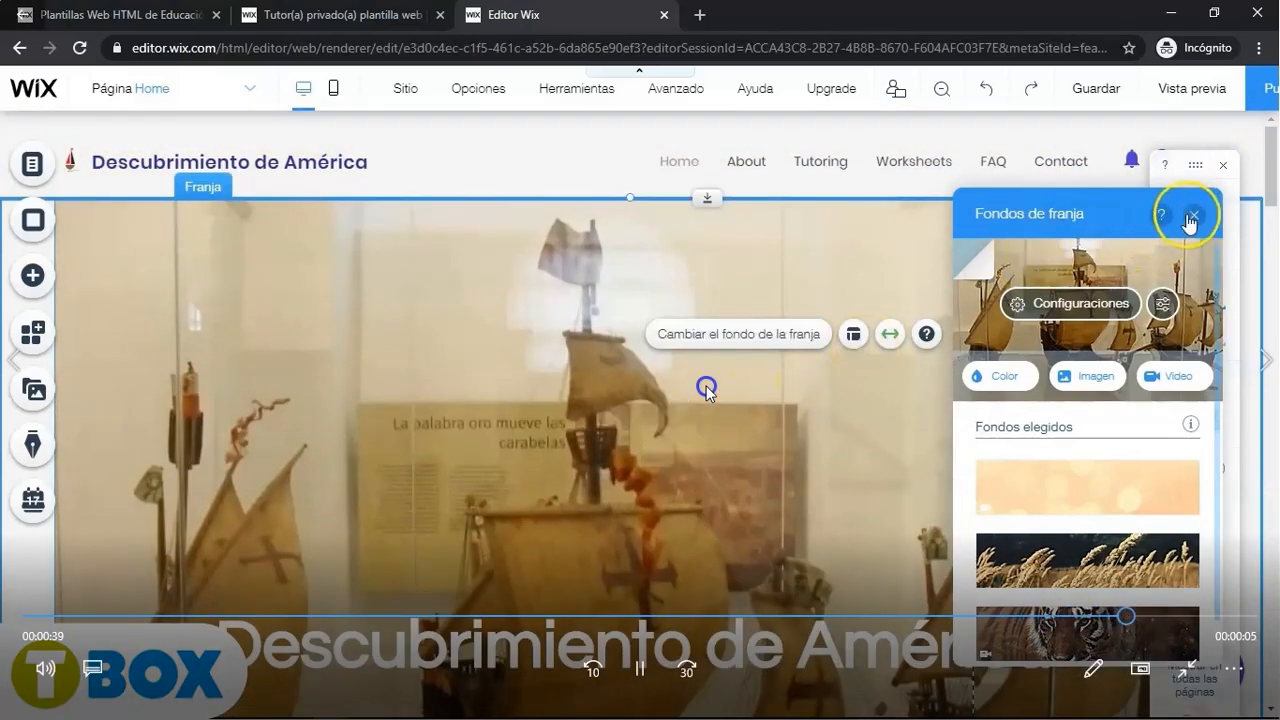
- Close the video player and open the 5_Sec1 tutorial video from the Finales folder
{"action": "mouse_move", "coordinate": [771, 383]}
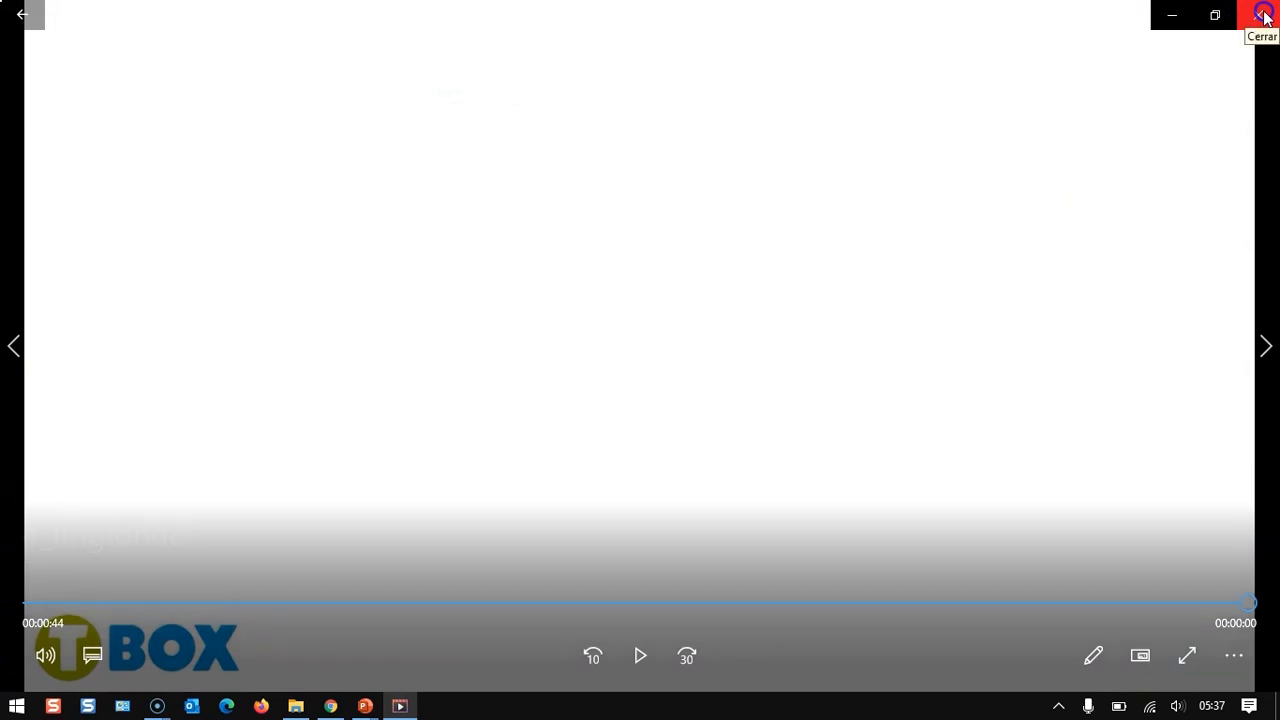
{"action": "left_click", "coordinate": [1264, 15]}
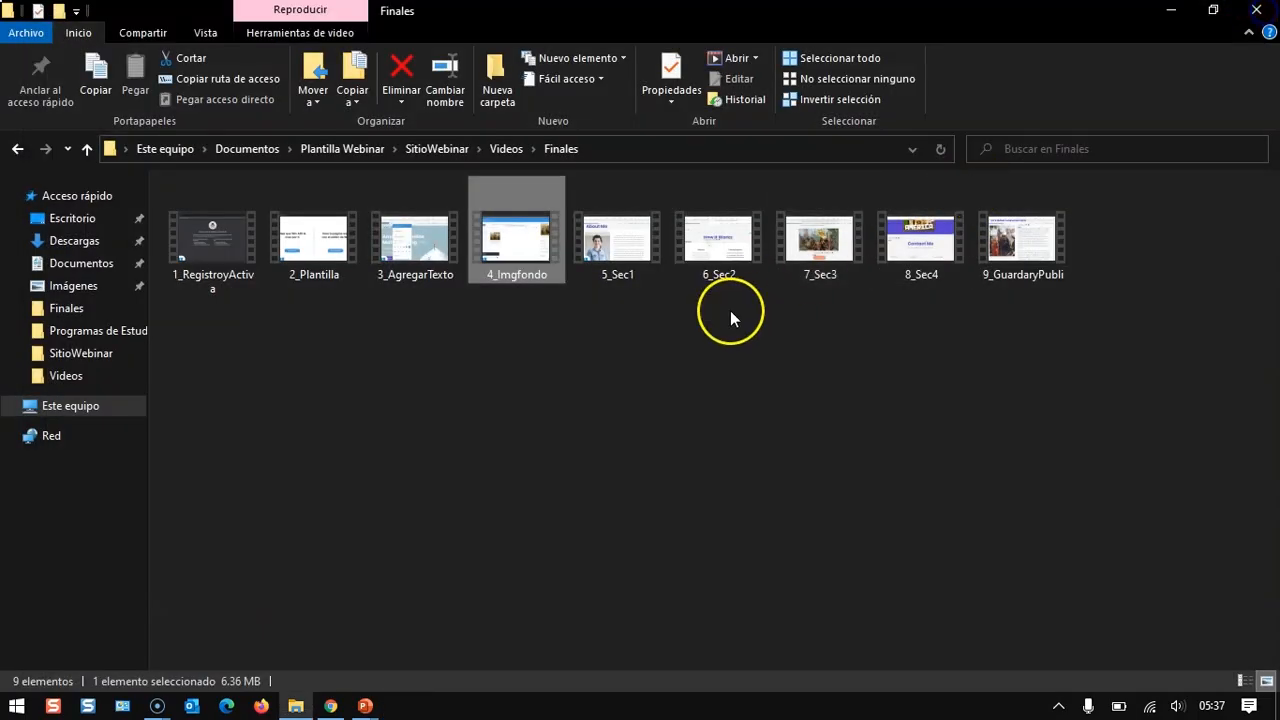
{"action": "left_click", "coordinate": [625, 260]}
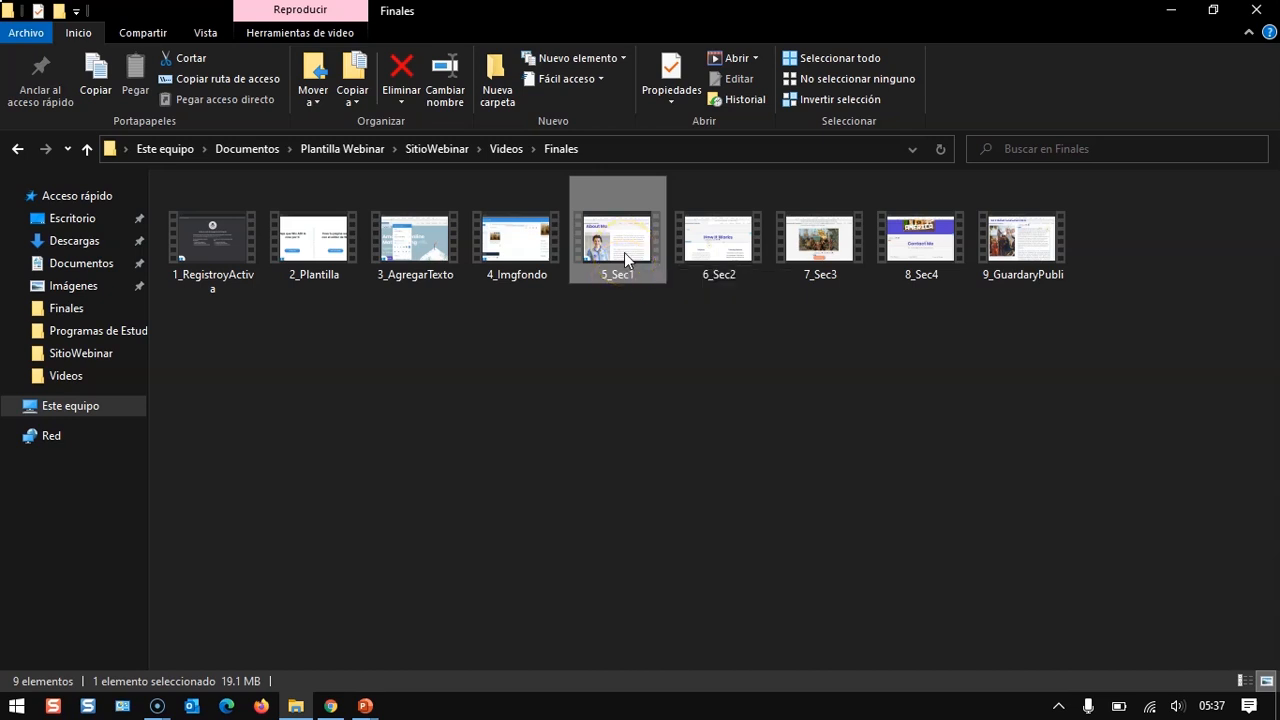
{"action": "double_click", "coordinate": [624, 252]}
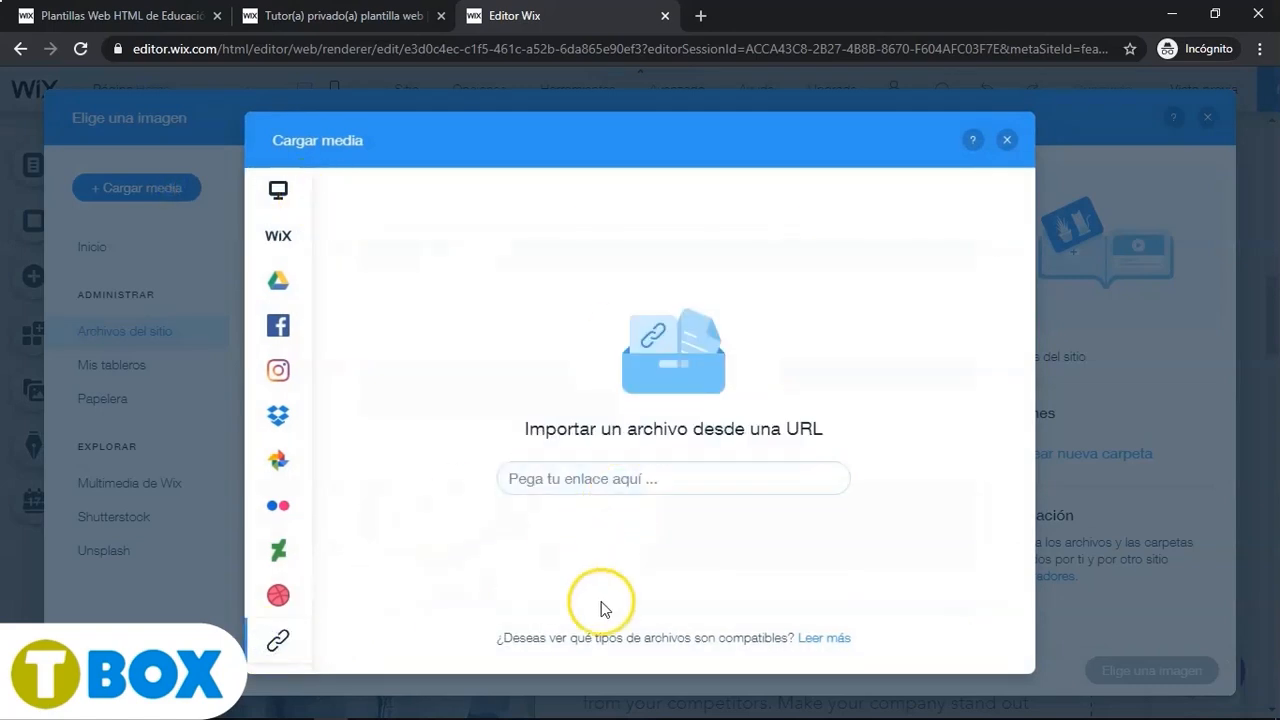
- Search Google Images for 'Descubrimiento de América' in a new tab, filtered to images labeled for reuse
{"action": "left_click", "coordinate": [701, 16]}
{"action": "left_click", "coordinate": [626, 57]}
{"action": "type", "text": "Descubrimiento de América"}
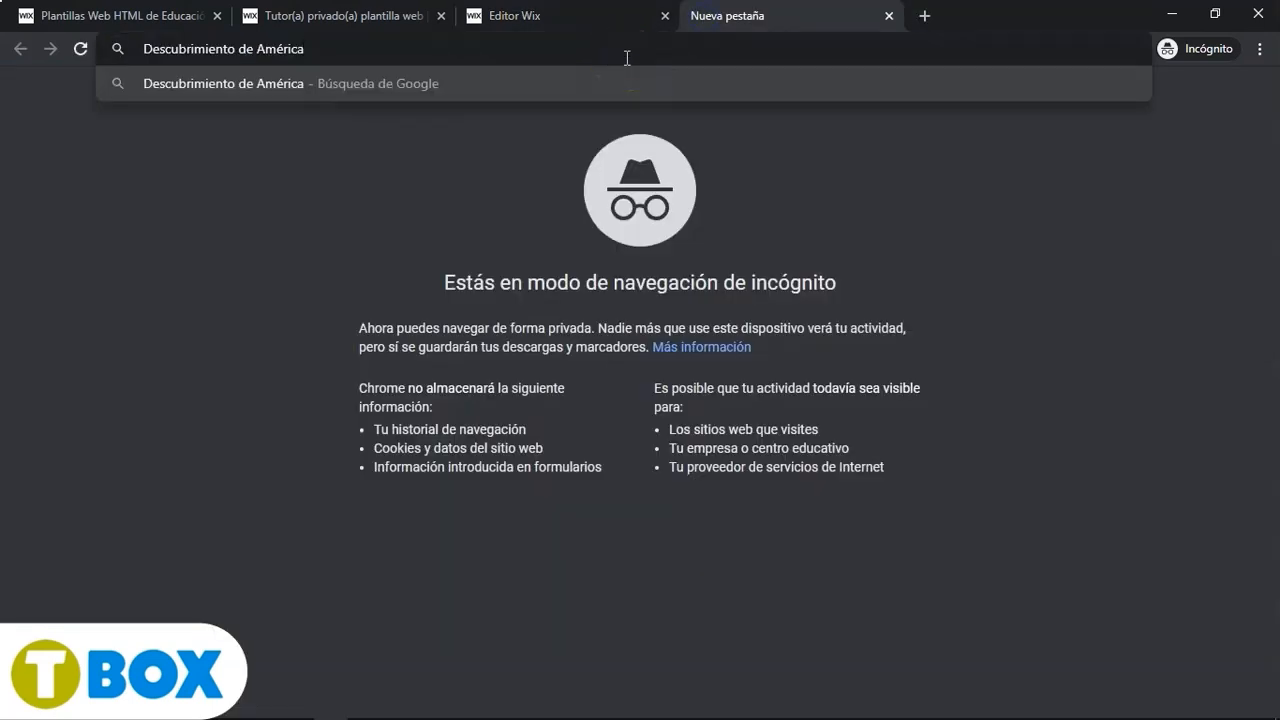
{"action": "key", "text": "Return"}
{"action": "left_click", "coordinate": [285, 164]}
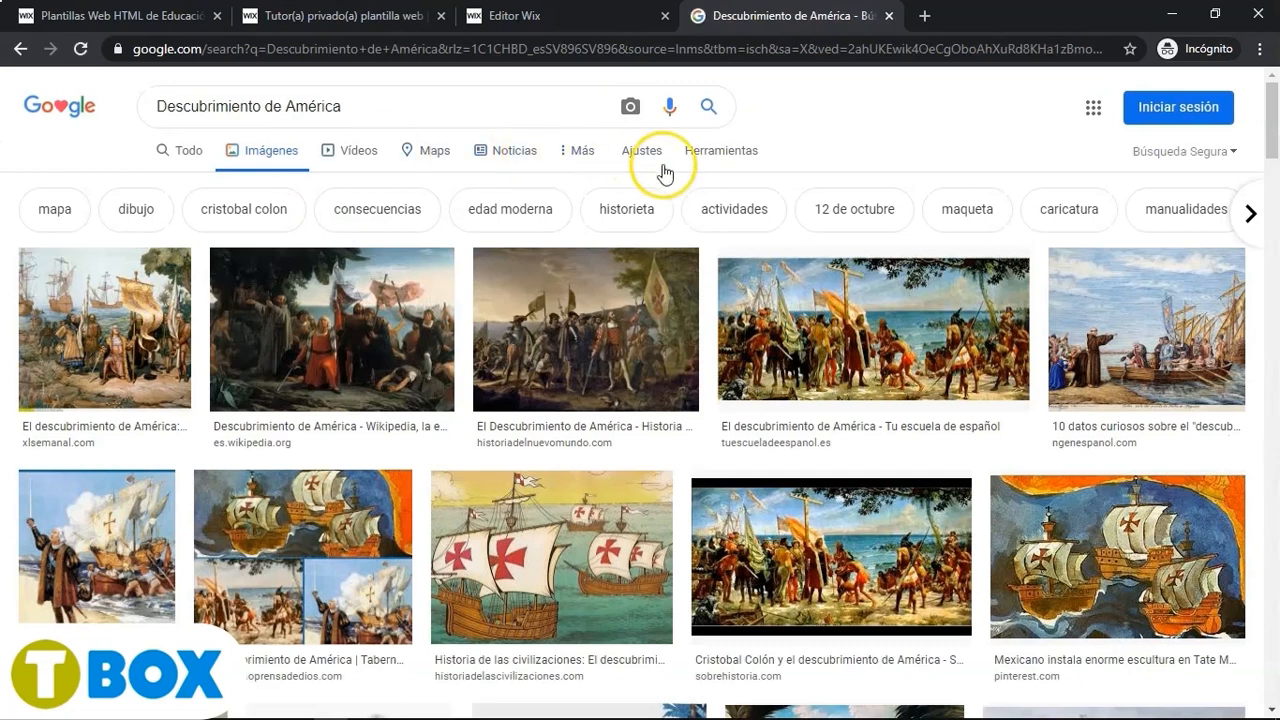
{"action": "left_click", "coordinate": [714, 158]}
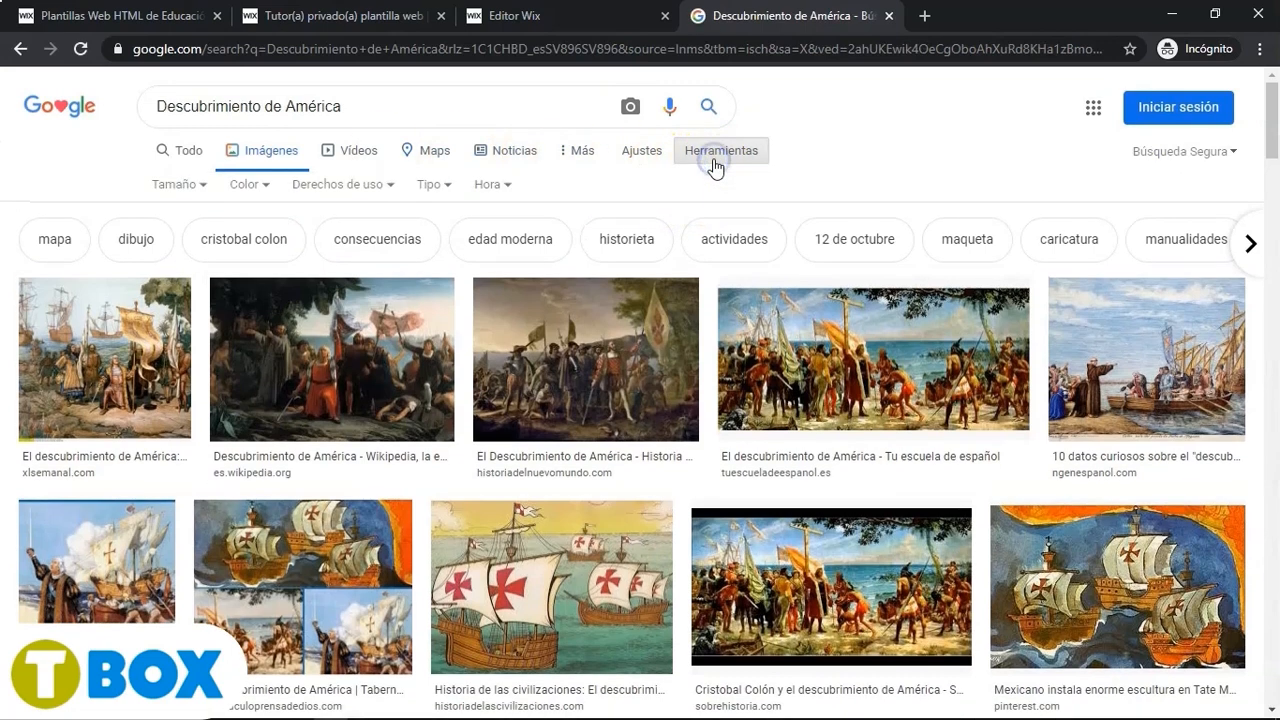
{"action": "left_click", "coordinate": [343, 184]}
{"action": "left_click", "coordinate": [355, 265]}
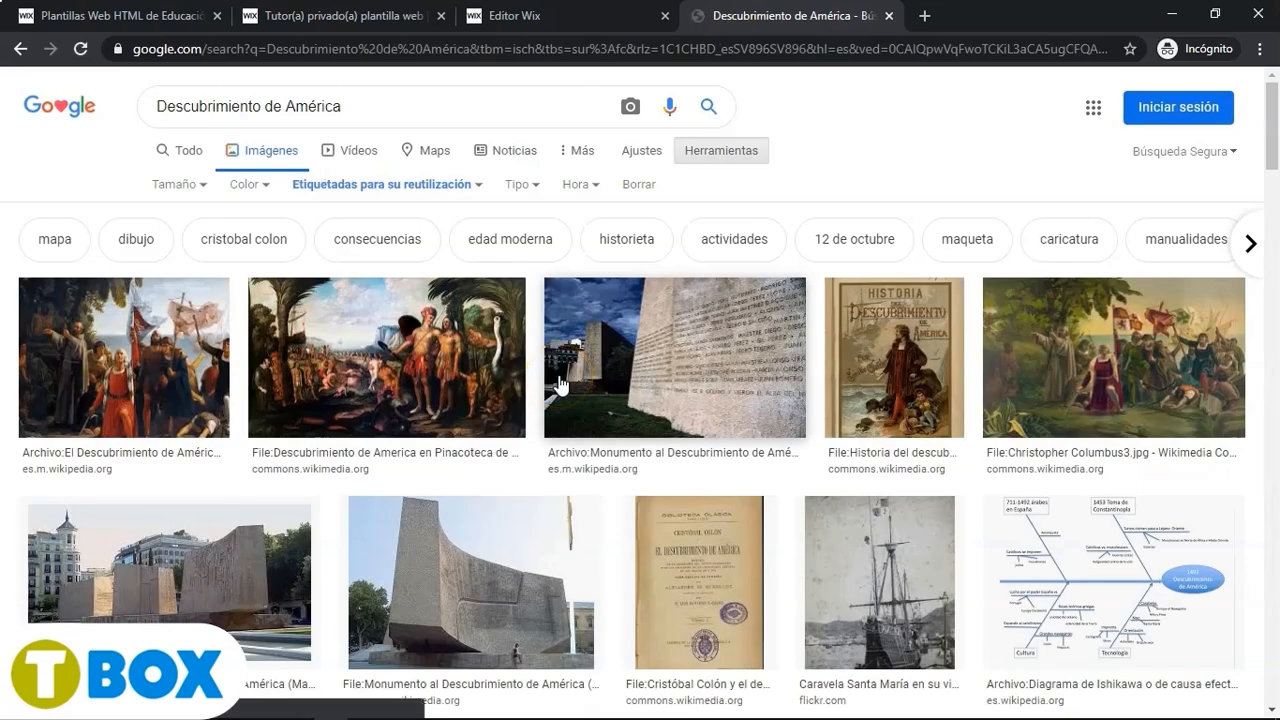
- Open the El Descubrimiento de América Wikipedia image at full size and copy its image address
{"action": "left_click", "coordinate": [143, 371]}
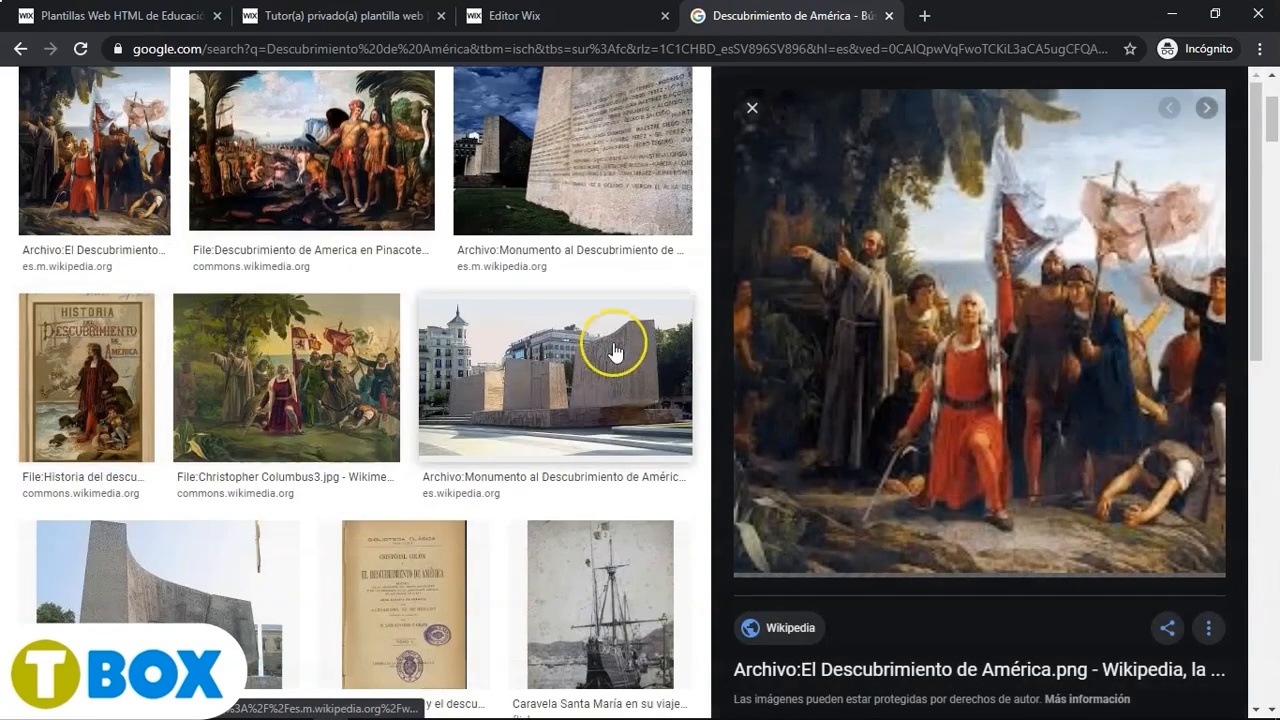
{"action": "left_click", "coordinate": [937, 360]}
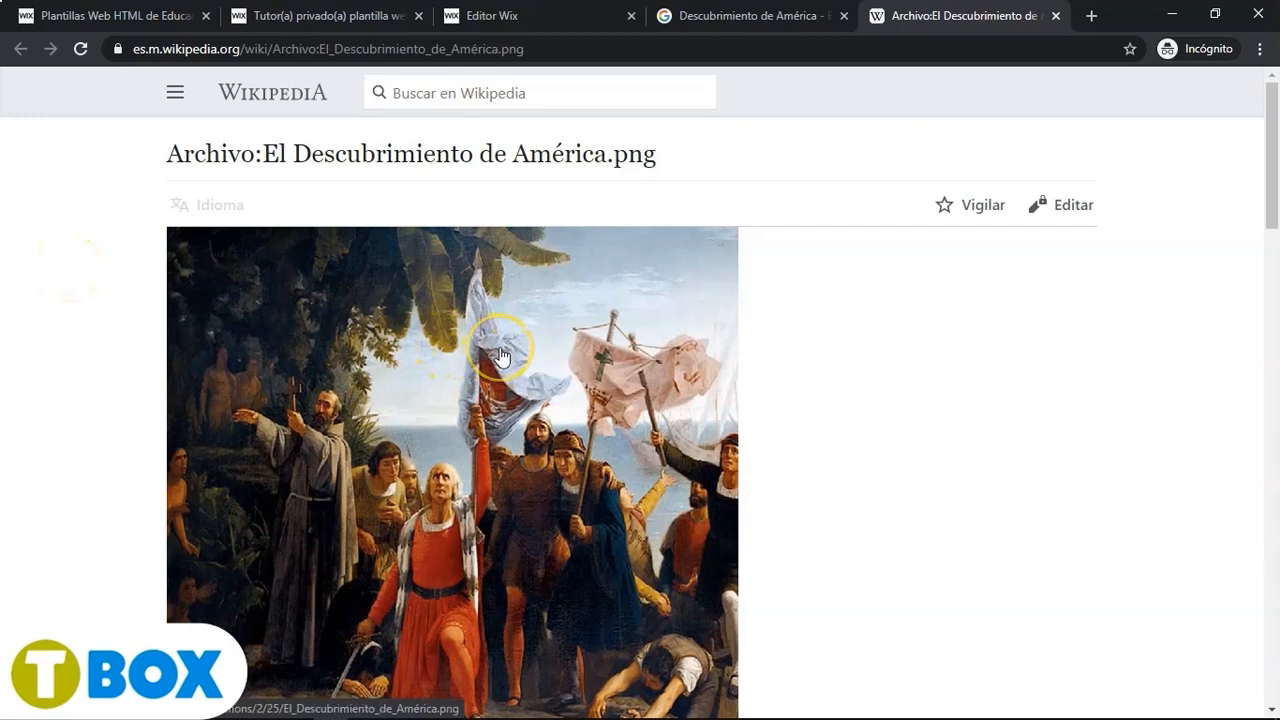
{"action": "left_click", "coordinate": [500, 356]}
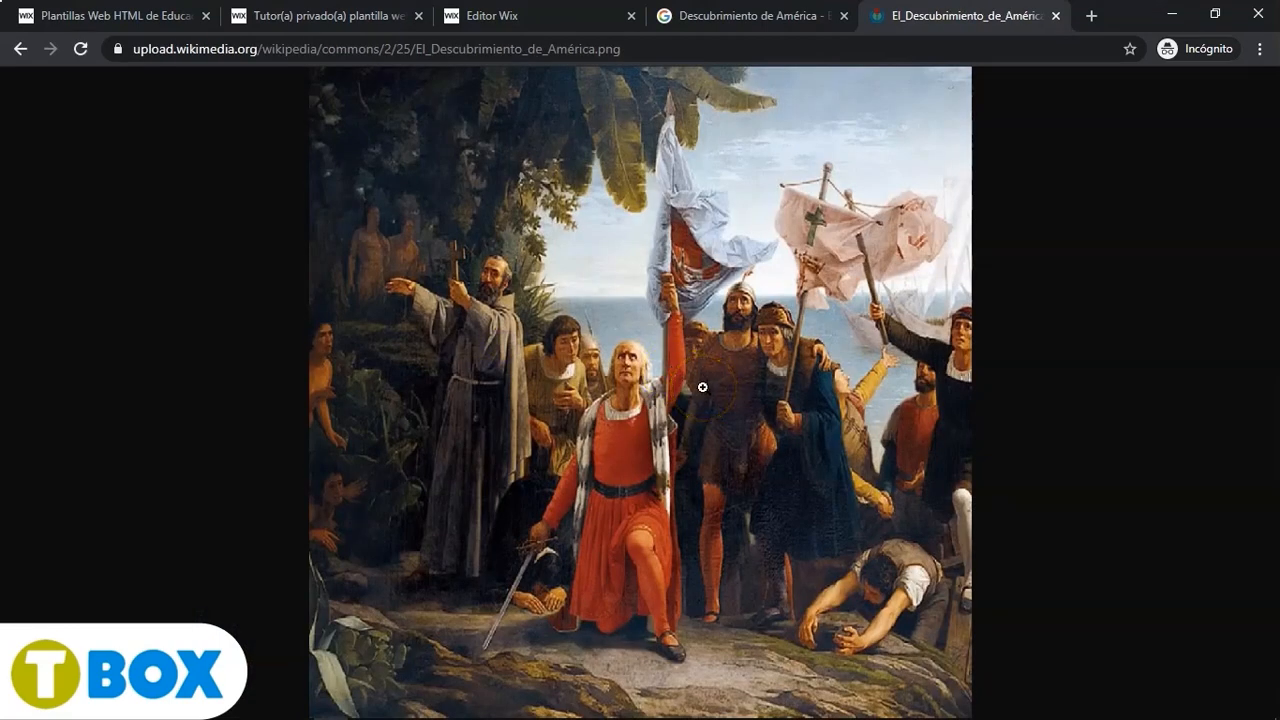
{"action": "right_click", "coordinate": [702, 387]}
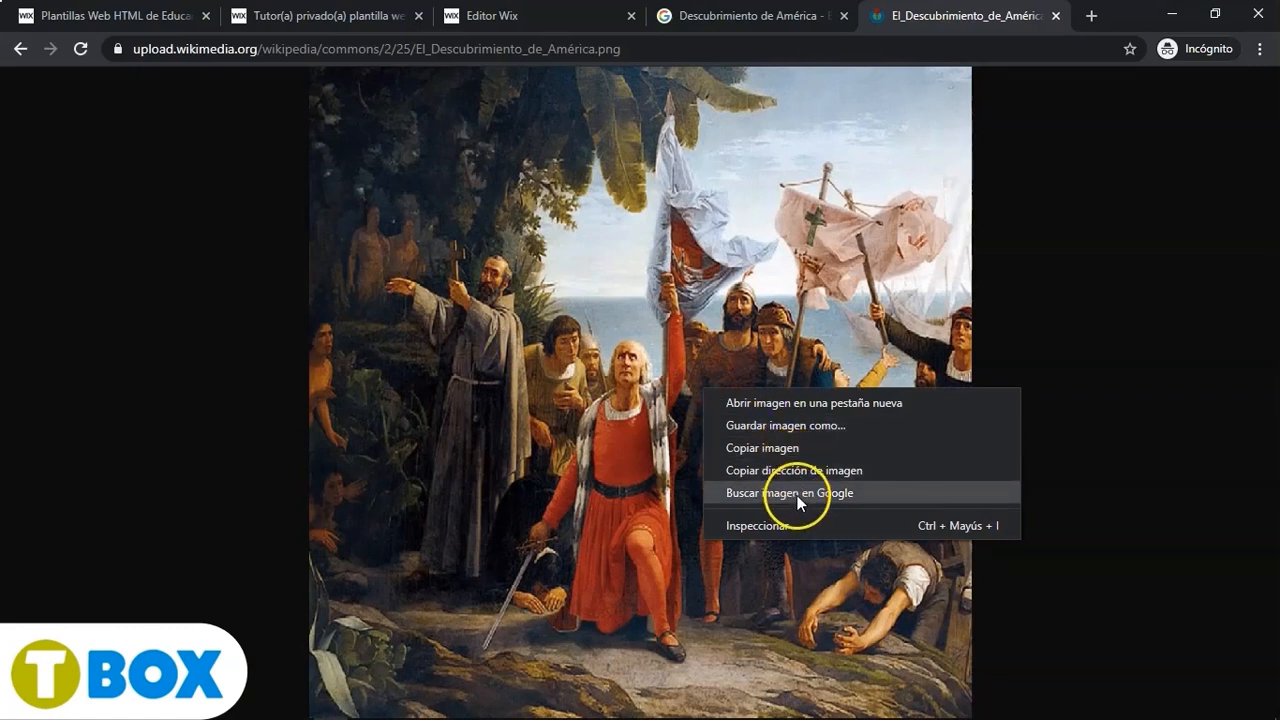
{"action": "left_click", "coordinate": [795, 470]}
- Return to the Wix editor and import the copied image URL into the media upload dialog
{"action": "key", "text": "ctrl+shift+Tab"}
{"action": "key", "text": "ctrl+shift+Tab"}
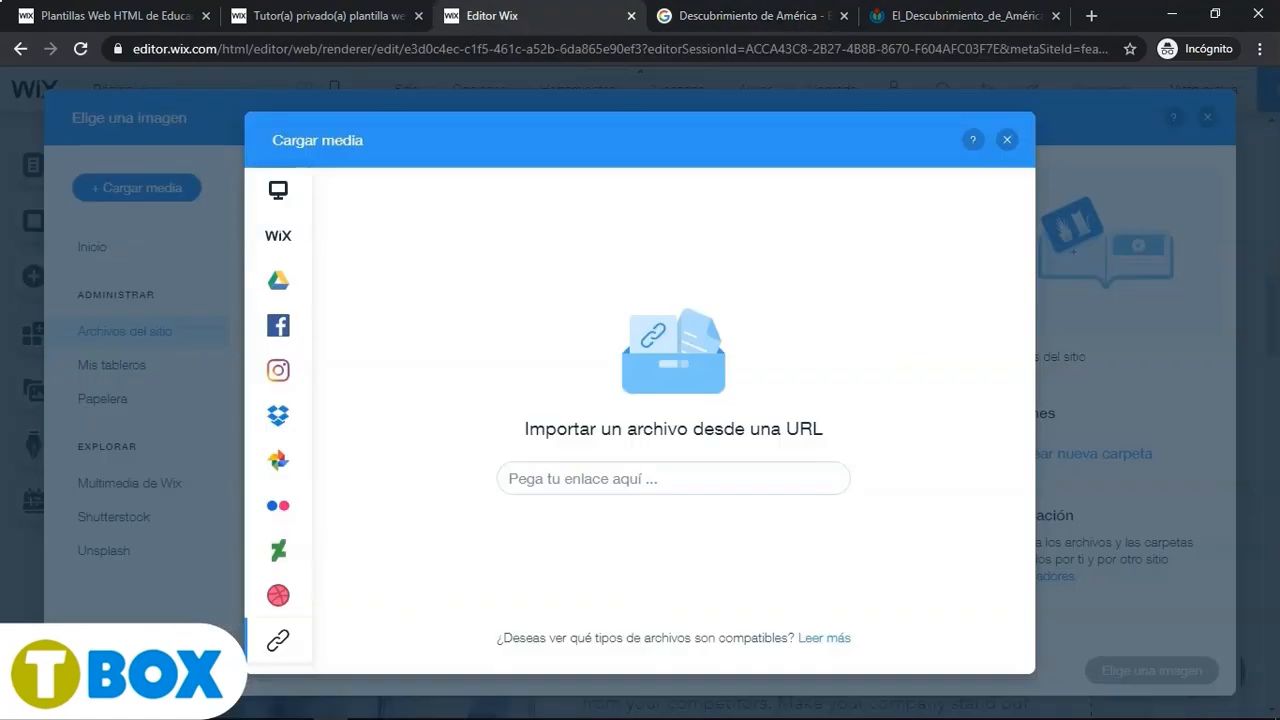
{"action": "left_click", "coordinate": [585, 472]}
{"action": "key", "text": "ctrl+v"}
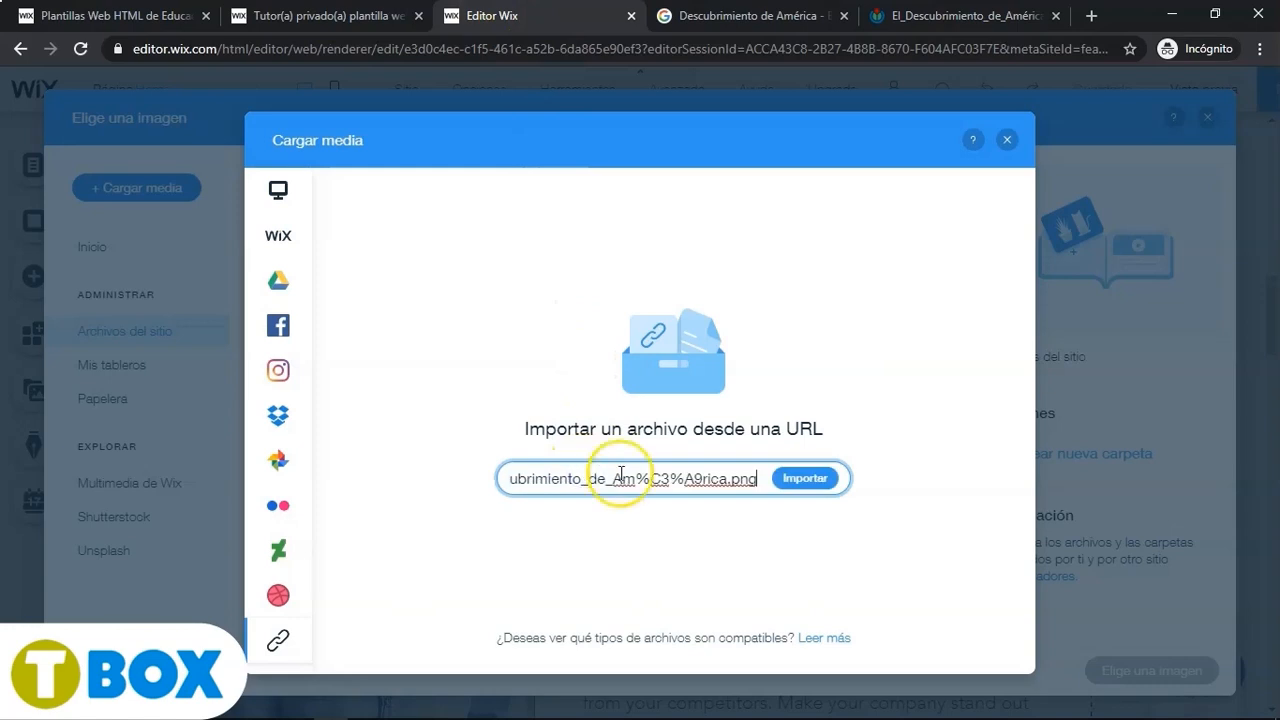
{"action": "left_click", "coordinate": [818, 481]}
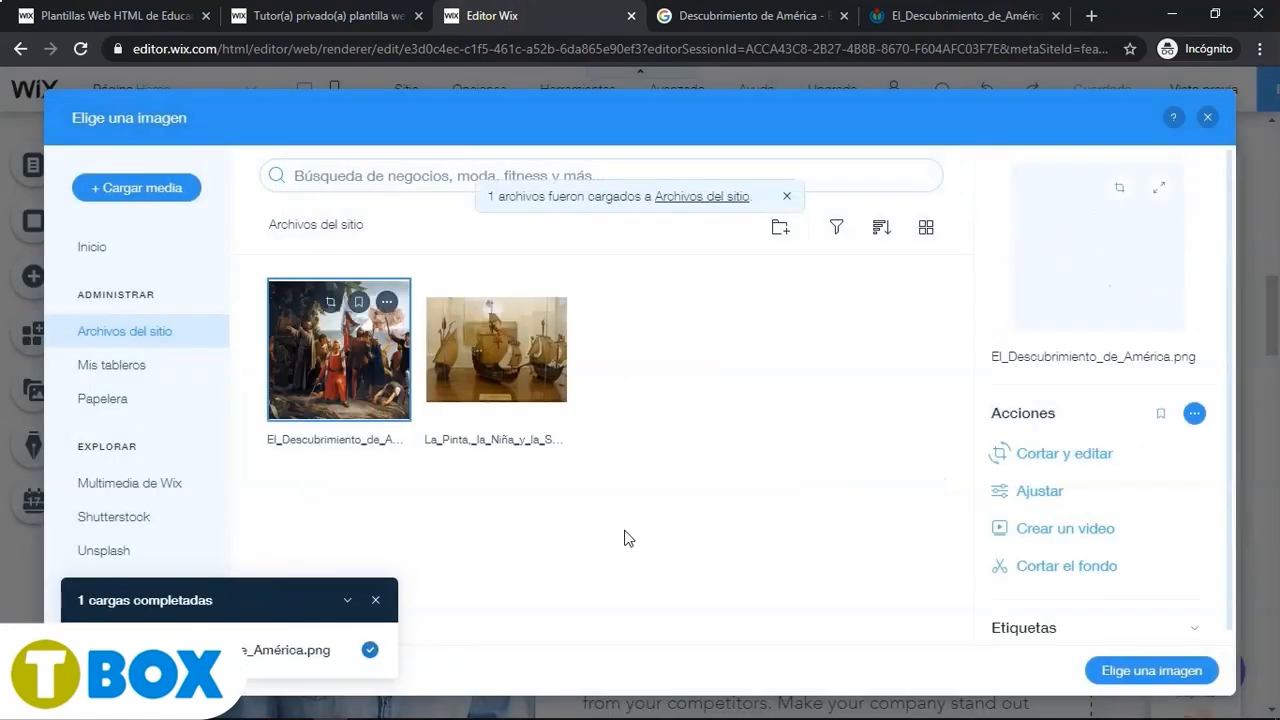
- Crop the uploaded El_Descubrimiento_de_América image to a narrower portrait frame and save it
{"action": "left_click", "coordinate": [1036, 466]}
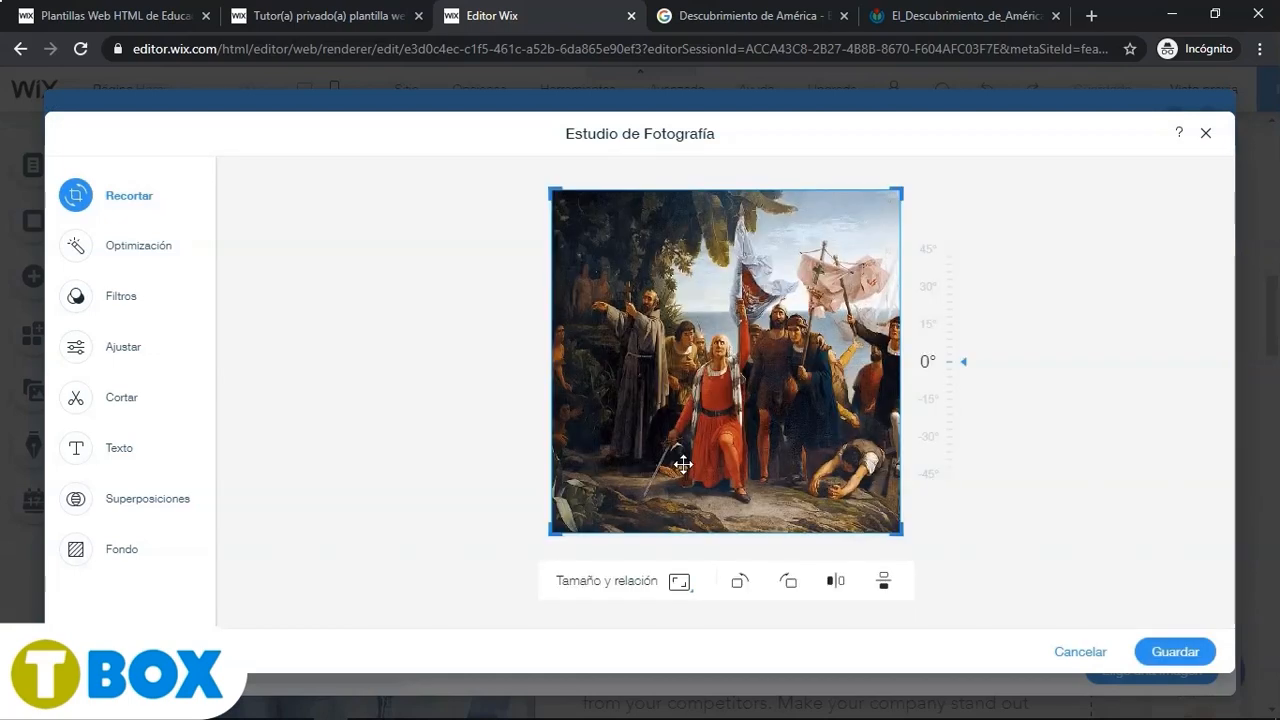
{"action": "left_click_drag", "start_coordinate": [683, 464], "coordinate": [574, 371]}
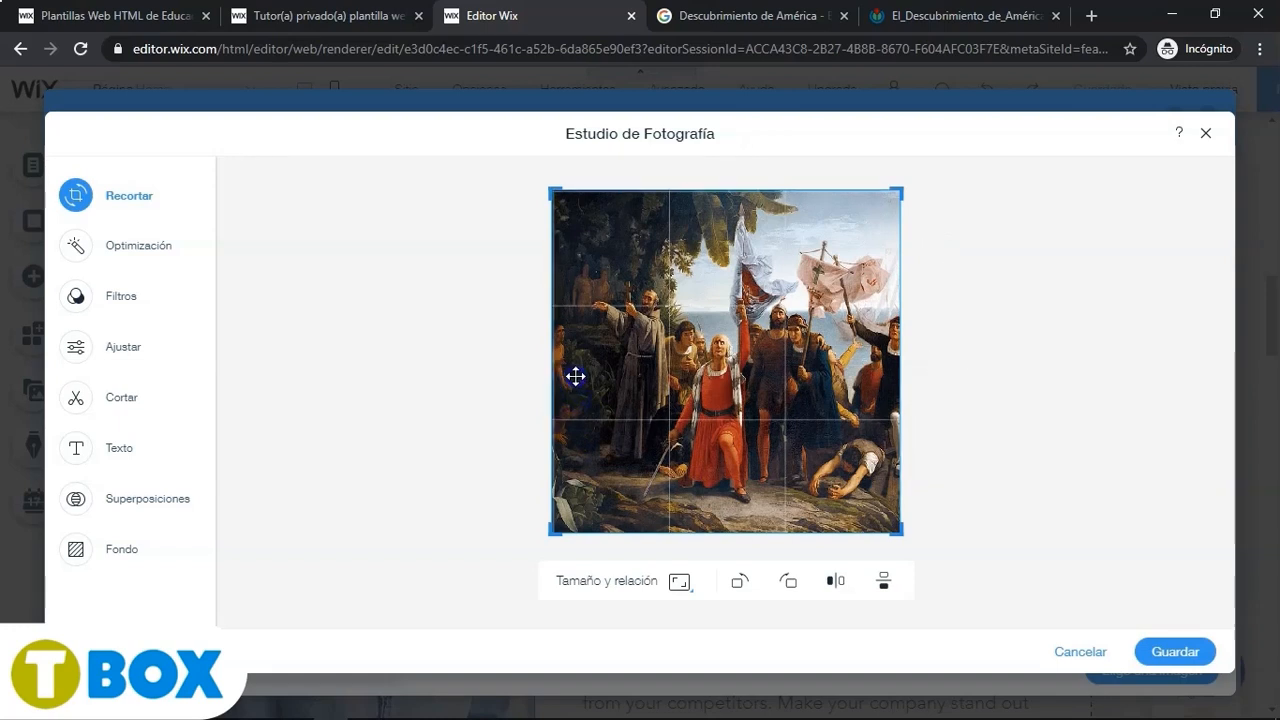
{"action": "left_click_drag", "start_coordinate": [557, 194], "coordinate": [624, 190]}
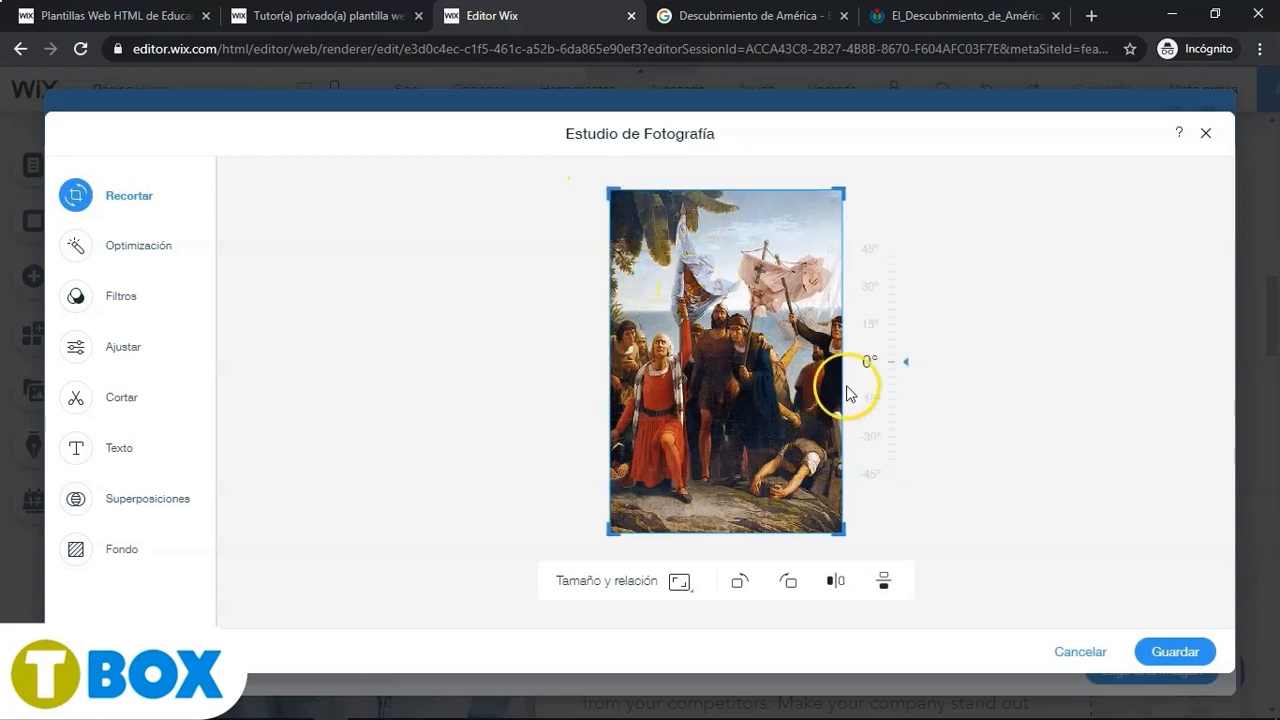
{"action": "left_click_drag", "start_coordinate": [842, 191], "coordinate": [823, 189]}
{"action": "left_click", "coordinate": [1178, 651]}
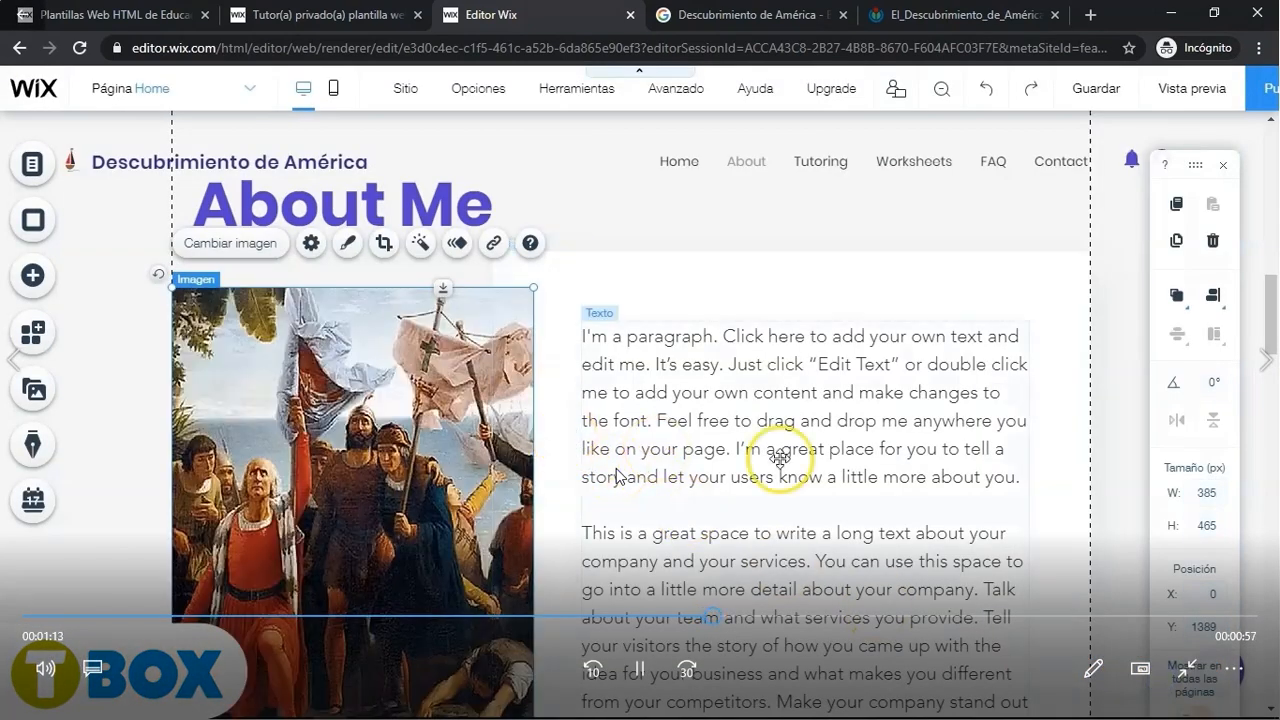
- Replace the About Me heading with the Embarcaciones title copied from the Word document
{"action": "left_click", "coordinate": [632, 492]}
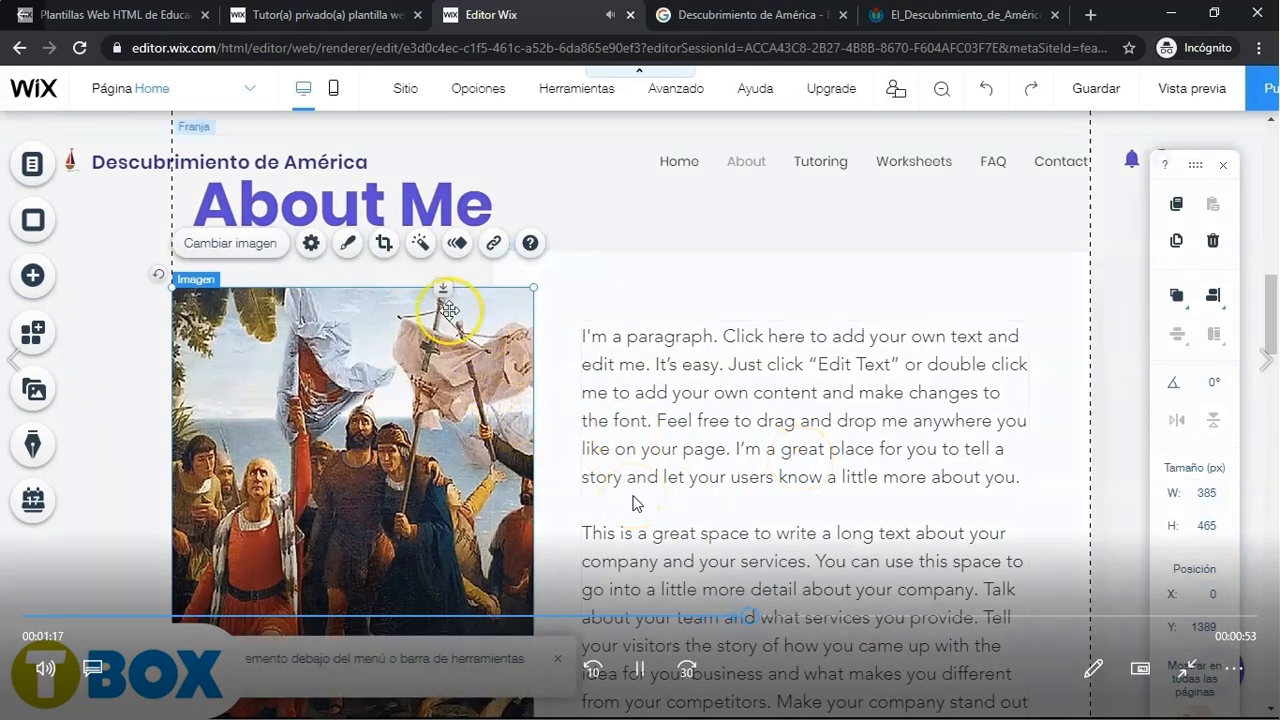
{"action": "left_click", "coordinate": [414, 206]}
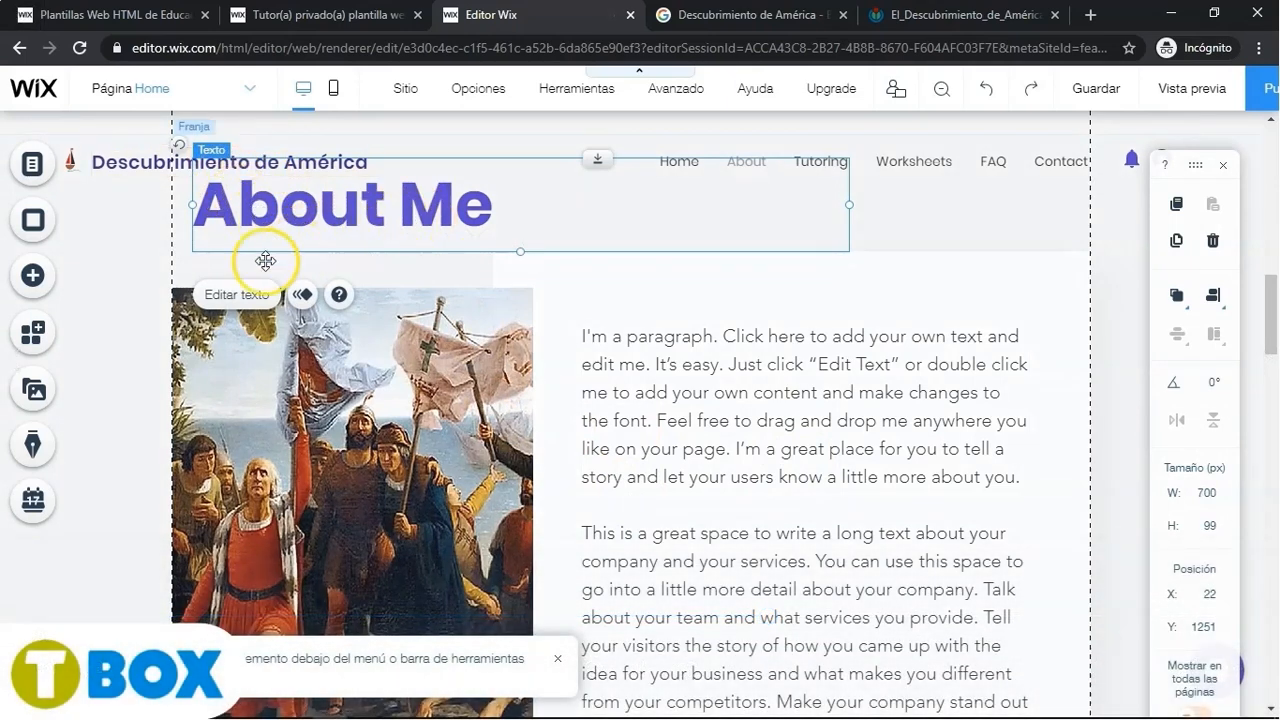
{"action": "left_click", "coordinate": [257, 296]}
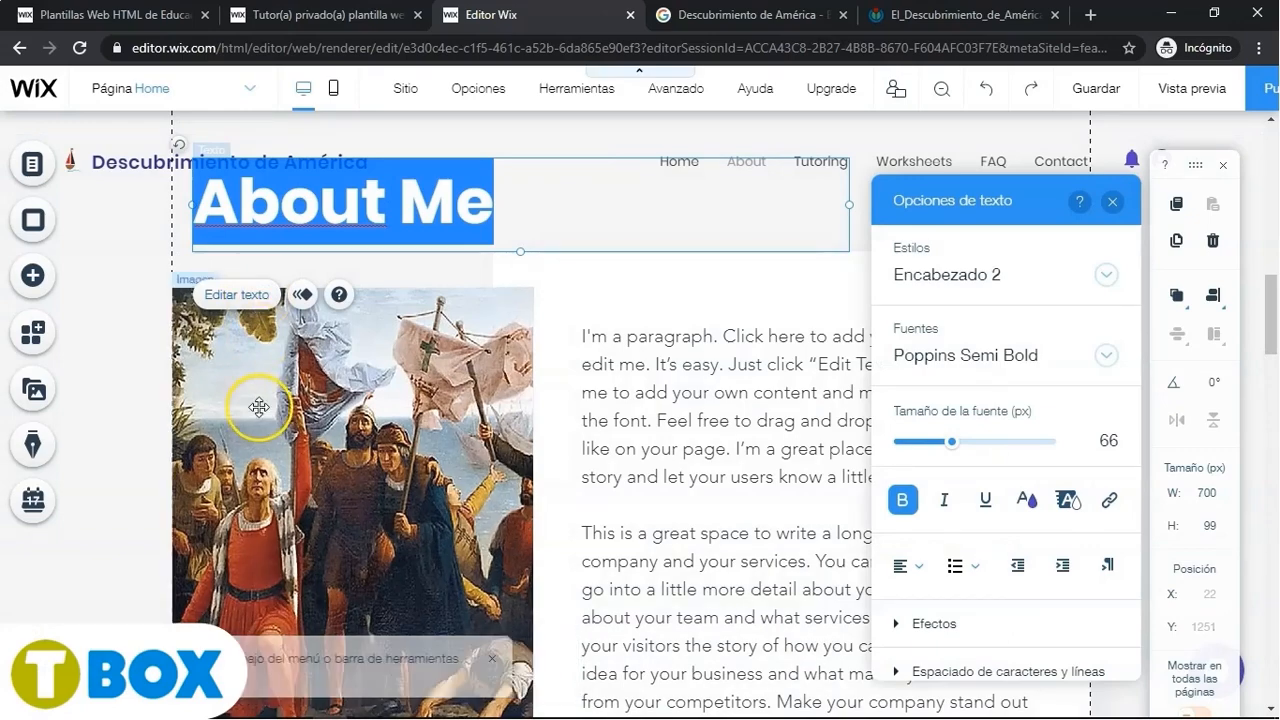
{"action": "key", "text": "alt+Tab"}
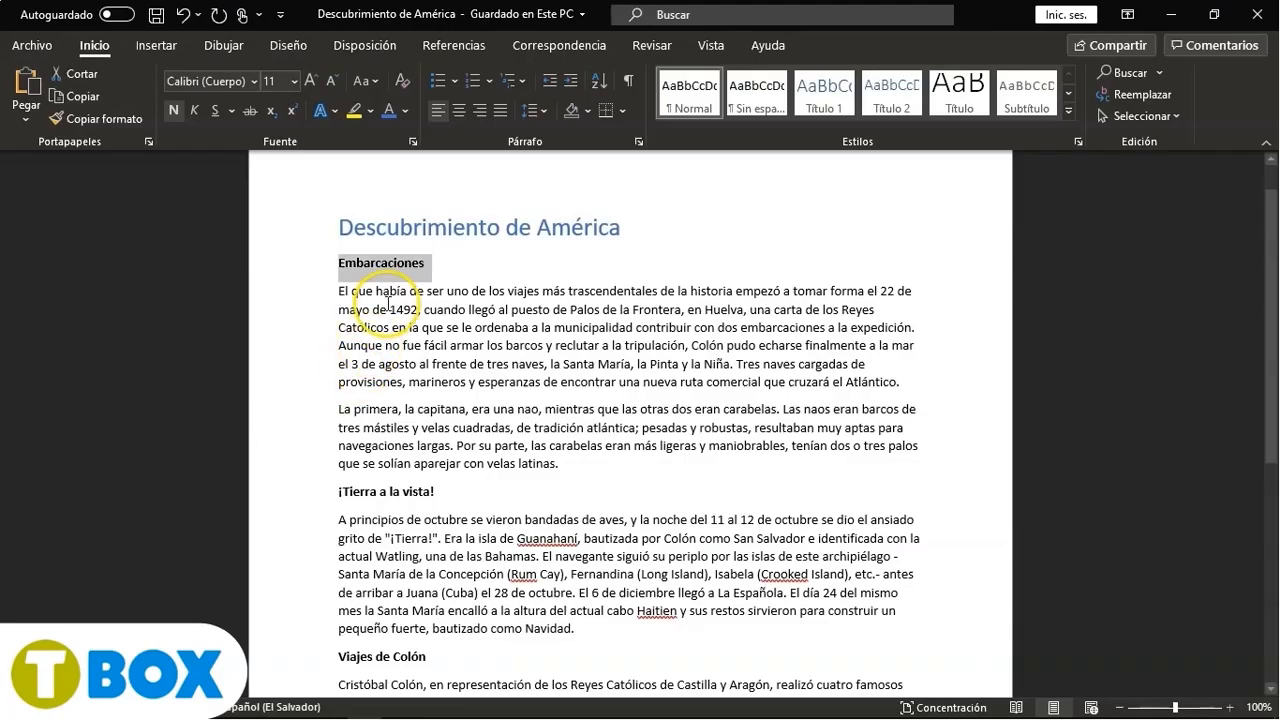
{"action": "key", "text": "alt+Tab"}
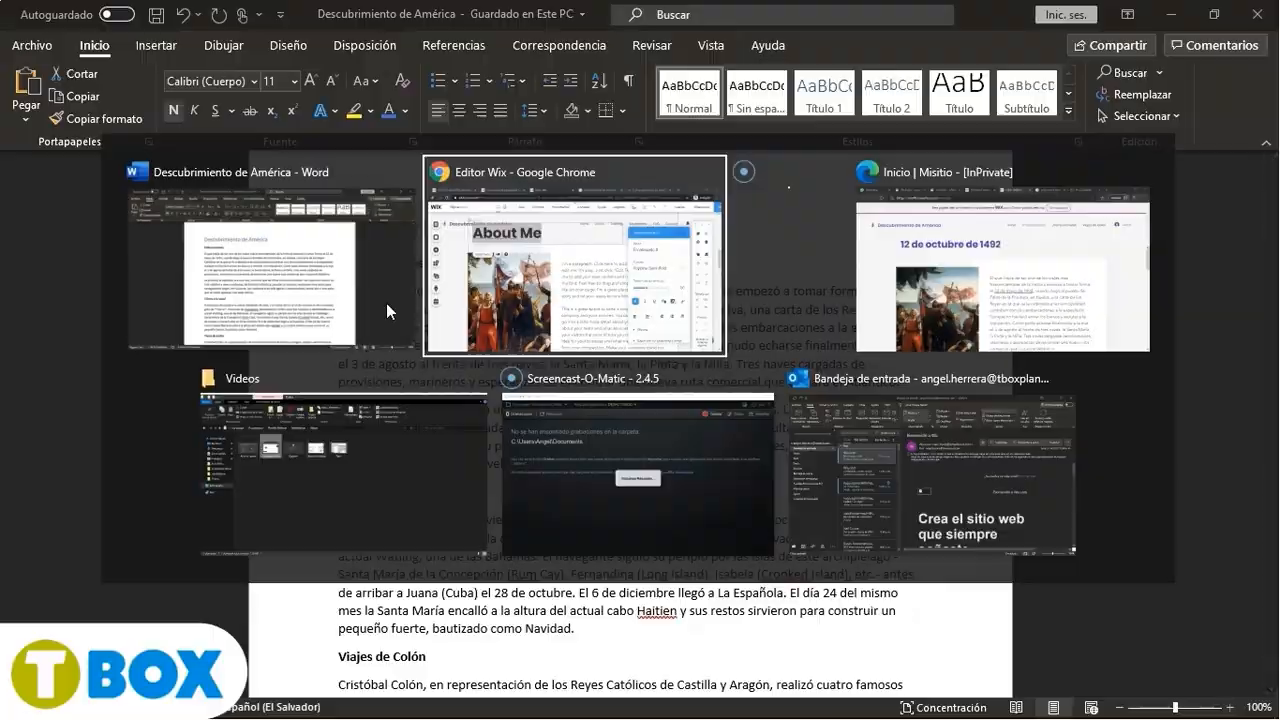
{"action": "type", "text": "Embarcaciones"}
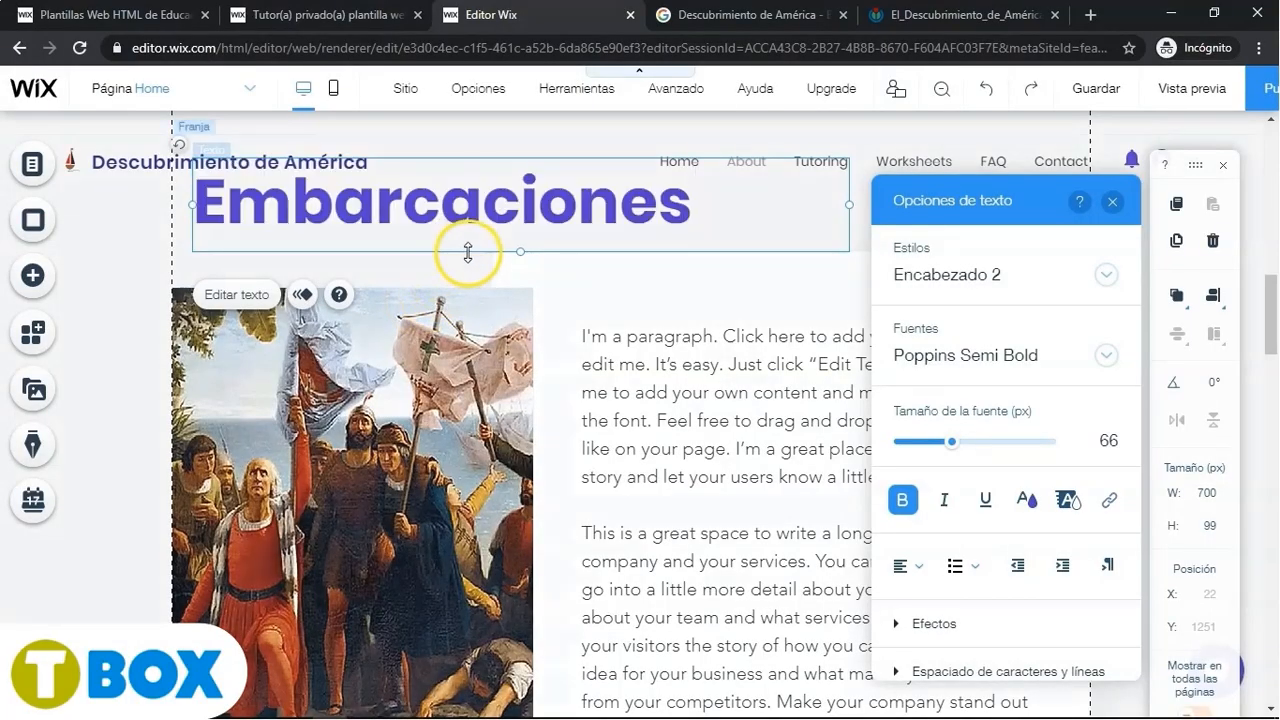
- Replace the section's placeholder paragraph with the first two Embarcaciones paragraphs copied from the Word document
{"action": "left_click", "coordinate": [620, 360]}
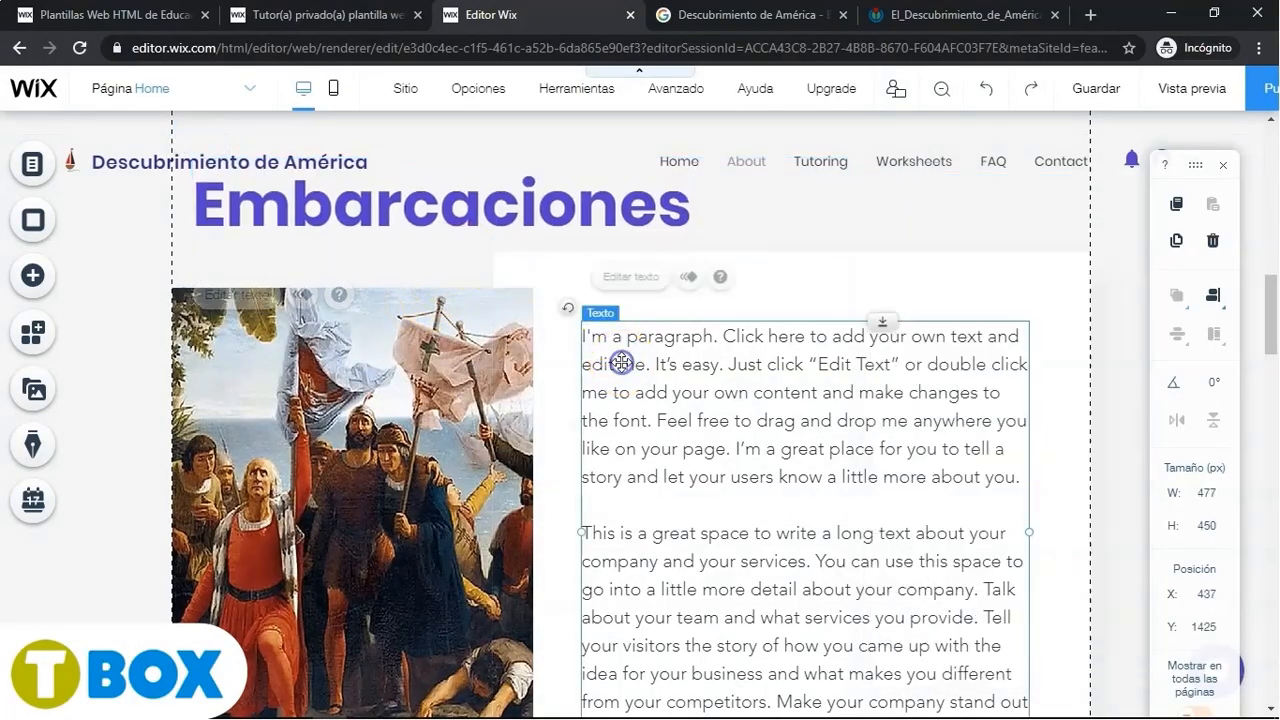
{"action": "left_click", "coordinate": [622, 278]}
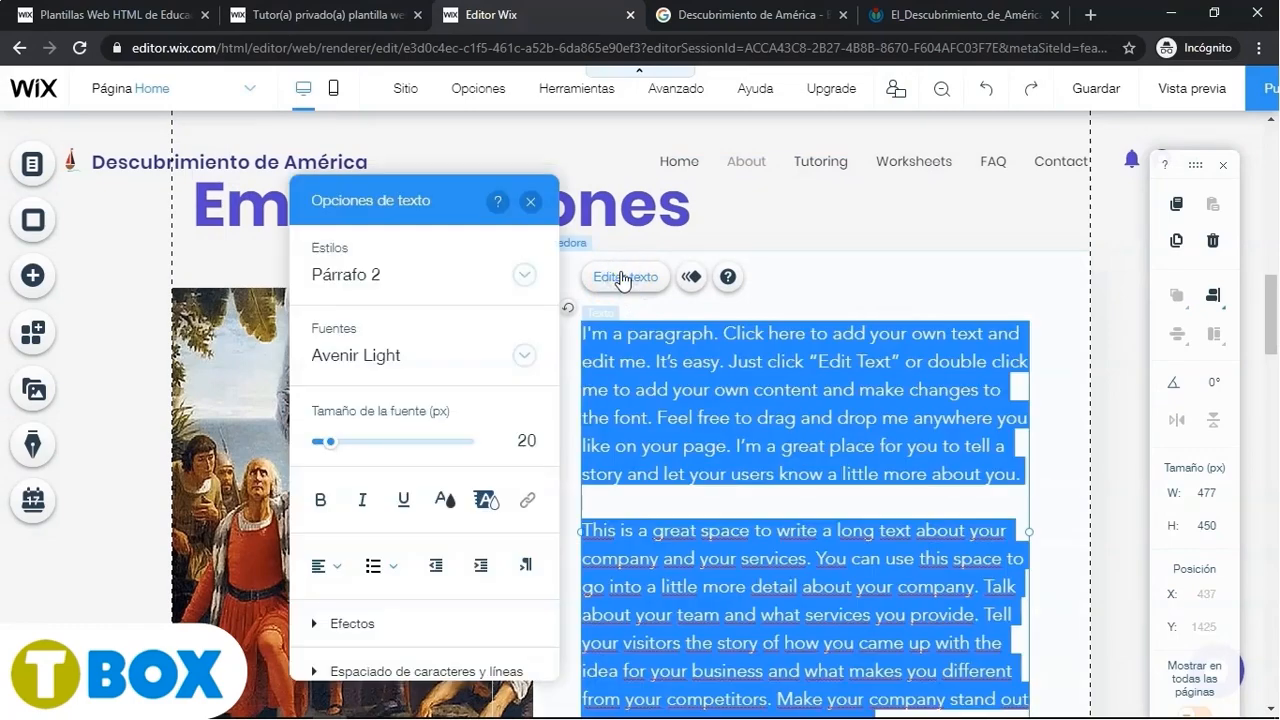
{"action": "key", "text": "alt+Tab"}
{"action": "left_click", "coordinate": [536, 324]}
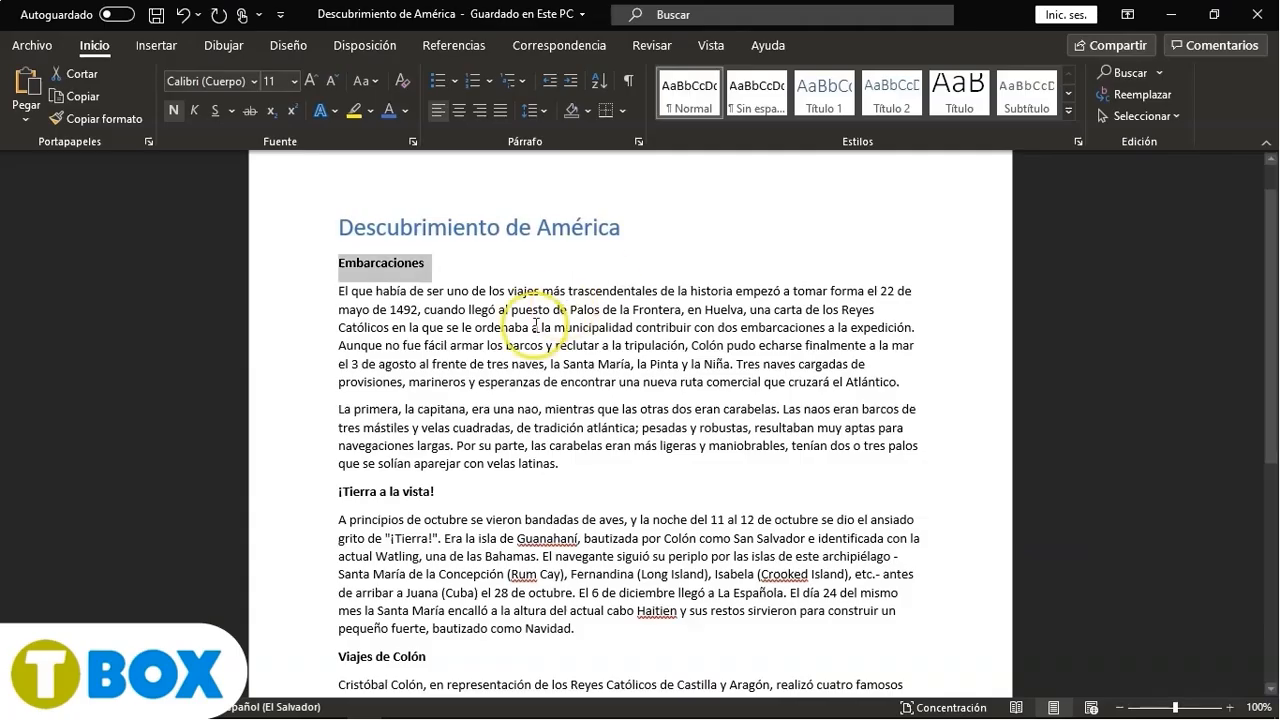
{"action": "left_click_drag", "start_coordinate": [561, 464], "coordinate": [338, 296]}
{"action": "key", "text": "ctrl+c"}
{"action": "left_click", "coordinate": [355, 438]}
{"action": "key", "text": "alt+Tab"}
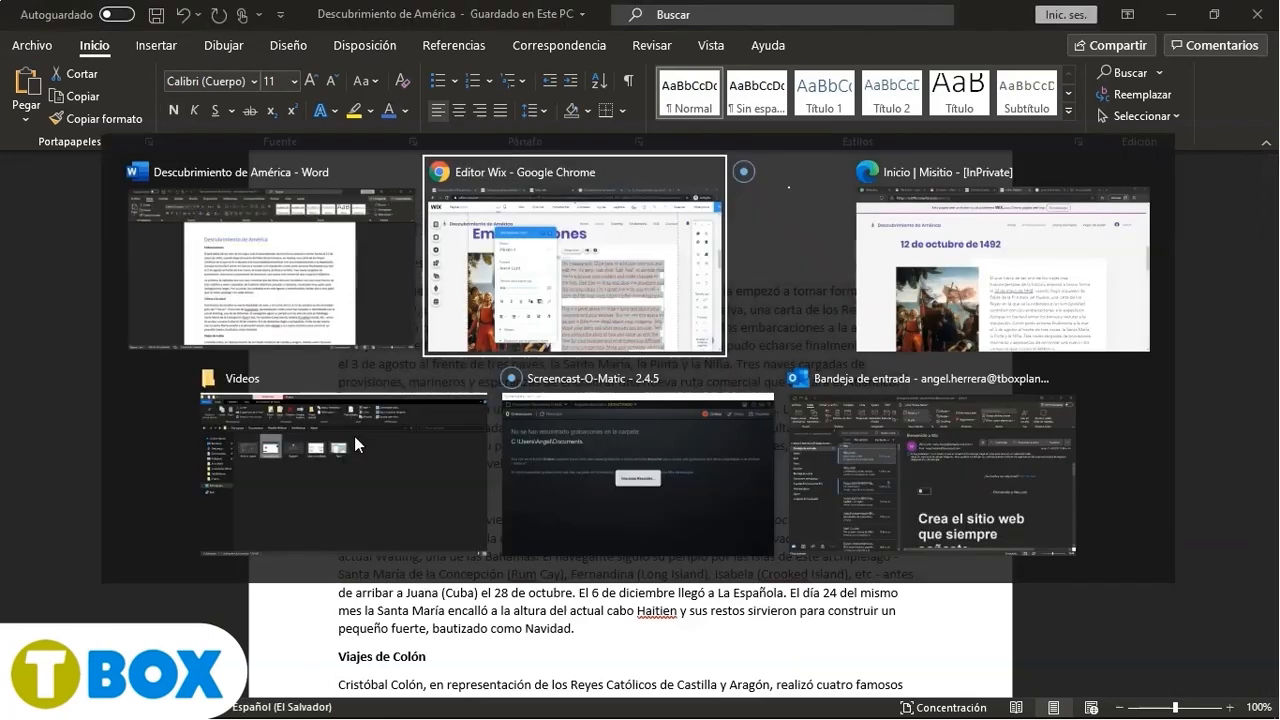
{"action": "left_click", "coordinate": [765, 462]}
{"action": "key", "text": "ctrl+v"}
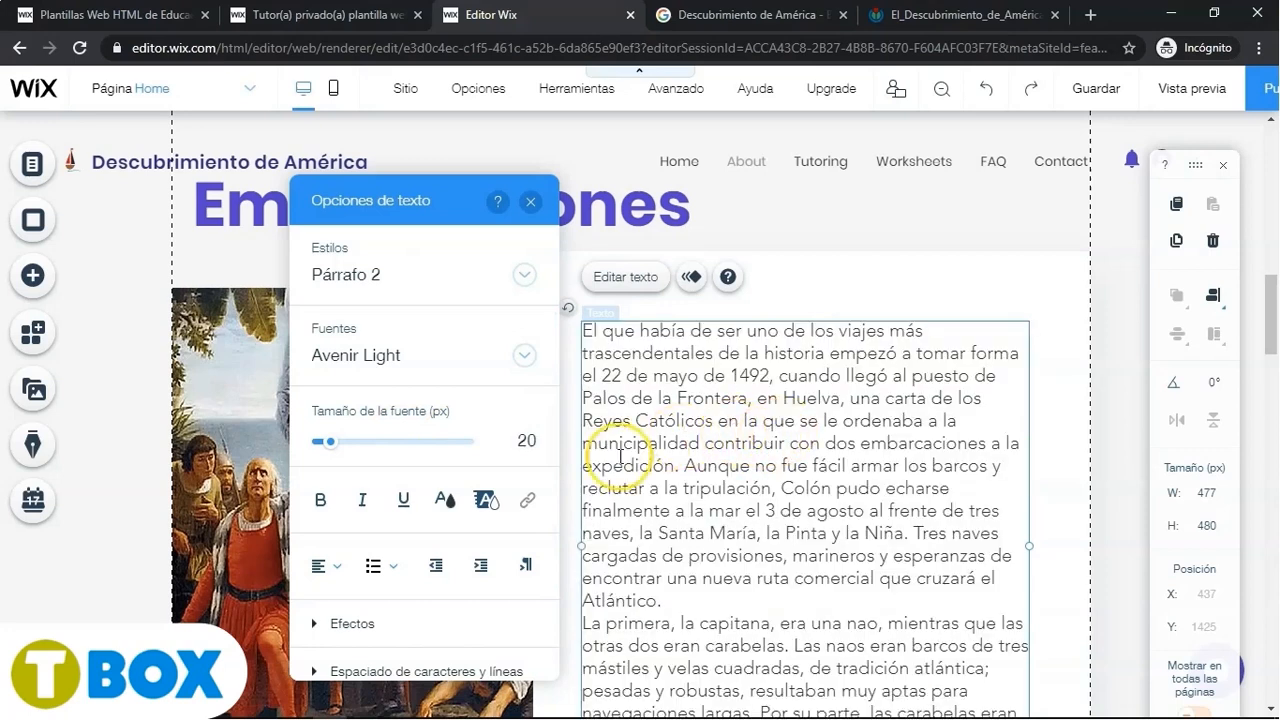
- Justify the paragraph text and insert a blank line between its two paragraphs, closing the text options
{"action": "left_click", "coordinate": [326, 567]}
{"action": "left_click", "coordinate": [338, 652]}
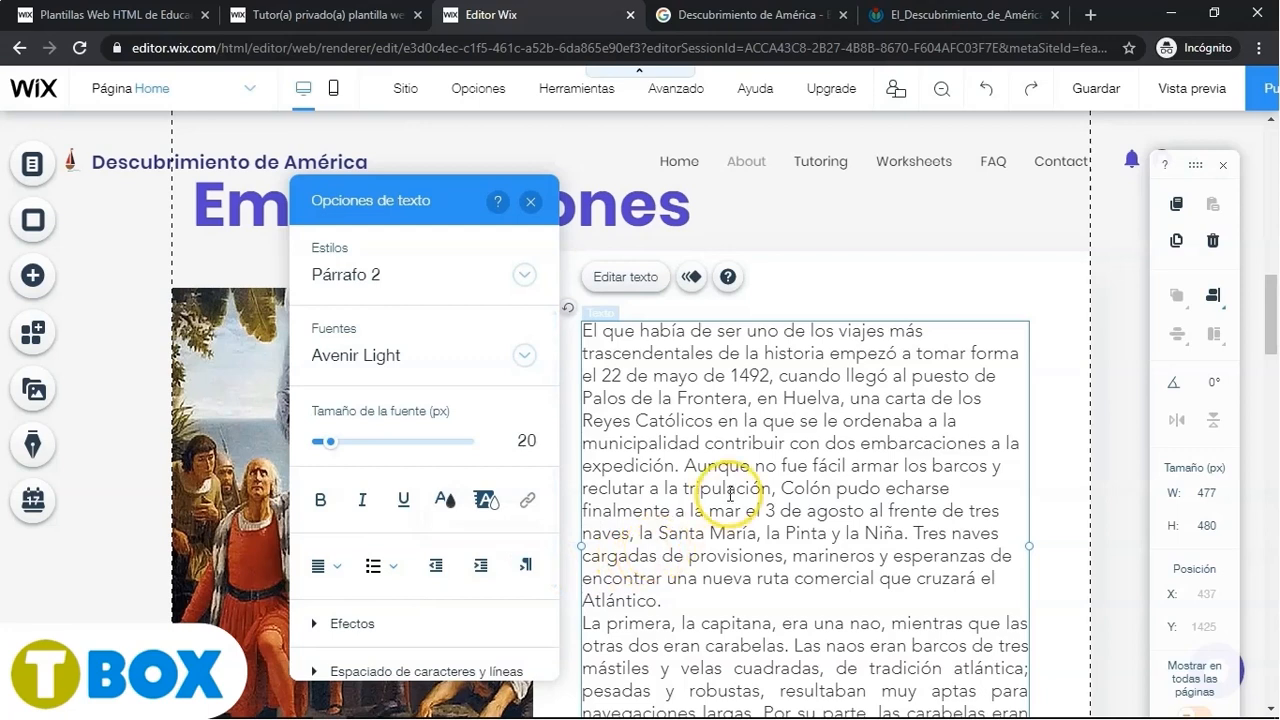
{"action": "scroll", "coordinate": [730, 493], "scroll_direction": "down", "scroll_amount": 2}
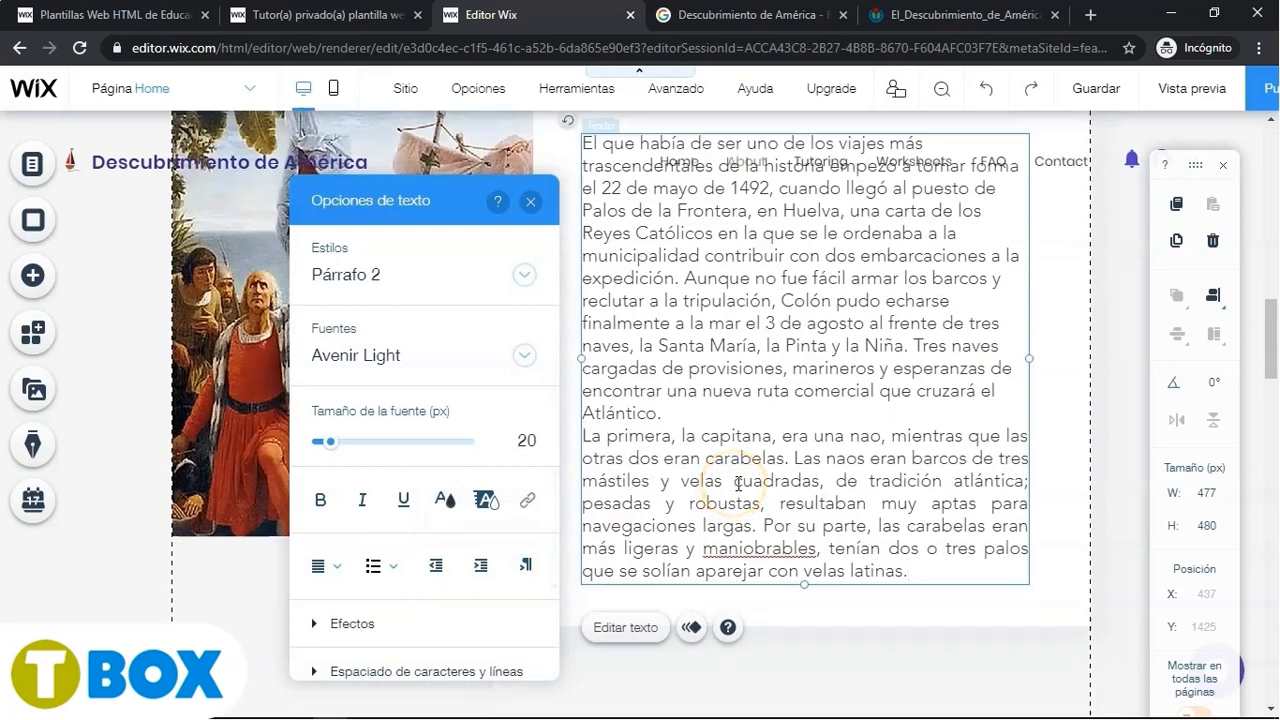
{"action": "key", "text": "Return"}
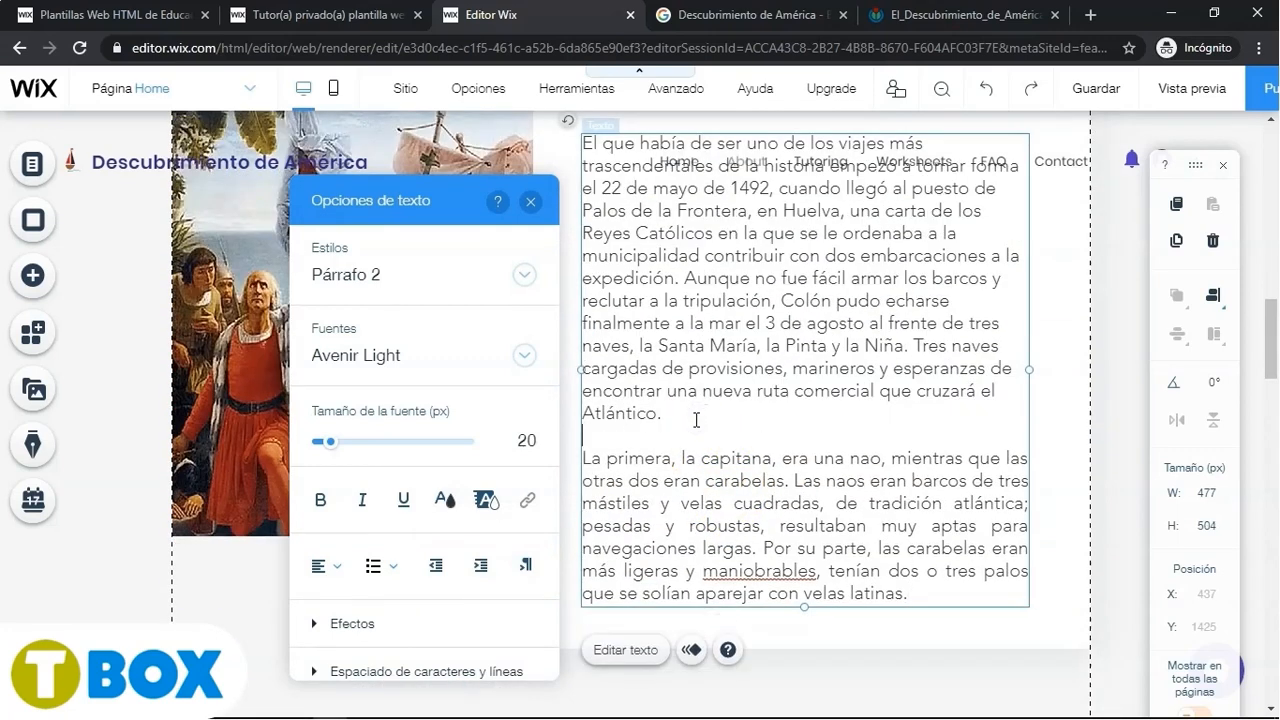
{"action": "scroll", "coordinate": [762, 391], "scroll_direction": "up", "scroll_amount": 1}
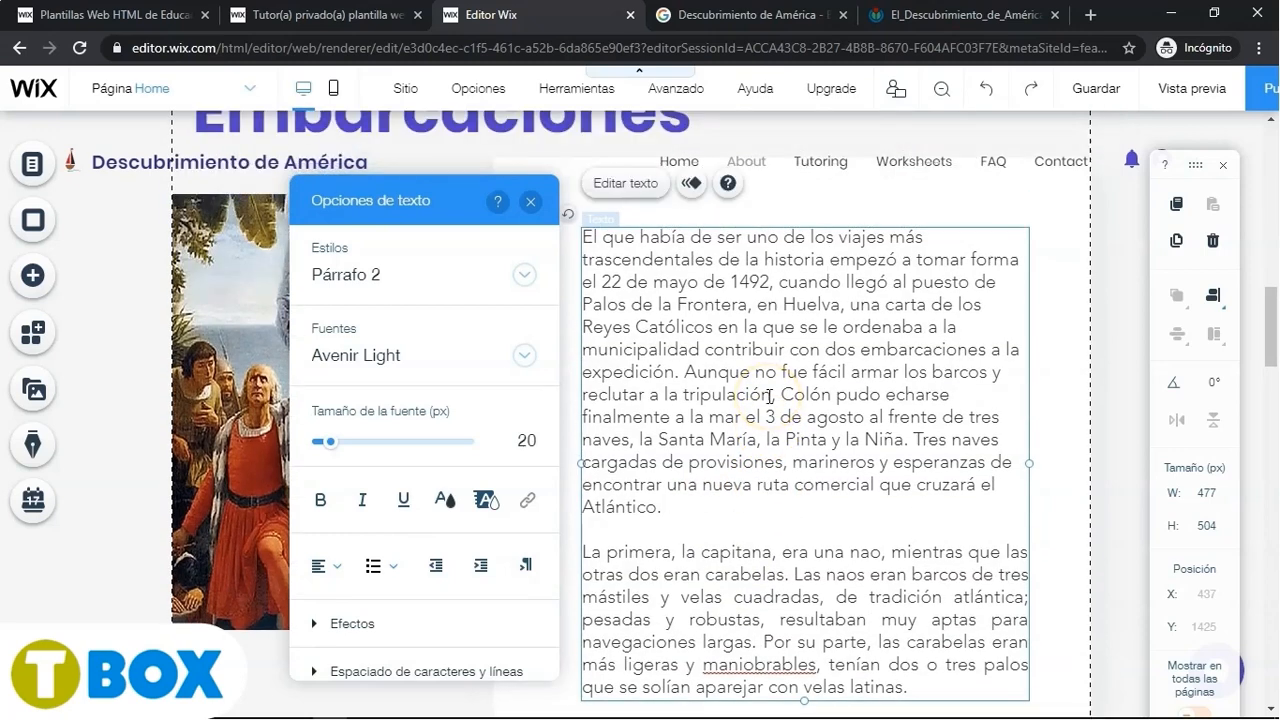
{"action": "left_click", "coordinate": [530, 204]}
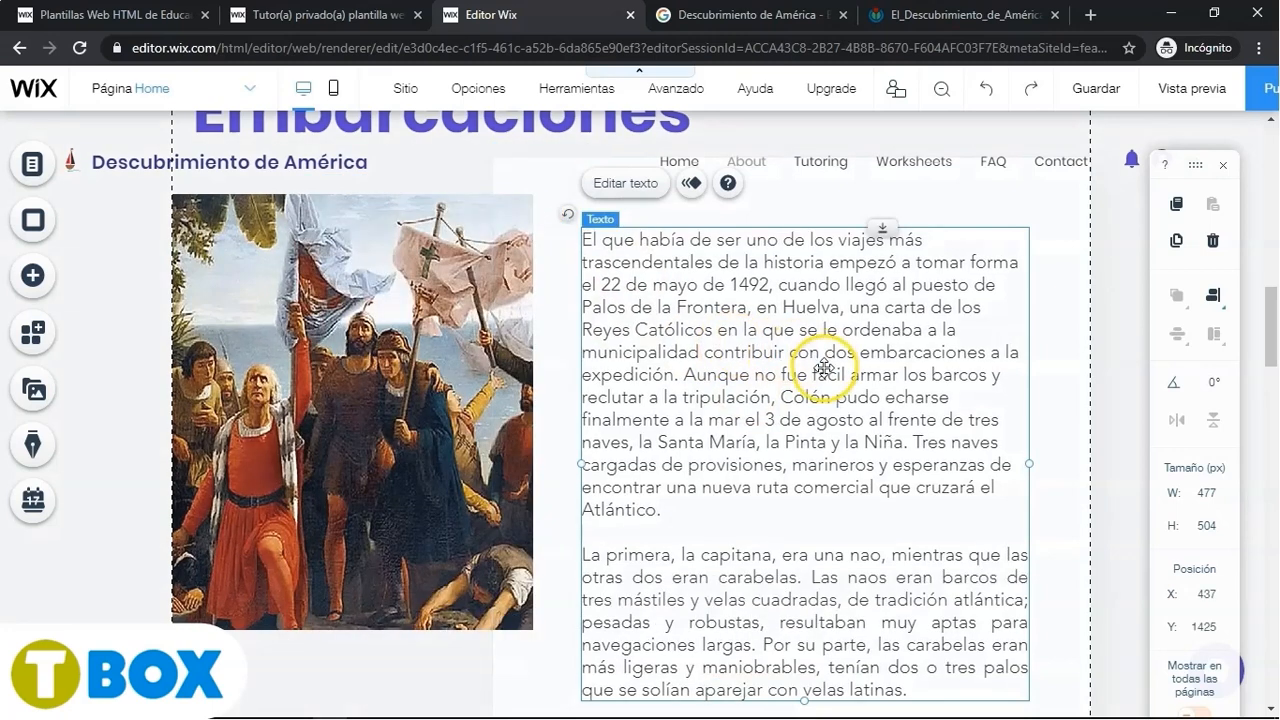
{"action": "scroll", "coordinate": [760, 400], "scroll_direction": "up", "scroll_amount": 1}
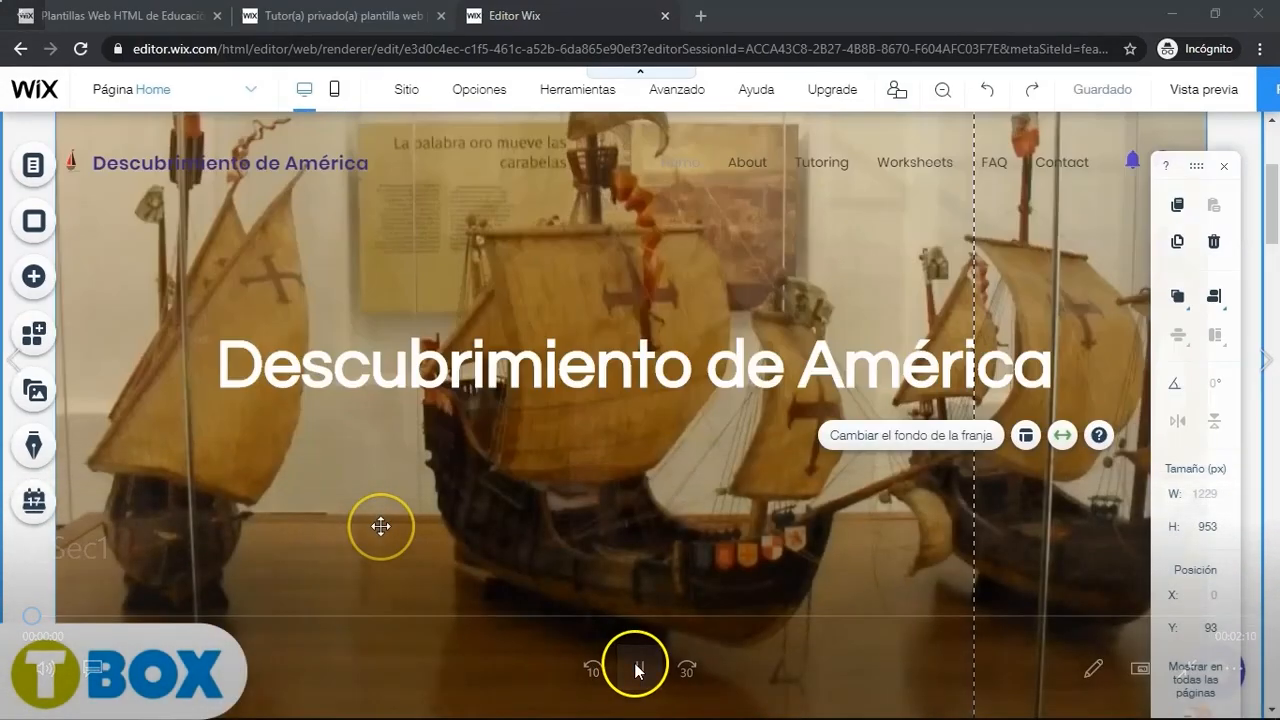
{"action": "scroll", "coordinate": [380, 526], "scroll_direction": "down", "scroll_amount": 5}
{"action": "scroll", "coordinate": [380, 526], "scroll_direction": "down", "scroll_amount": 3}
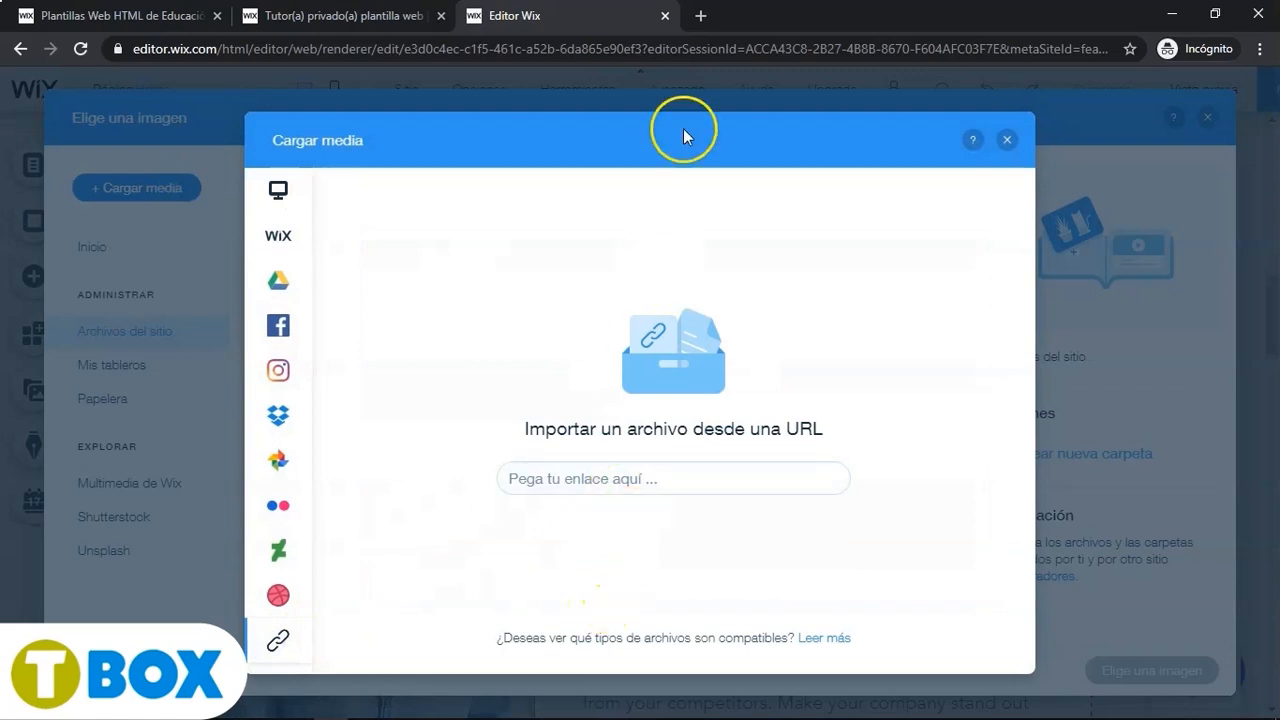
- Search Google for 'Descubrimiento de América' in a new tab
{"action": "left_click", "coordinate": [703, 28]}
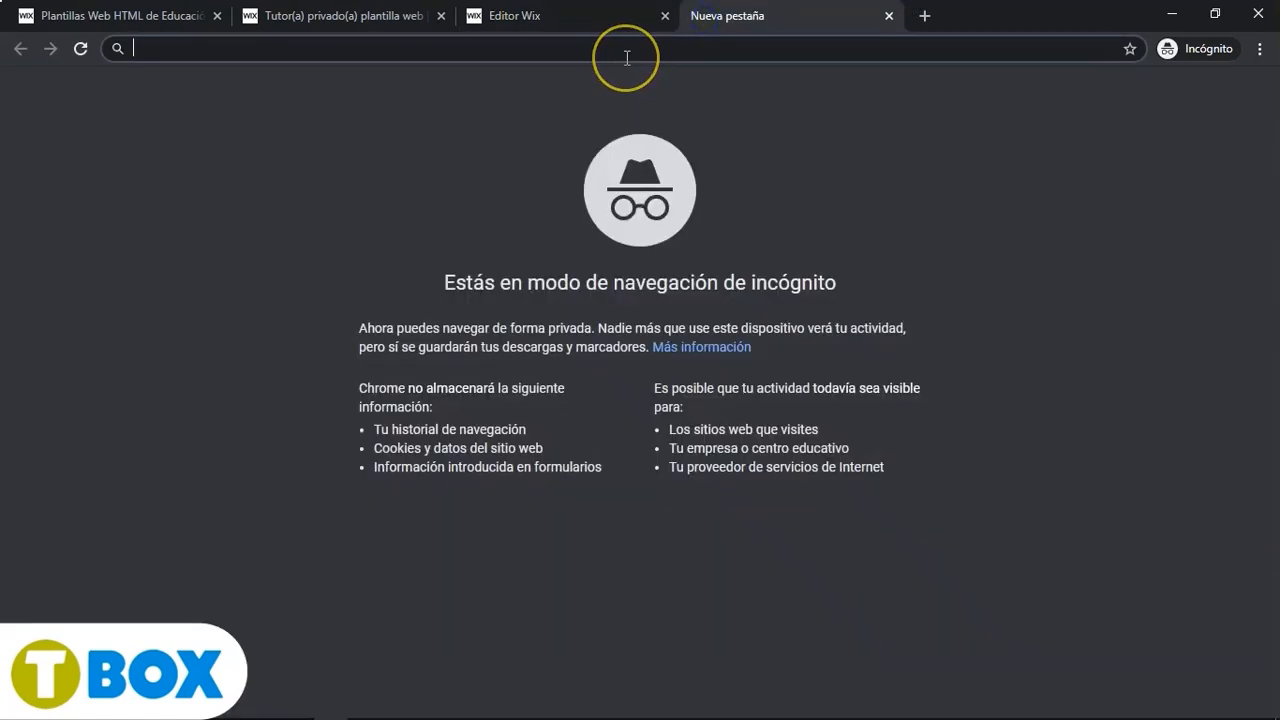
{"action": "type", "text": "Descubrimiento de América"}
{"action": "key", "text": "Return"}
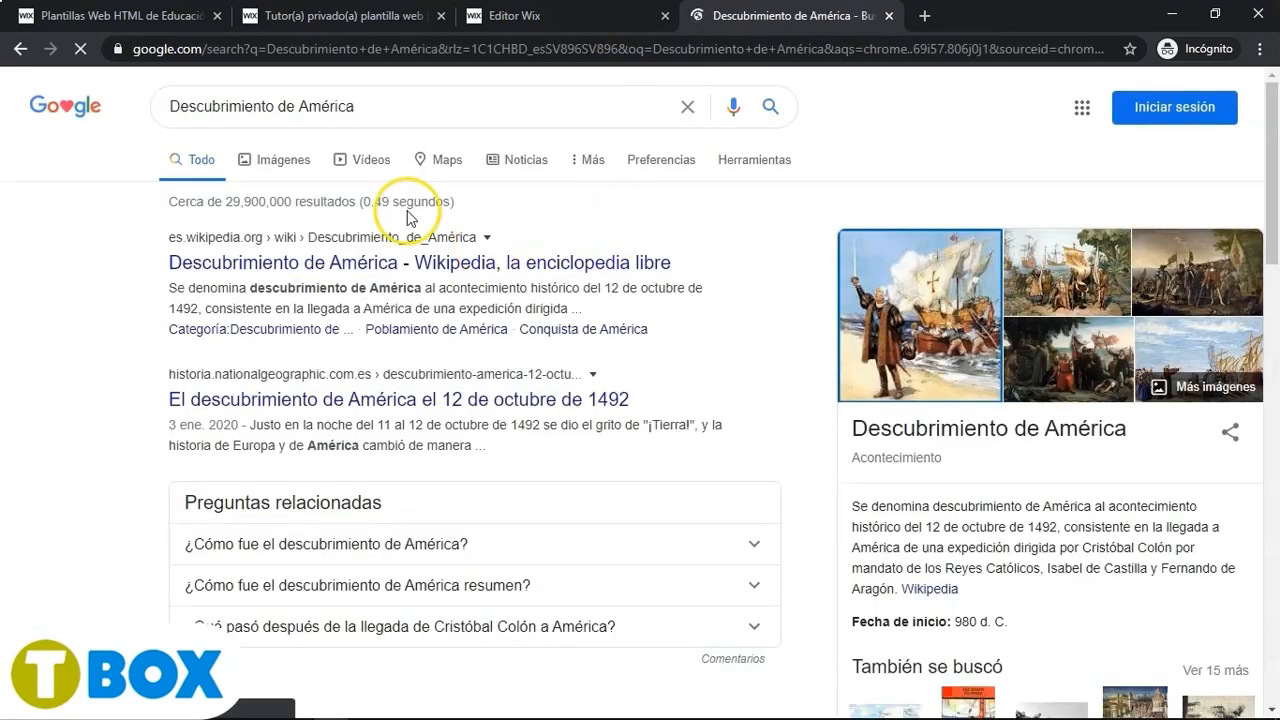
- Filter the Google image results to those labelled for reuse and copy the address of the Wikipedia painting El Descubrimiento de América
{"action": "left_click", "coordinate": [286, 166]}
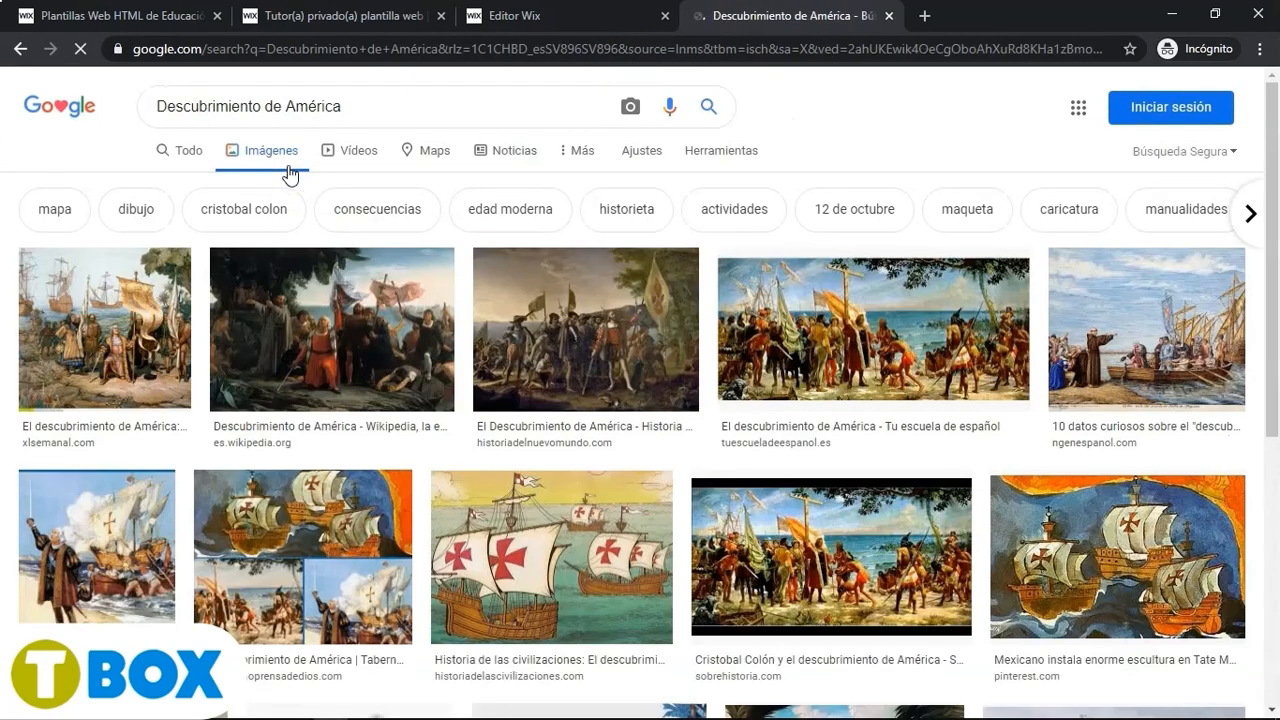
{"action": "left_click", "coordinate": [693, 168]}
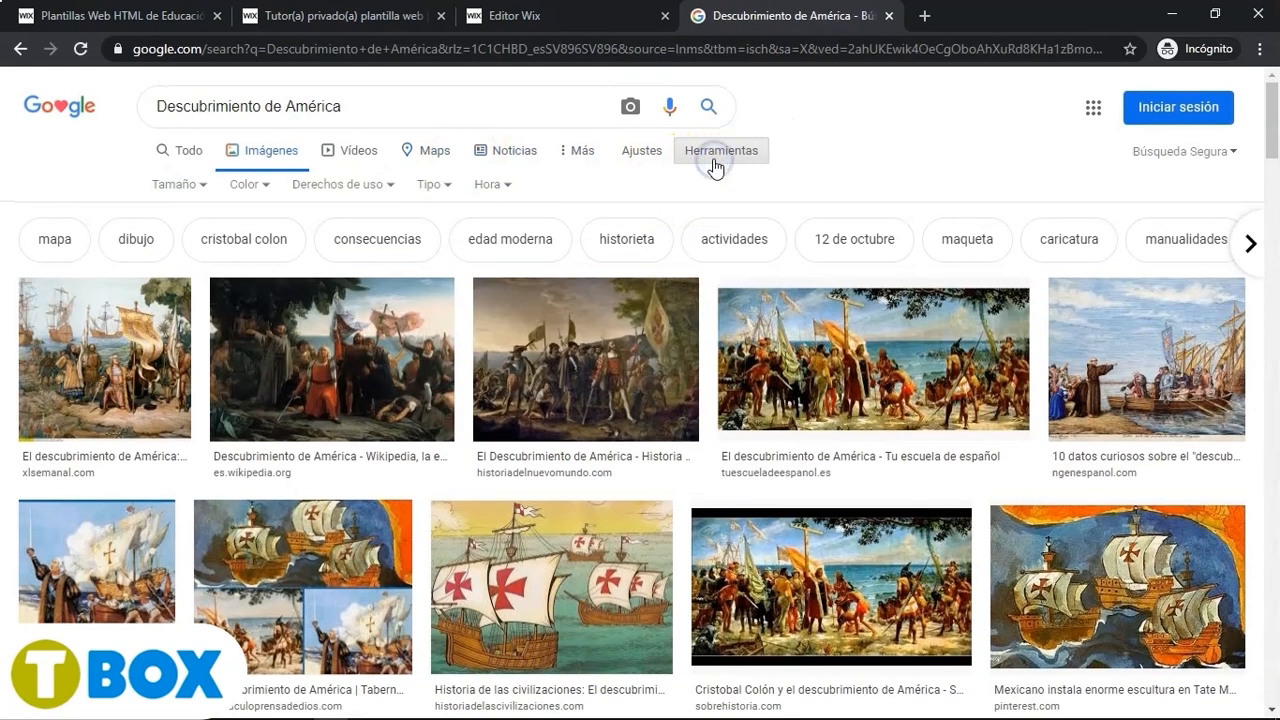
{"action": "left_click", "coordinate": [344, 185]}
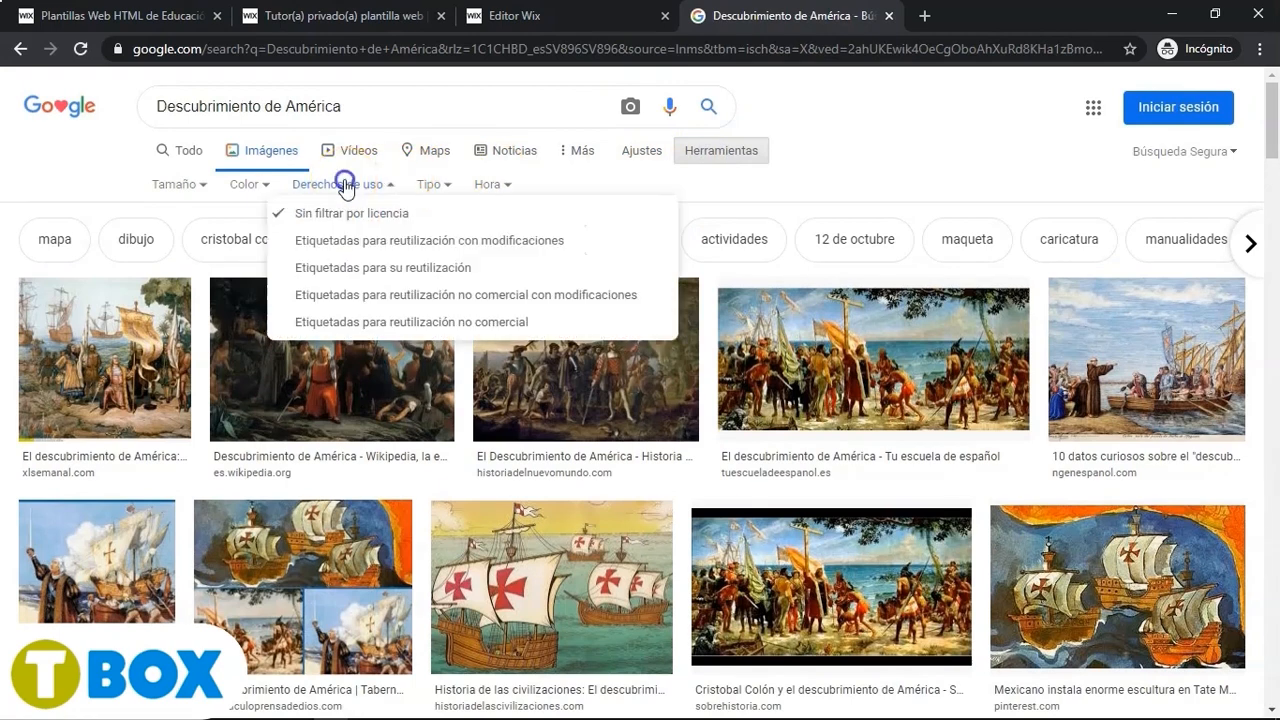
{"action": "left_click", "coordinate": [350, 267]}
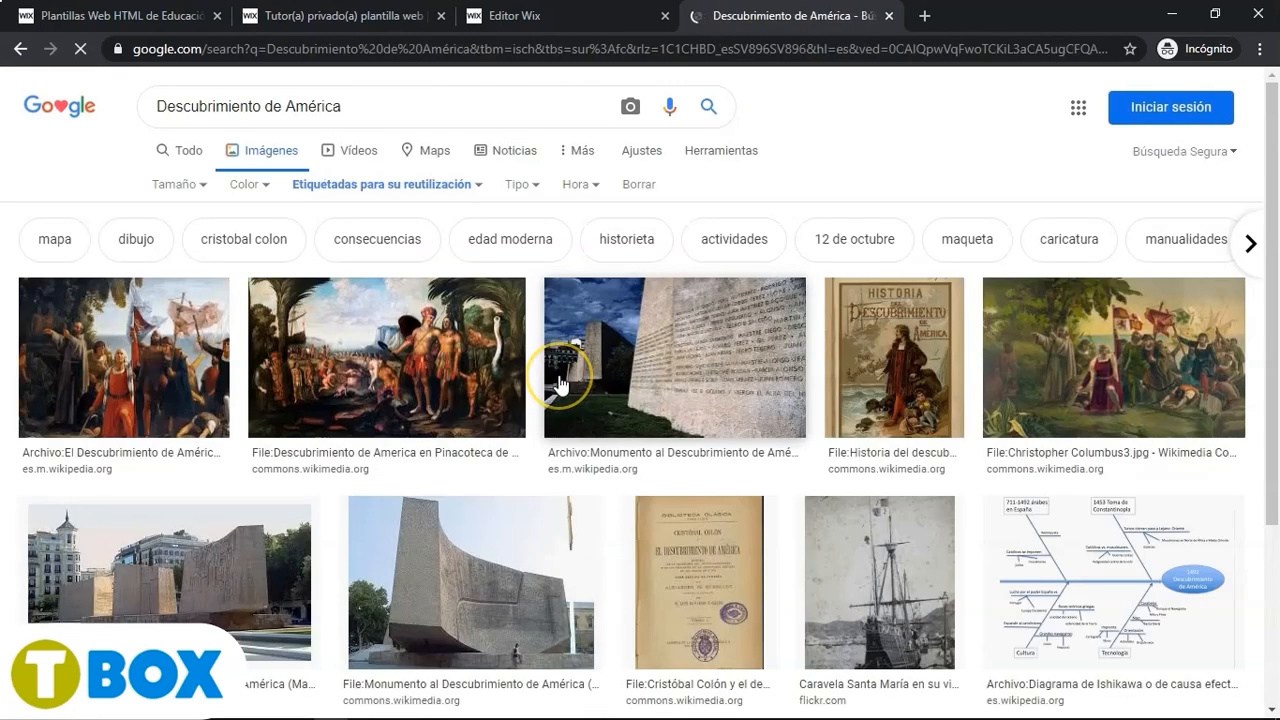
{"action": "left_click", "coordinate": [137, 371]}
{"action": "left_click", "coordinate": [766, 343]}
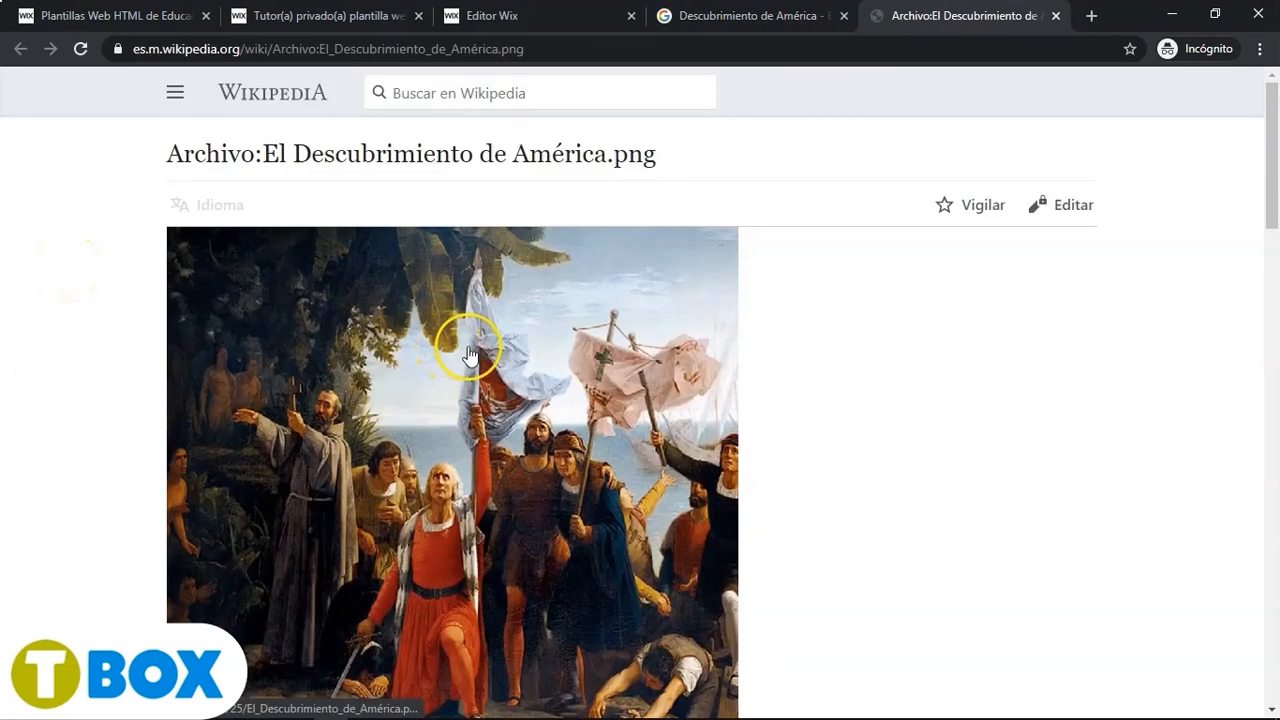
{"action": "left_click", "coordinate": [501, 356]}
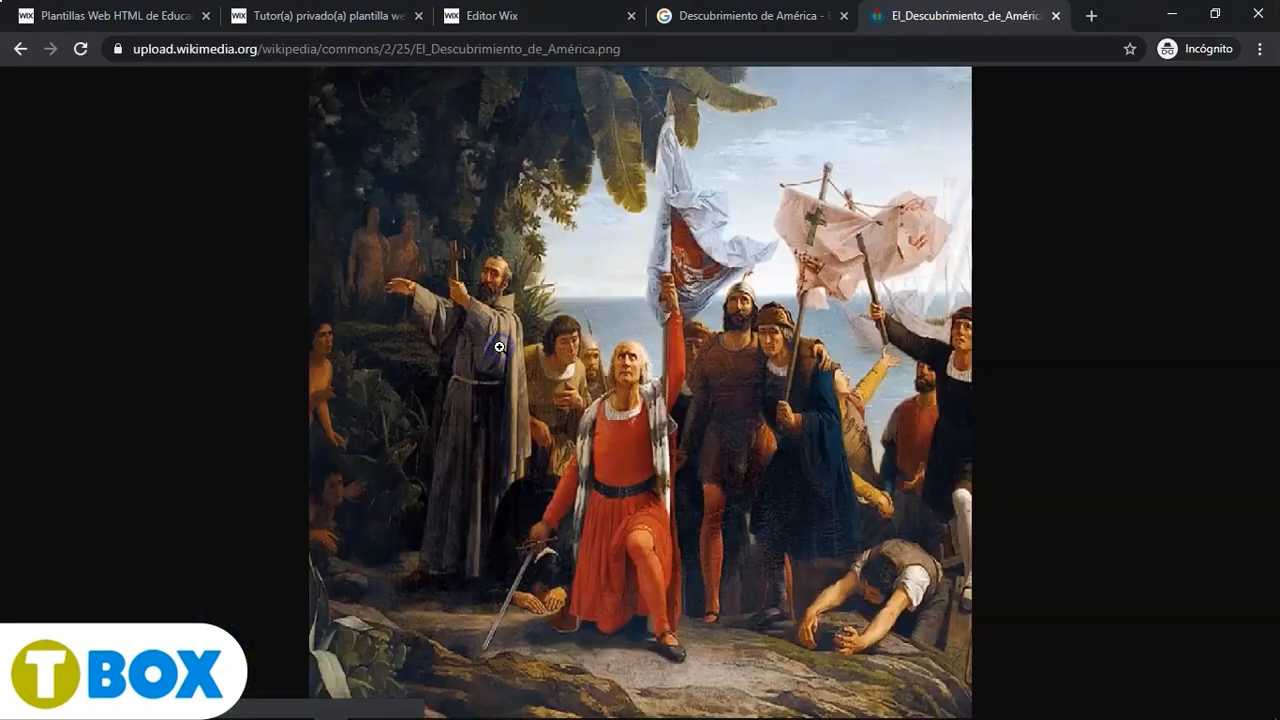
{"action": "right_click", "coordinate": [702, 387]}
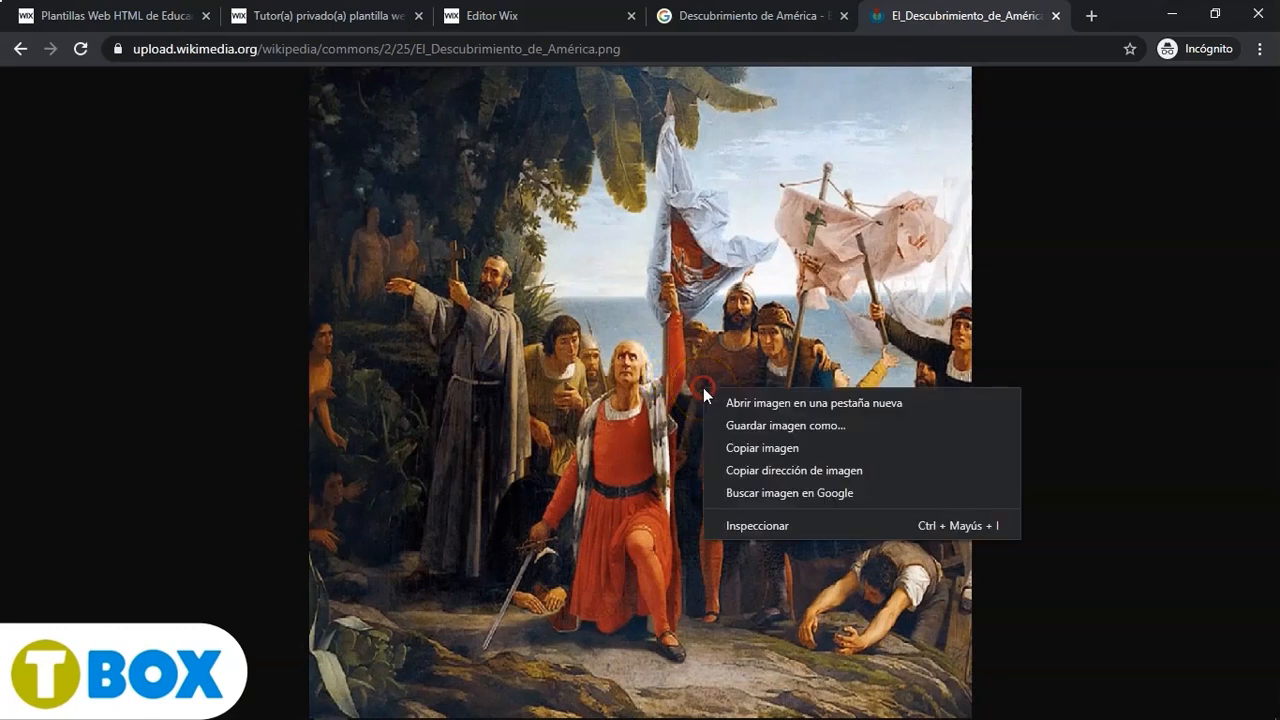
{"action": "left_click", "coordinate": [801, 471]}
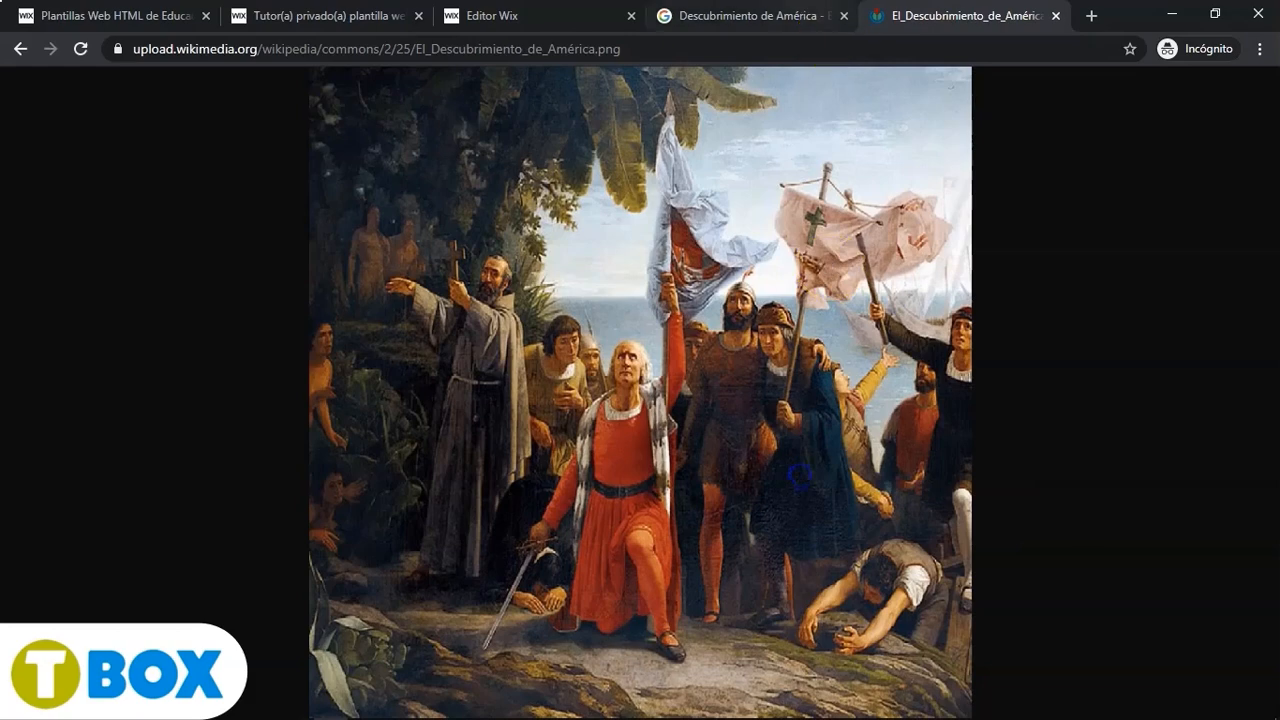
- Import the painting into the Wix media library from the copied image URL
{"action": "left_click", "coordinate": [750, 16]}
{"action": "left_click", "coordinate": [495, 16]}
{"action": "left_click", "coordinate": [585, 474]}
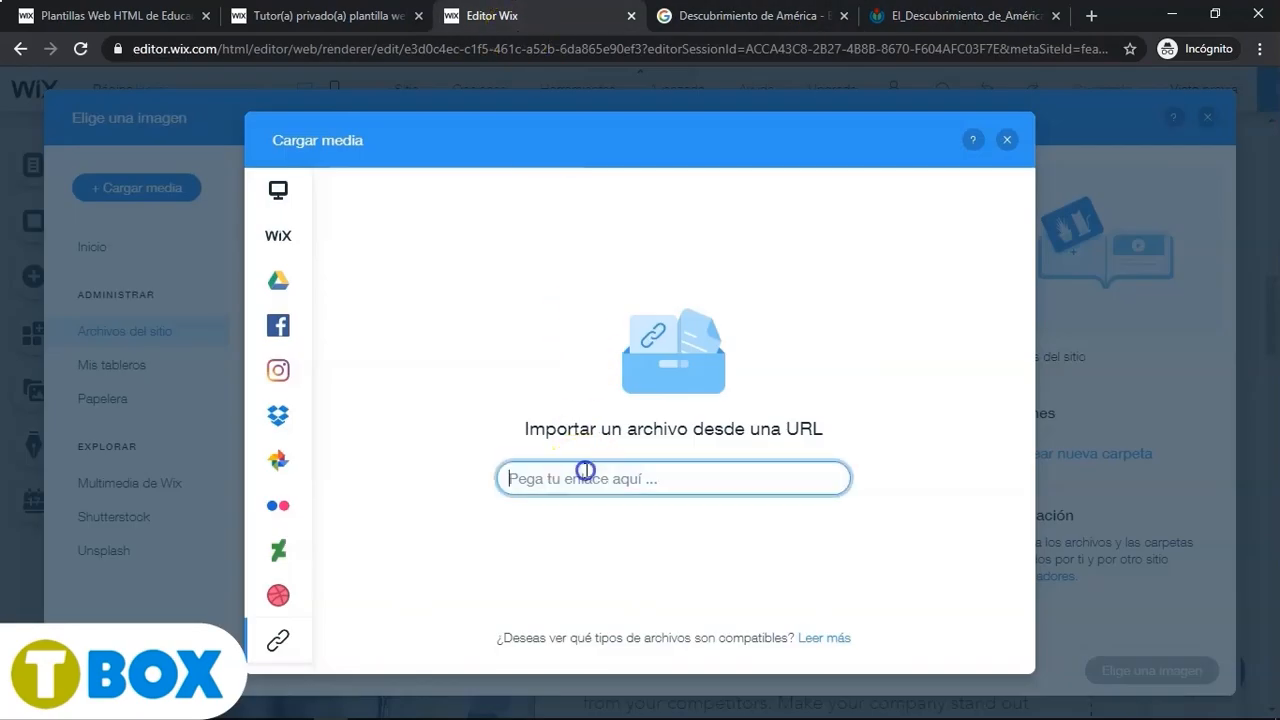
{"action": "key", "text": "ctrl+v"}
{"action": "left_click", "coordinate": [822, 477]}
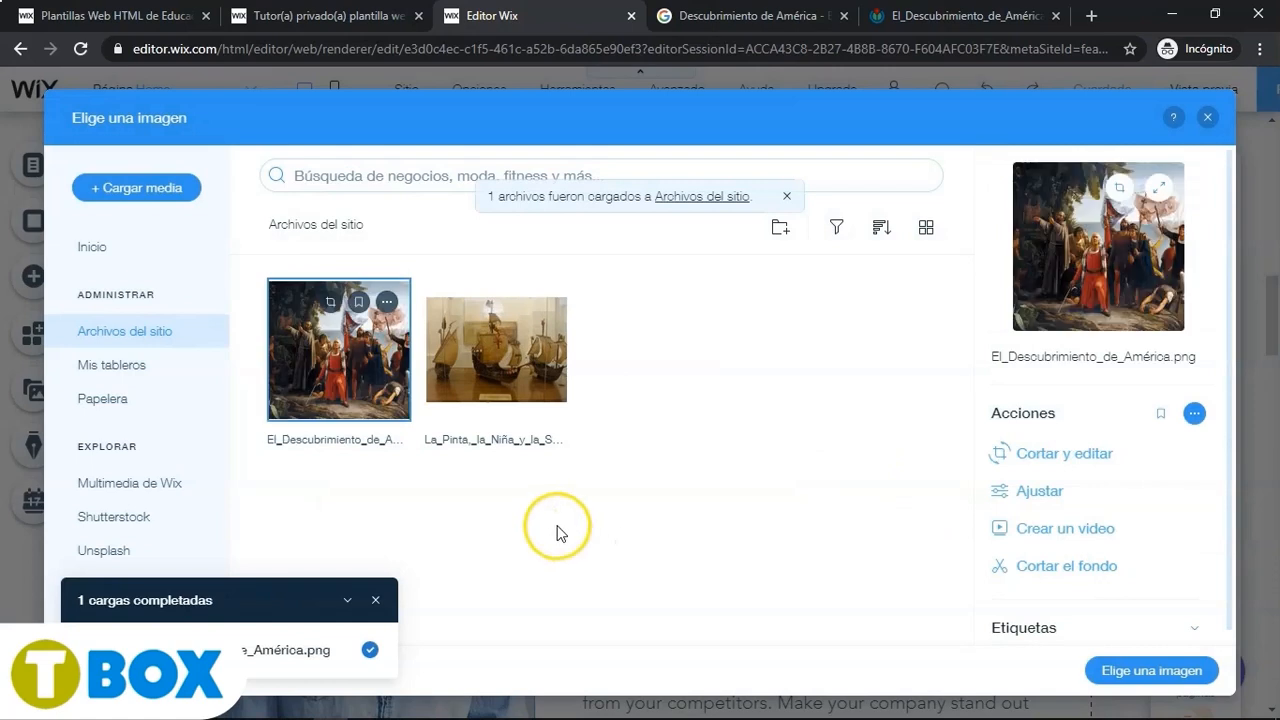
- Crop the uploaded painting to a narrower portrait frame, save it, and set it as the about section's image
{"action": "left_click", "coordinate": [1040, 455]}
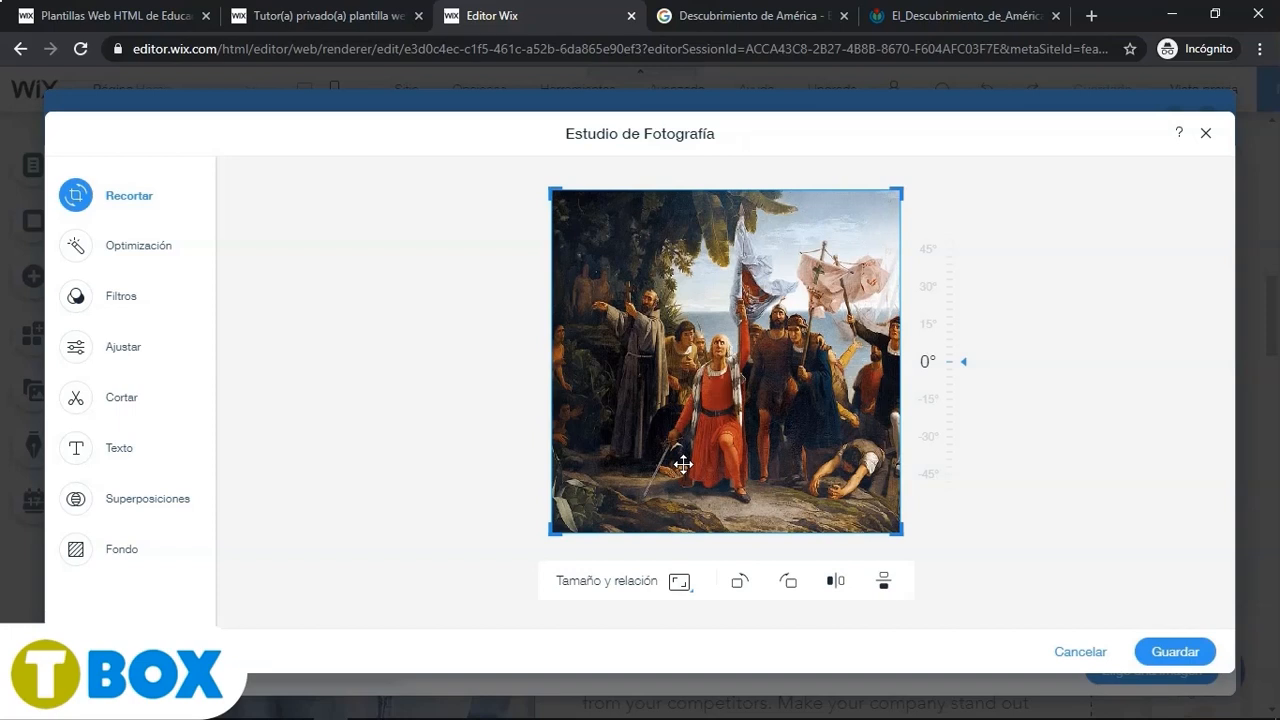
{"action": "left_click_drag", "start_coordinate": [558, 401], "coordinate": [623, 189]}
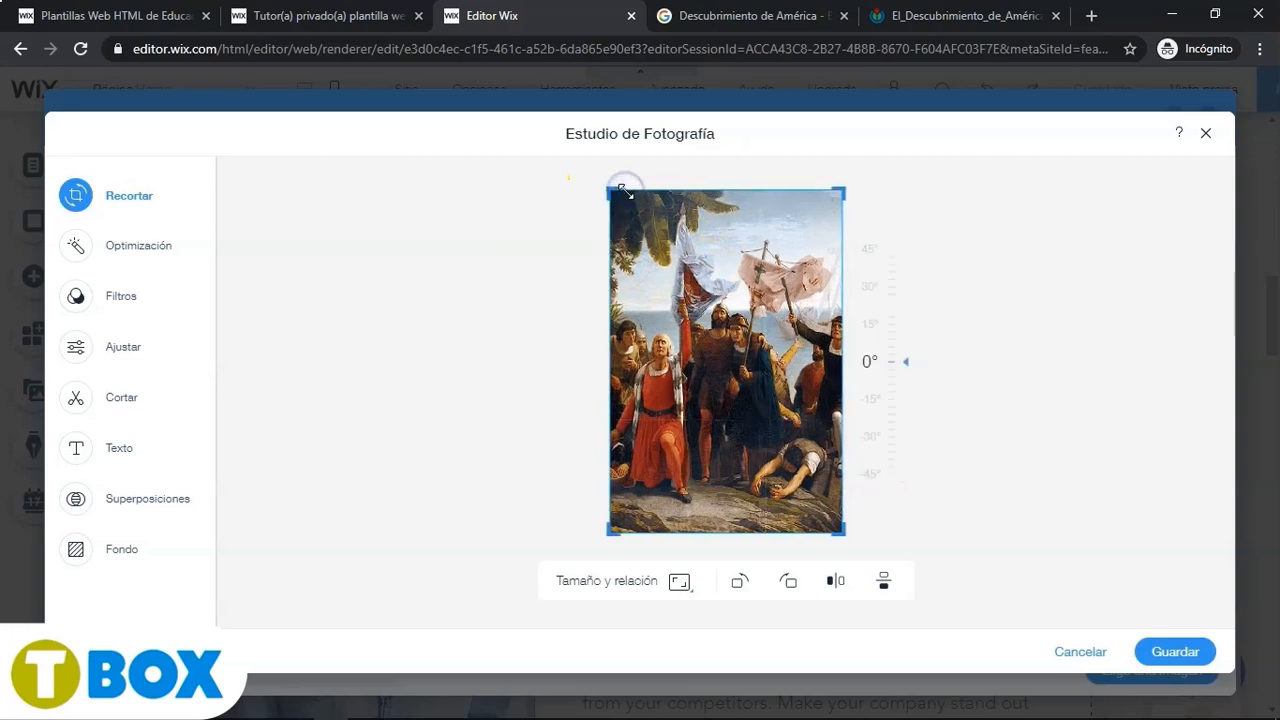
{"action": "left_click_drag", "start_coordinate": [843, 188], "coordinate": [822, 188]}
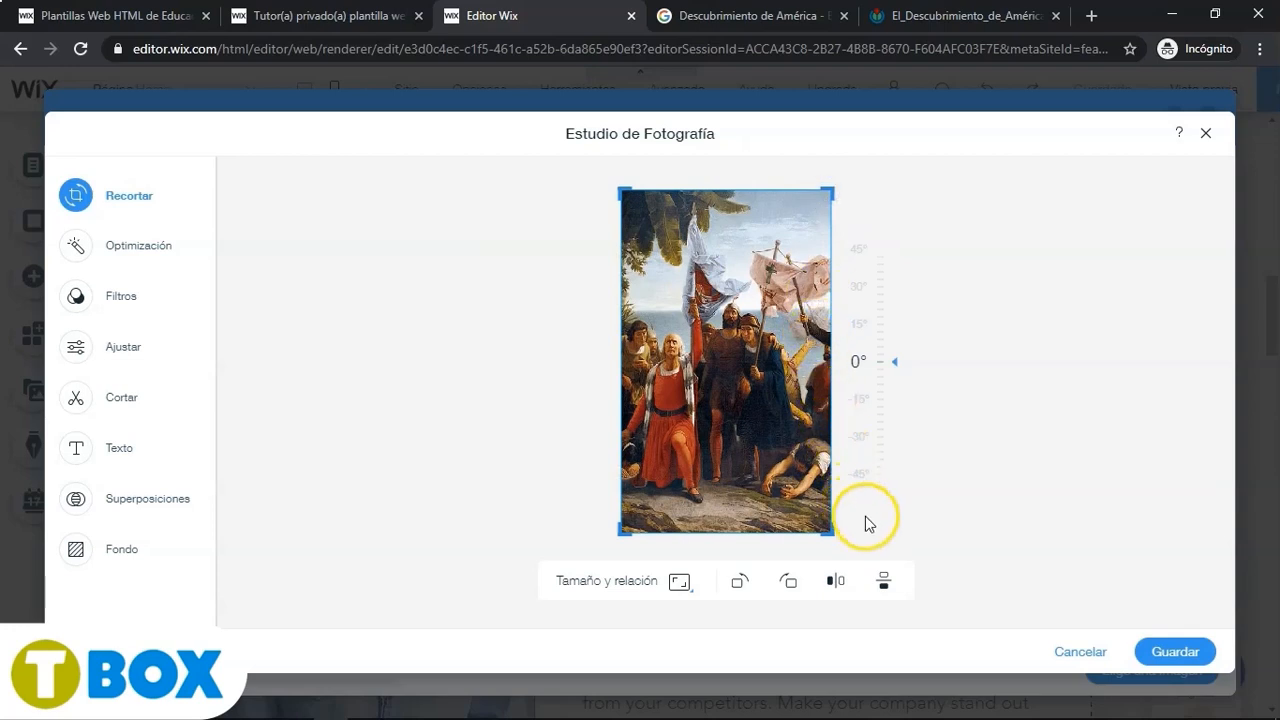
{"action": "left_click", "coordinate": [1184, 651]}
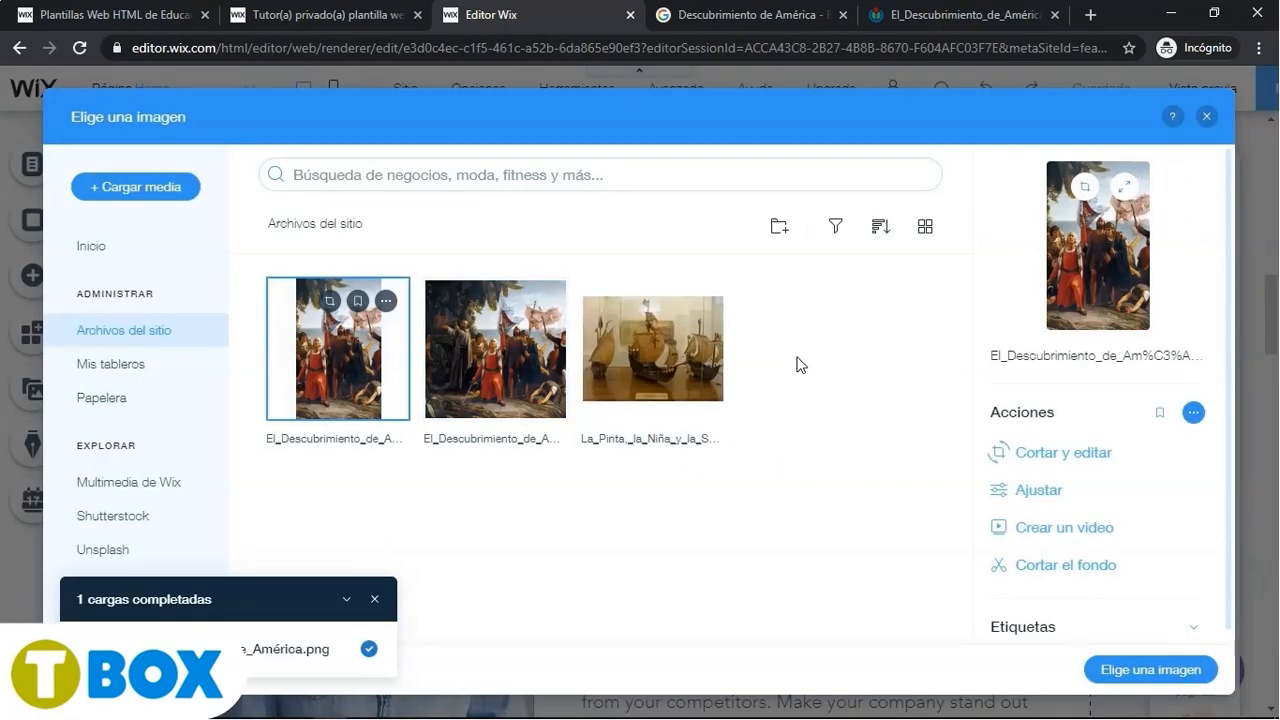
{"action": "left_click", "coordinate": [1158, 672]}
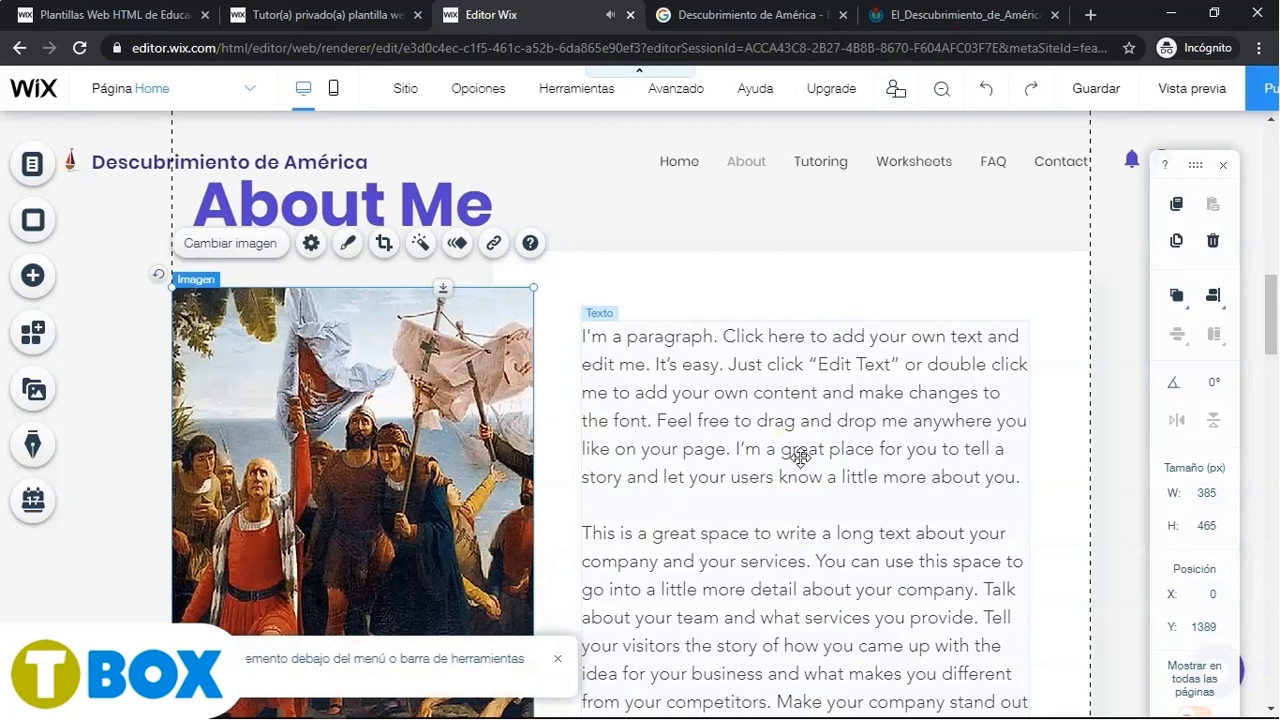
- Paste the Embarcaciones title from the Word document over the About Me heading
{"action": "left_click", "coordinate": [416, 202]}
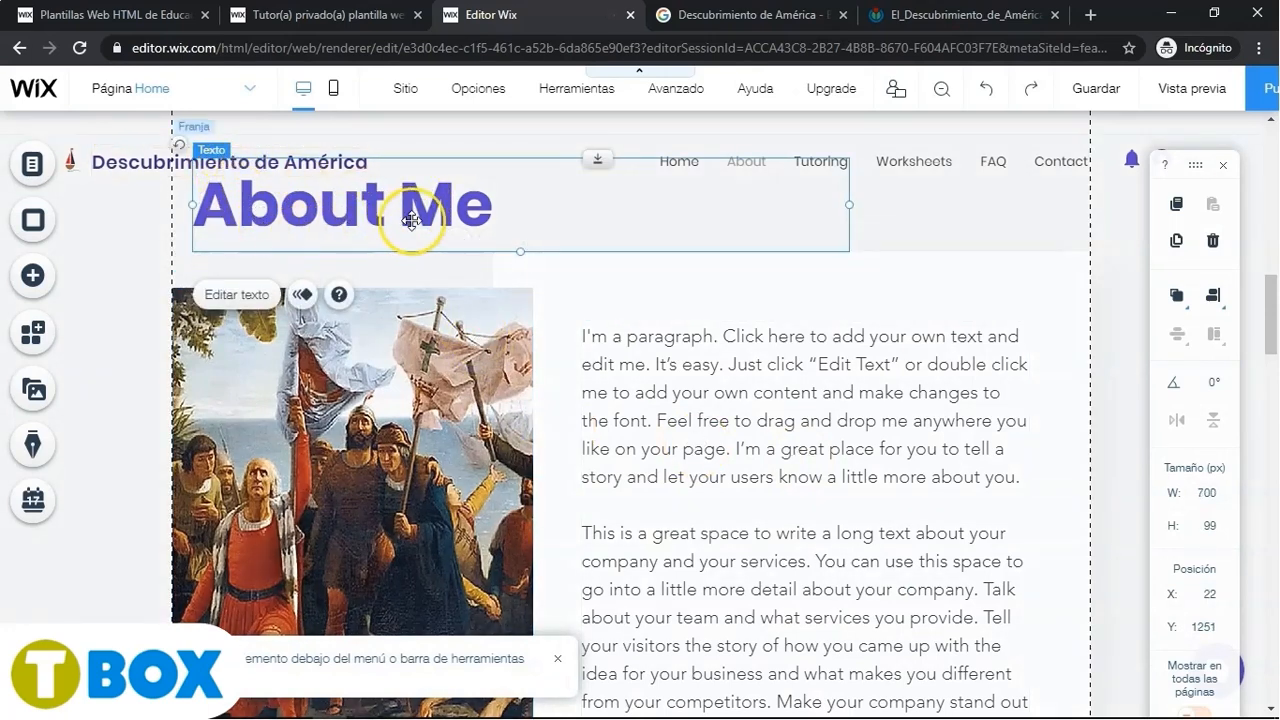
{"action": "left_click", "coordinate": [258, 299]}
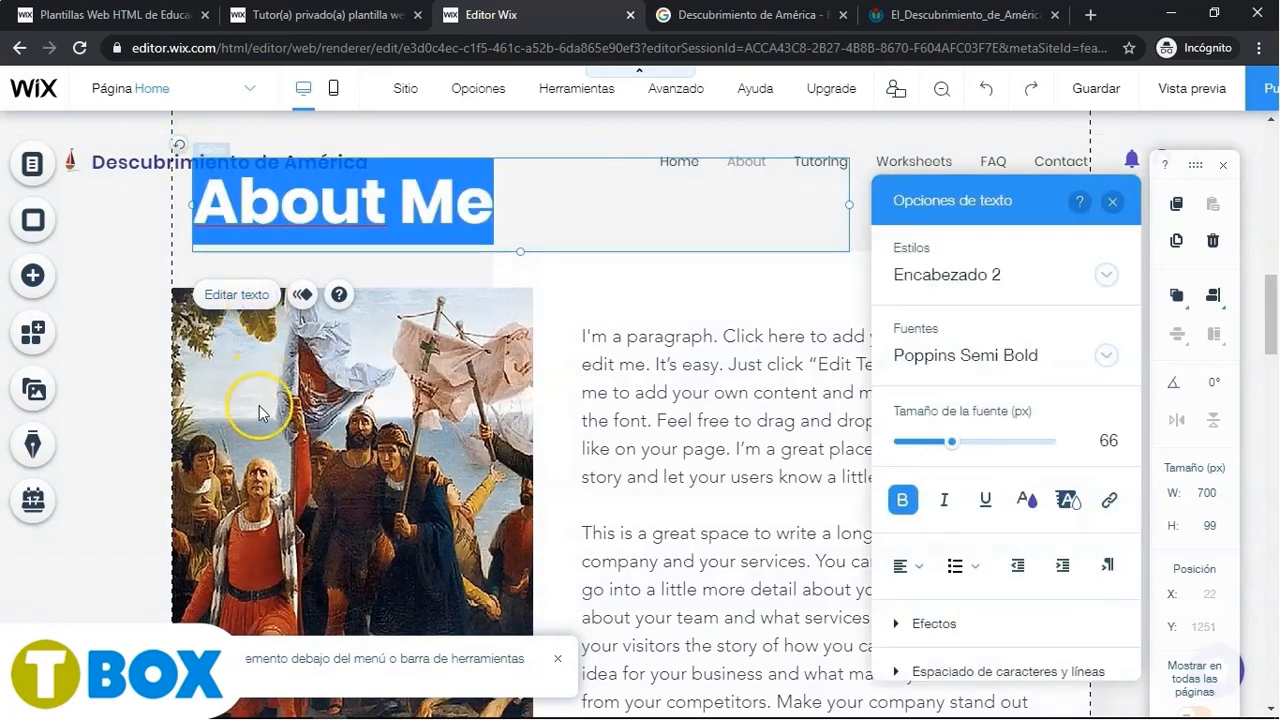
{"action": "key", "text": "alt+Tab"}
{"action": "key", "text": "alt+Tab"}
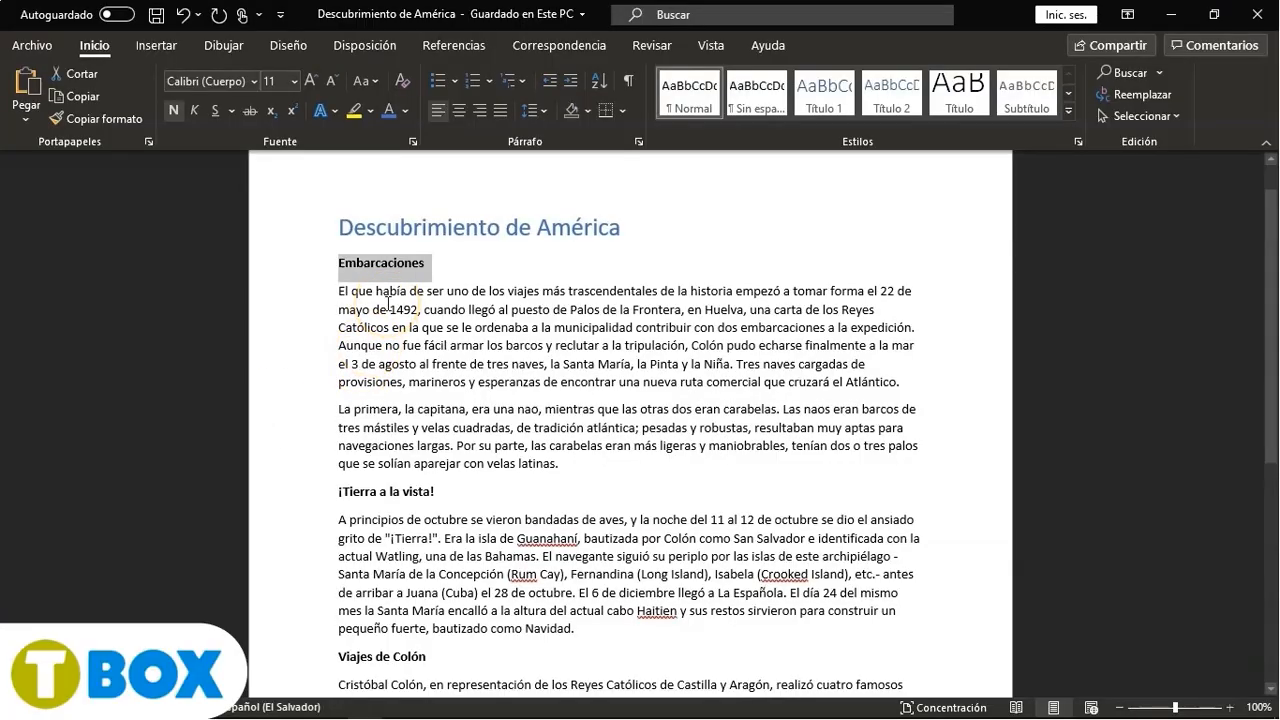
{"action": "key", "text": "alt+Tab"}
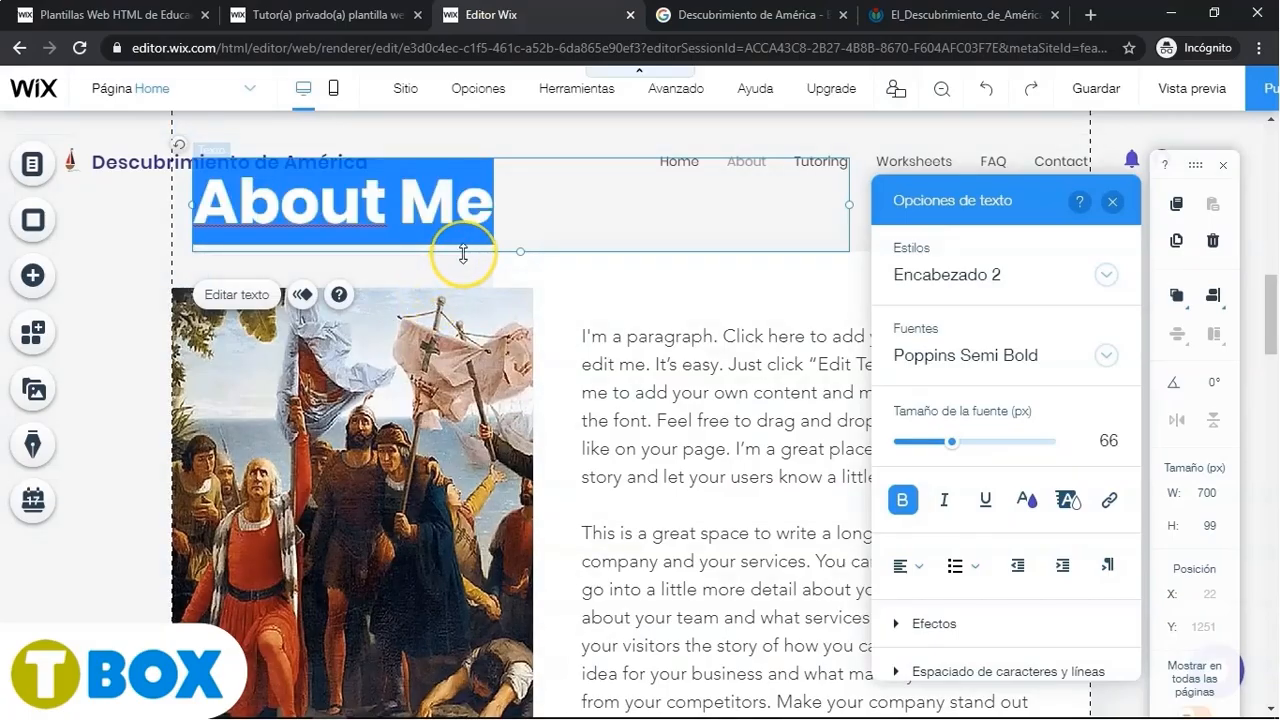
{"action": "type", "text": "Embarcaciones"}
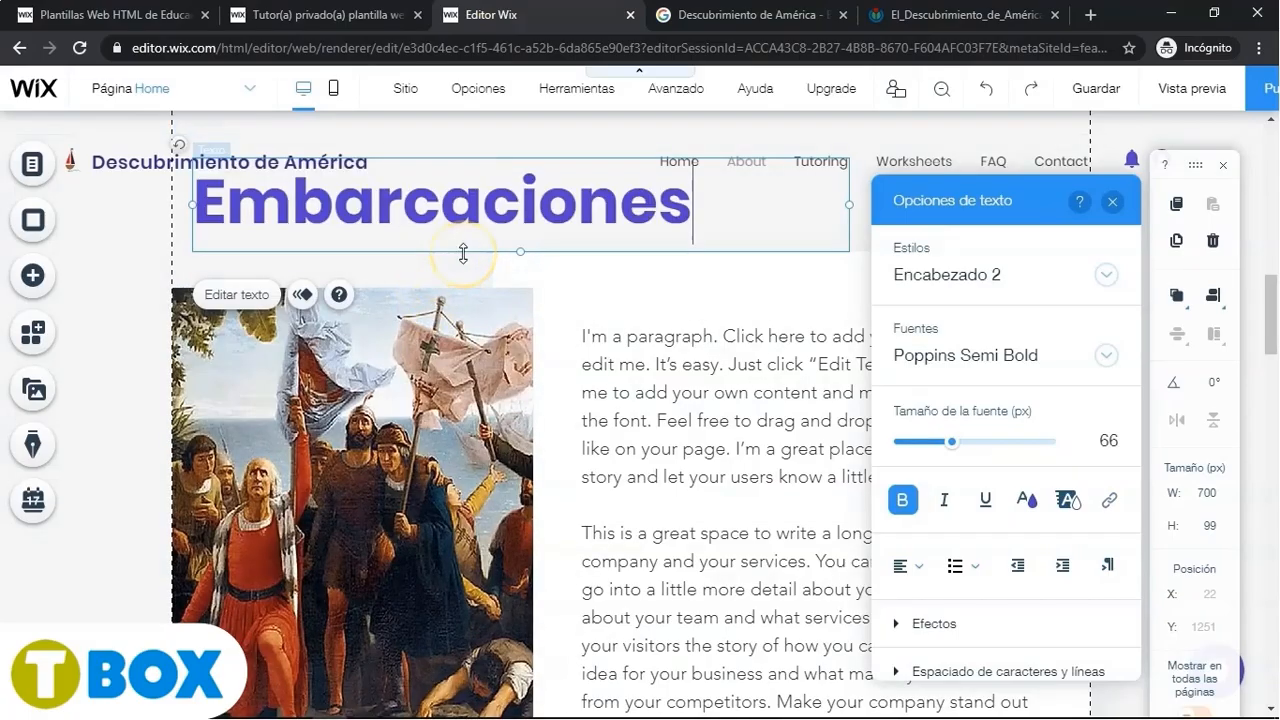
- Replace the placeholder paragraph with the Embarcaciones paragraphs pasted from the Word document
{"action": "left_click", "coordinate": [621, 361]}
{"action": "left_click", "coordinate": [622, 276]}
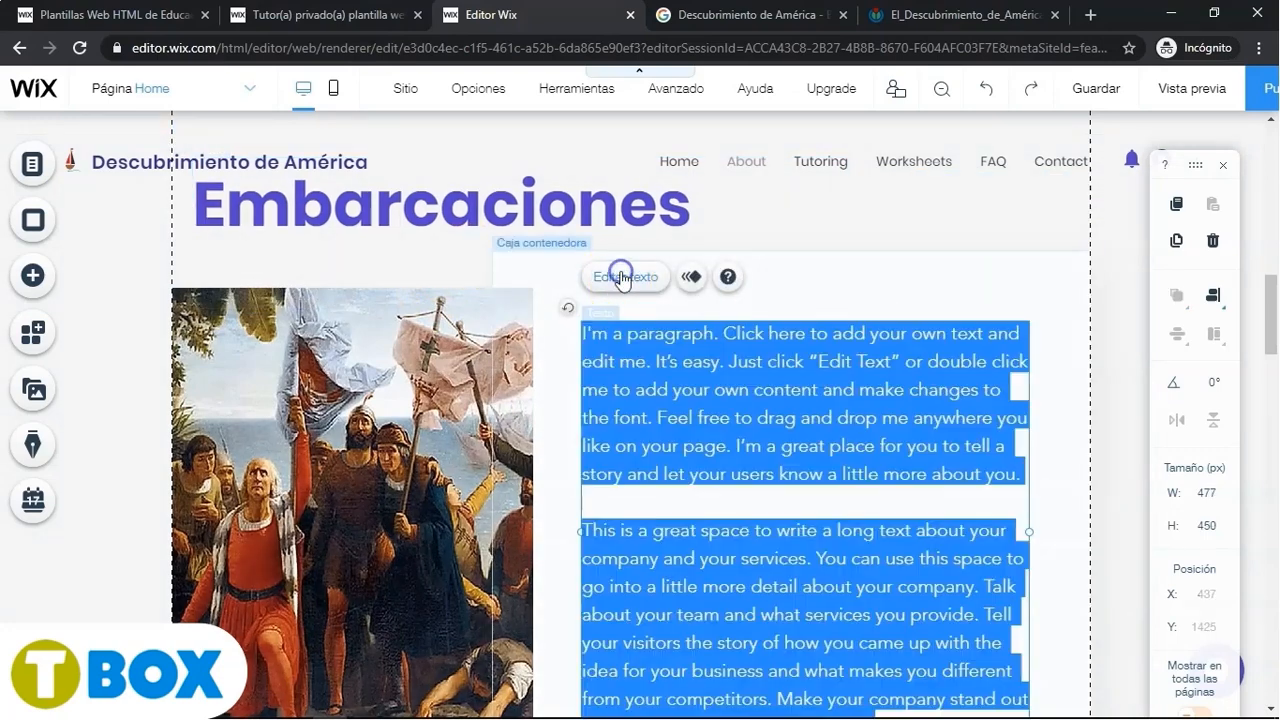
{"action": "key", "text": "alt+Tab"}
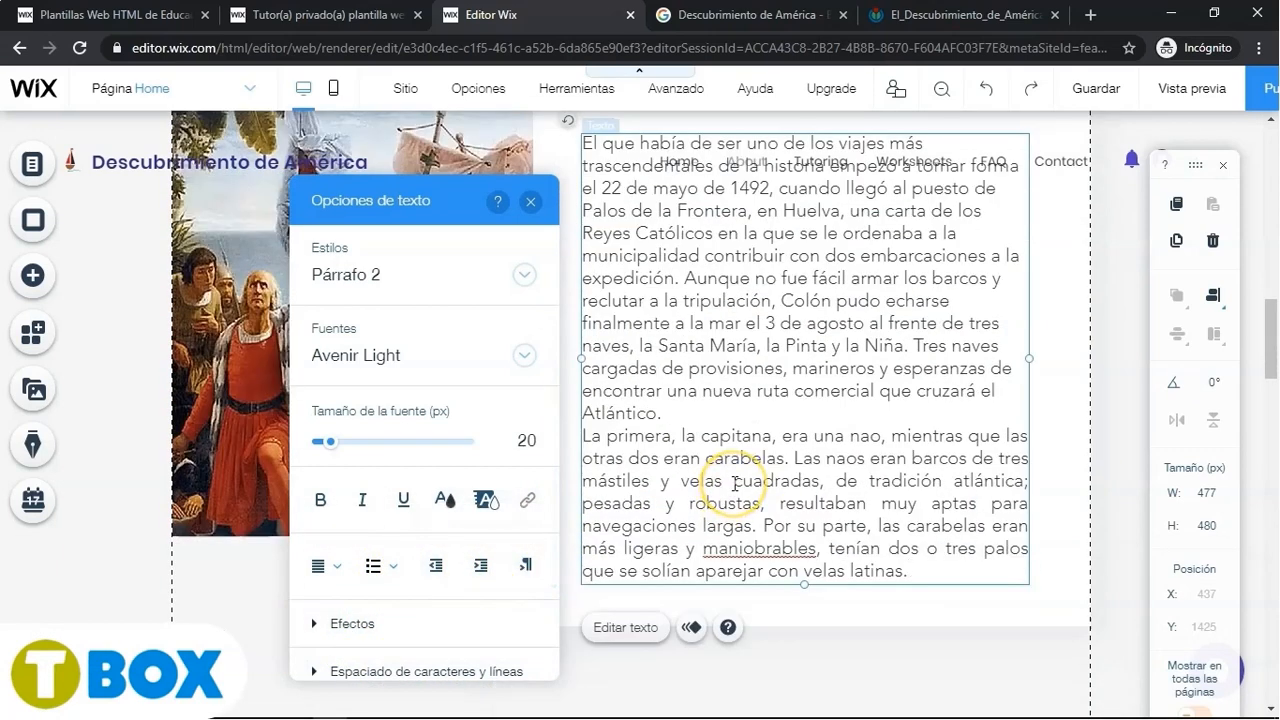
{"action": "mouse_move", "coordinate": [822, 483]}
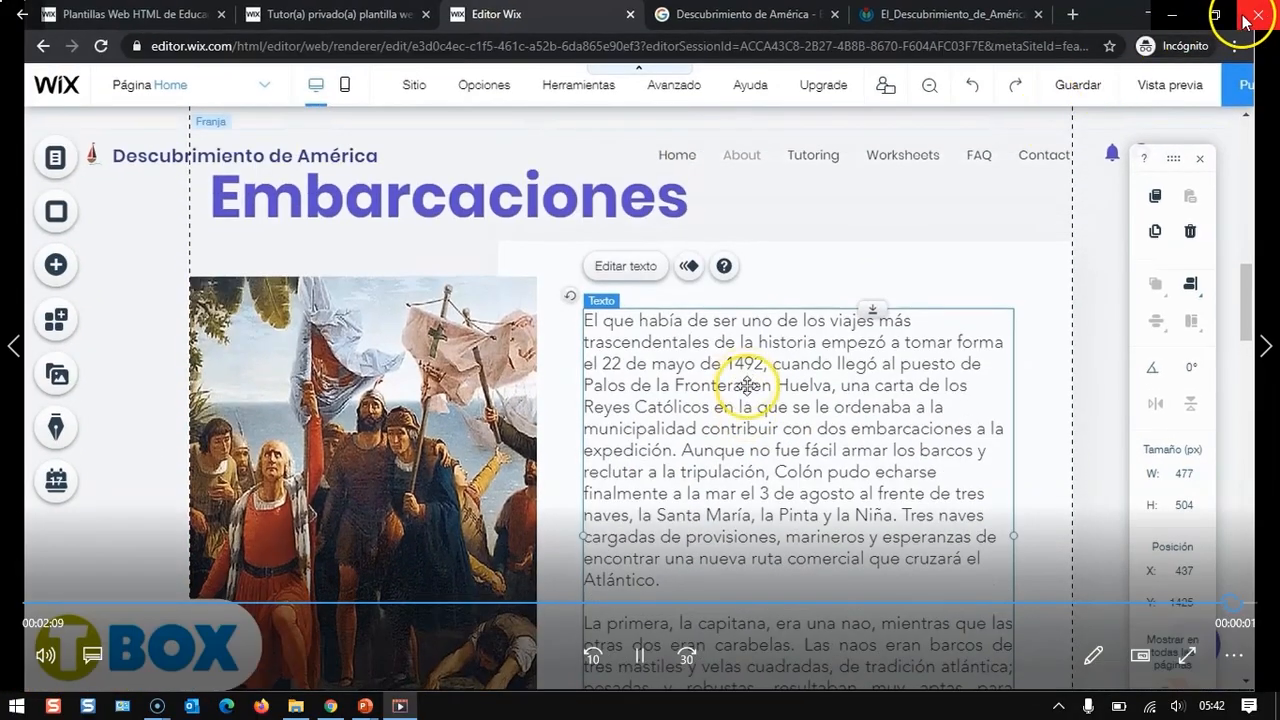
{"action": "left_click", "coordinate": [1256, 12]}
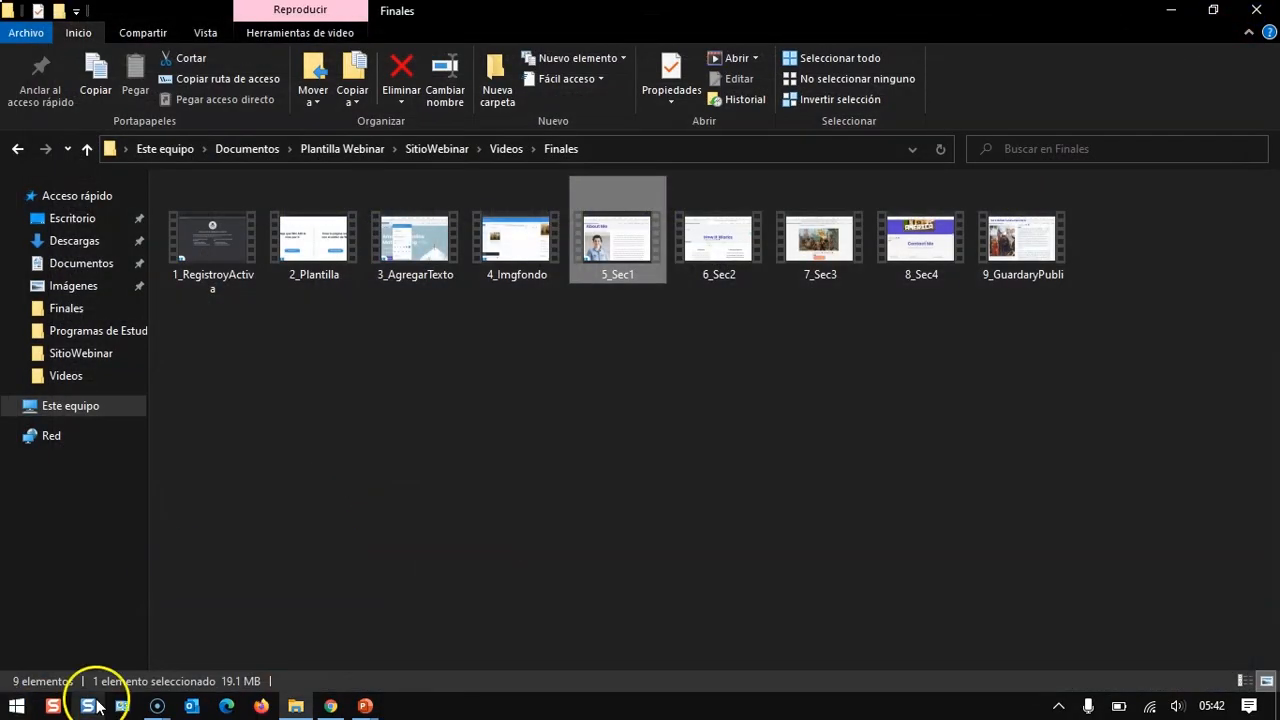
{"action": "left_click", "coordinate": [157, 705]}
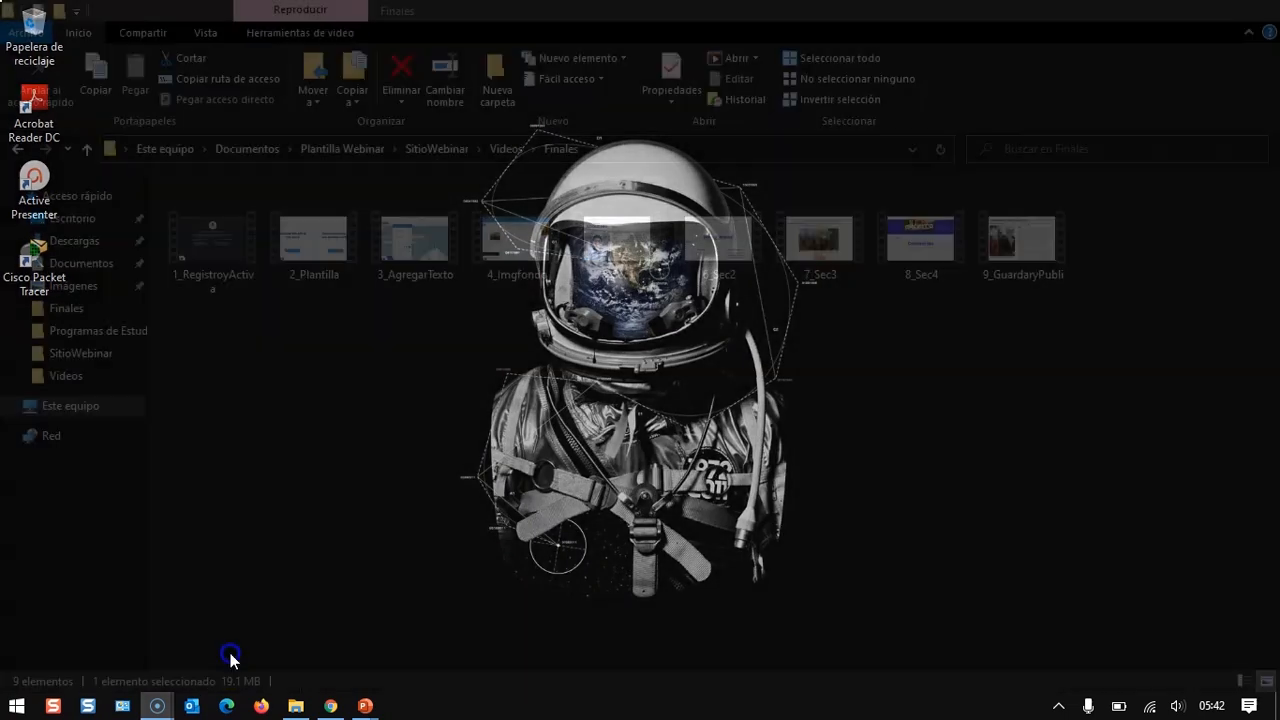
{"action": "left_click", "coordinate": [228, 653]}
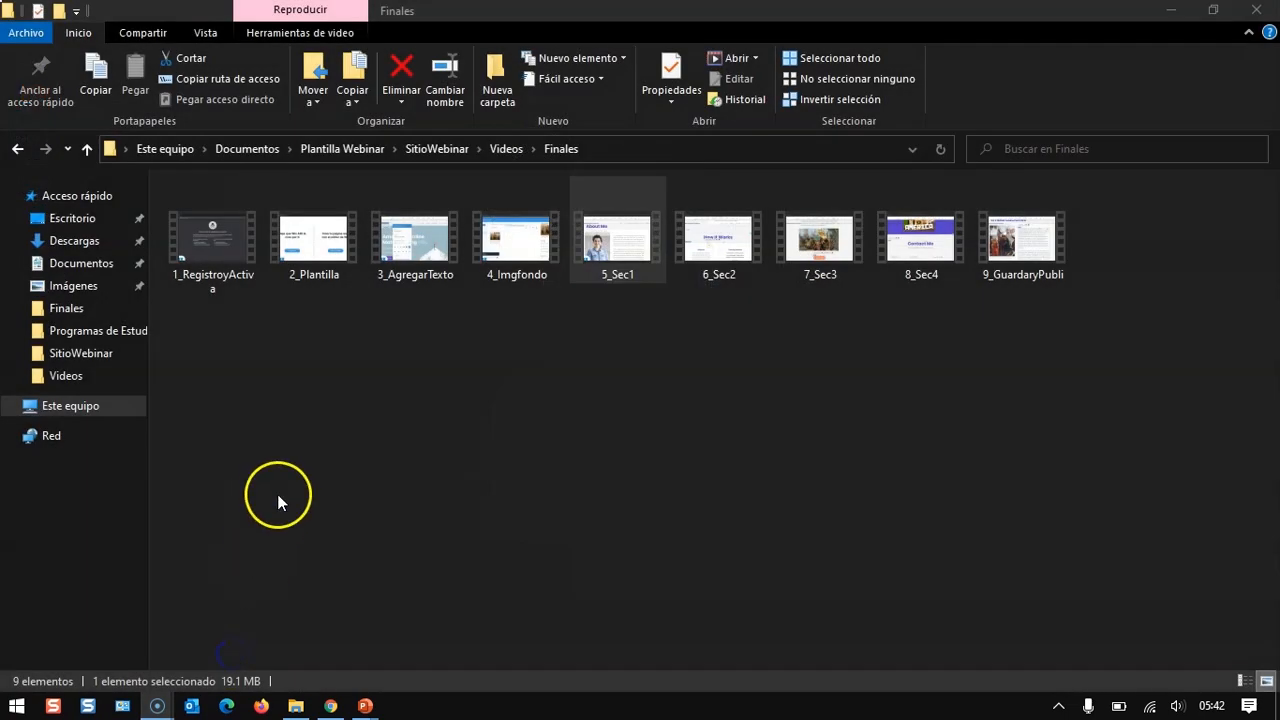
{"action": "double_click", "coordinate": [717, 237]}
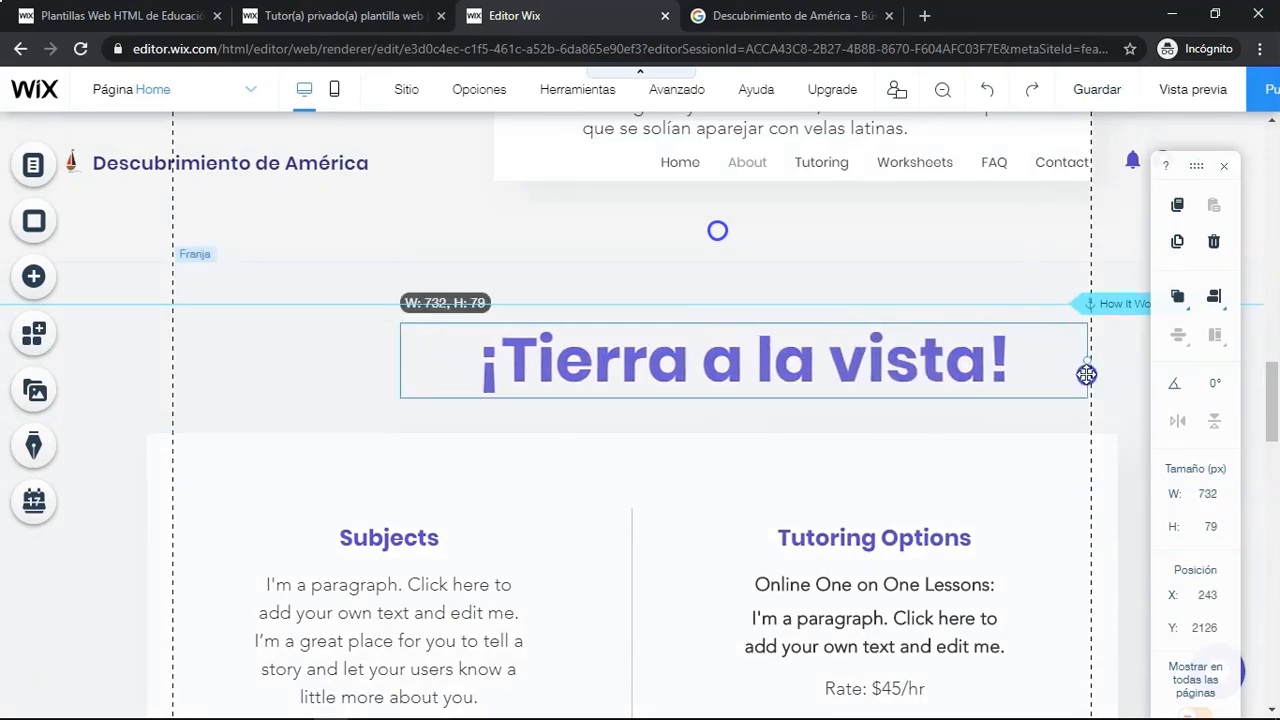
- Stretch the ¡Tierra a la vista! heading to the full section width and delete the Subjects and Tutoring Options box below it
{"action": "left_click_drag", "start_coordinate": [339, 361], "coordinate": [174, 360]}
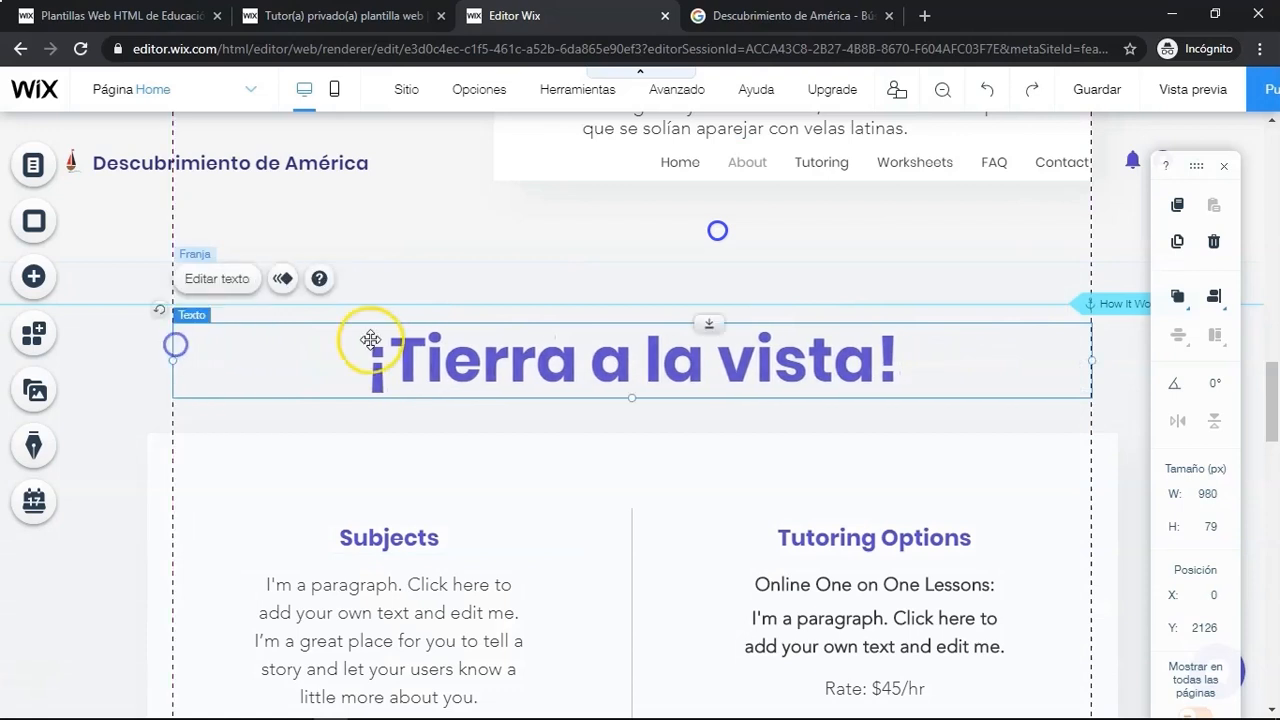
{"action": "left_click", "coordinate": [507, 431]}
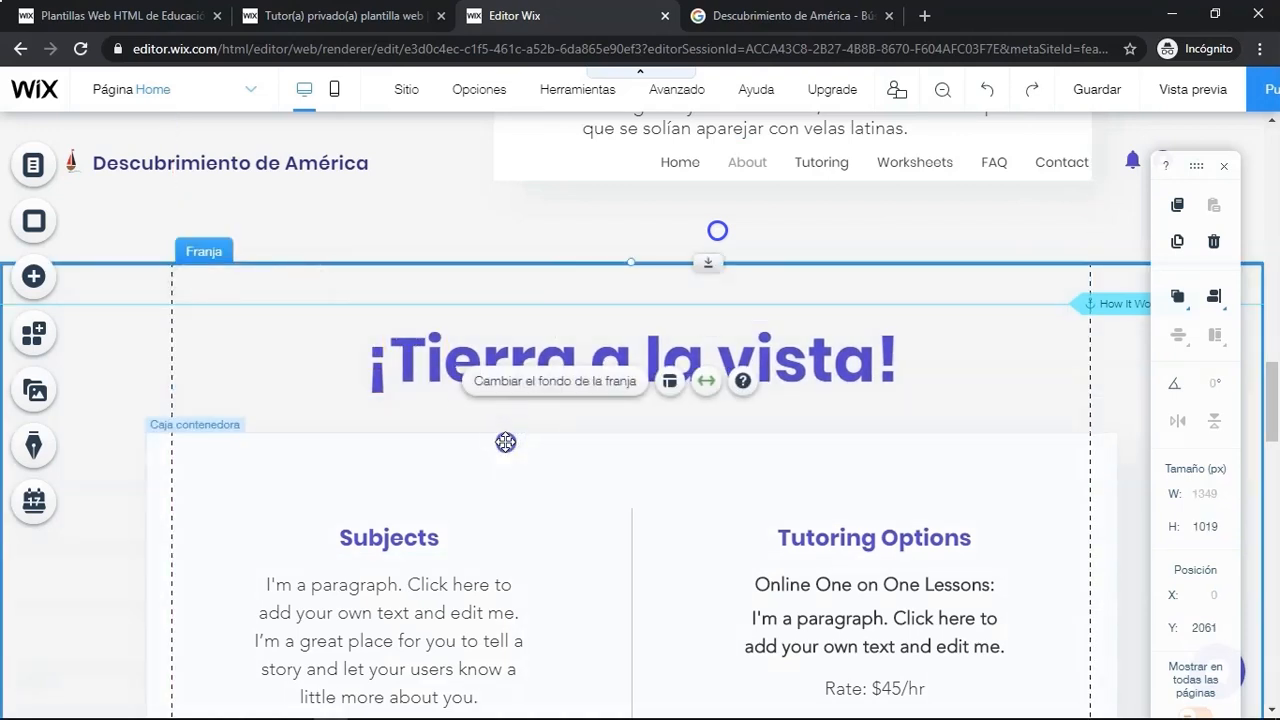
{"action": "left_click", "coordinate": [507, 436]}
{"action": "left_click", "coordinate": [1214, 243]}
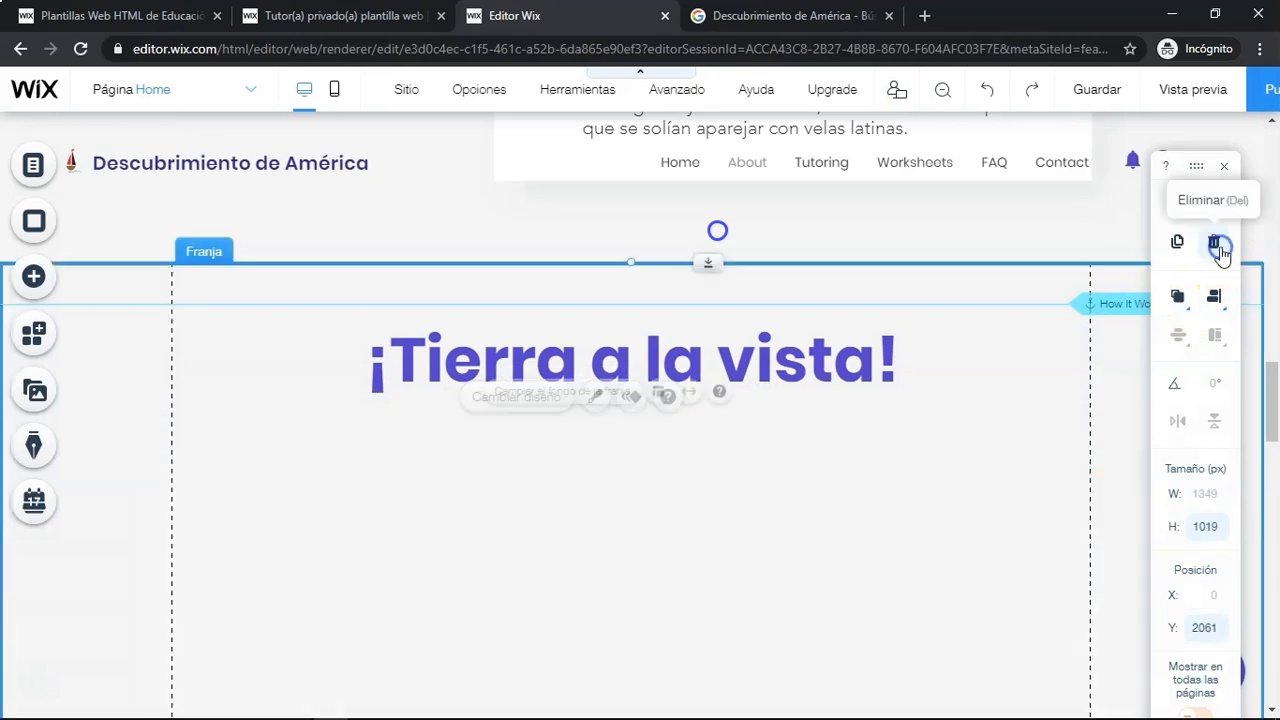
- Add a Bree-style paragraph text box below the ¡Tierra a la vista! heading
{"action": "left_click", "coordinate": [42, 284]}
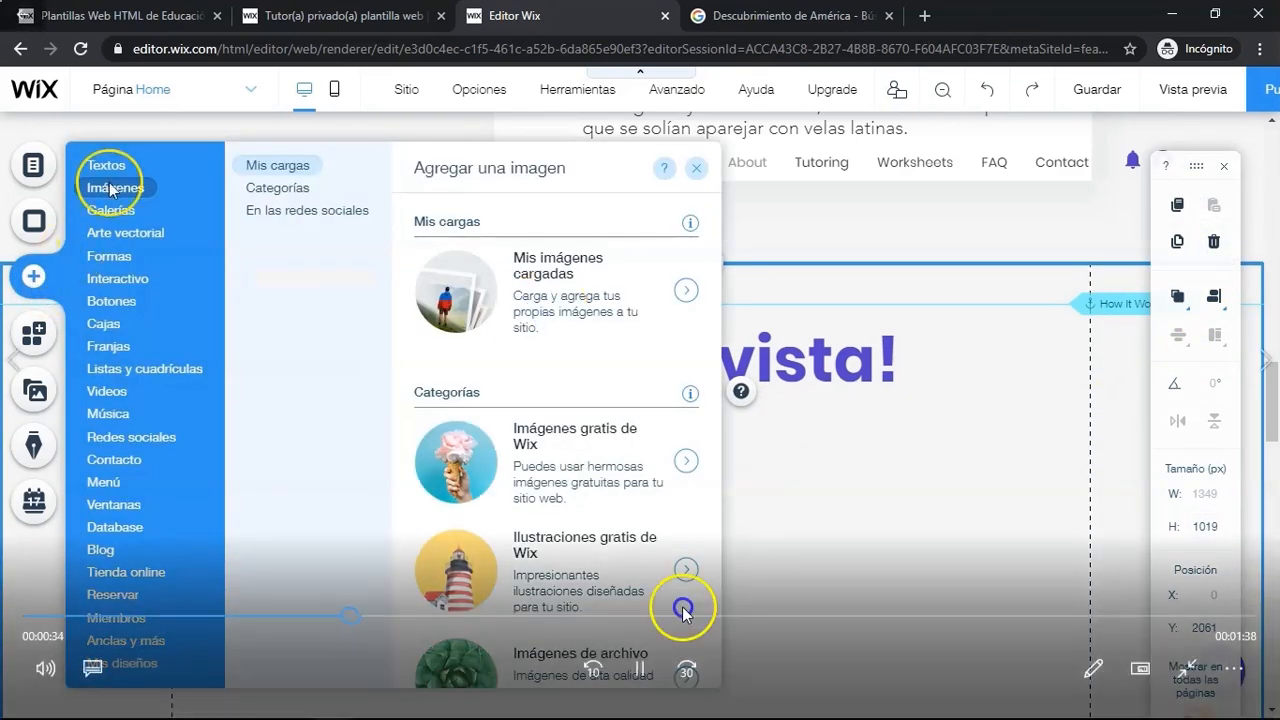
{"action": "left_click_drag", "start_coordinate": [331, 620], "coordinate": [310, 614]}
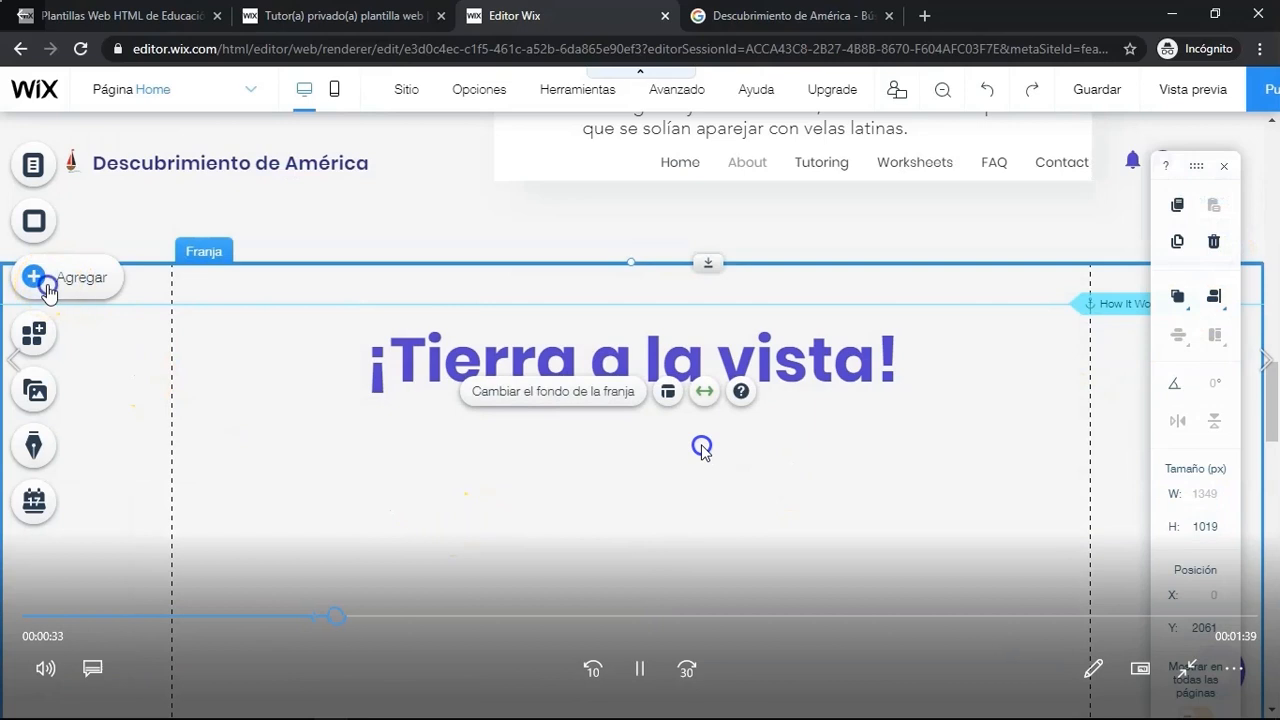
{"action": "left_click", "coordinate": [105, 165]}
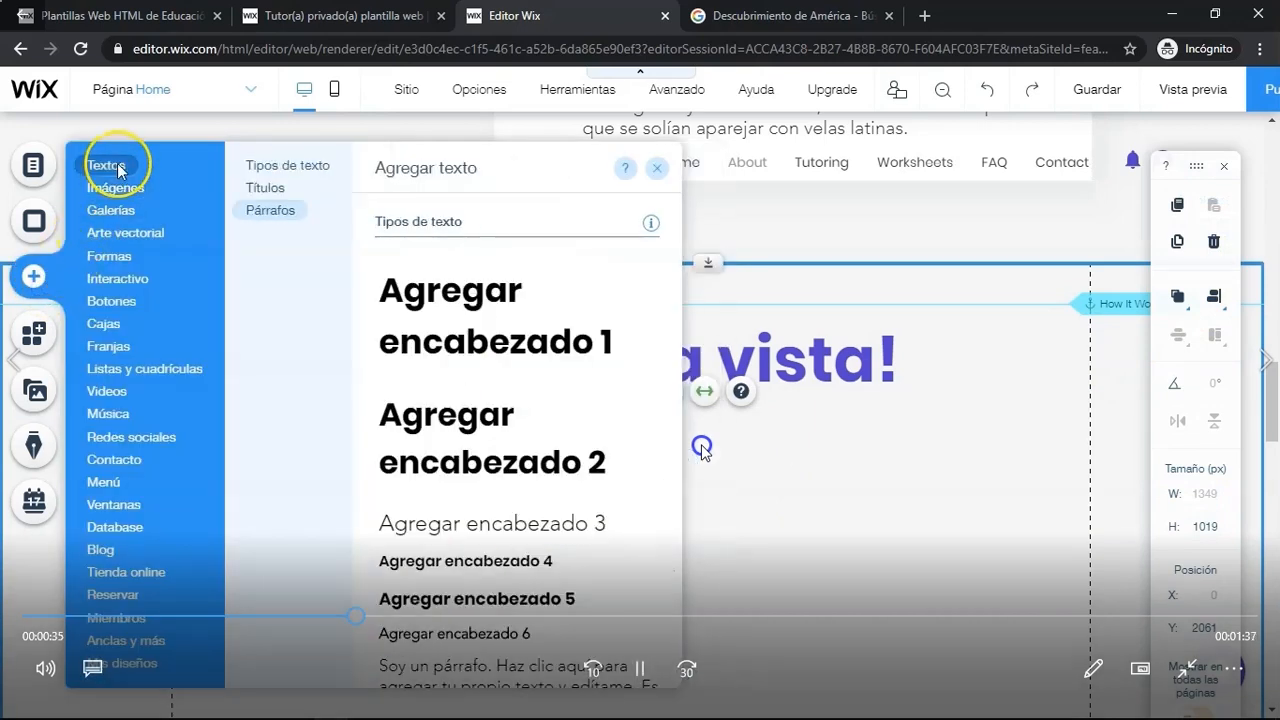
{"action": "left_click", "coordinate": [270, 212]}
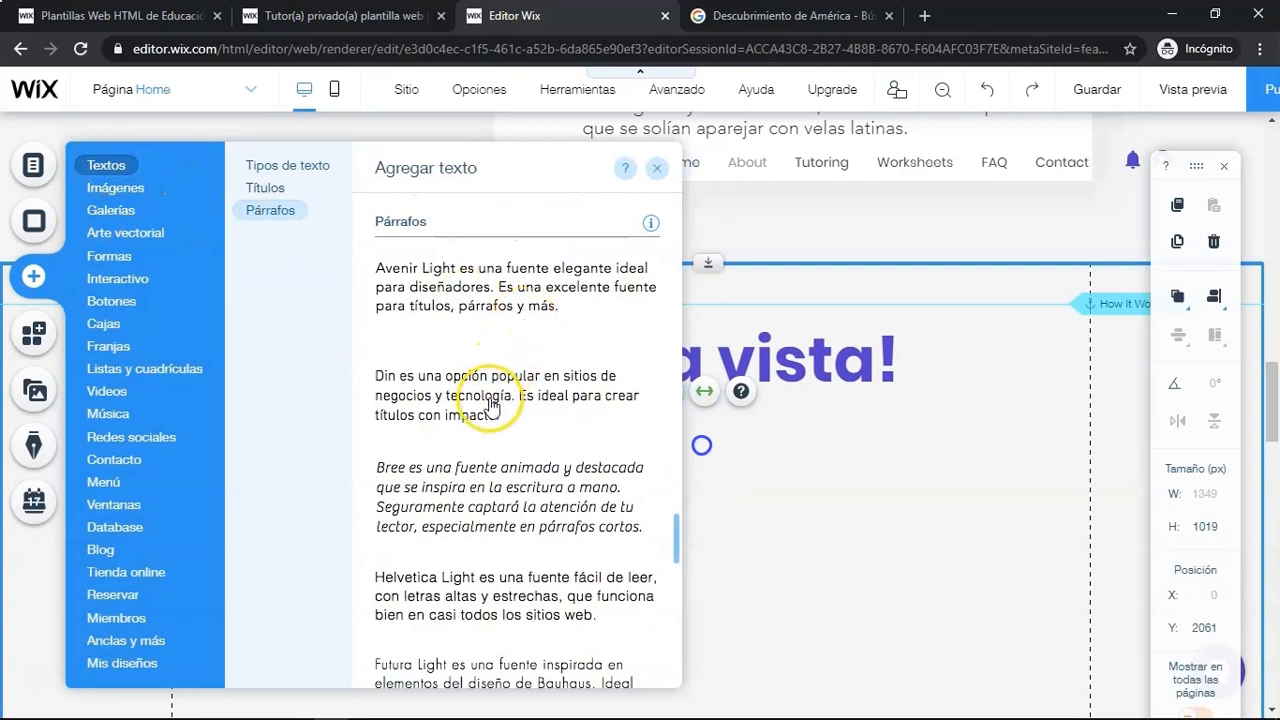
{"action": "left_click", "coordinate": [472, 493]}
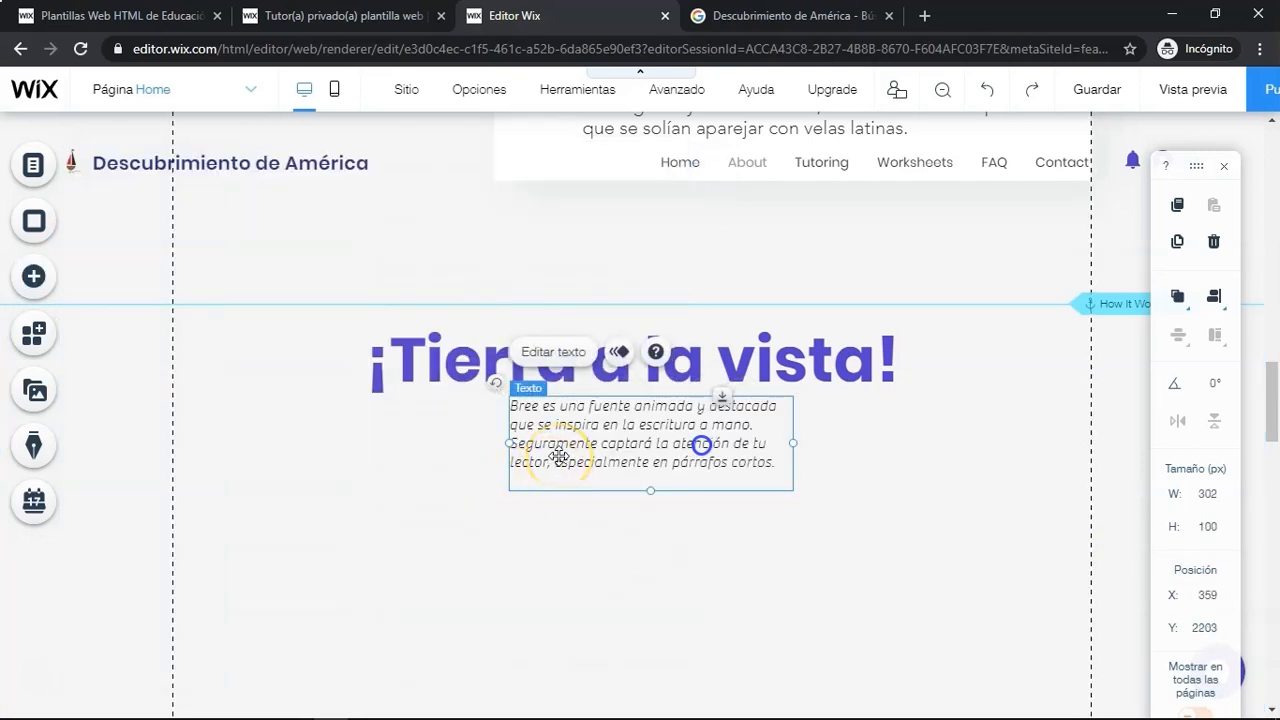
- Widen the new paragraph box so it spans the full width of the ¡Tierra a la vista! heading, about 562 px
{"action": "left_click_drag", "start_coordinate": [510, 443], "coordinate": [370, 458]}
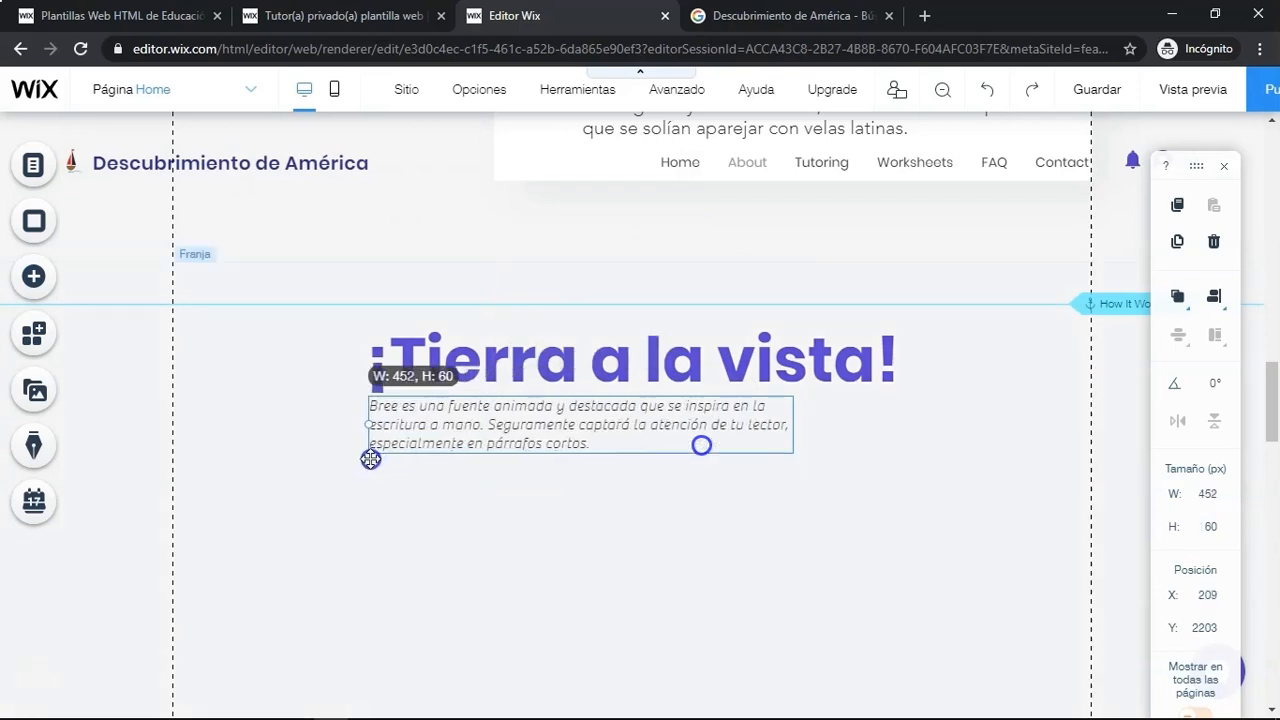
{"action": "left_click_drag", "start_coordinate": [791, 424], "coordinate": [897, 429]}
{"action": "left_click", "coordinate": [700, 471]}
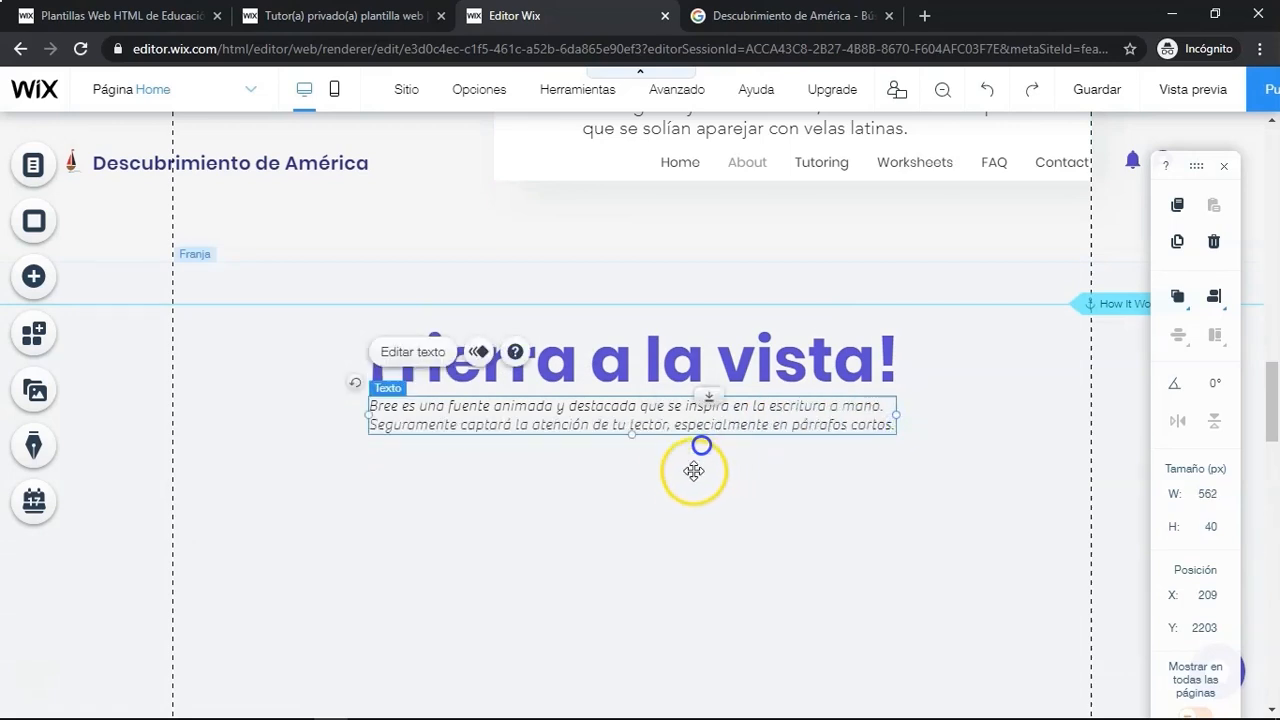
- Replace the placeholder paragraph with the ¡Tierra a la vista! paragraph copied from the Word document
{"action": "left_click", "coordinate": [424, 350]}
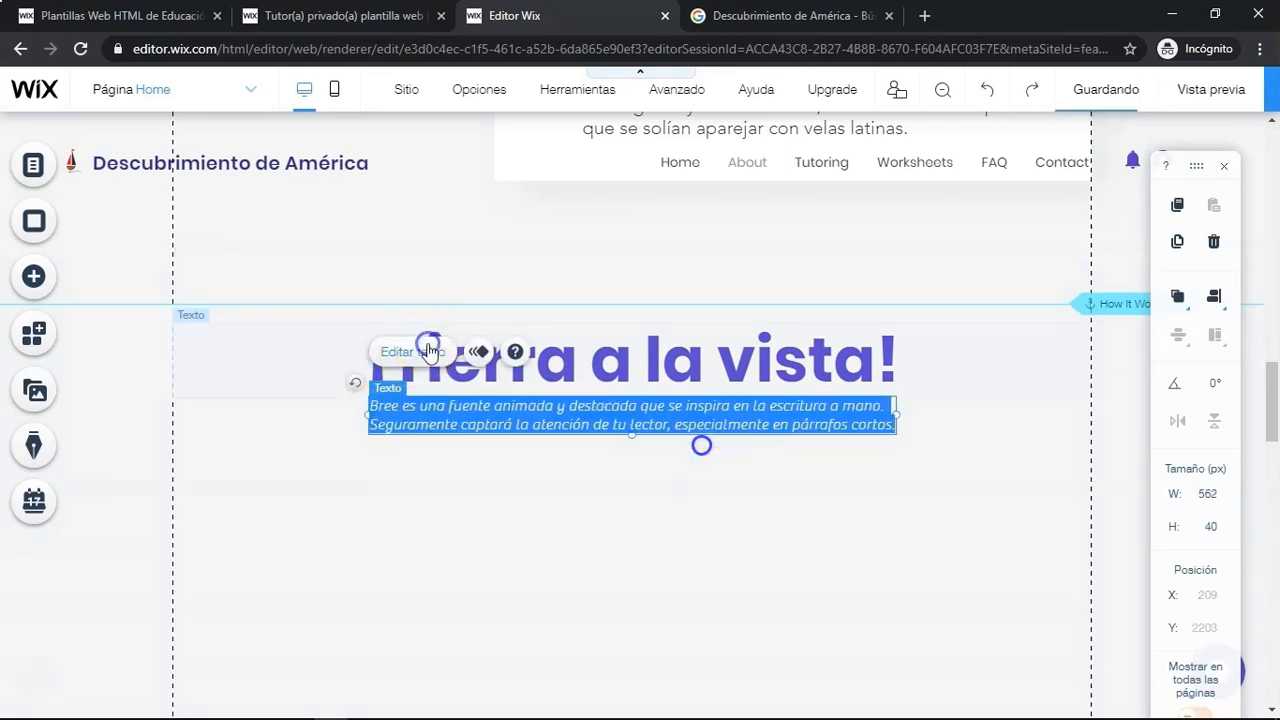
{"action": "key", "text": "alt+Tab"}
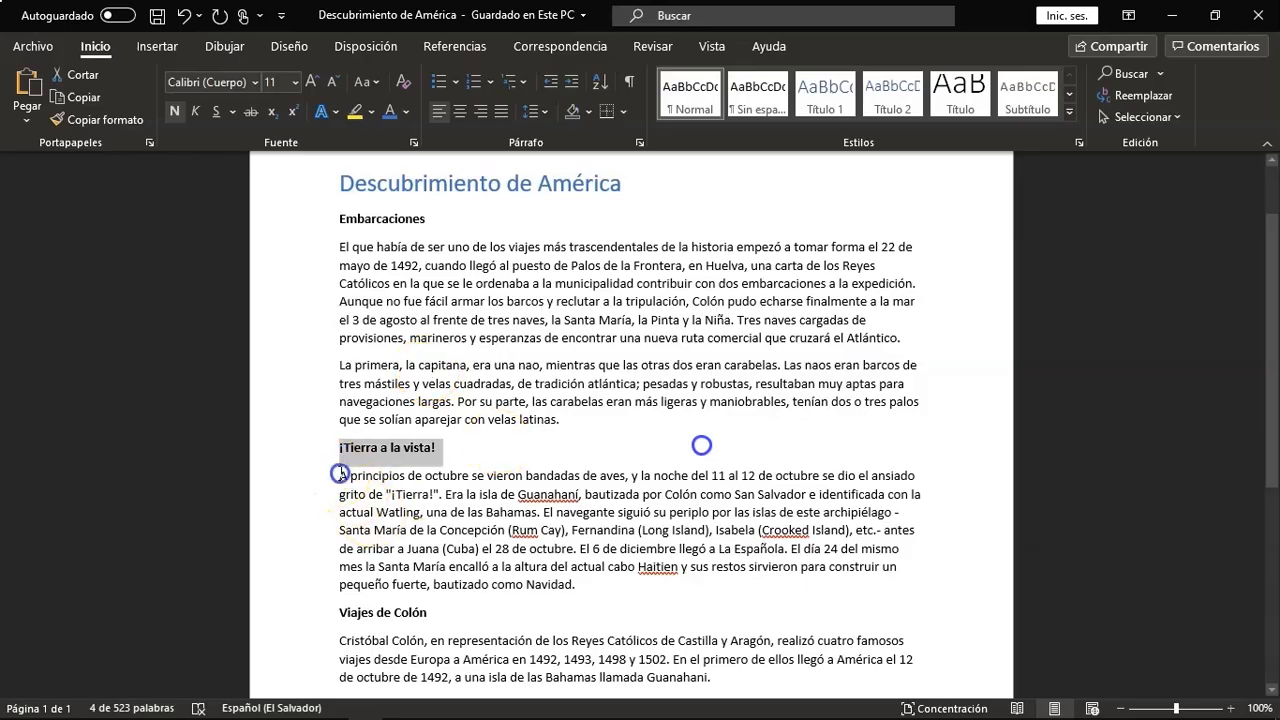
{"action": "left_click_drag", "start_coordinate": [340, 473], "coordinate": [572, 580]}
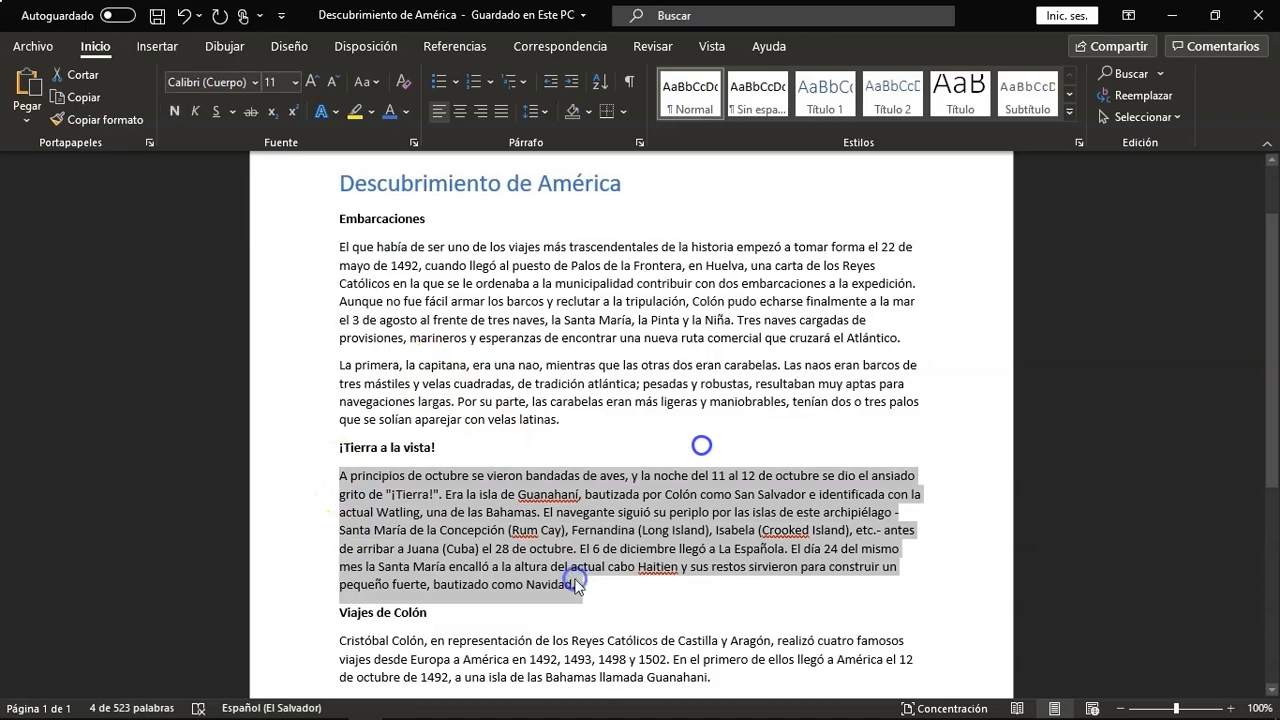
{"action": "key", "text": "alt+Tab"}
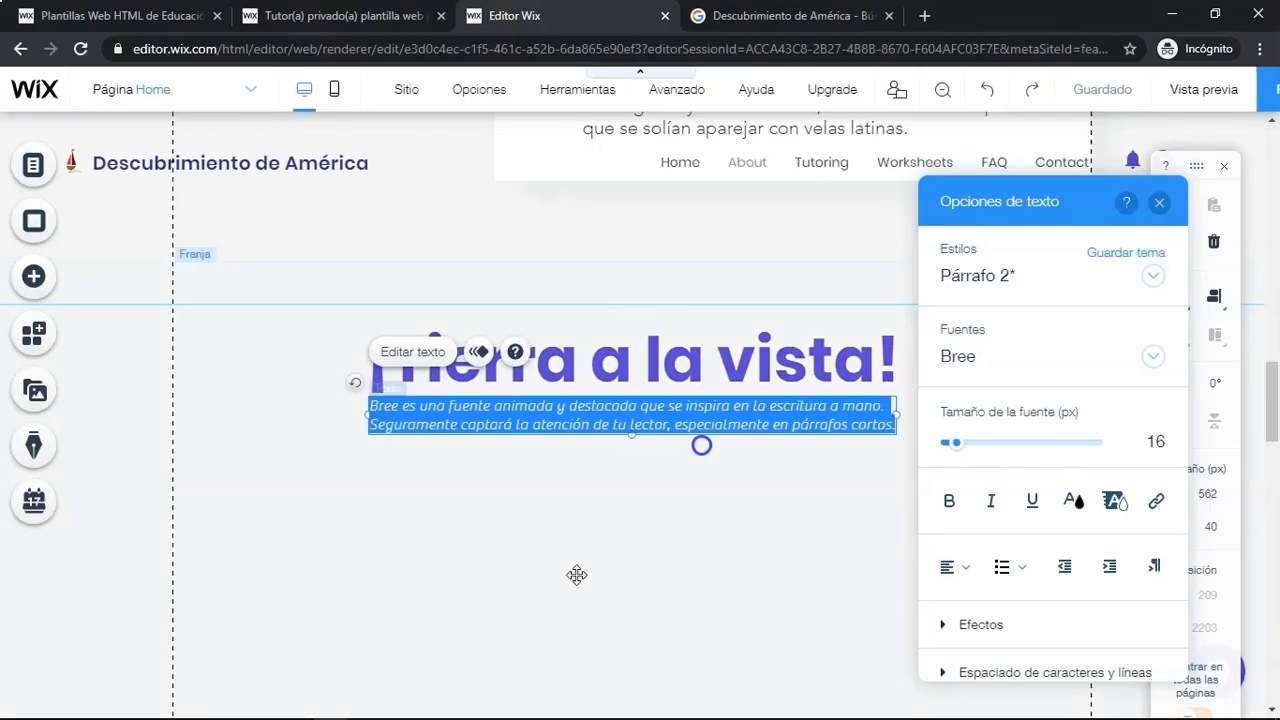
{"action": "type", "text": "A principios de octubre se vieron bandadas de aves, y la noche del 11 al 12 de octubre se dio el ansiado grito de \"¡Tierra!\". Era la isla de Guanahaní, bautizada por Colón como San Salvador e identificada con la actual Watling, una de las Bahamas. El navegante siguió su periplo por las islas de este archipiélago - Santa María de la Concepción (Rum Cay), Fernandina (Long Island), Isabela (Crooked Island), etc.- antes de arribar a Juana (Cuba) el 28 de octubre. El 6 de diciembre llegó a La Española. El día 24 del mismo mes la Santa María encalló a la altura del actual cabo Haitien y sus restos sirvieron para construir un pequeño fuerte, bautizado como Navidad."}
- Select all the pasted paragraph text and set its font size to 20 px
{"action": "left_click", "coordinate": [651, 560]}
{"action": "left_click_drag", "start_coordinate": [591, 537], "coordinate": [370, 411]}
{"action": "left_click", "coordinate": [1153, 437]}
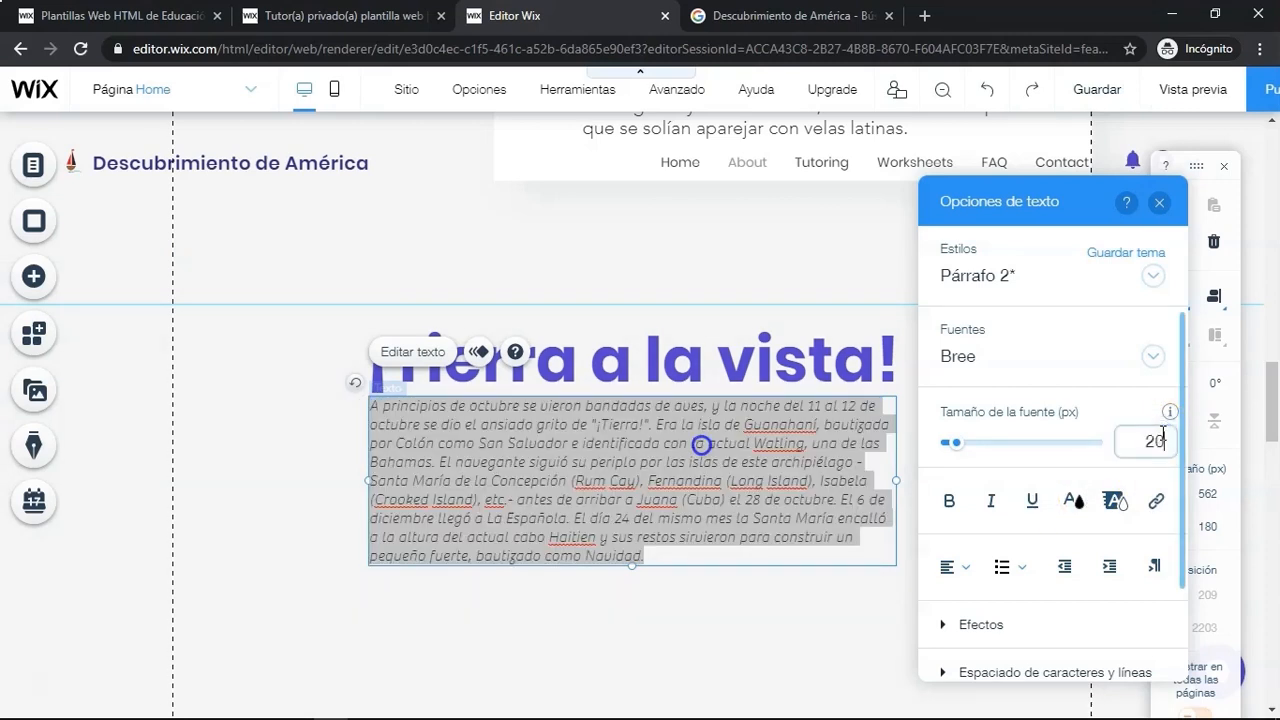
{"action": "type", "text": "20"}
{"action": "key", "text": "Return"}
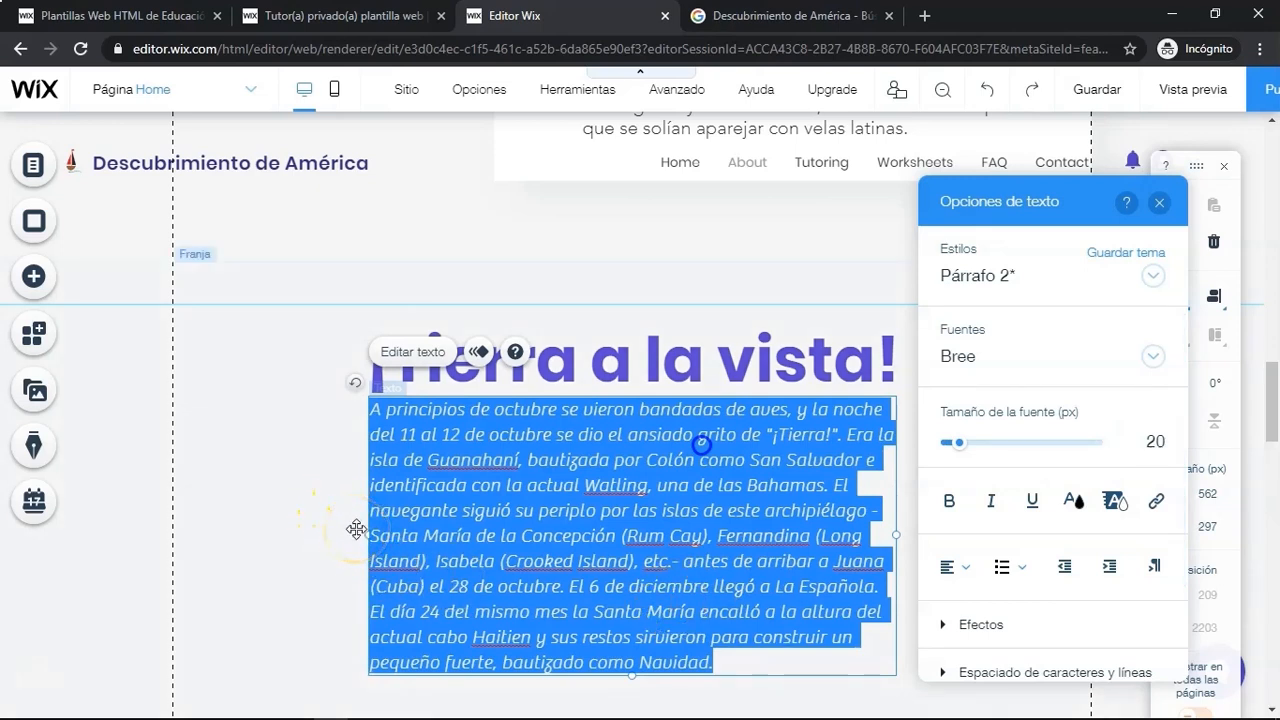
{"action": "left_click", "coordinate": [1159, 202]}
{"action": "left_click", "coordinate": [976, 578]}
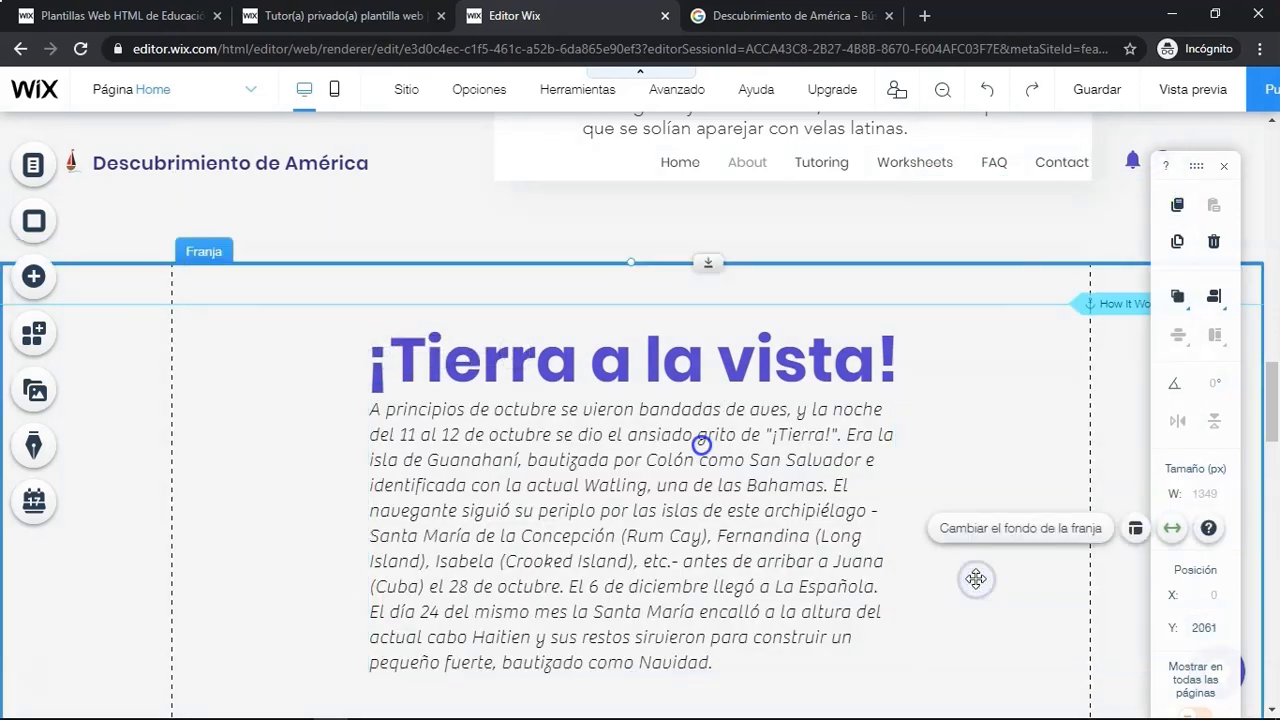
- Start adding an image below the paragraph by opening the media upload's import-from-URL option
{"action": "scroll", "coordinate": [714, 565], "scroll_direction": "down", "scroll_amount": 2}
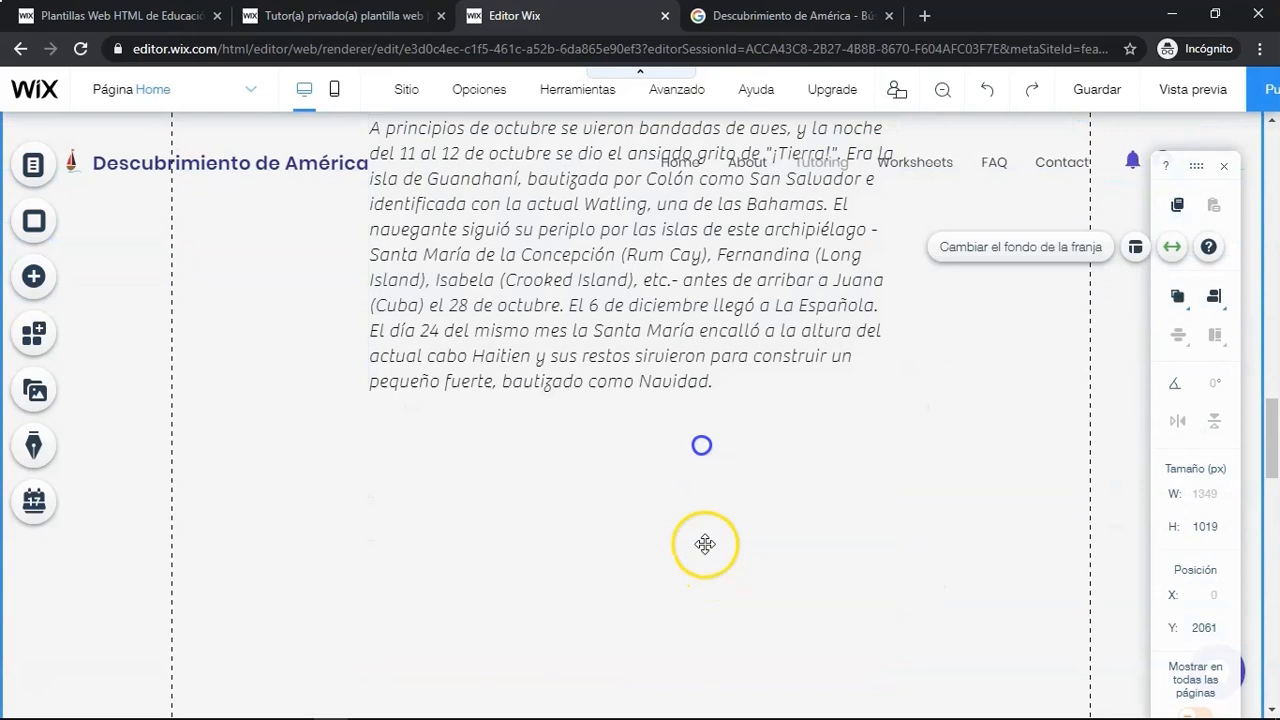
{"action": "scroll", "coordinate": [689, 540], "scroll_direction": "down", "scroll_amount": 2}
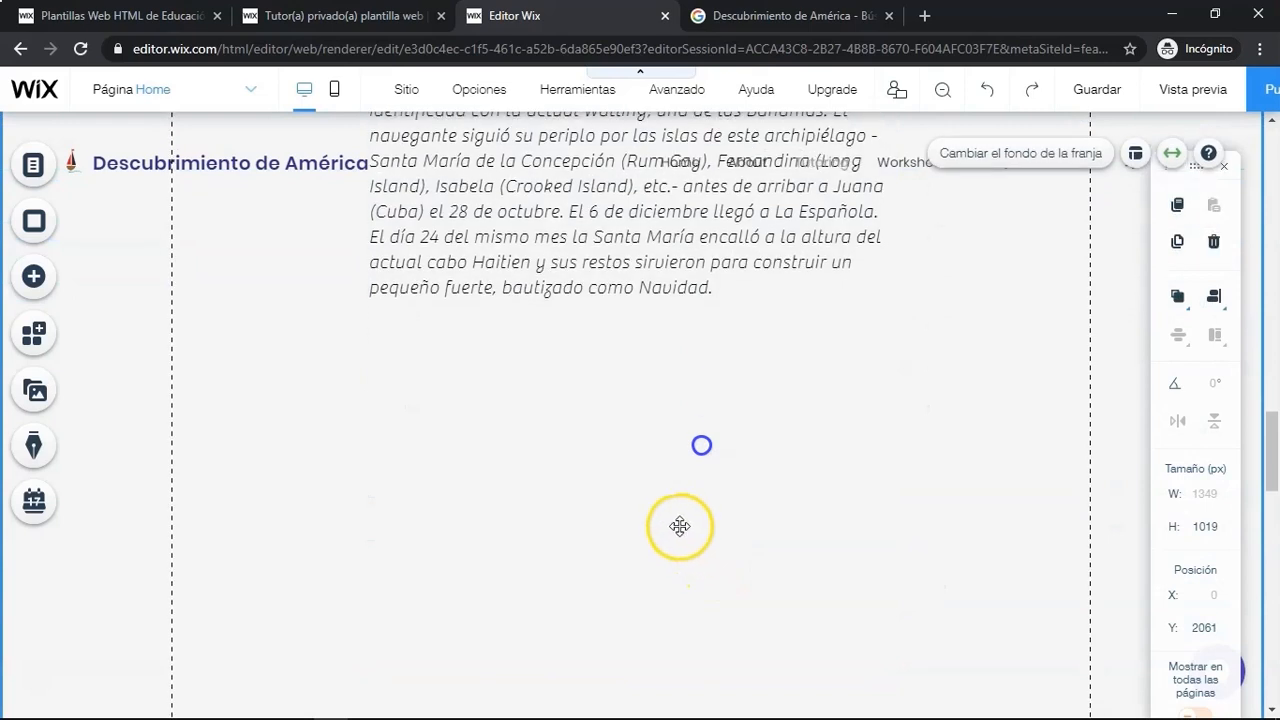
{"action": "left_click", "coordinate": [33, 276]}
{"action": "left_click", "coordinate": [121, 194]}
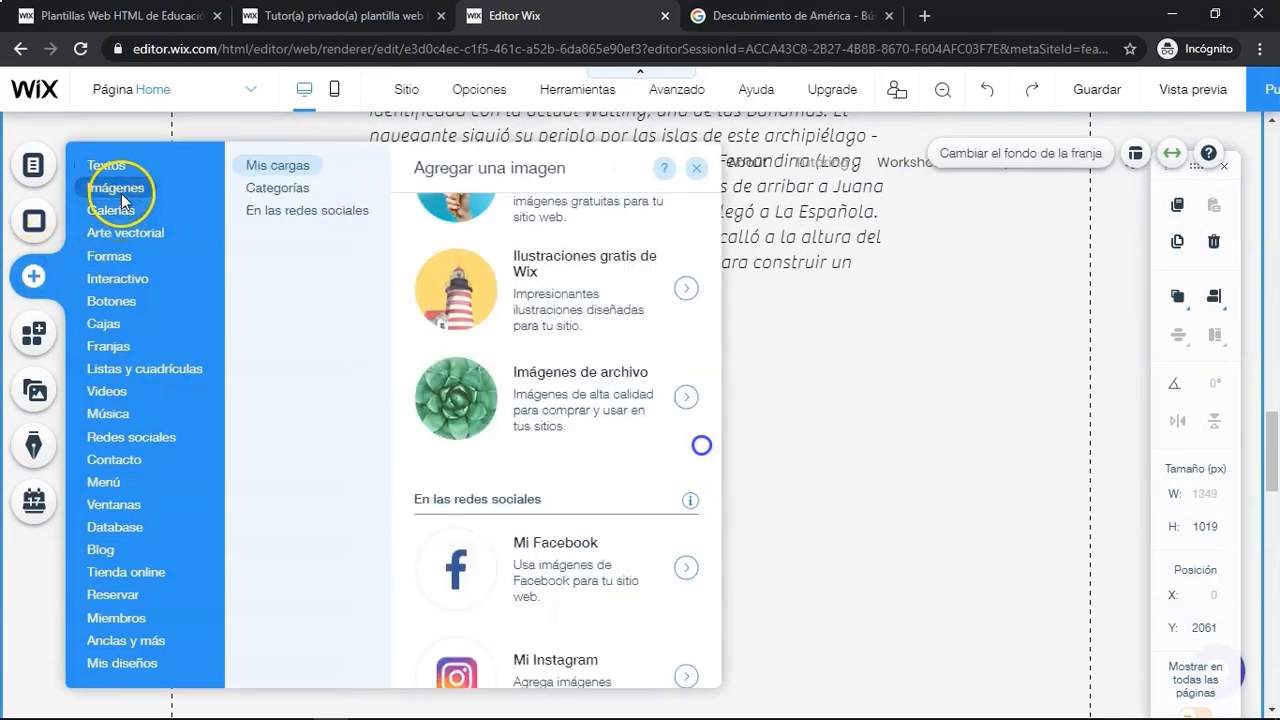
{"action": "left_click", "coordinate": [514, 298]}
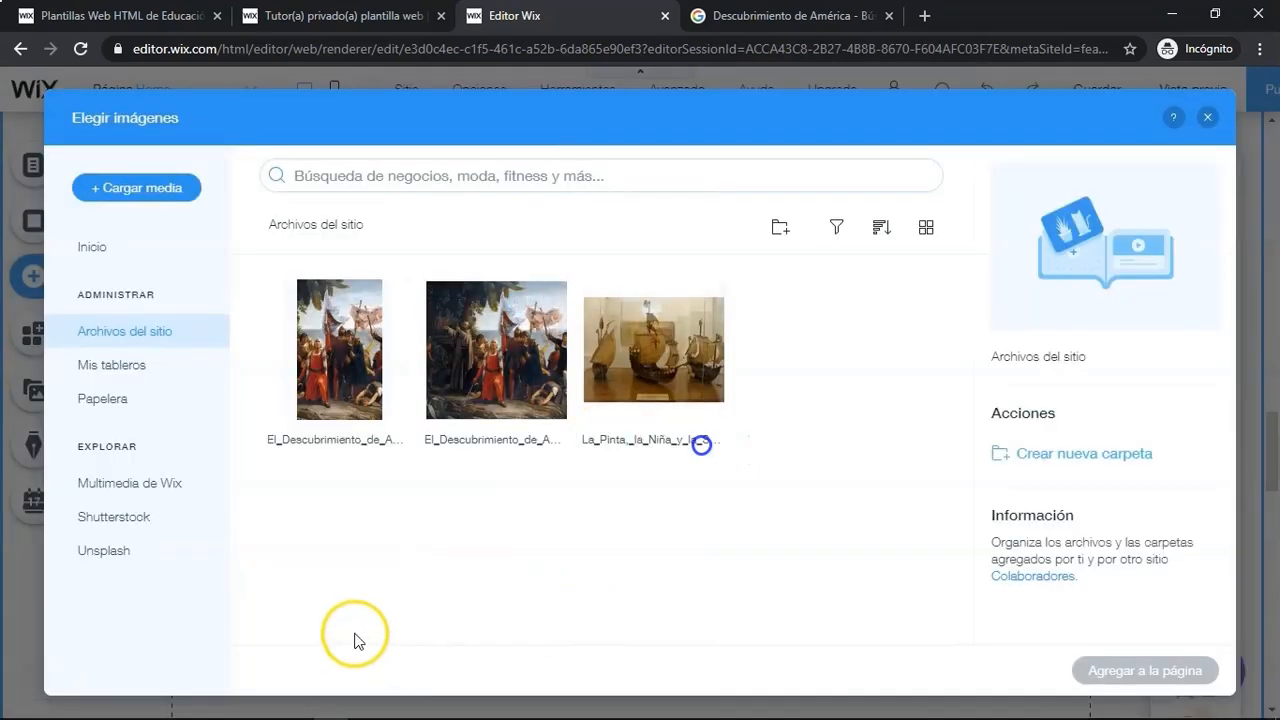
{"action": "left_click", "coordinate": [166, 190]}
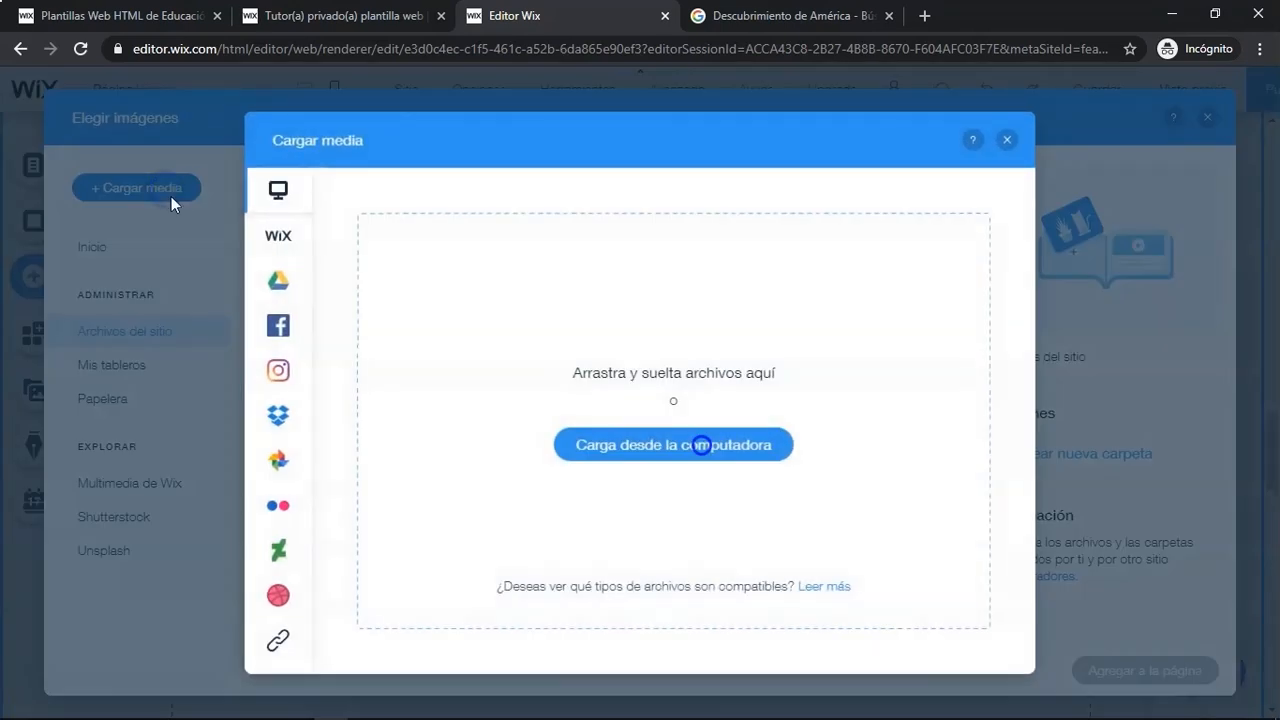
{"action": "left_click", "coordinate": [277, 645]}
{"action": "left_click", "coordinate": [582, 487]}
- Find the Día de la Raza painting in the Google Images results and copy its image address
{"action": "key", "text": "ctrl+Tab"}
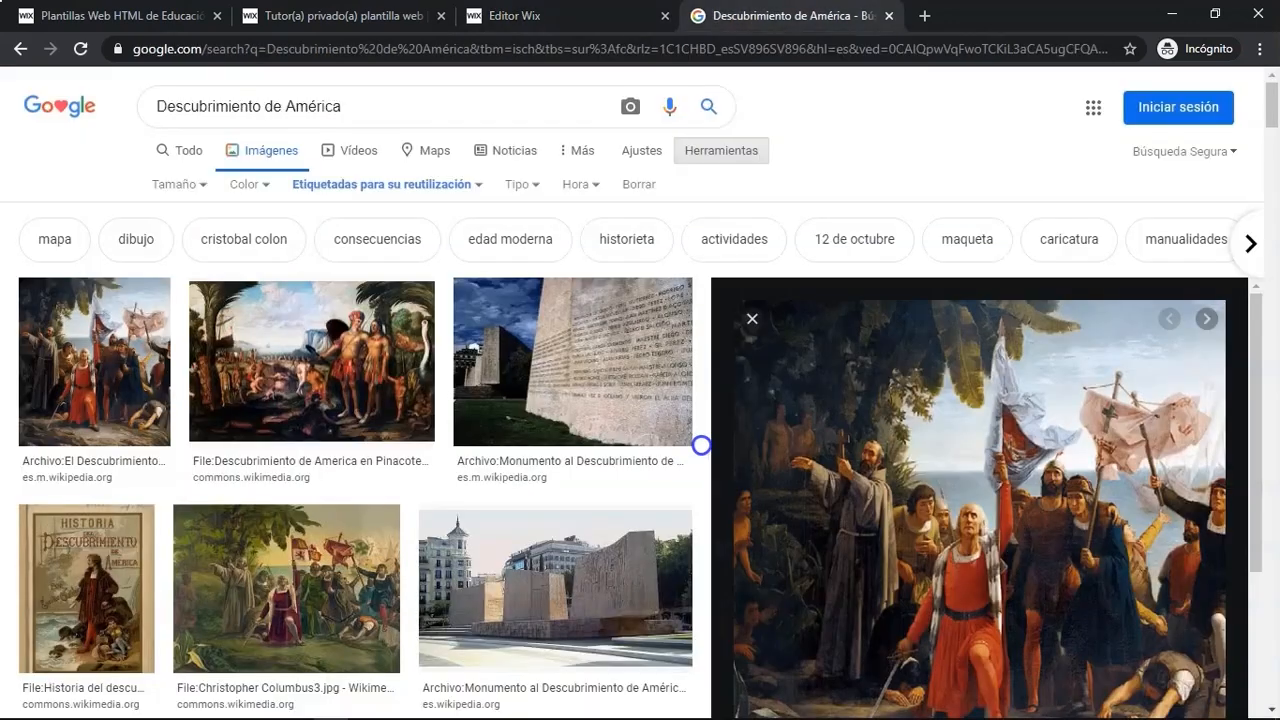
{"action": "left_click", "coordinate": [758, 323]}
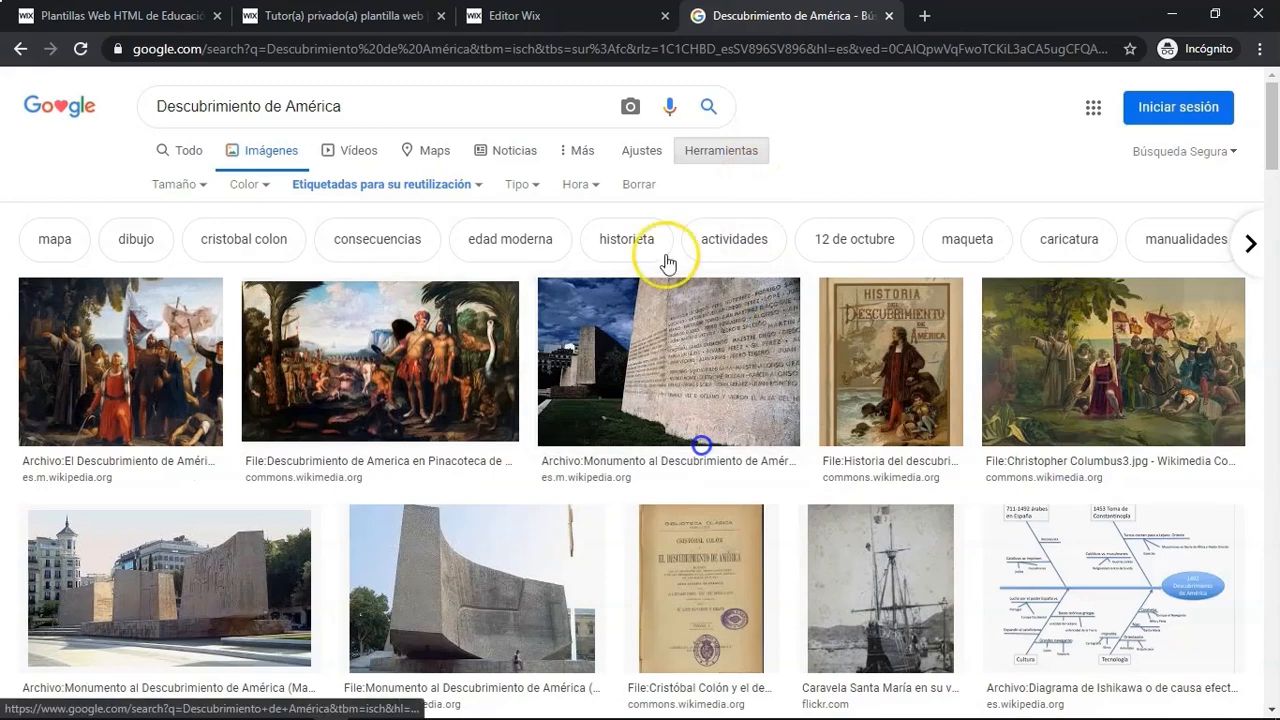
{"action": "left_click", "coordinate": [1080, 385]}
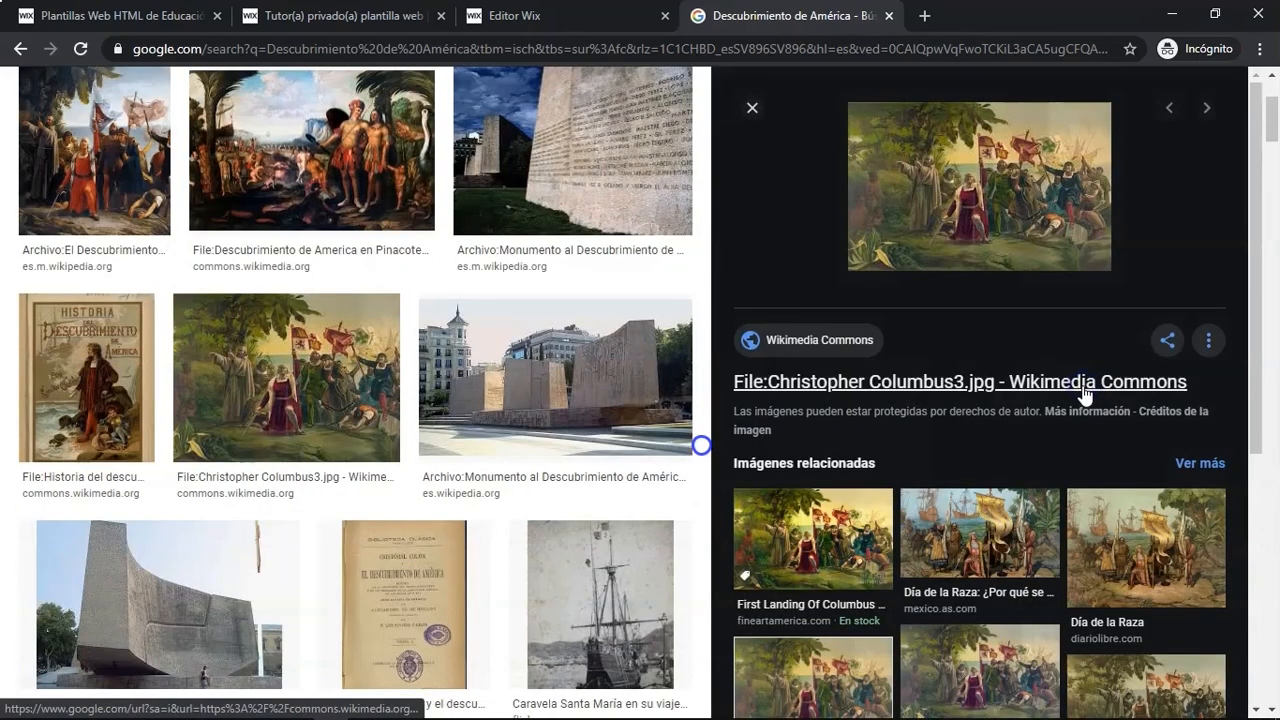
{"action": "left_click", "coordinate": [1010, 535]}
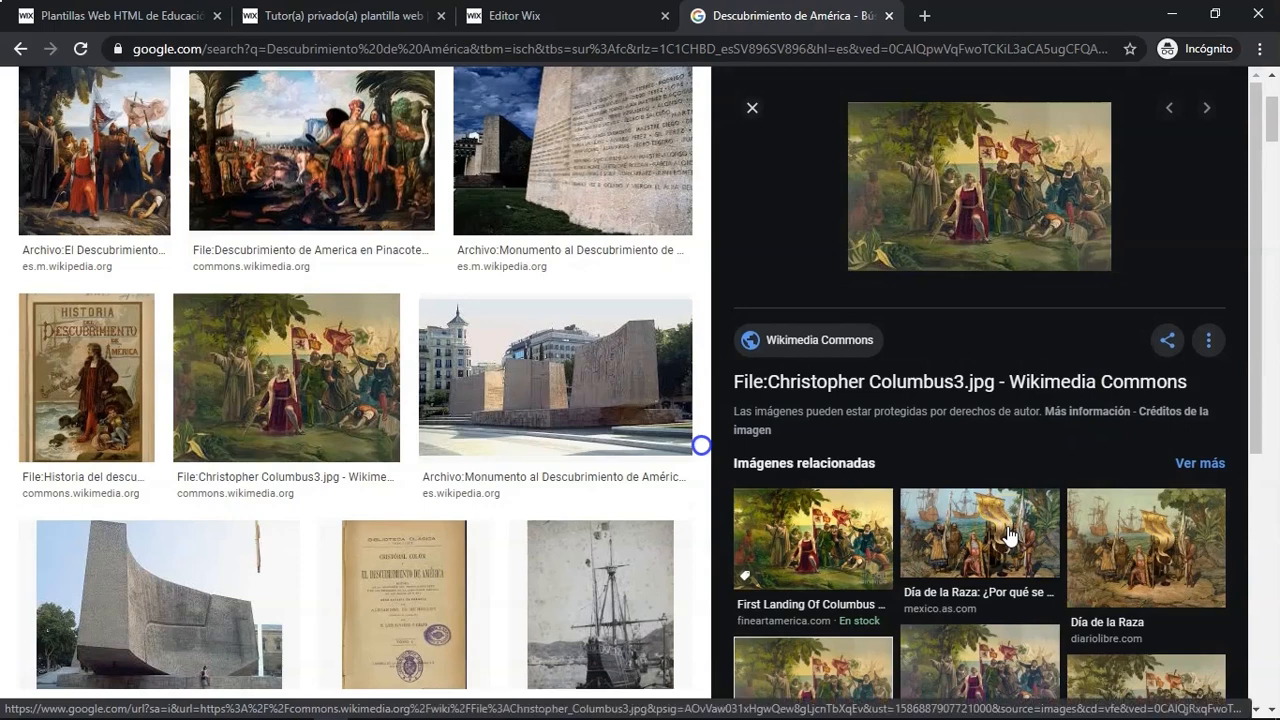
{"action": "left_click", "coordinate": [1010, 535]}
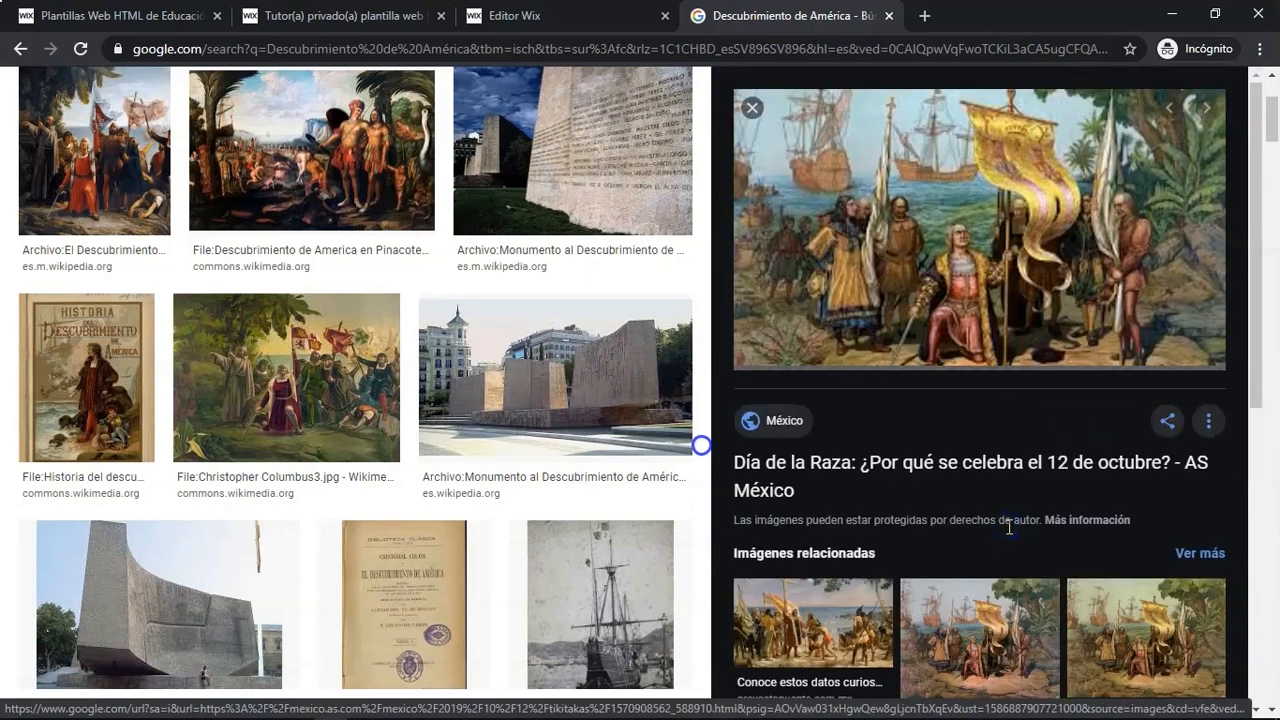
{"action": "left_click", "coordinate": [969, 348]}
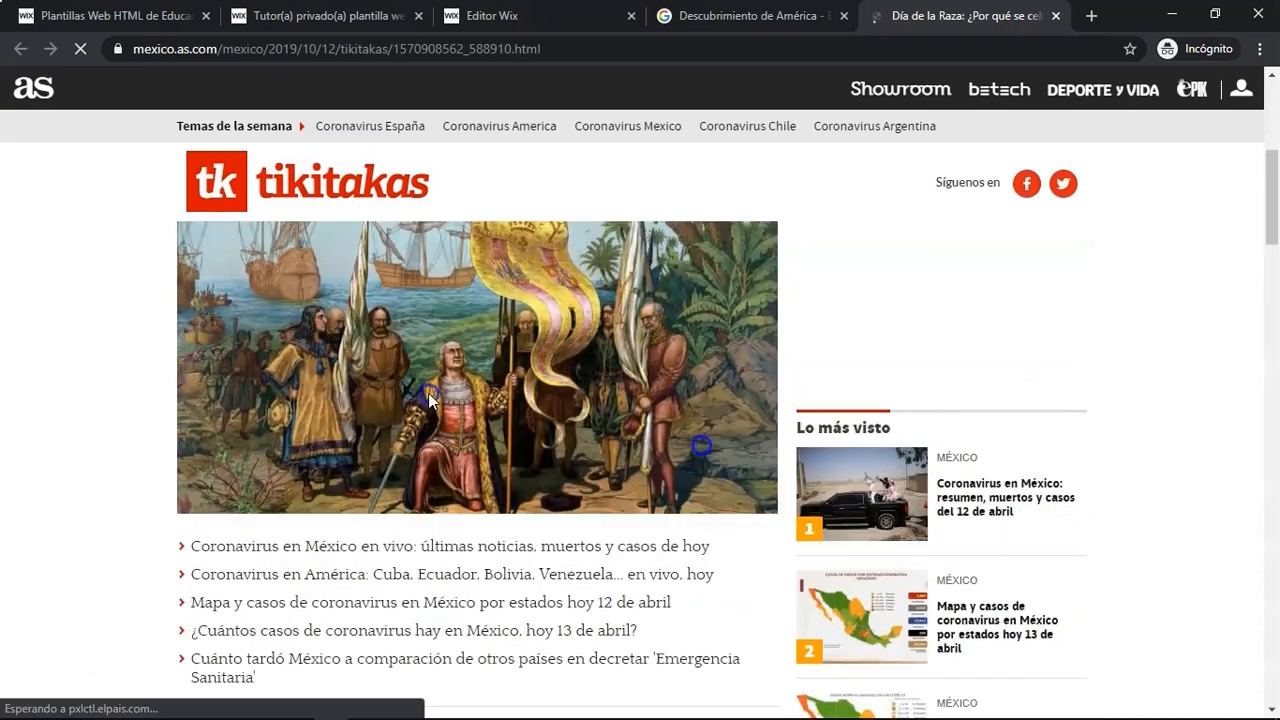
{"action": "right_click", "coordinate": [428, 393]}
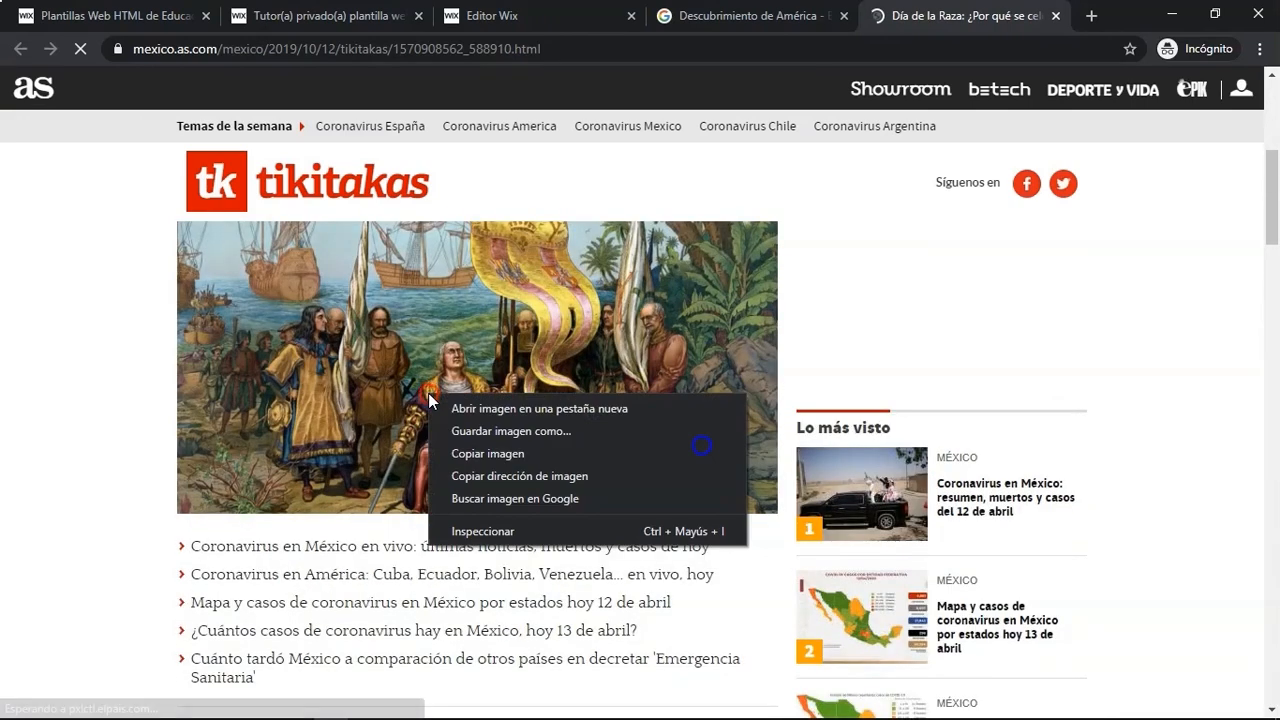
{"action": "left_click", "coordinate": [545, 471]}
{"action": "left_click", "coordinate": [740, 14]}
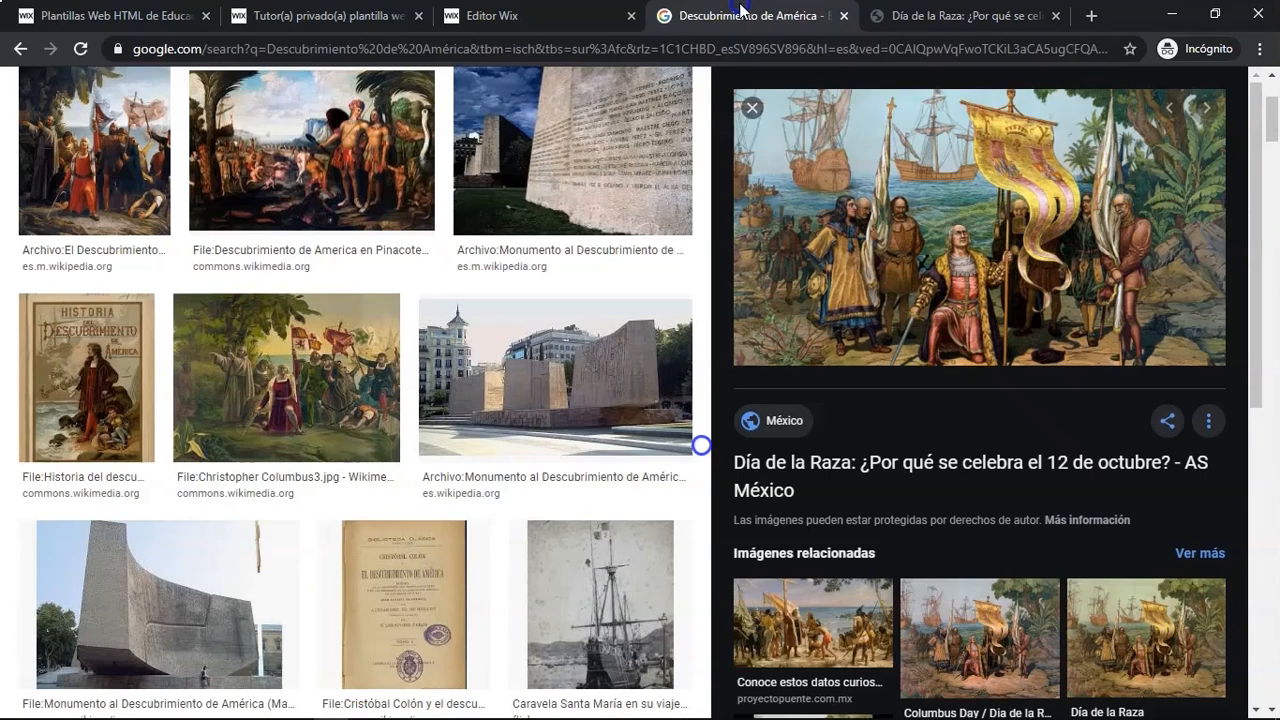
- Import the copied image URL, add the uploaded picture to the page, and move it below the paragraph
{"action": "left_click", "coordinate": [490, 15]}
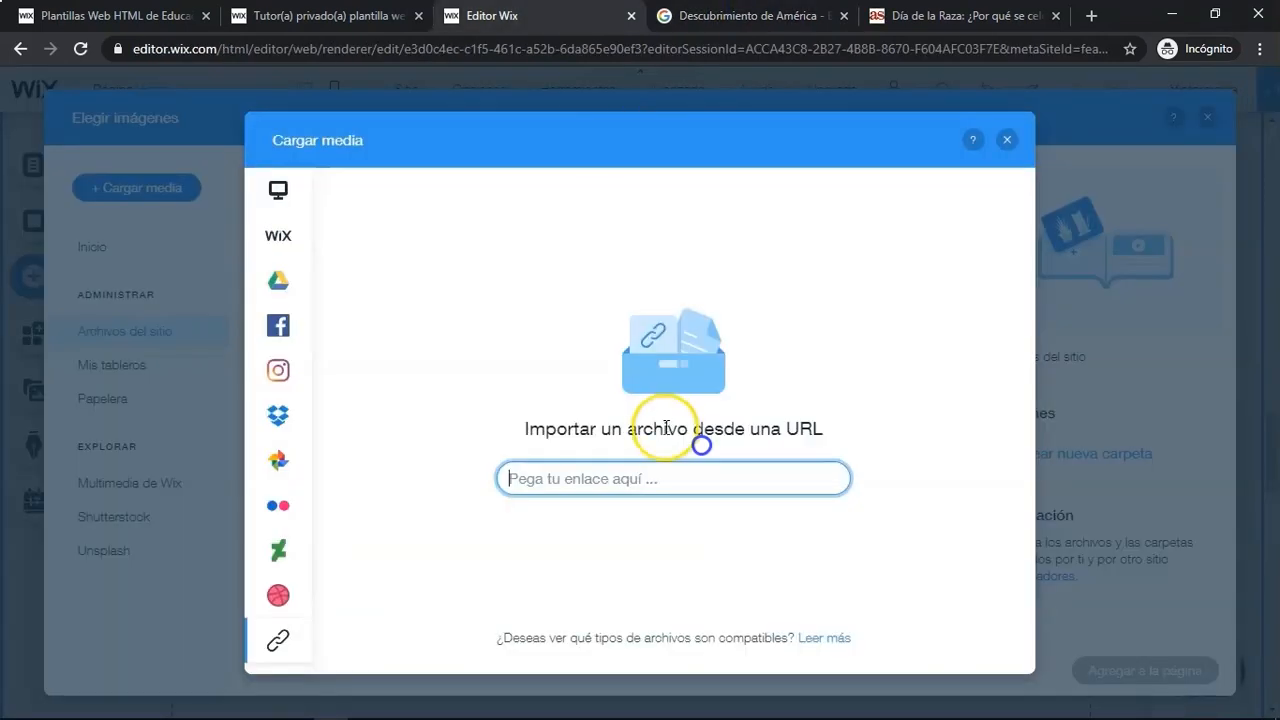
{"action": "key", "text": "ctrl+v"}
{"action": "left_click", "coordinate": [830, 478]}
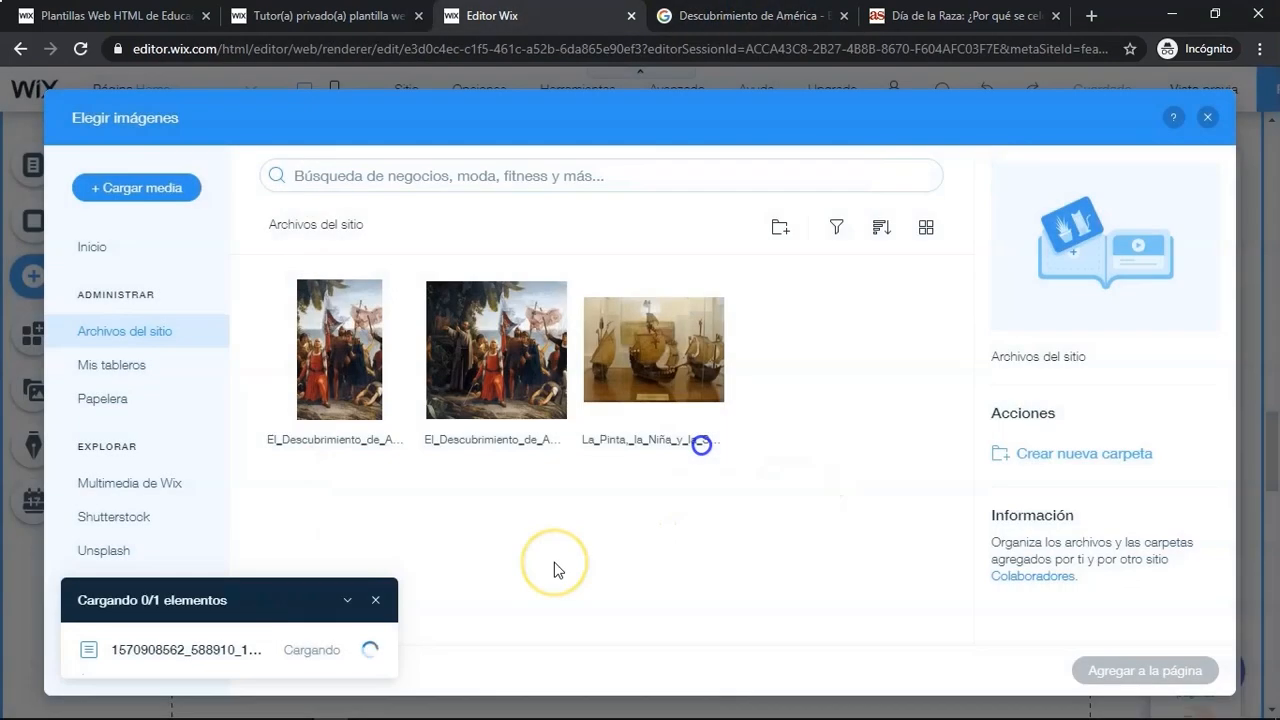
{"action": "left_click", "coordinate": [376, 600]}
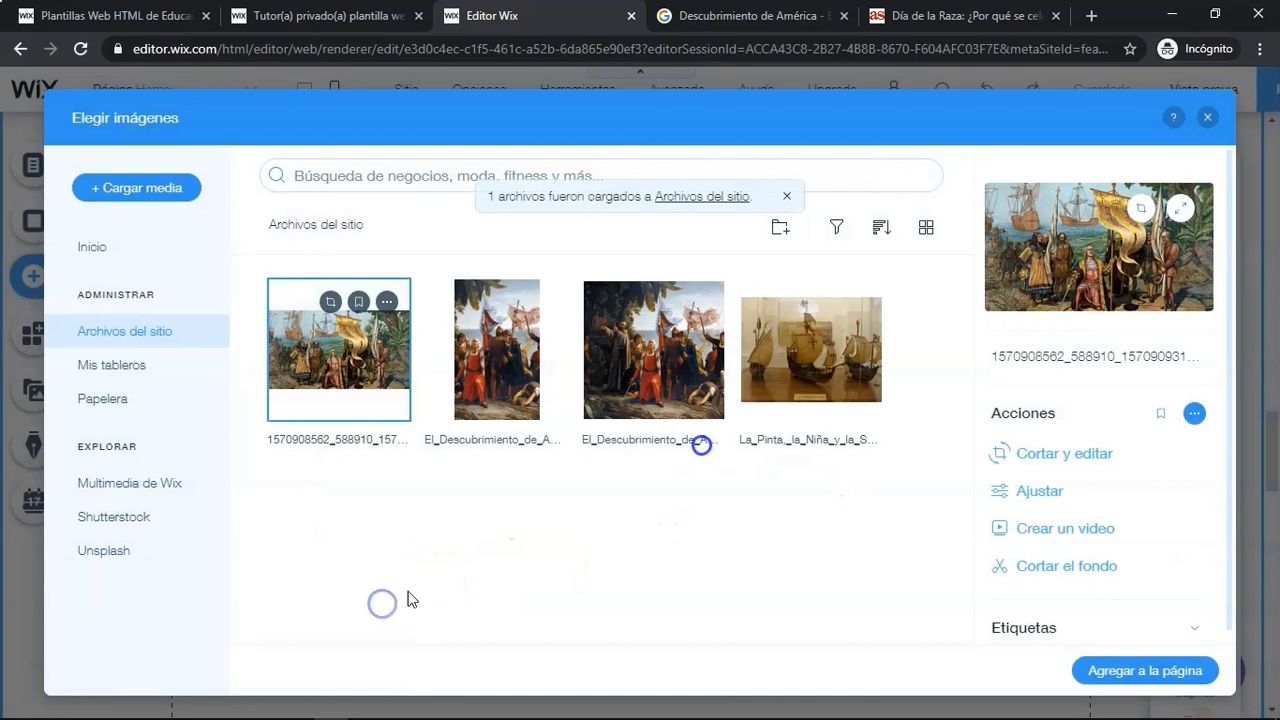
{"action": "left_click", "coordinate": [1107, 651]}
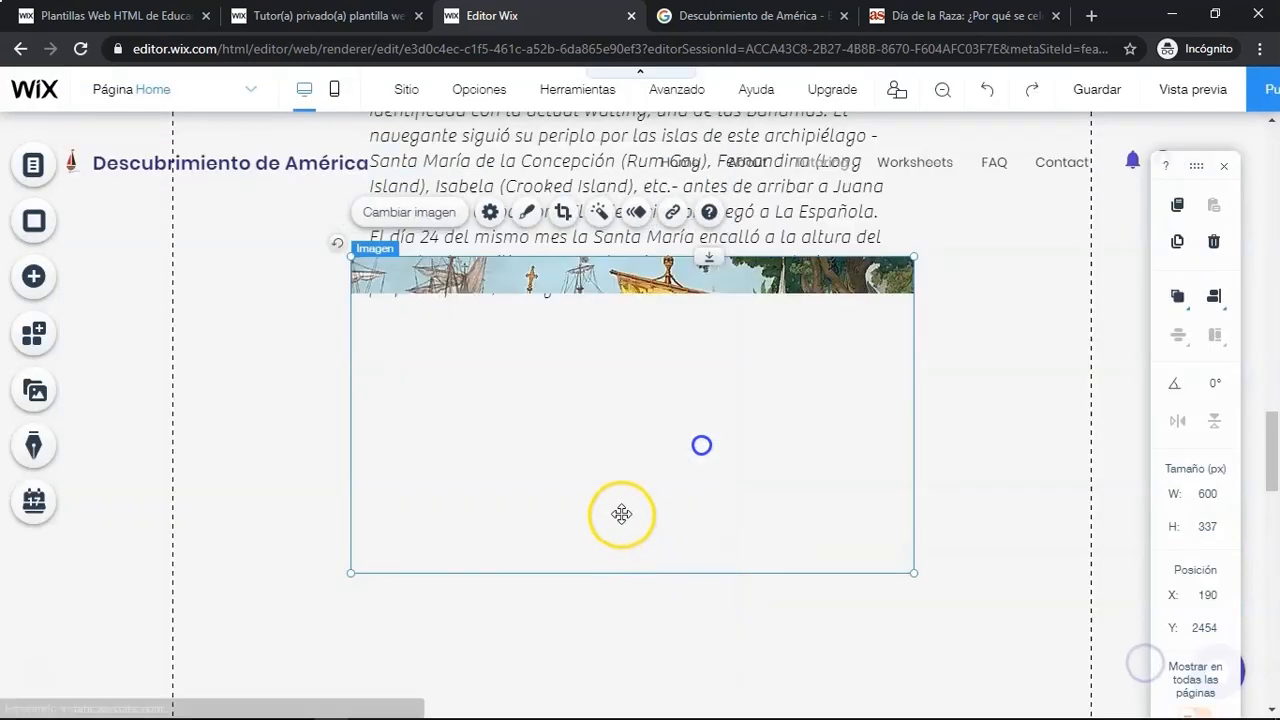
{"action": "left_click_drag", "start_coordinate": [631, 437], "coordinate": [623, 508]}
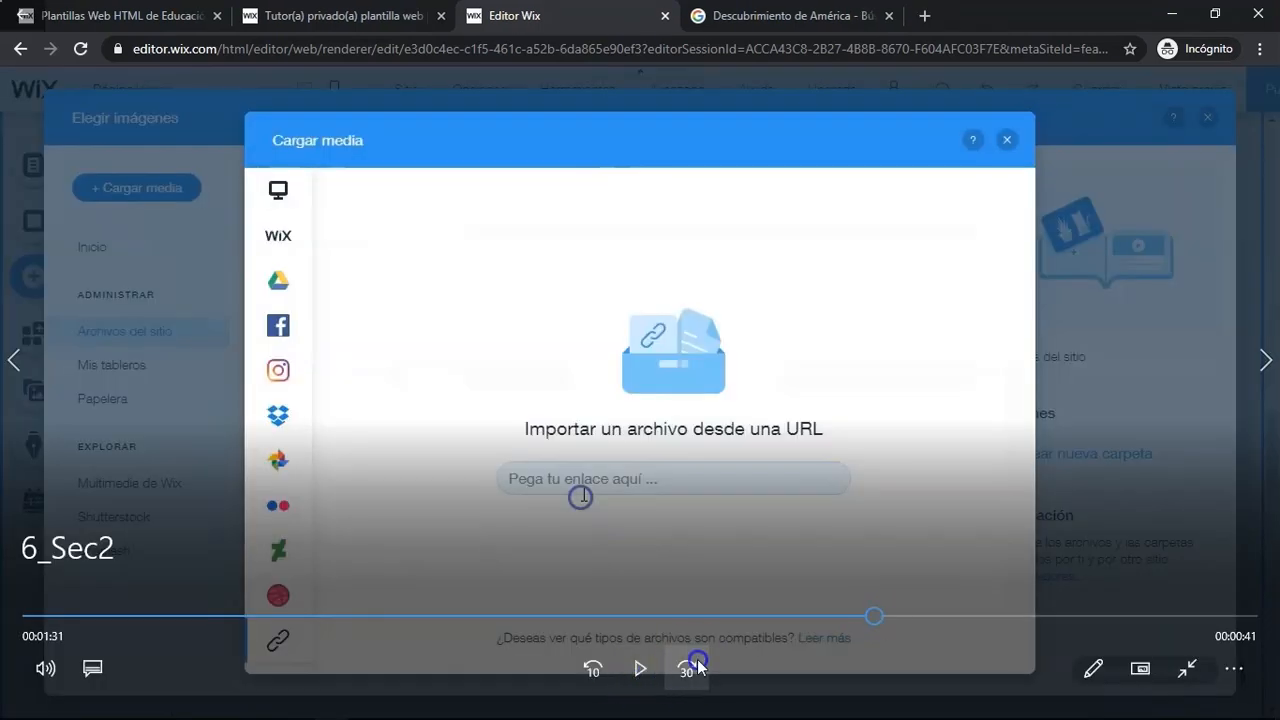
{"action": "left_click", "coordinate": [636, 670]}
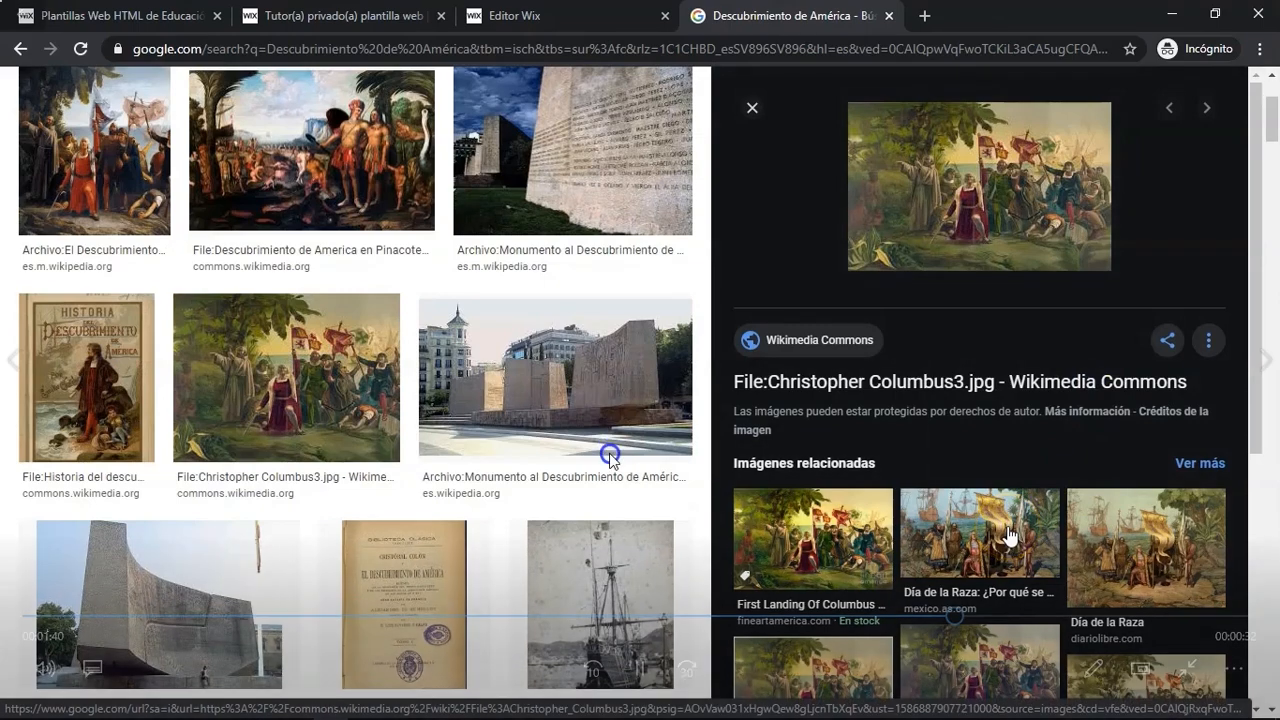
{"action": "left_click", "coordinate": [1031, 617]}
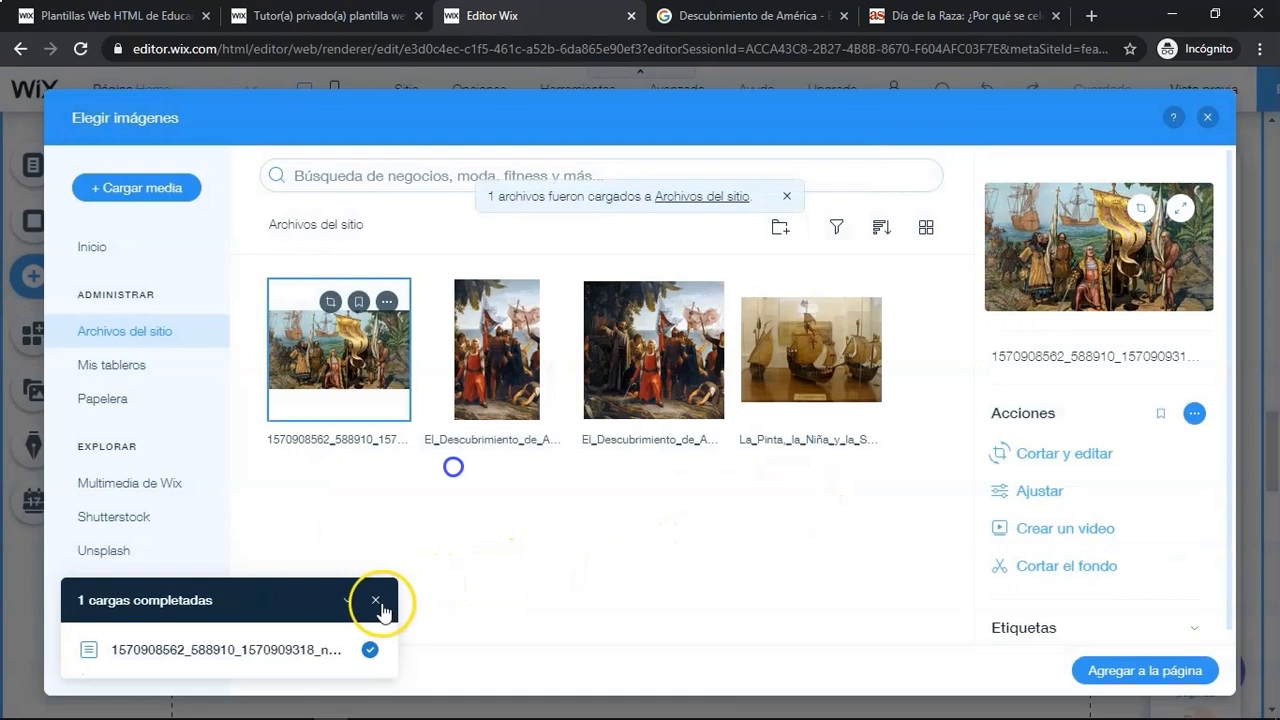
{"action": "left_click", "coordinate": [377, 601]}
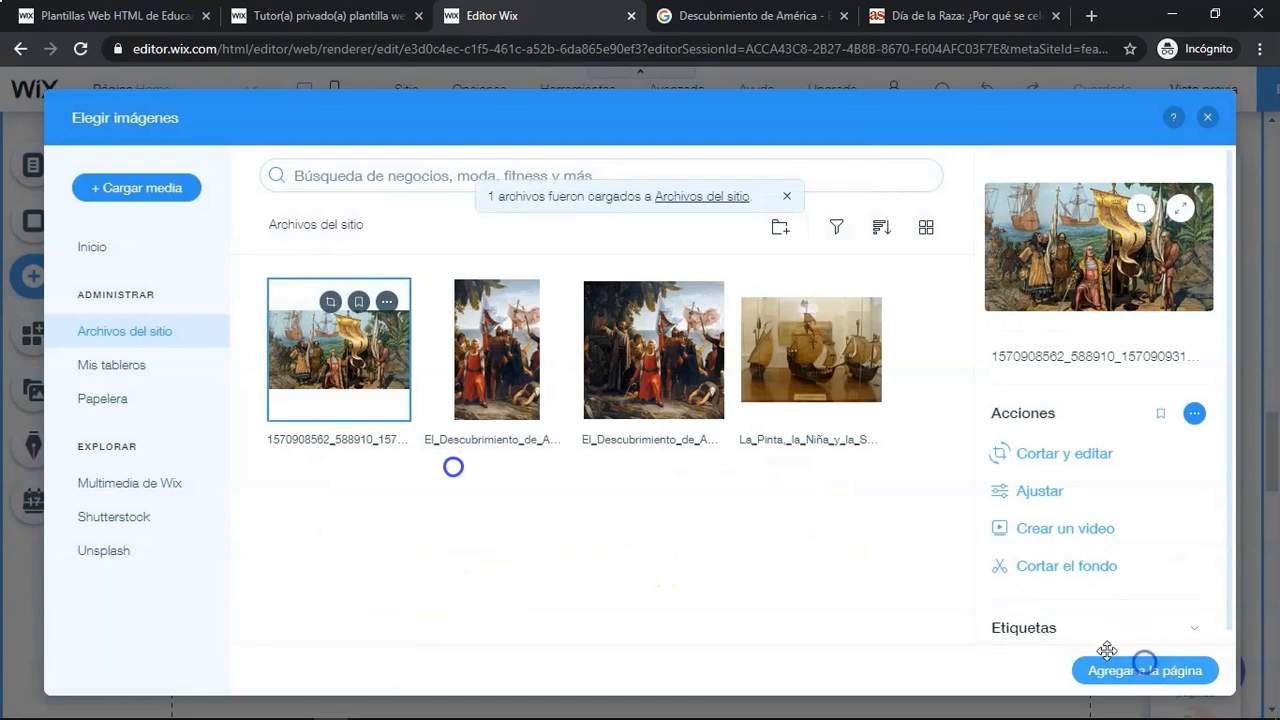
{"action": "left_click", "coordinate": [1145, 668]}
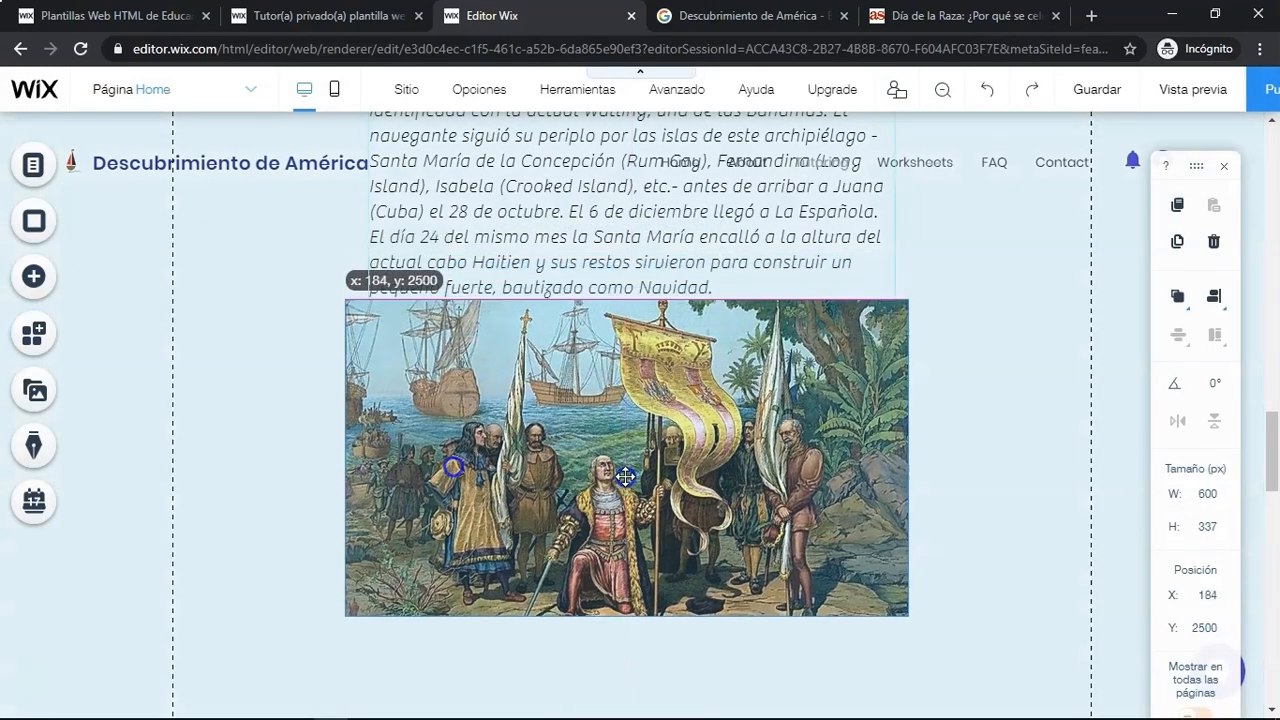
{"action": "left_click_drag", "start_coordinate": [625, 476], "coordinate": [621, 510]}
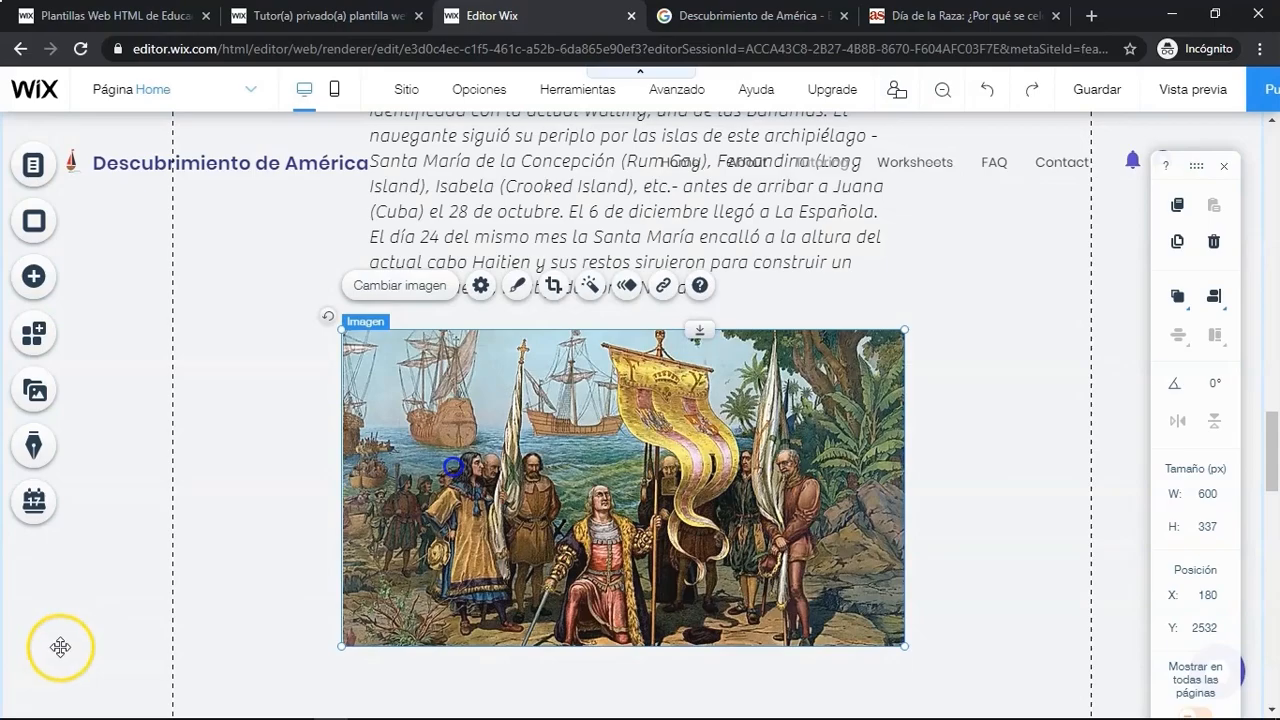
{"action": "mouse_move", "coordinate": [34, 680]}
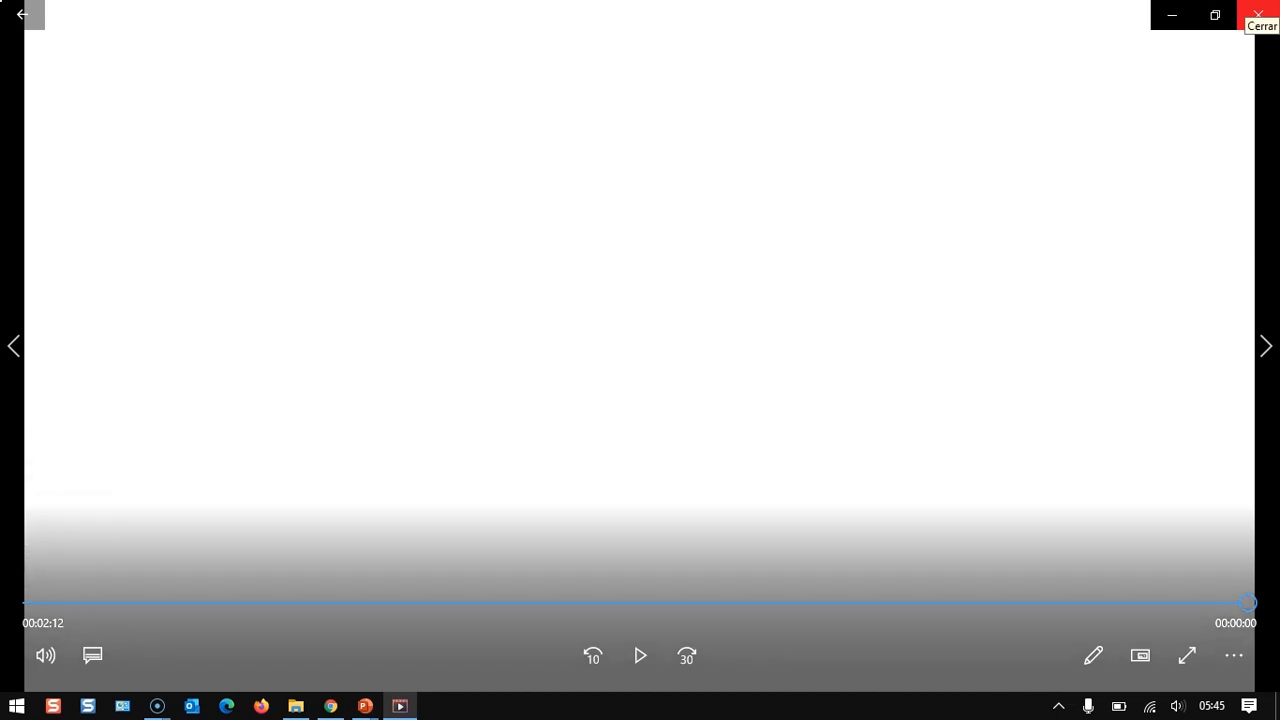
{"action": "left_click", "coordinate": [1258, 14]}
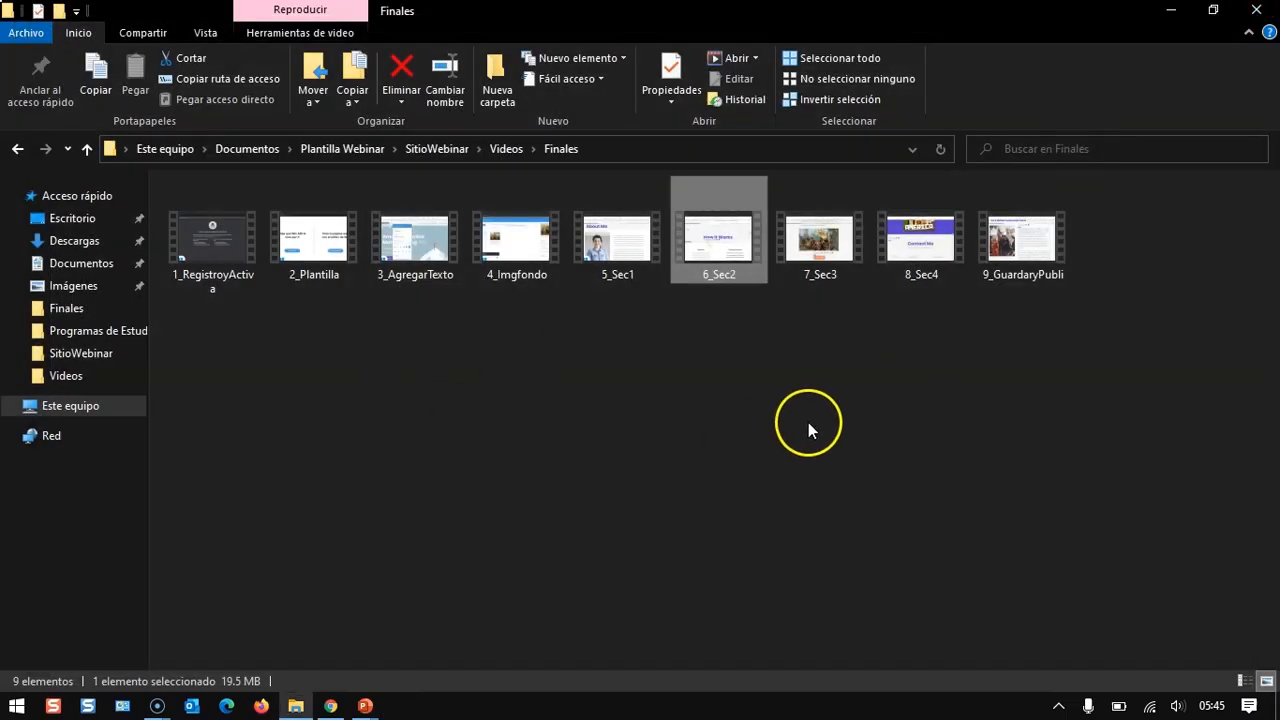
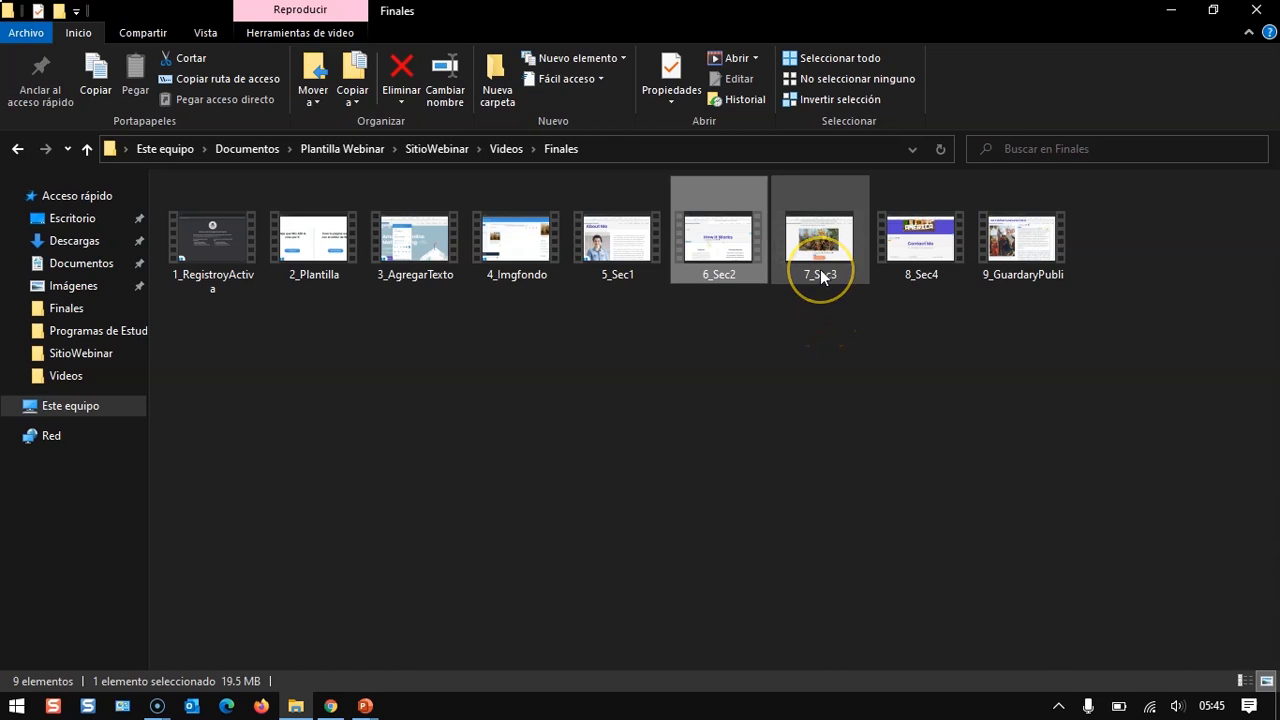
{"action": "mouse_move", "coordinate": [821, 277]}
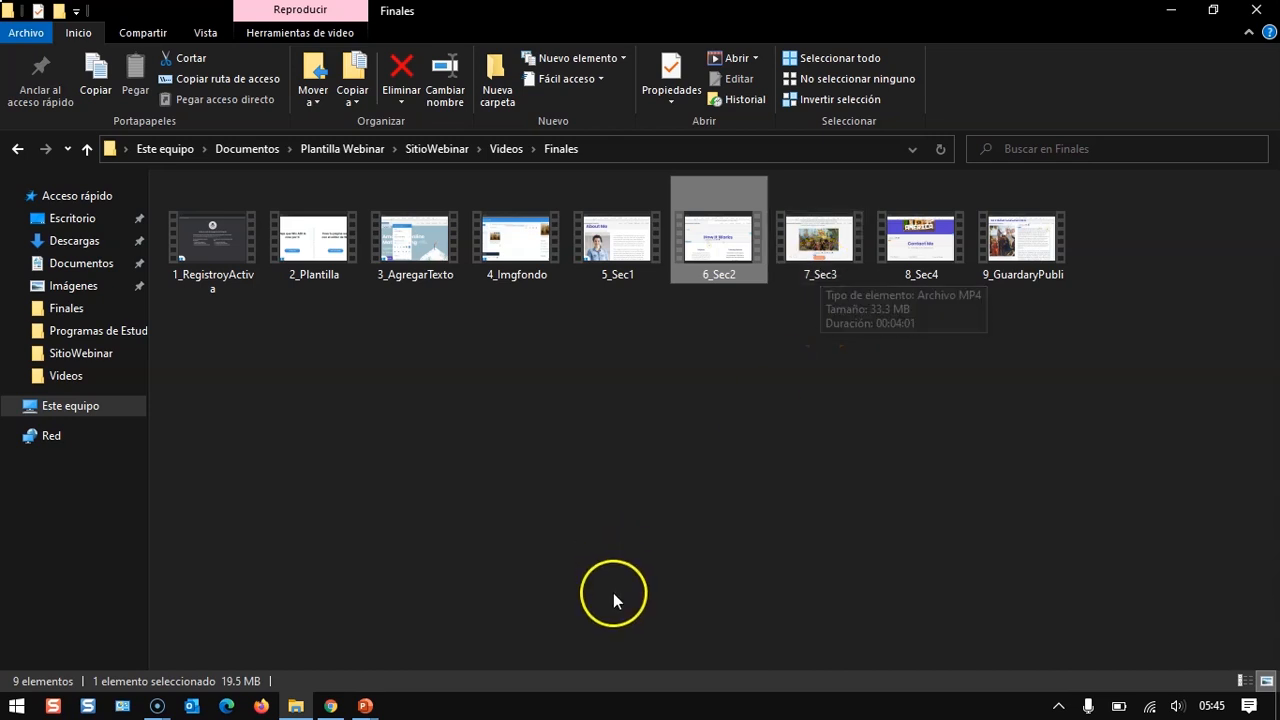
{"action": "double_click", "coordinate": [802, 258]}
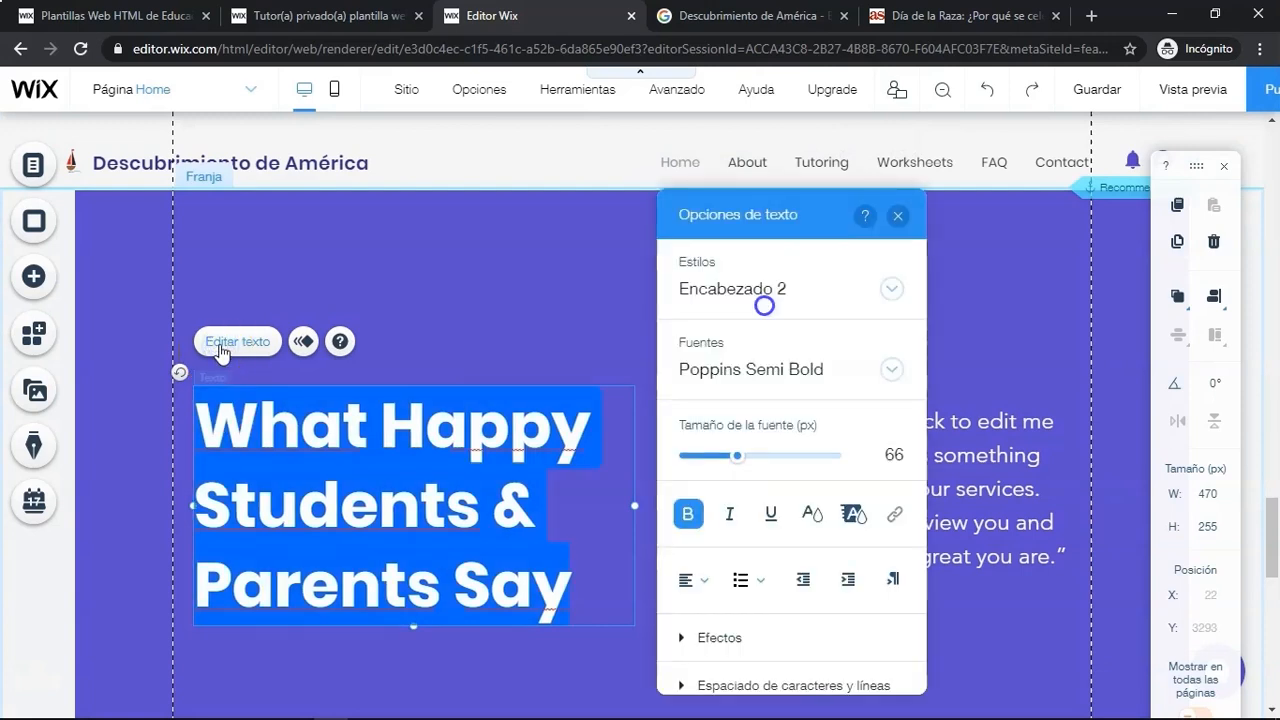
- Copy the 'Viajes de Colón' heading from the Word document and paste it over the section's heading text
{"action": "key", "text": "alt+Tab"}
{"action": "key", "text": "alt+Tab"}
{"action": "key", "text": "alt+Tab"}
{"action": "key", "text": "alt+Tab"}
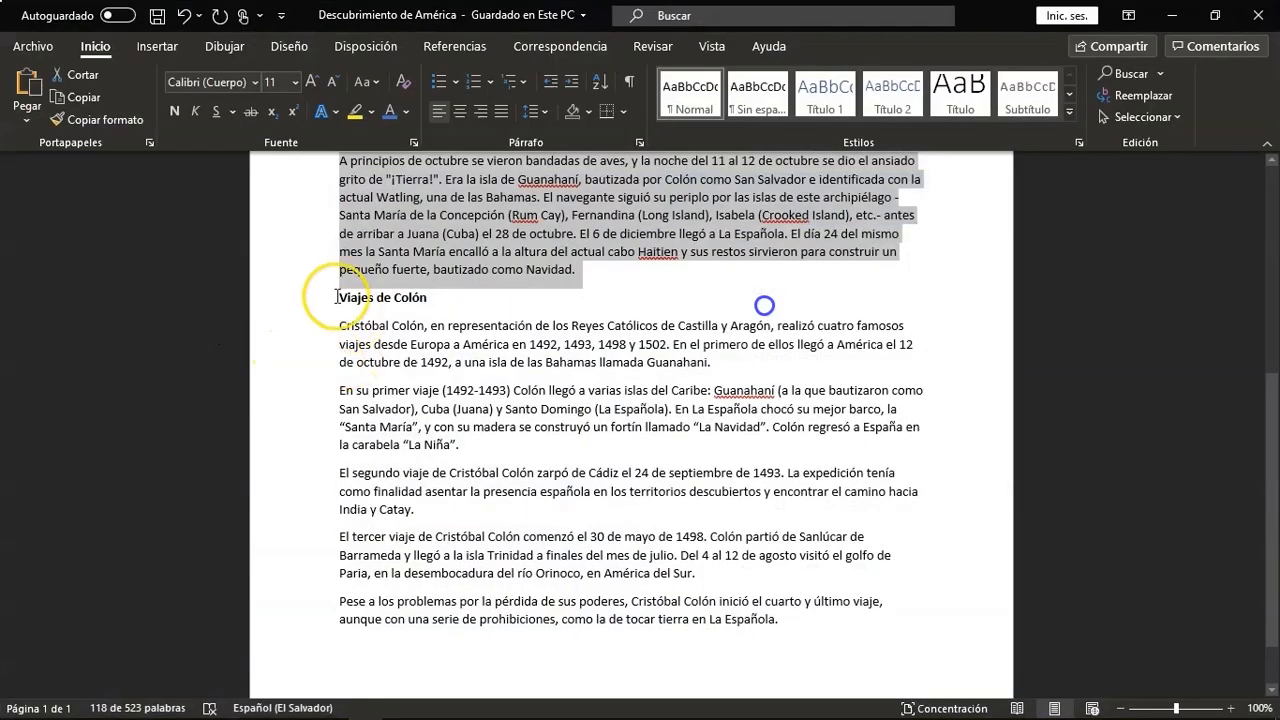
{"action": "left_click_drag", "start_coordinate": [336, 297], "coordinate": [430, 295]}
{"action": "key", "text": "ctrl+c"}
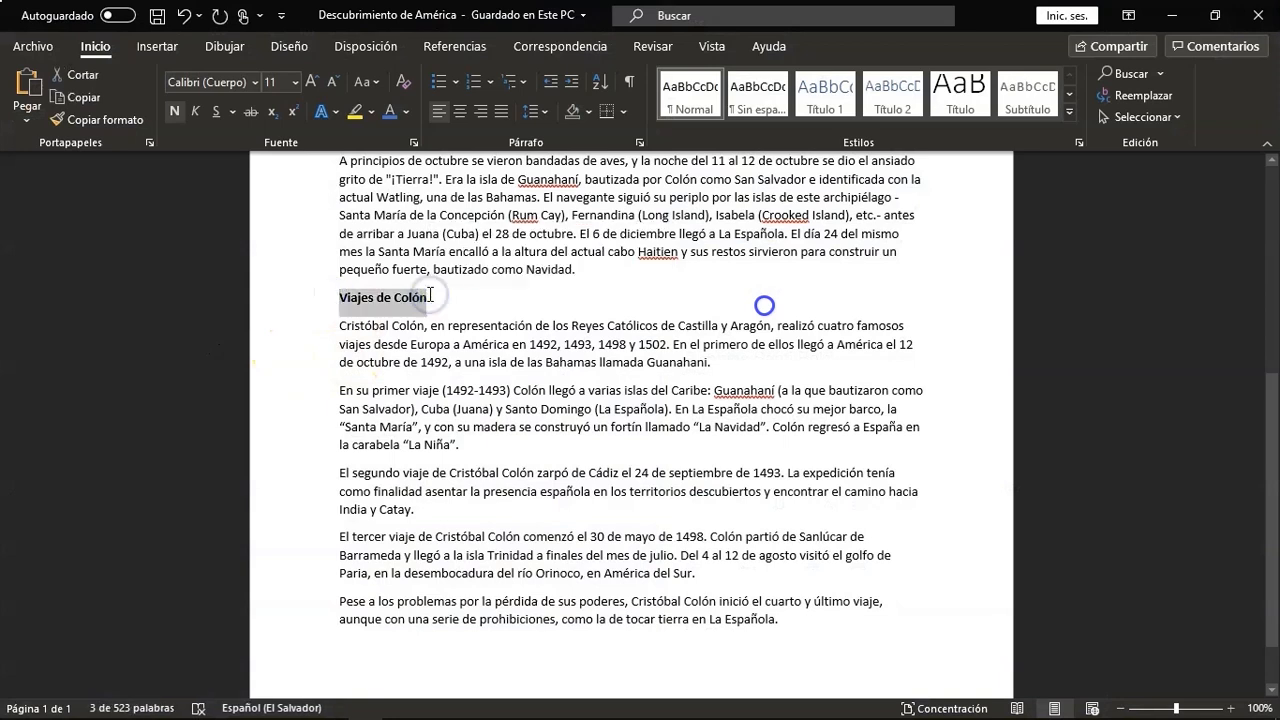
{"action": "key", "text": "alt+Tab"}
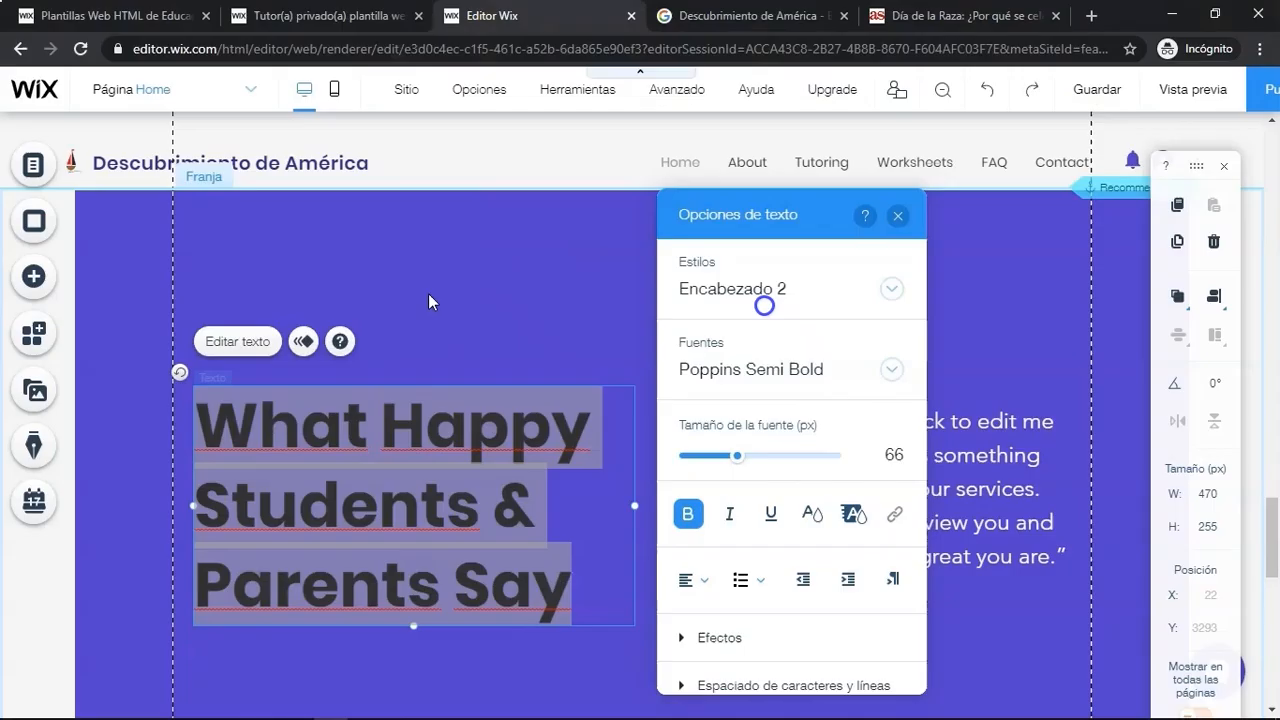
{"action": "key", "text": "ctrl+v"}
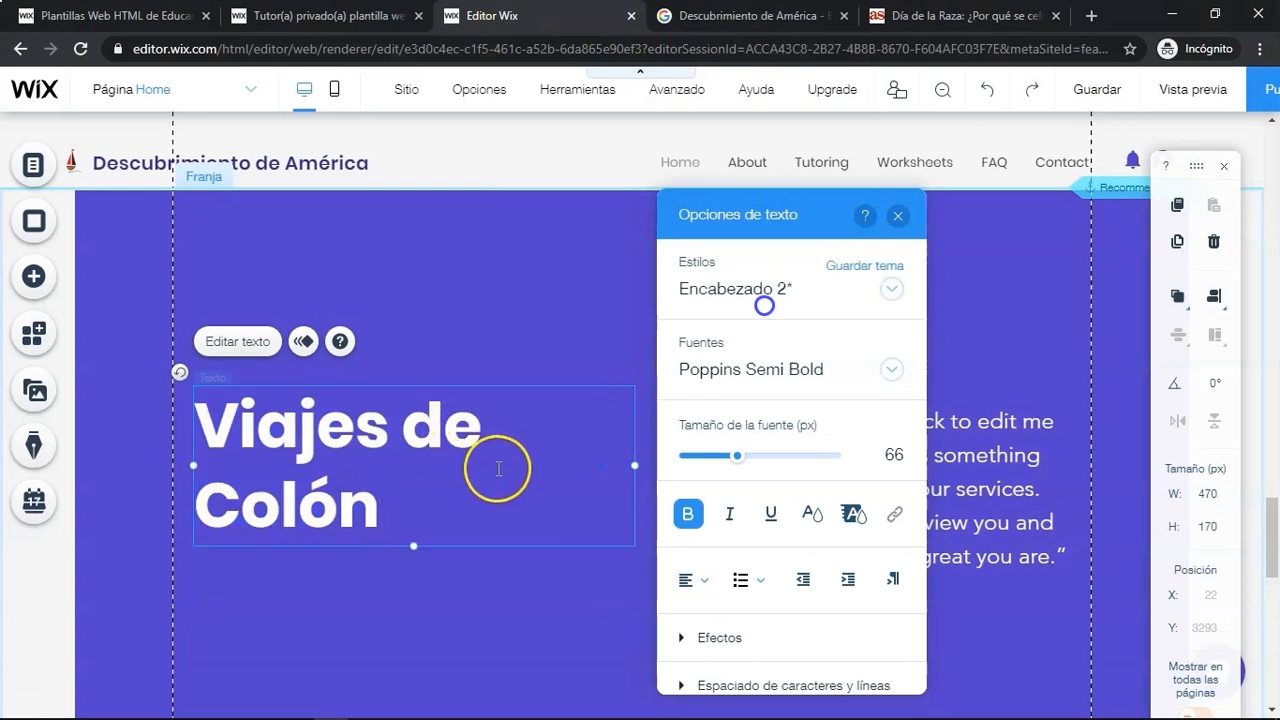
- Center-align the 'Viajes de Colón' heading and close the text options
{"action": "left_click", "coordinate": [700, 580]}
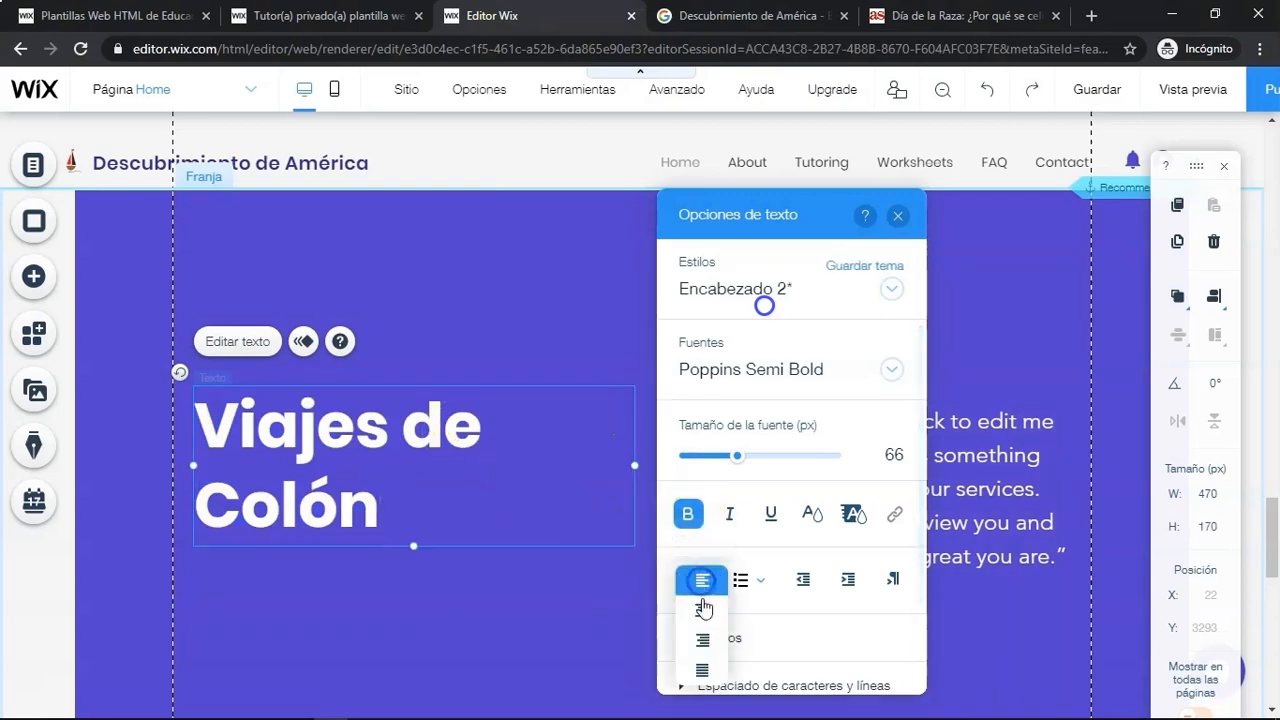
{"action": "left_click", "coordinate": [703, 617]}
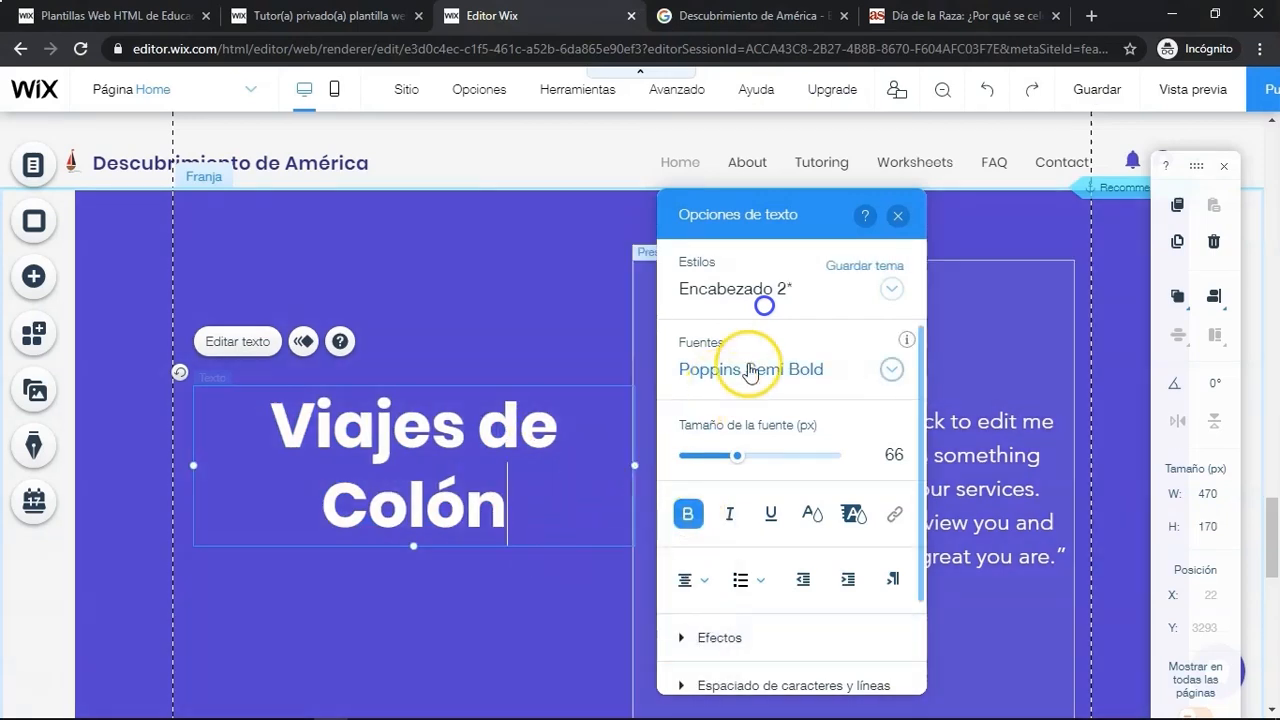
{"action": "left_click", "coordinate": [897, 220]}
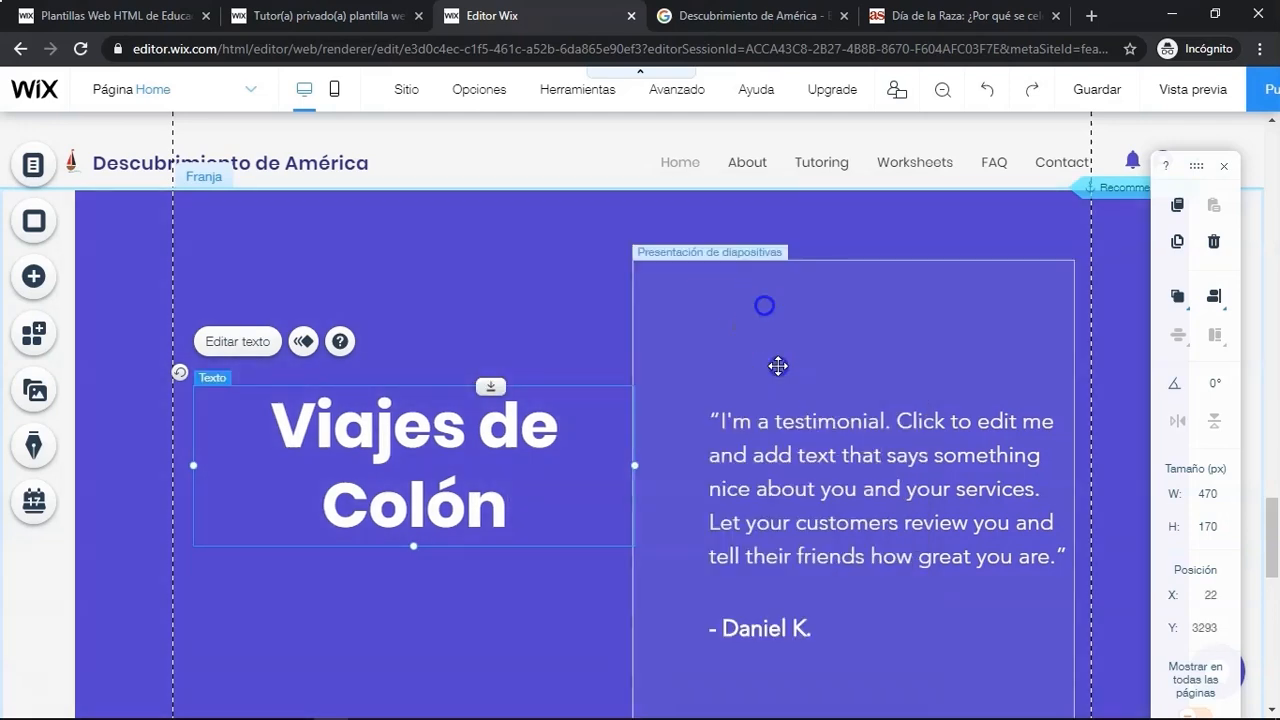
- Open the testimonial slideshow's slide organizer and duplicate Slide 3 twice
{"action": "left_click", "coordinate": [778, 366]}
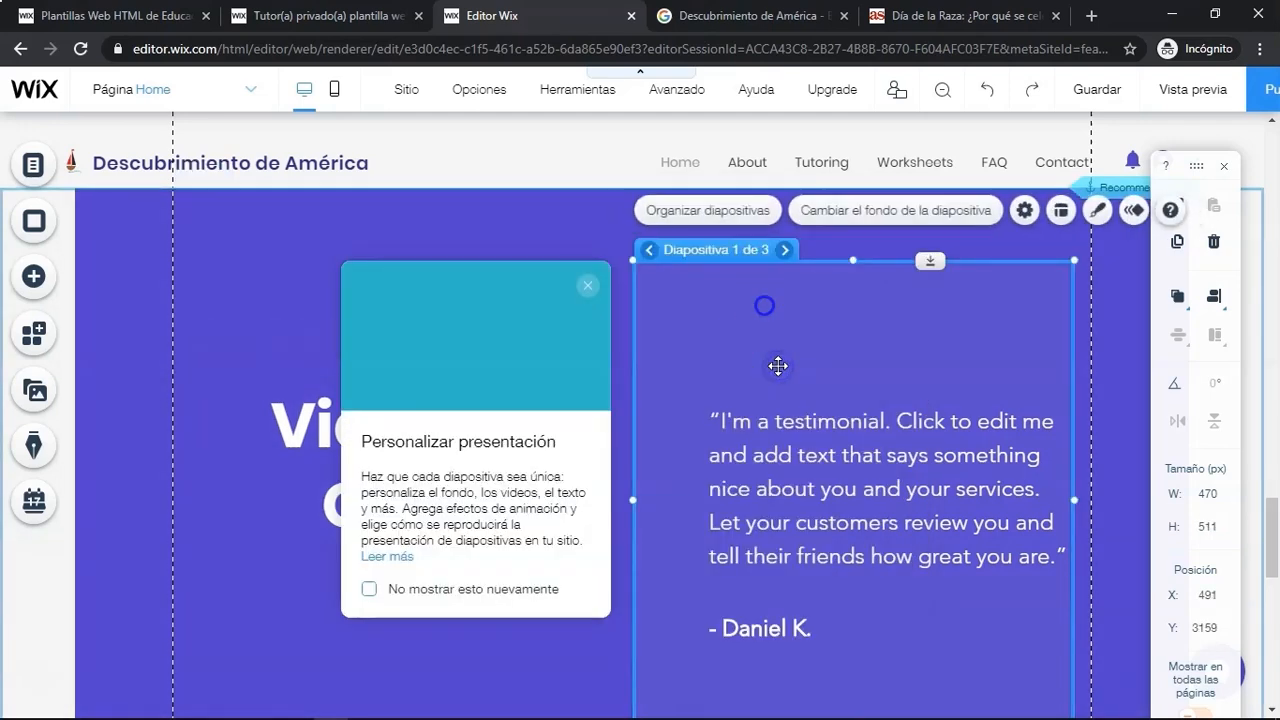
{"action": "scroll", "coordinate": [778, 366], "scroll_direction": "down", "scroll_amount": 1}
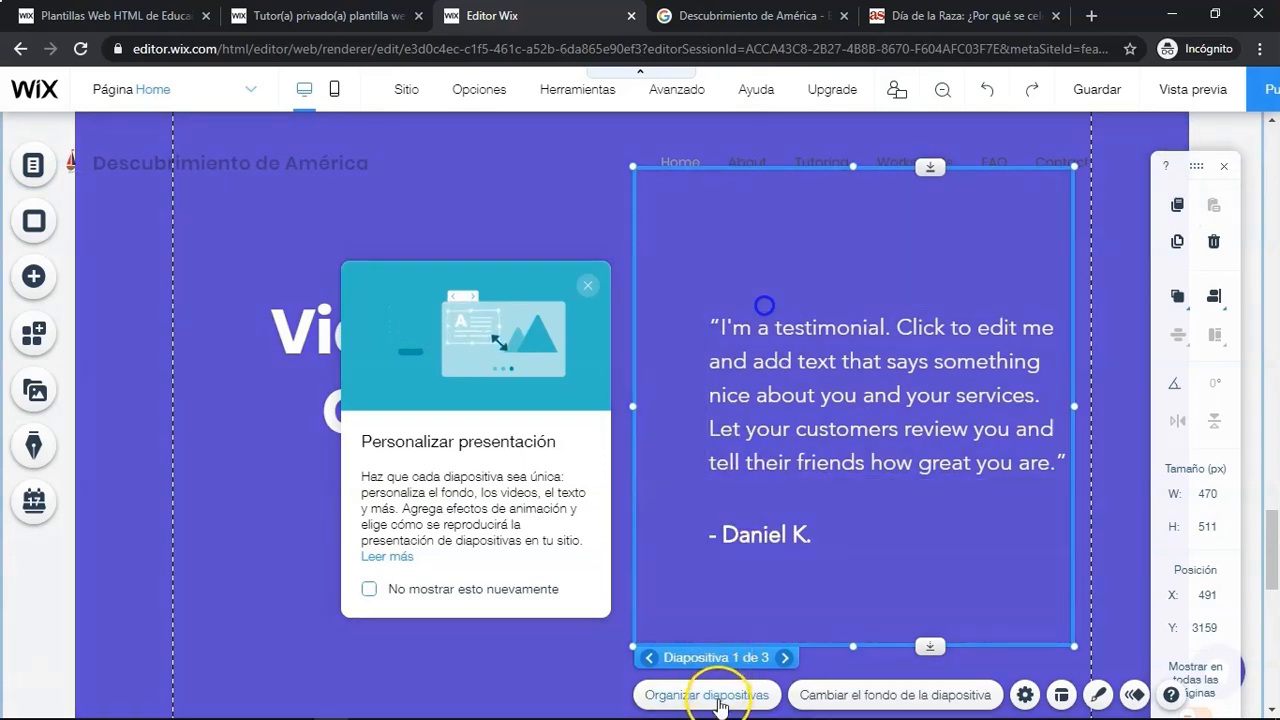
{"action": "left_click", "coordinate": [716, 695]}
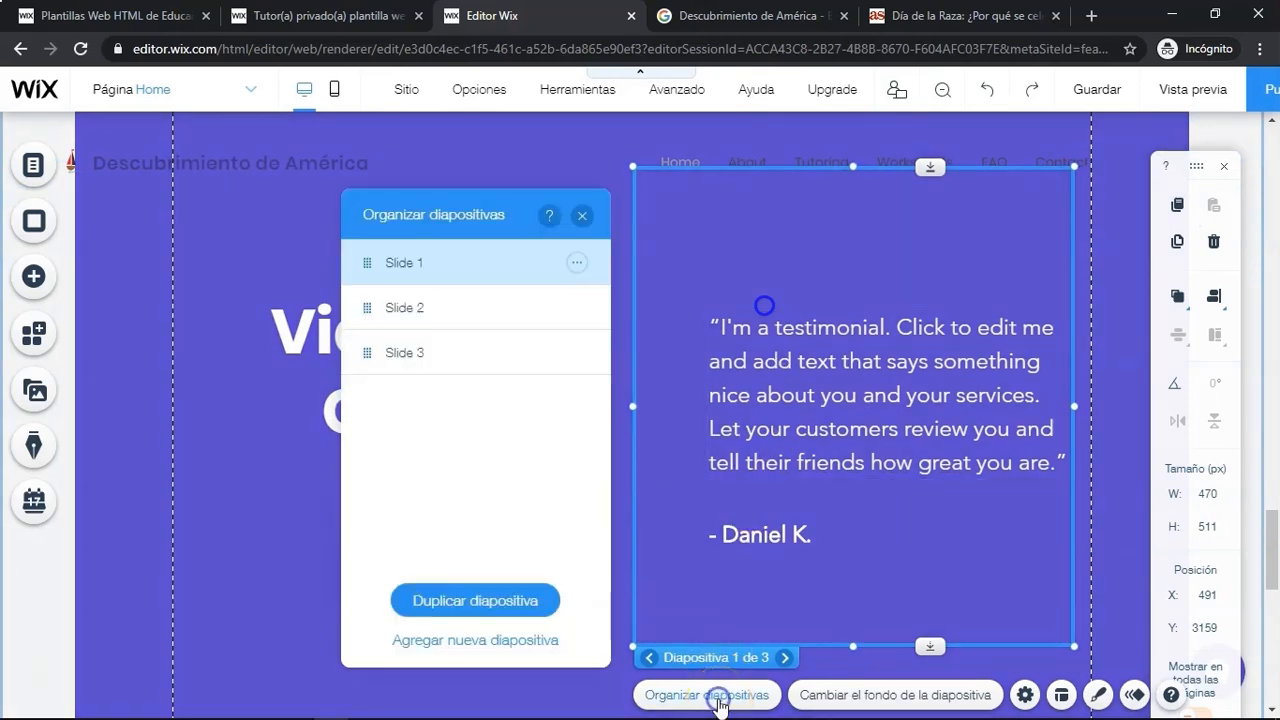
{"action": "left_click", "coordinate": [436, 366]}
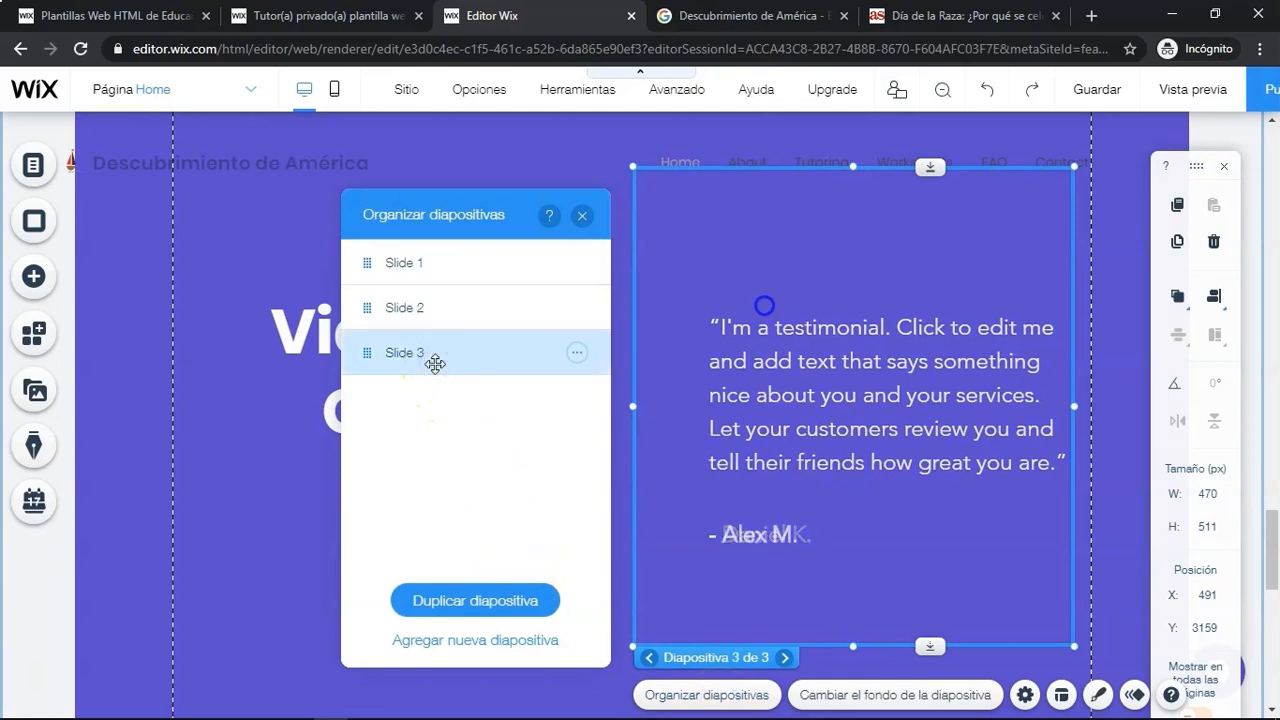
{"action": "left_click", "coordinate": [481, 612]}
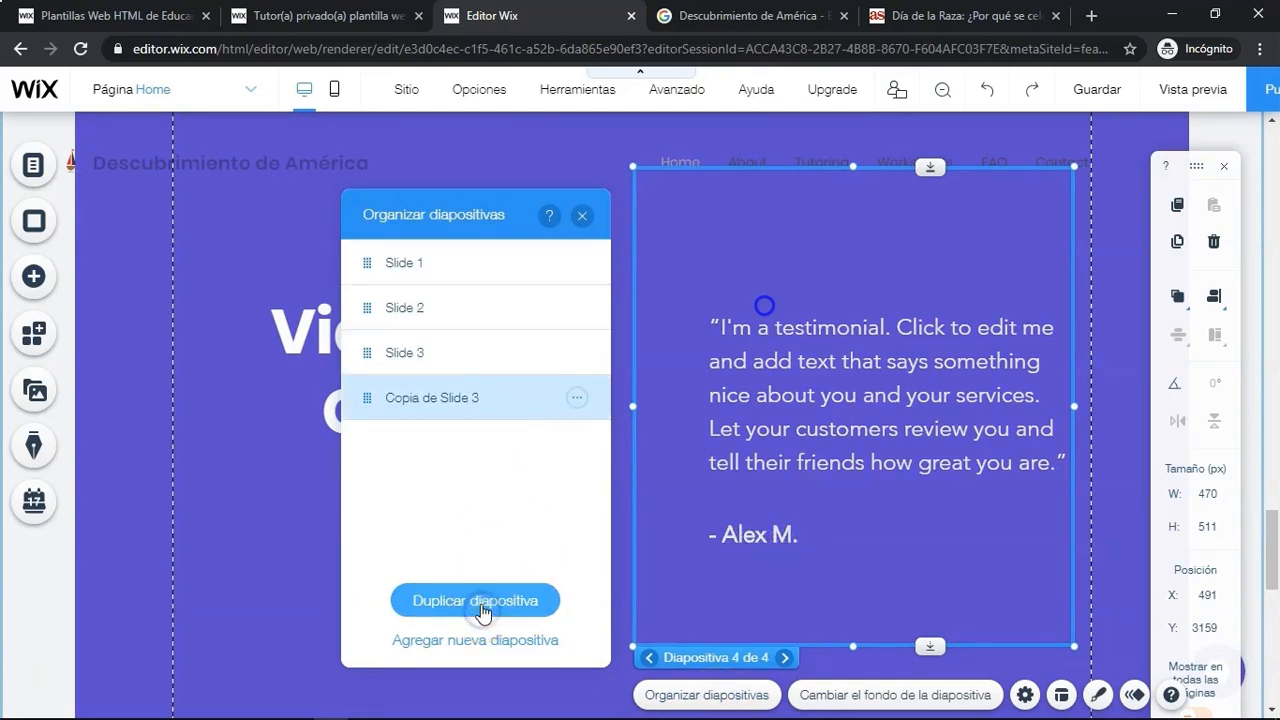
{"action": "left_click", "coordinate": [481, 610]}
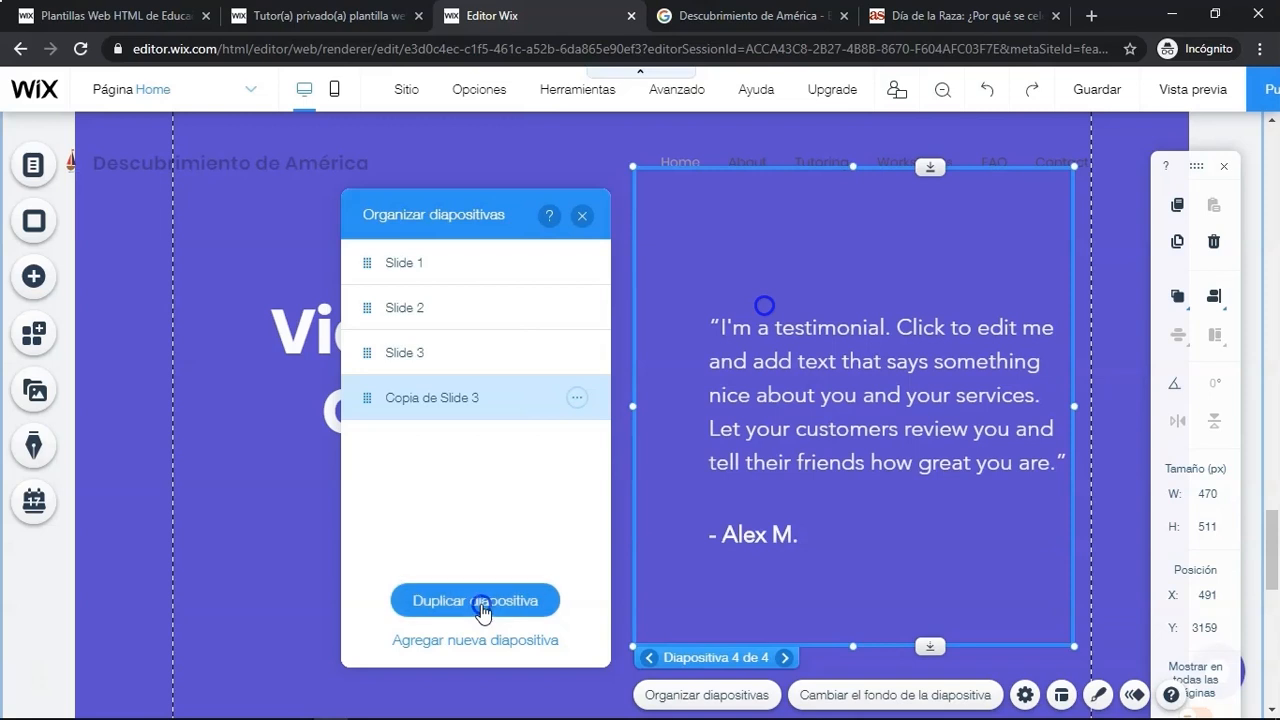
- Rename the first duplicated slide to Slide 4
{"action": "left_click", "coordinate": [579, 398]}
{"action": "left_click", "coordinate": [637, 394]}
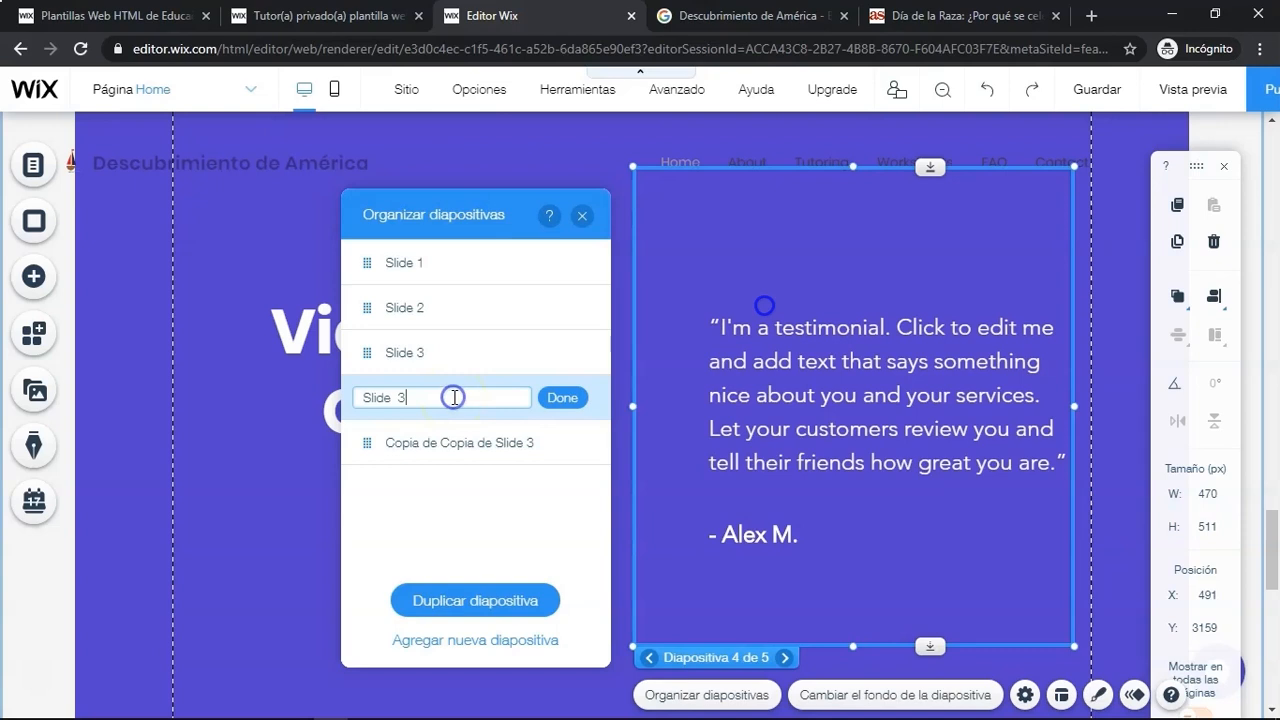
{"action": "left_click", "coordinate": [449, 426]}
- Rename the second duplicated slide to Slide 5 and close the slide organizer
{"action": "left_click", "coordinate": [576, 443]}
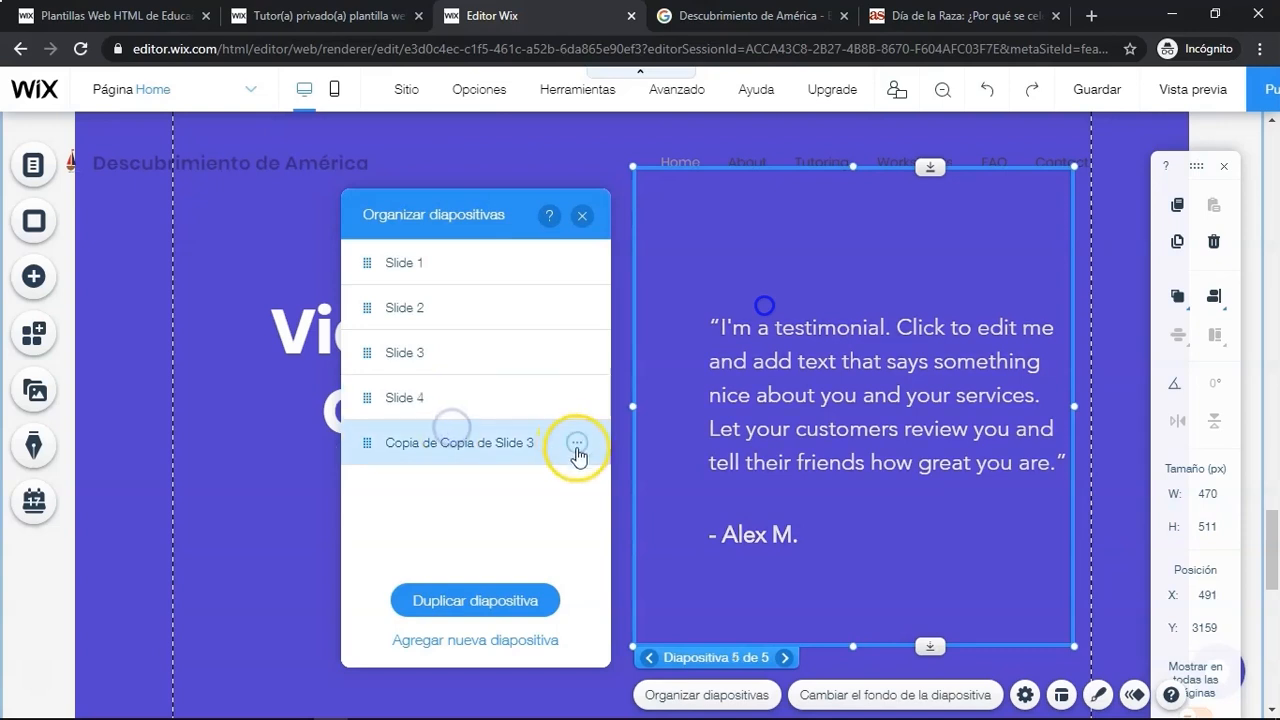
{"action": "left_click", "coordinate": [614, 446]}
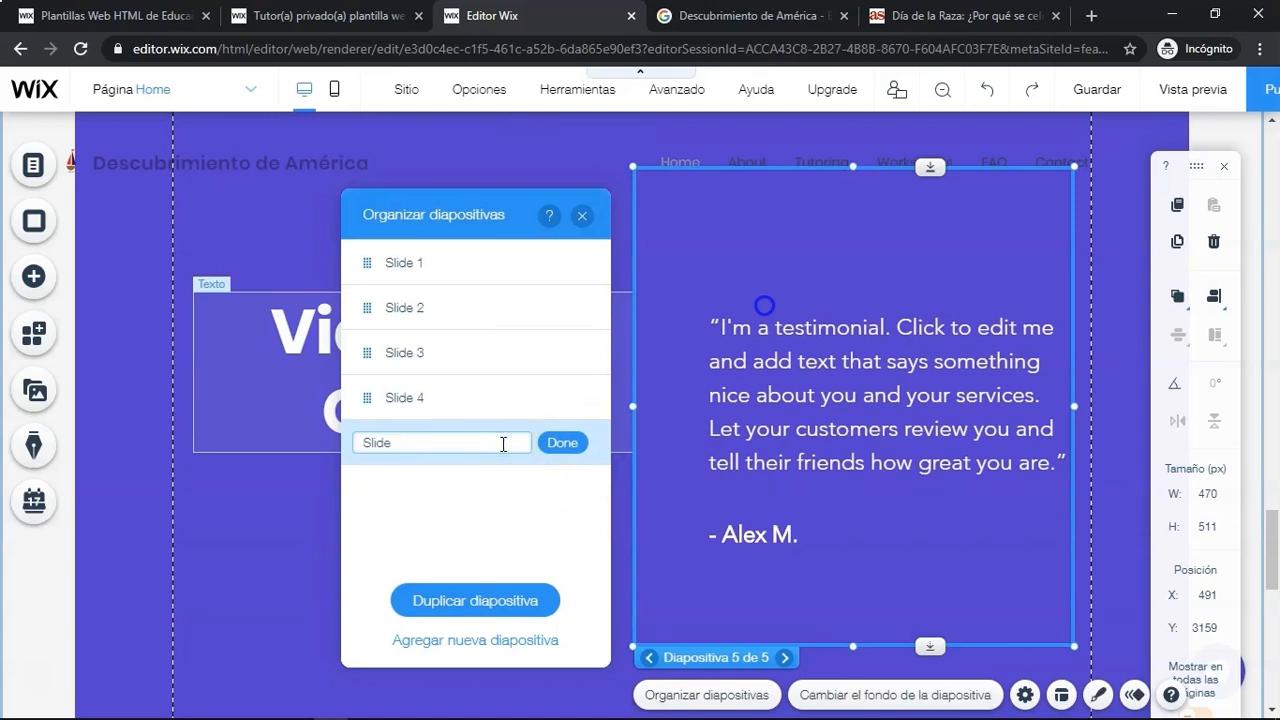
{"action": "left_click", "coordinate": [560, 450]}
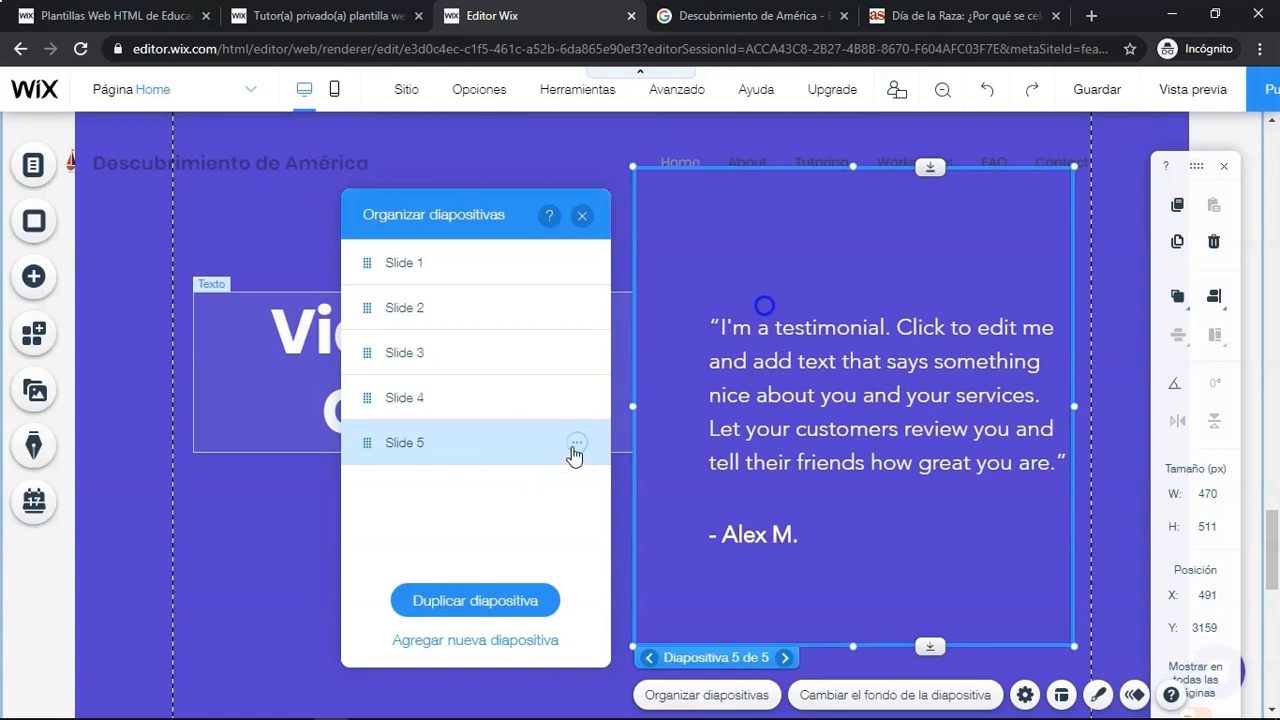
{"action": "left_click", "coordinate": [584, 217]}
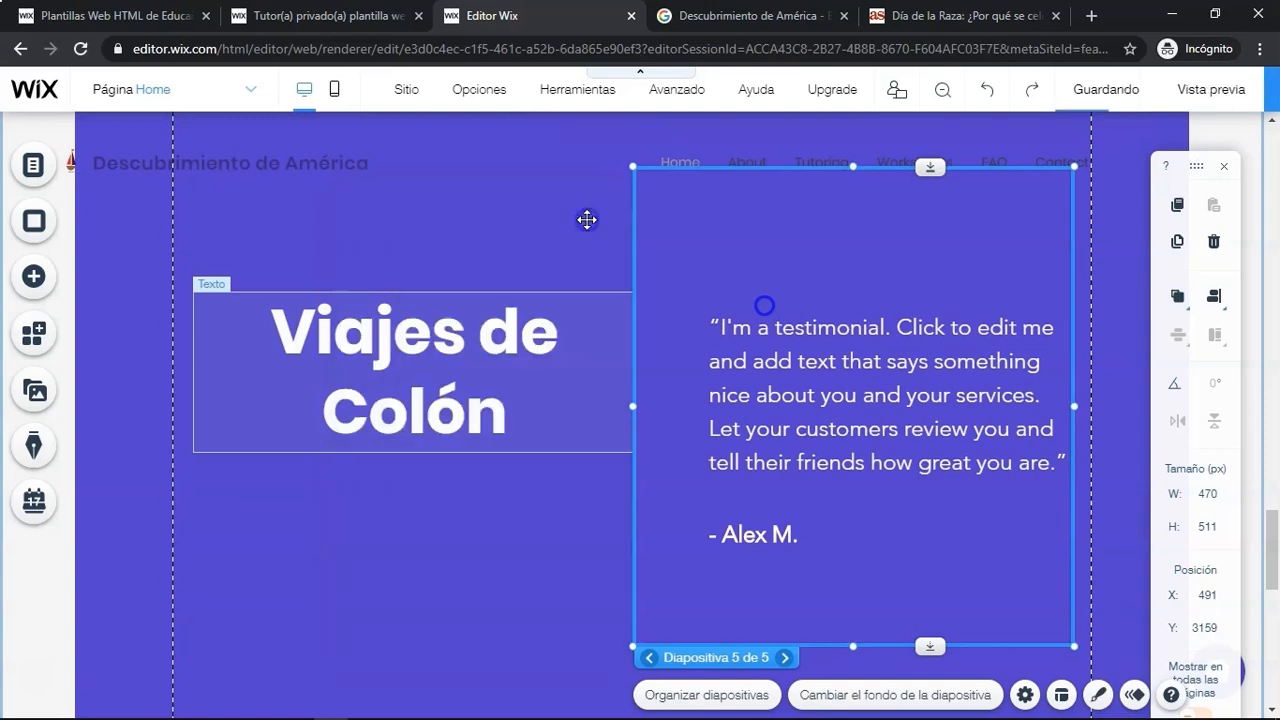
- Delete the author name text from slide 5 of the slideshow
{"action": "left_click", "coordinate": [831, 470]}
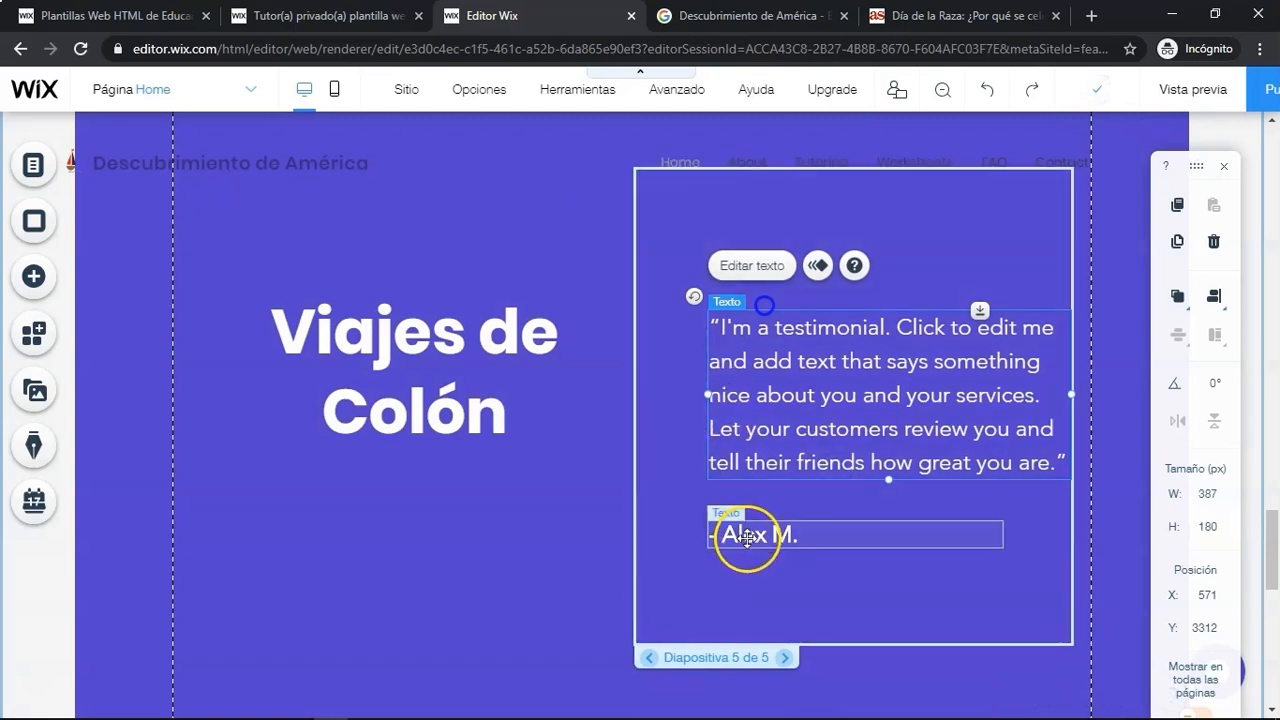
{"action": "left_click", "coordinate": [746, 537]}
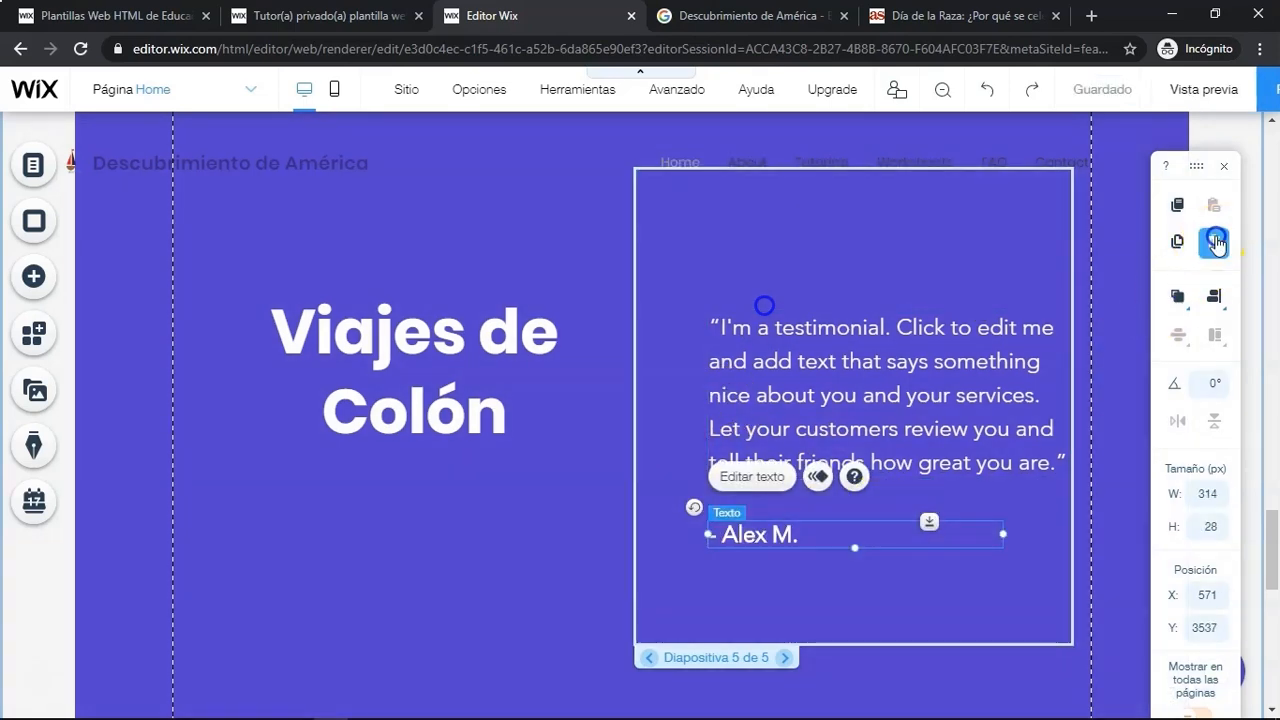
{"action": "left_click", "coordinate": [1216, 242]}
- Widen slide 5's testimonial text box to the left and replace its text with the first 'Viajes de Colón' paragraph from Word
{"action": "left_click", "coordinate": [749, 432]}
{"action": "left_click", "coordinate": [700, 397]}
{"action": "left_click_drag", "start_coordinate": [703, 394], "coordinate": [640, 394]}
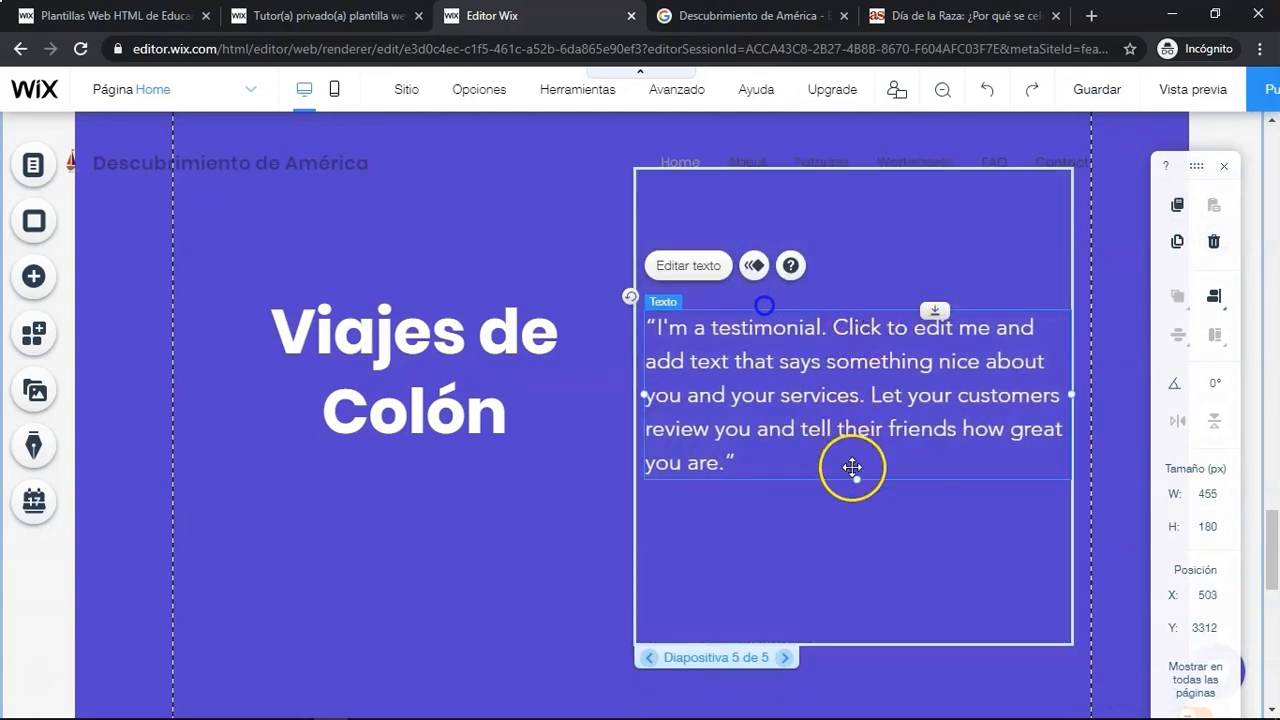
{"action": "left_click", "coordinate": [680, 265]}
{"action": "key", "text": "alt+Tab"}
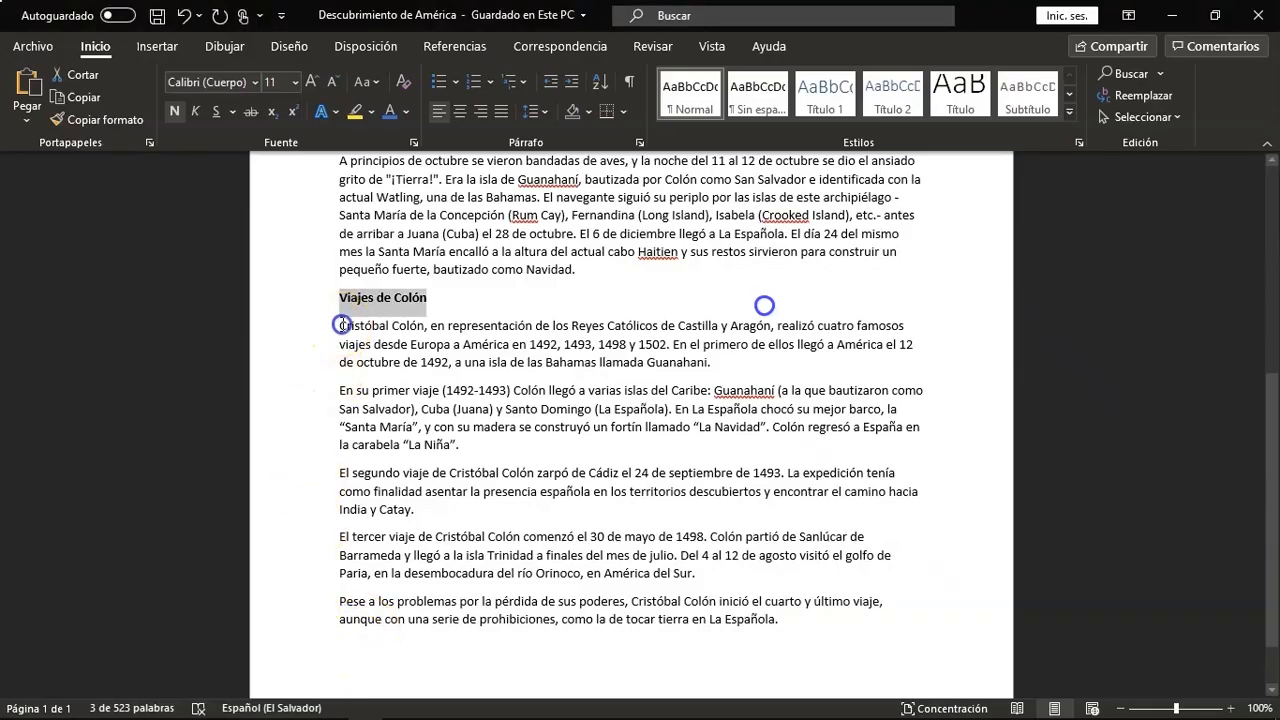
{"action": "left_click_drag", "start_coordinate": [341, 325], "coordinate": [603, 338]}
{"action": "left_click_drag", "start_coordinate": [699, 352], "coordinate": [710, 362]}
{"action": "key", "text": "ctrl+c"}
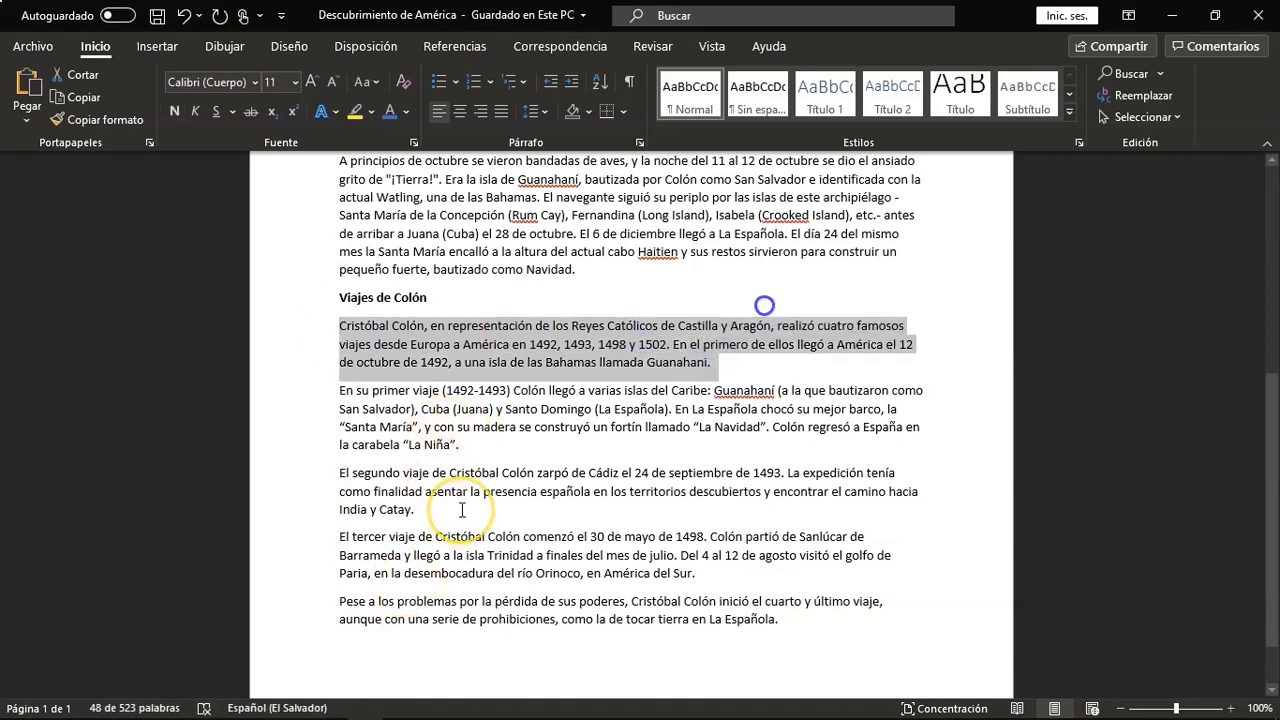
{"action": "key", "text": "alt+Tab"}
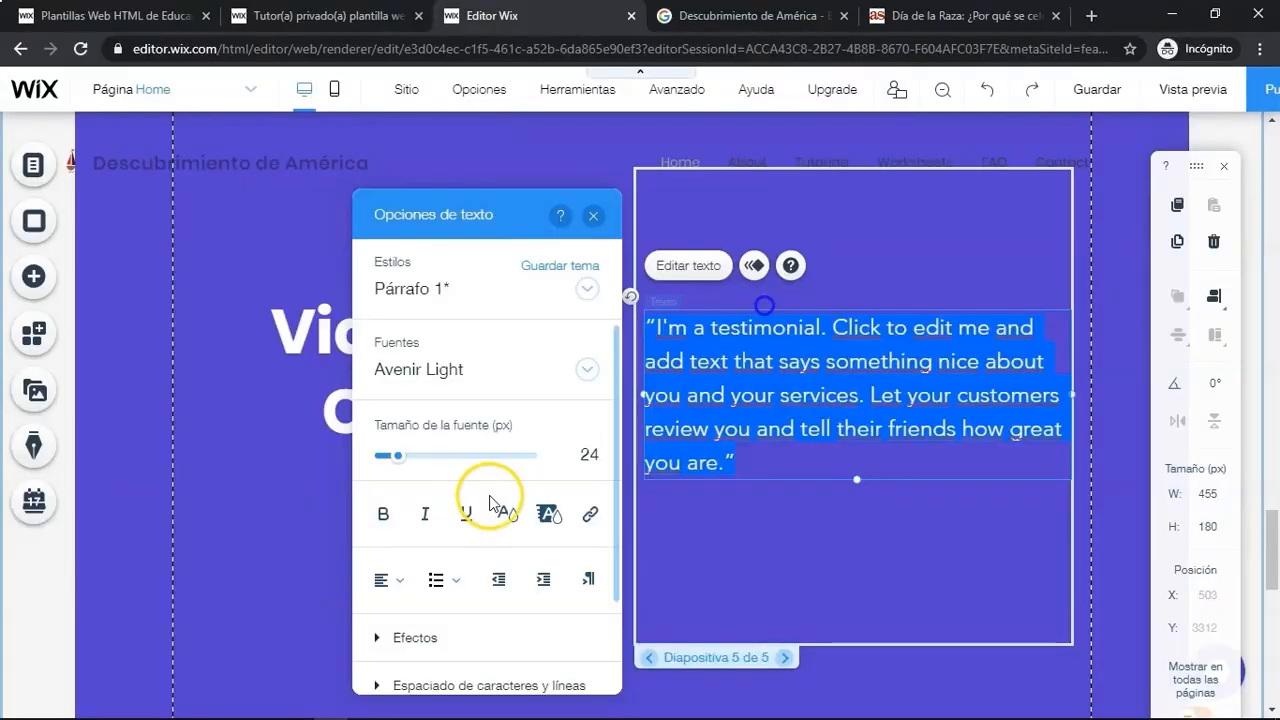
{"action": "key", "text": "ctrl+v"}
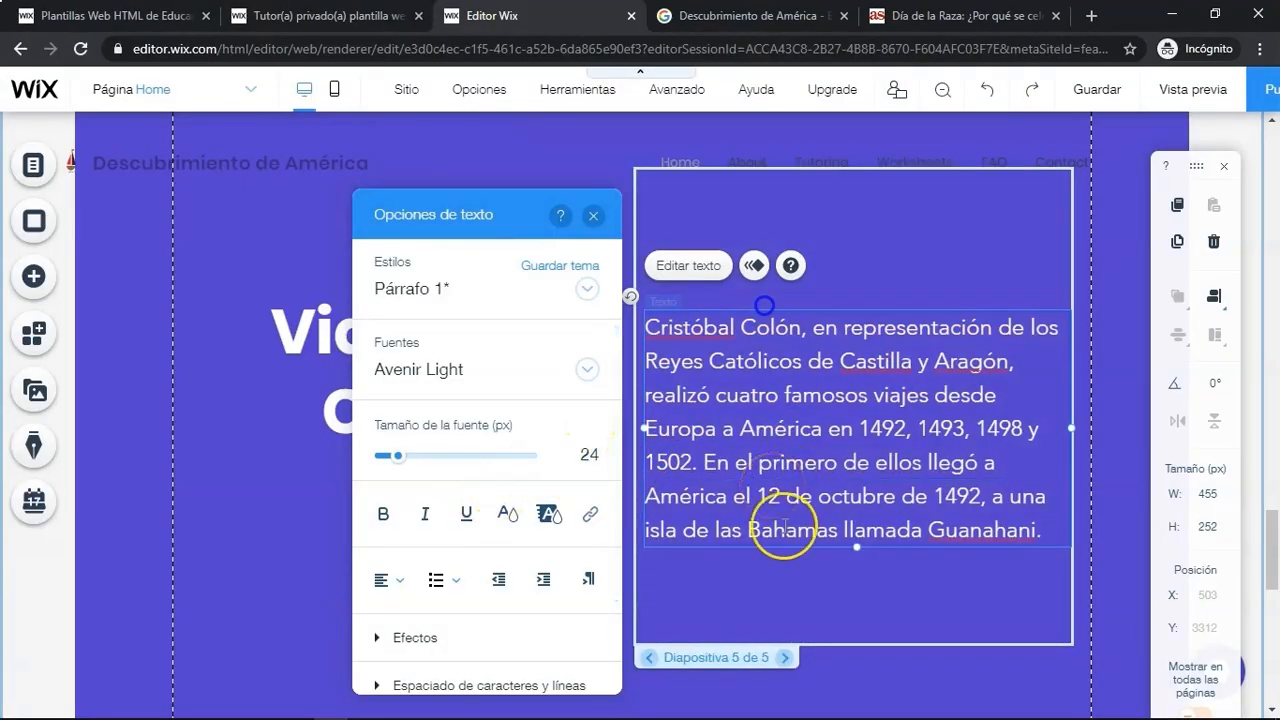
- Go to slide 1 of the slideshow and delete its author name text
{"action": "left_click", "coordinate": [785, 657]}
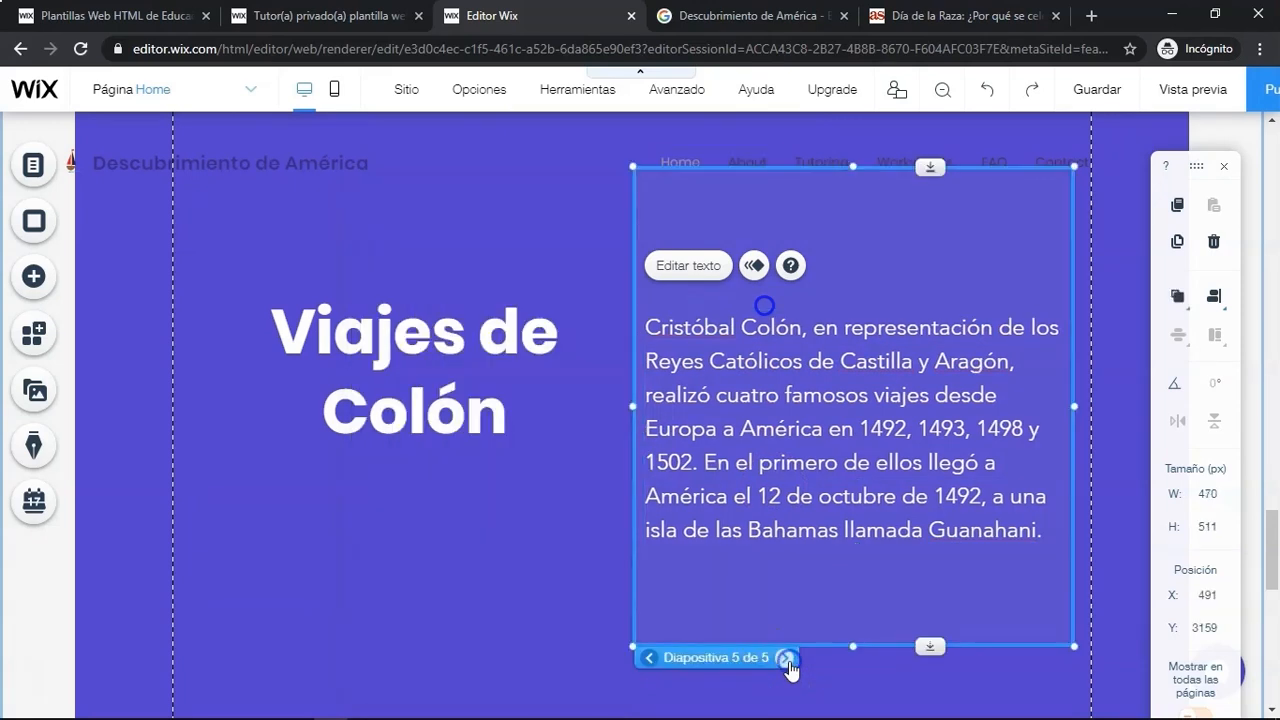
{"action": "left_click", "coordinate": [762, 535]}
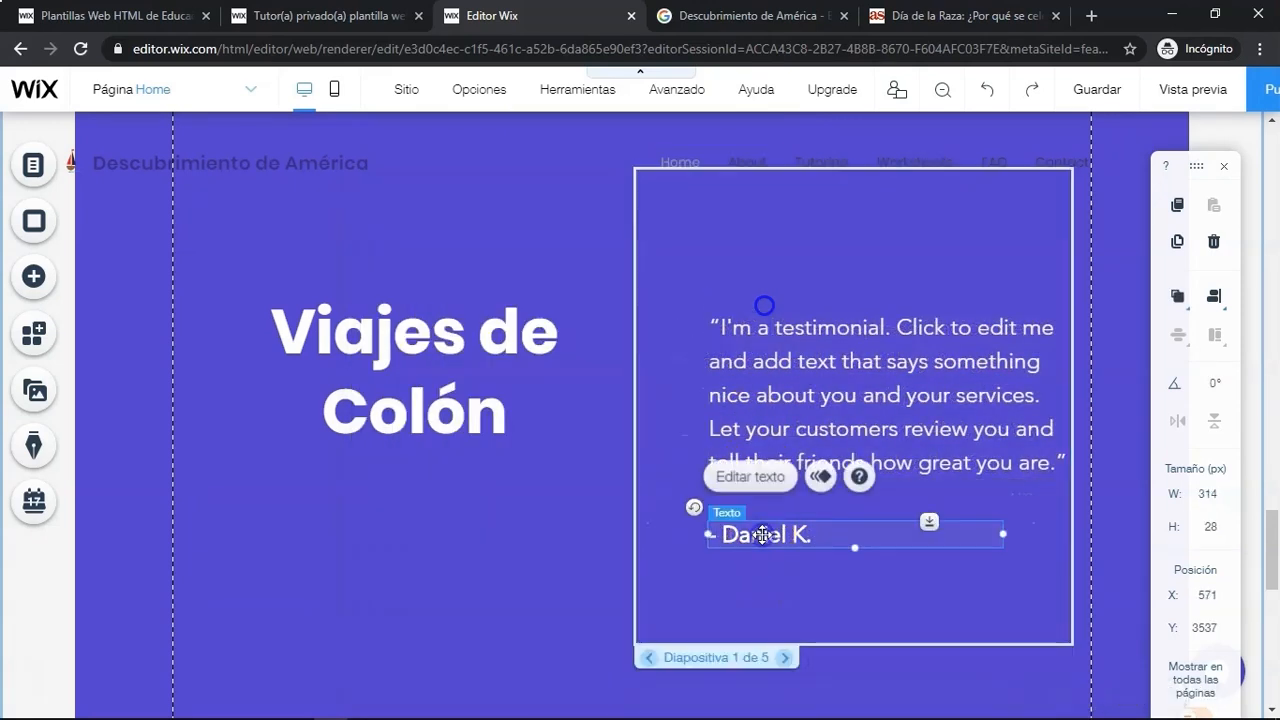
{"action": "left_click", "coordinate": [1214, 241]}
- Widen slide 1's testimonial text box to the left and replace its text with the 'En su primer viaje' paragraph from Word
{"action": "left_click", "coordinate": [698, 383]}
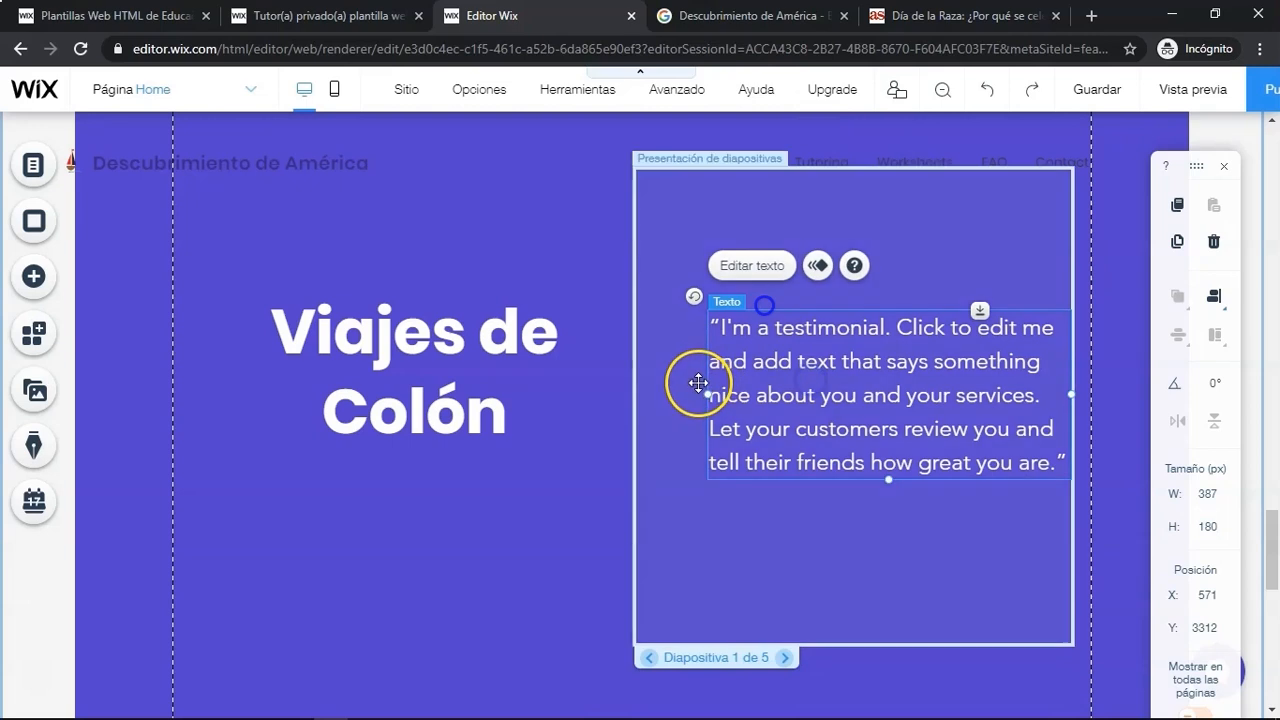
{"action": "left_click_drag", "start_coordinate": [706, 394], "coordinate": [630, 394]}
{"action": "left_click", "coordinate": [688, 266]}
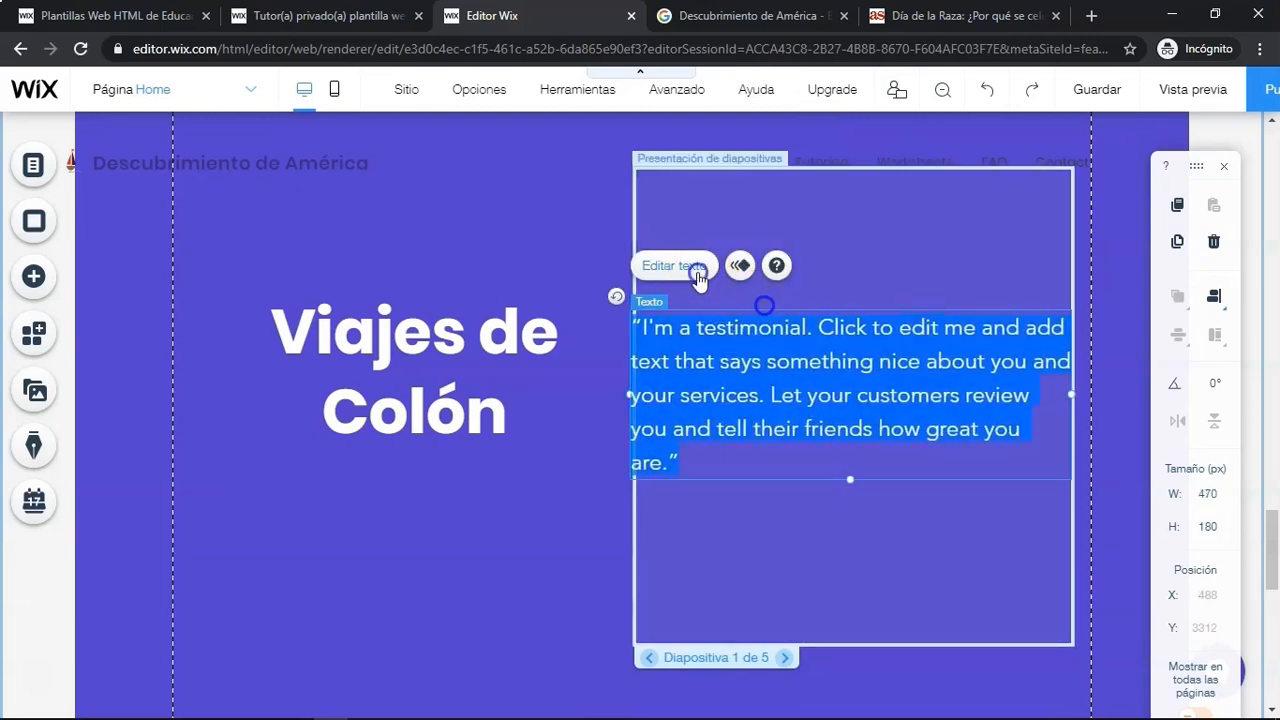
{"action": "key", "text": "alt+Tab"}
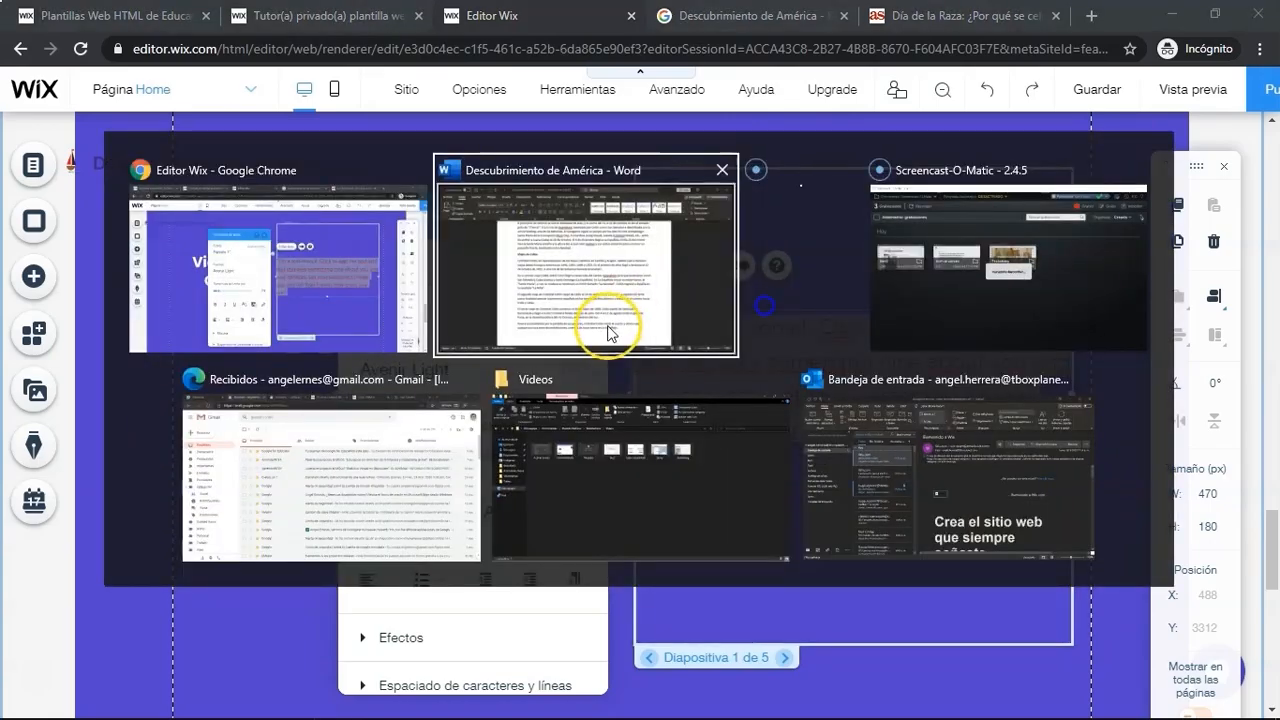
{"action": "left_click_drag", "start_coordinate": [467, 448], "coordinate": [340, 392]}
{"action": "key", "text": "ctrl+c"}
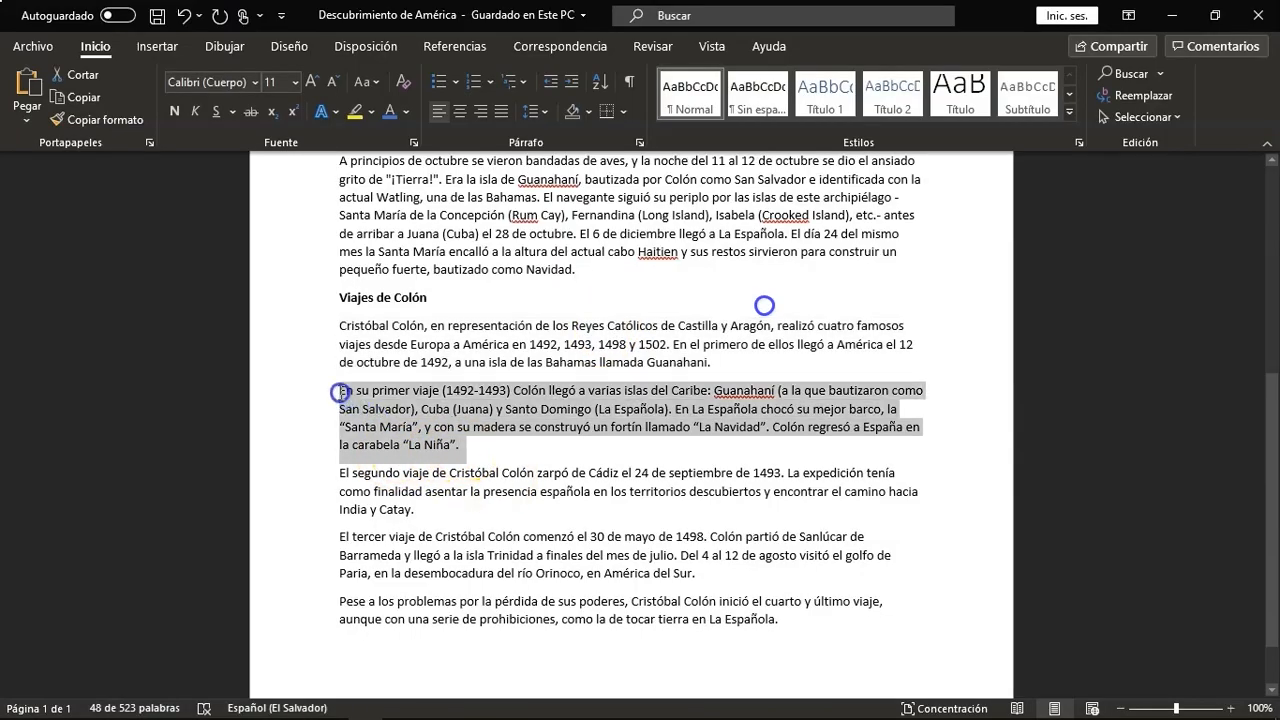
{"action": "key", "text": "alt+Tab"}
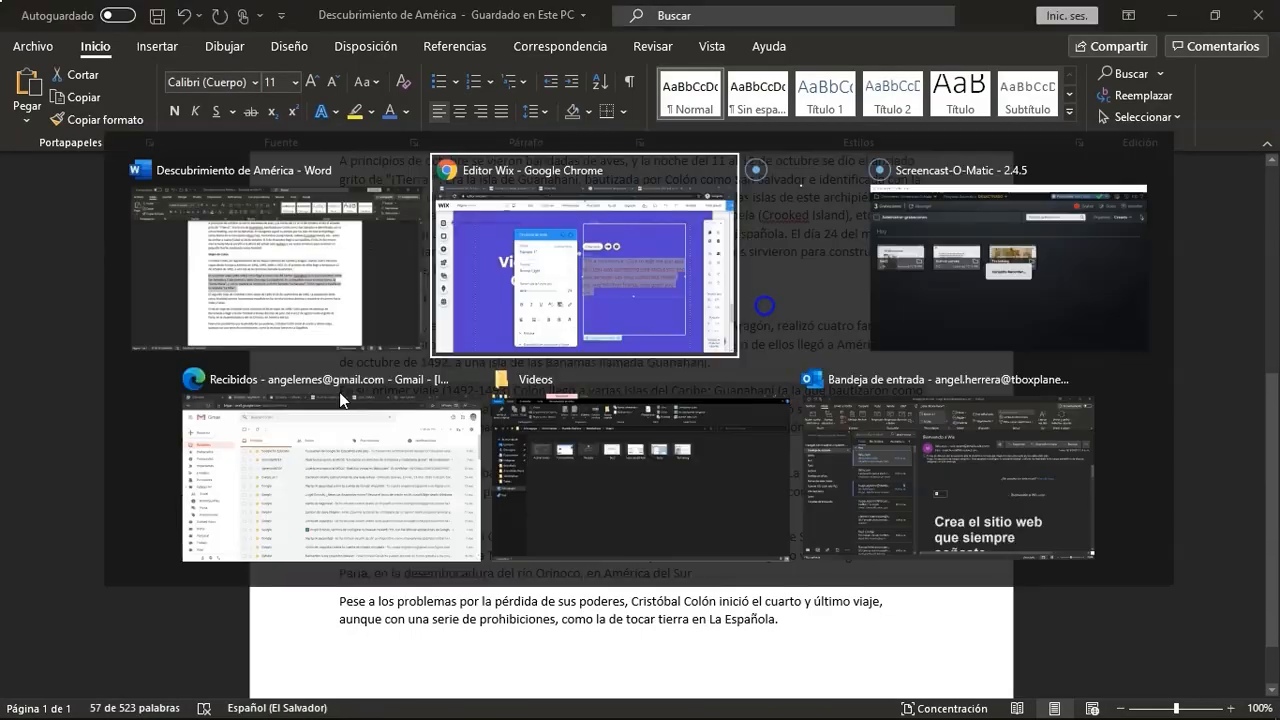
{"action": "key", "text": "ctrl+v"}
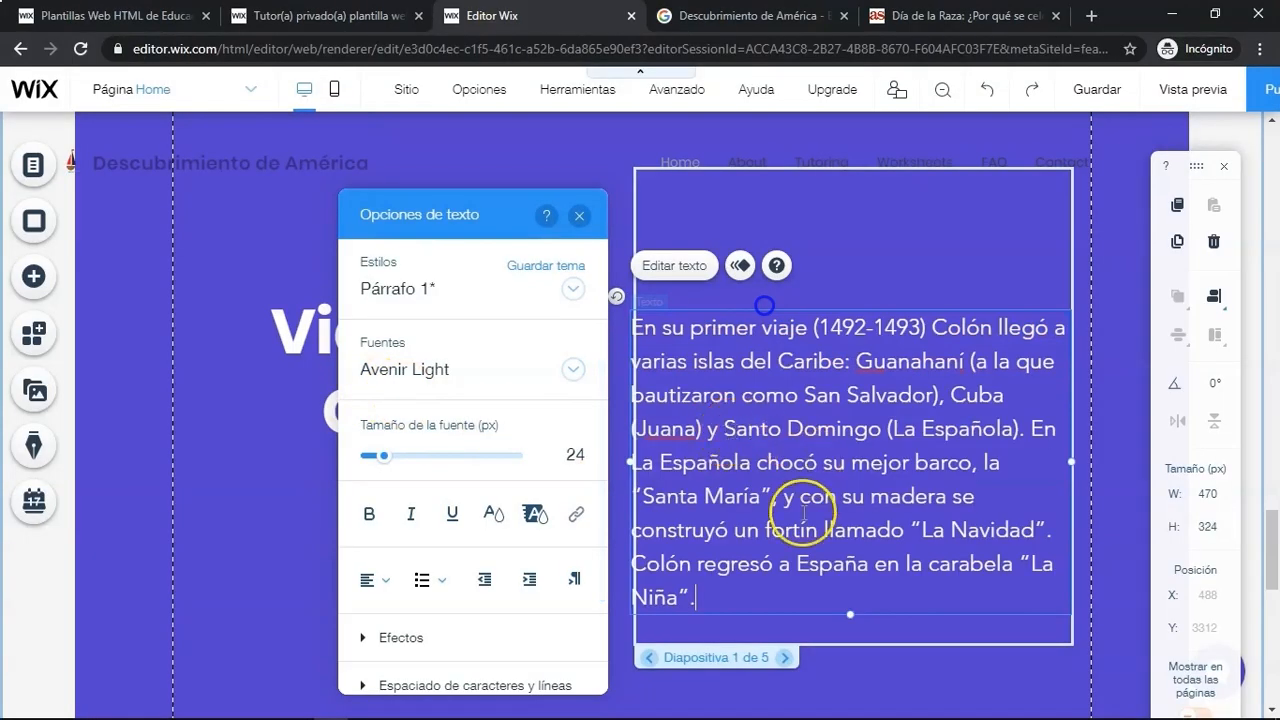
- Go to slide 2, widen its testimonial text box to the left, and delete the author name text
{"action": "left_click", "coordinate": [785, 657]}
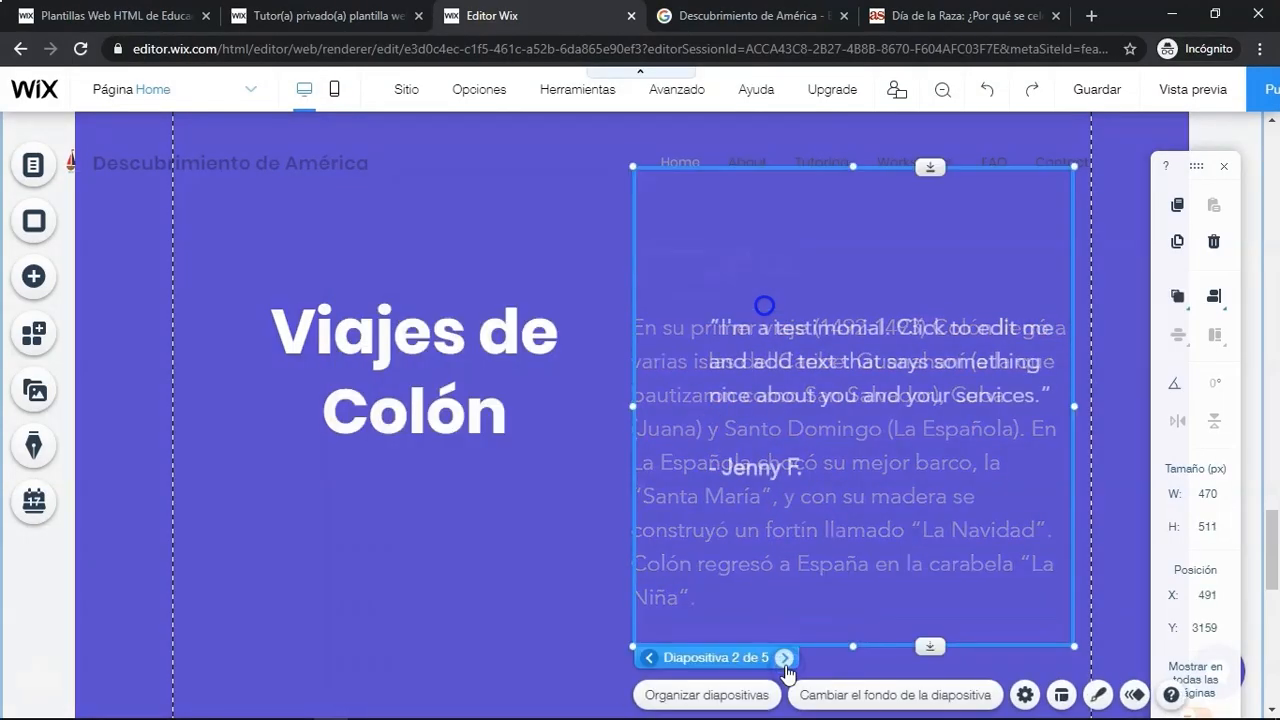
{"action": "left_click", "coordinate": [728, 334]}
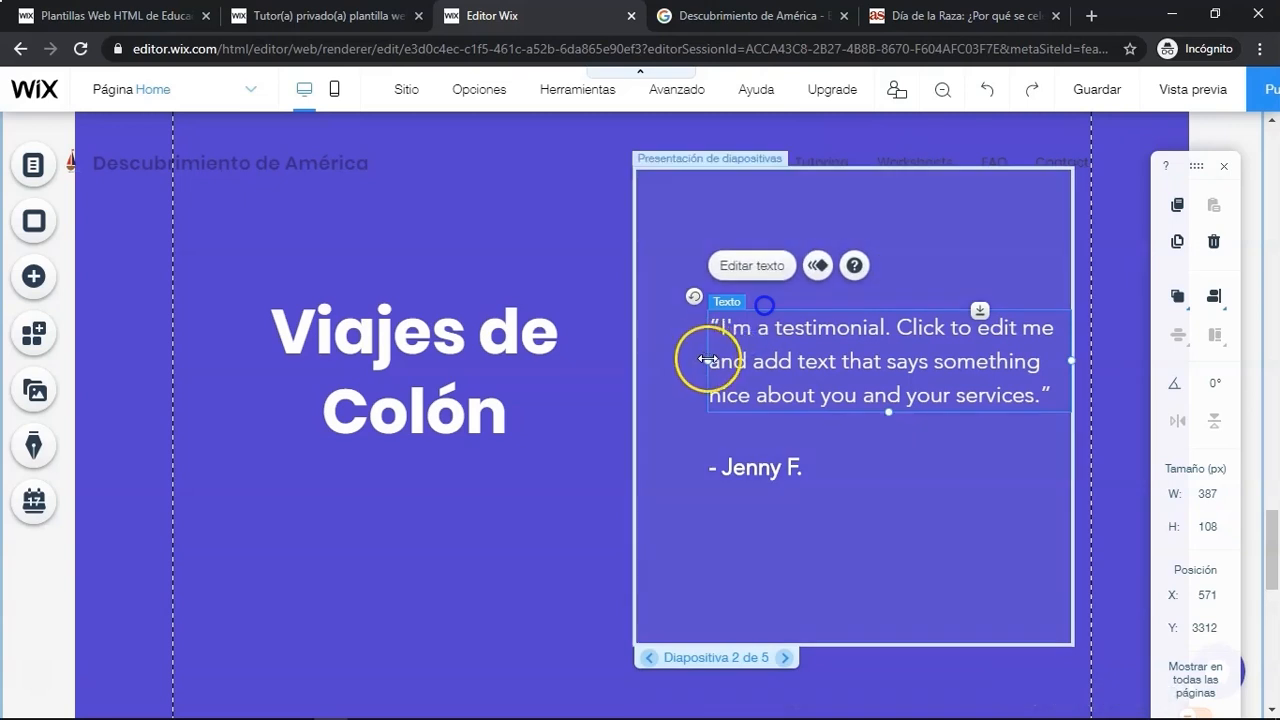
{"action": "left_click_drag", "start_coordinate": [707, 359], "coordinate": [640, 357]}
{"action": "left_click", "coordinate": [745, 466]}
{"action": "left_click", "coordinate": [1213, 241]}
- Replace slide 2's testimonial text with the 'El segundo viaje de Cristóbal Colón' paragraph from Word
{"action": "left_click", "coordinate": [905, 365]}
{"action": "left_click", "coordinate": [665, 280]}
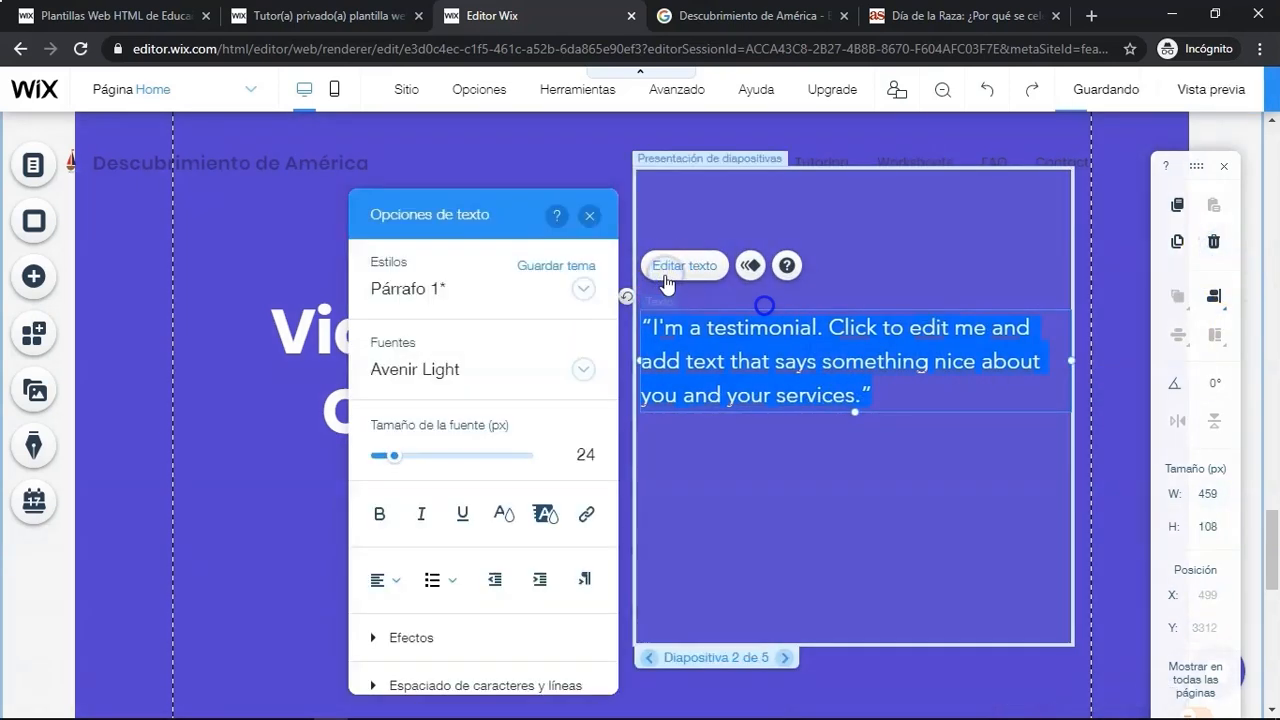
{"action": "key", "text": "alt+Tab"}
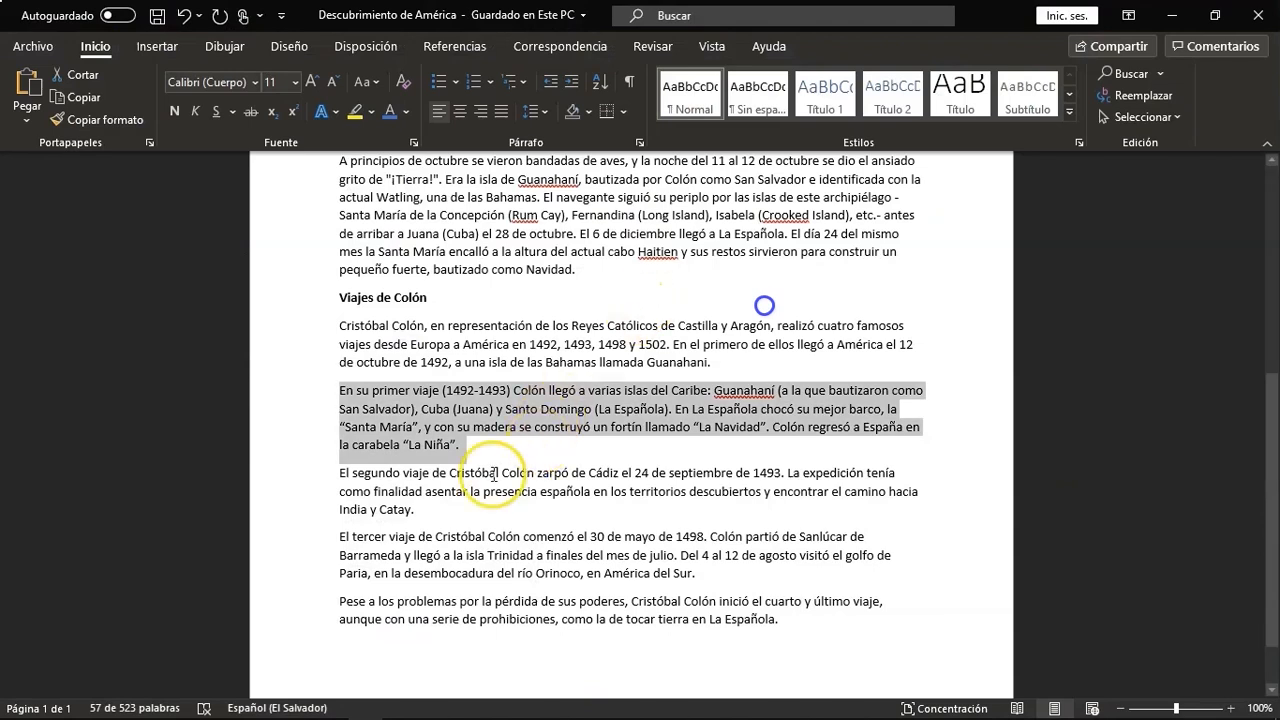
{"action": "triple_click", "coordinate": [340, 480]}
{"action": "key", "text": "ctrl+c"}
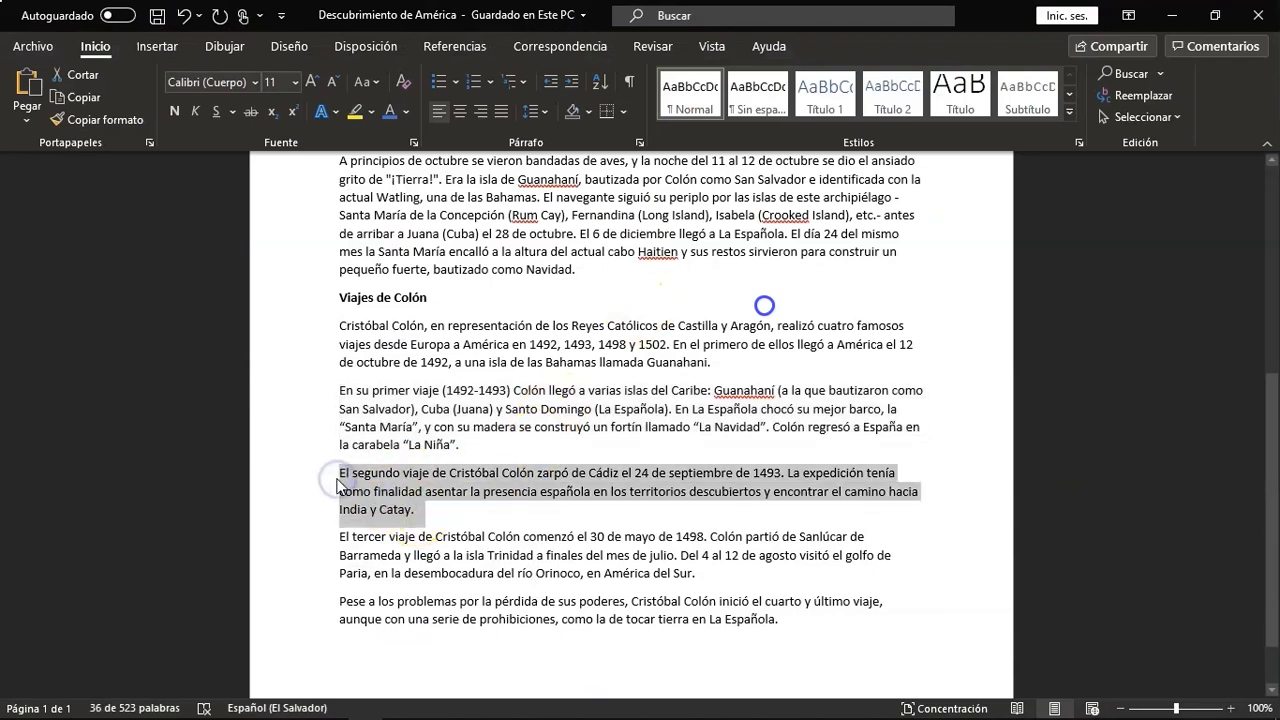
{"action": "key", "text": "alt+Tab"}
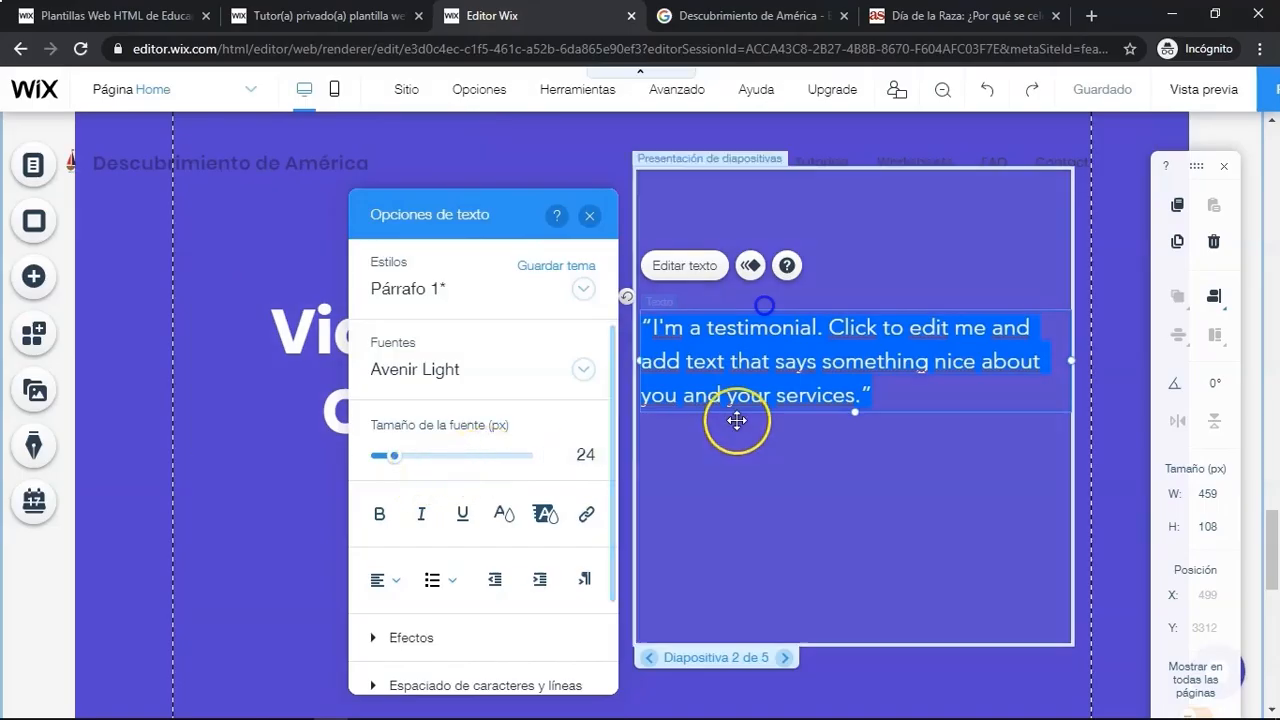
{"action": "key", "text": "ctrl+v"}
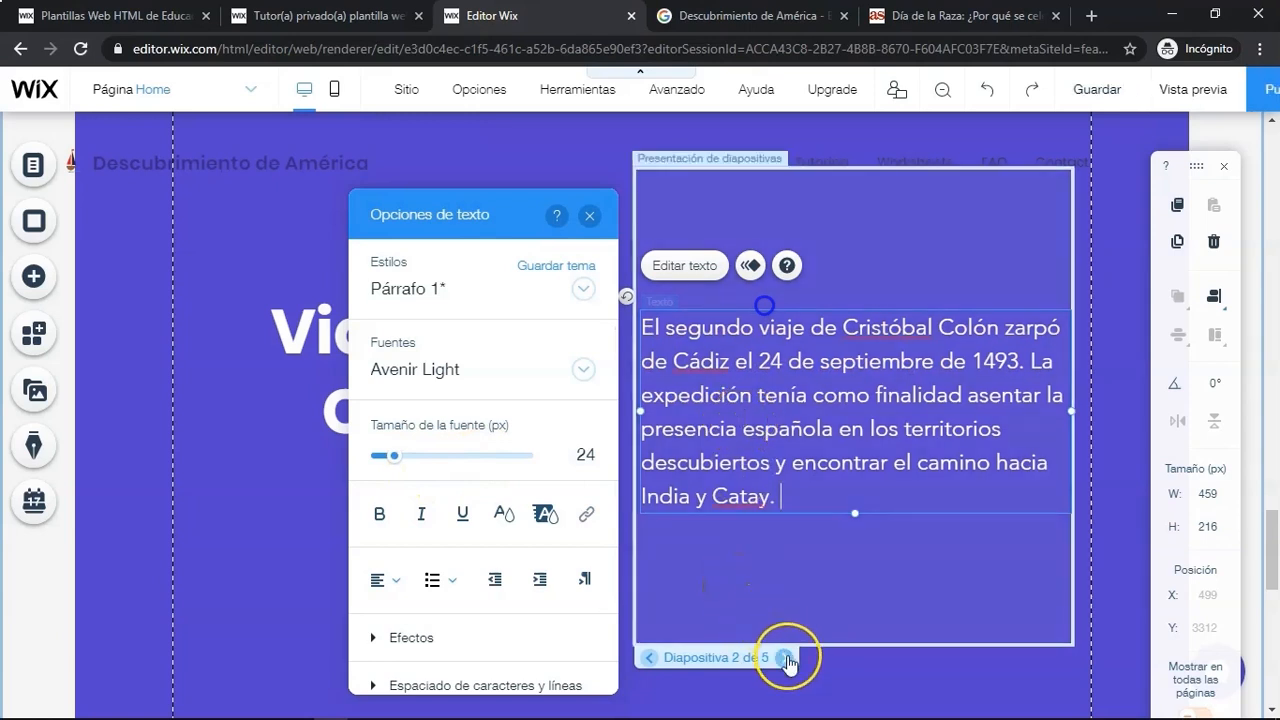
- Go to slide 3 of the slideshow and delete its author name text
{"action": "left_click", "coordinate": [786, 658]}
{"action": "left_click", "coordinate": [770, 538]}
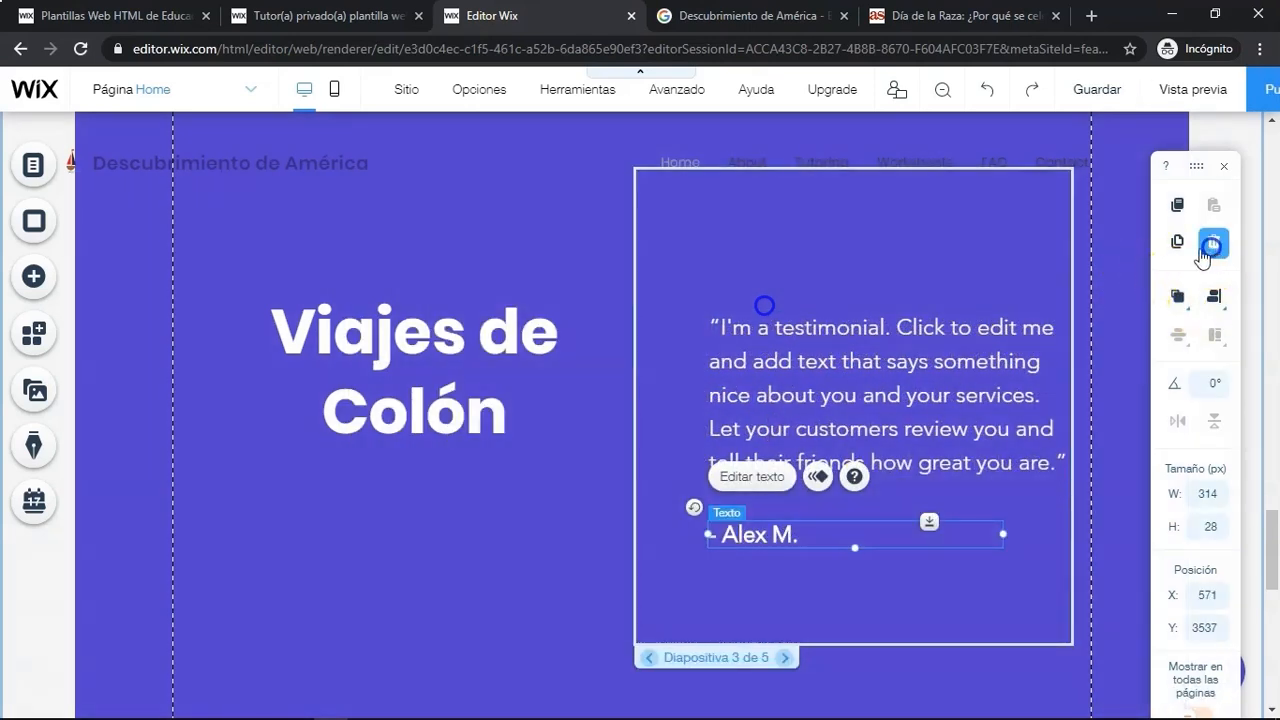
{"action": "left_click", "coordinate": [1203, 258]}
- Widen slide 3's testimonial text box to the left and replace its text with the 'El tercer viaje' paragraph copied from Word
{"action": "left_click", "coordinate": [851, 334]}
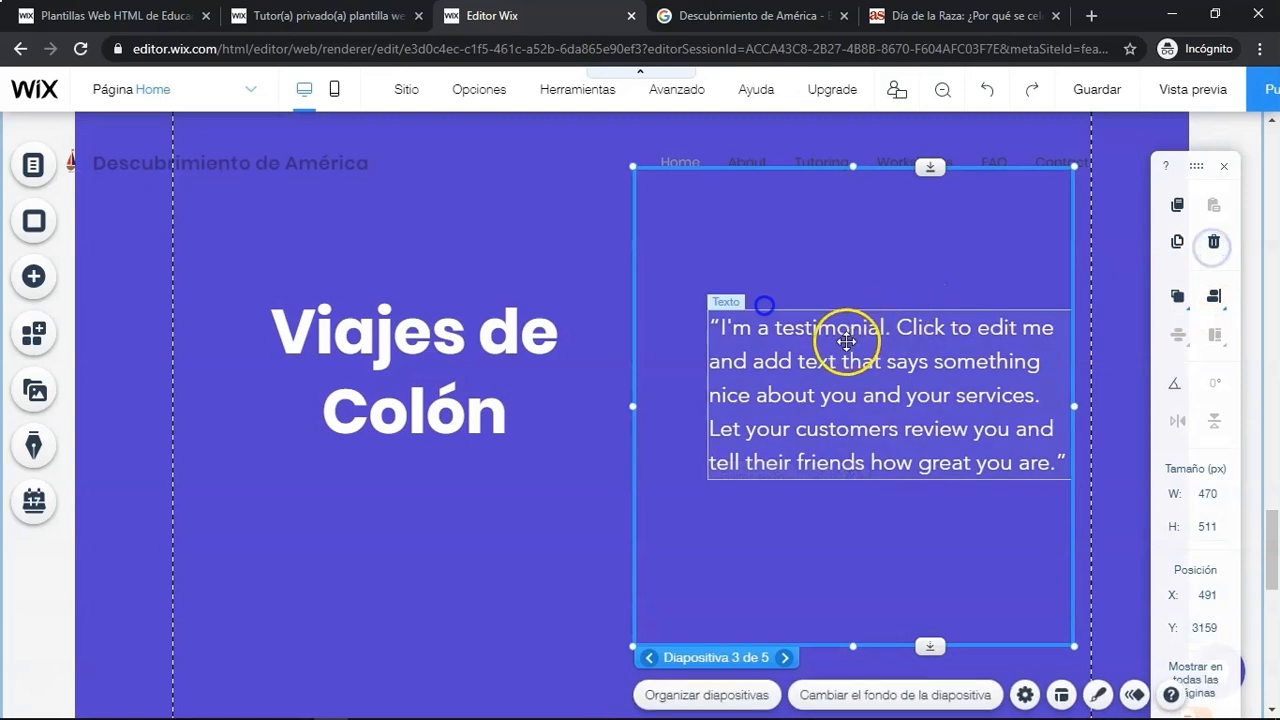
{"action": "left_click_drag", "start_coordinate": [708, 397], "coordinate": [637, 384]}
{"action": "left_click", "coordinate": [707, 286]}
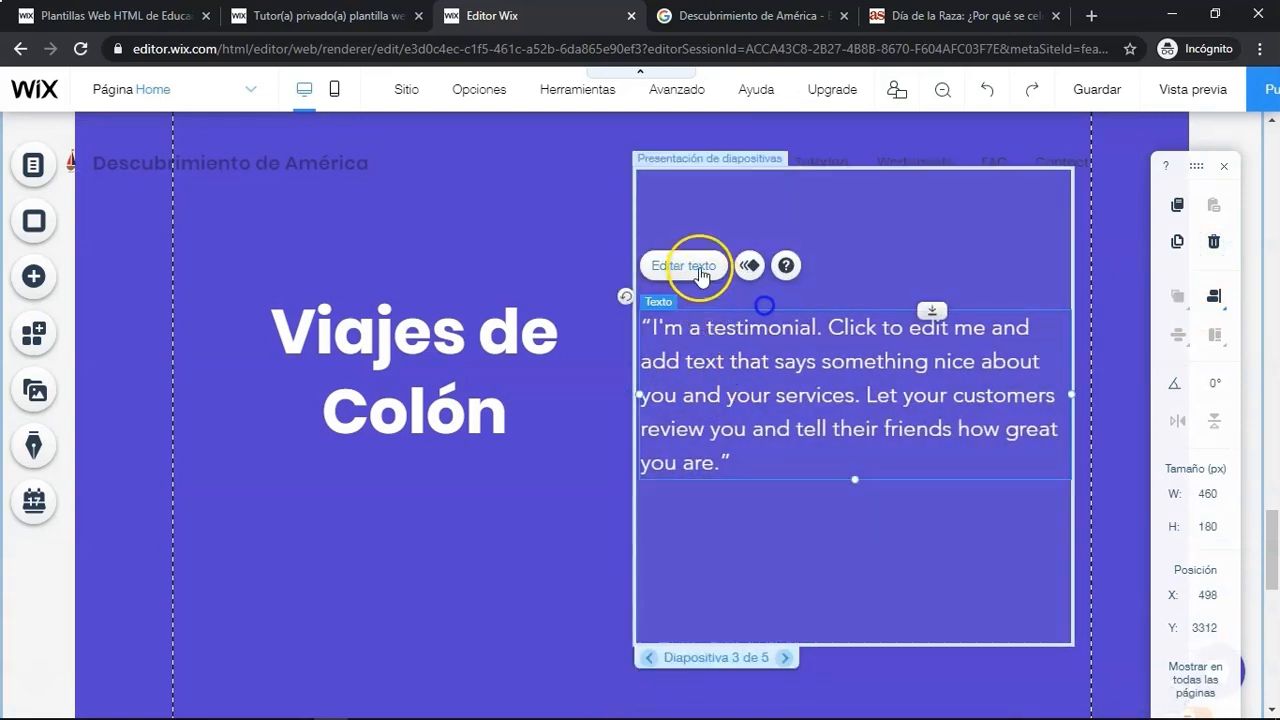
{"action": "key", "text": "alt+Tab"}
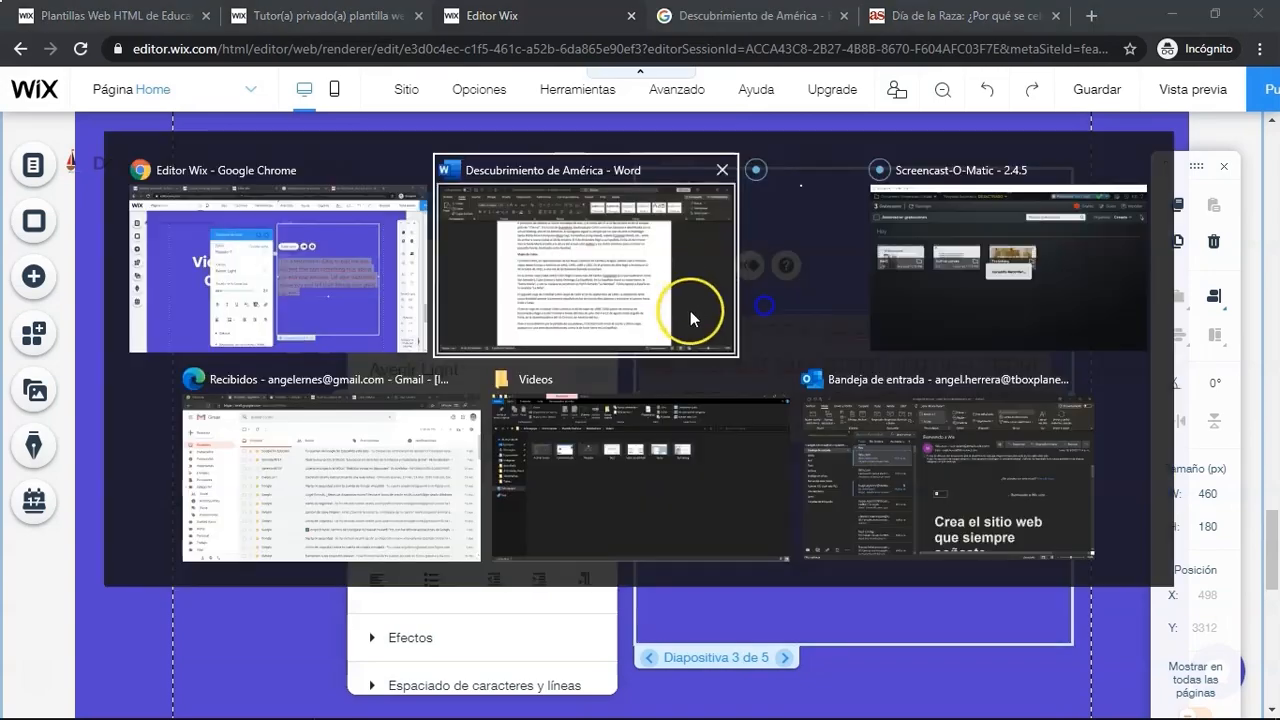
{"action": "left_click", "coordinate": [672, 339]}
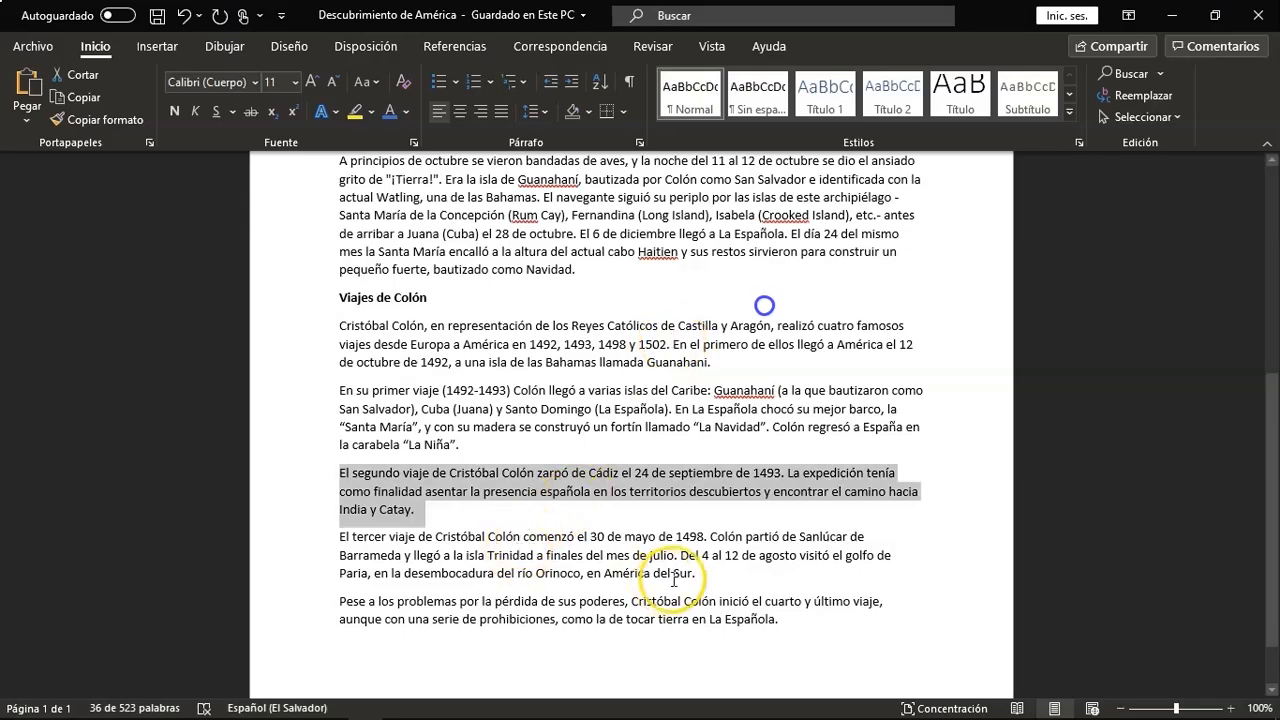
{"action": "left_click_drag", "start_coordinate": [706, 580], "coordinate": [342, 543]}
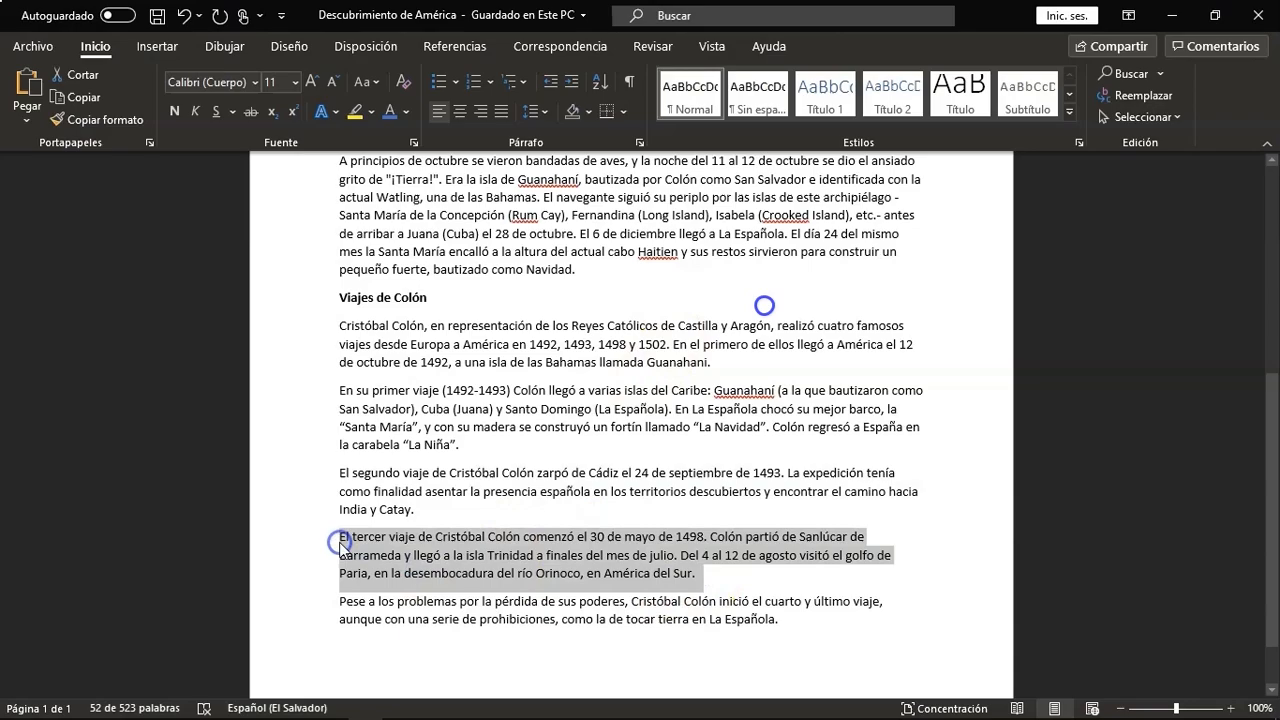
{"action": "key", "text": "ctrl+c"}
{"action": "key", "text": "alt+Tab"}
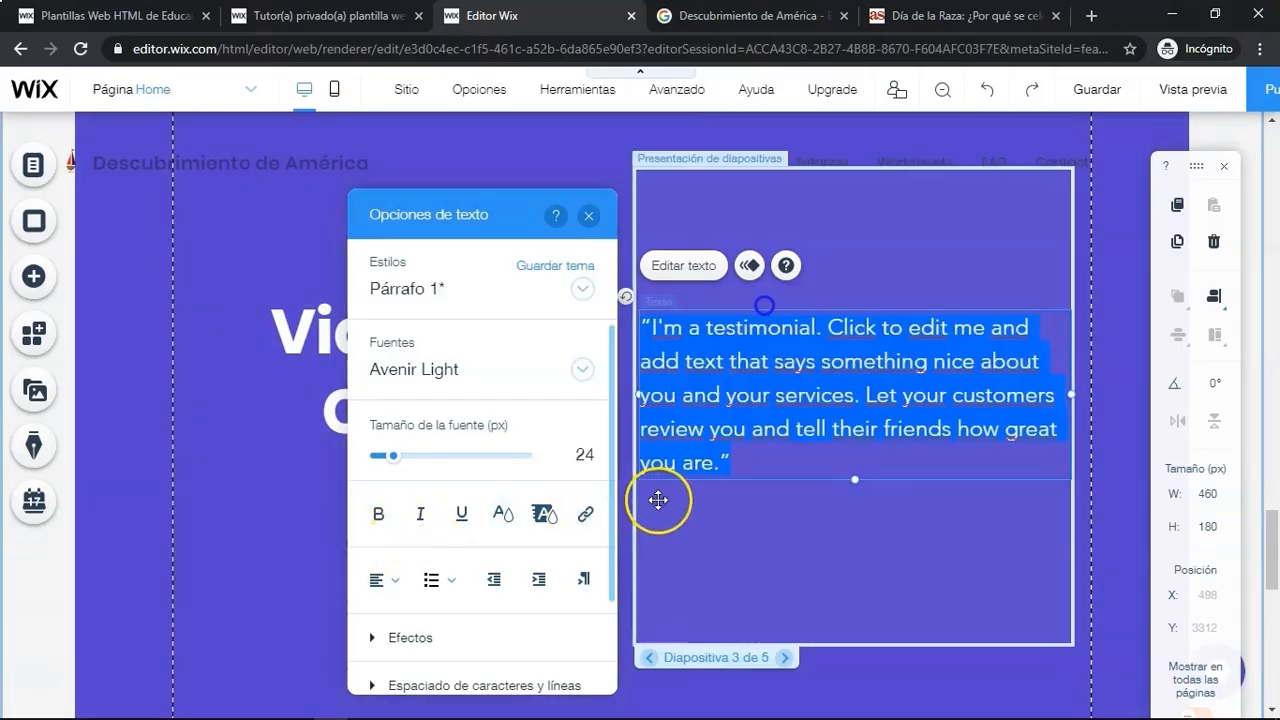
{"action": "key", "text": "ctrl+v"}
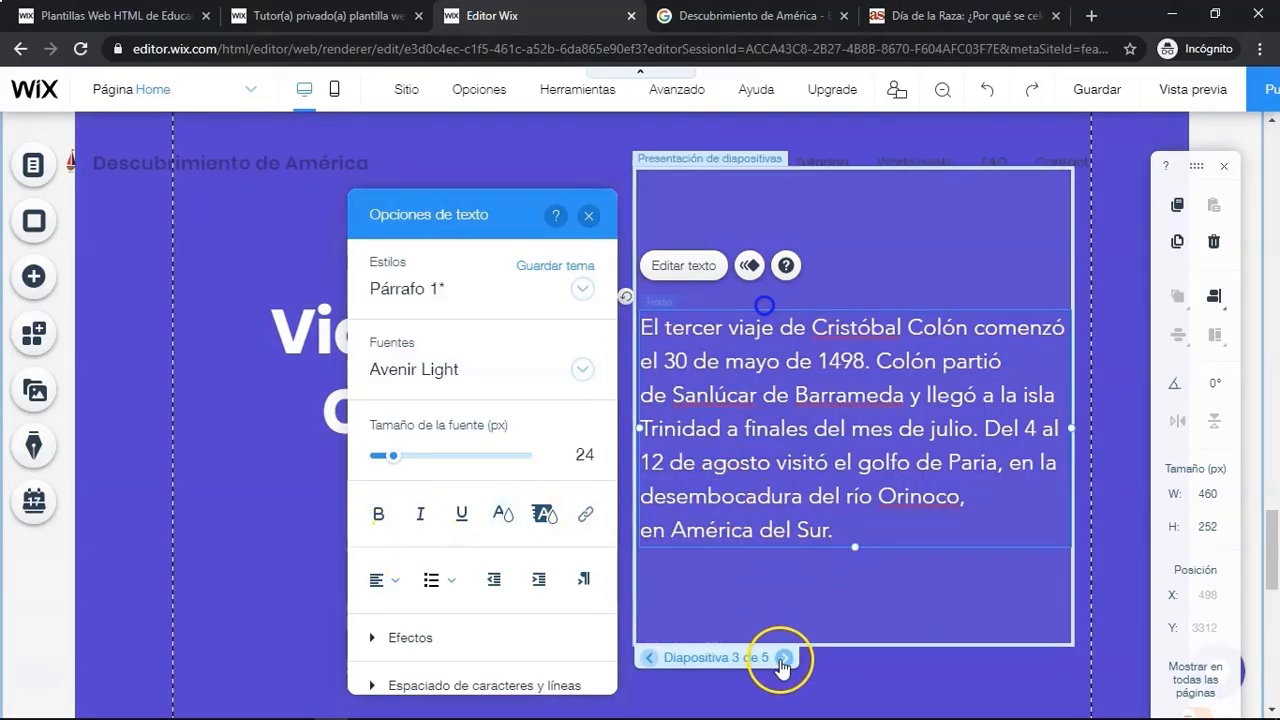
- Go to slide 4, widen its testimonial text box to the left, and delete the author name text
{"action": "left_click", "coordinate": [785, 658]}
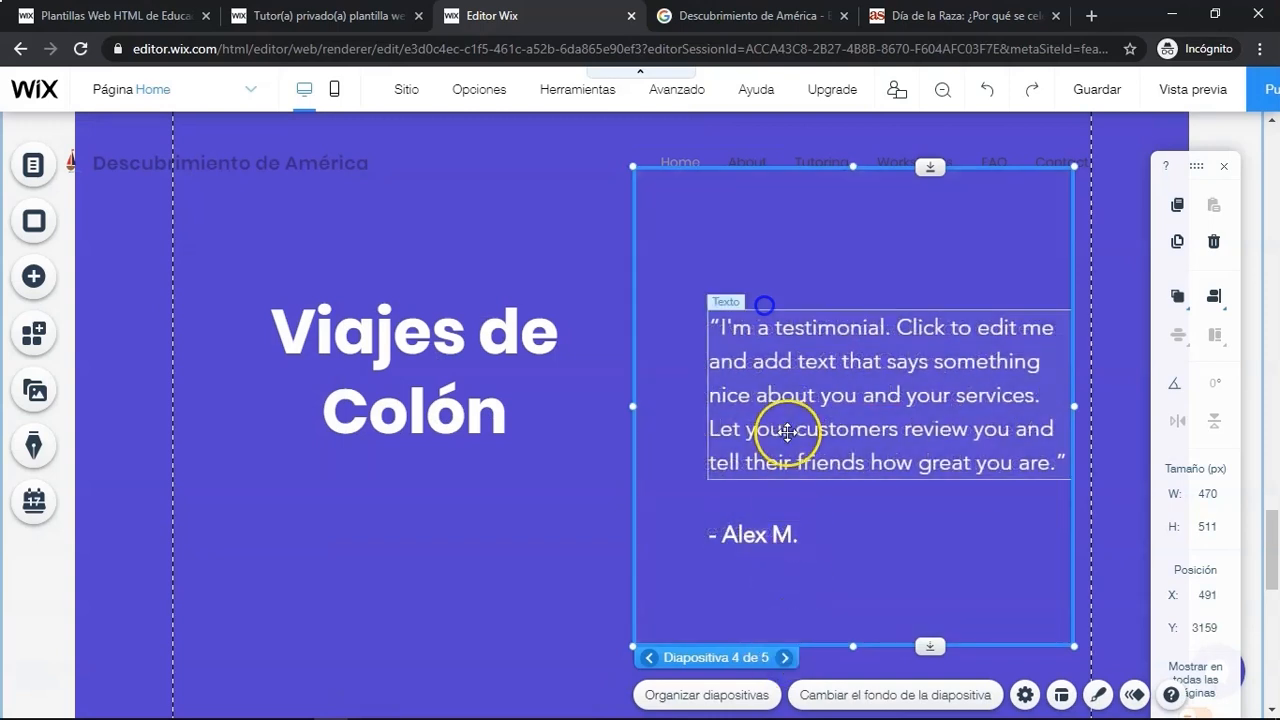
{"action": "left_click", "coordinate": [788, 432]}
{"action": "left_click_drag", "start_coordinate": [707, 395], "coordinate": [634, 396]}
{"action": "left_click", "coordinate": [740, 491]}
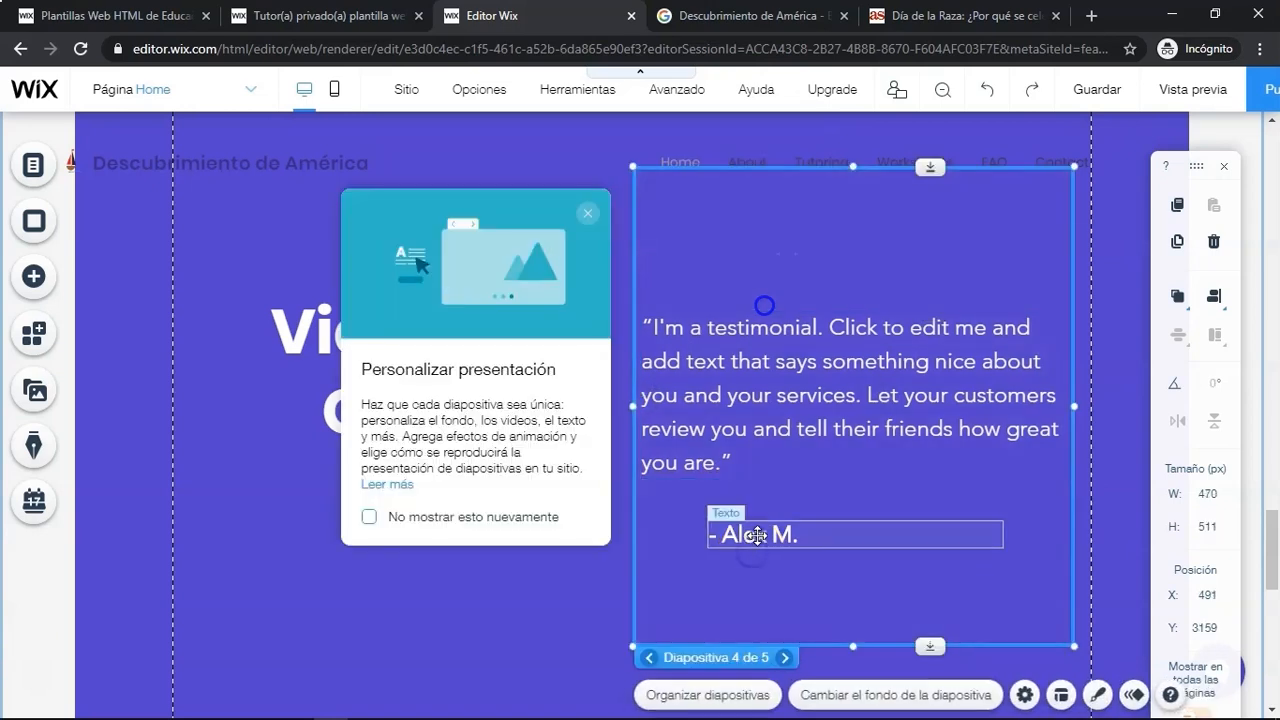
{"action": "left_click", "coordinate": [757, 535]}
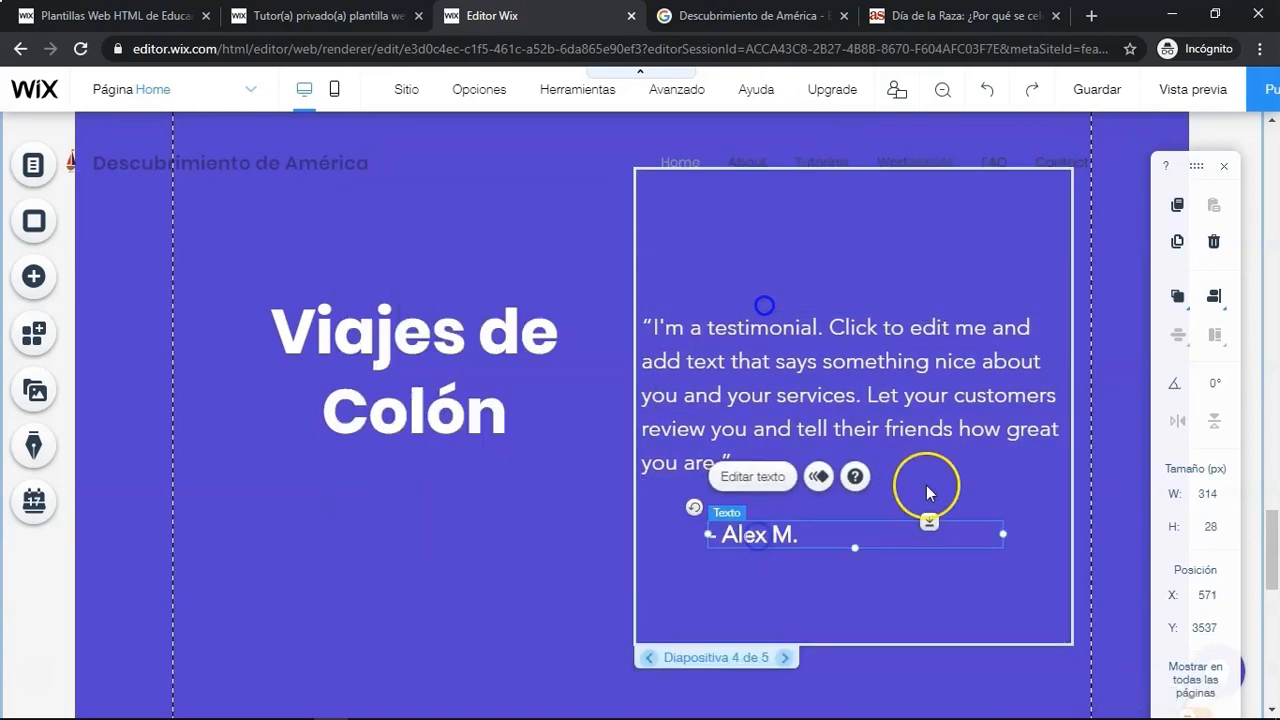
{"action": "left_click", "coordinate": [1213, 241]}
- Replace slide 4's testimonial text with the 'Pese a los problemas' paragraph copied from Word
{"action": "left_click", "coordinate": [724, 377]}
{"action": "left_click", "coordinate": [686, 265]}
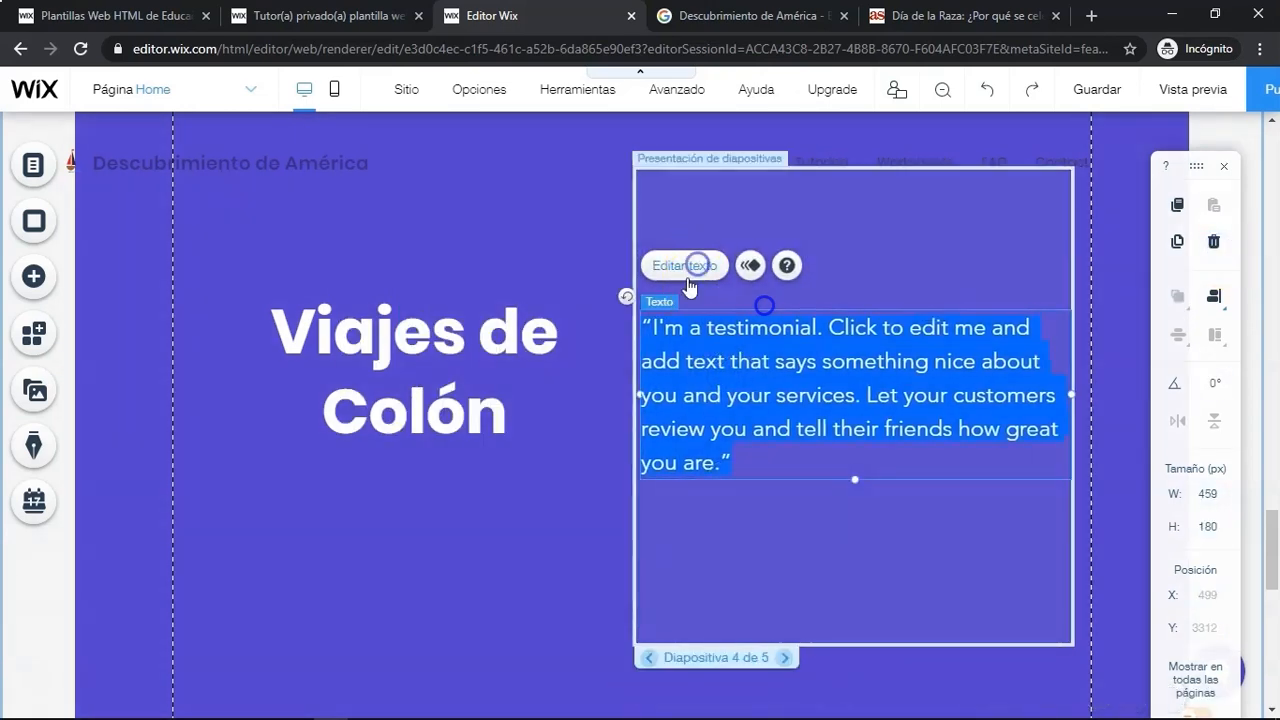
{"action": "key", "text": "alt+Tab"}
{"action": "key", "text": "alt+Tab"}
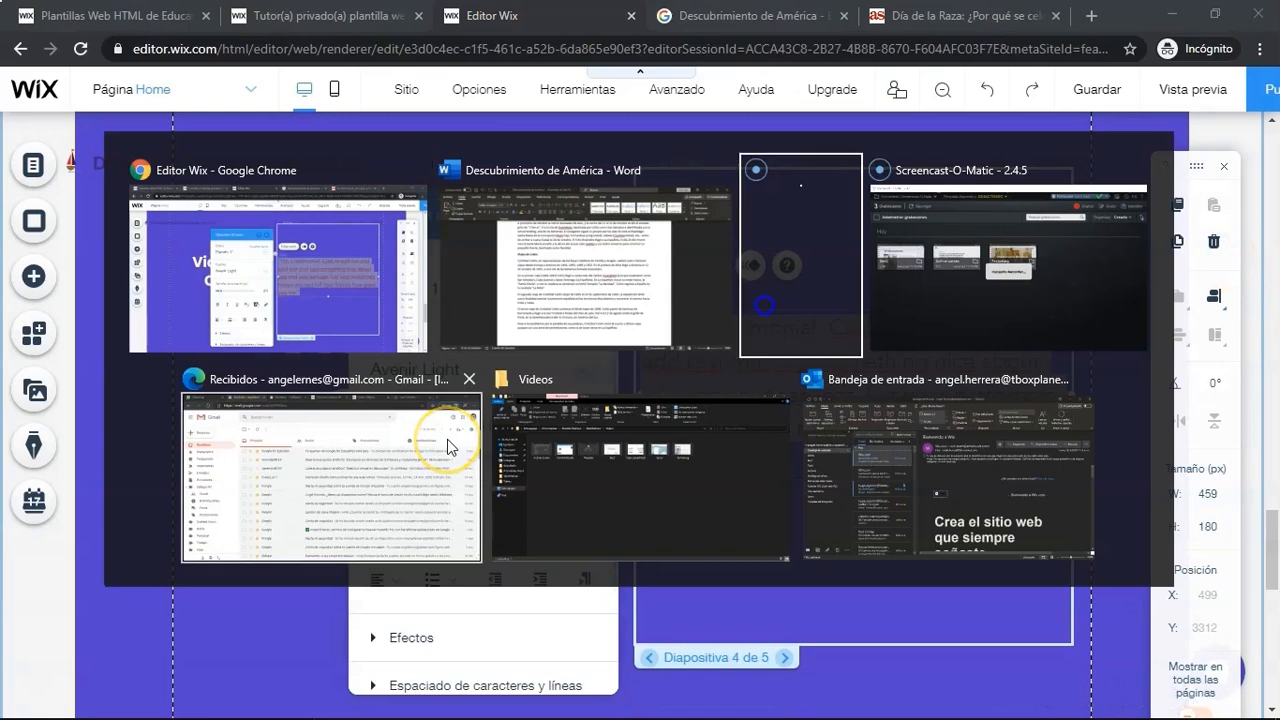
{"action": "key", "text": "alt+Tab"}
{"action": "key", "text": "alt+Tab"}
{"action": "key", "text": "alt+Tab"}
{"action": "key", "text": "alt+Tab"}
{"action": "key", "text": "alt+Tab"}
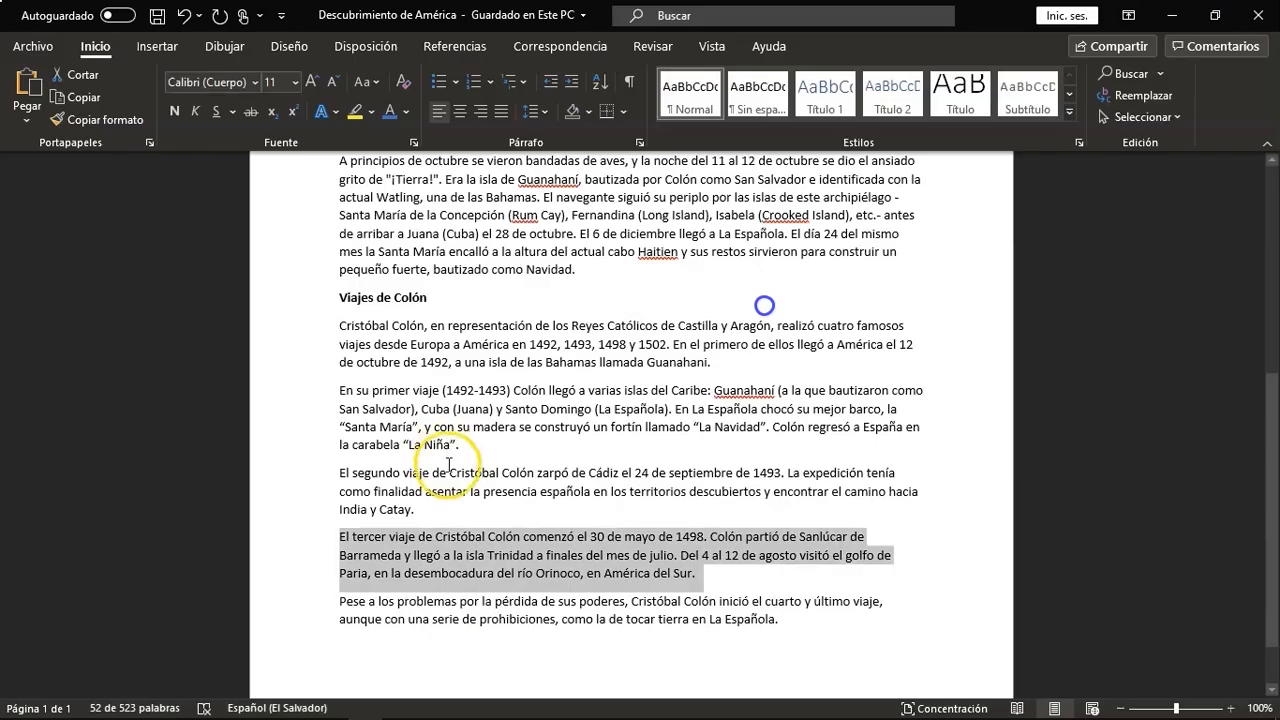
{"action": "left_click_drag", "start_coordinate": [771, 635], "coordinate": [368, 607]}
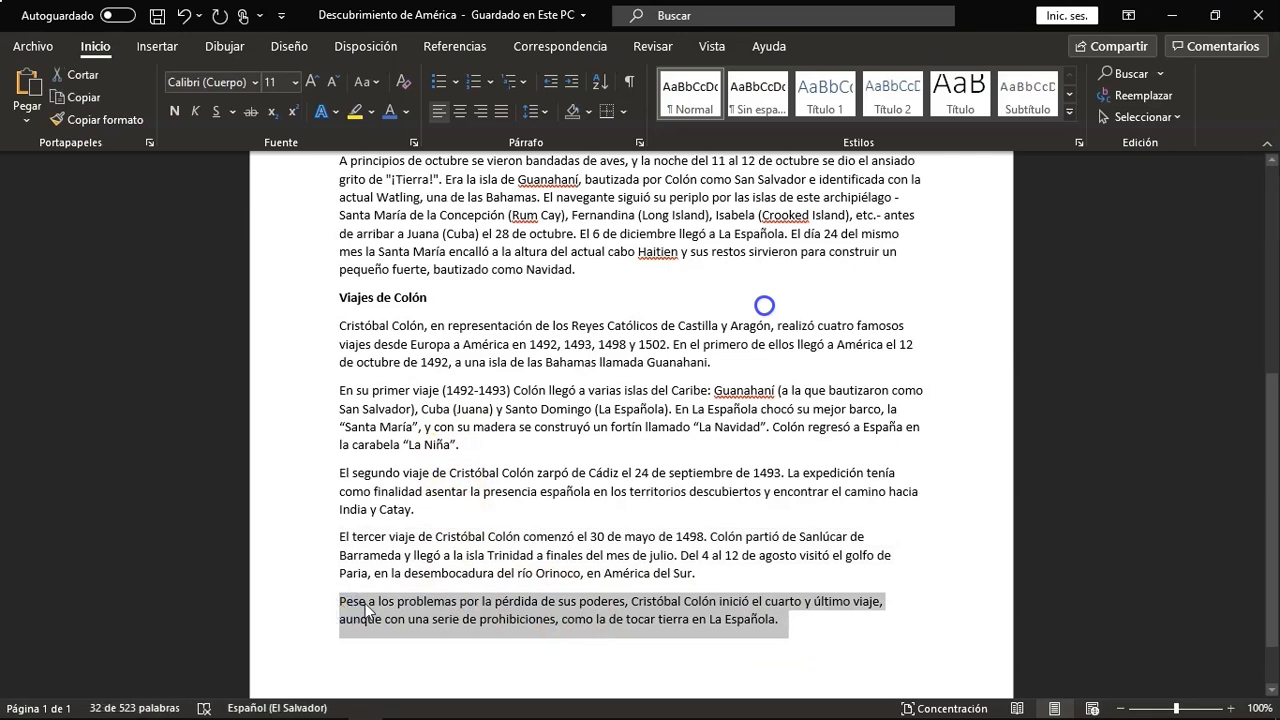
{"action": "key", "text": "alt+Tab"}
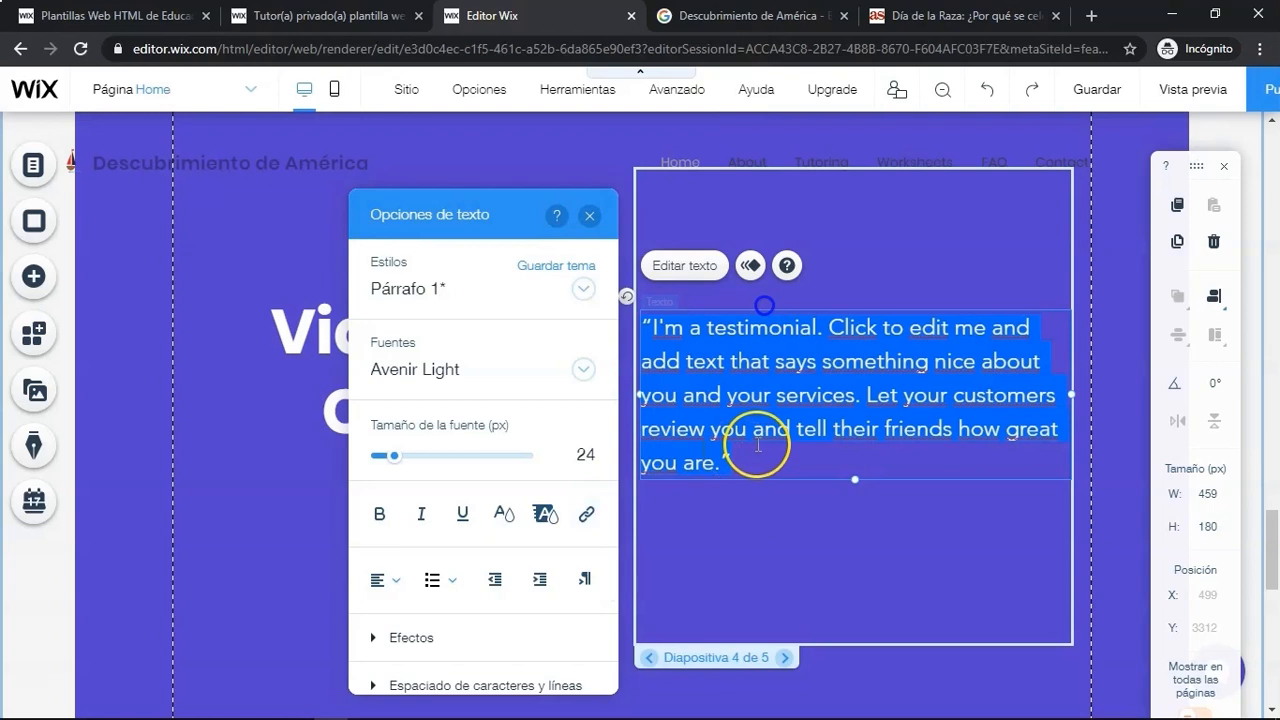
{"action": "key", "text": "ctrl+v"}
{"action": "left_click", "coordinate": [794, 584]}
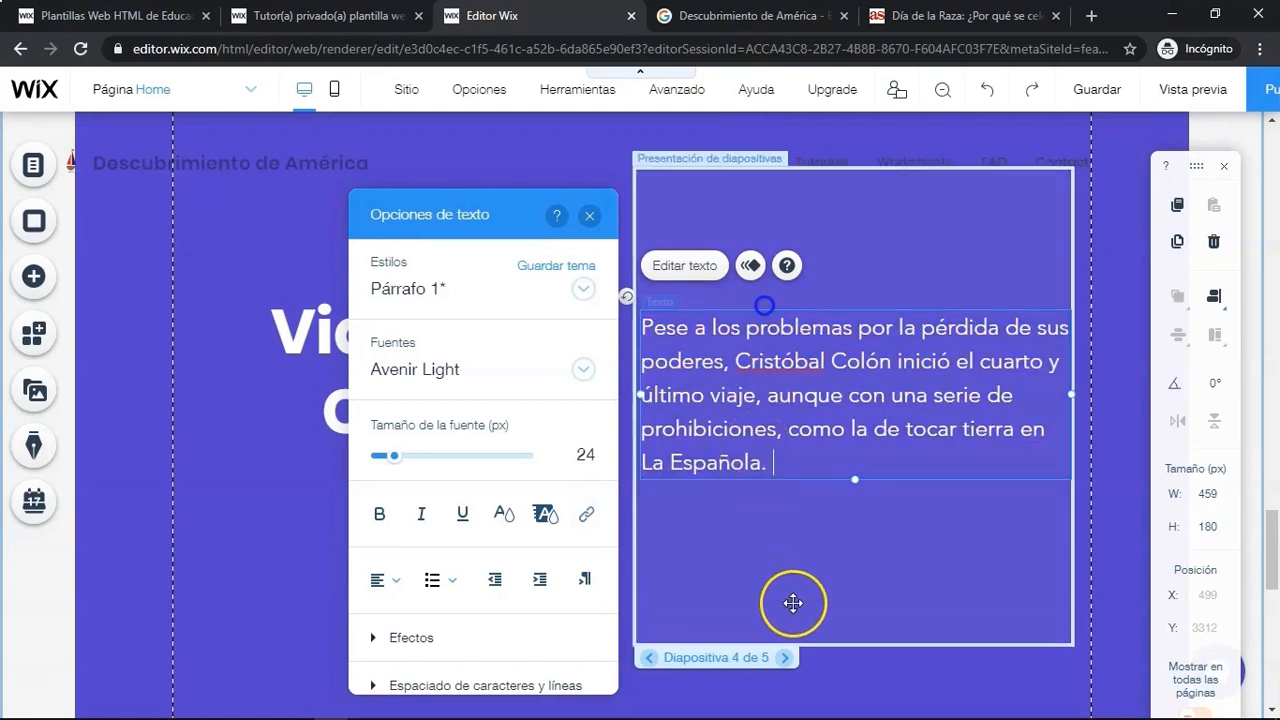
- Delete slide 5 from the slideshow using the slide organizer
{"action": "left_click", "coordinate": [735, 660]}
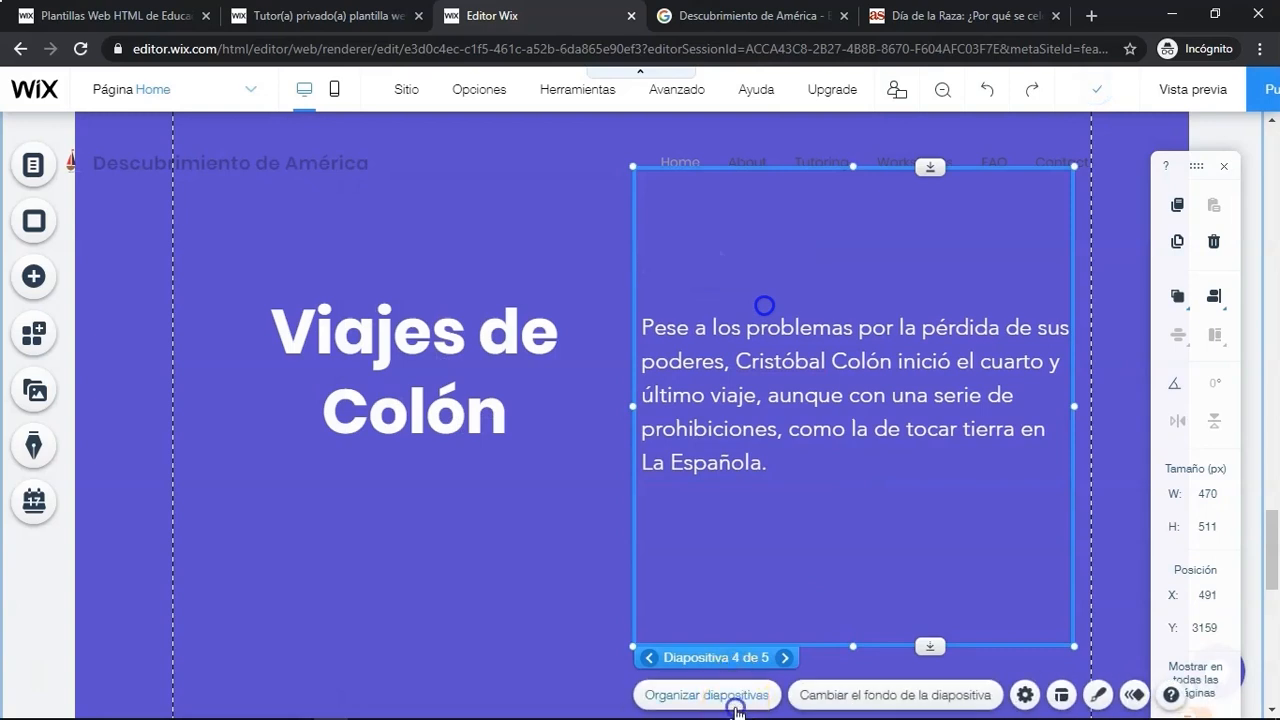
{"action": "left_click", "coordinate": [735, 710]}
{"action": "left_click", "coordinate": [576, 441]}
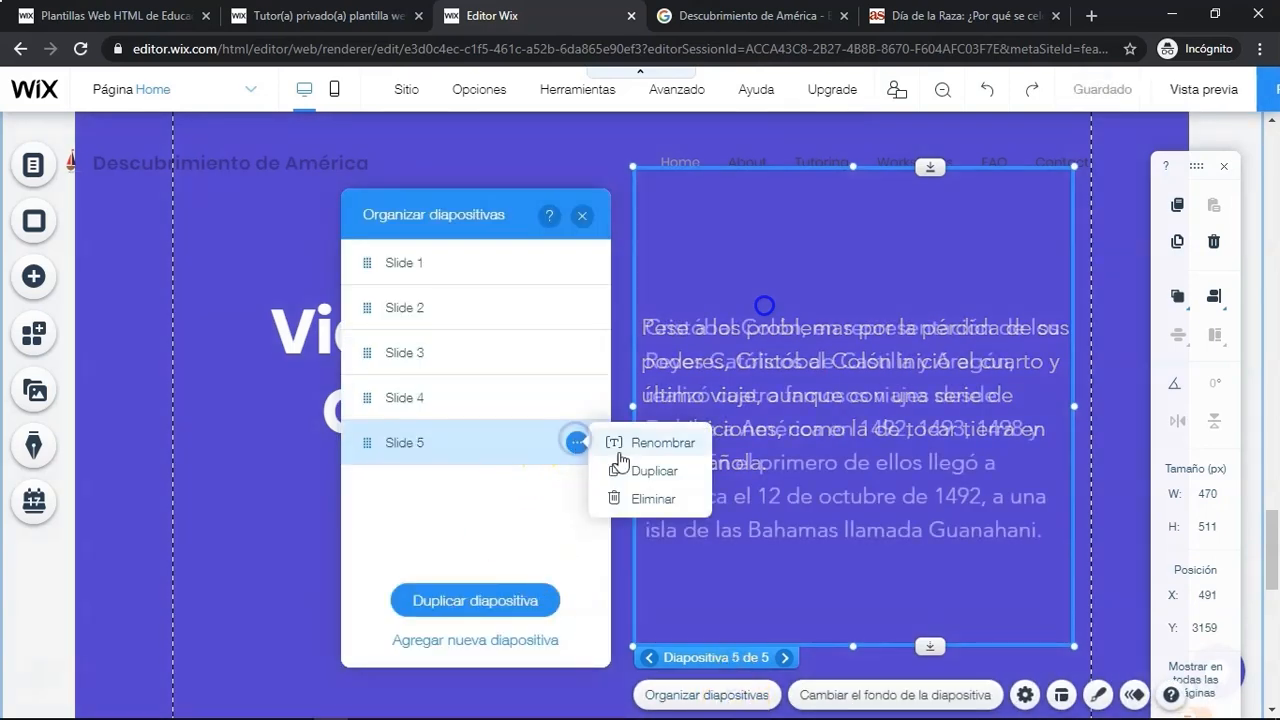
{"action": "left_click", "coordinate": [651, 498]}
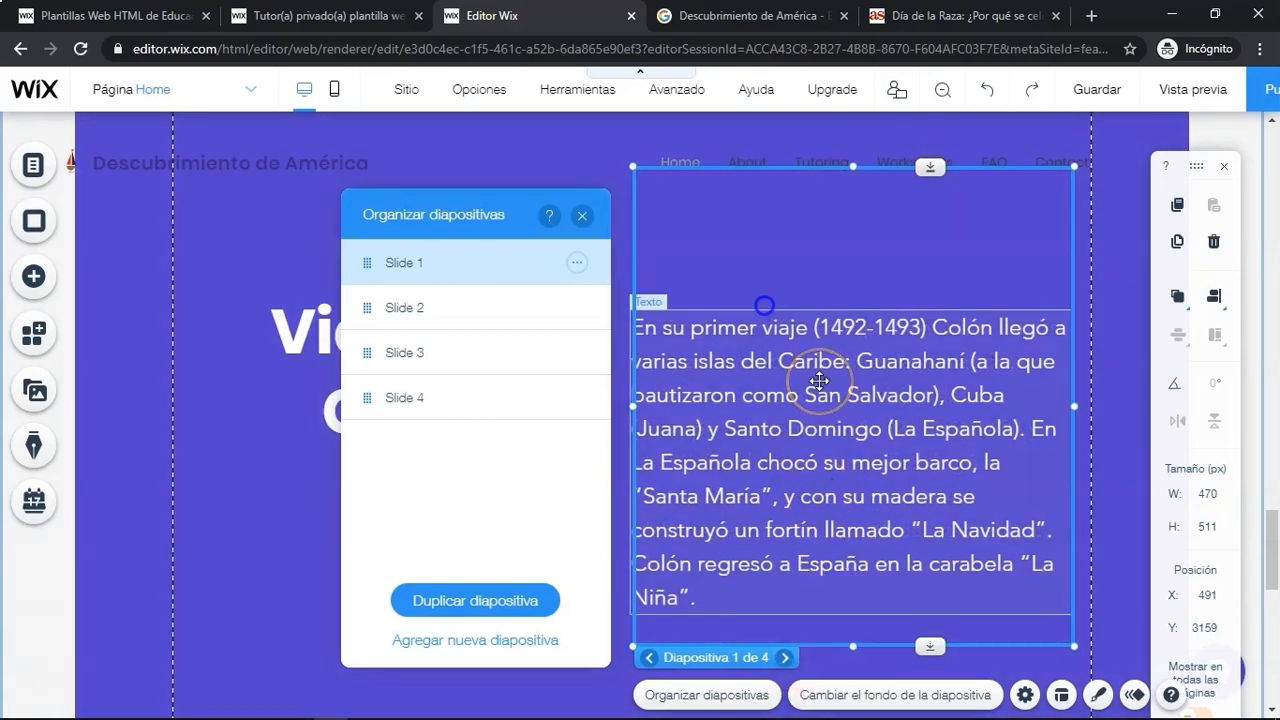
{"action": "left_click", "coordinate": [793, 262]}
{"action": "left_click", "coordinate": [581, 216]}
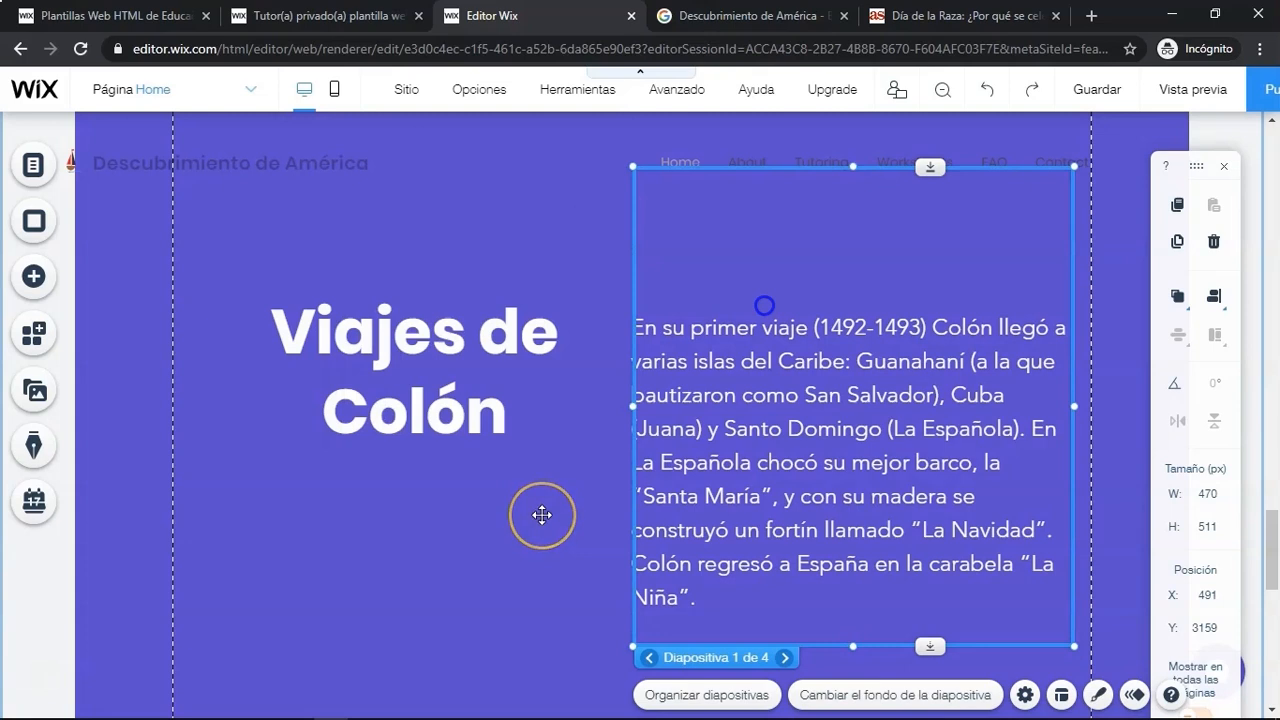
- Stretch the slideshow strip downward to about 940 px tall
{"action": "scroll", "coordinate": [541, 514], "scroll_direction": "down", "scroll_amount": 3}
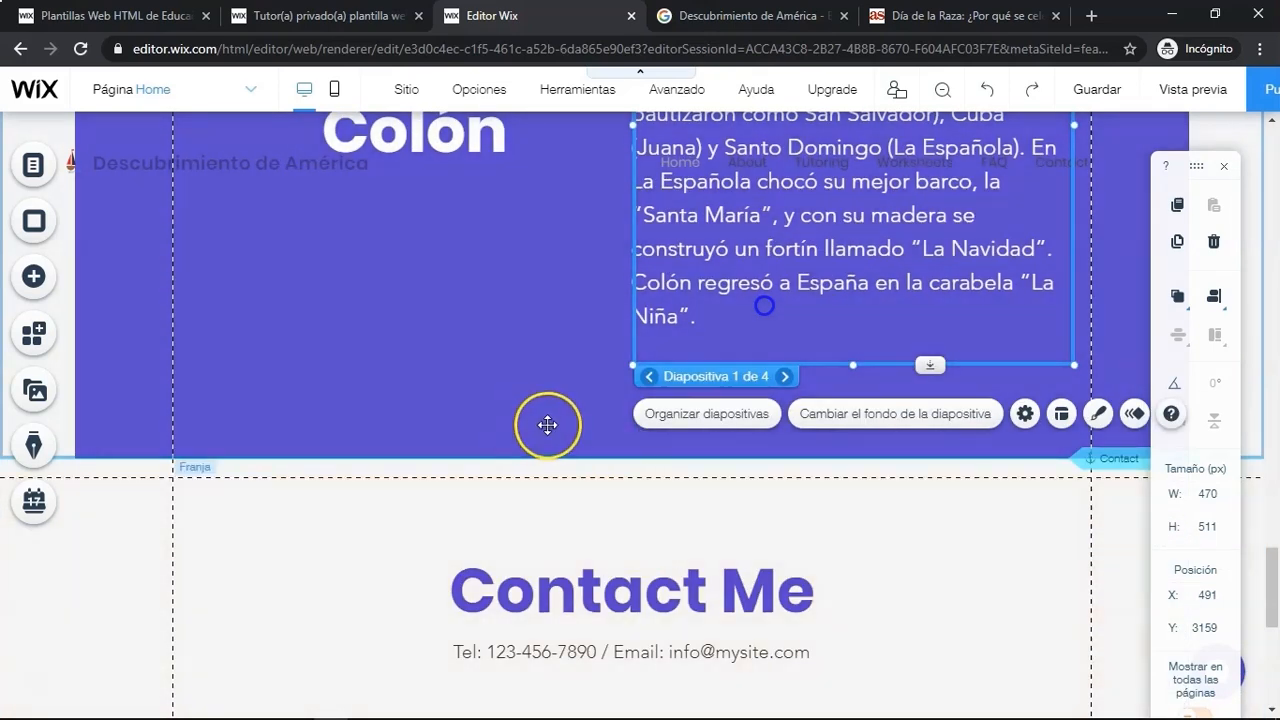
{"action": "left_click", "coordinate": [588, 442]}
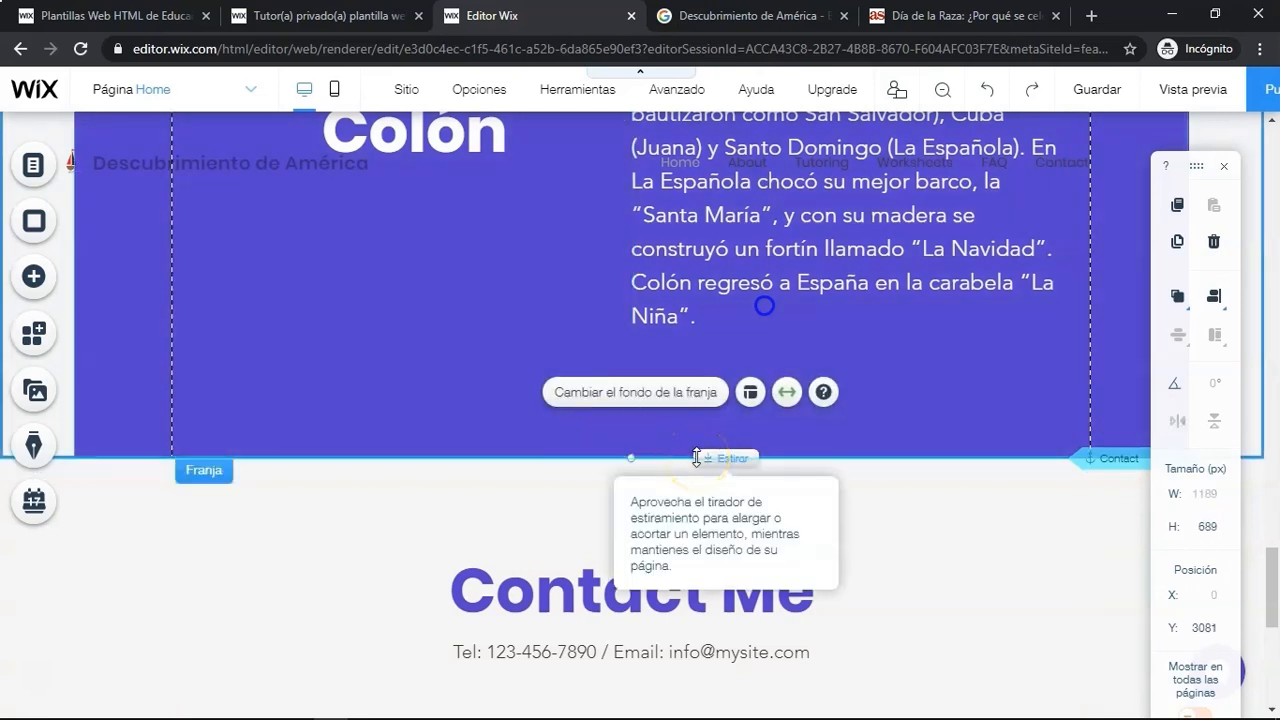
{"action": "left_click_drag", "start_coordinate": [697, 458], "coordinate": [703, 692]}
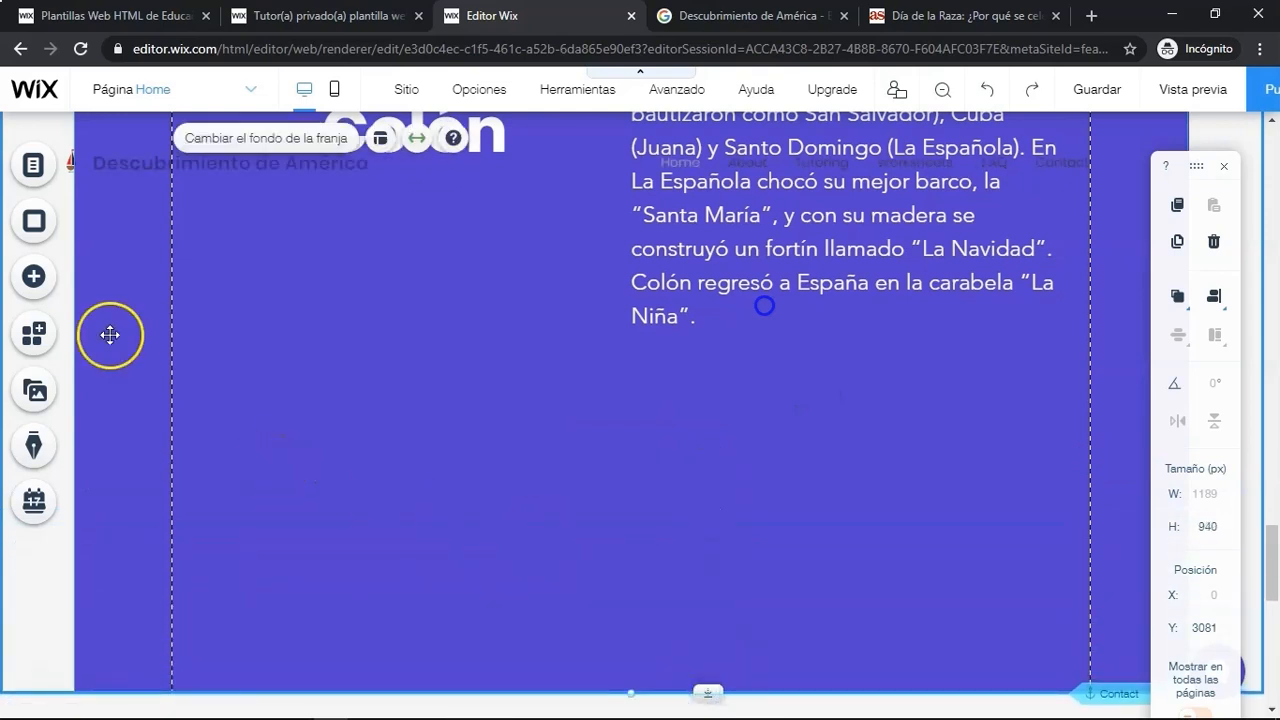
- Add a YouTube video player below the slideshow text in the strip and open its video settings
{"action": "left_click", "coordinate": [27, 277]}
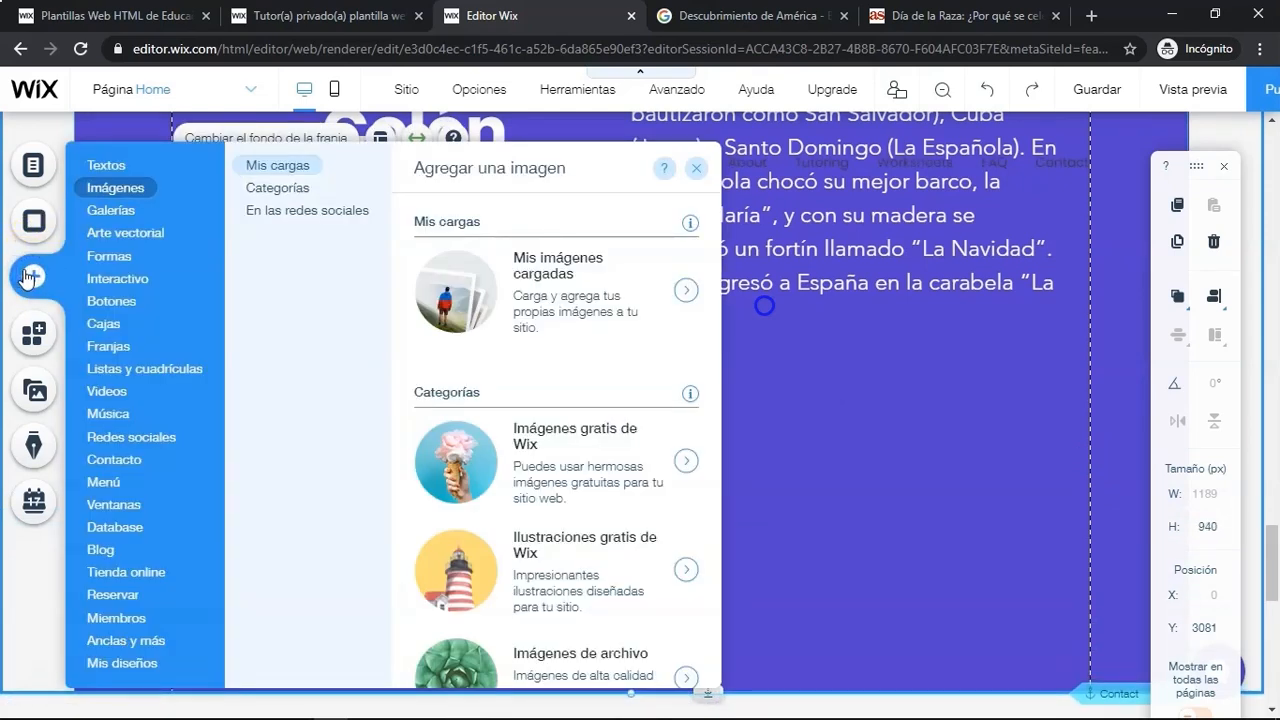
{"action": "mouse_move", "coordinate": [110, 395]}
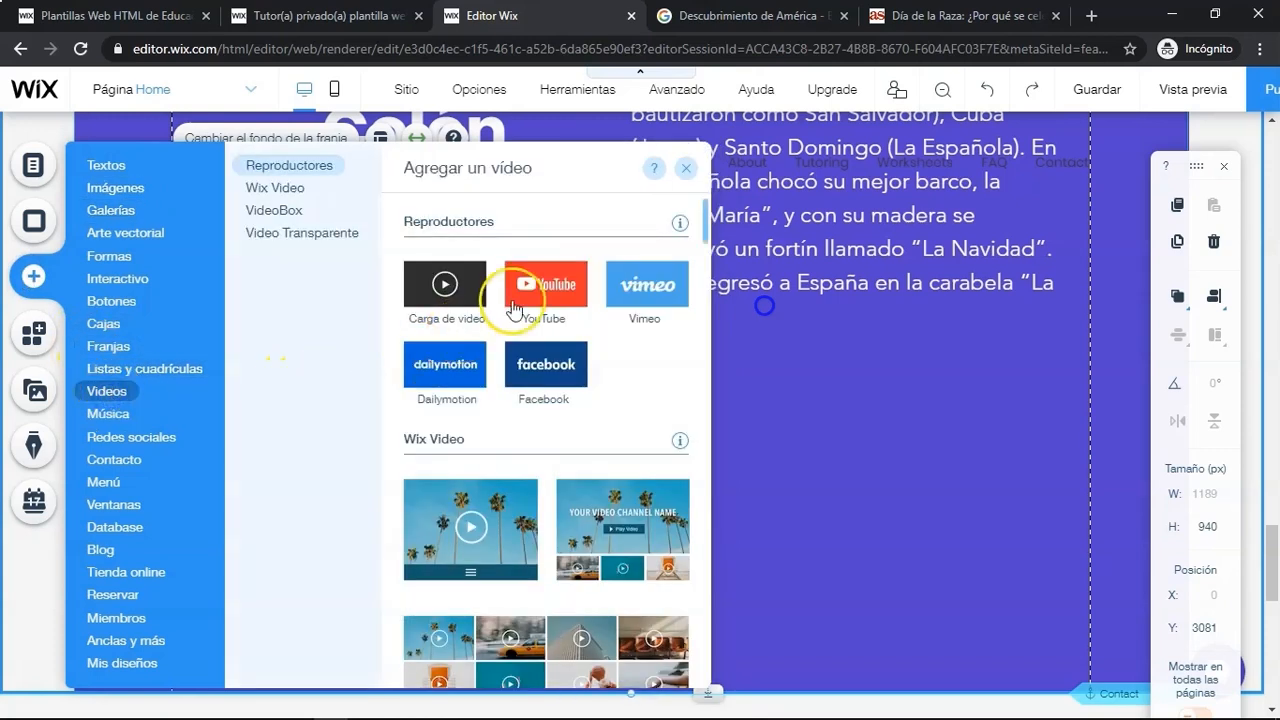
{"action": "left_click", "coordinate": [562, 290]}
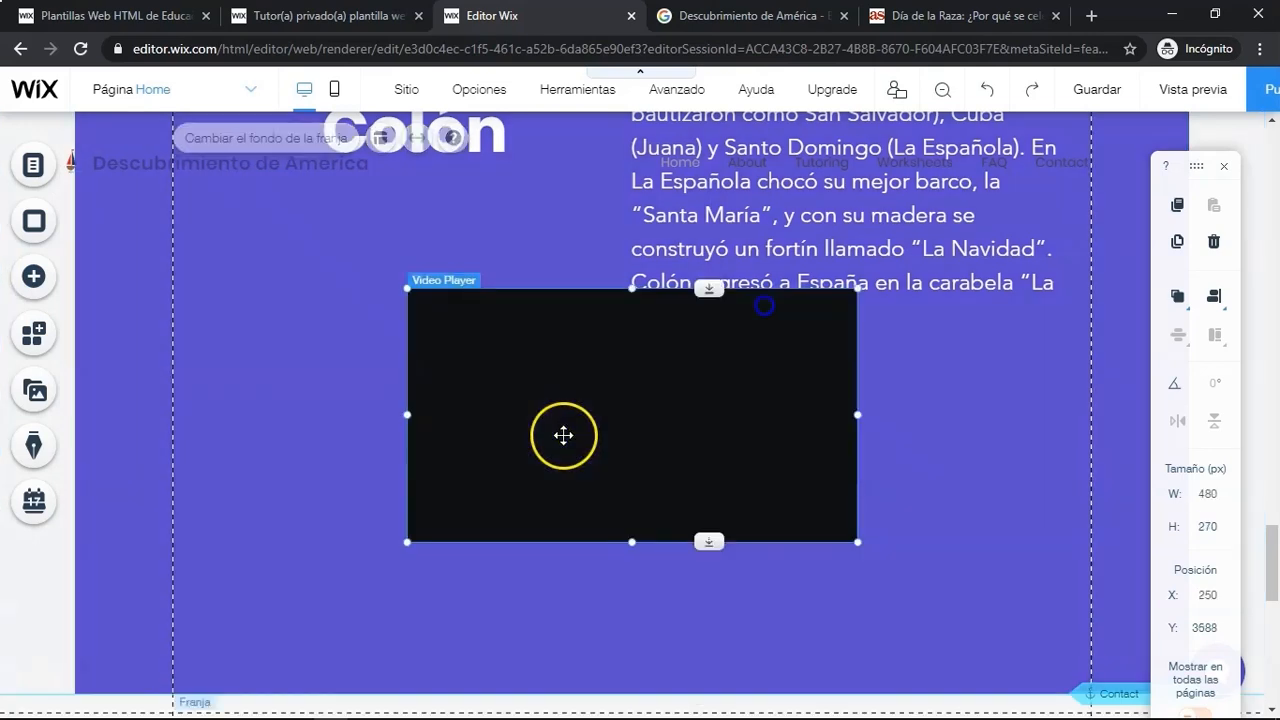
{"action": "left_click_drag", "start_coordinate": [585, 411], "coordinate": [616, 513]}
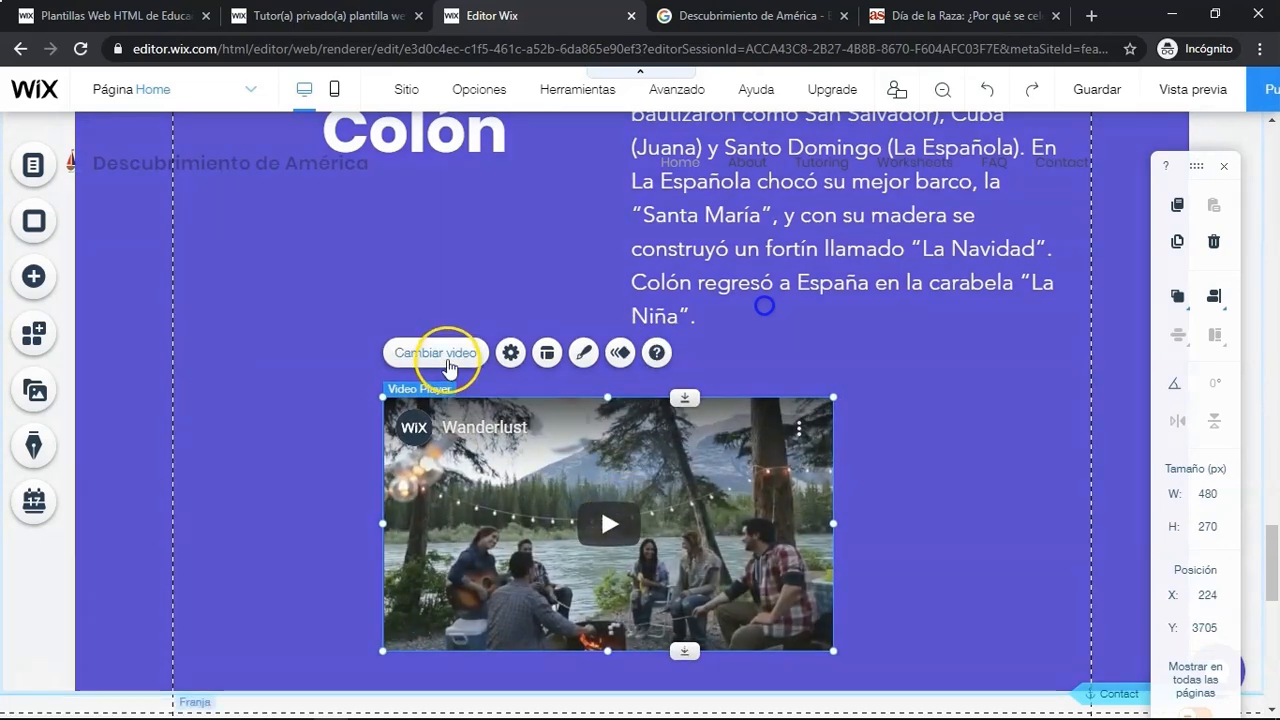
{"action": "left_click", "coordinate": [446, 358]}
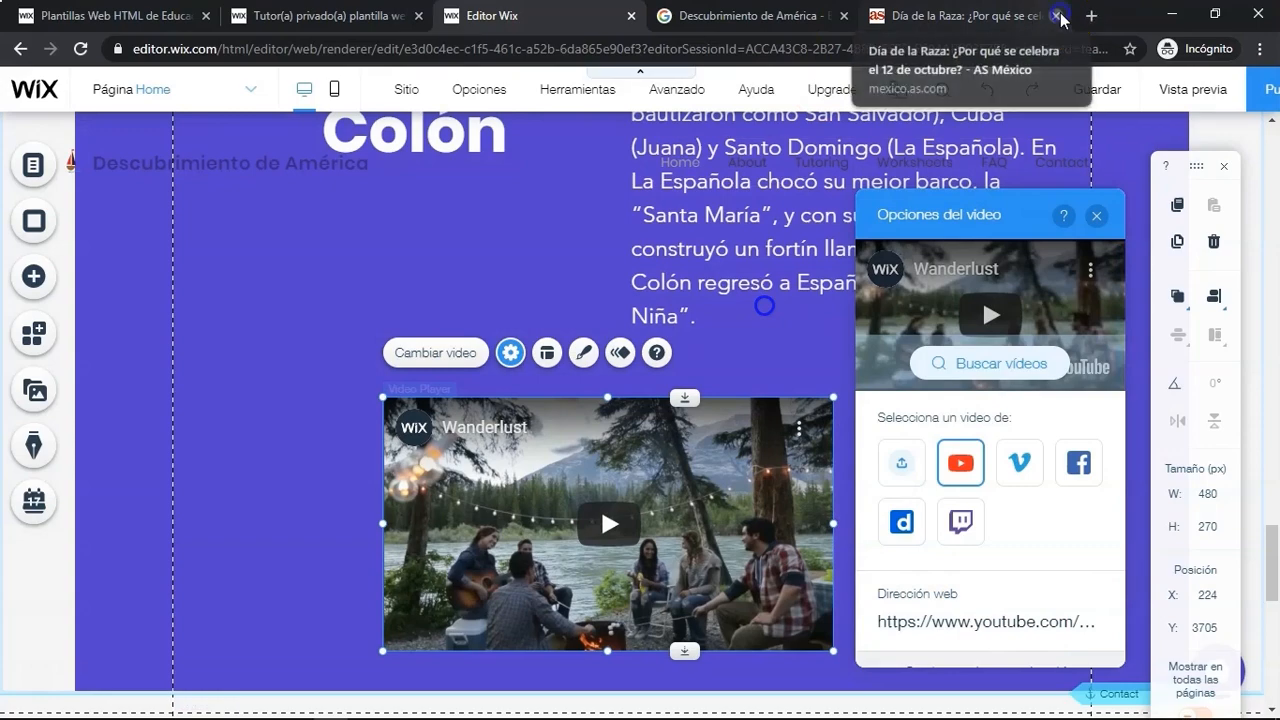
- Close the extra tab and open the Google video results for Descubrimiento de América
{"action": "left_click", "coordinate": [1060, 18]}
{"action": "left_click", "coordinate": [820, 10]}
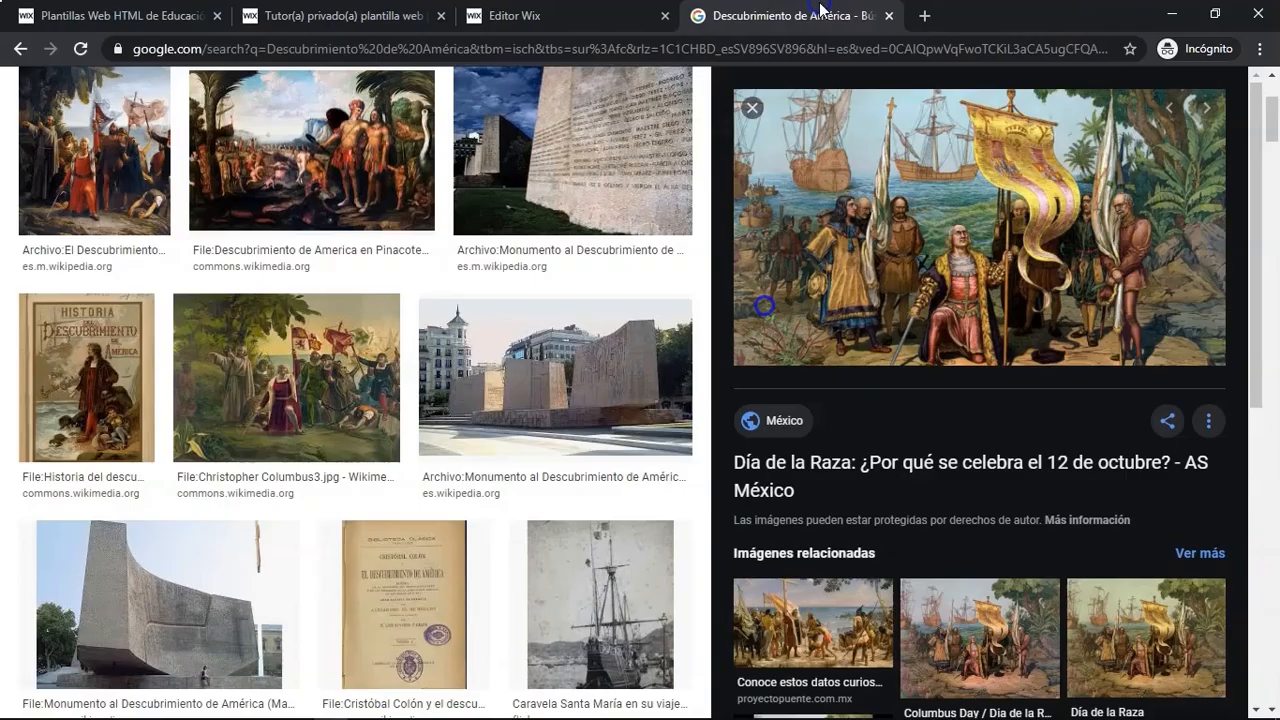
{"action": "left_click", "coordinate": [752, 107]}
{"action": "scroll", "coordinate": [425, 347], "scroll_direction": "up", "scroll_amount": 2}
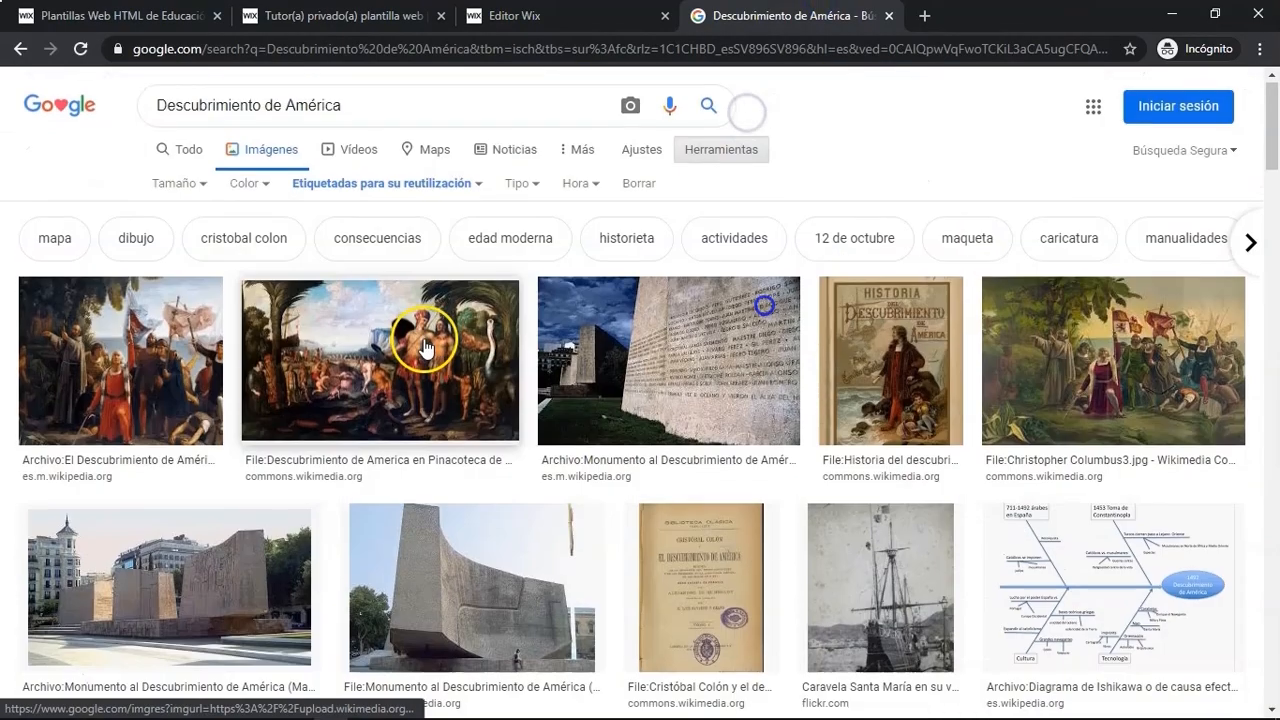
{"action": "left_click", "coordinate": [352, 150]}
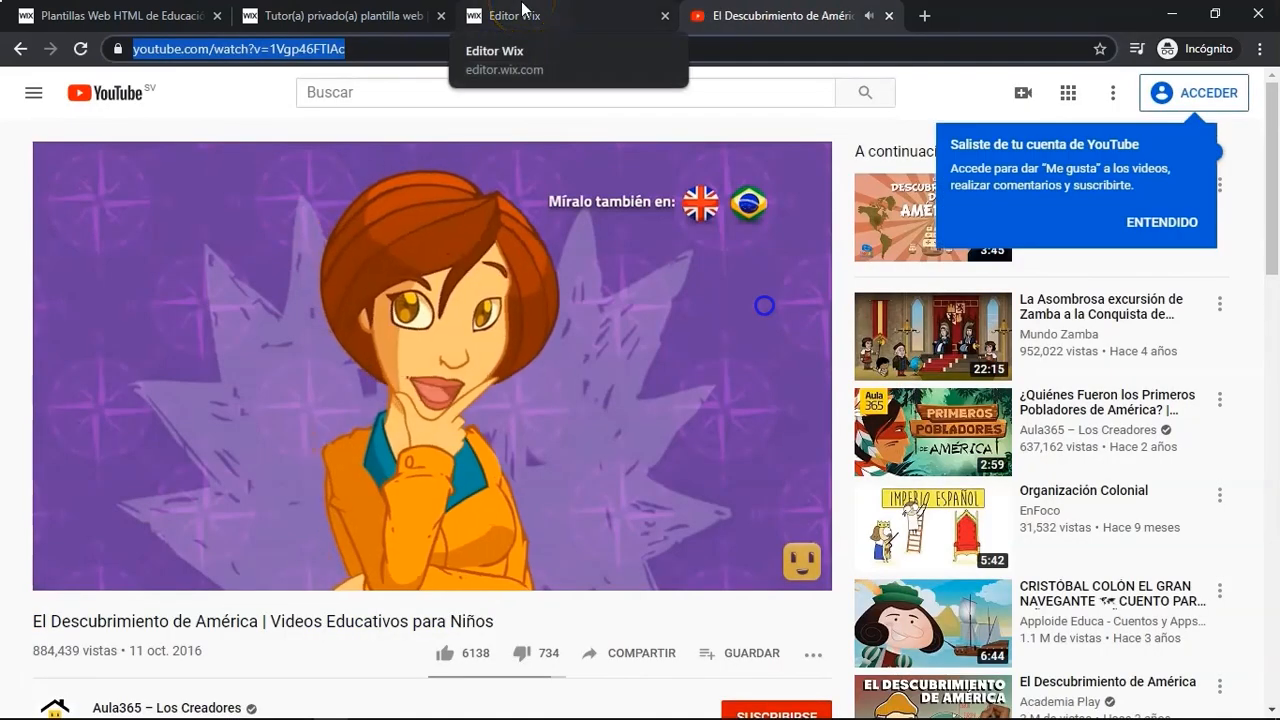
- Paste the YouTube video's URL into the video player's web address, close the YouTube tab and the video options
{"action": "left_click", "coordinate": [522, 9]}
{"action": "left_click", "coordinate": [1030, 616]}
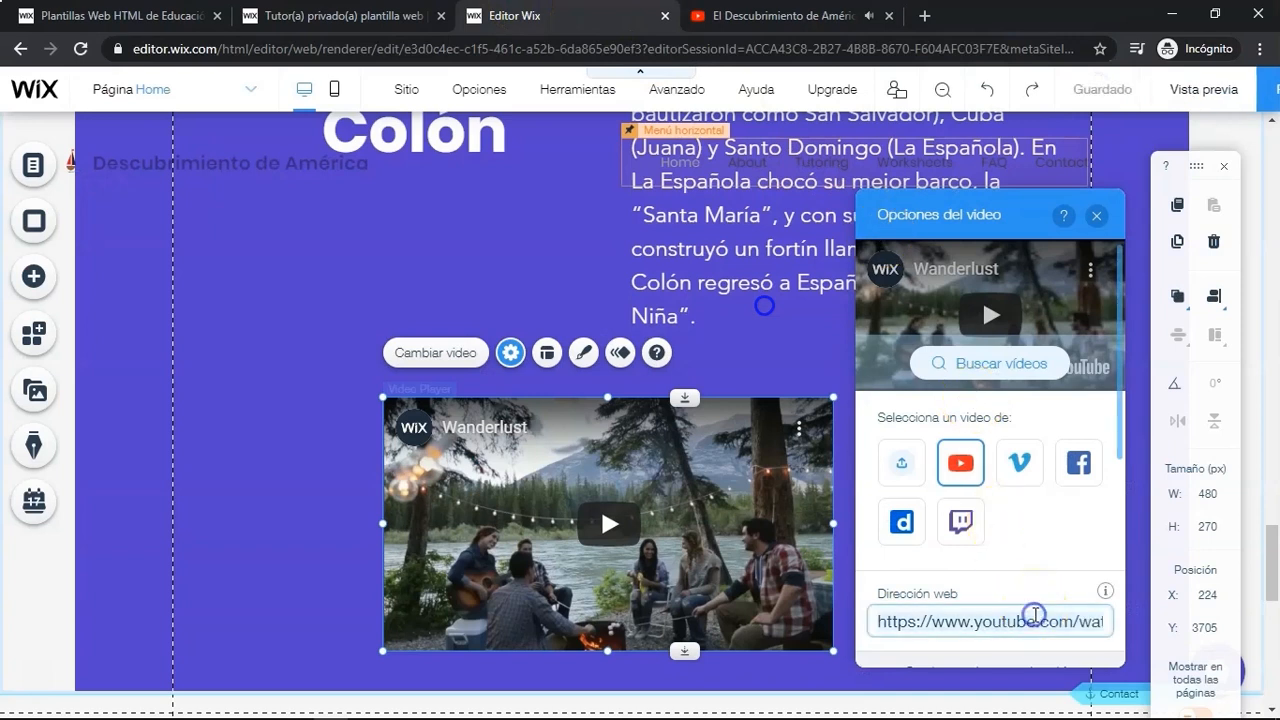
{"action": "type", "text": "https://www.youtube.com/watch?v=1Vgp46FTIAc"}
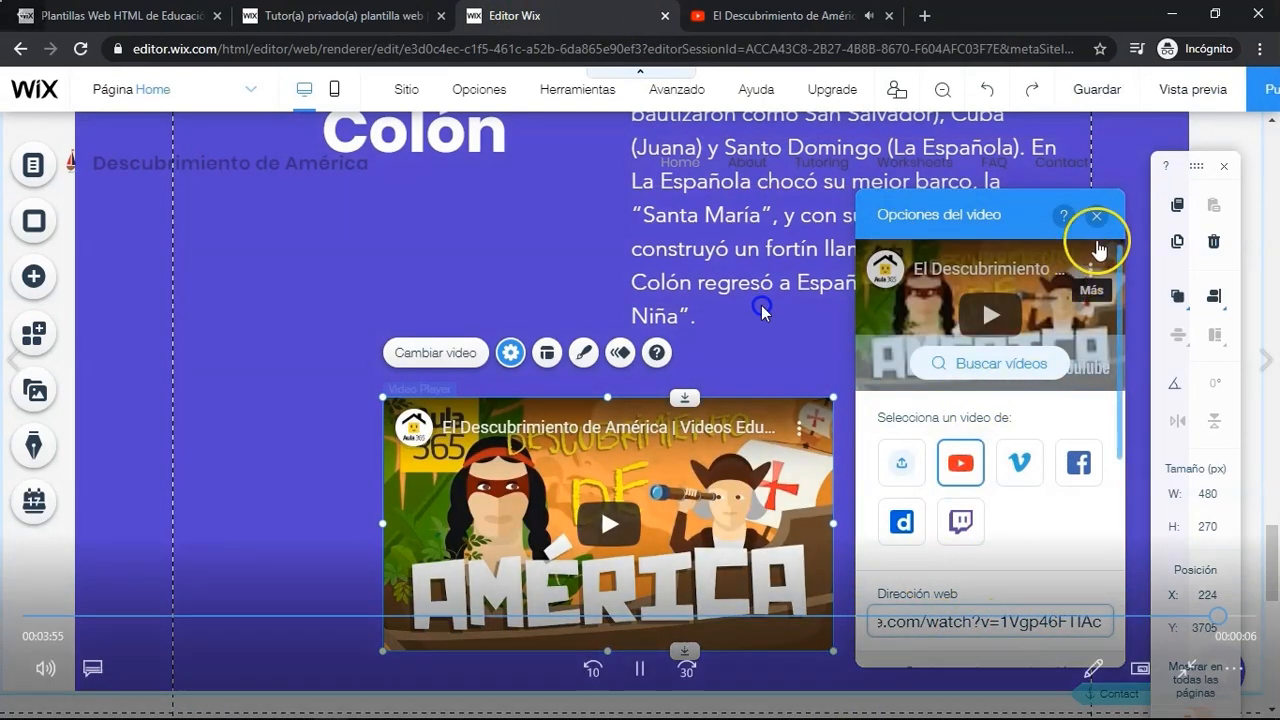
{"action": "left_click", "coordinate": [826, 617]}
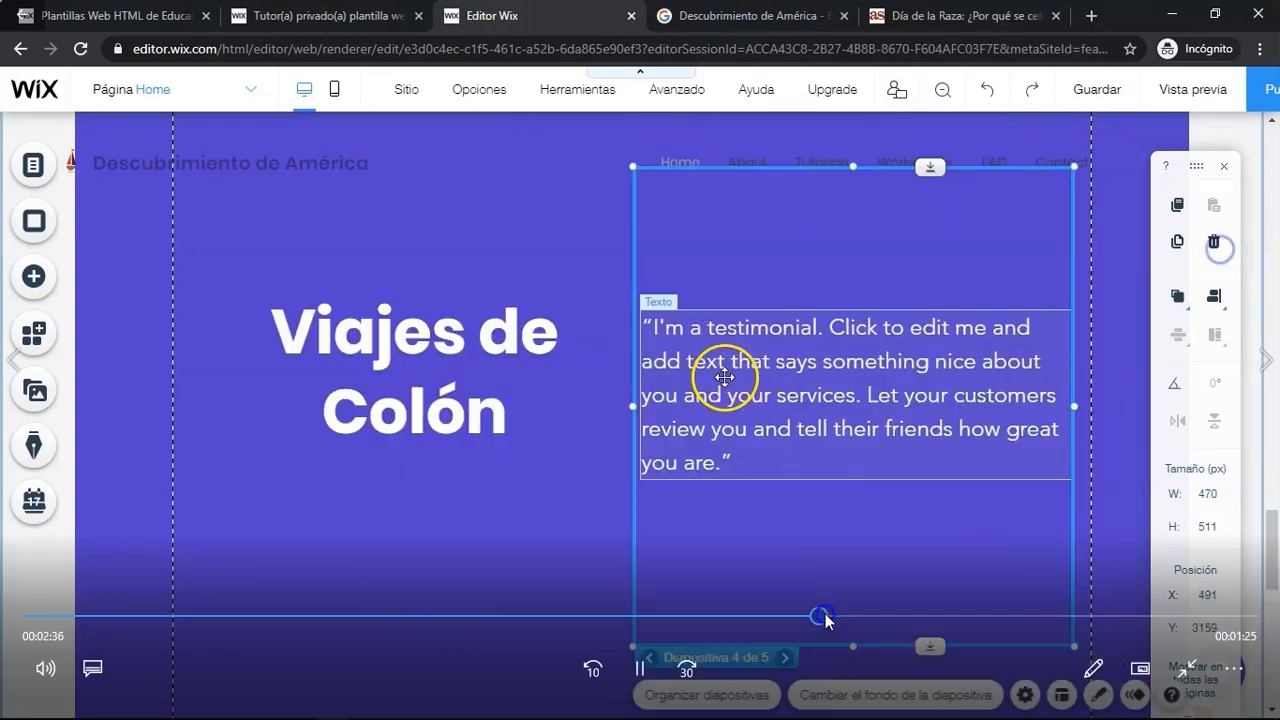
{"action": "left_click_drag", "start_coordinate": [969, 626], "coordinate": [1120, 622]}
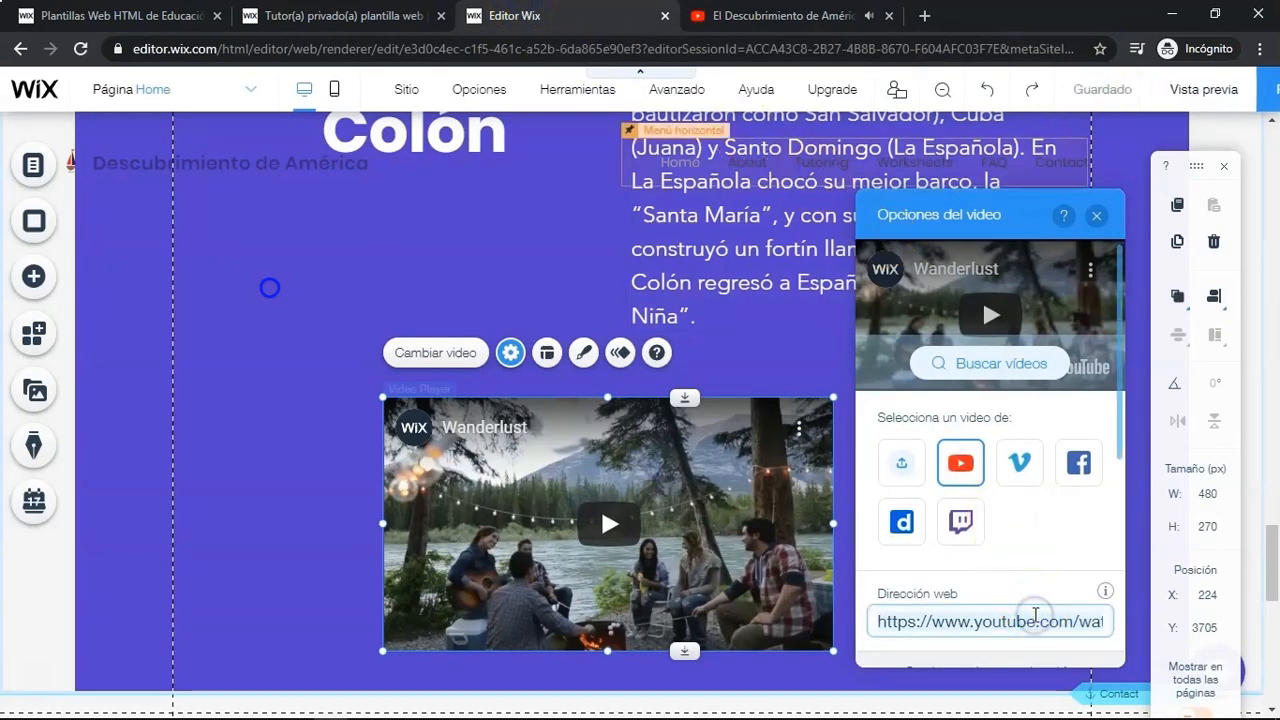
{"action": "type", "text": "https://www.youtube.com/watch?v=1Vgp46FTIAc"}
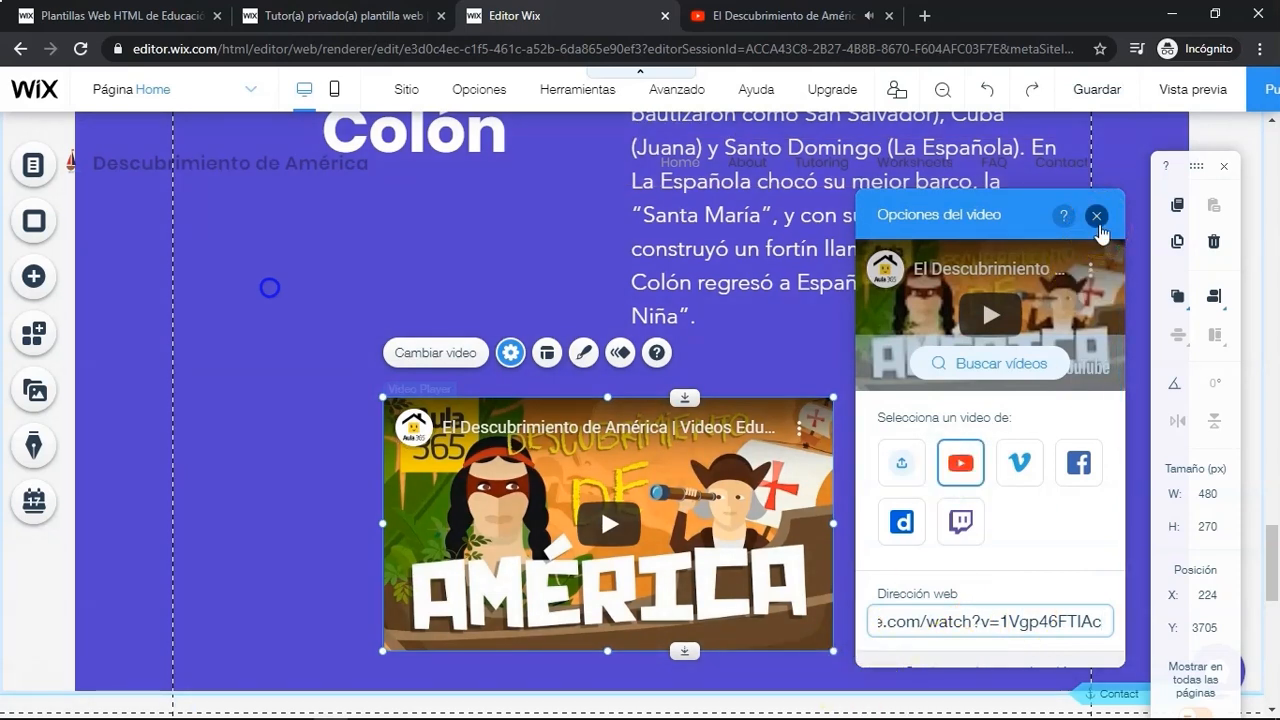
{"action": "left_click", "coordinate": [884, 16]}
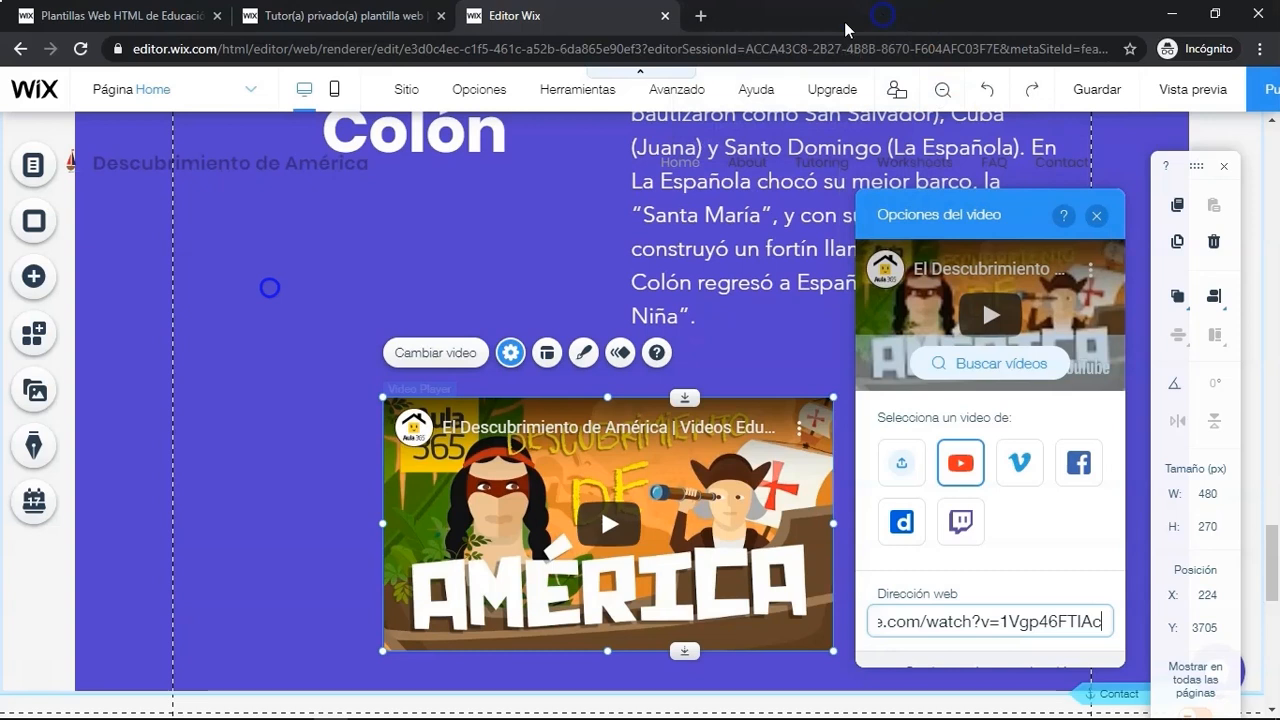
{"action": "left_click", "coordinate": [1099, 215]}
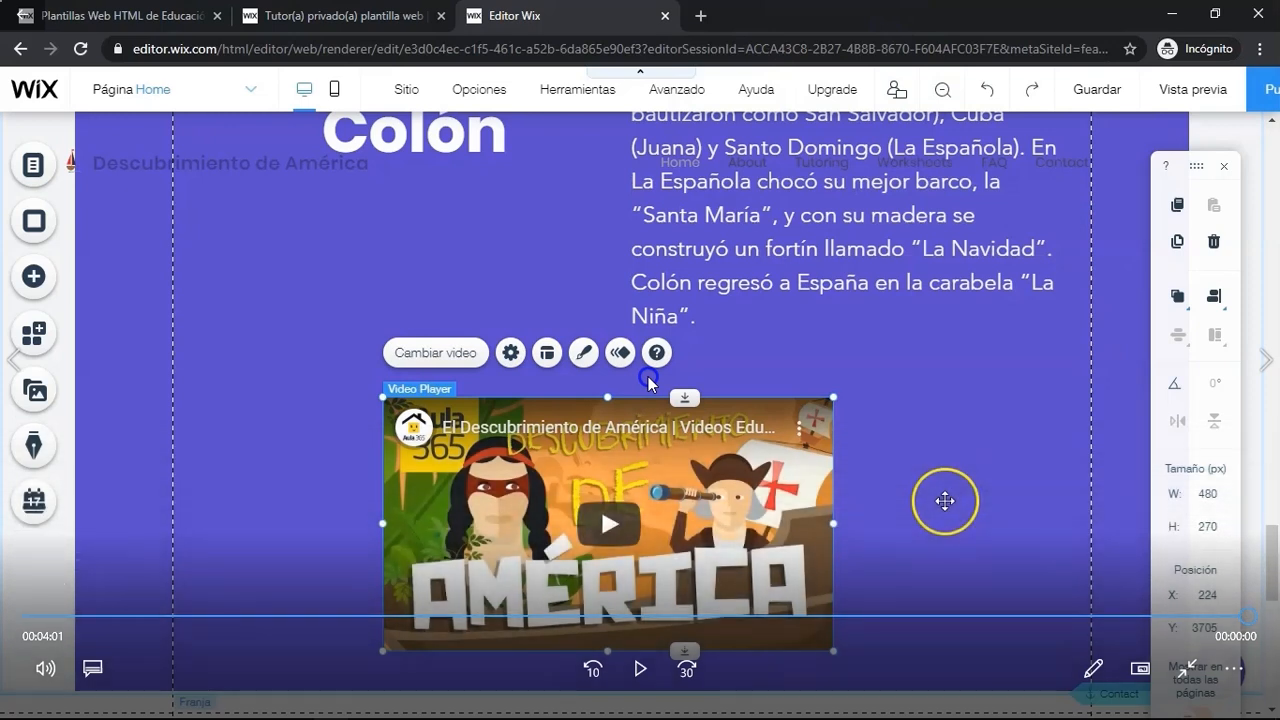
{"action": "key", "text": "alt+Tab"}
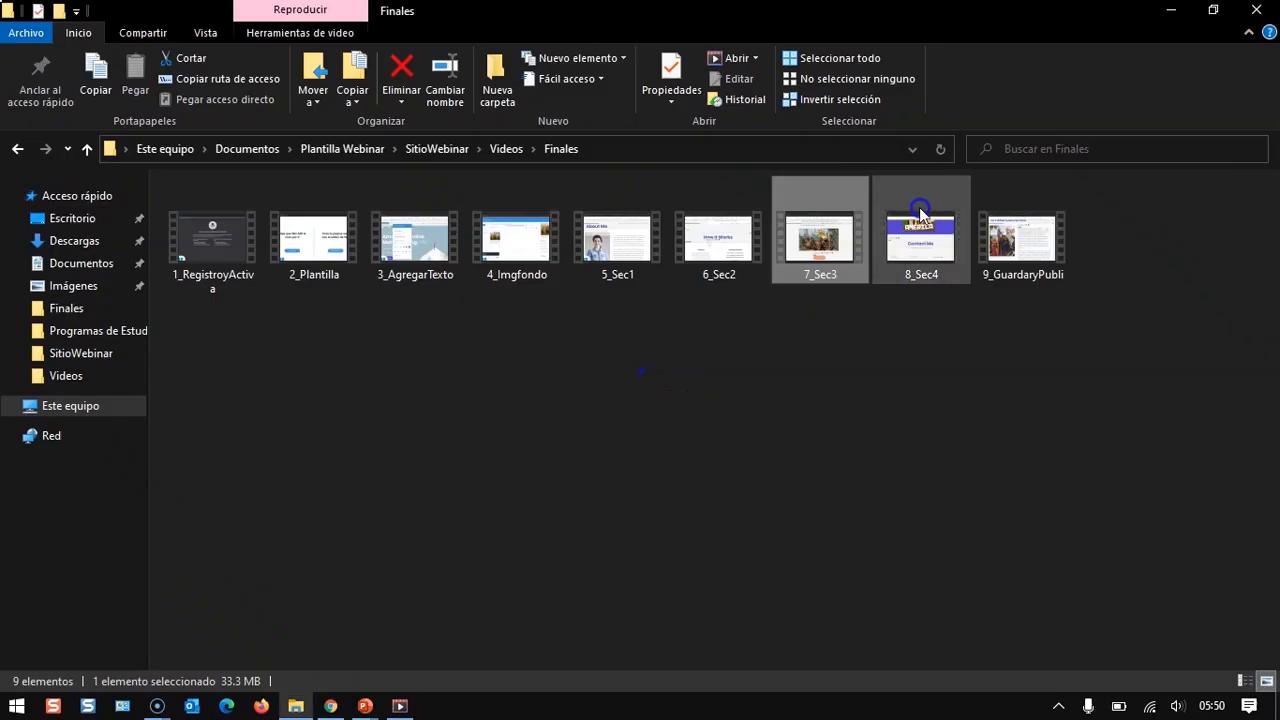
{"action": "double_click", "coordinate": [913, 246]}
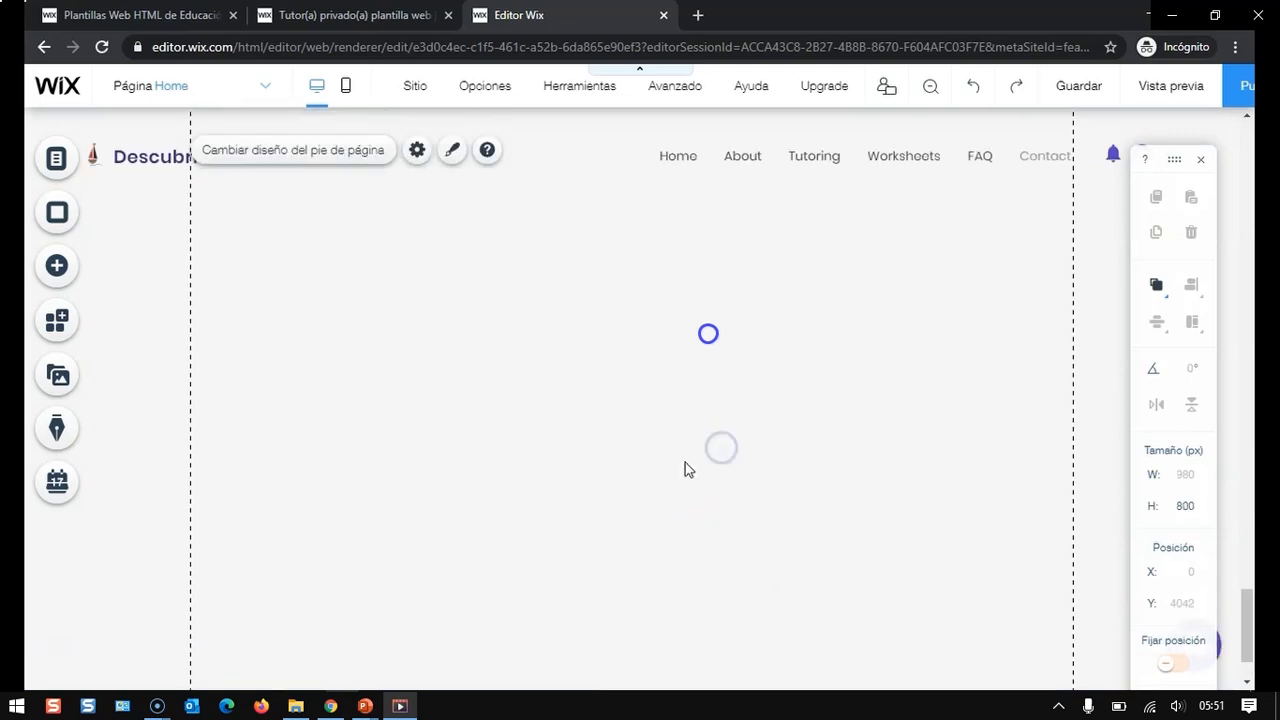
- Drag the footer's copyright text up under the video strip and align it within the footer
{"action": "mouse_move", "coordinate": [706, 293]}
{"action": "left_mouse_down"}
{"action": "mouse_move", "coordinate": [706, 336]}
{"action": "mouse_move", "coordinate": [709, 297]}
{"action": "left_mouse_up"}
{"action": "left_click", "coordinate": [706, 251]}
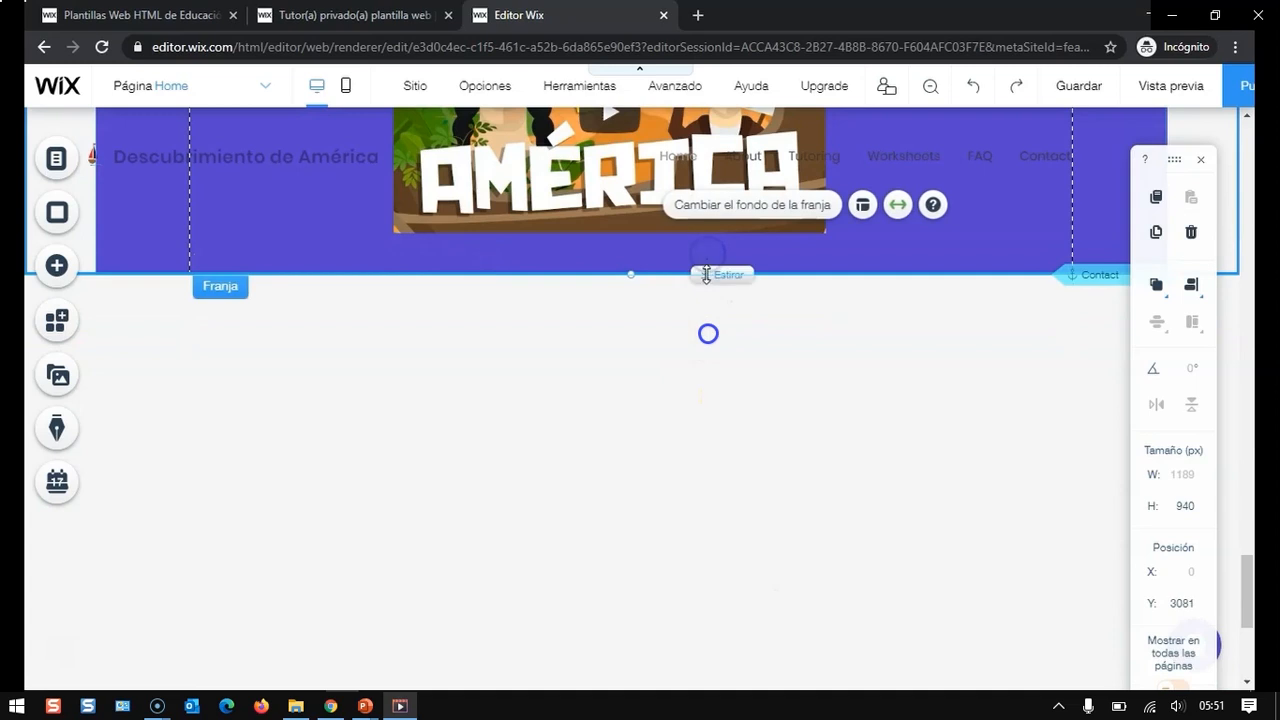
{"action": "scroll", "coordinate": [651, 617], "scroll_direction": "down", "scroll_amount": 3}
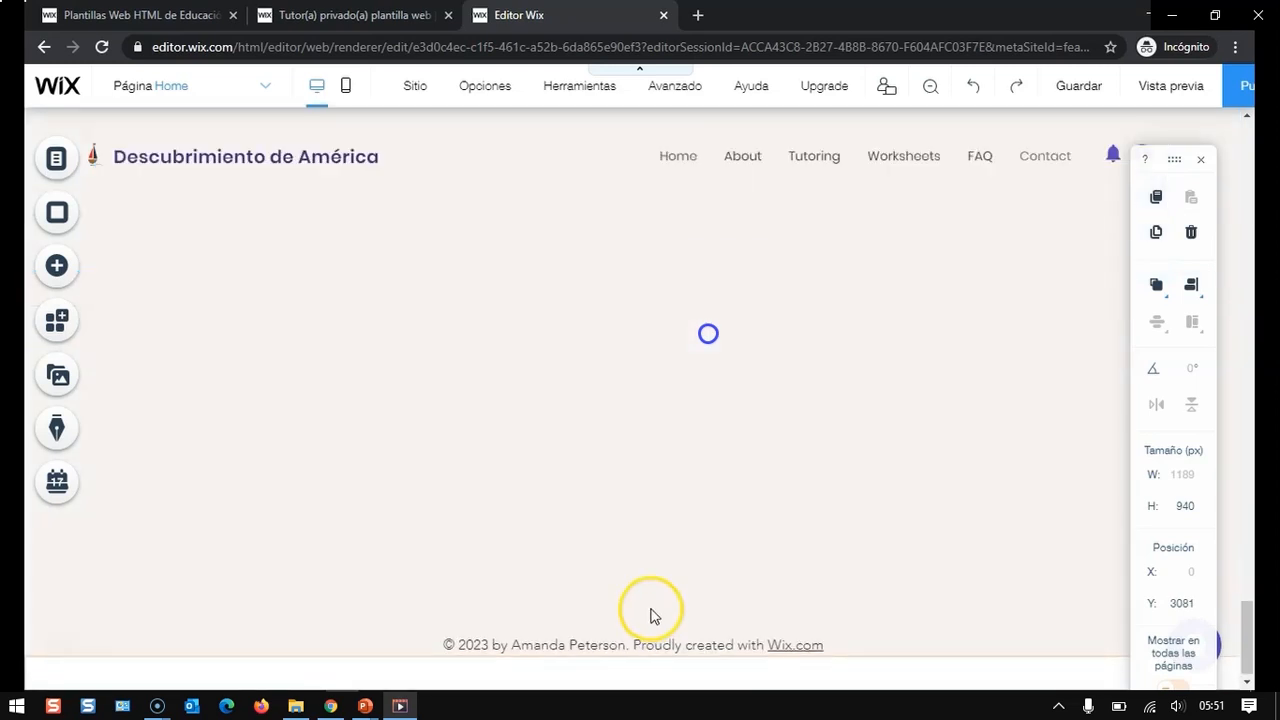
{"action": "left_click_drag", "start_coordinate": [654, 652], "coordinate": [641, 252]}
{"action": "scroll", "coordinate": [649, 320], "scroll_direction": "up", "scroll_amount": 3}
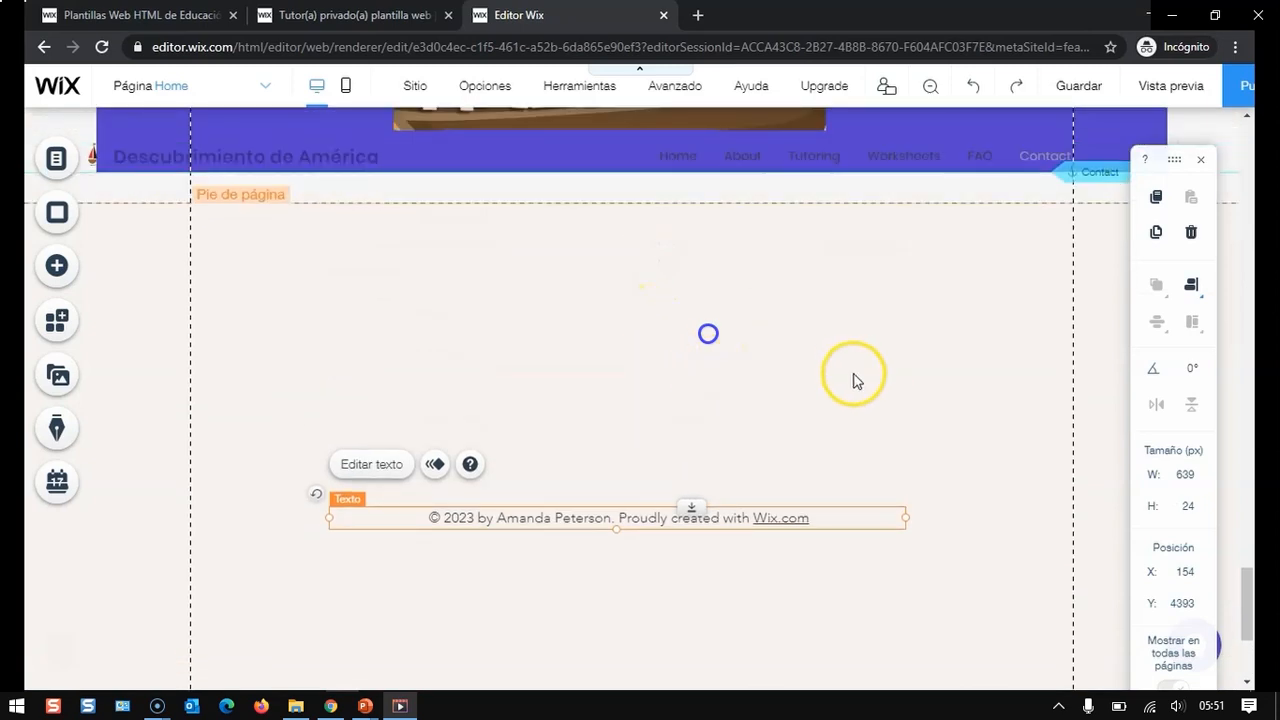
{"action": "scroll", "coordinate": [783, 546], "scroll_direction": "down", "scroll_amount": 2}
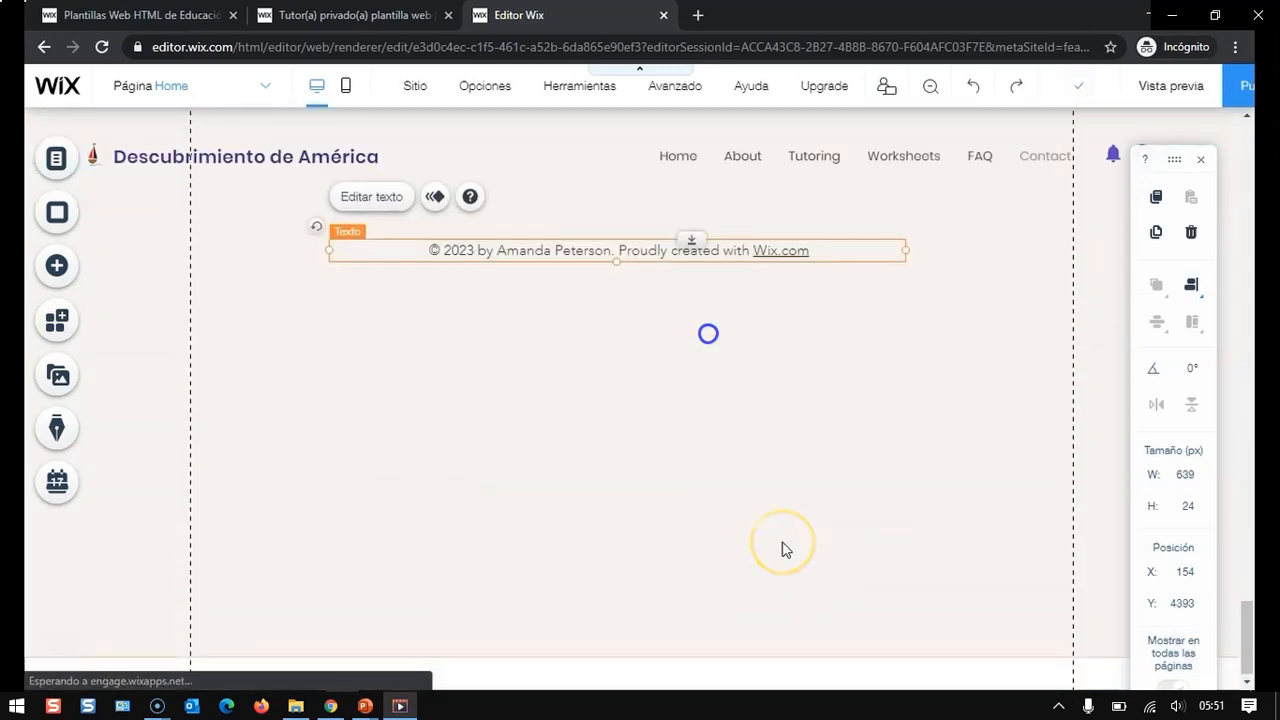
{"action": "left_click", "coordinate": [1186, 285]}
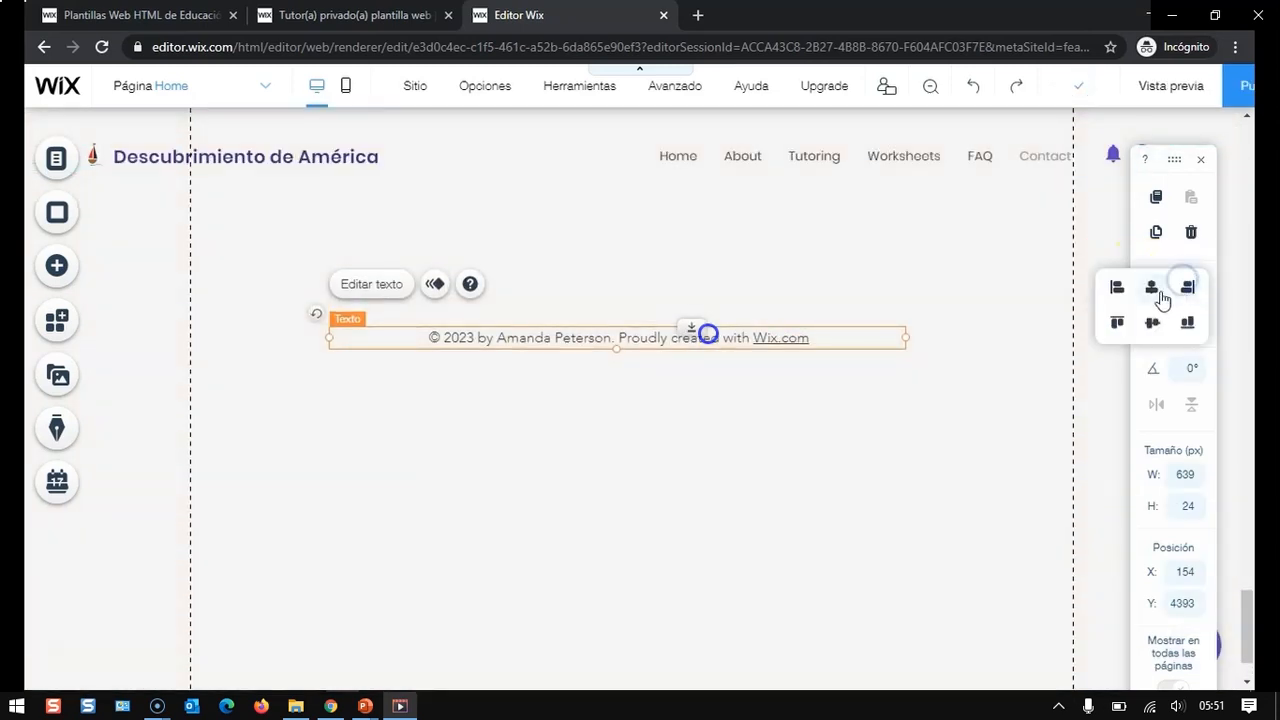
{"action": "left_click", "coordinate": [1152, 322]}
{"action": "scroll", "coordinate": [623, 523], "scroll_direction": "down", "scroll_amount": 1}
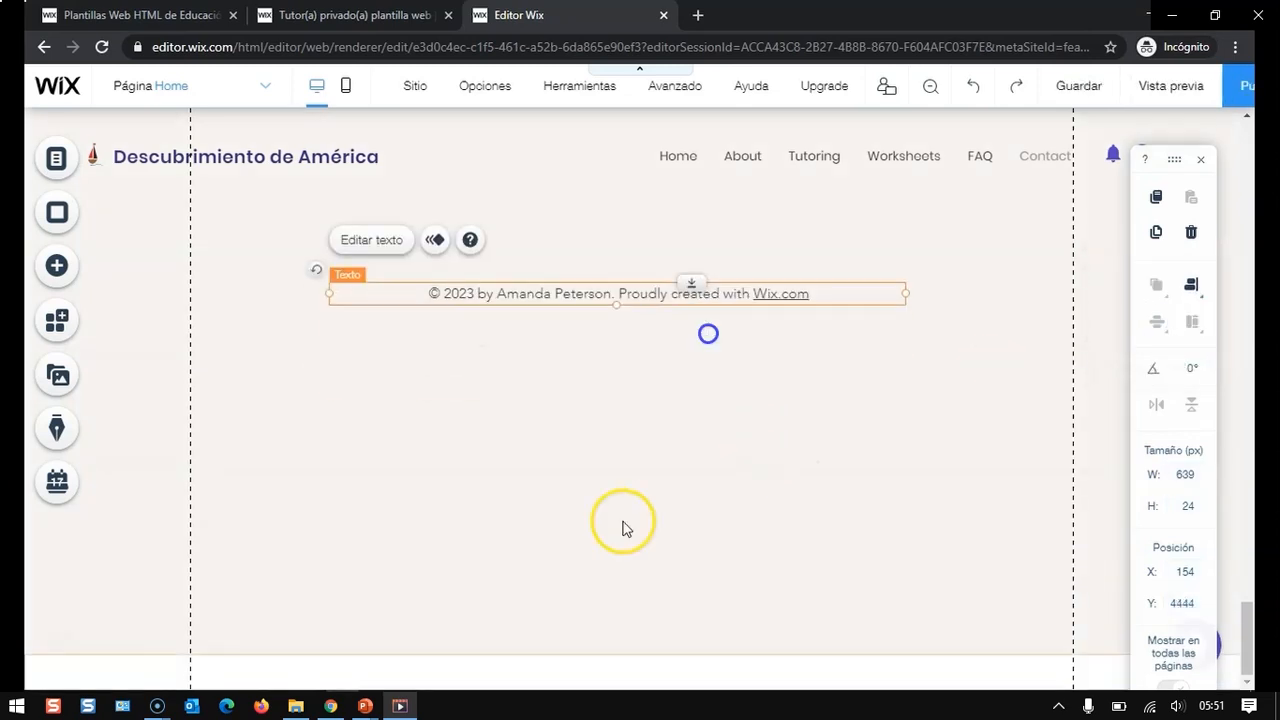
- Shrink the footer to about 97 px tall, moving the copyright text up to fit inside it
{"action": "left_click", "coordinate": [654, 660]}
{"action": "left_click_drag", "start_coordinate": [700, 655], "coordinate": [684, 469]}
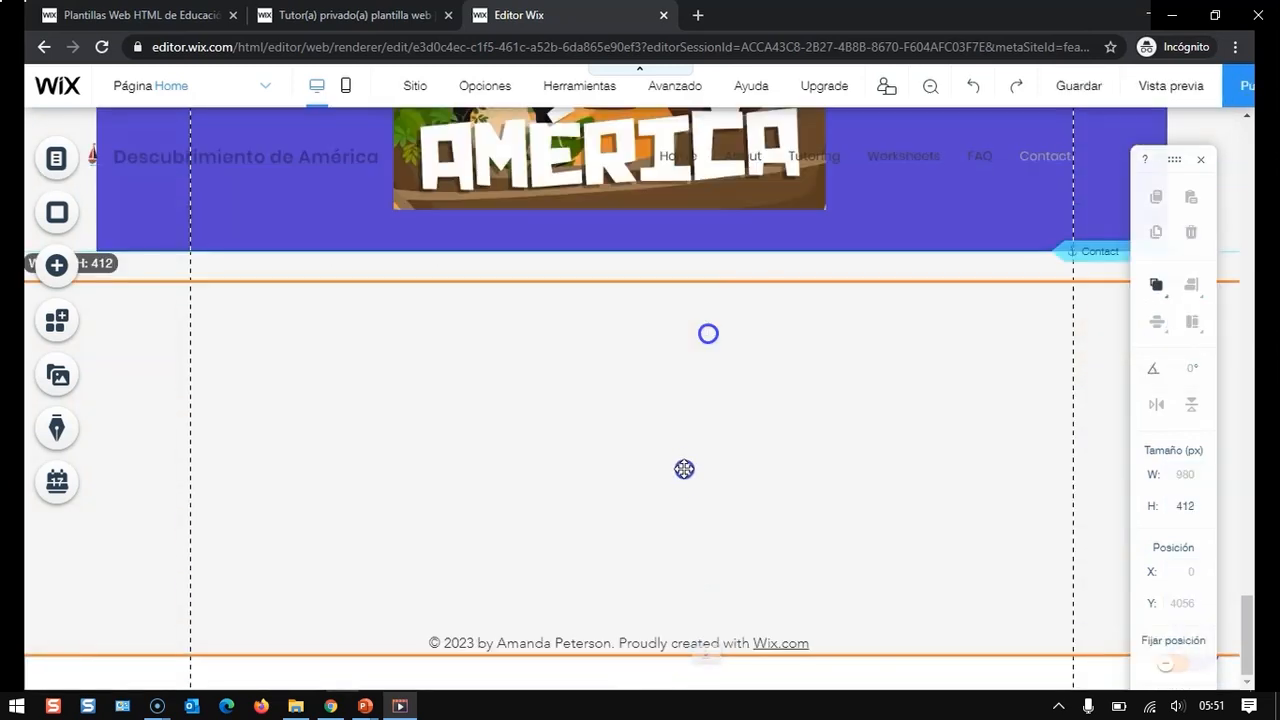
{"action": "left_click", "coordinate": [757, 641]}
{"action": "left_click_drag", "start_coordinate": [758, 640], "coordinate": [747, 358]}
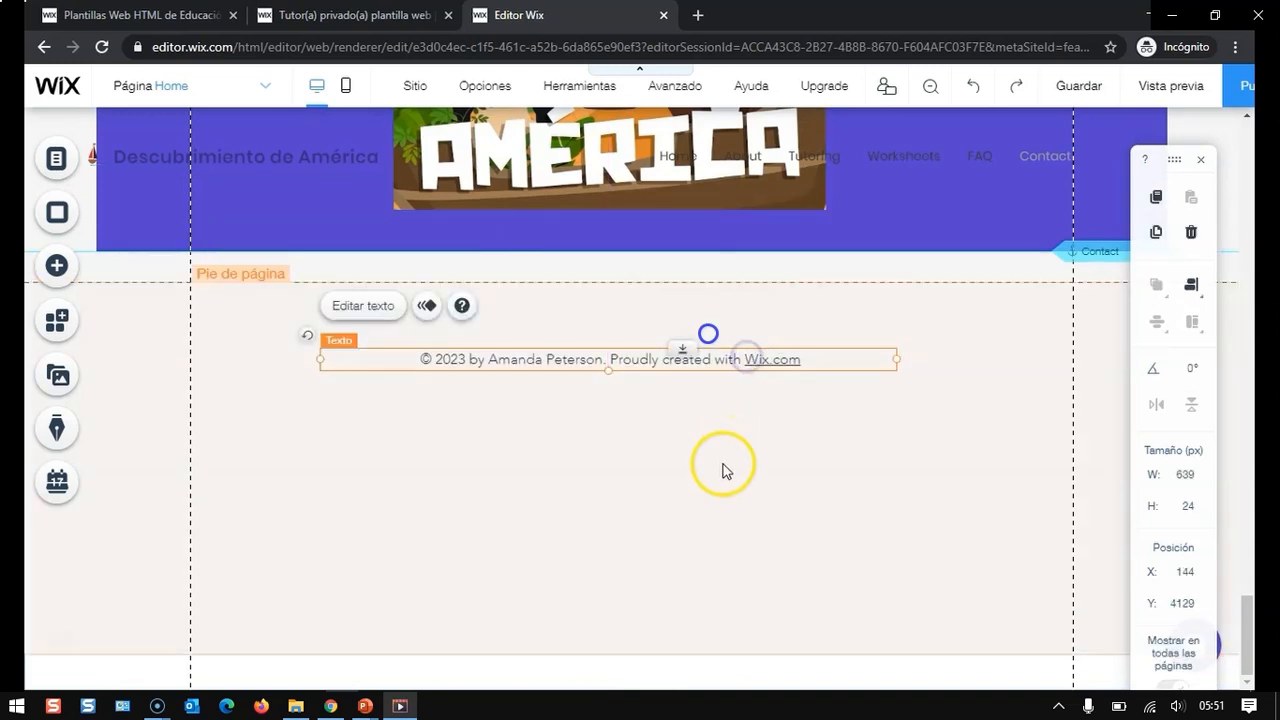
{"action": "left_click", "coordinate": [716, 658]}
{"action": "left_click_drag", "start_coordinate": [714, 651], "coordinate": [697, 490]}
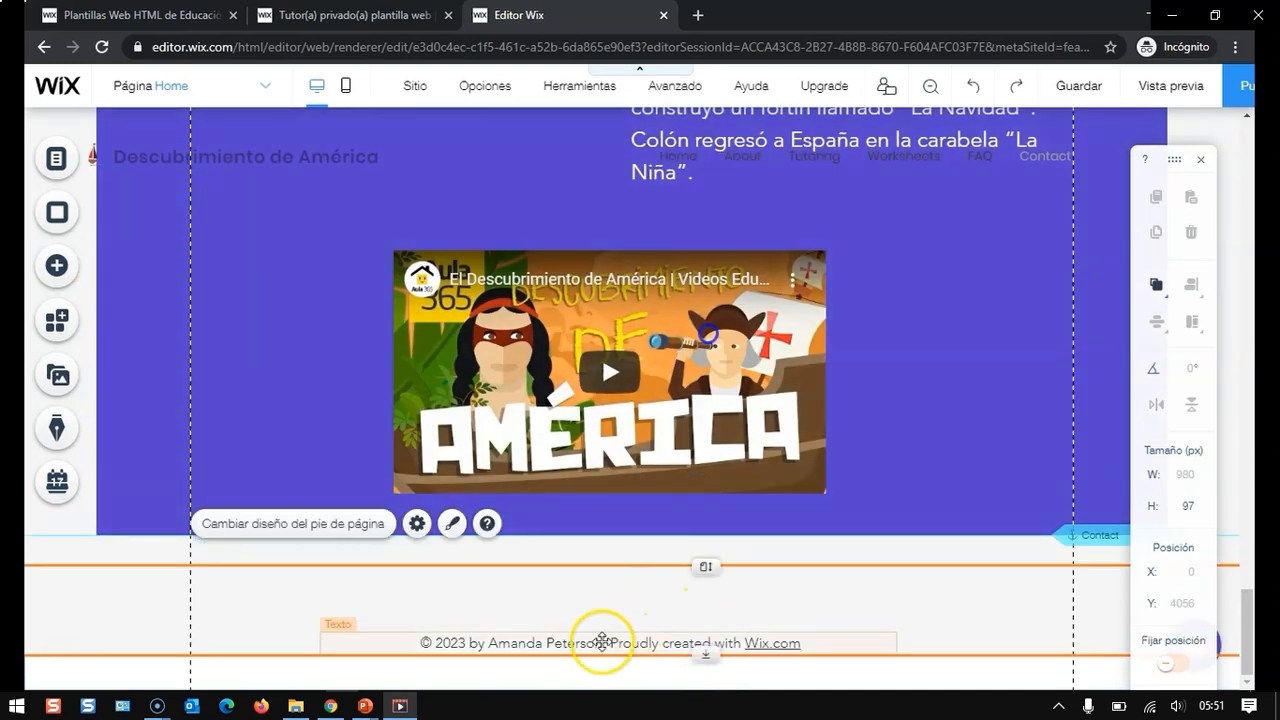
- Edit the footer copyright text to the year 2020 and replace the author with the site owner's name
{"action": "left_click", "coordinate": [602, 640]}
{"action": "left_click", "coordinate": [368, 588]}
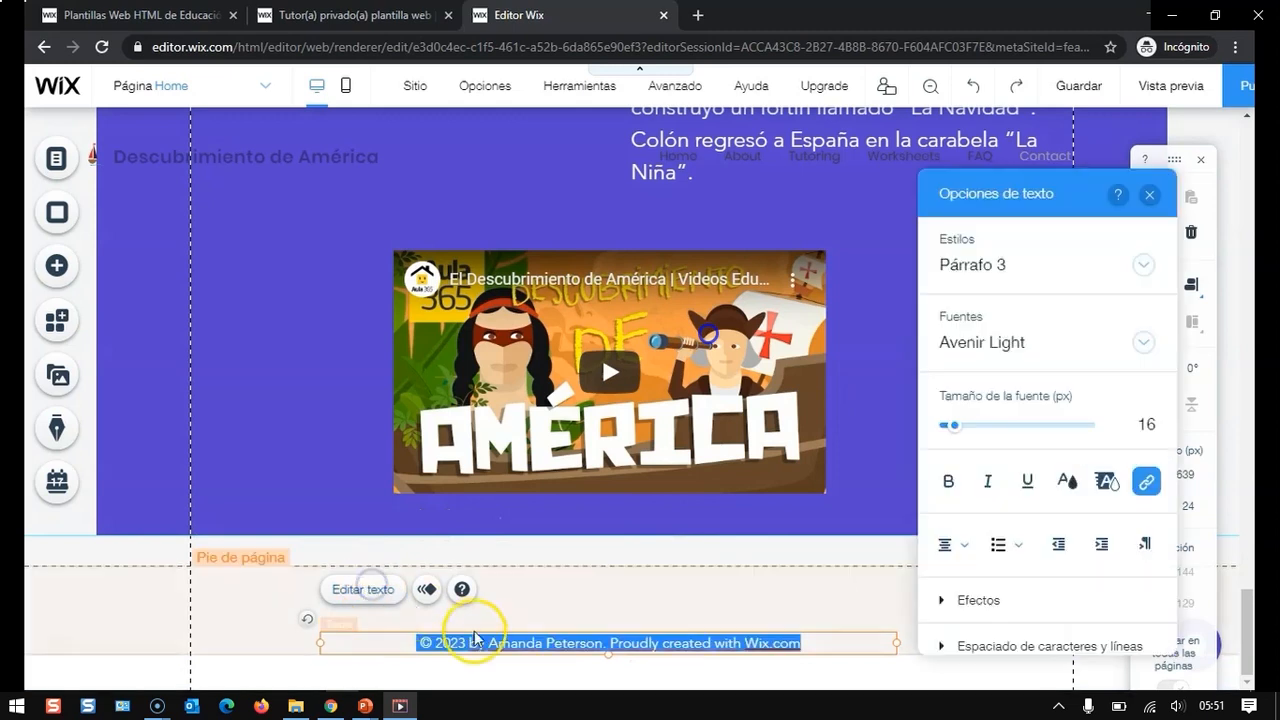
{"action": "left_click", "coordinate": [452, 644]}
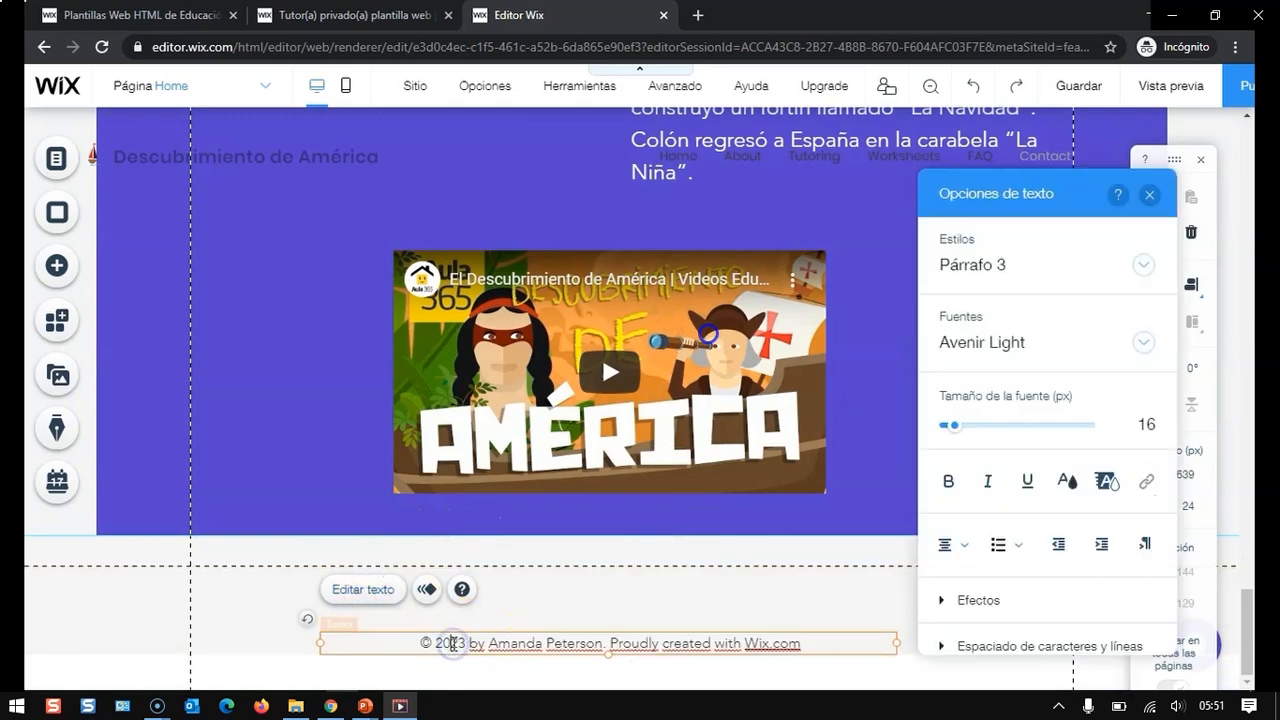
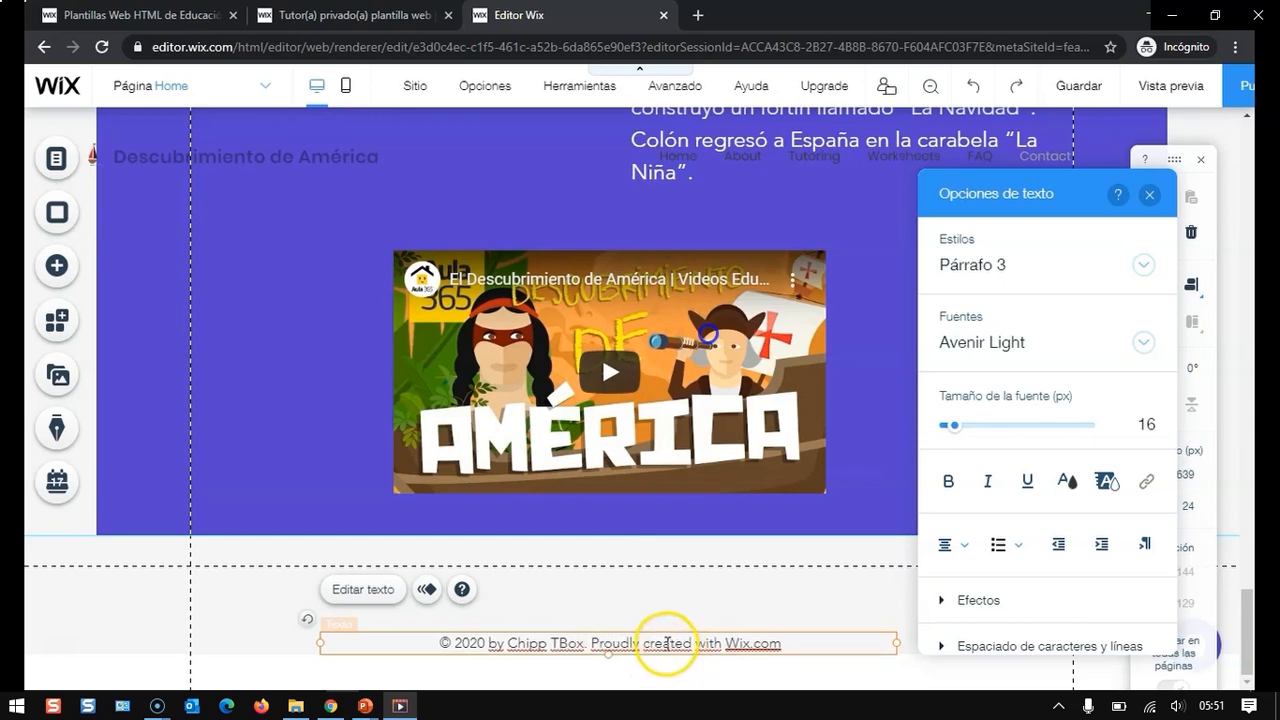
{"action": "left_click", "coordinate": [1150, 196]}
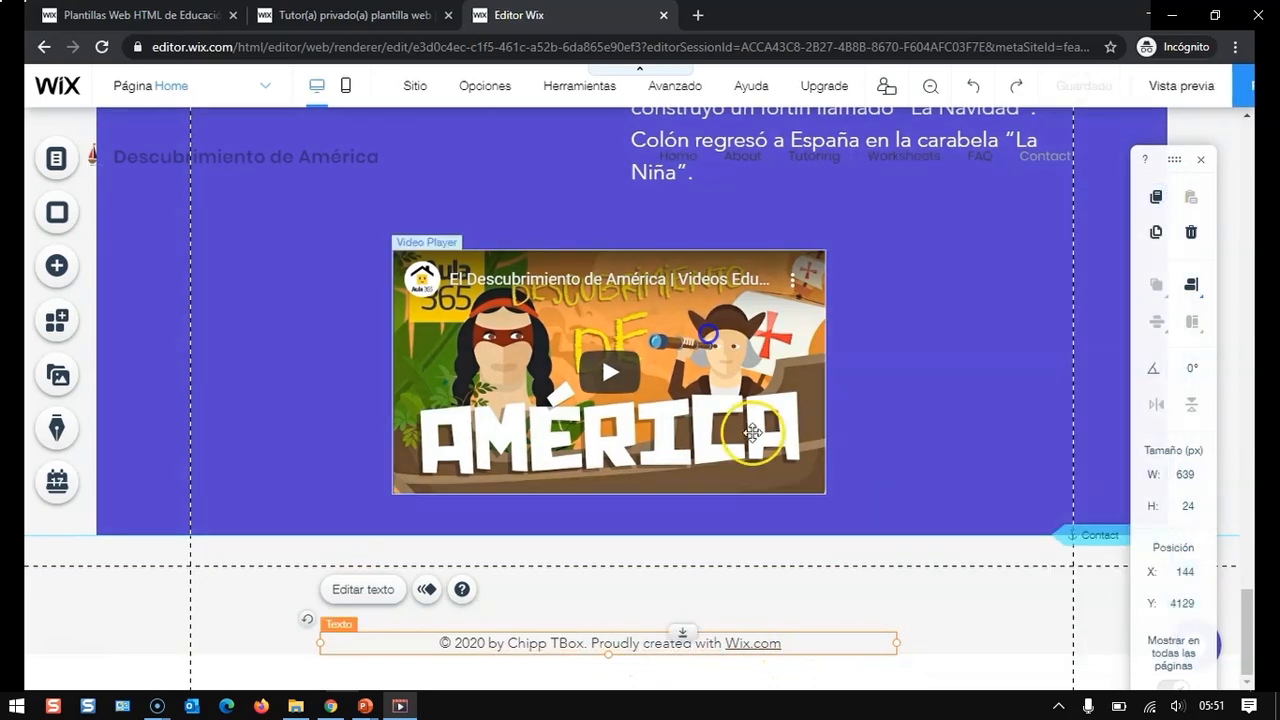
- Rename the Home page to Inicio in the site menu
{"action": "scroll", "coordinate": [752, 432], "scroll_direction": "up", "scroll_amount": 10}
{"action": "scroll", "coordinate": [752, 432], "scroll_direction": "up", "scroll_amount": 8}
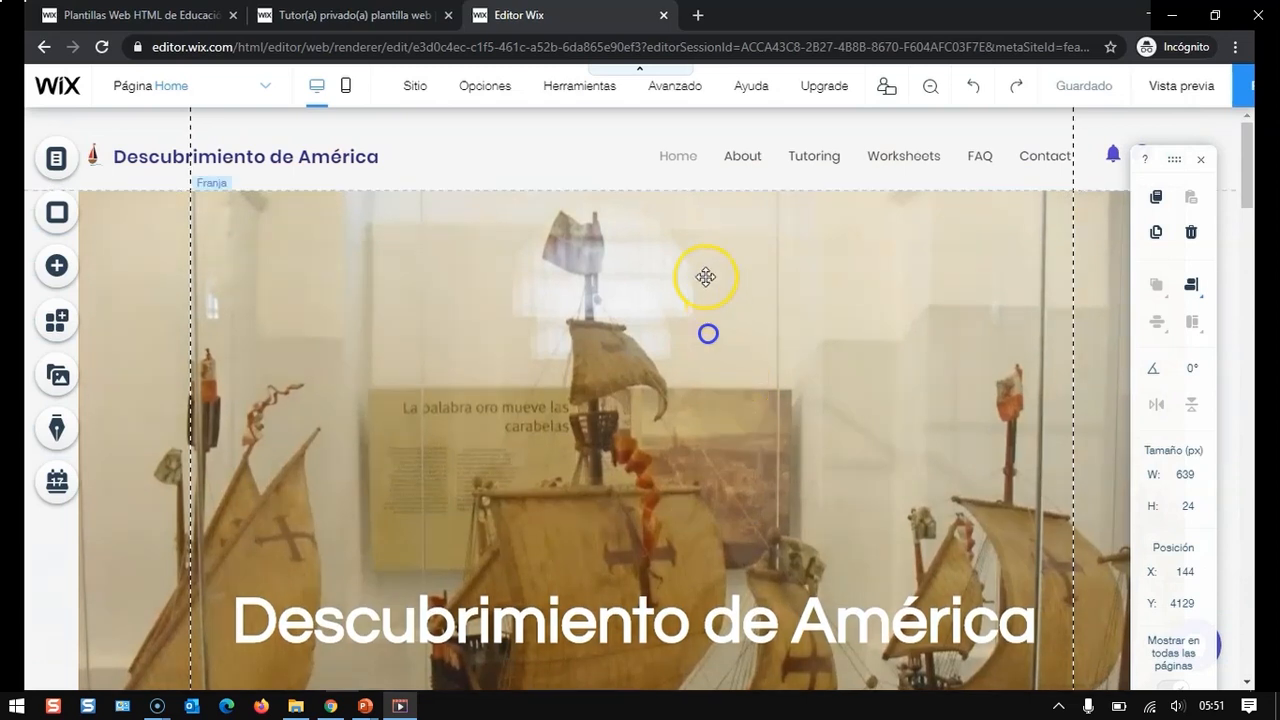
{"action": "left_click", "coordinate": [688, 161]}
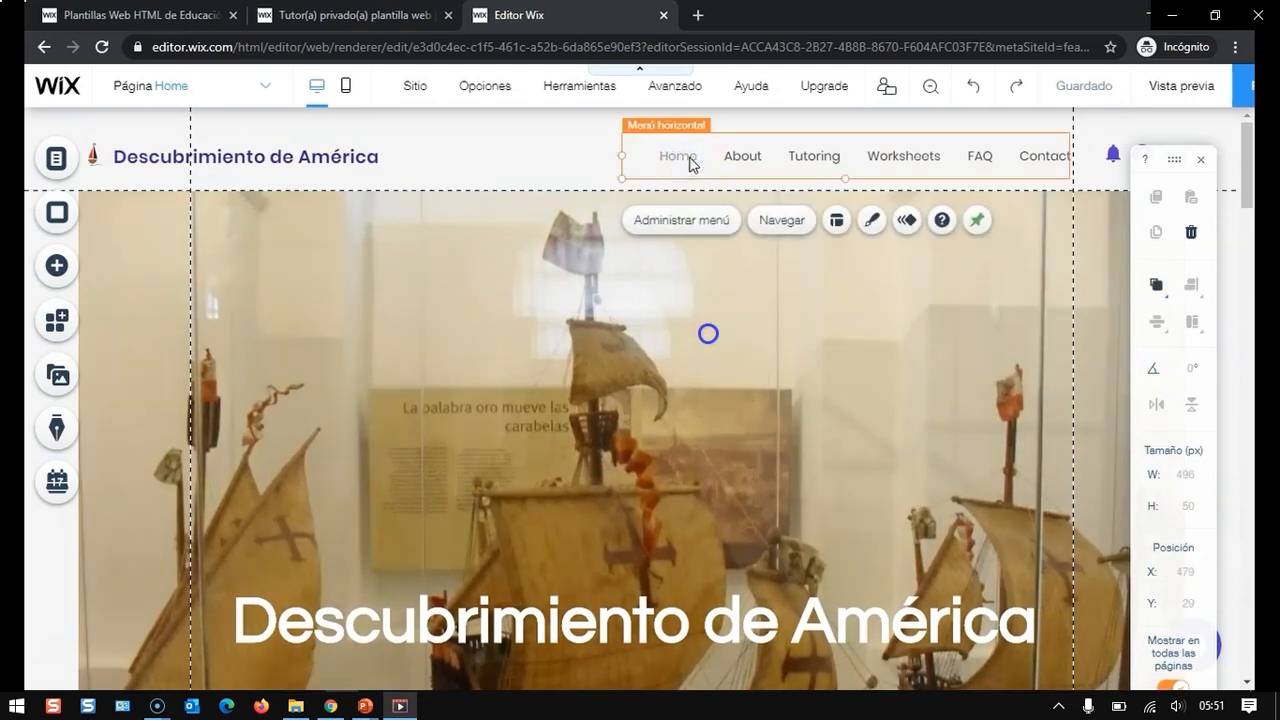
{"action": "left_click", "coordinate": [684, 222]}
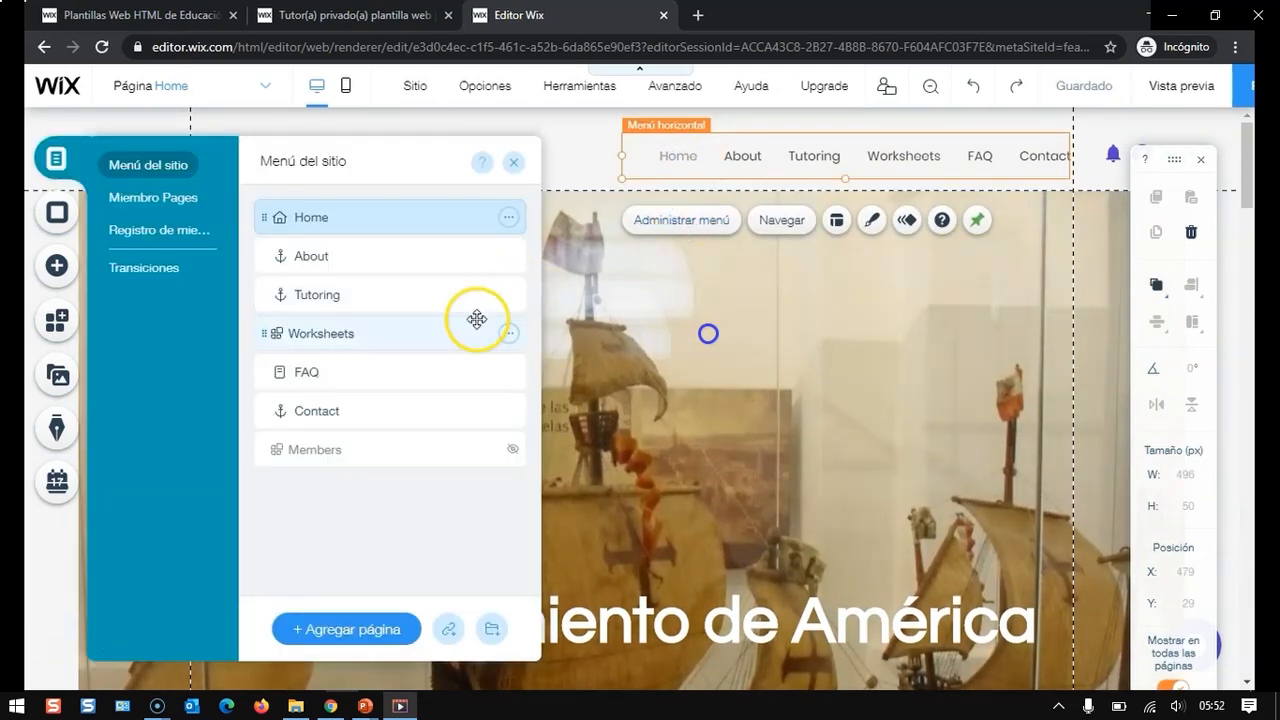
{"action": "left_click", "coordinate": [508, 219]}
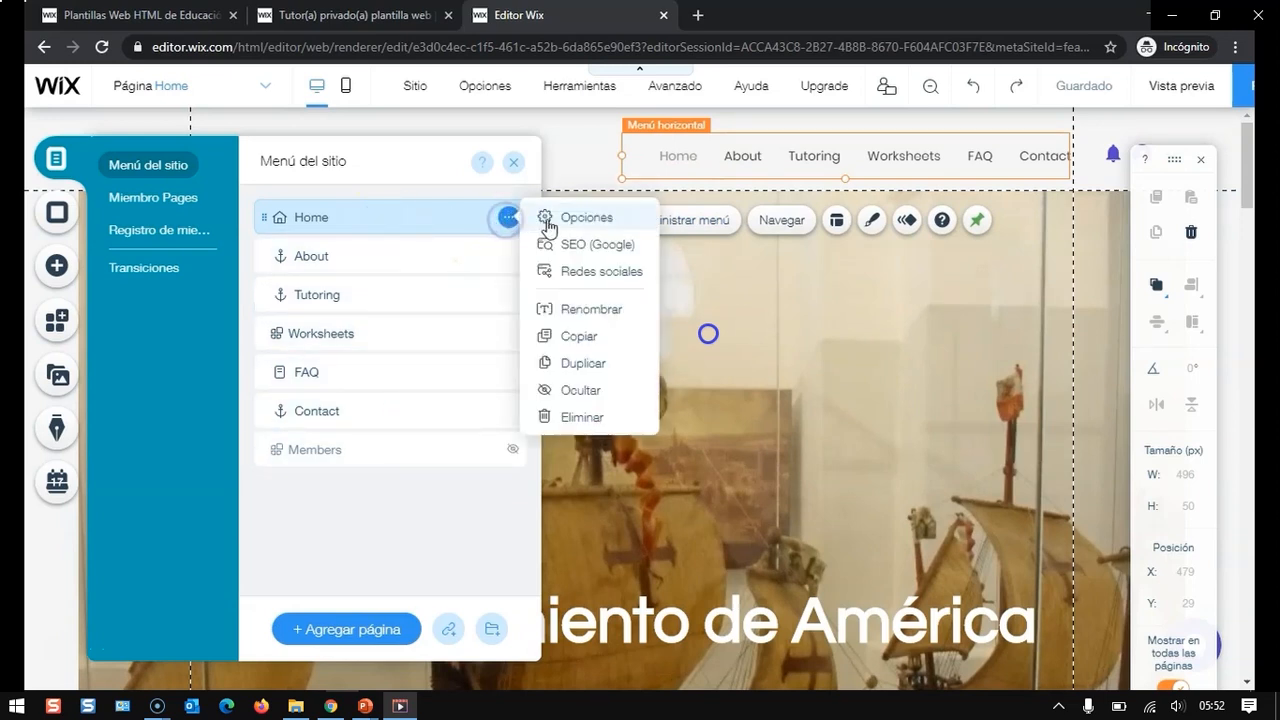
{"action": "left_click", "coordinate": [590, 309]}
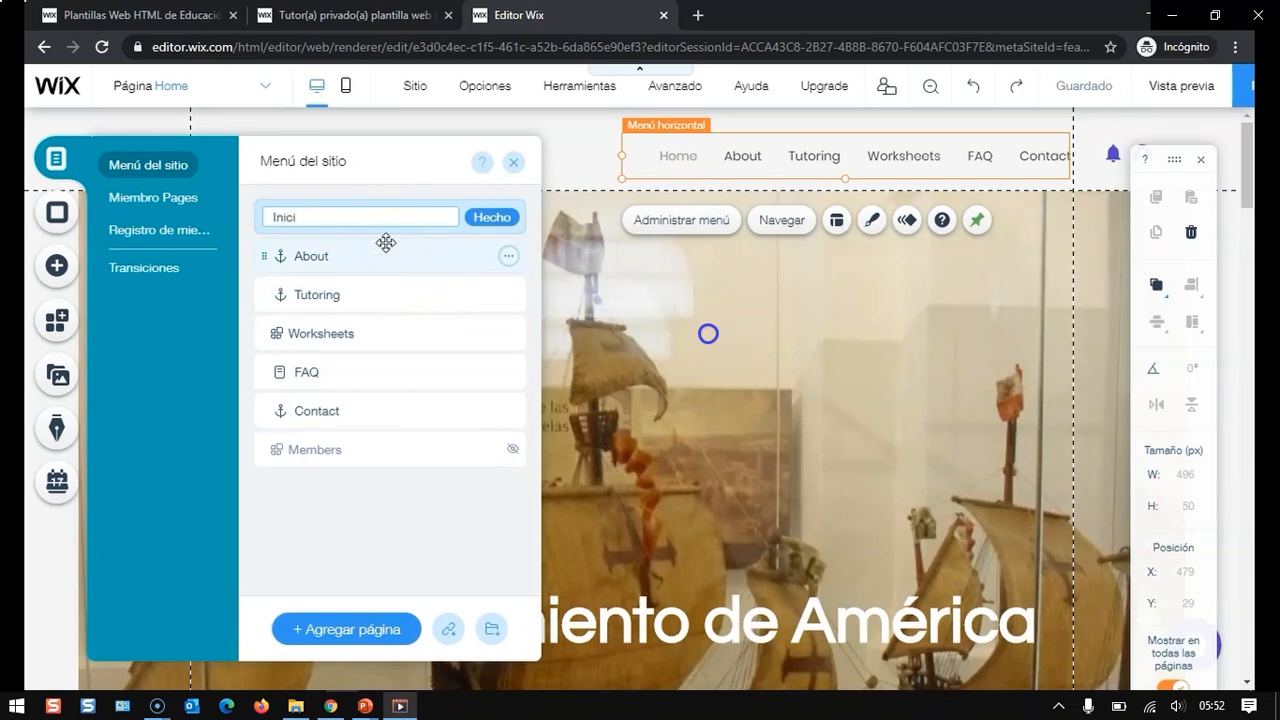
{"action": "left_click", "coordinate": [489, 217]}
- Rename the About menu item to Embarcaciones
{"action": "left_click", "coordinate": [476, 250]}
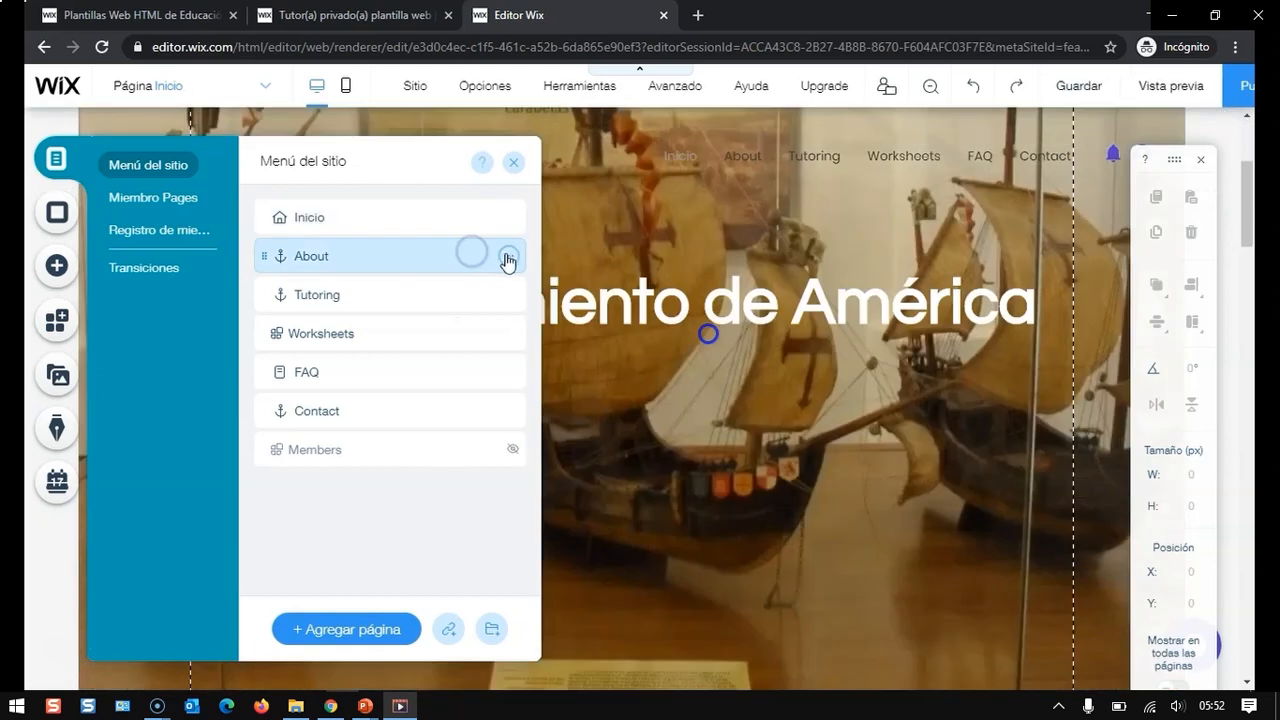
{"action": "left_click", "coordinate": [508, 259]}
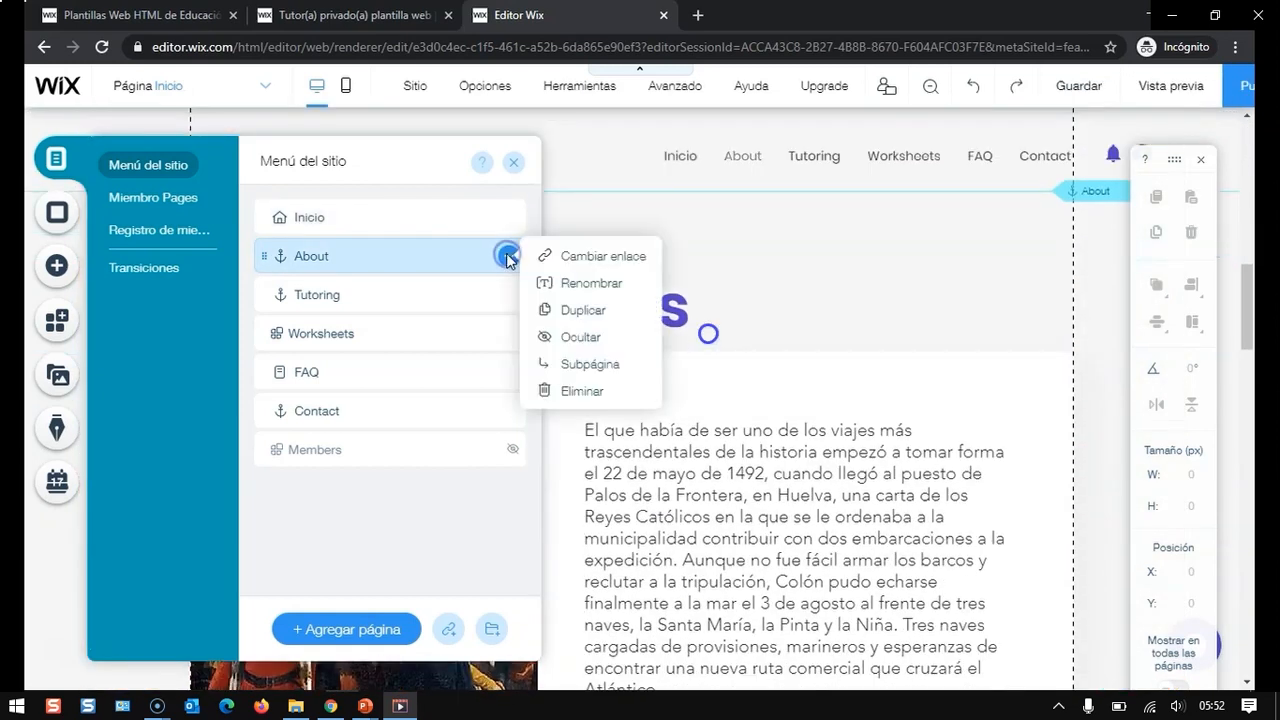
{"action": "left_click", "coordinate": [618, 285]}
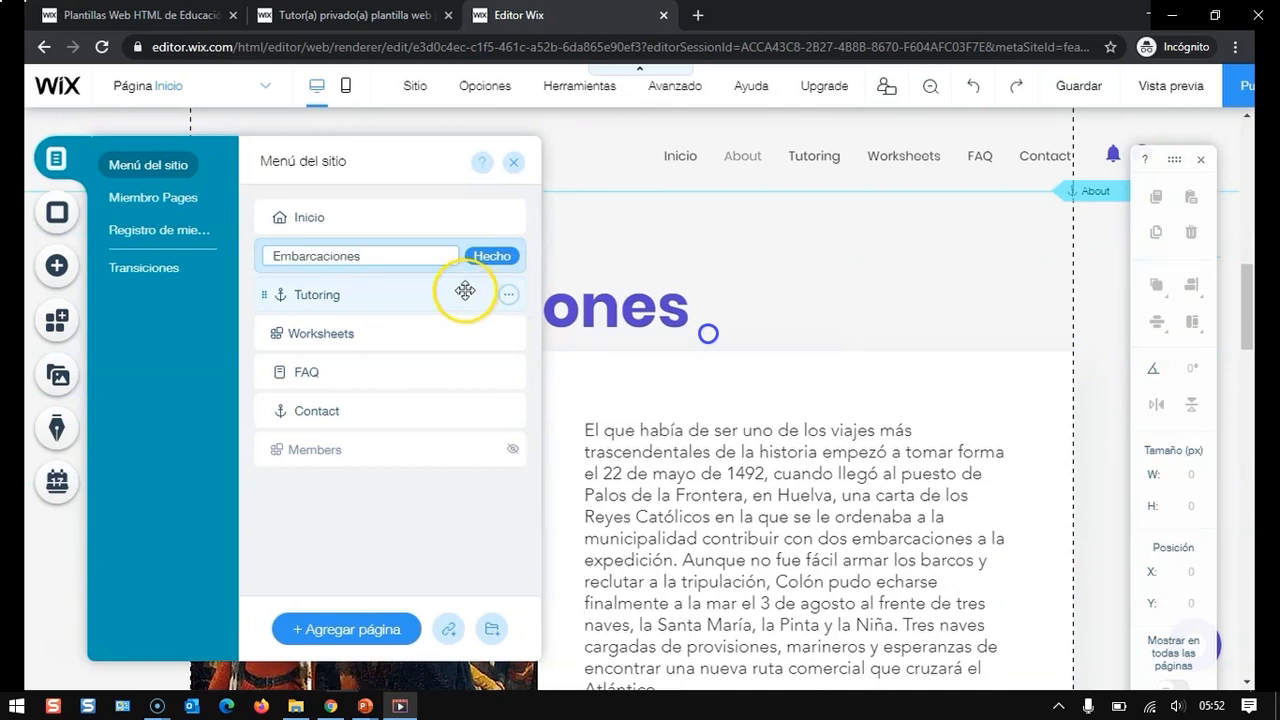
{"action": "left_click", "coordinate": [492, 257]}
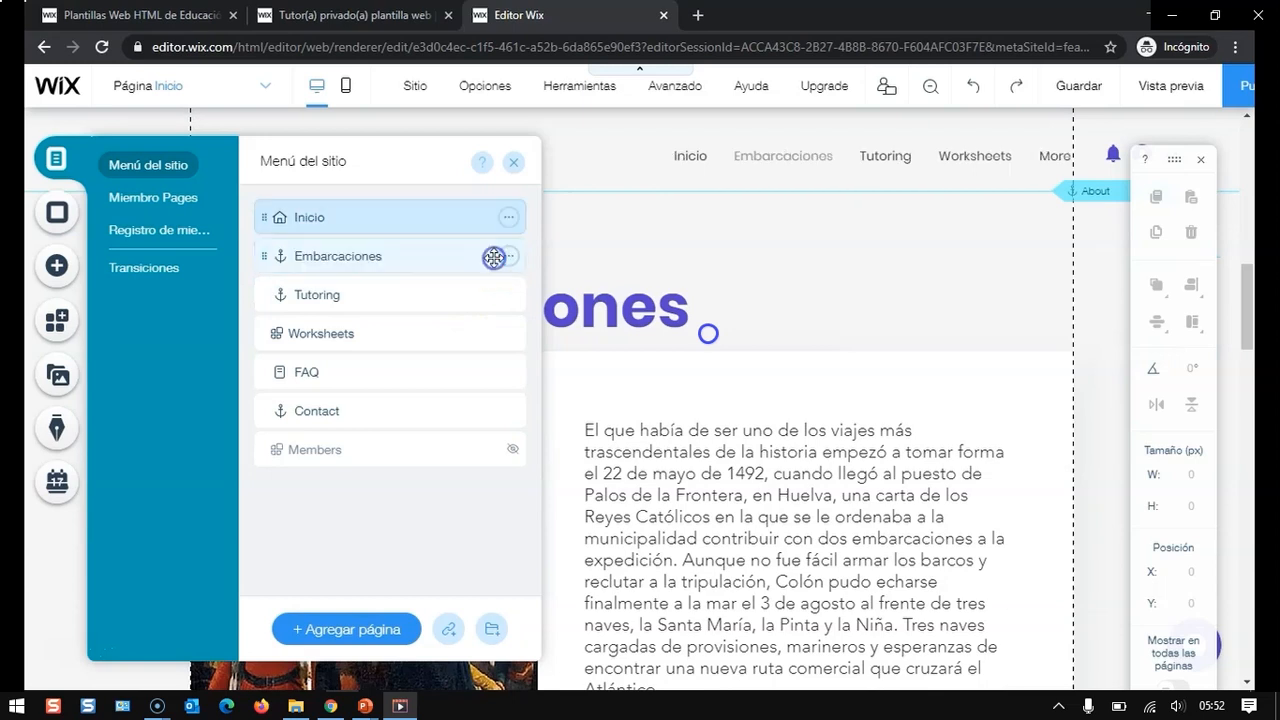
- Rename the Tutoring menu item to ¡Tierra a la vista!
{"action": "left_click", "coordinate": [450, 292]}
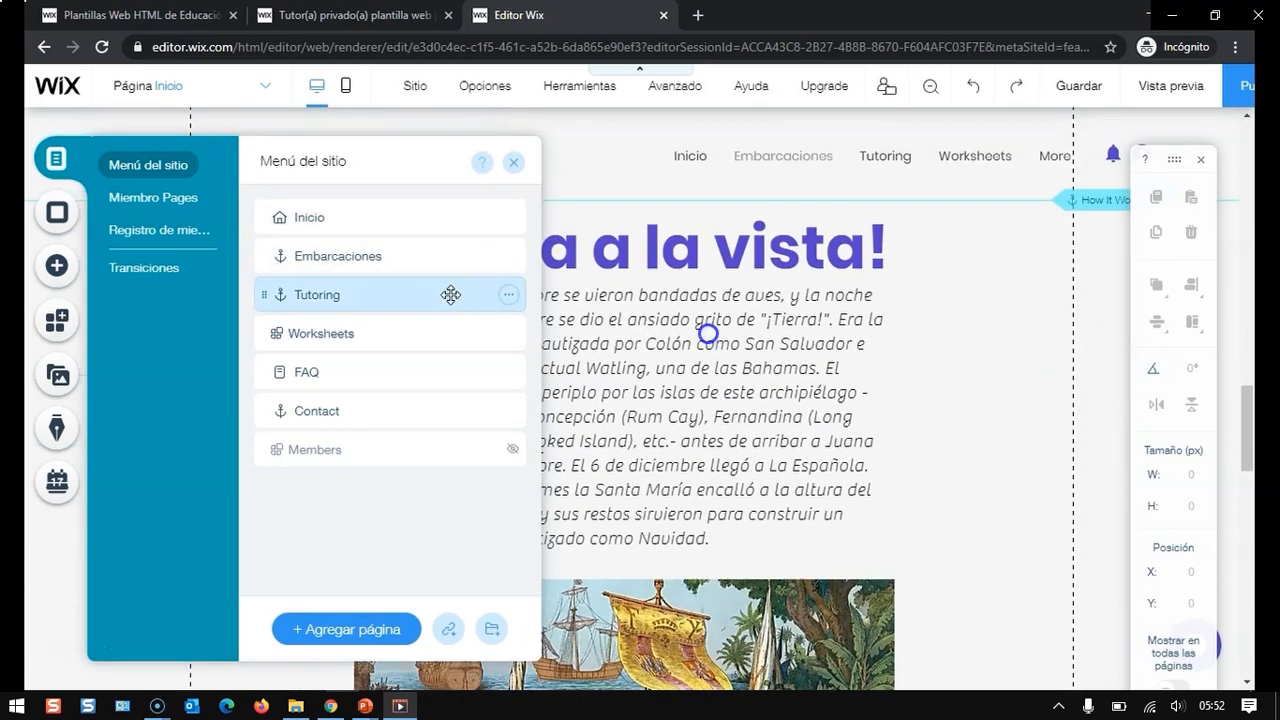
{"action": "left_click", "coordinate": [512, 296]}
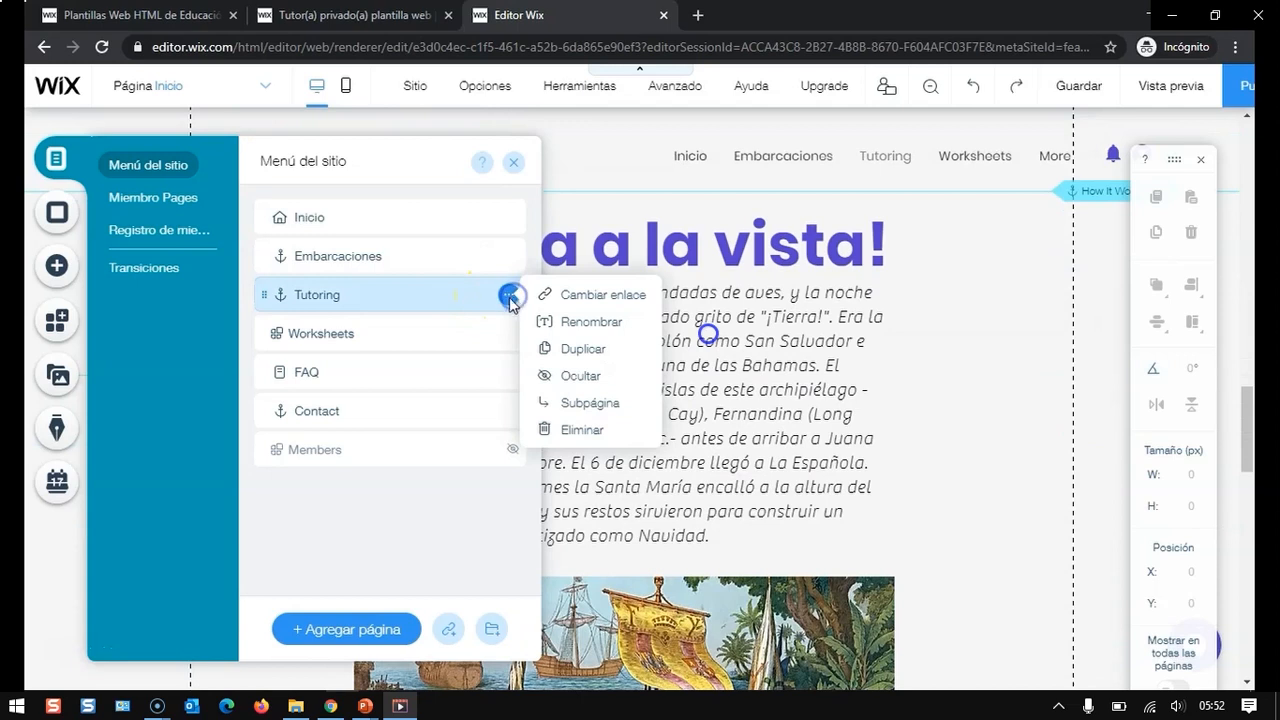
{"action": "left_click", "coordinate": [572, 319]}
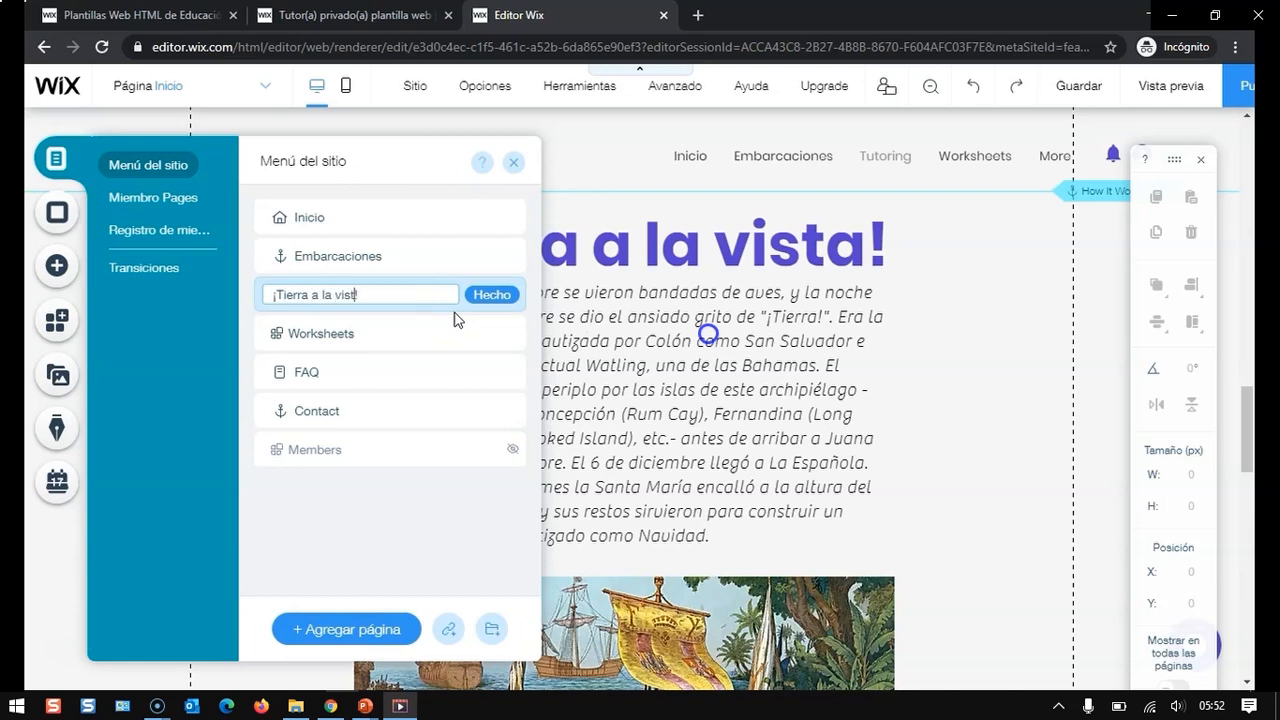
{"action": "left_click", "coordinate": [491, 294]}
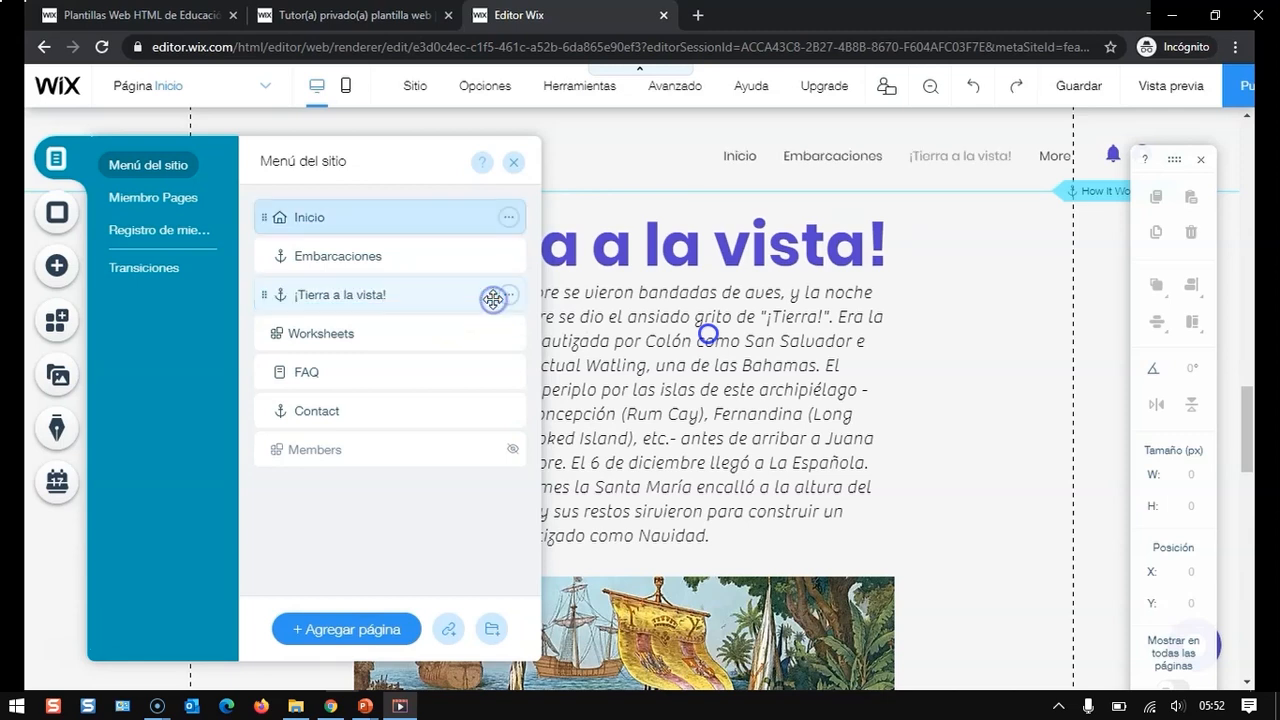
- Delete the Worksheets page from the site menu
{"action": "left_click", "coordinate": [469, 333]}
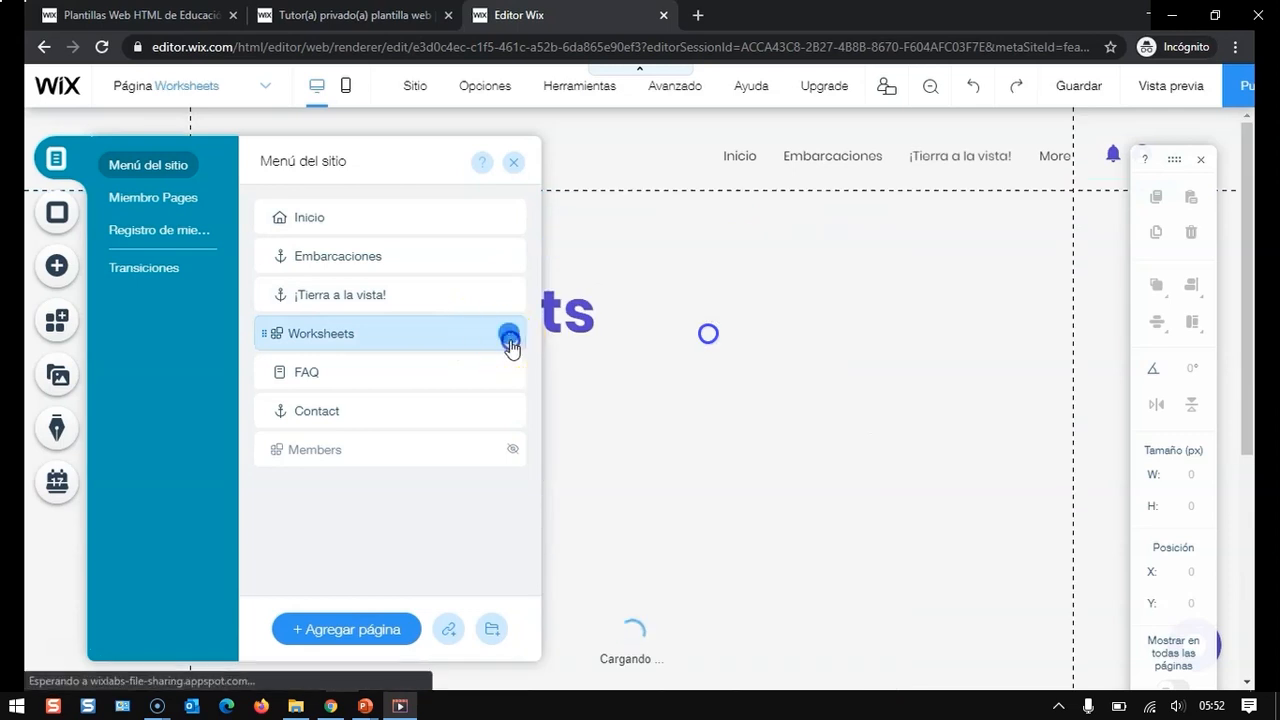
{"action": "left_click", "coordinate": [509, 333]}
{"action": "left_click", "coordinate": [552, 508]}
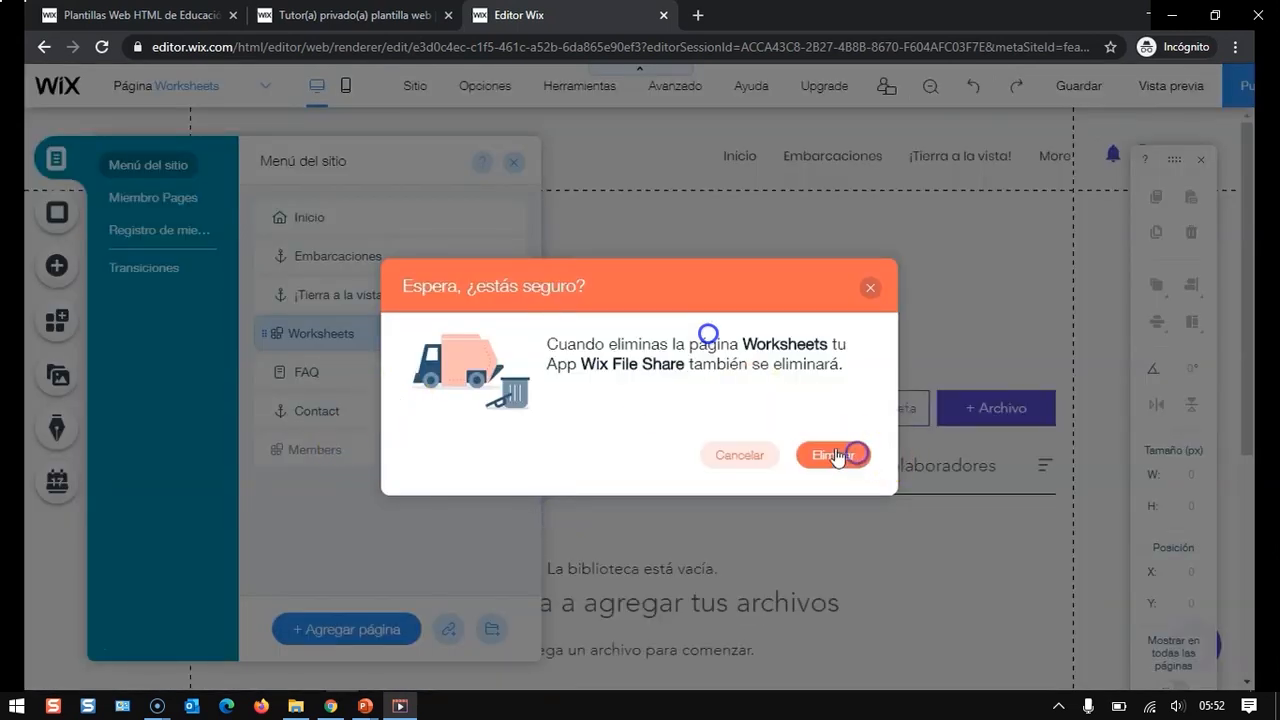
{"action": "left_click", "coordinate": [836, 456]}
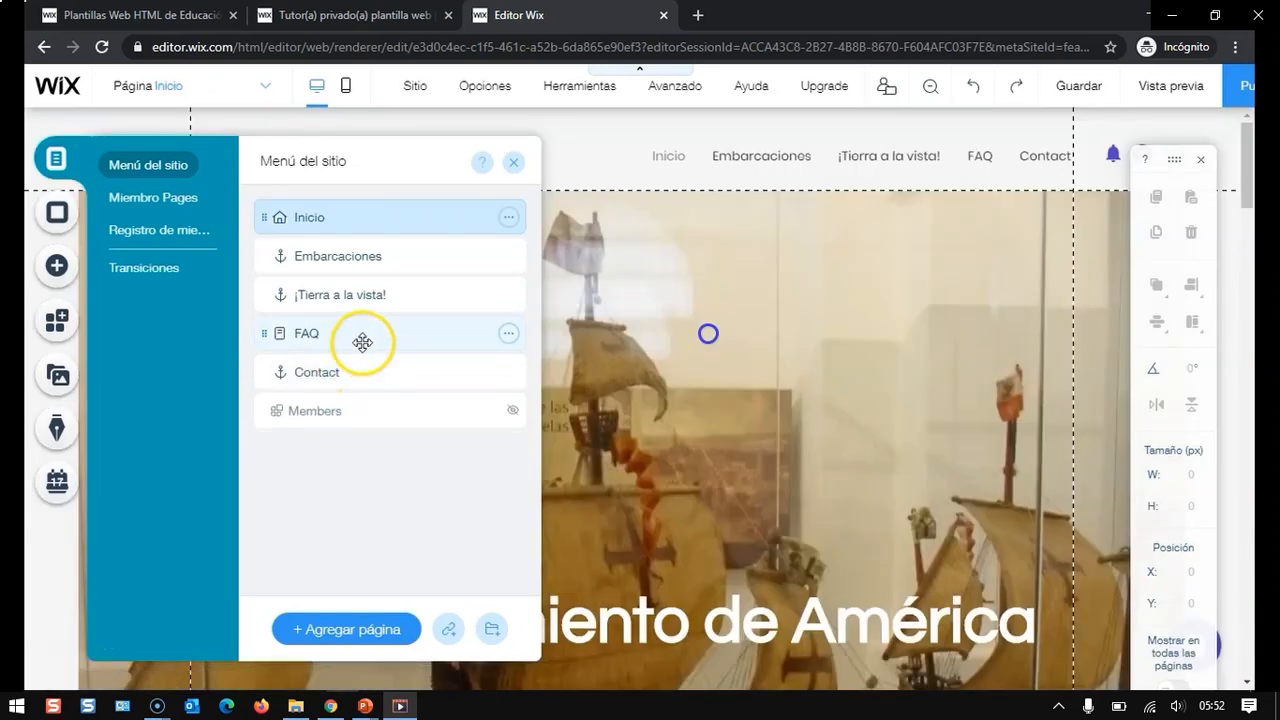
- Delete the FAQ page from the site menu
{"action": "left_click", "coordinate": [362, 342]}
{"action": "left_click", "coordinate": [509, 334]}
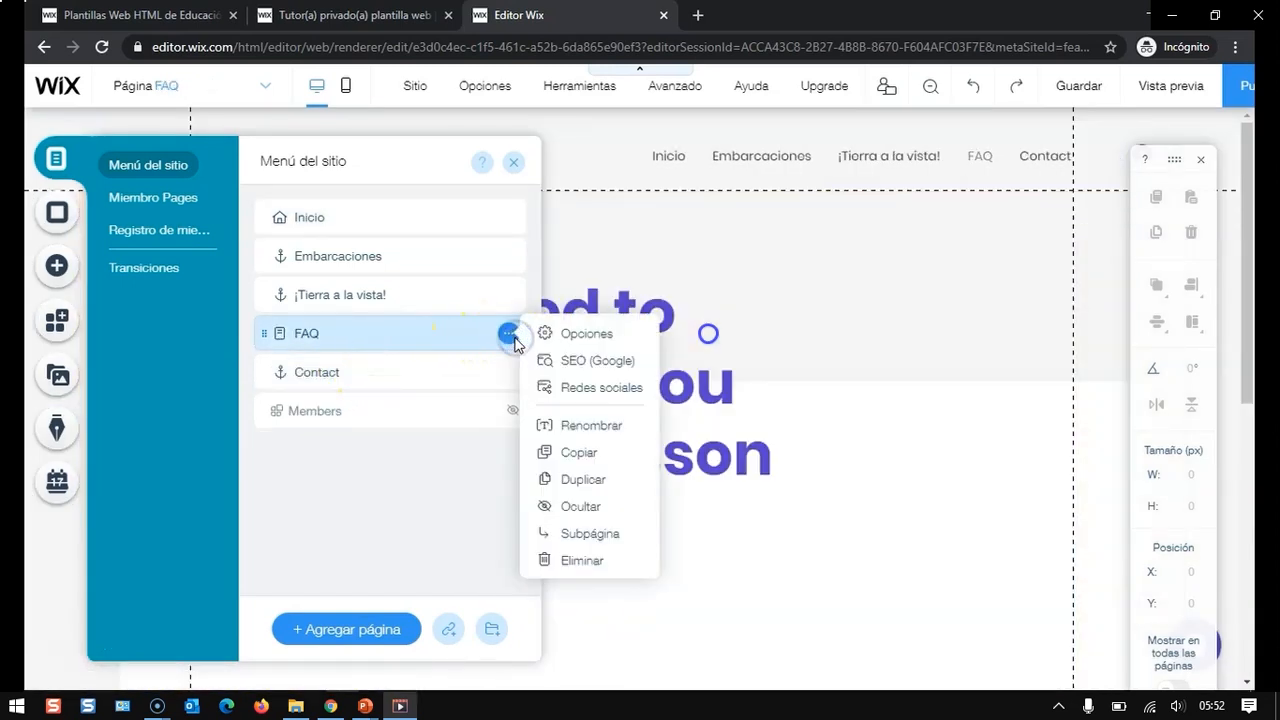
{"action": "left_click", "coordinate": [562, 560]}
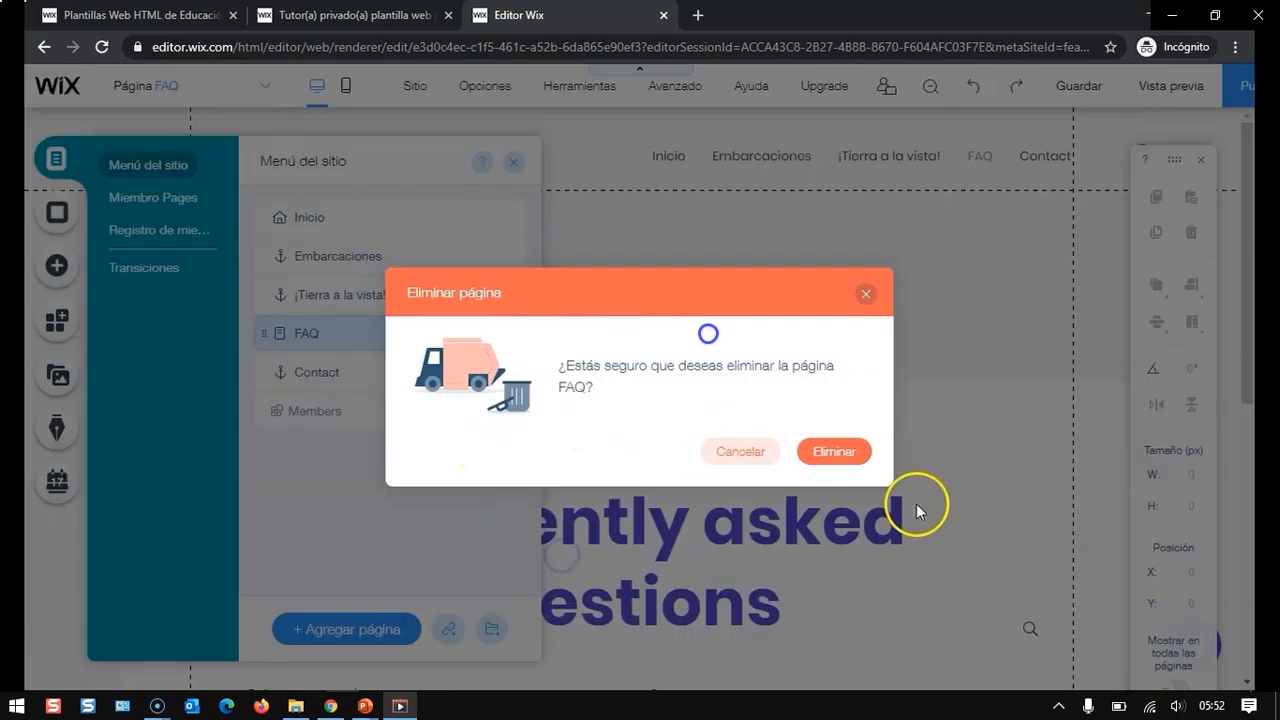
{"action": "left_click", "coordinate": [852, 456]}
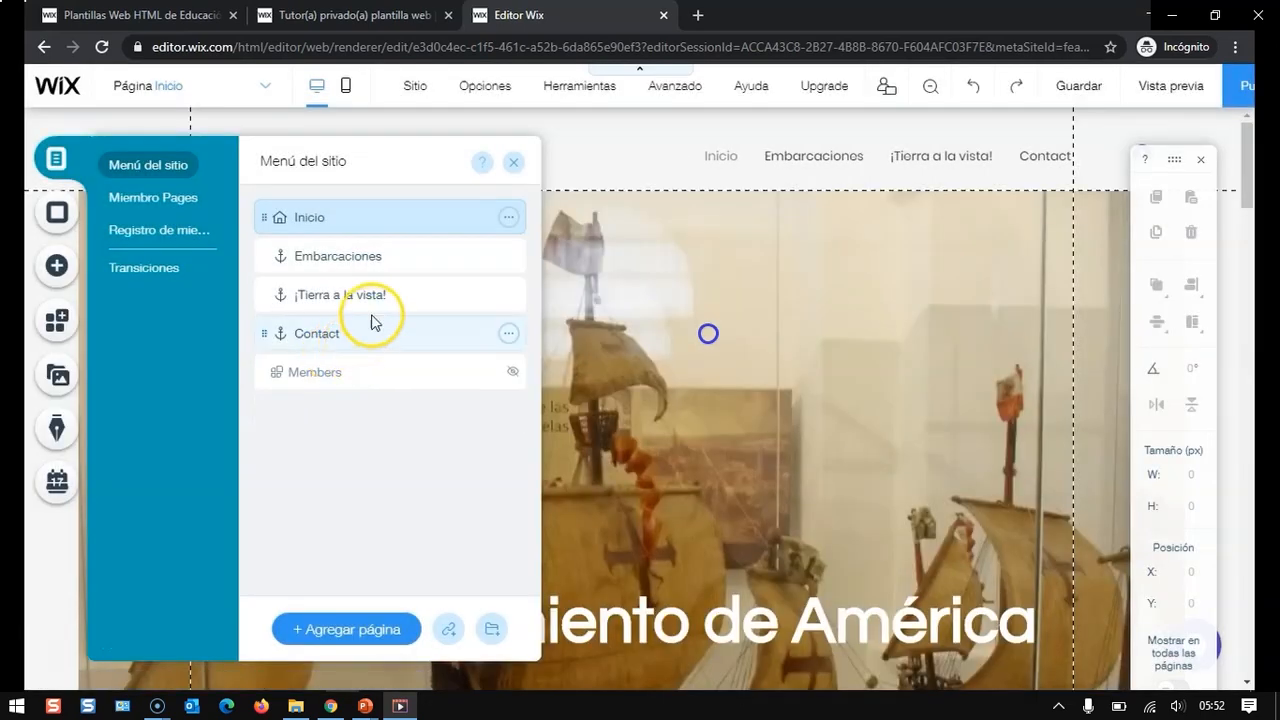
- Rename the Contact menu item to Viajes
{"action": "left_click", "coordinate": [373, 332]}
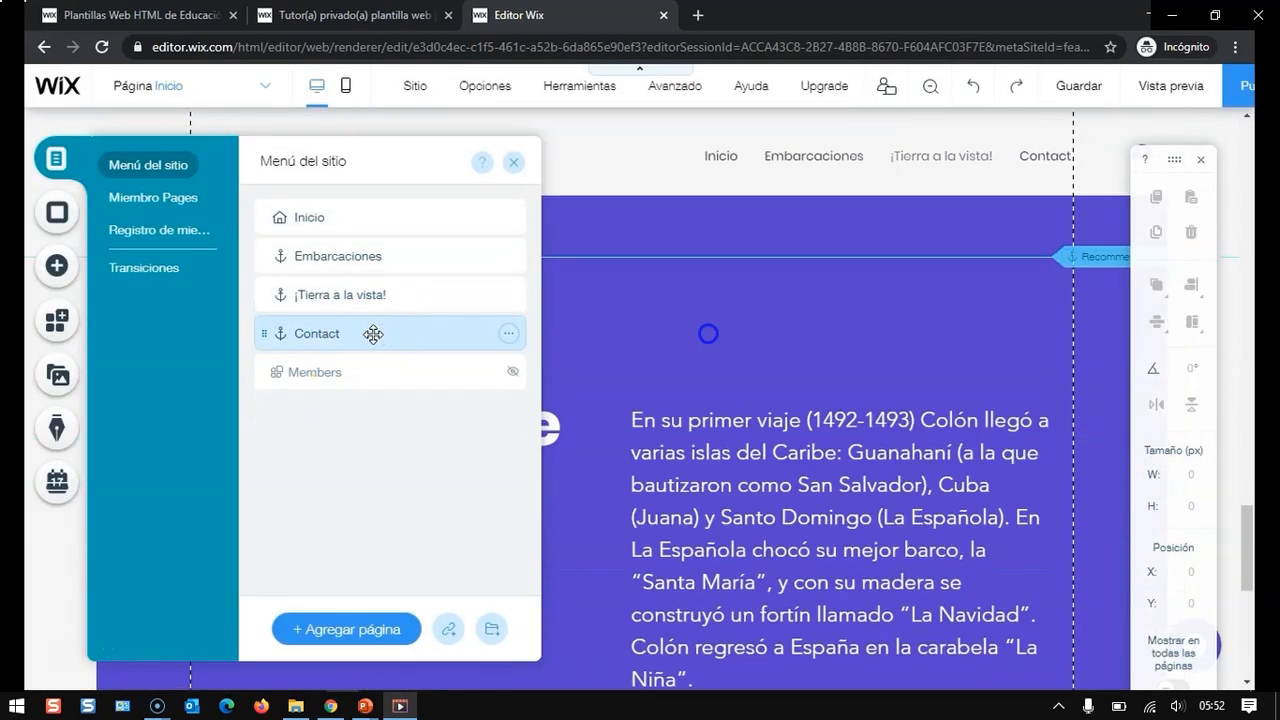
{"action": "left_click", "coordinate": [508, 340]}
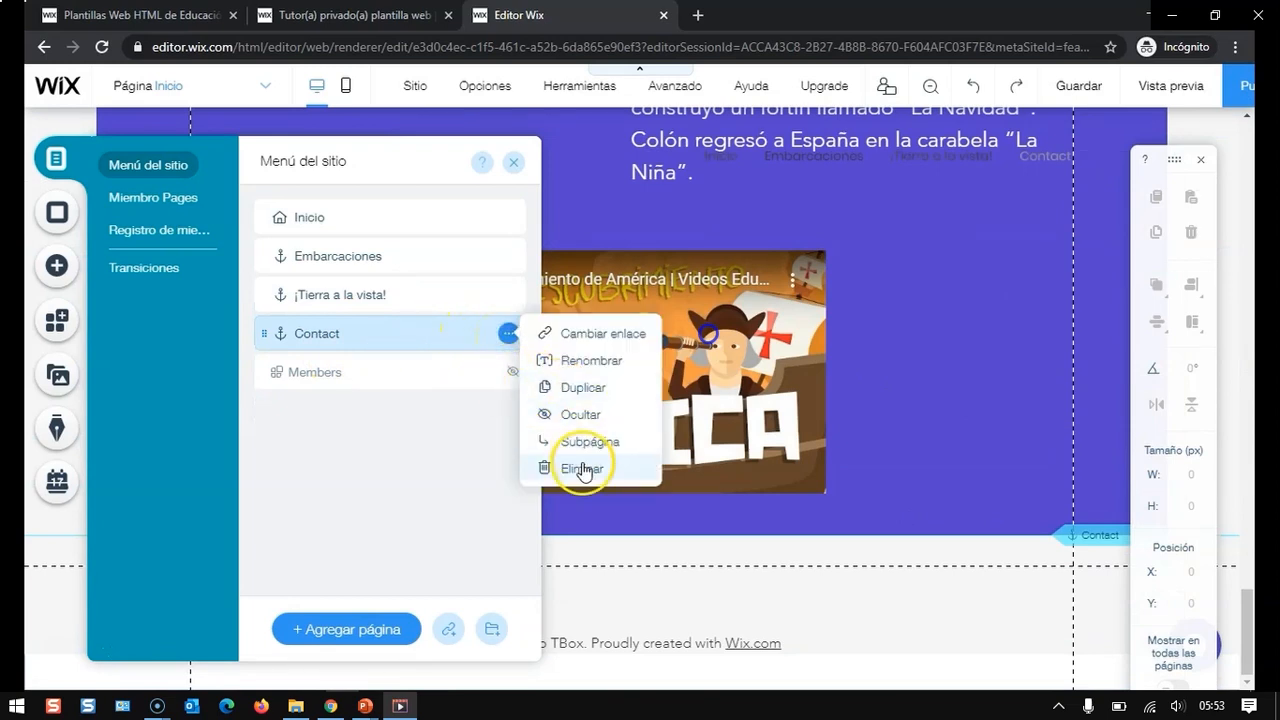
{"action": "left_click", "coordinate": [585, 360]}
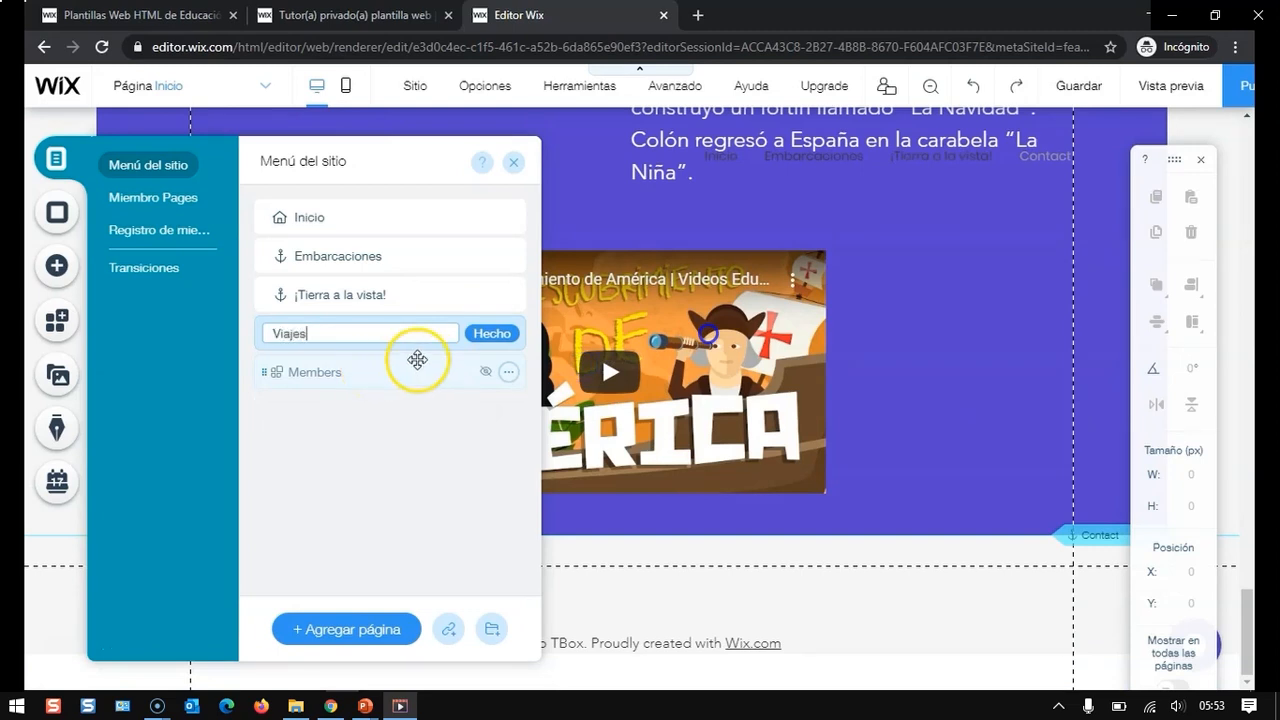
{"action": "left_click", "coordinate": [492, 333]}
- Delete the Members page and close the site menu panel
{"action": "left_click", "coordinate": [509, 371]}
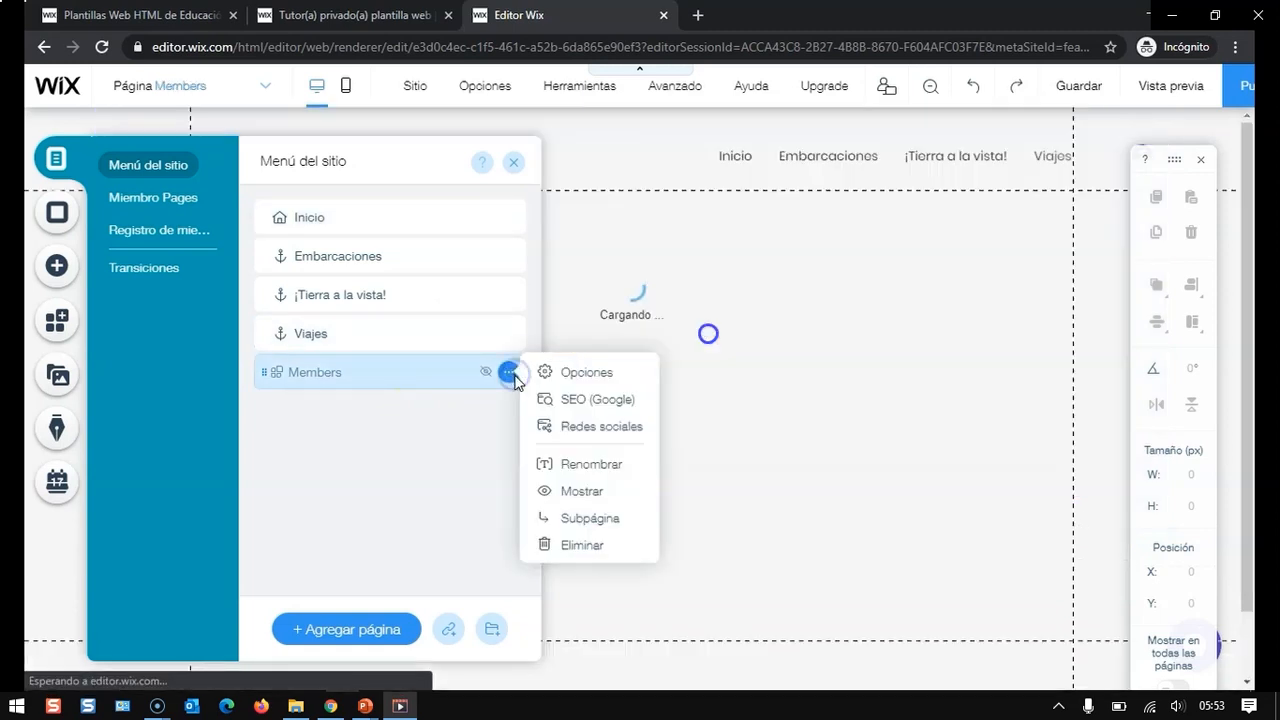
{"action": "left_click", "coordinate": [585, 546]}
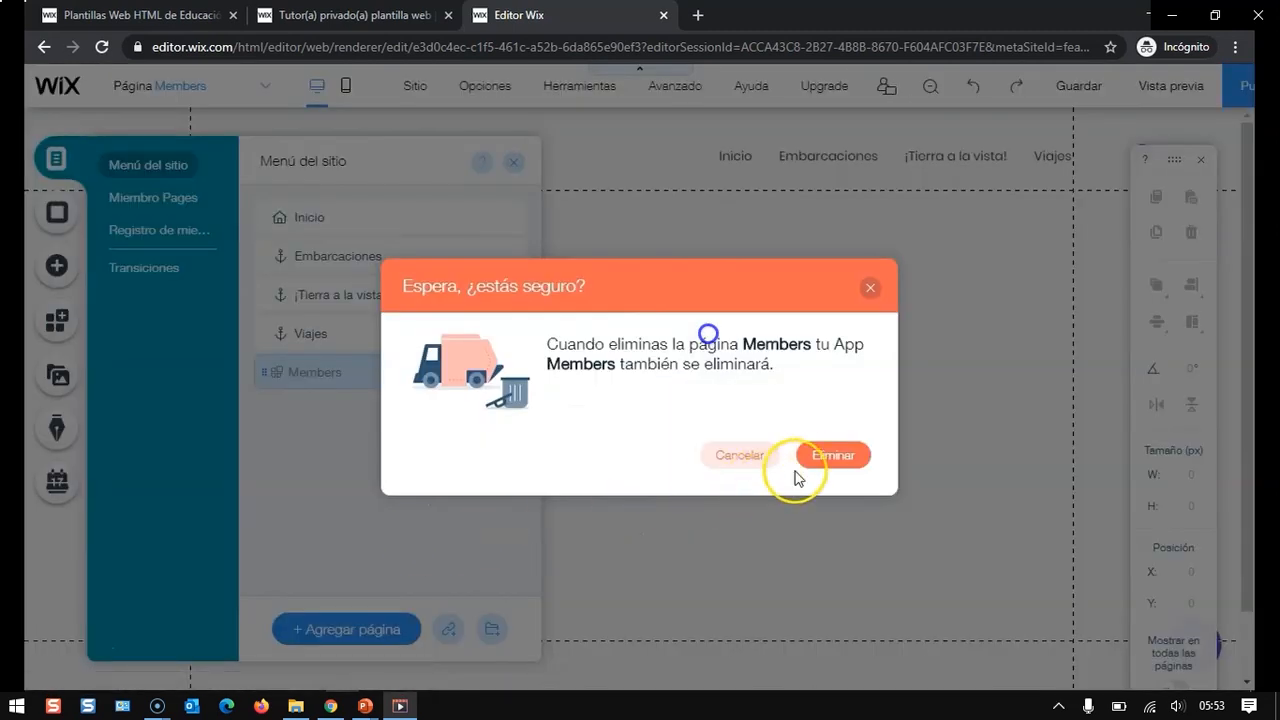
{"action": "left_click", "coordinate": [829, 457]}
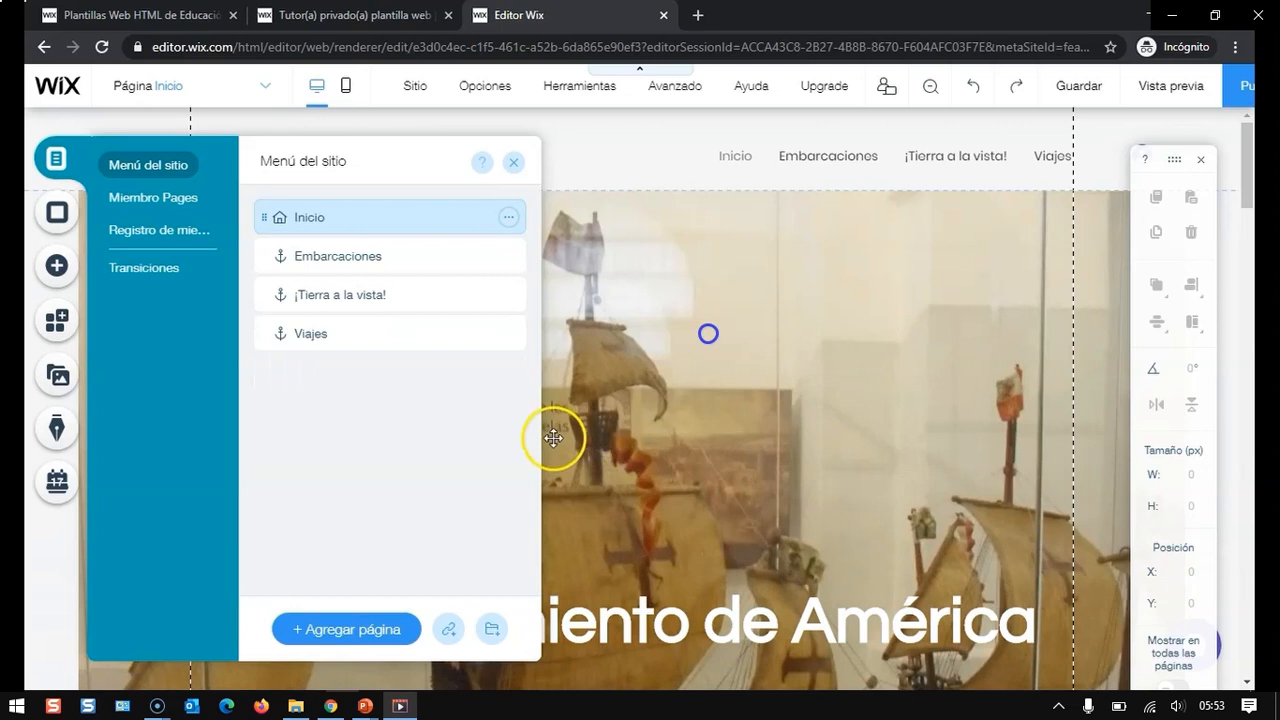
{"action": "left_click", "coordinate": [513, 162]}
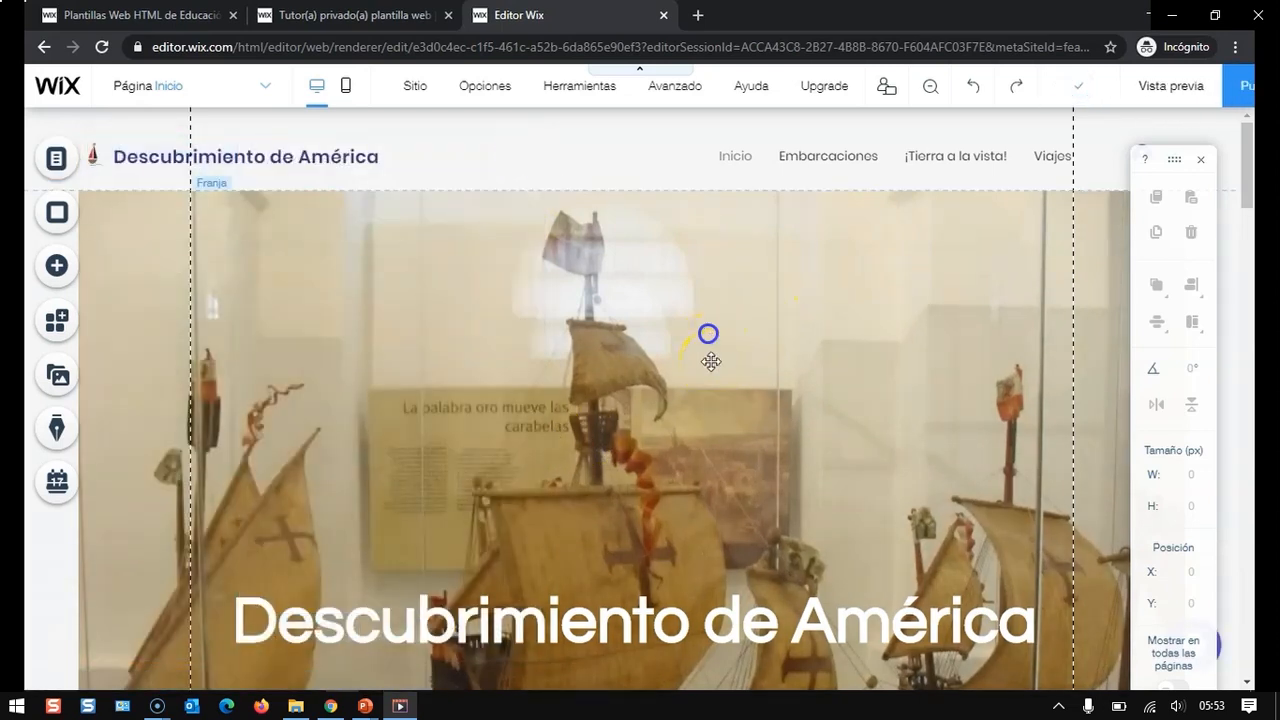
- Select "22 de mayo de 1492" in the Embarcaciones paragraph and start linking it to a web address
{"action": "scroll", "coordinate": [710, 361], "scroll_direction": "down", "scroll_amount": 10}
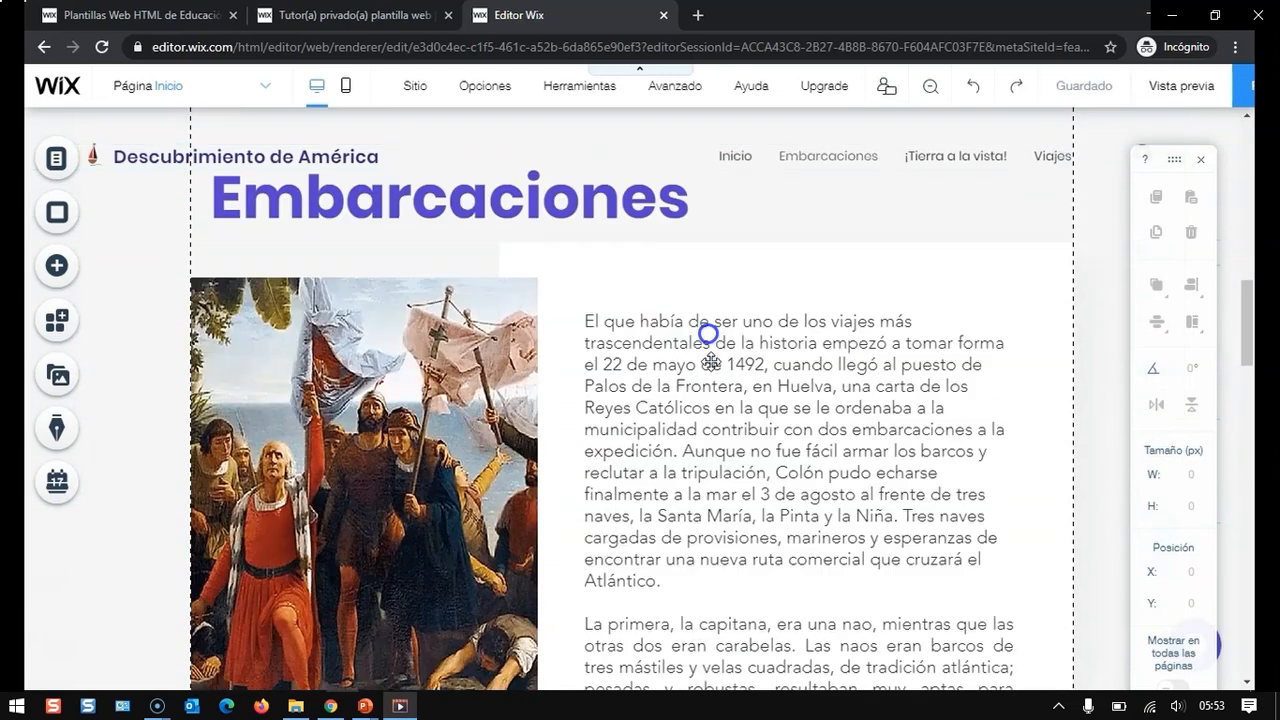
{"action": "scroll", "coordinate": [710, 361], "scroll_direction": "down", "scroll_amount": 1}
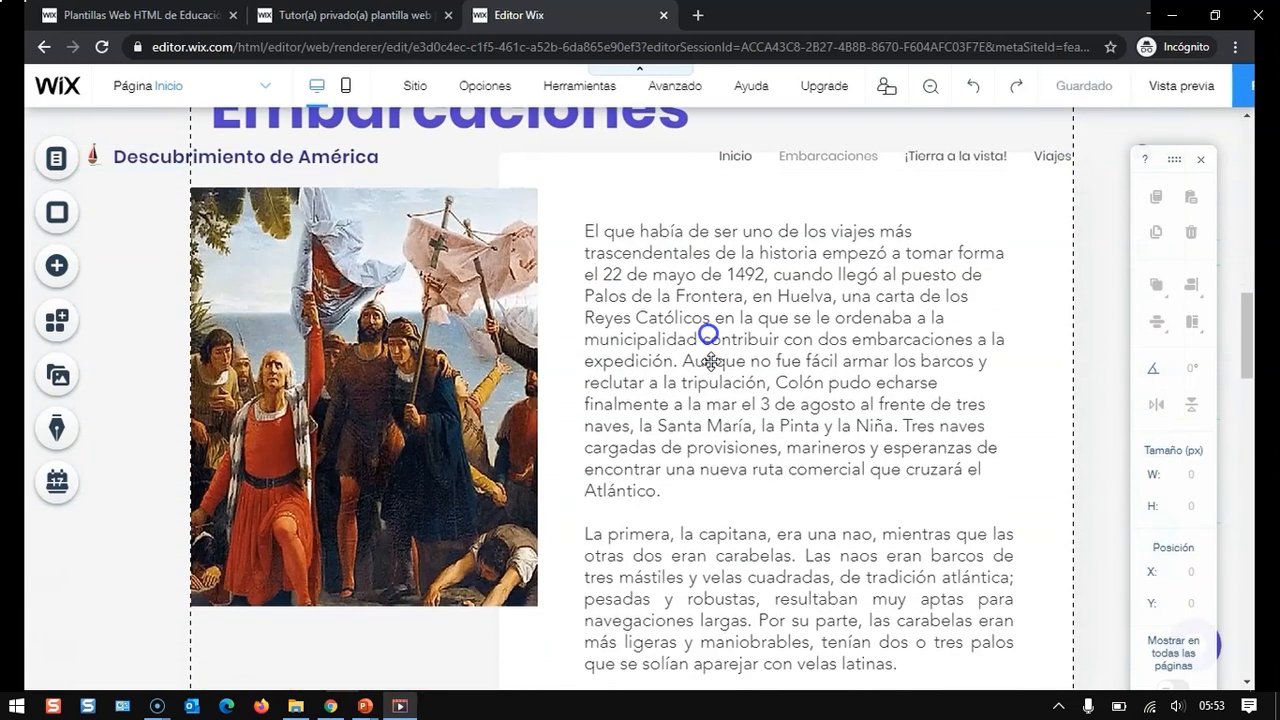
{"action": "left_click", "coordinate": [710, 361]}
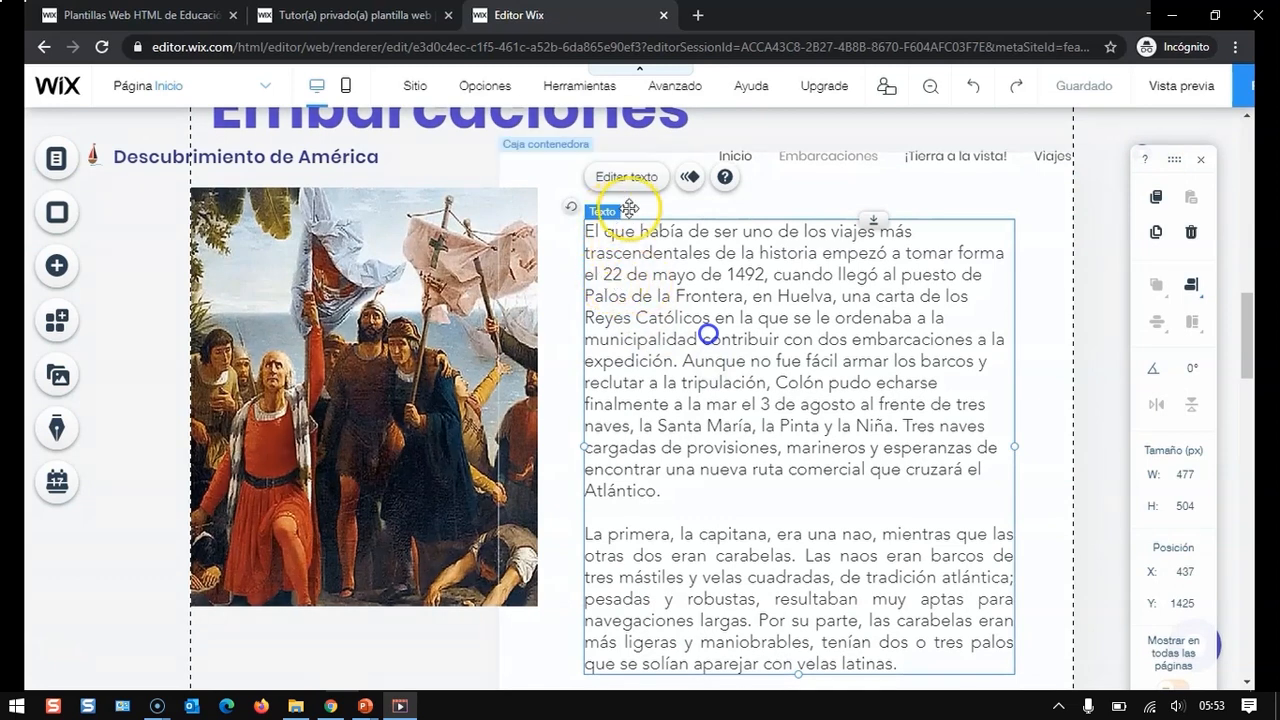
{"action": "left_click", "coordinate": [626, 177]}
{"action": "left_click", "coordinate": [615, 279]}
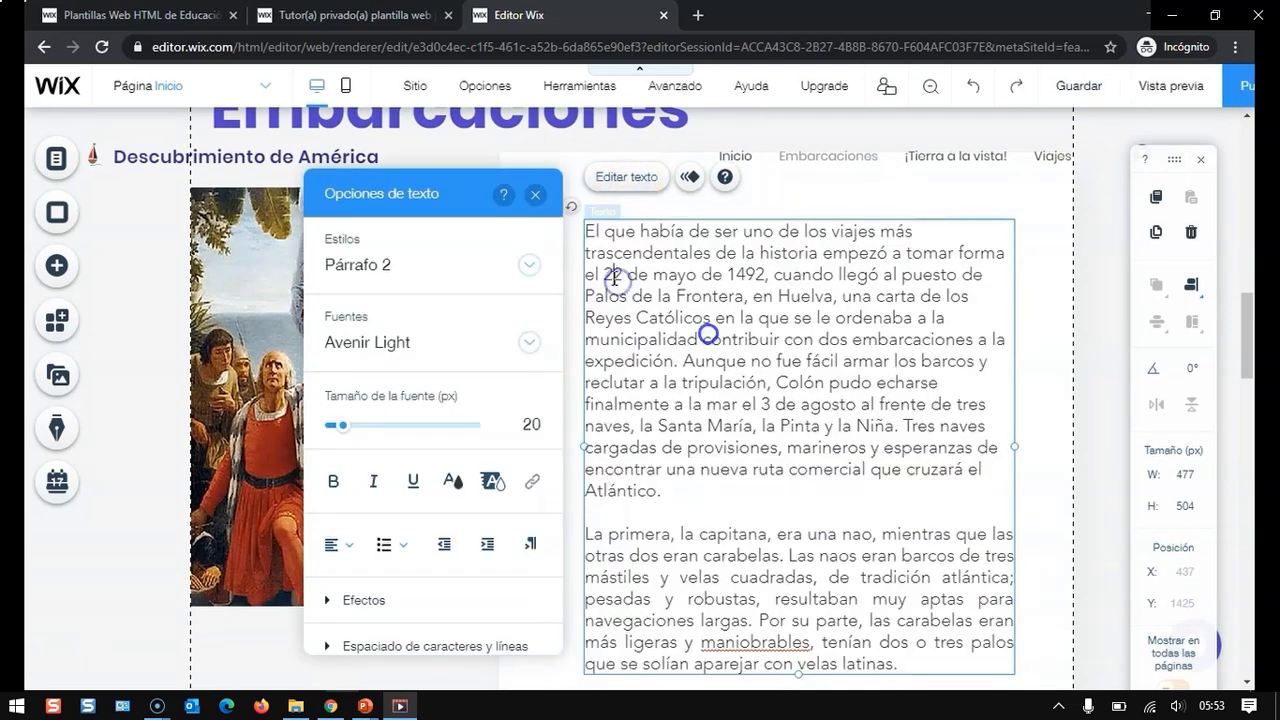
{"action": "left_click_drag", "start_coordinate": [639, 271], "coordinate": [748, 271]}
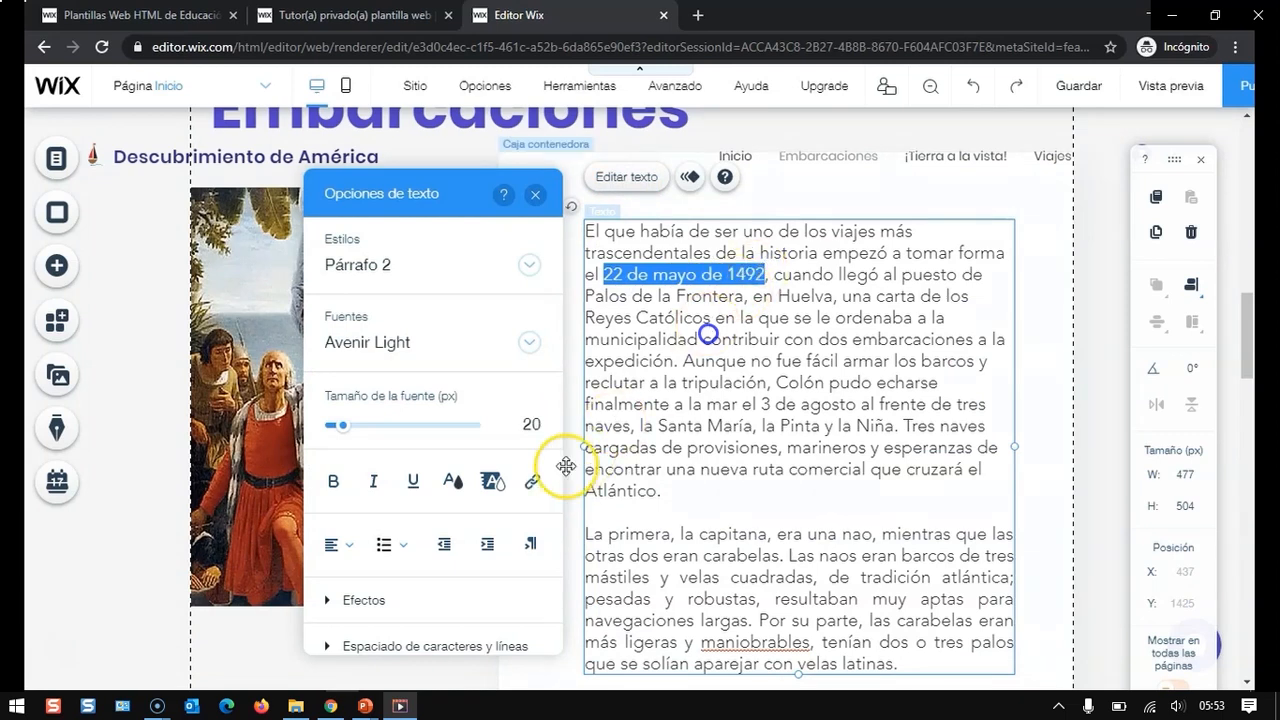
{"action": "left_click", "coordinate": [532, 481]}
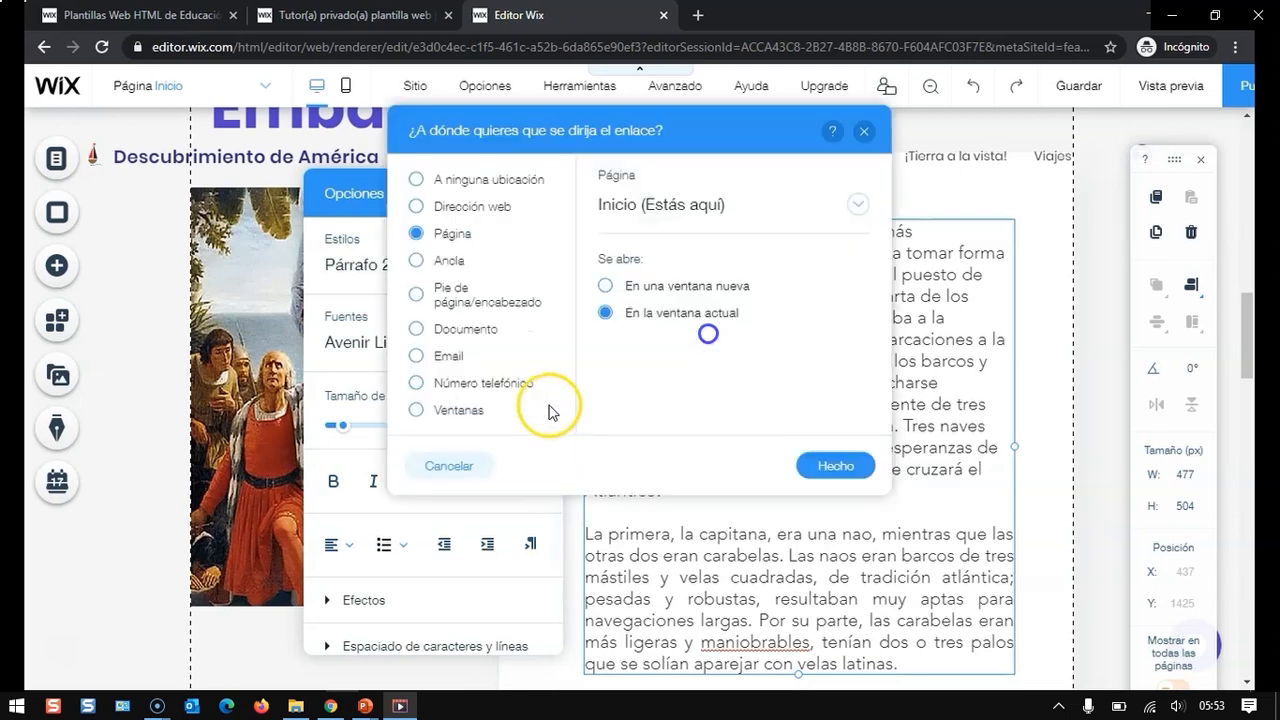
{"action": "left_click", "coordinate": [476, 214]}
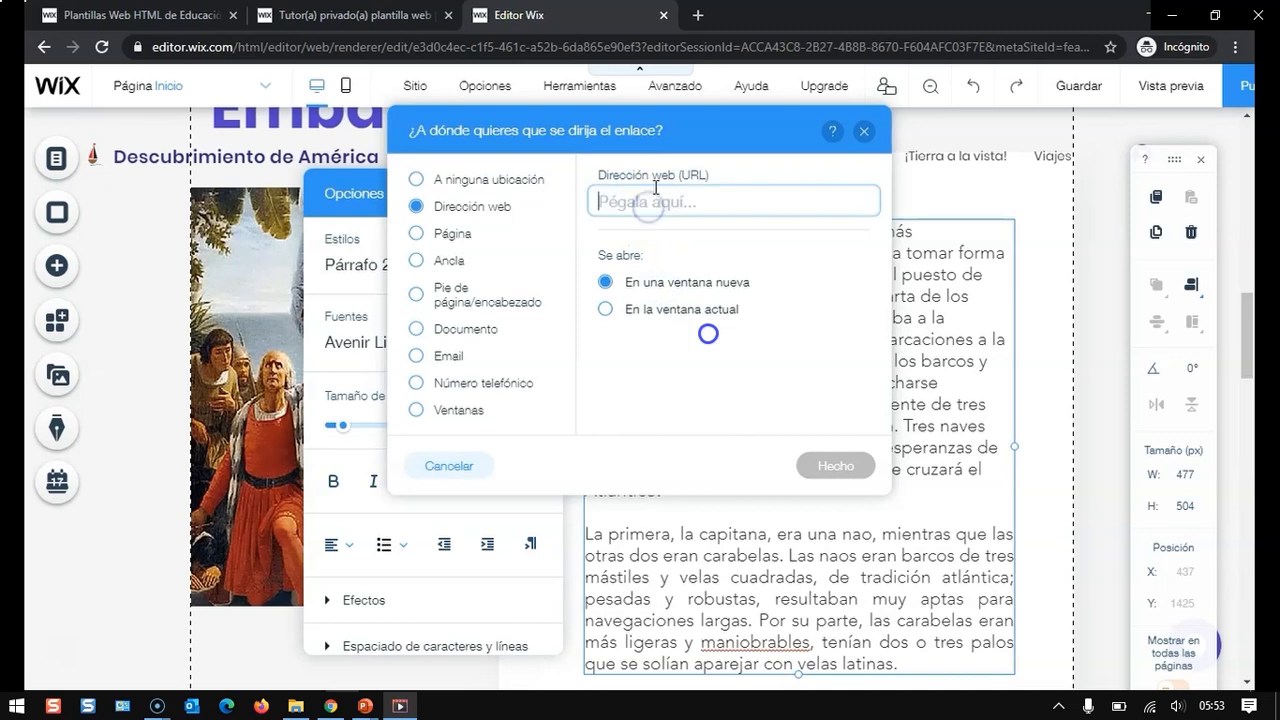
- In a new browser tab, search Google for "Descubrimiento de américa"
{"action": "left_click", "coordinate": [698, 15]}
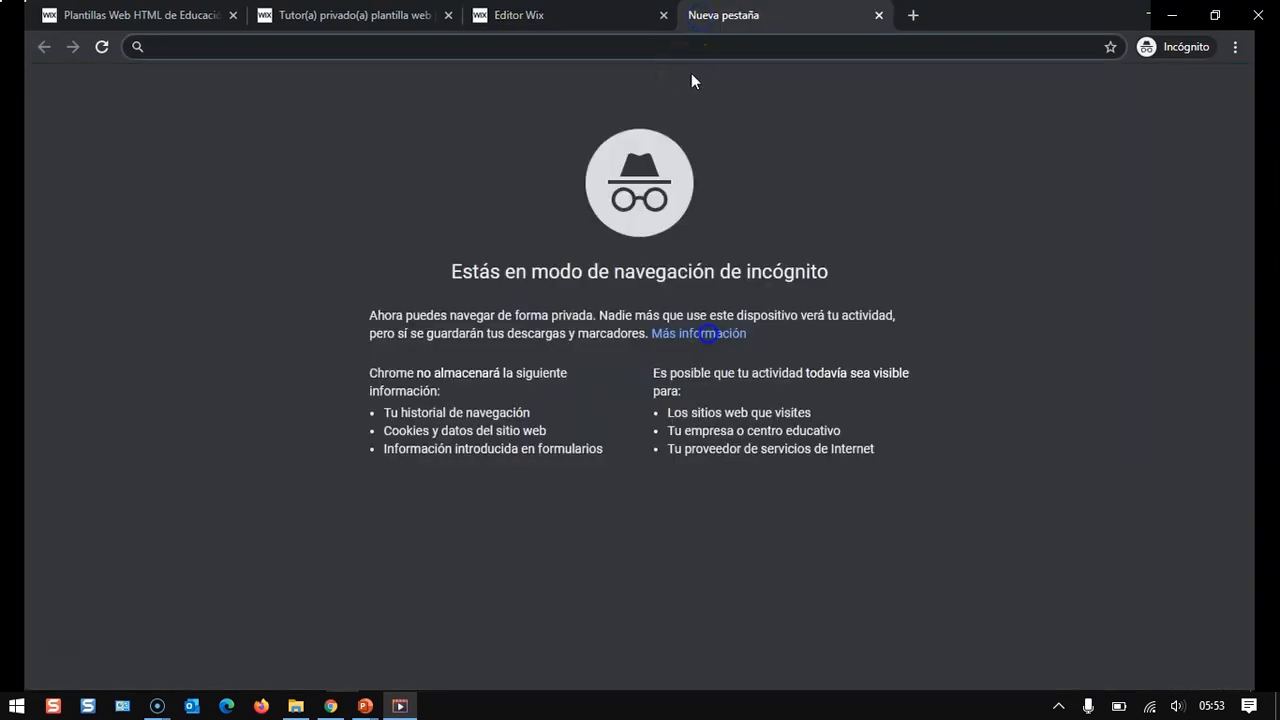
{"action": "type", "text": "Desc"}
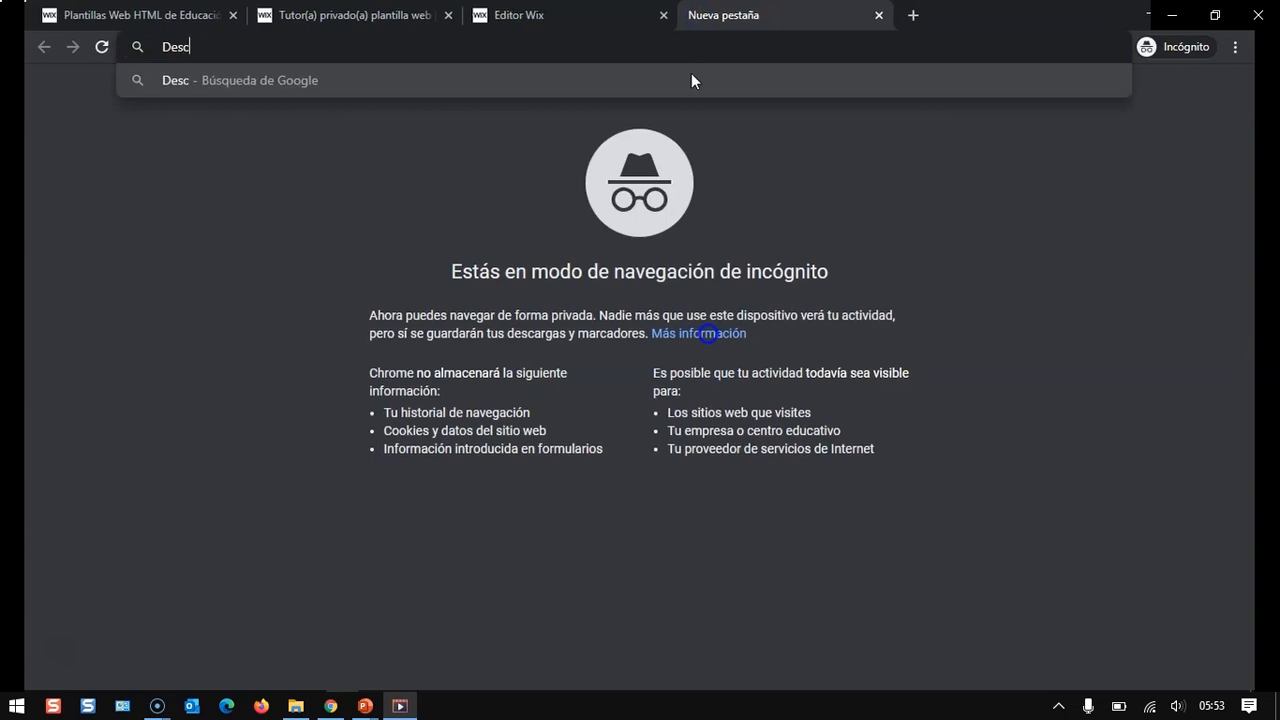
{"action": "type", "text": "ubrimiento de am"}
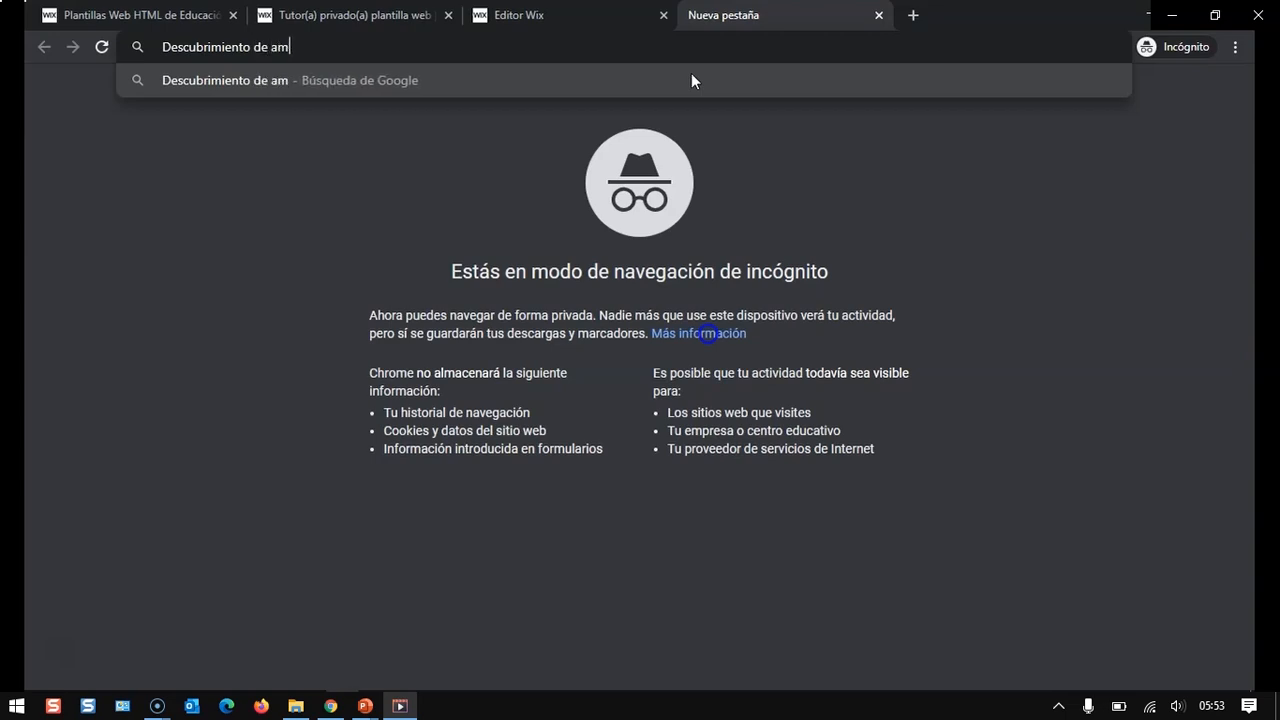
{"action": "type", "text": "érica"}
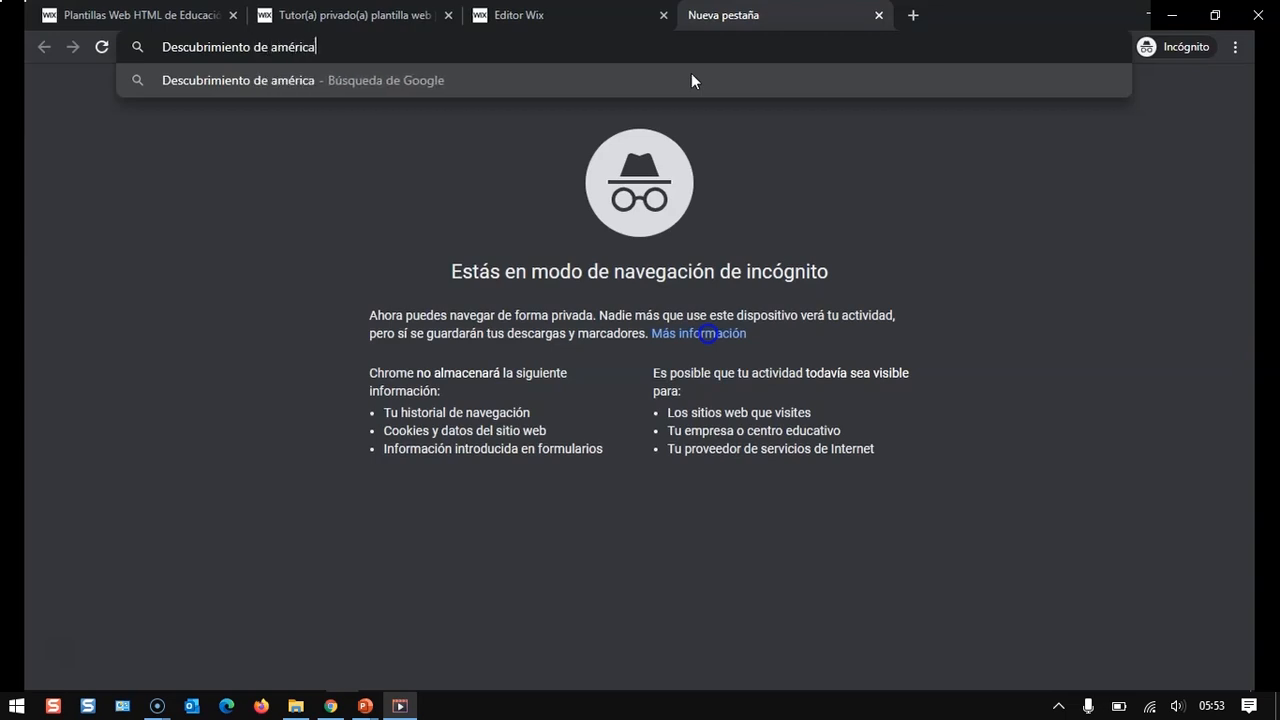
{"action": "key", "text": "Return"}
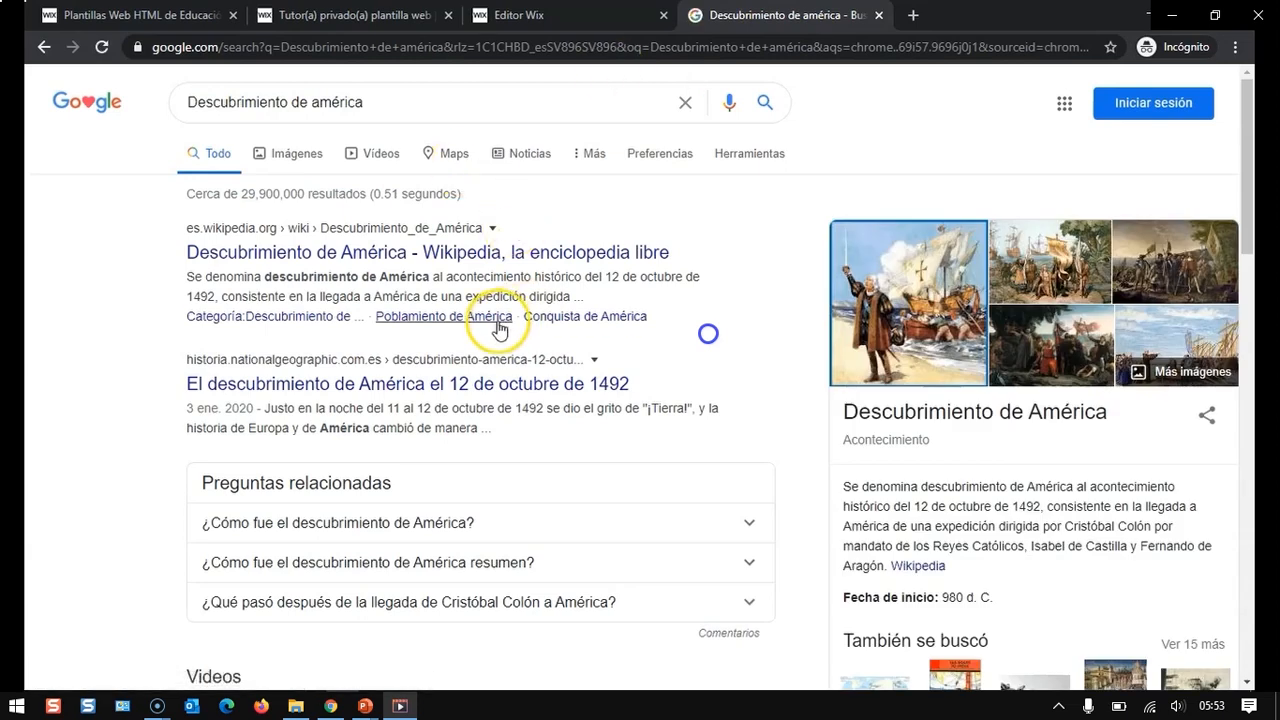
- Open the National Geographic result, copy its article URL, and paste it as the date's web address link
{"action": "left_click", "coordinate": [466, 382]}
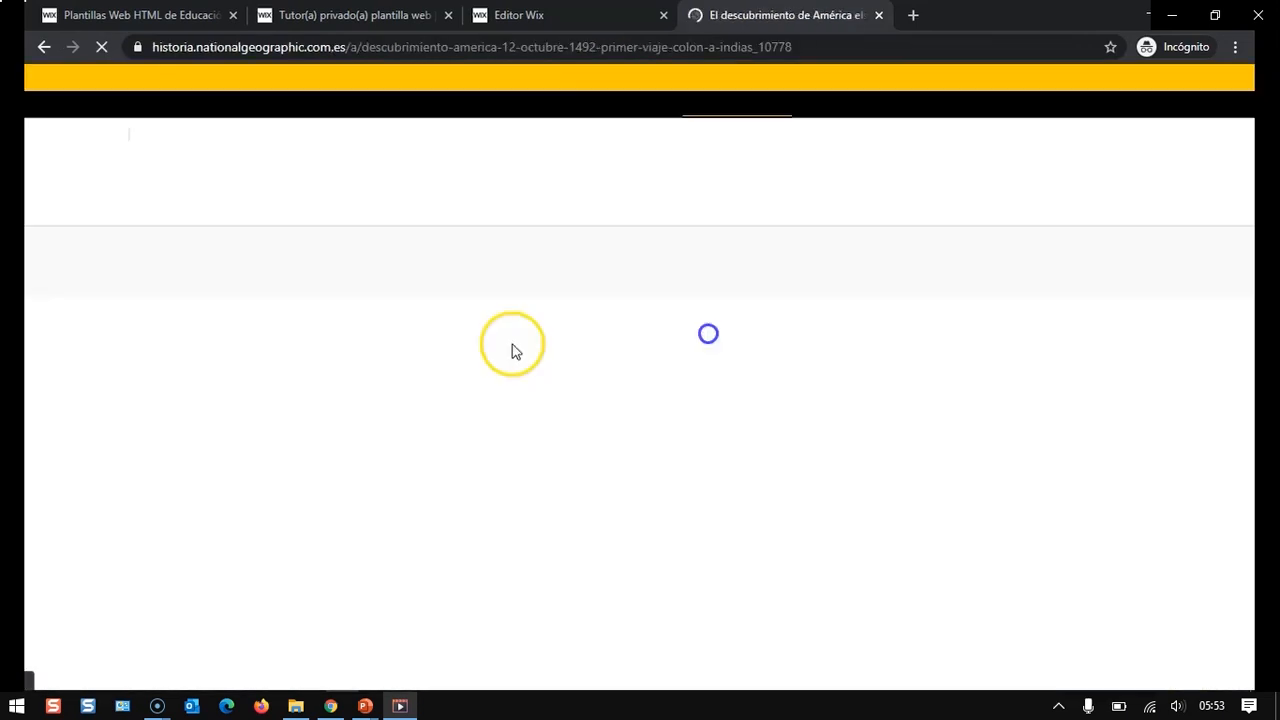
{"action": "left_click", "coordinate": [860, 46]}
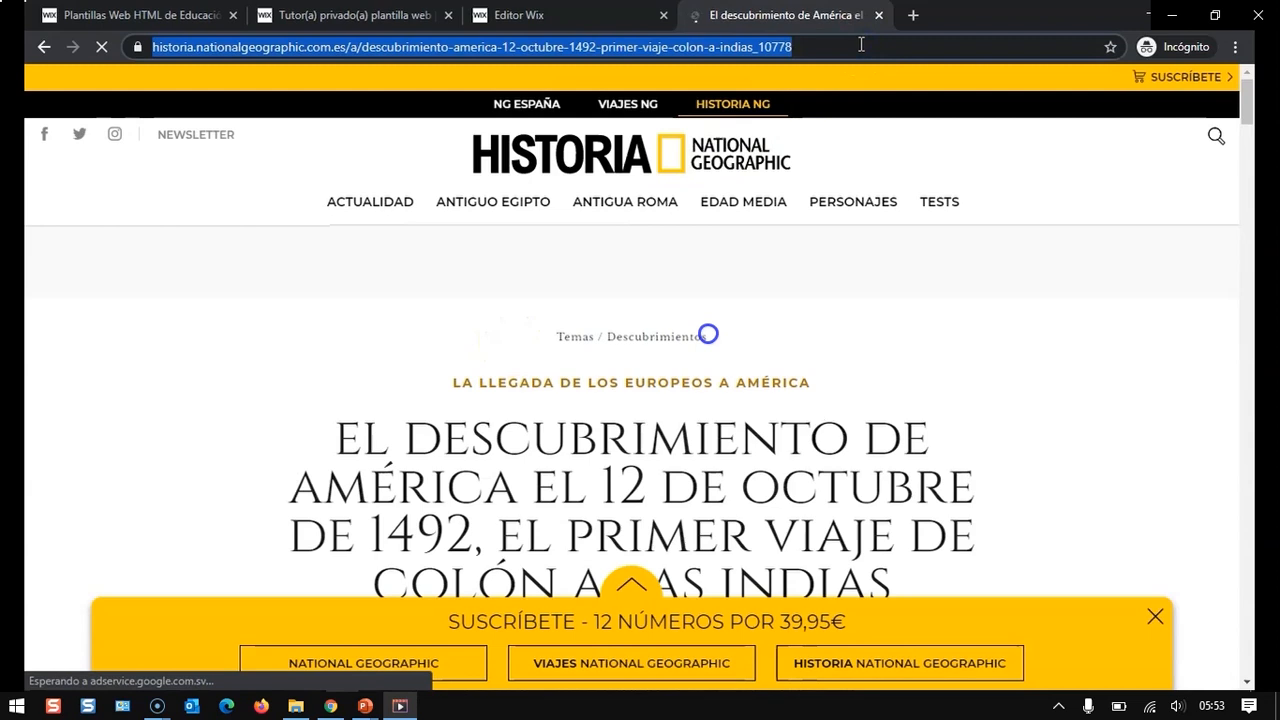
{"action": "left_click", "coordinate": [612, 20]}
{"action": "left_click", "coordinate": [765, 16]}
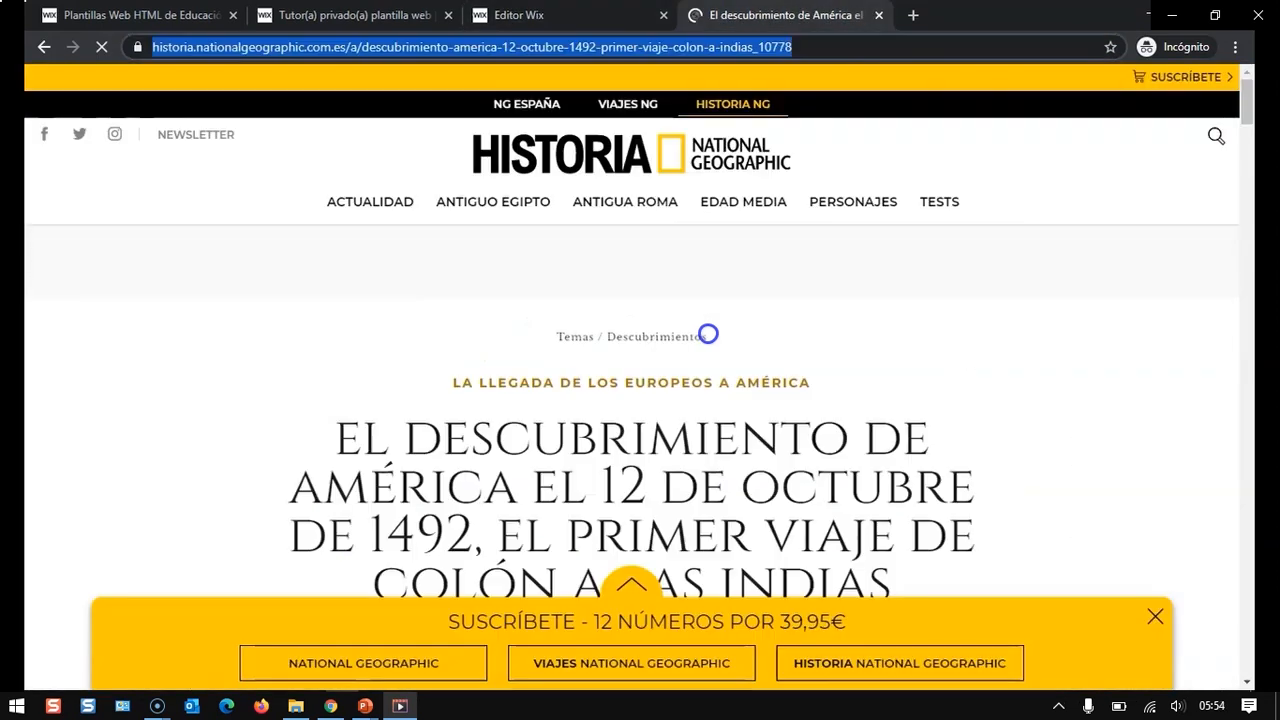
{"action": "left_click", "coordinate": [604, 16]}
{"action": "key", "text": "ctrl+v"}
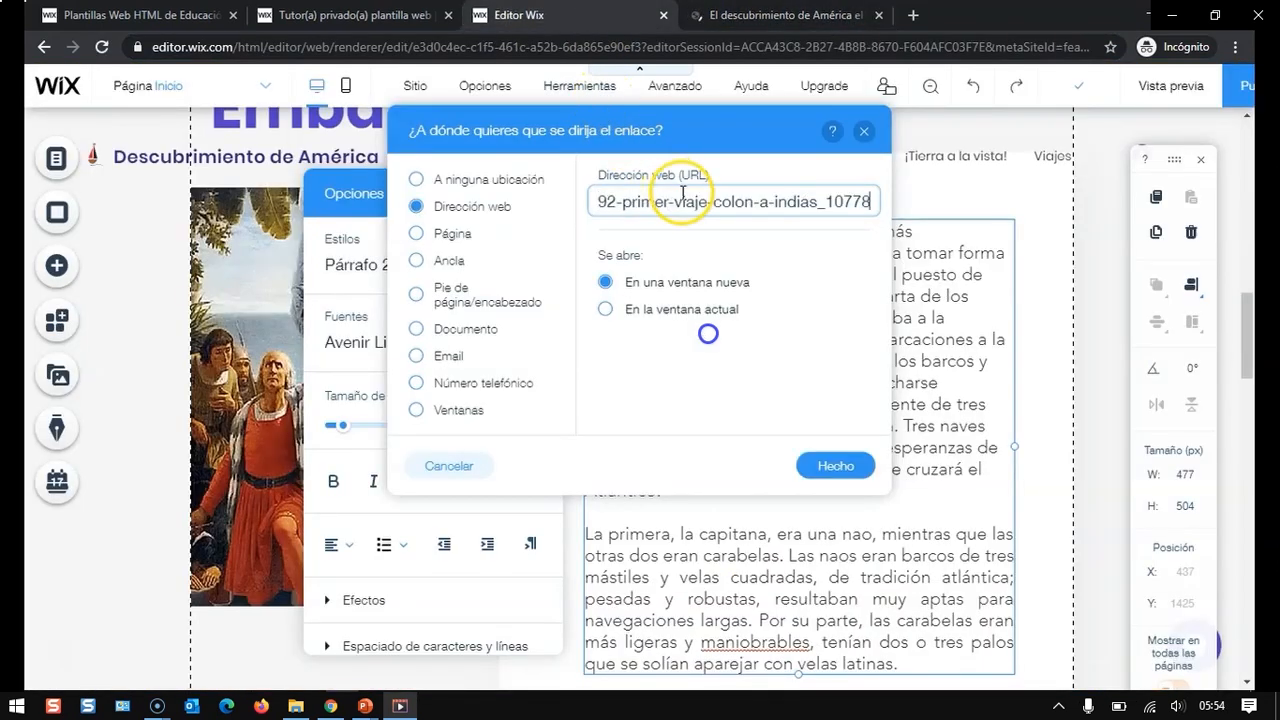
{"action": "left_click", "coordinate": [830, 464]}
- Reselect the linked date "22 de mayo de 1492" and apply a purple site color to it
{"action": "left_click", "coordinate": [792, 442]}
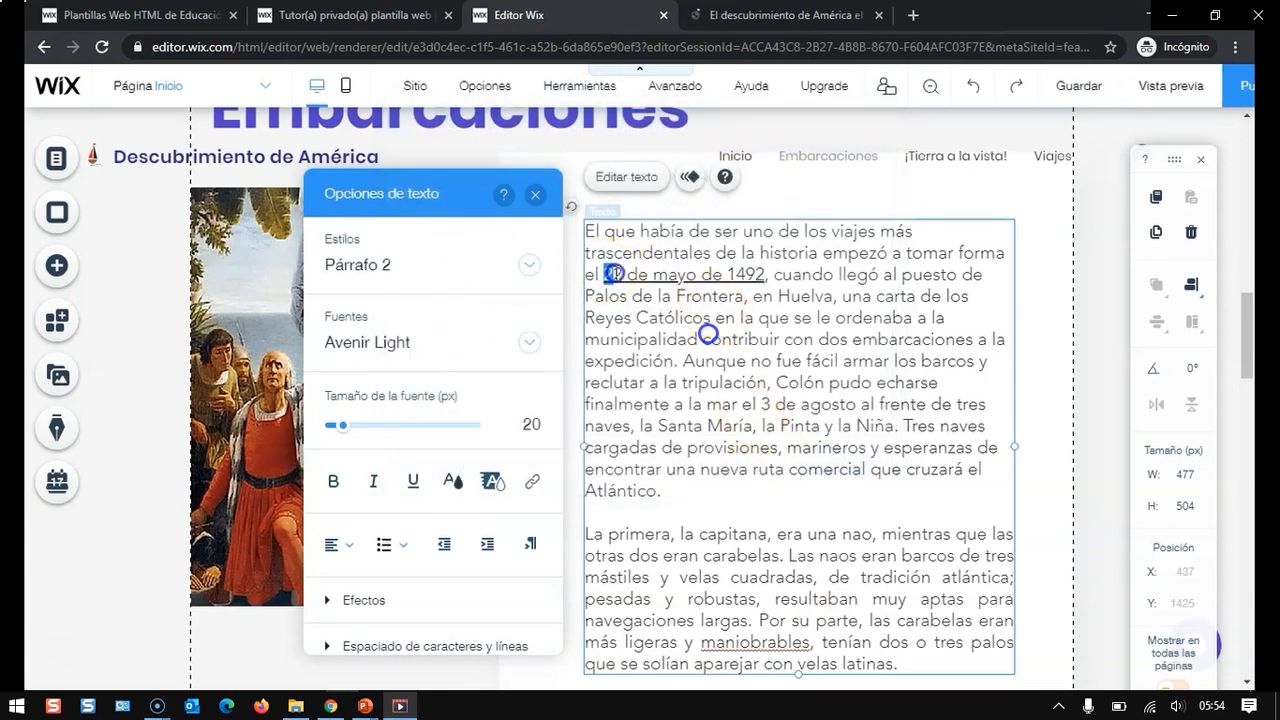
{"action": "left_click_drag", "start_coordinate": [604, 274], "coordinate": [760, 274]}
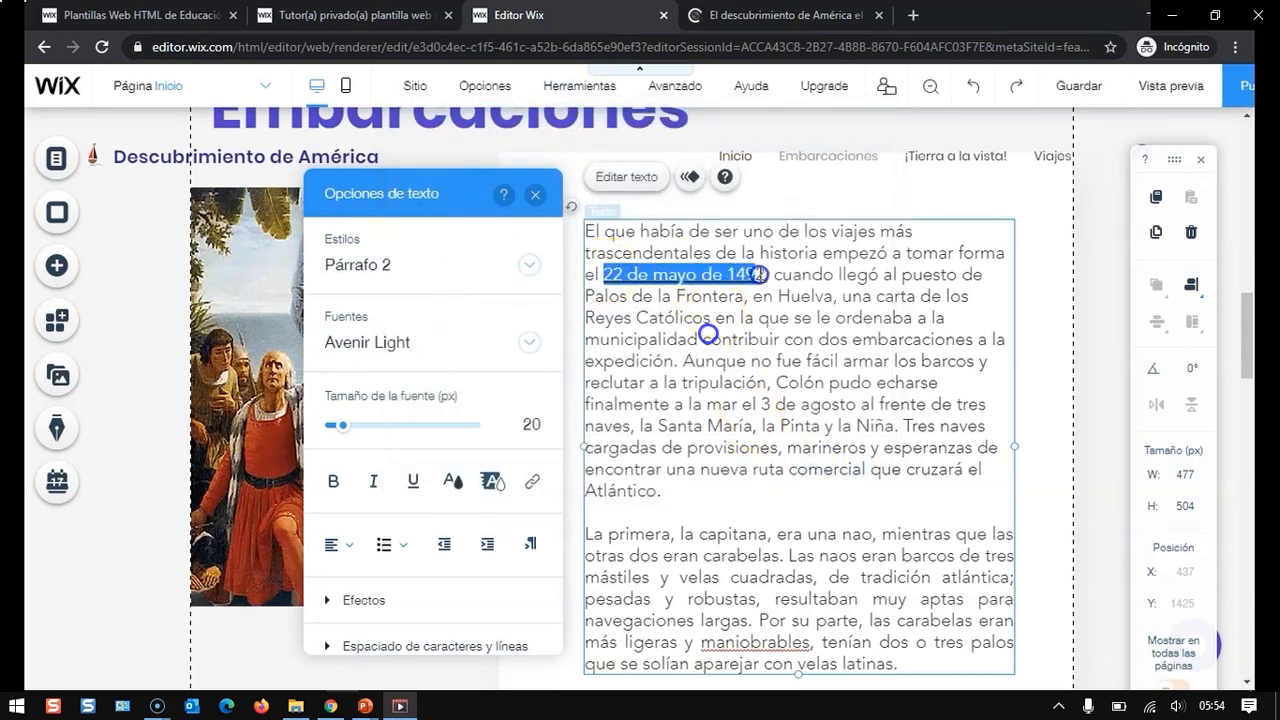
{"action": "left_click", "coordinate": [453, 482]}
{"action": "left_click", "coordinate": [371, 484]}
{"action": "left_click", "coordinate": [348, 370]}
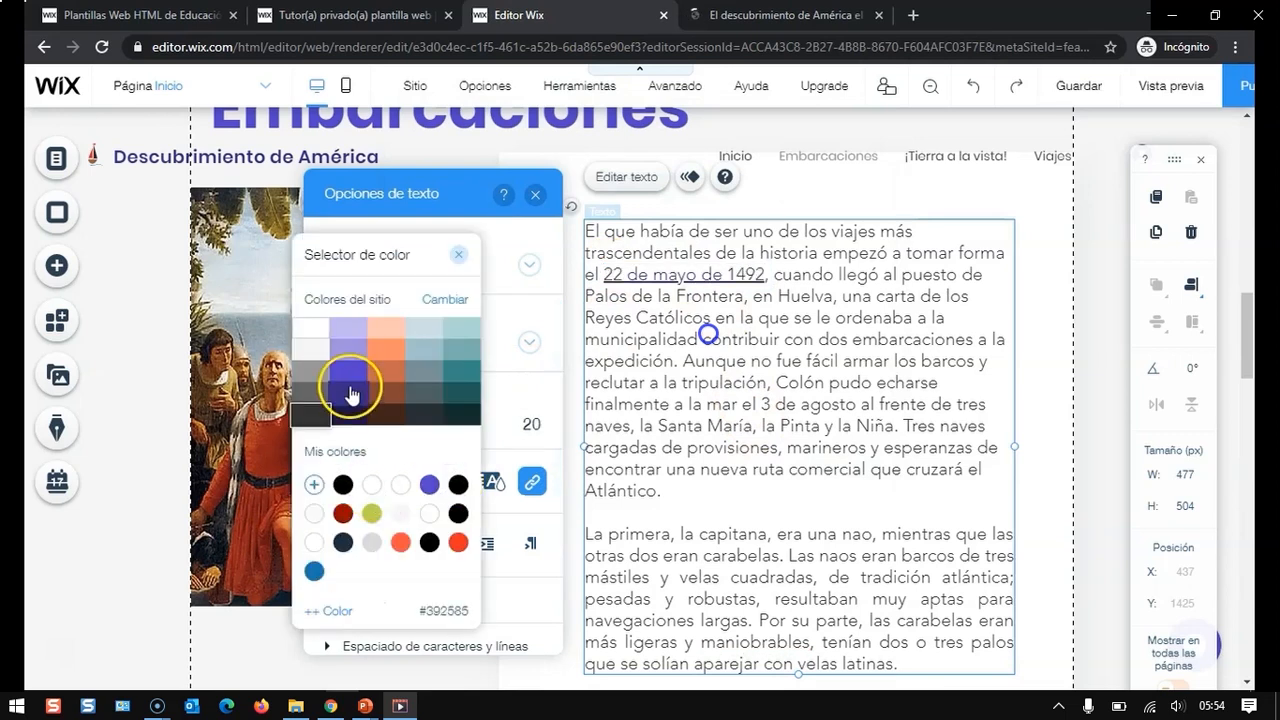
{"action": "left_click", "coordinate": [882, 350]}
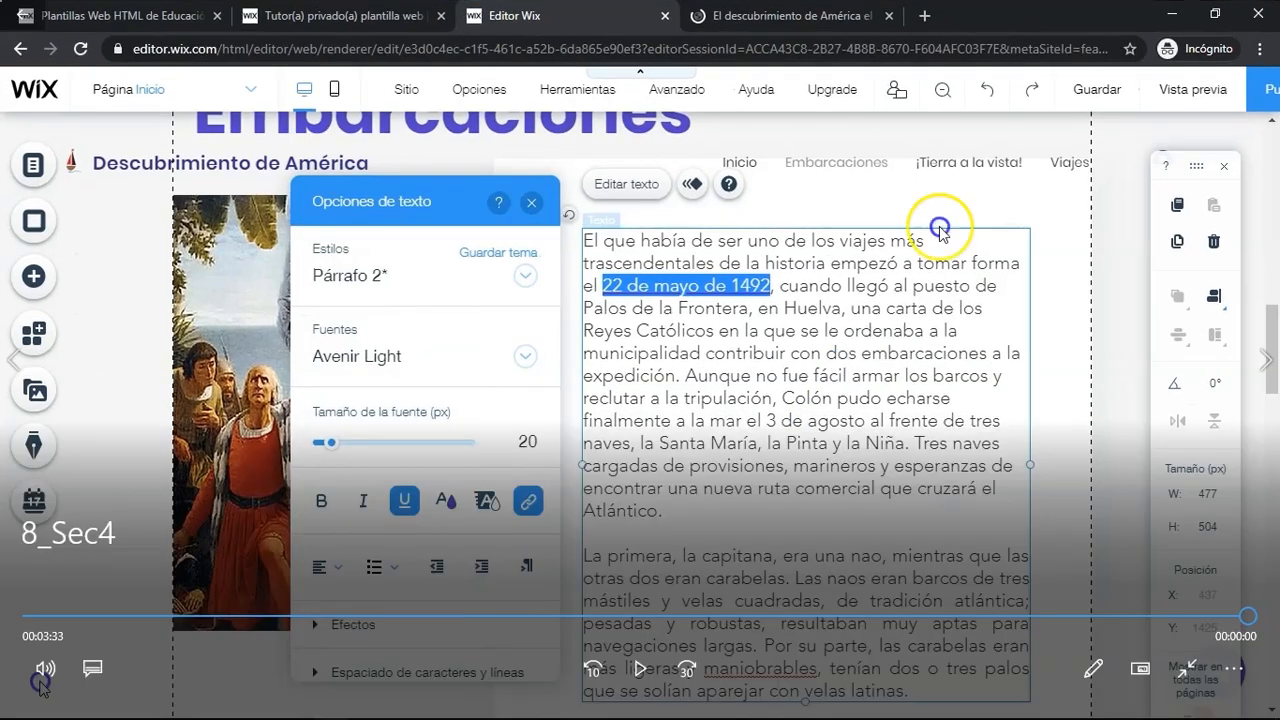
- Preview the site and return to the editor
{"action": "key", "text": "Escape"}
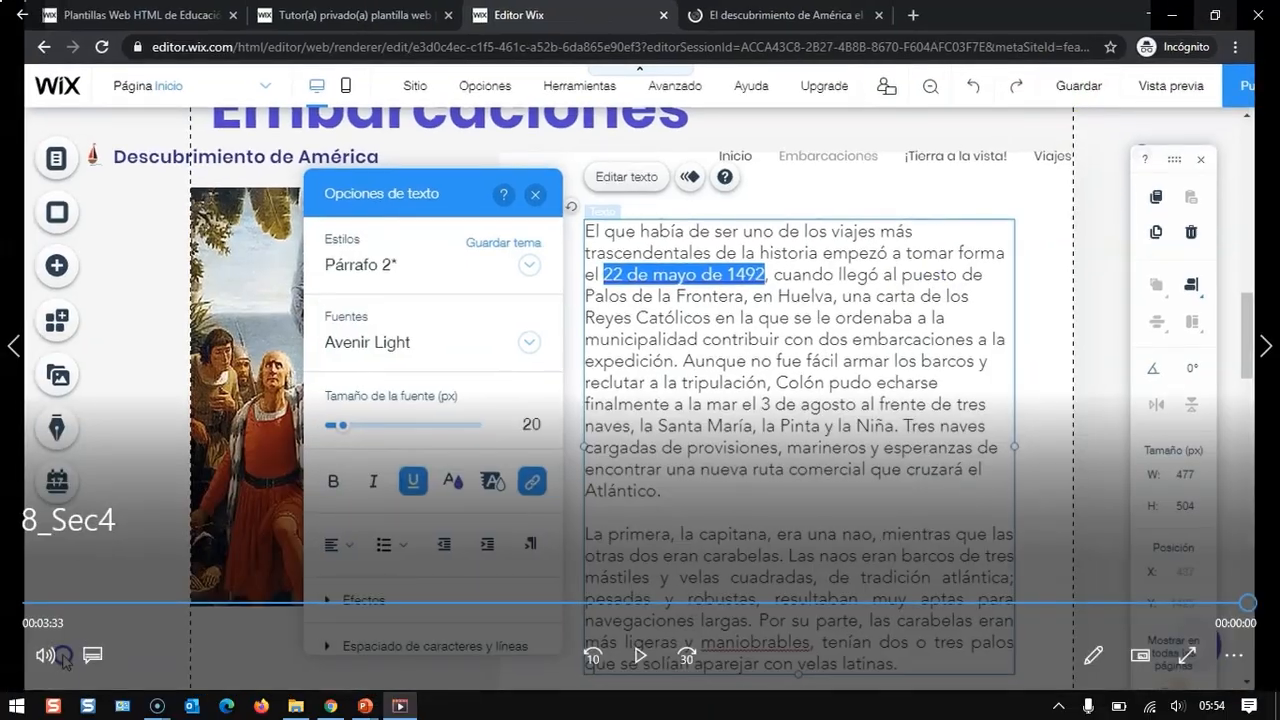
{"action": "left_click", "coordinate": [1252, 17]}
{"action": "double_click", "coordinate": [1015, 290]}
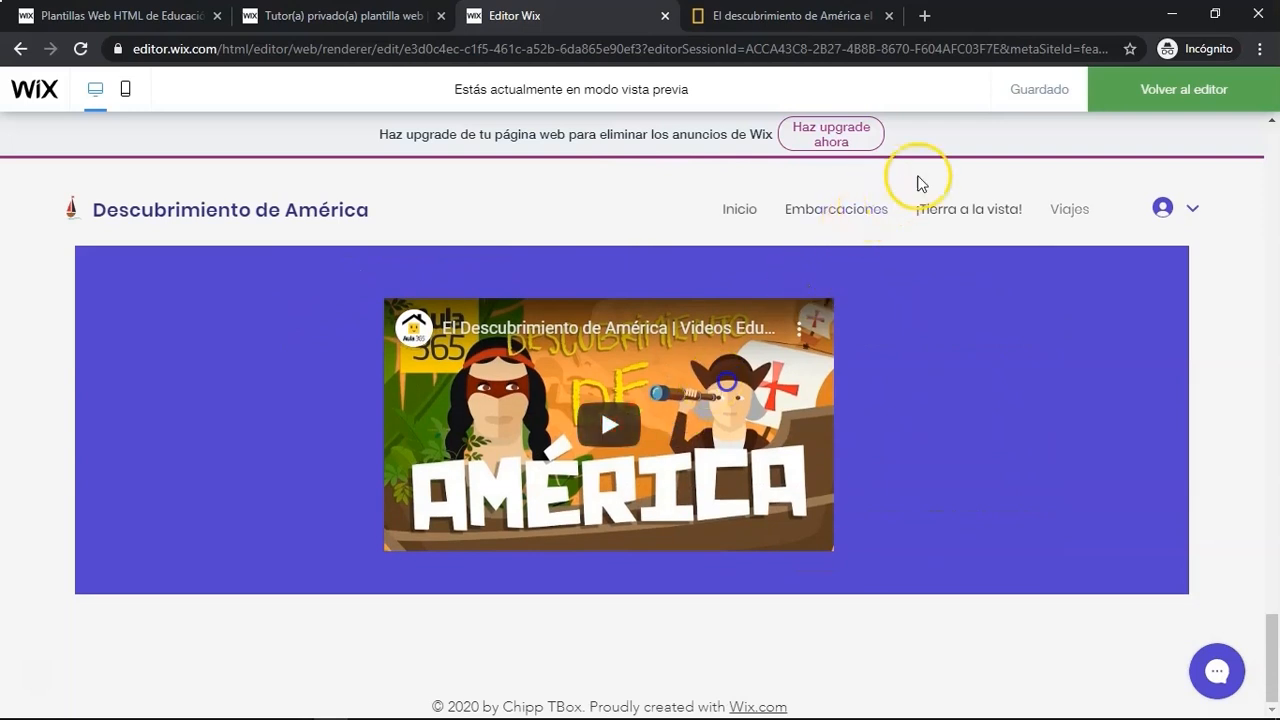
{"action": "left_click", "coordinate": [1178, 92]}
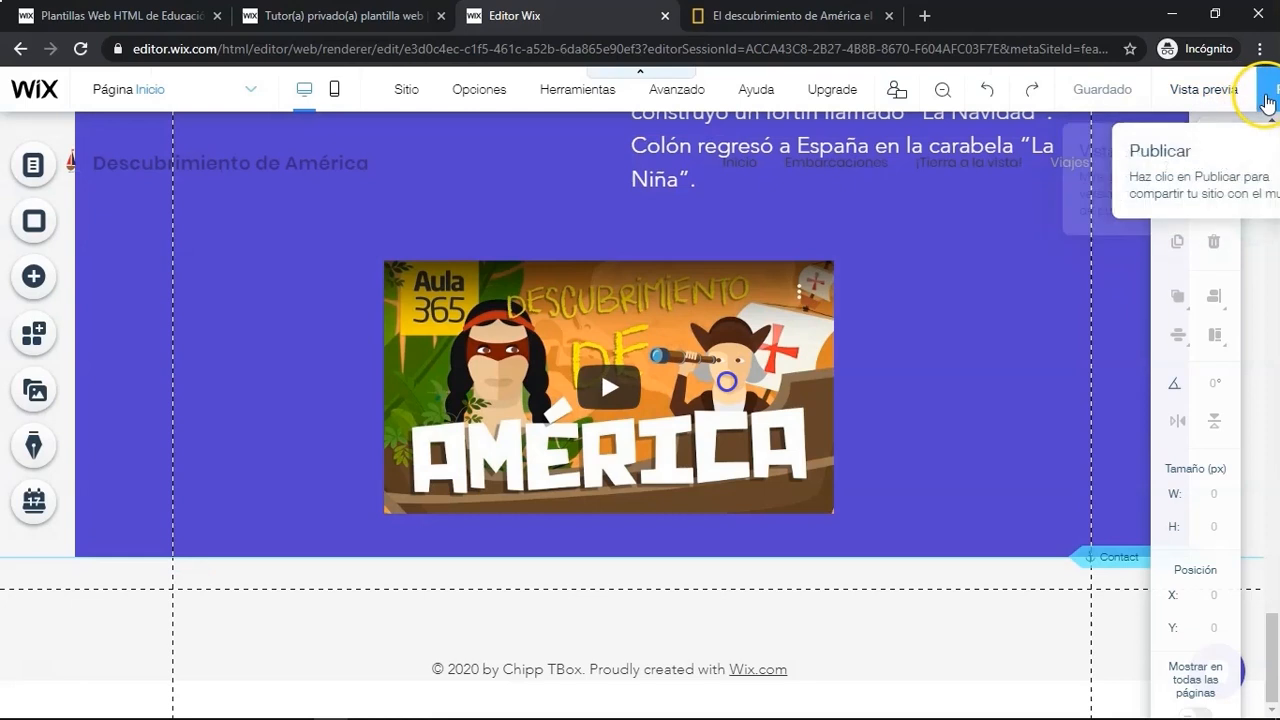
- Publish the site and close the confirmation dialog
{"action": "left_click", "coordinate": [1267, 101]}
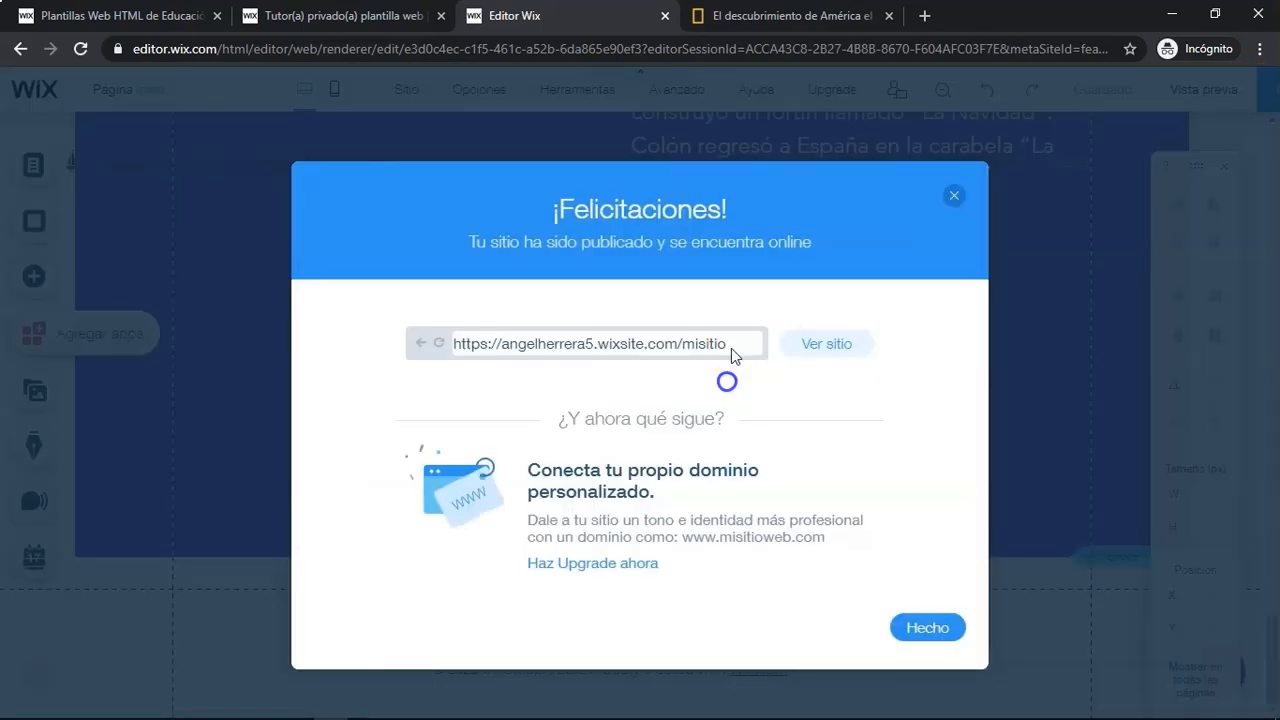
{"action": "left_click", "coordinate": [918, 628]}
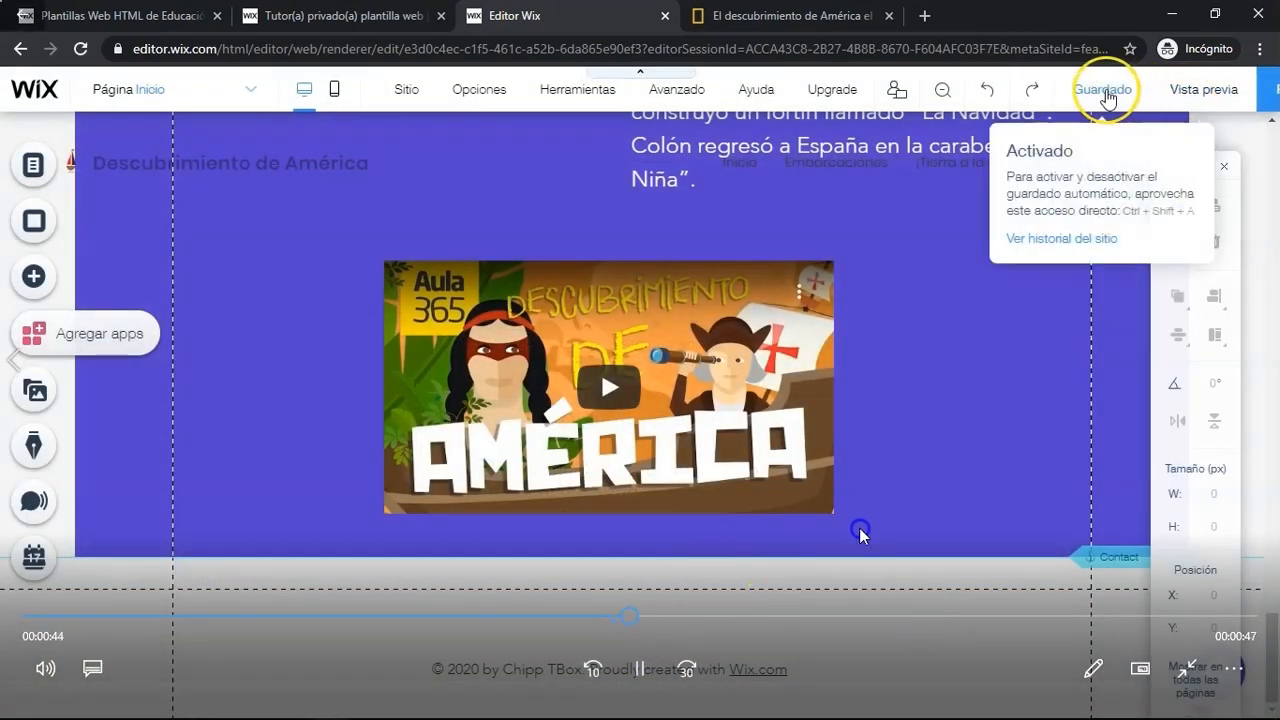
{"action": "left_click", "coordinate": [563, 617]}
{"action": "left_click", "coordinate": [640, 684]}
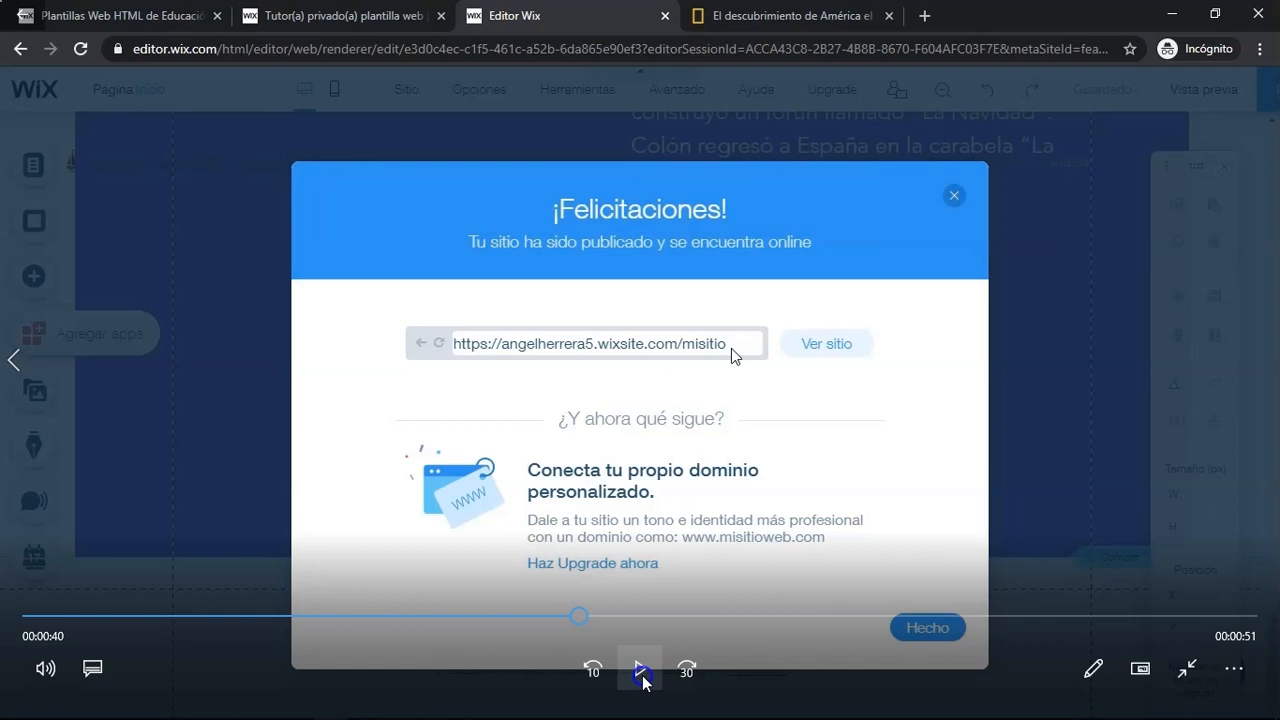
{"action": "left_click", "coordinate": [642, 676]}
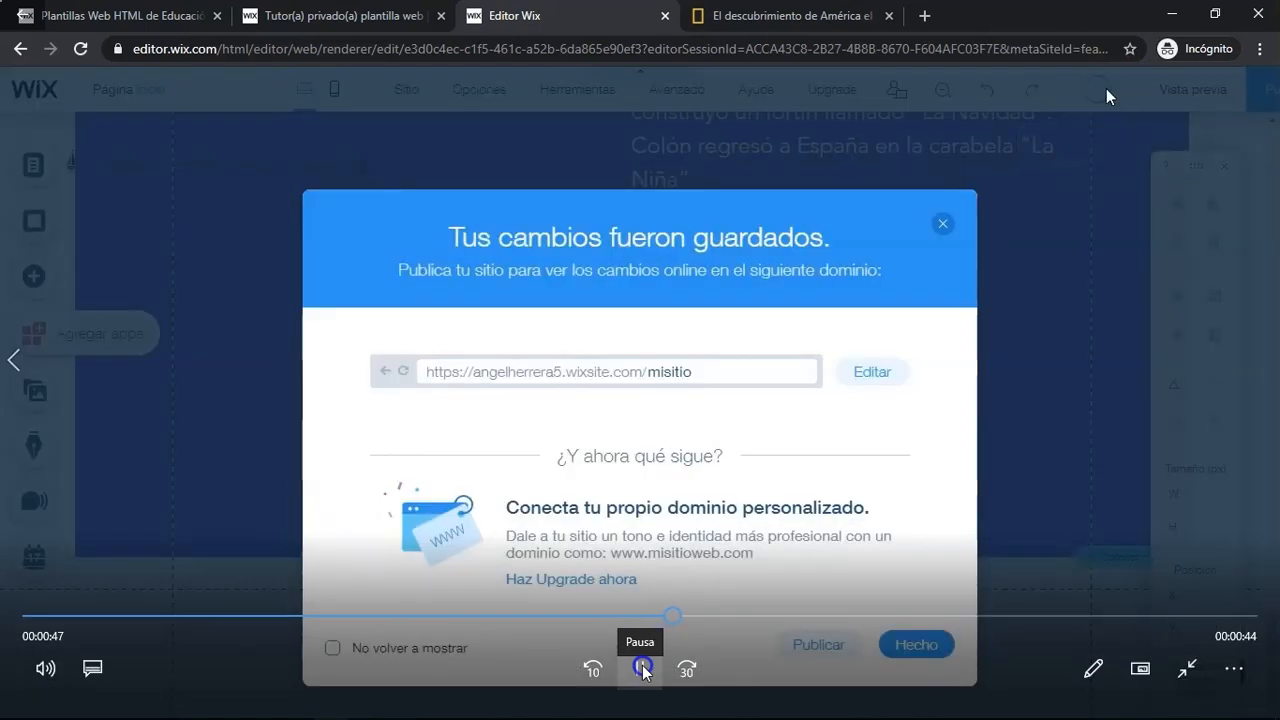
{"action": "left_click", "coordinate": [643, 672]}
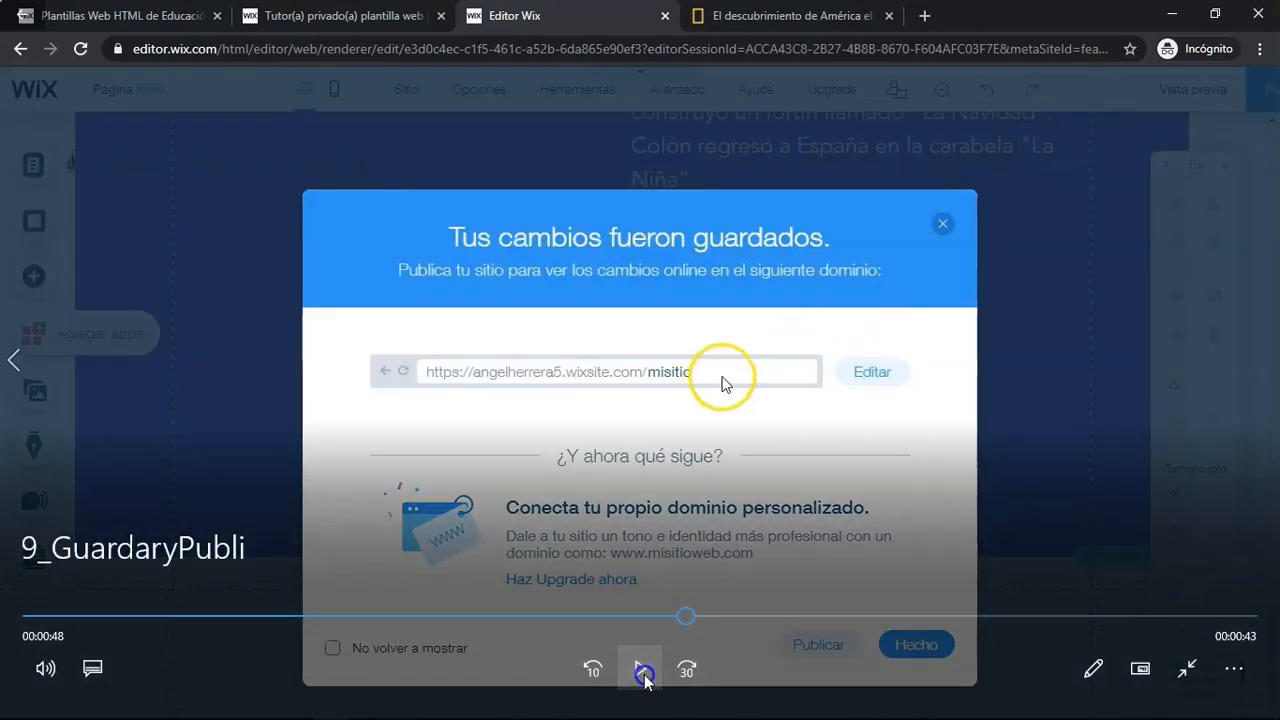
{"action": "left_click", "coordinate": [643, 672]}
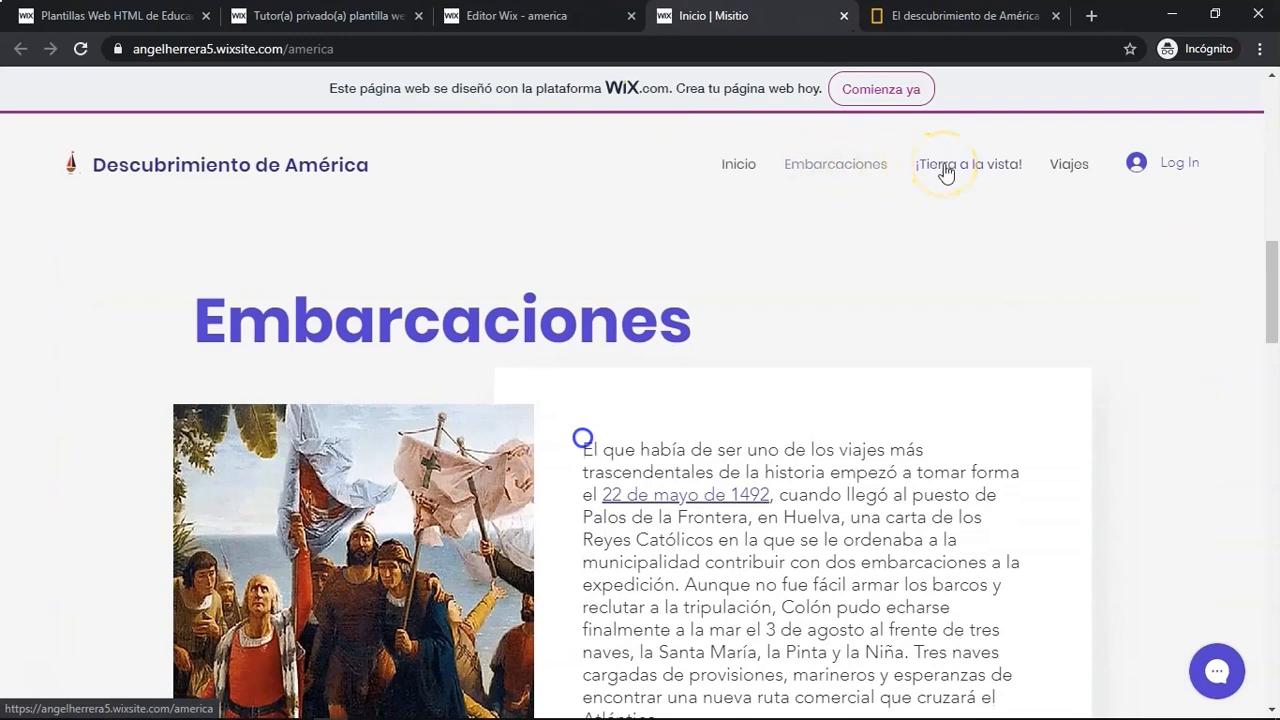
- Browse the published site, scrolling through its sections and following the menu links
{"action": "scroll", "coordinate": [829, 314], "scroll_direction": "down", "scroll_amount": 2}
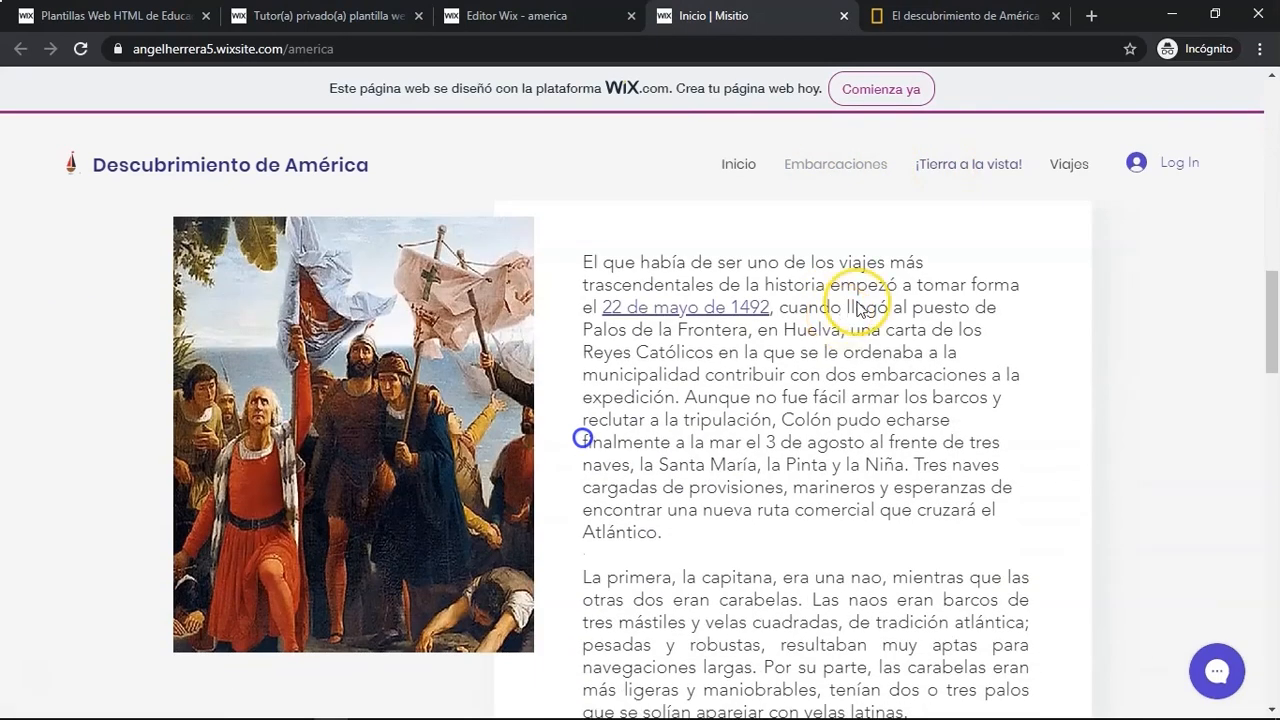
{"action": "left_click", "coordinate": [969, 176]}
{"action": "scroll", "coordinate": [471, 391], "scroll_direction": "down", "scroll_amount": 4}
{"action": "scroll", "coordinate": [476, 397], "scroll_direction": "down", "scroll_amount": 4}
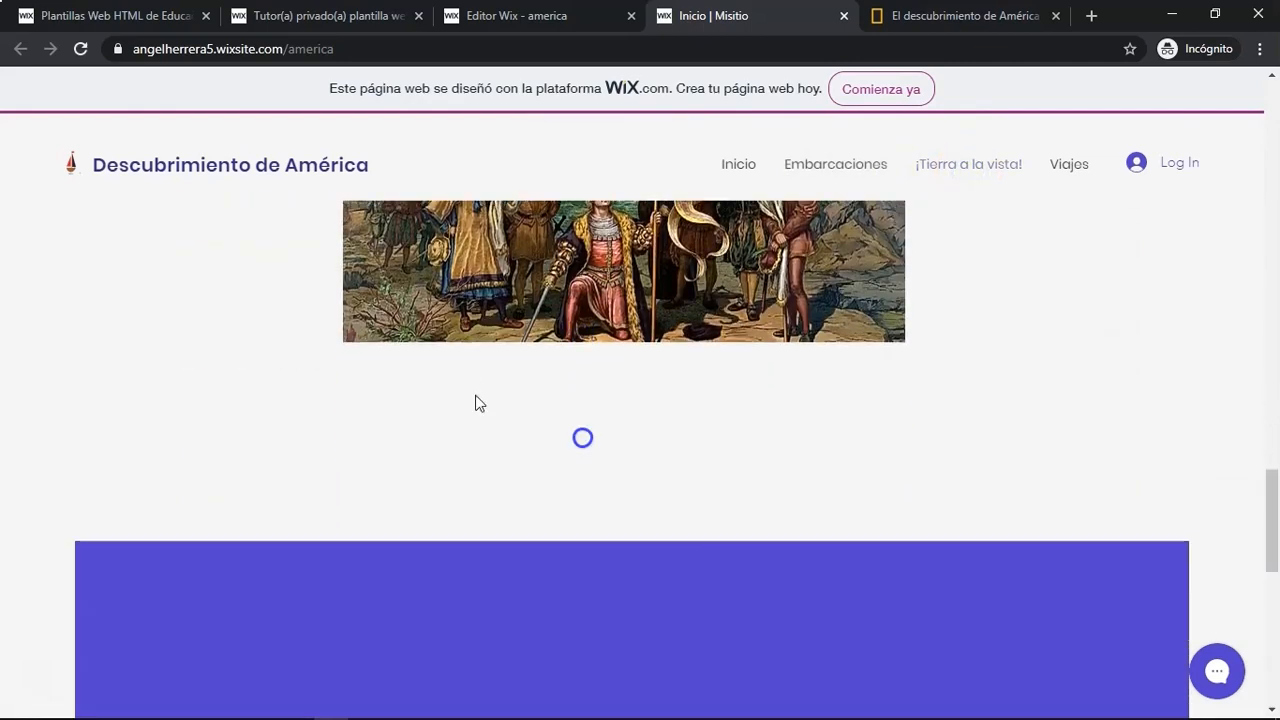
{"action": "left_click", "coordinate": [1069, 164]}
{"action": "scroll", "coordinate": [514, 346], "scroll_direction": "up", "scroll_amount": 4}
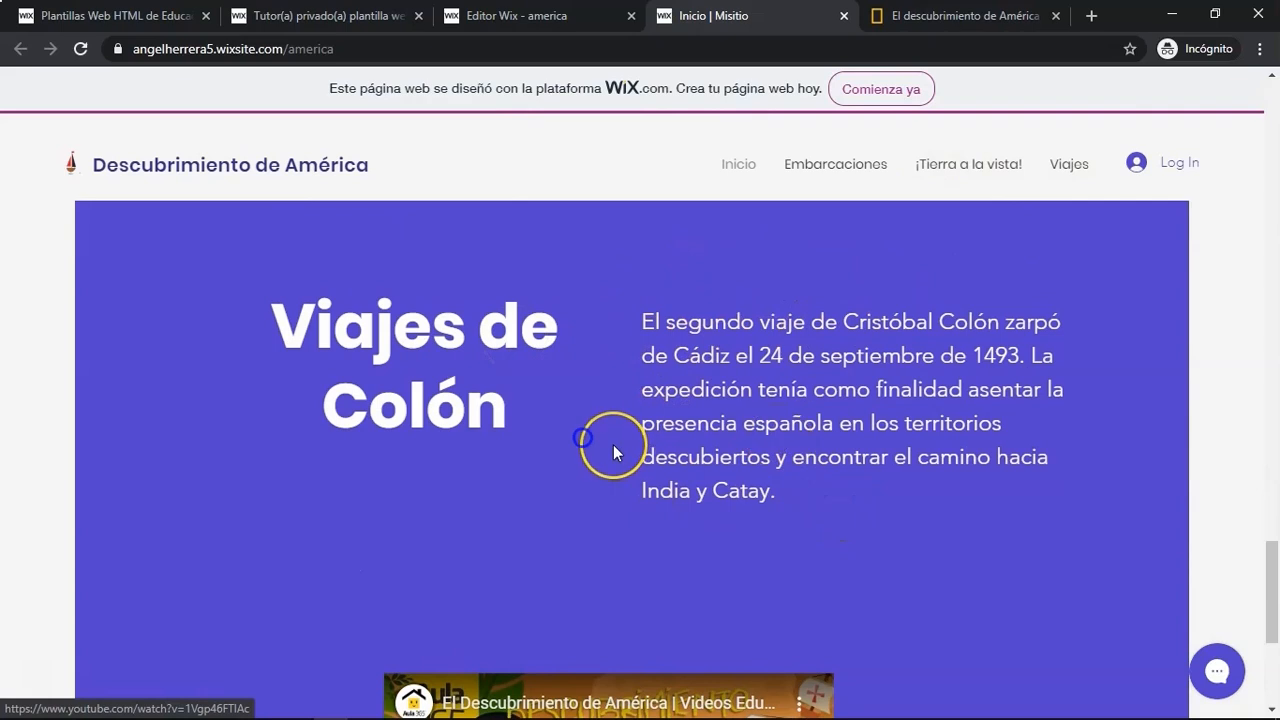
{"action": "scroll", "coordinate": [613, 444], "scroll_direction": "down", "scroll_amount": 3}
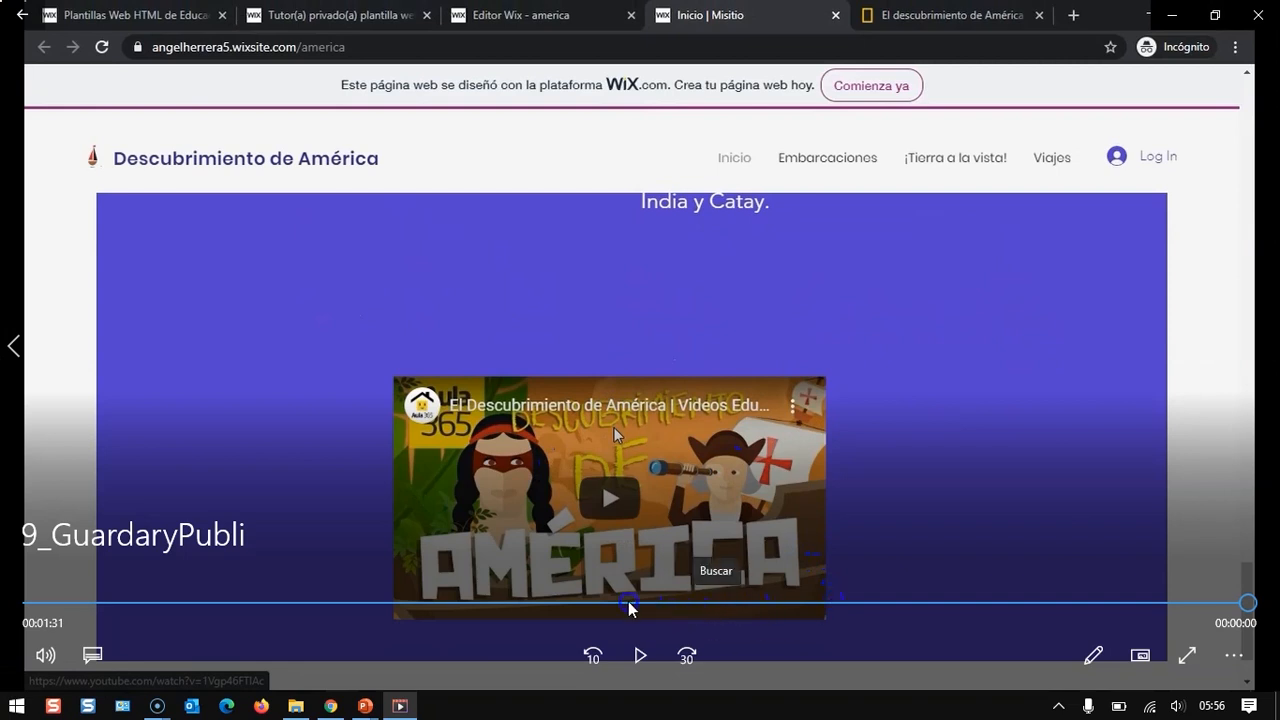
{"action": "left_click", "coordinate": [530, 603]}
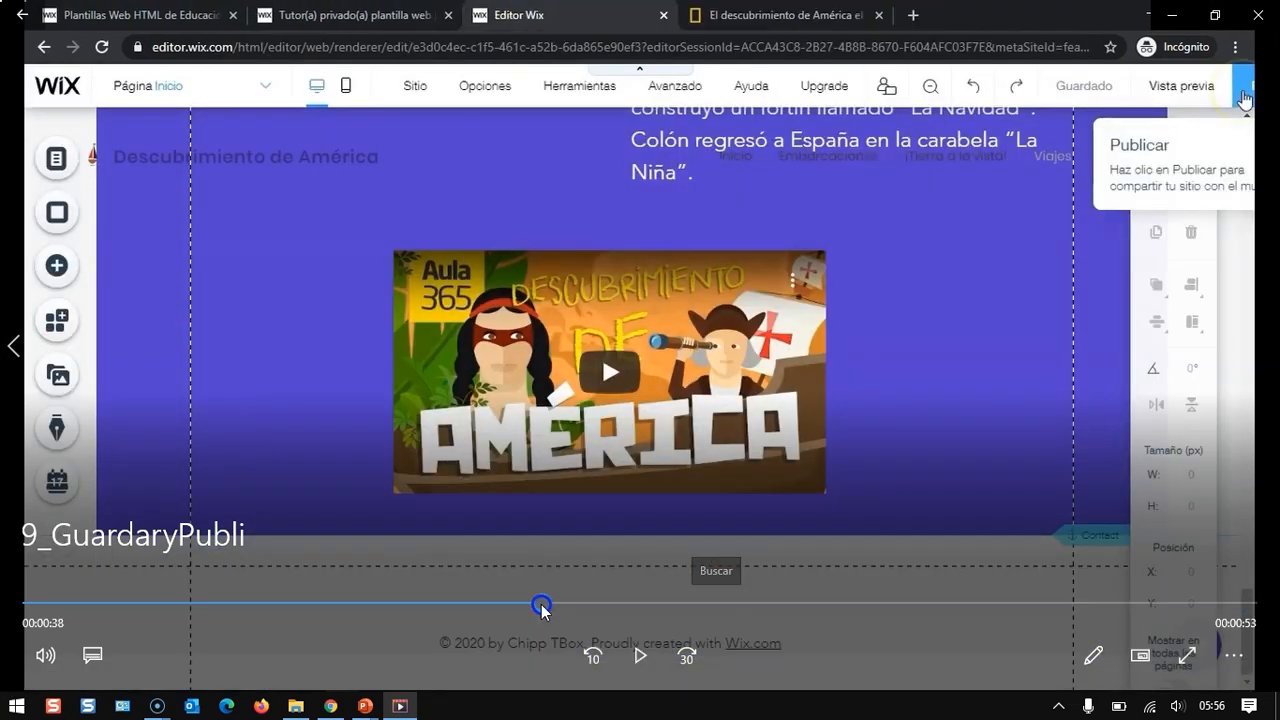
{"action": "left_click", "coordinate": [640, 655]}
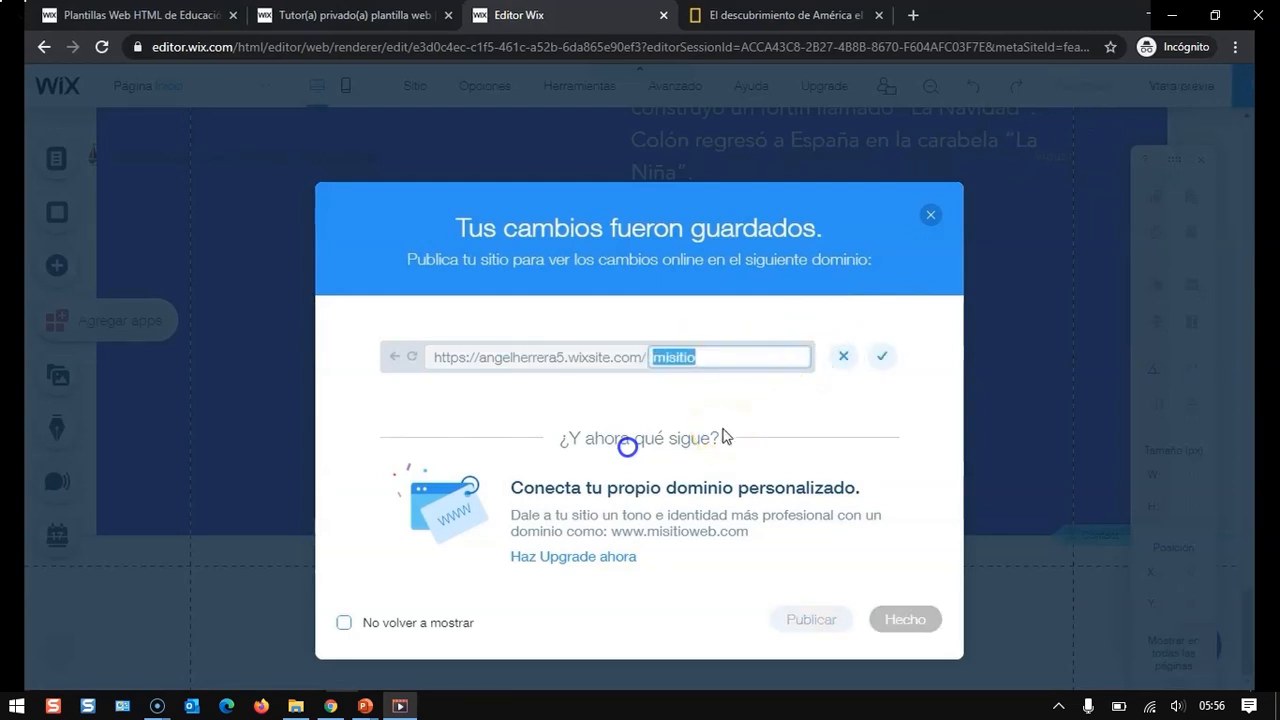
- Change the site's address name to america and confirm it
{"action": "type", "text": "ame"}
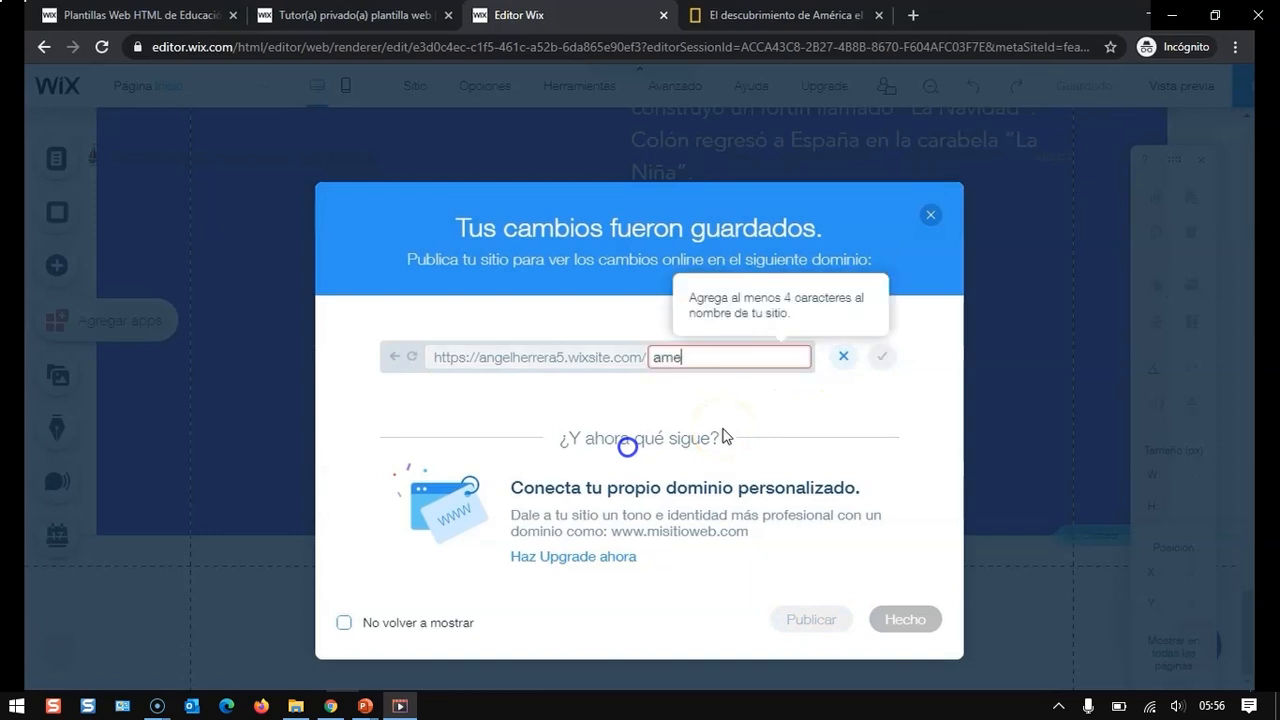
{"action": "type", "text": "rica"}
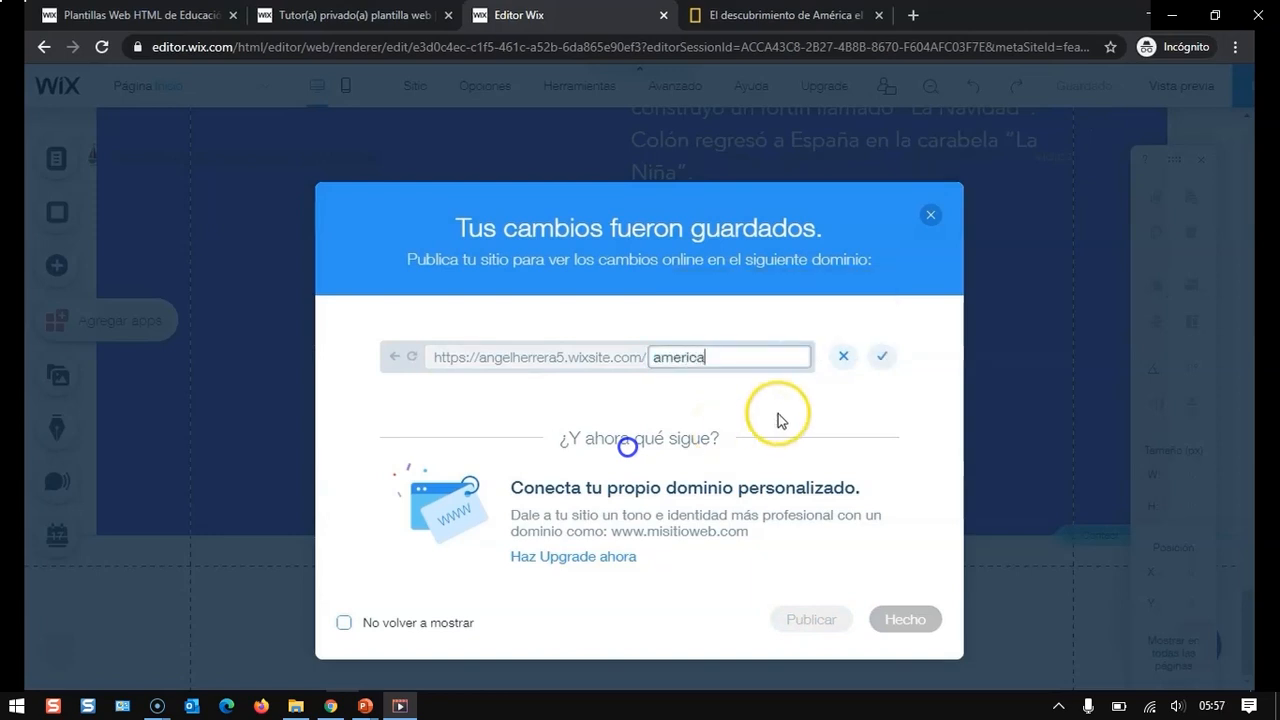
{"action": "left_click", "coordinate": [880, 362]}
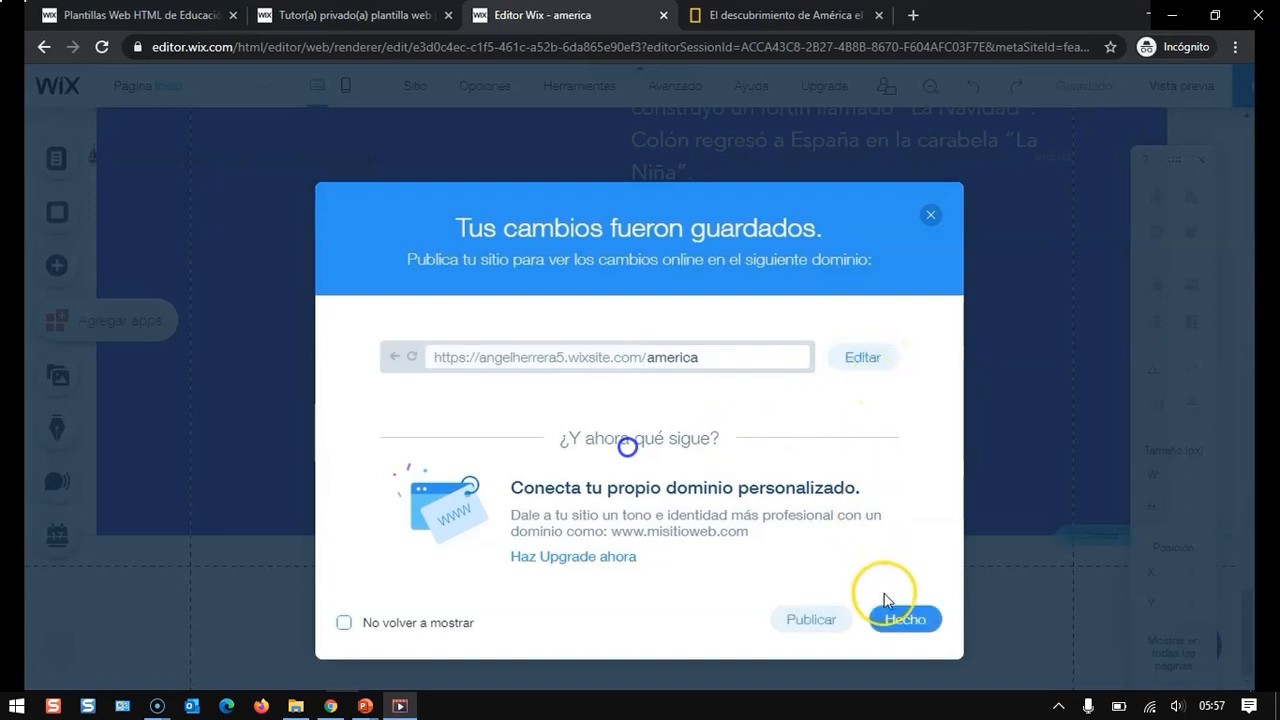
- Publish the site again and open the live site to view it
{"action": "left_click", "coordinate": [811, 621]}
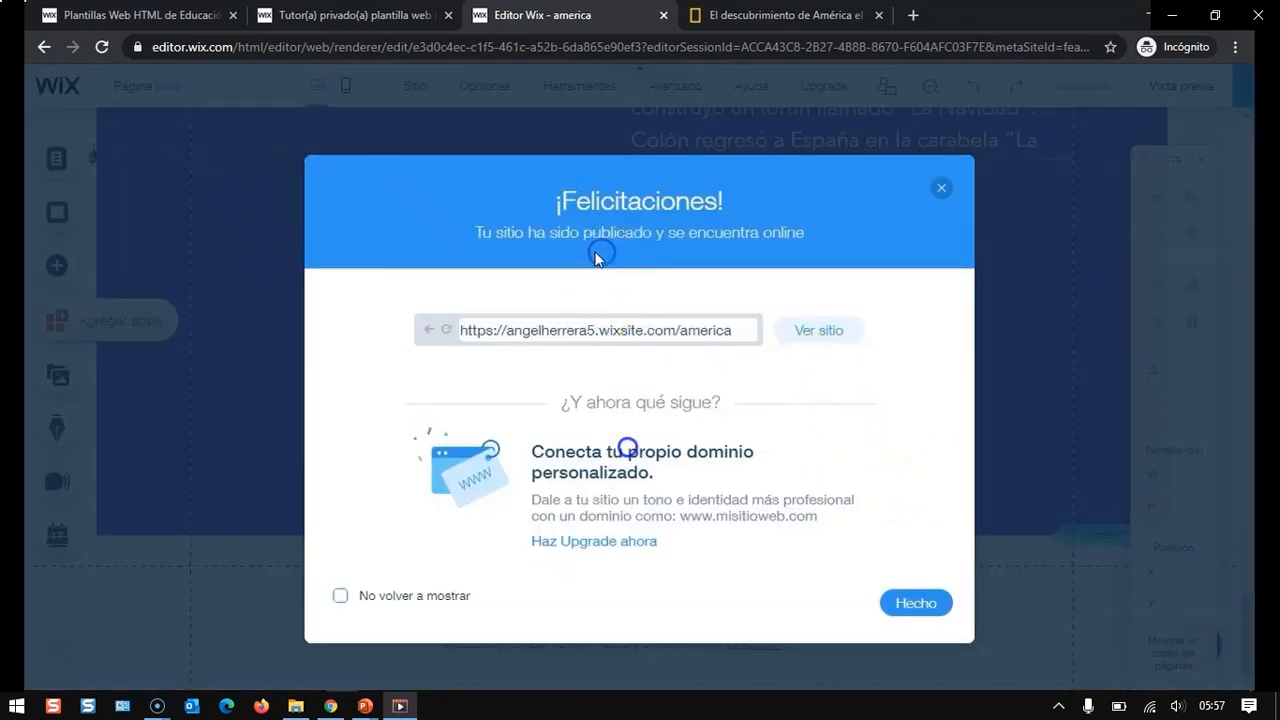
{"action": "left_click", "coordinate": [832, 336]}
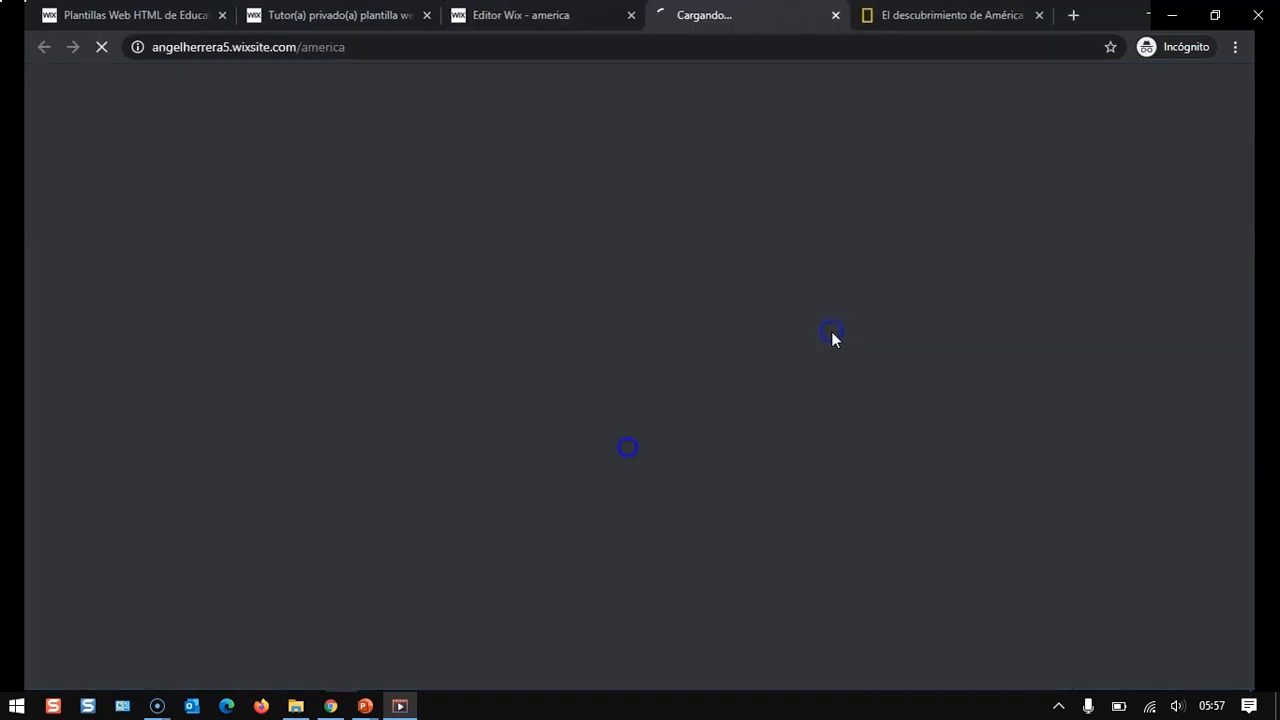
{"action": "left_click", "coordinate": [818, 160]}
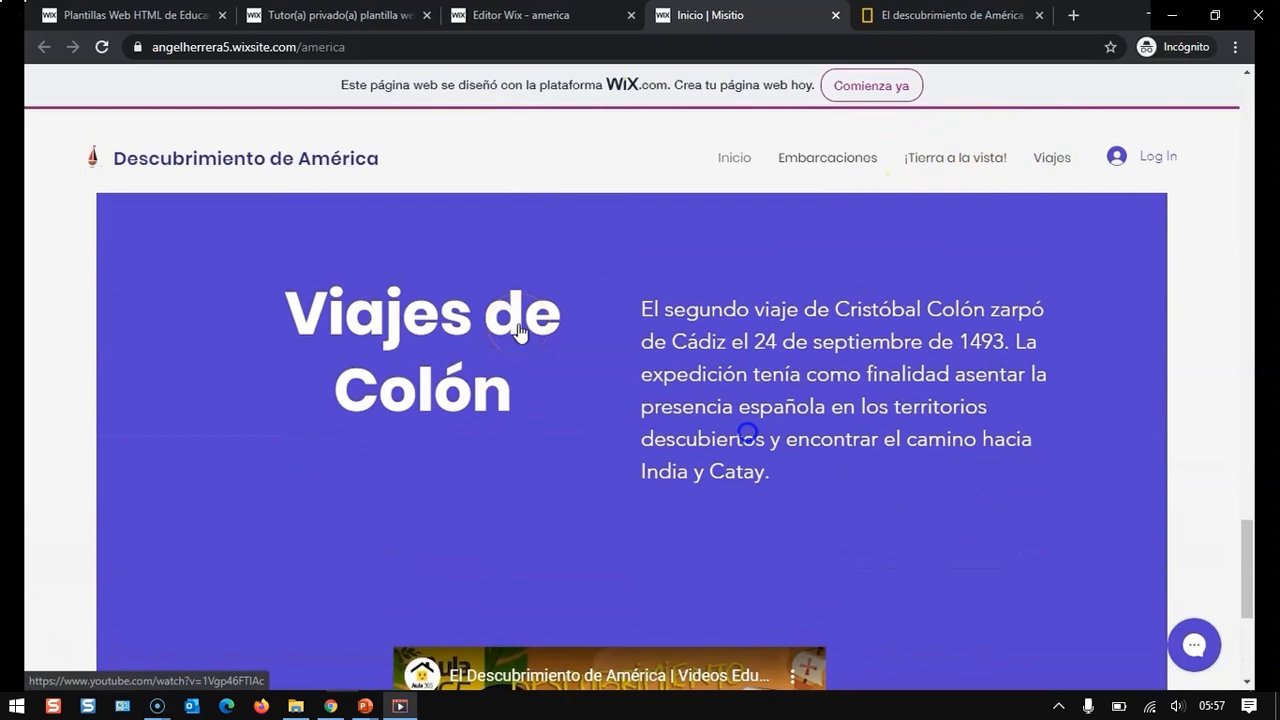
{"action": "mouse_move", "coordinate": [857, 551]}
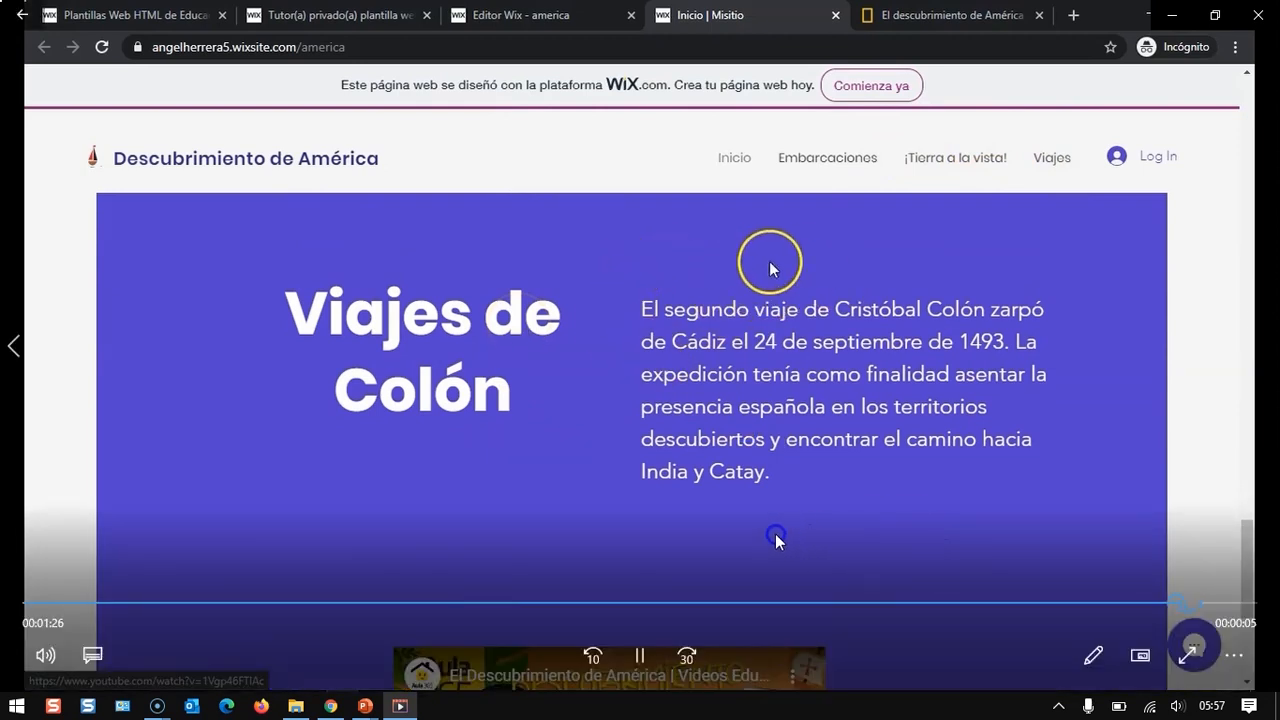
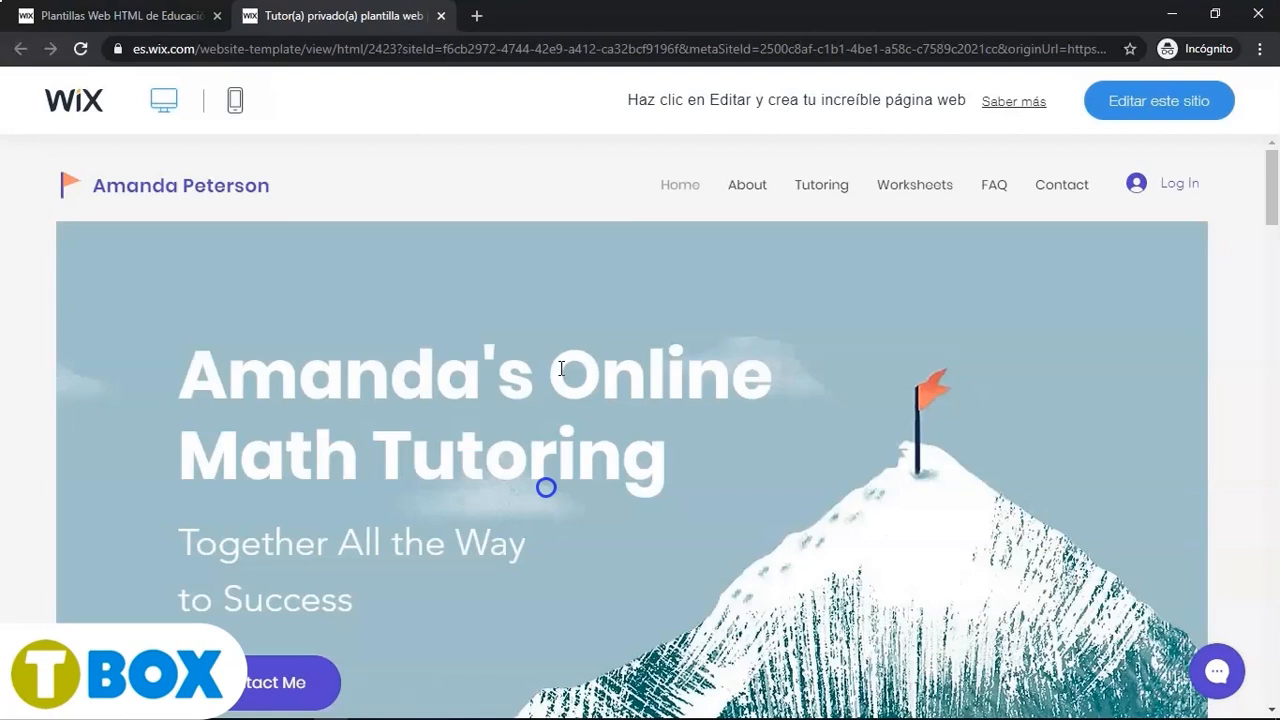
- Preview the template in mobile view, opening its menu and the About section, then return to desktop view
{"action": "mouse_move", "coordinate": [1270, 190]}
{"action": "left_mouse_down"}
{"action": "mouse_move", "coordinate": [1270, 692]}
{"action": "mouse_move", "coordinate": [1274, 185]}
{"action": "left_mouse_up"}
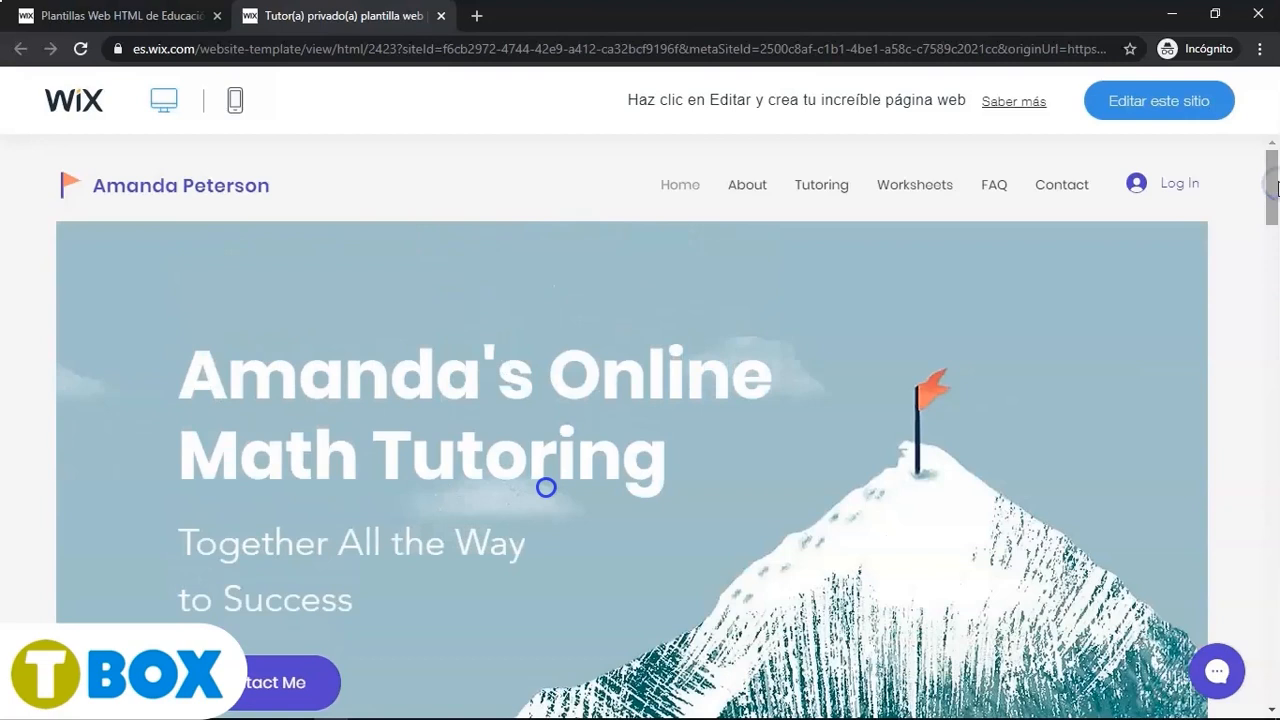
{"action": "left_click", "coordinate": [236, 106]}
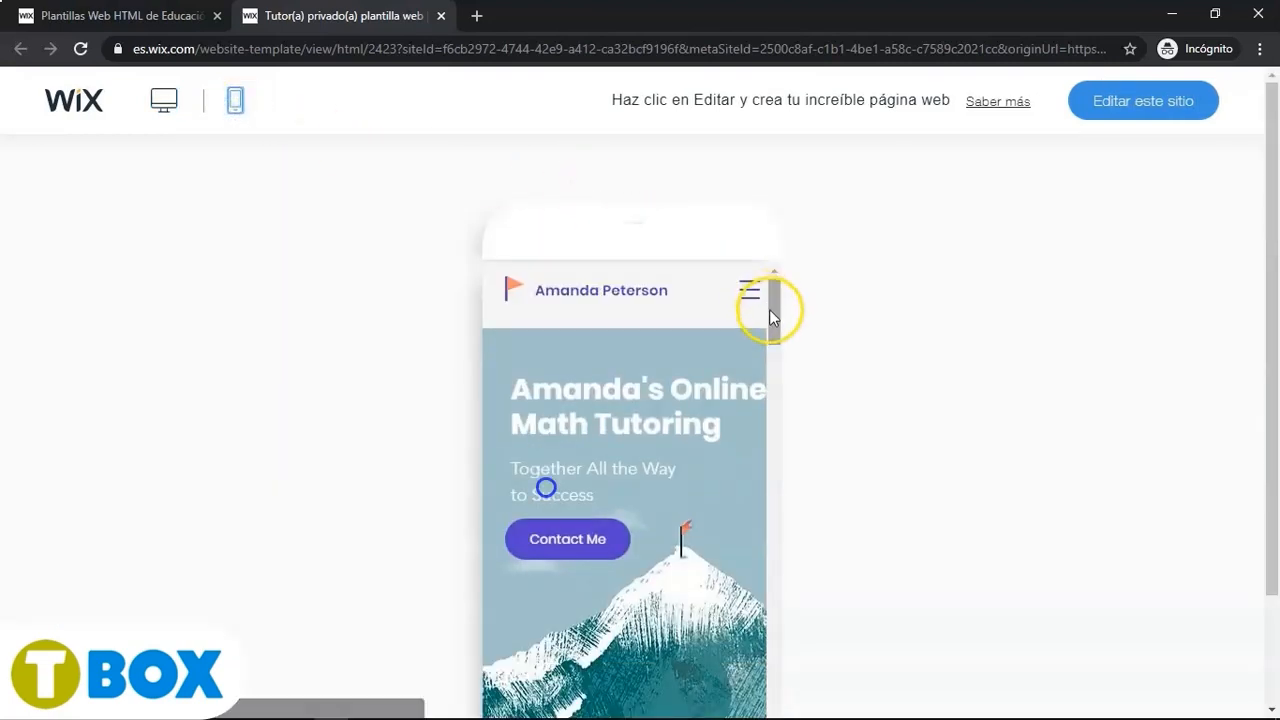
{"action": "left_click", "coordinate": [749, 292]}
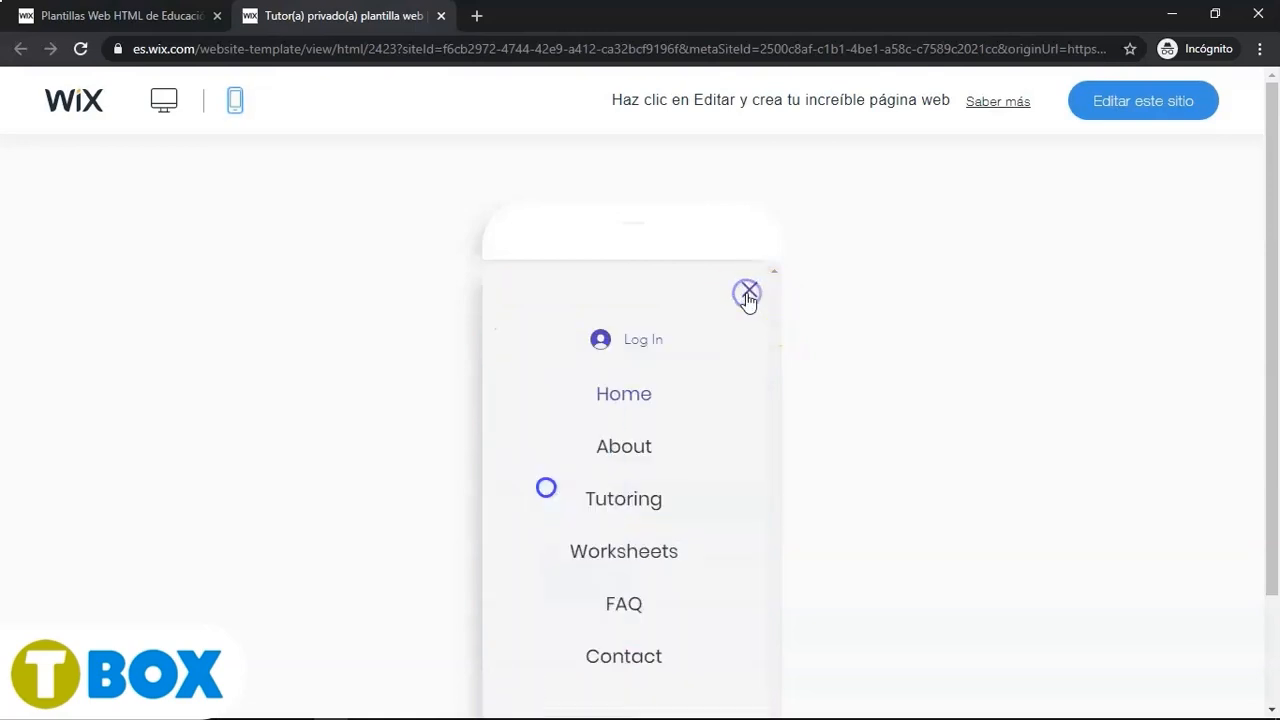
{"action": "left_click", "coordinate": [621, 458]}
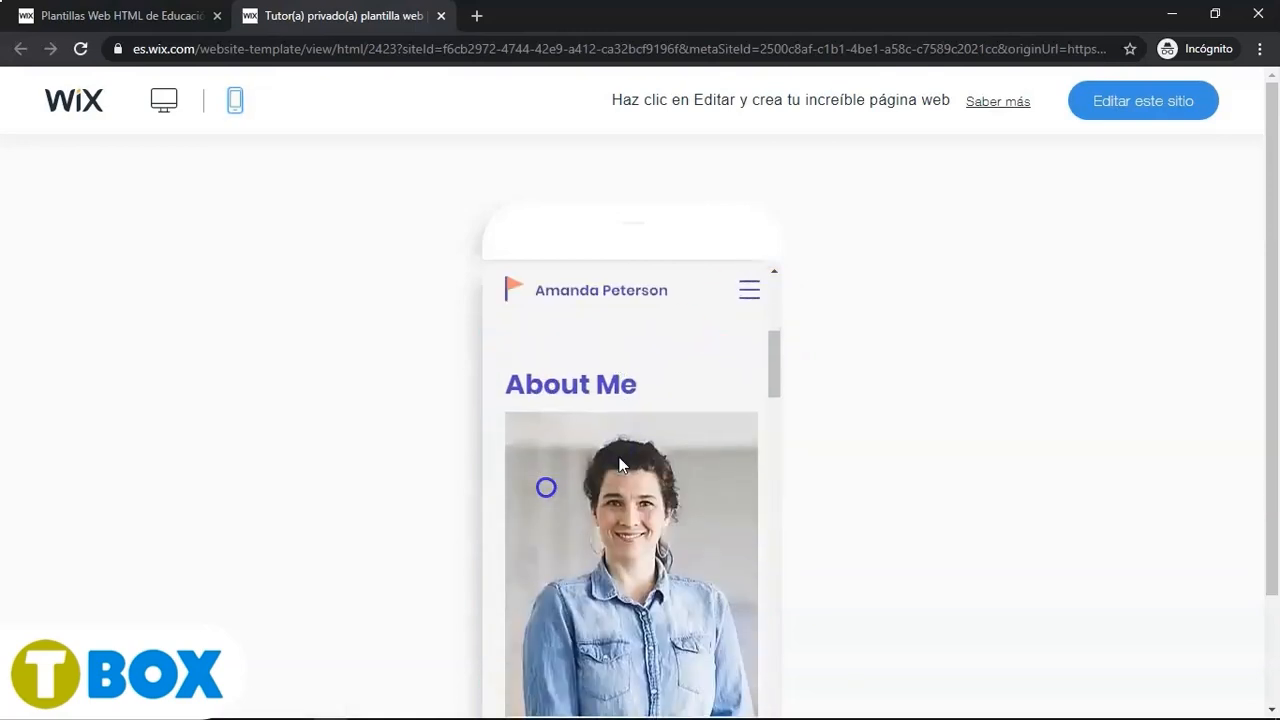
{"action": "left_click", "coordinate": [166, 110]}
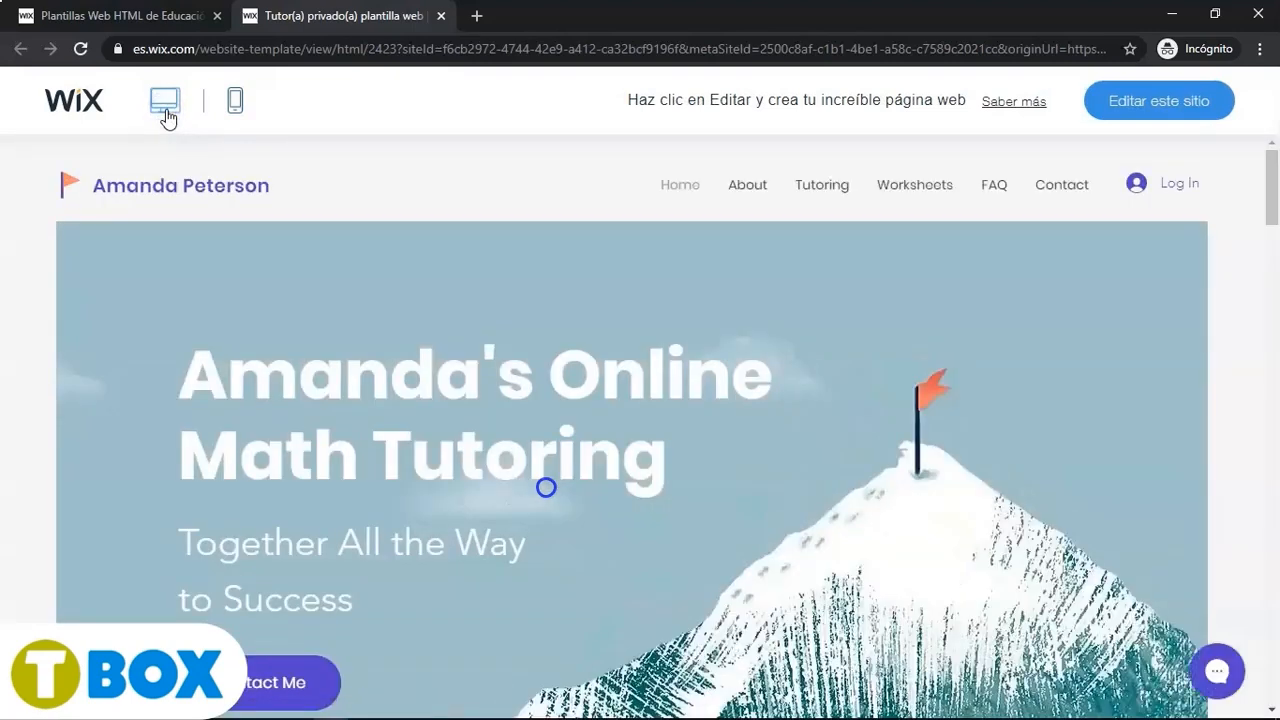
- Open the template in the editor and close the welcome dialog
{"action": "left_click", "coordinate": [1120, 110]}
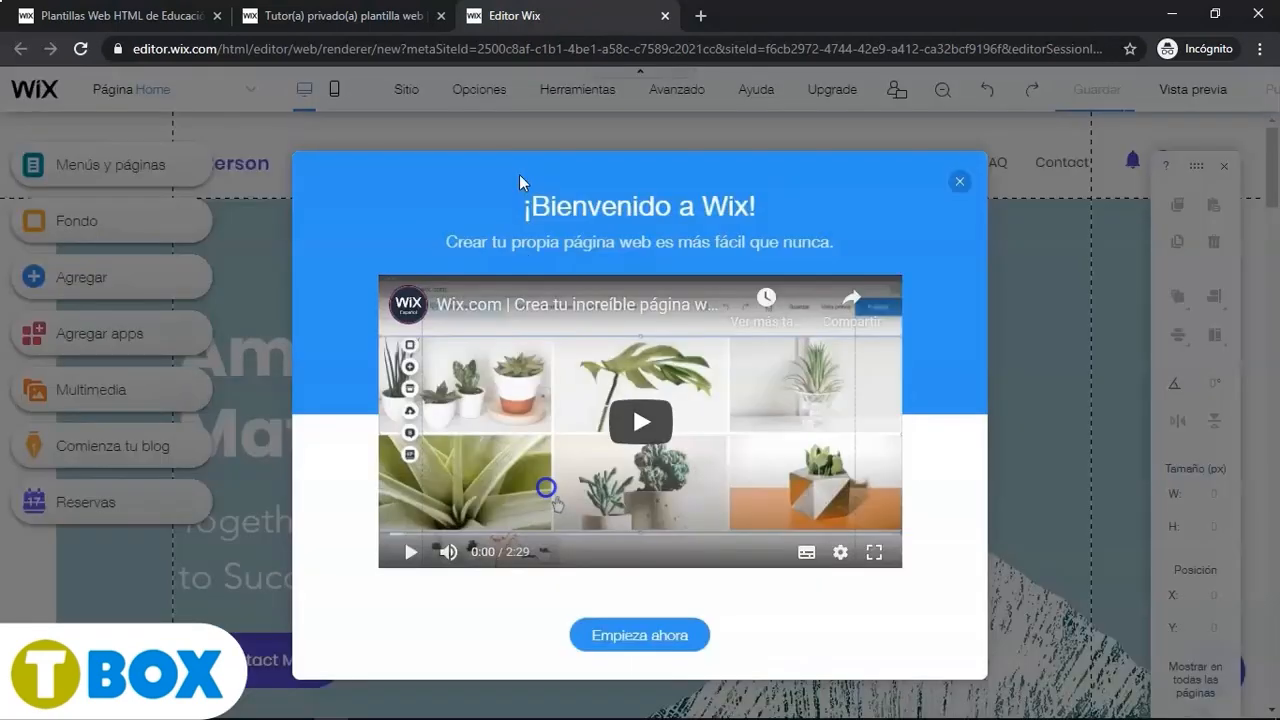
{"action": "left_click", "coordinate": [519, 174]}
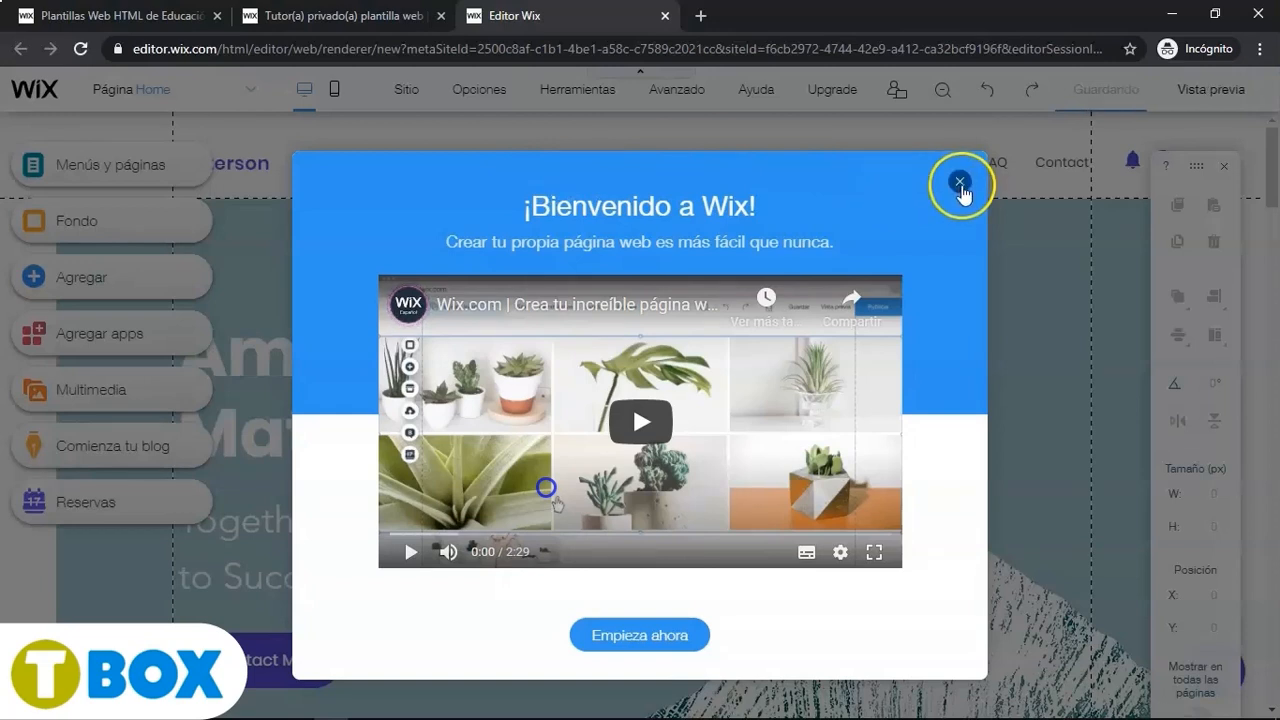
{"action": "left_click", "coordinate": [958, 183]}
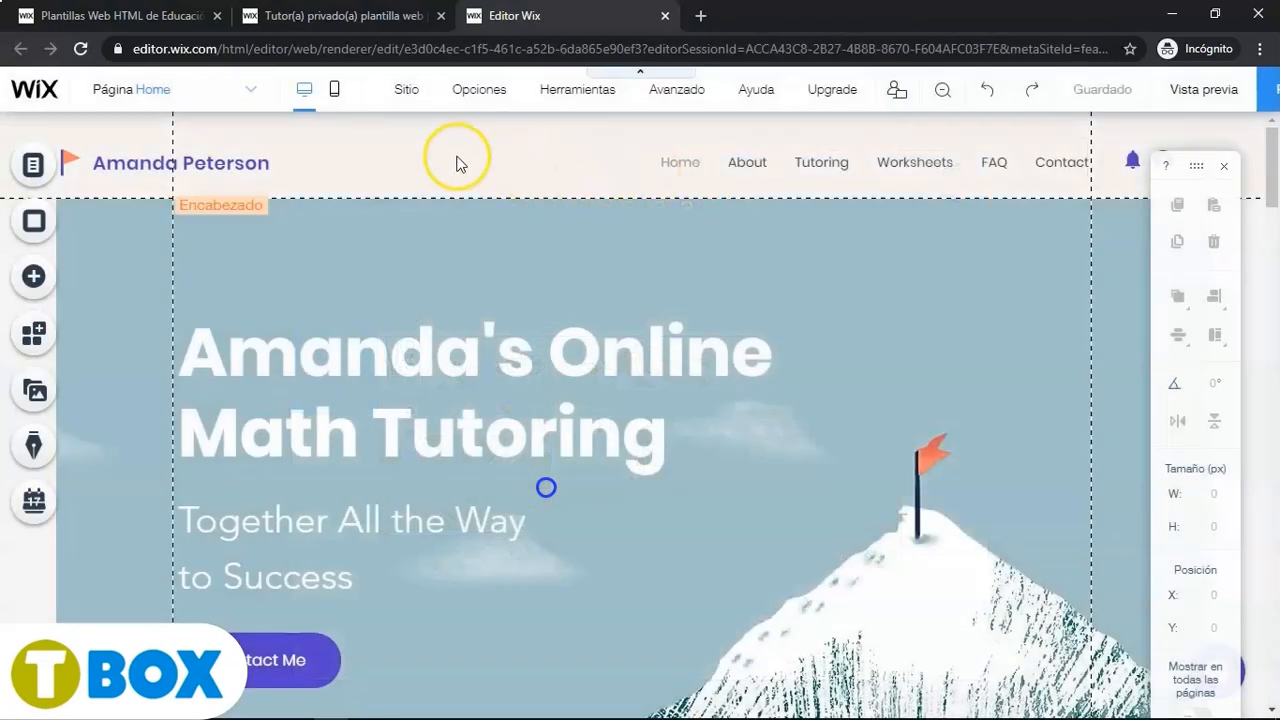
{"action": "left_click", "coordinate": [457, 157]}
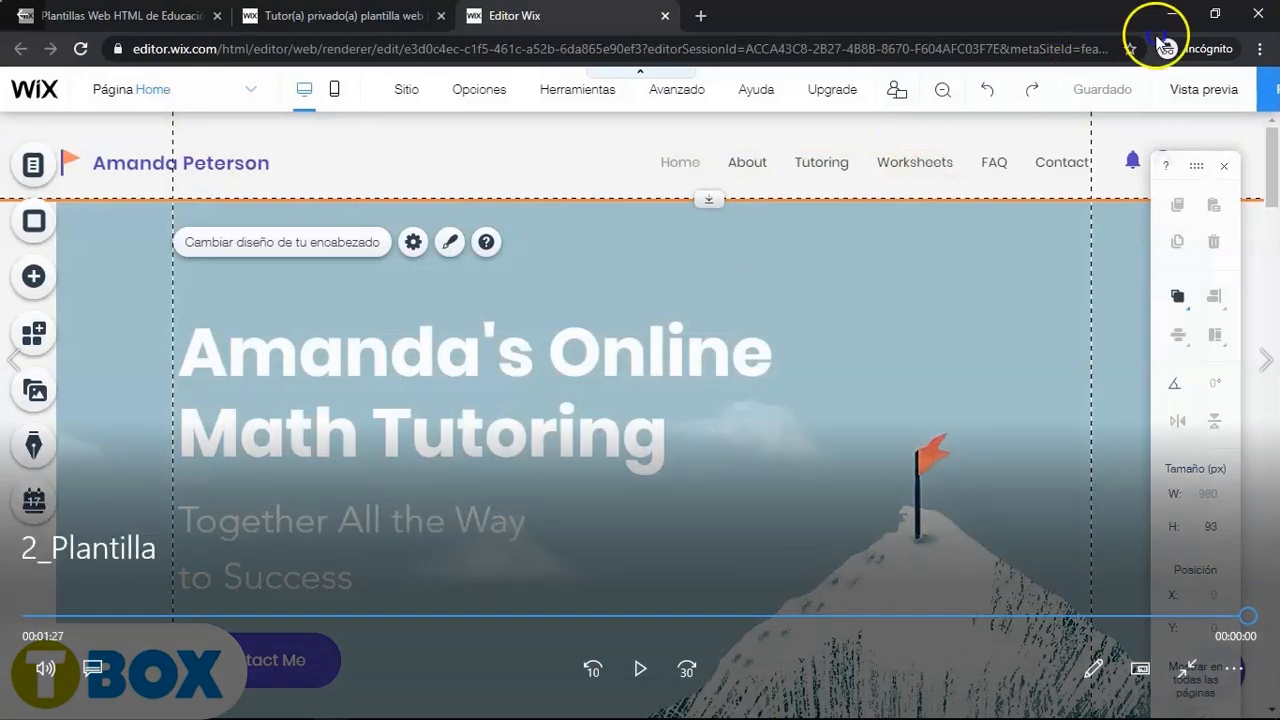
- Replace the header's site name with Descubrimiento de América copied from the Word document and widen its text box to one line
{"action": "double_click", "coordinate": [977, 305]}
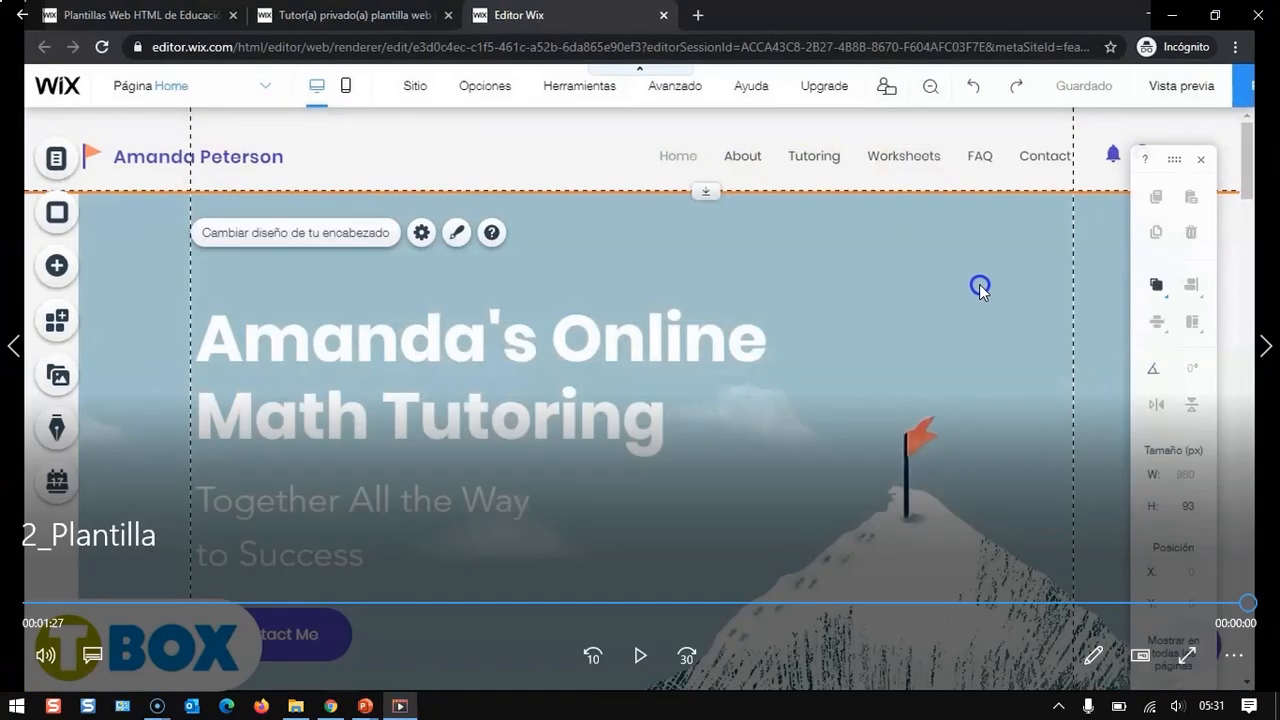
{"action": "left_click", "coordinate": [1257, 12]}
{"action": "double_click", "coordinate": [425, 265]}
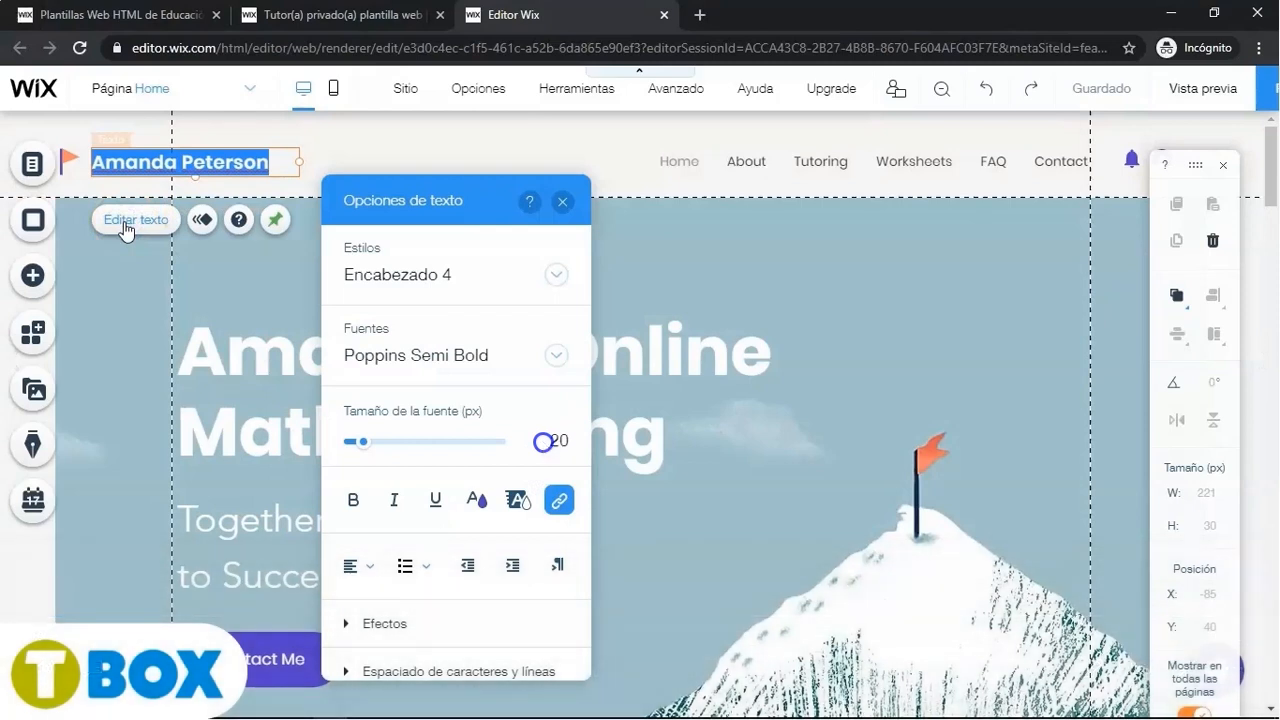
{"action": "key", "text": "alt+Tab"}
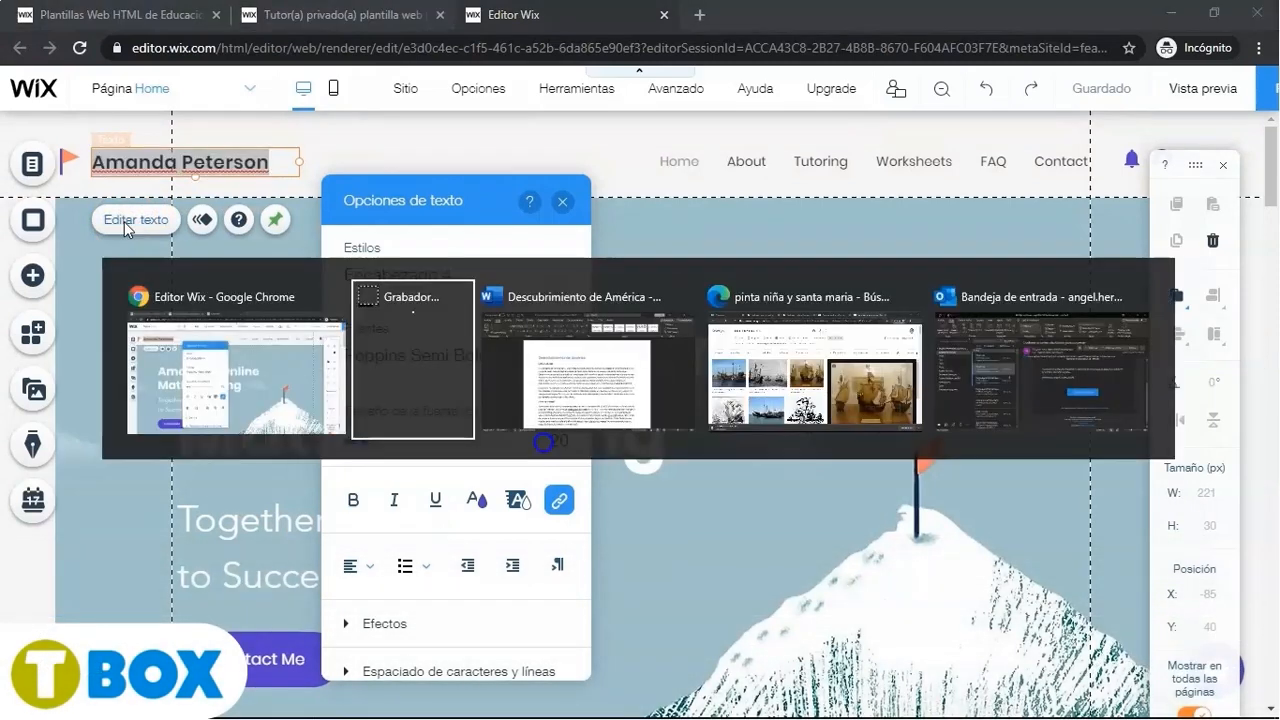
{"action": "key", "text": "Tab"}
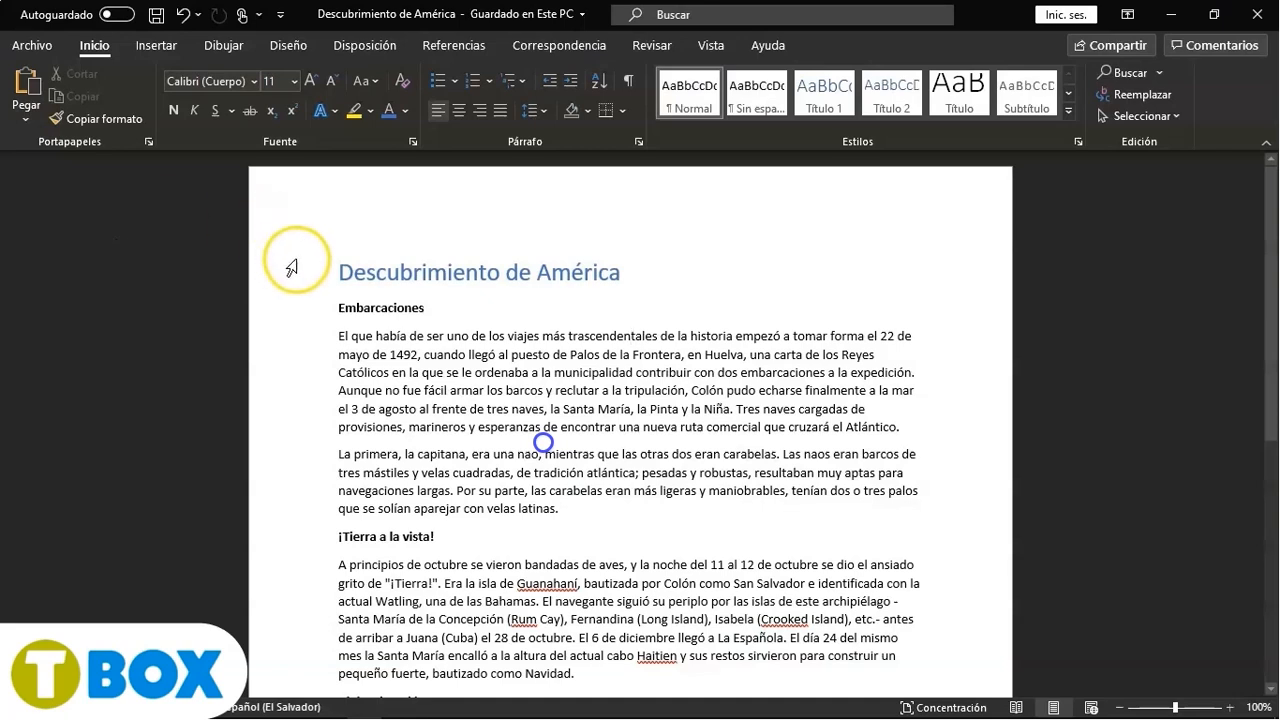
{"action": "left_click_drag", "start_coordinate": [337, 271], "coordinate": [619, 273]}
{"action": "key", "text": "ctrl+c"}
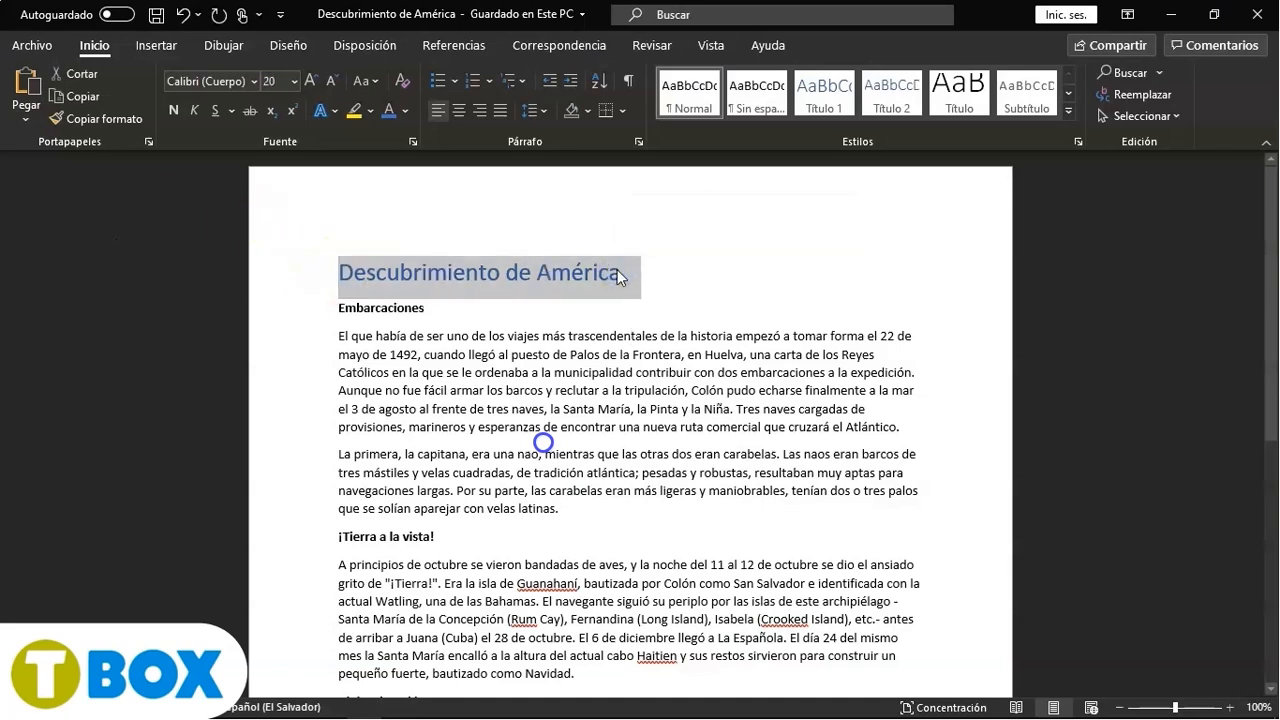
{"action": "key", "text": "alt+Tab"}
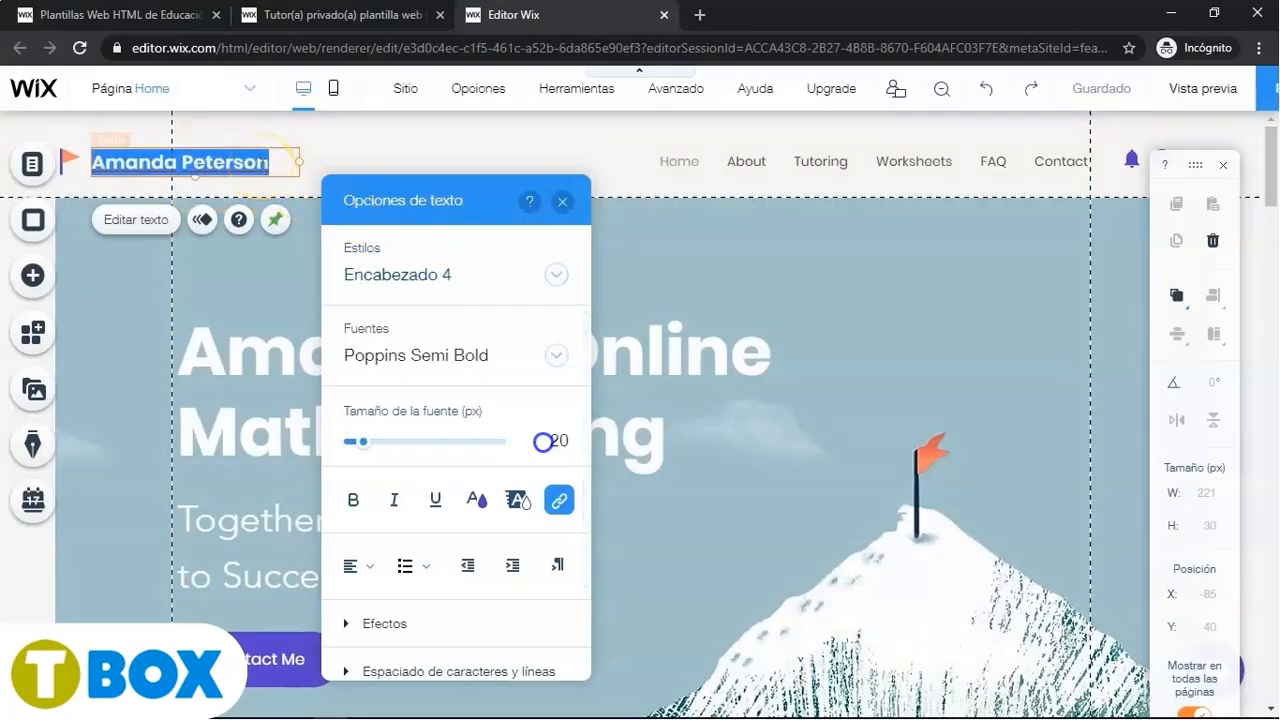
{"action": "key", "text": "ctrl+v"}
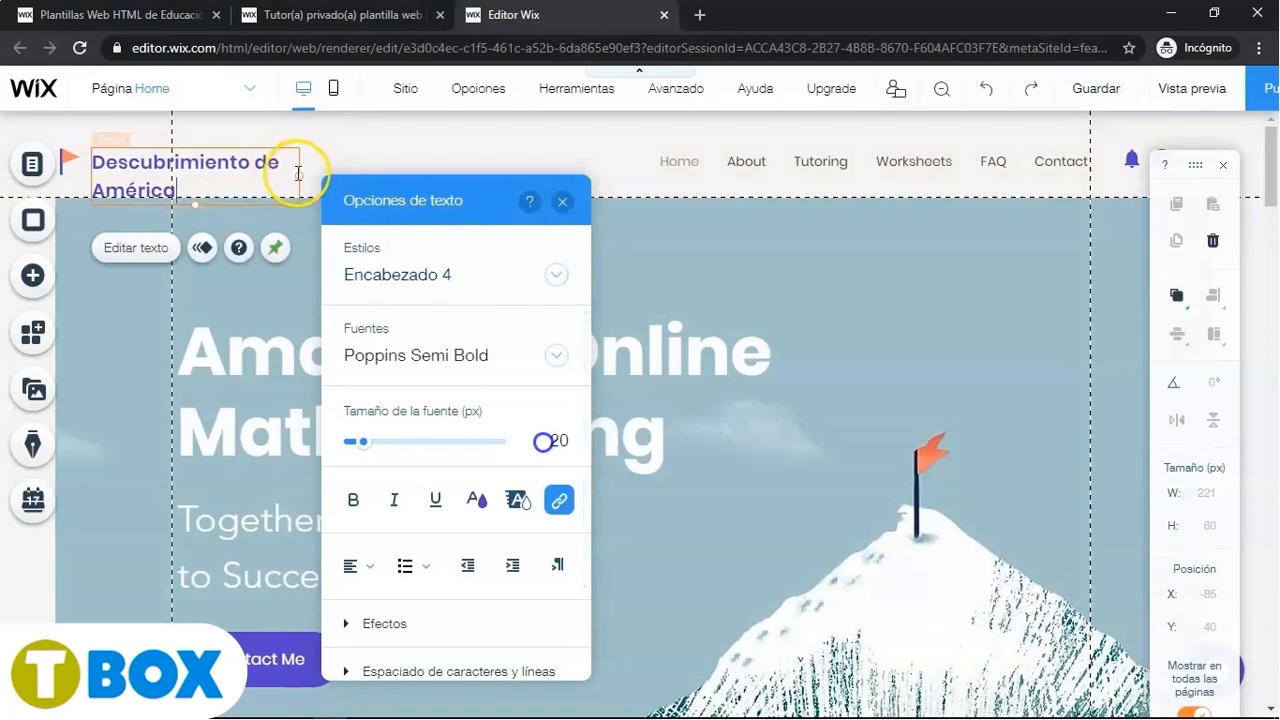
{"action": "left_click_drag", "start_coordinate": [301, 174], "coordinate": [390, 162]}
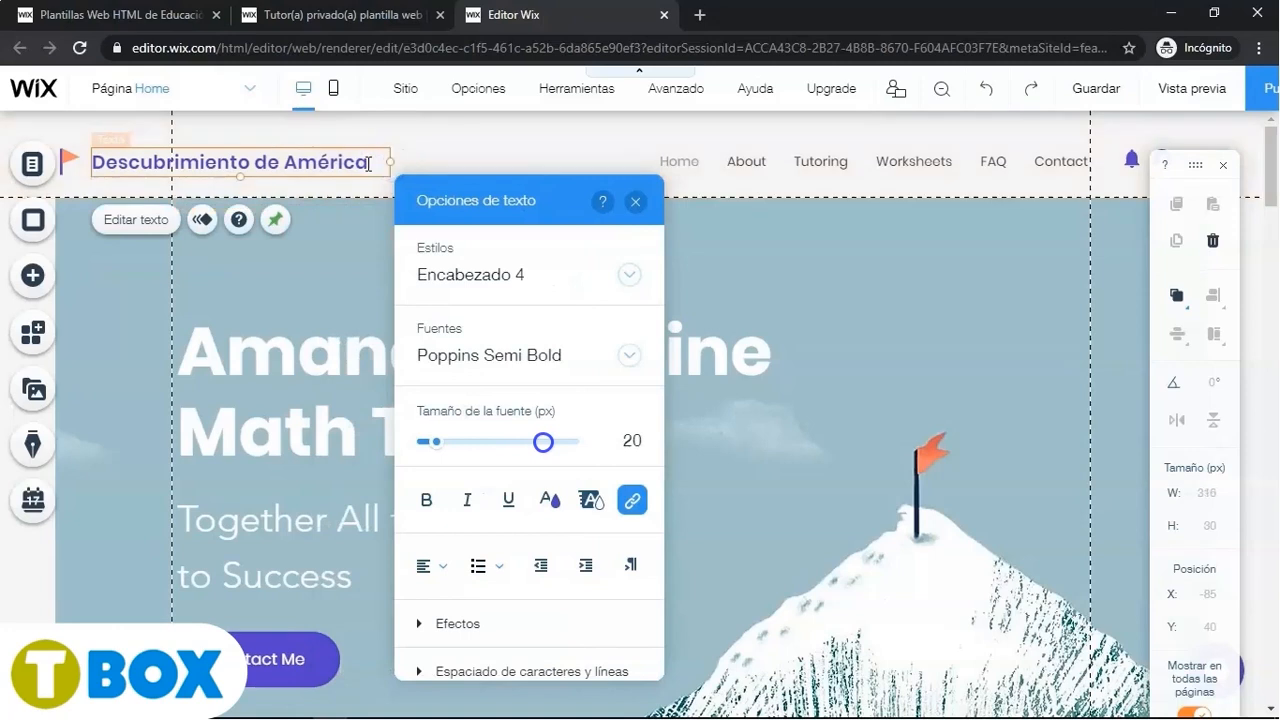
- Colour the header title dark purple #392585 and close the text options
{"action": "left_click", "coordinate": [549, 499]}
{"action": "left_click", "coordinate": [526, 503]}
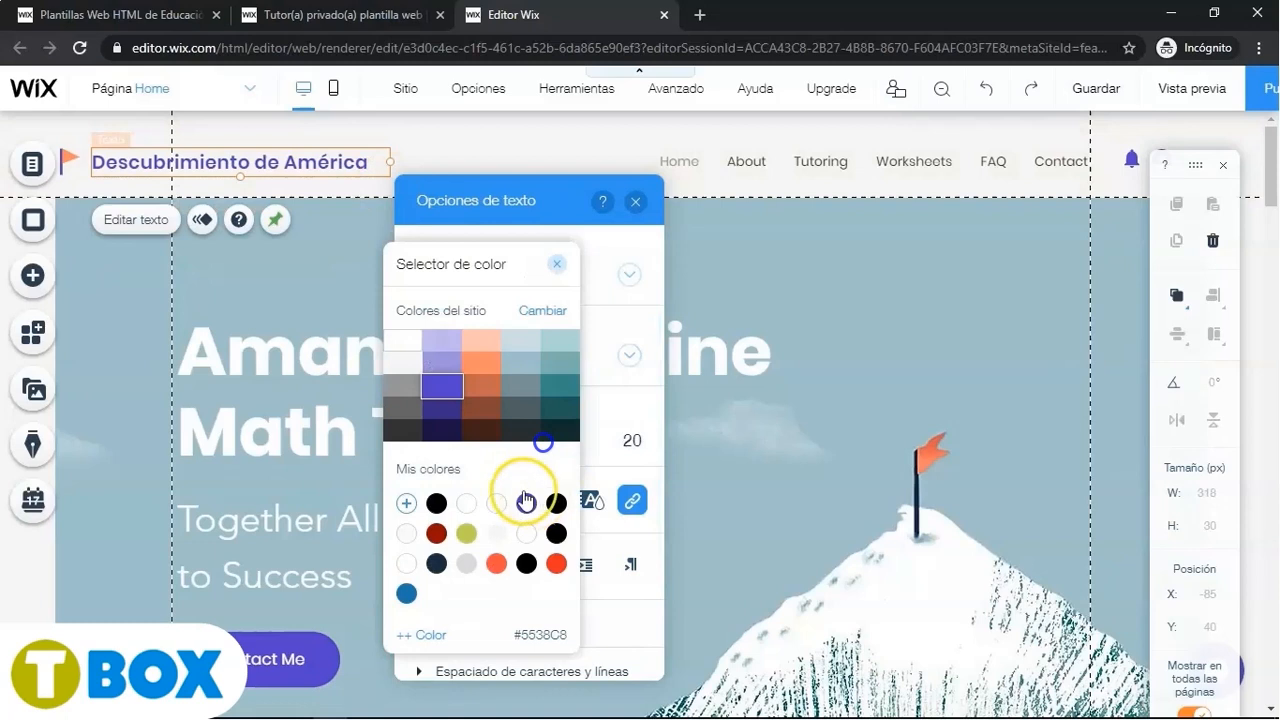
{"action": "left_click", "coordinate": [447, 410]}
{"action": "left_click", "coordinate": [447, 366]}
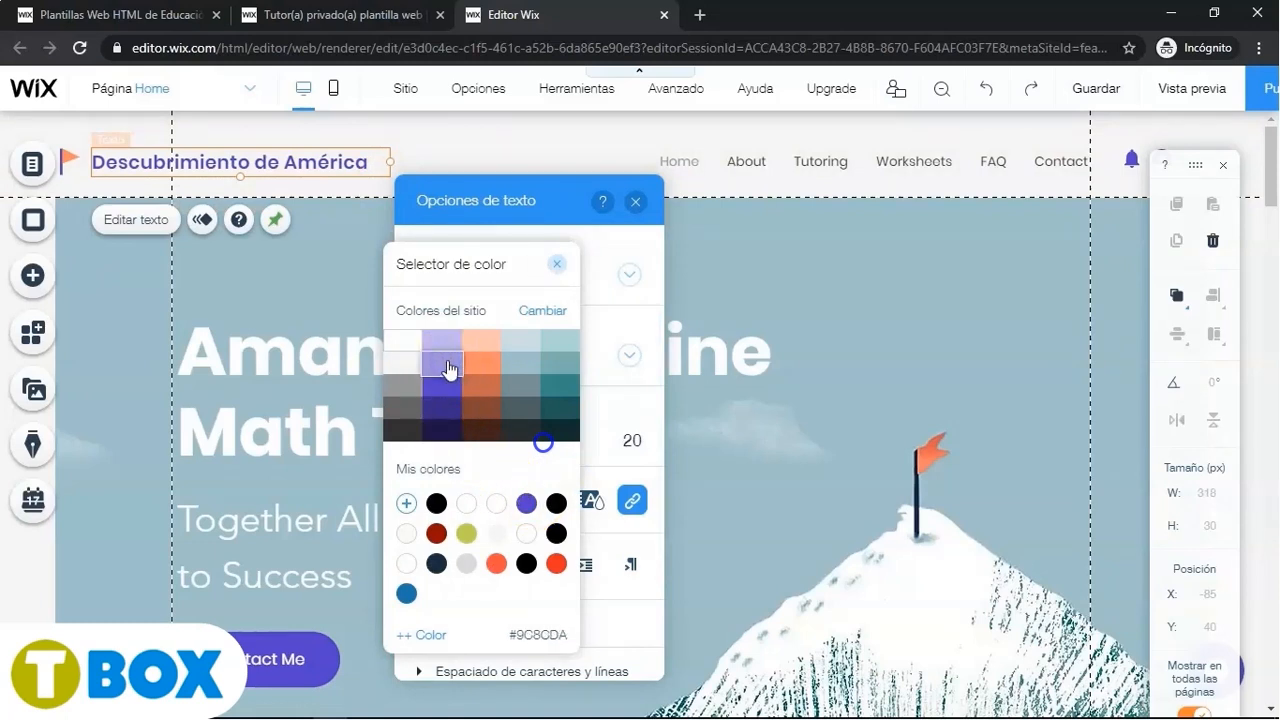
{"action": "left_click", "coordinate": [367, 165]}
{"action": "left_click_drag", "start_coordinate": [367, 163], "coordinate": [143, 163]}
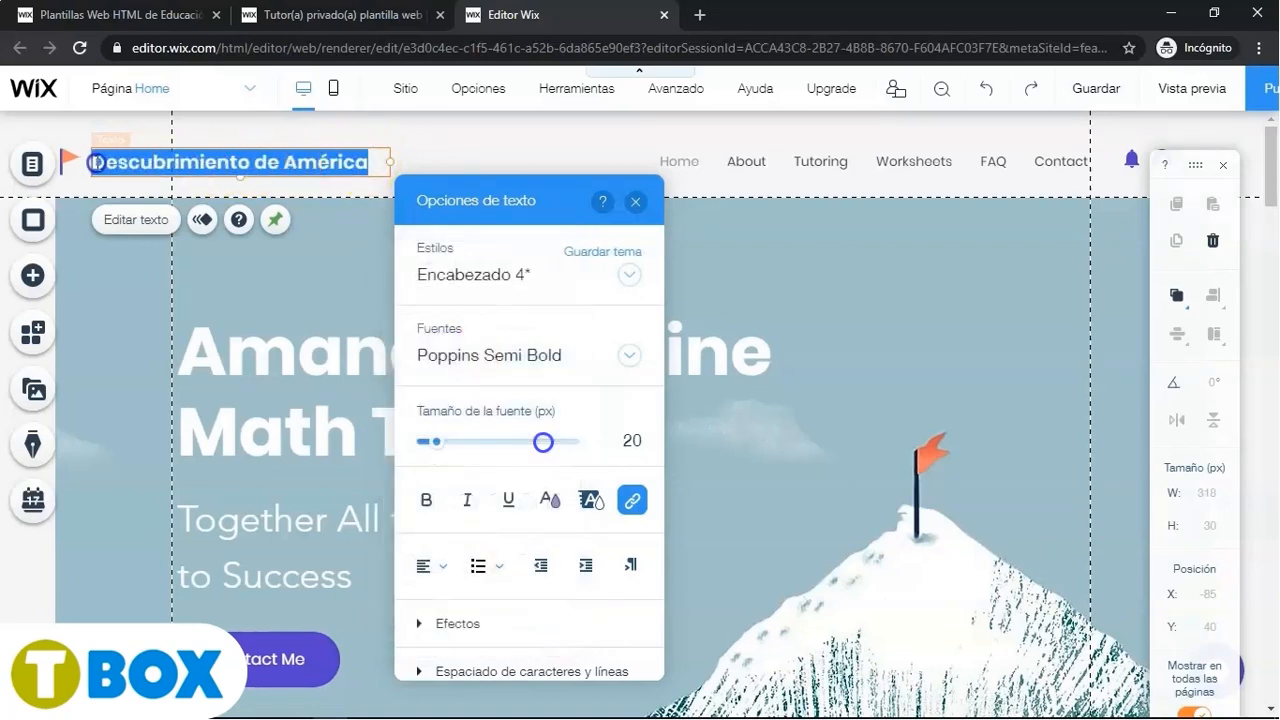
{"action": "left_click", "coordinate": [547, 501]}
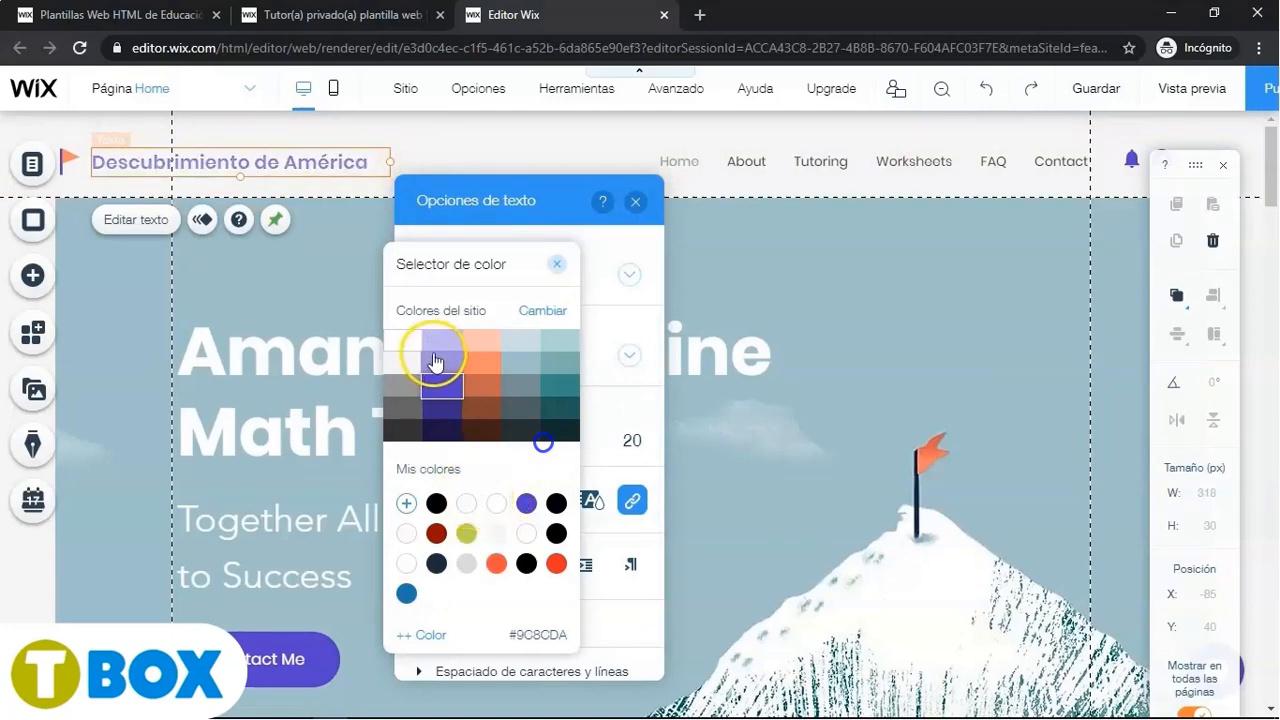
{"action": "left_click", "coordinate": [440, 409]}
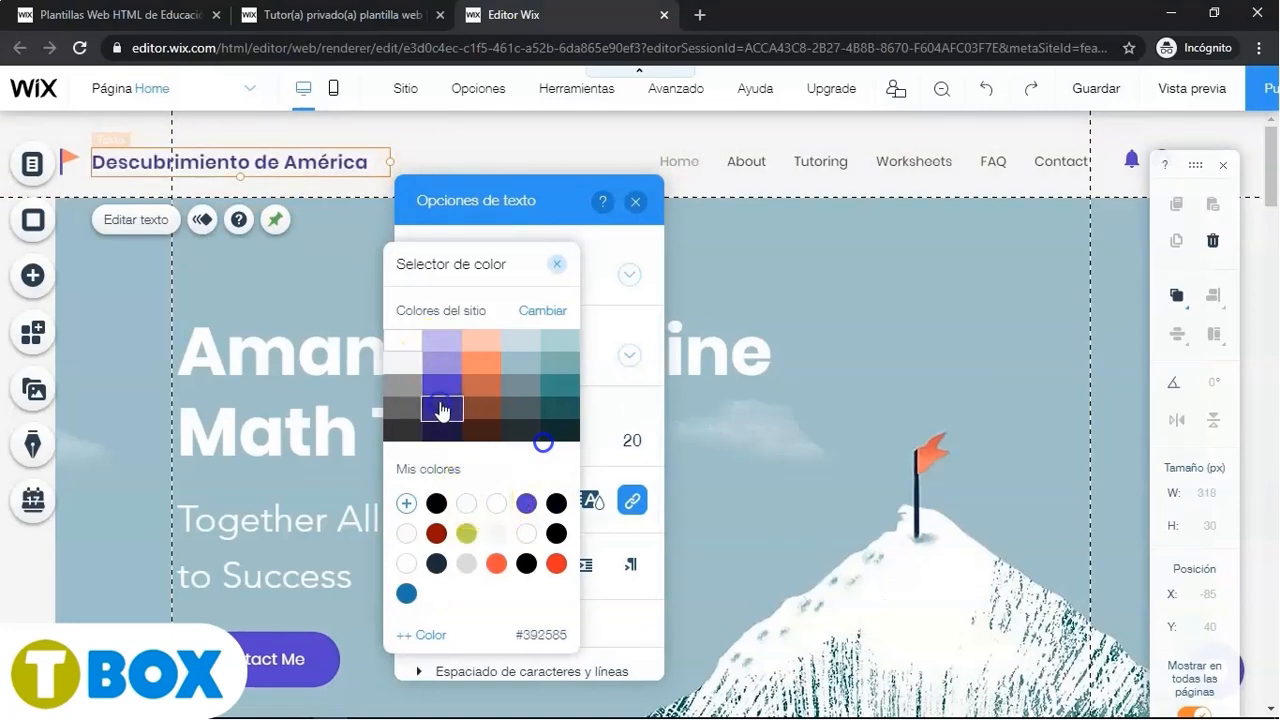
{"action": "left_click", "coordinate": [557, 264]}
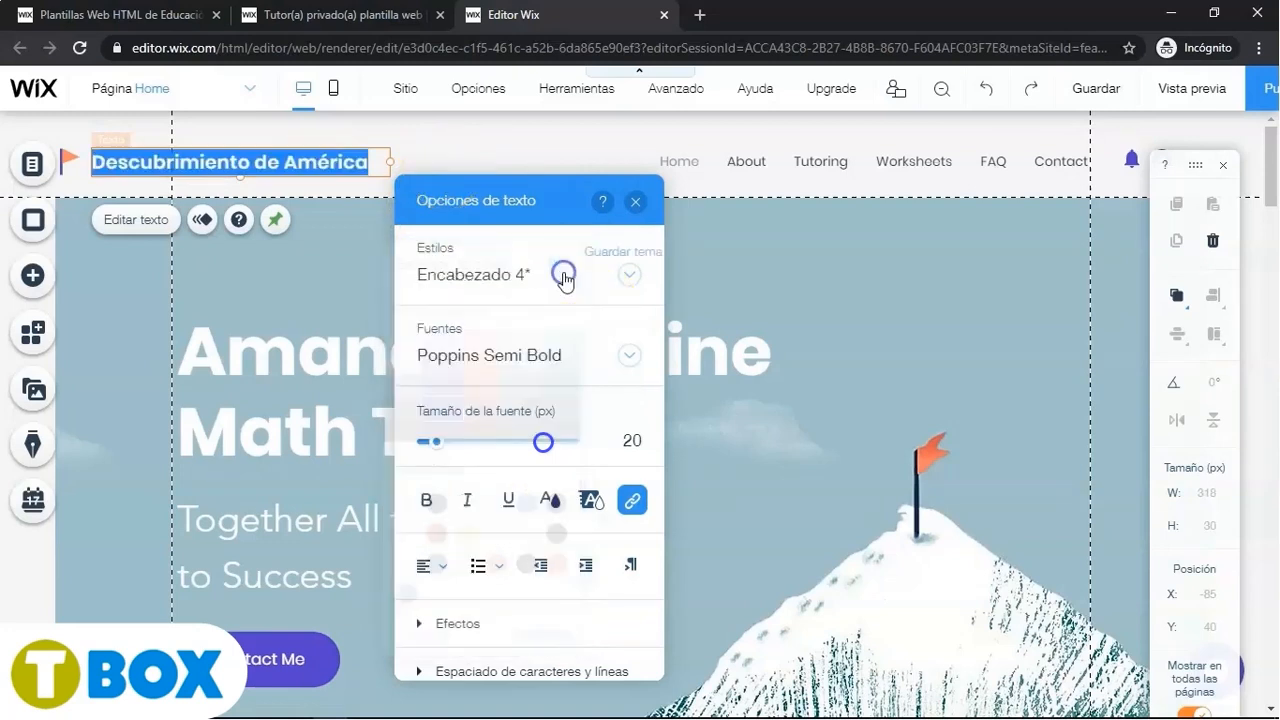
{"action": "left_click", "coordinate": [637, 205]}
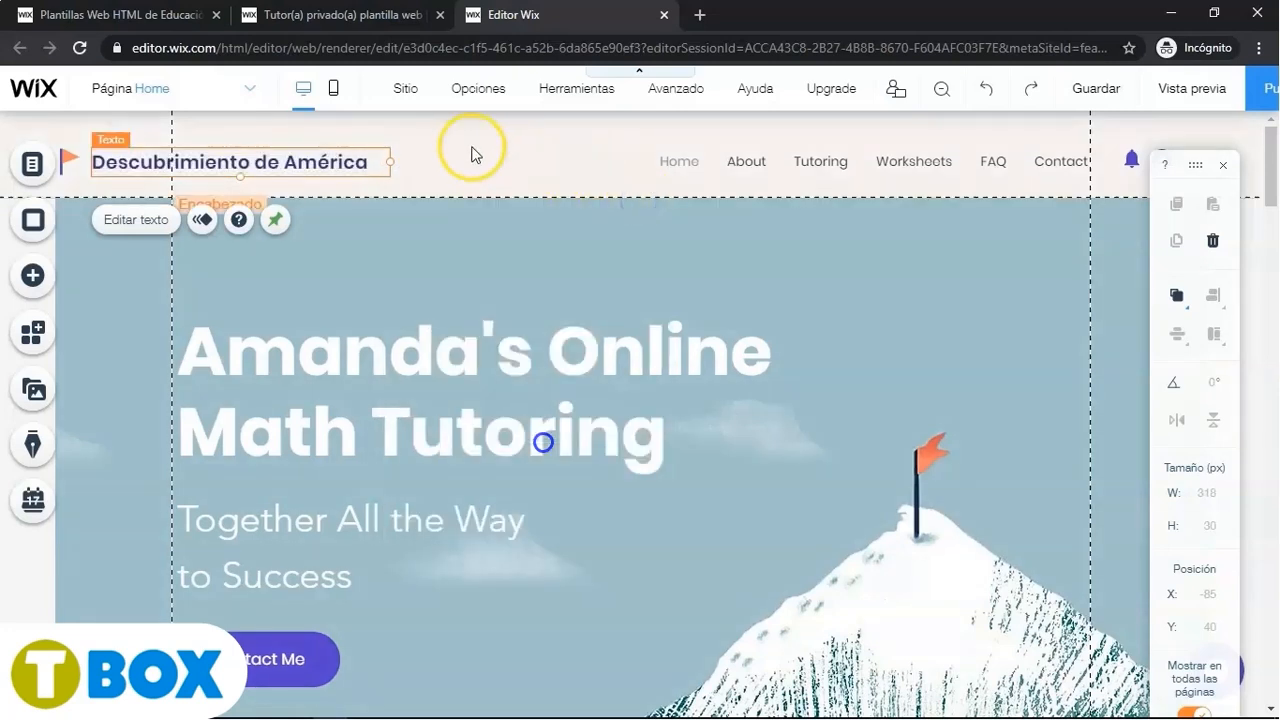
- Replace the flag icon beside the title with the Barco boat vector art from Wix media
{"action": "left_click", "coordinate": [70, 163]}
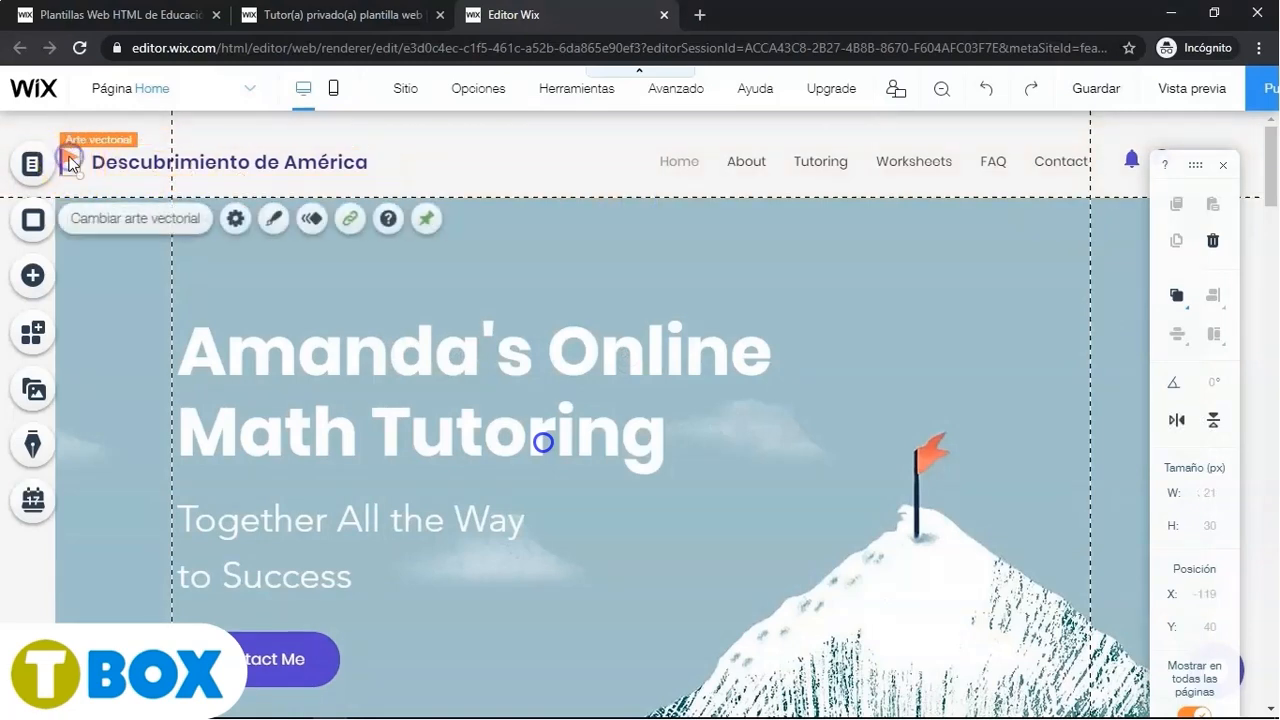
{"action": "left_click", "coordinate": [119, 218]}
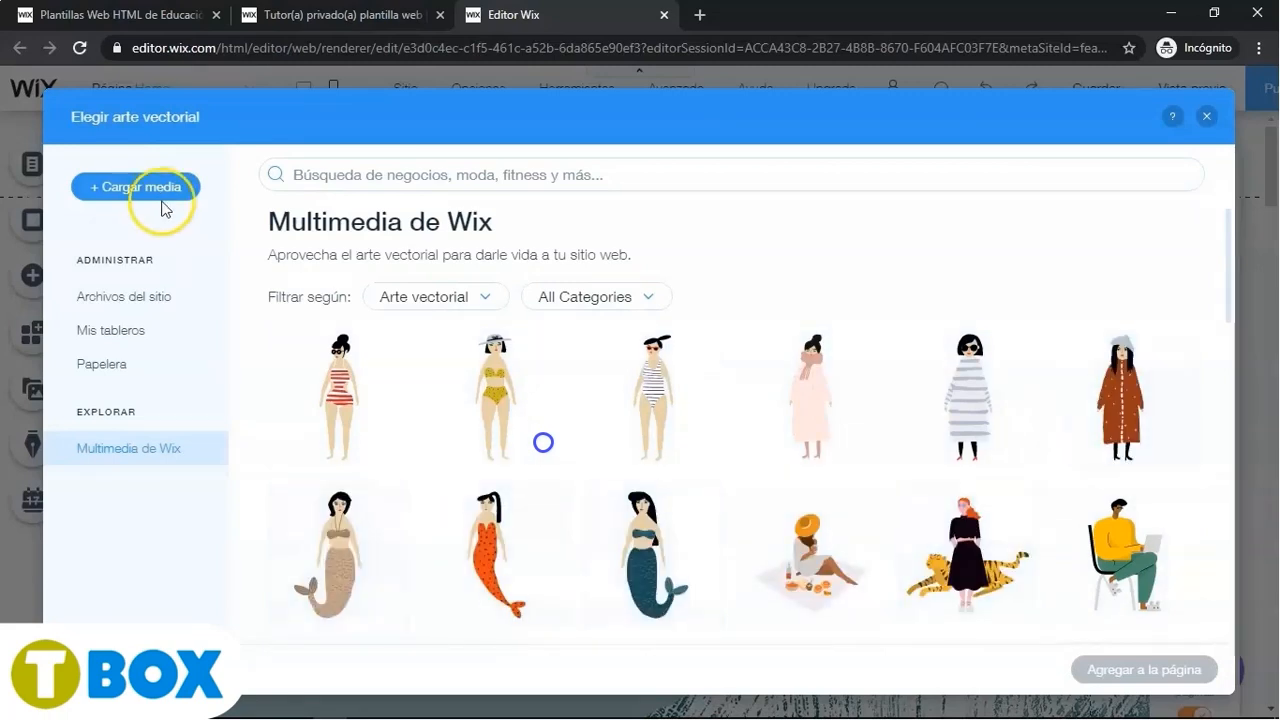
{"action": "left_click", "coordinate": [352, 175]}
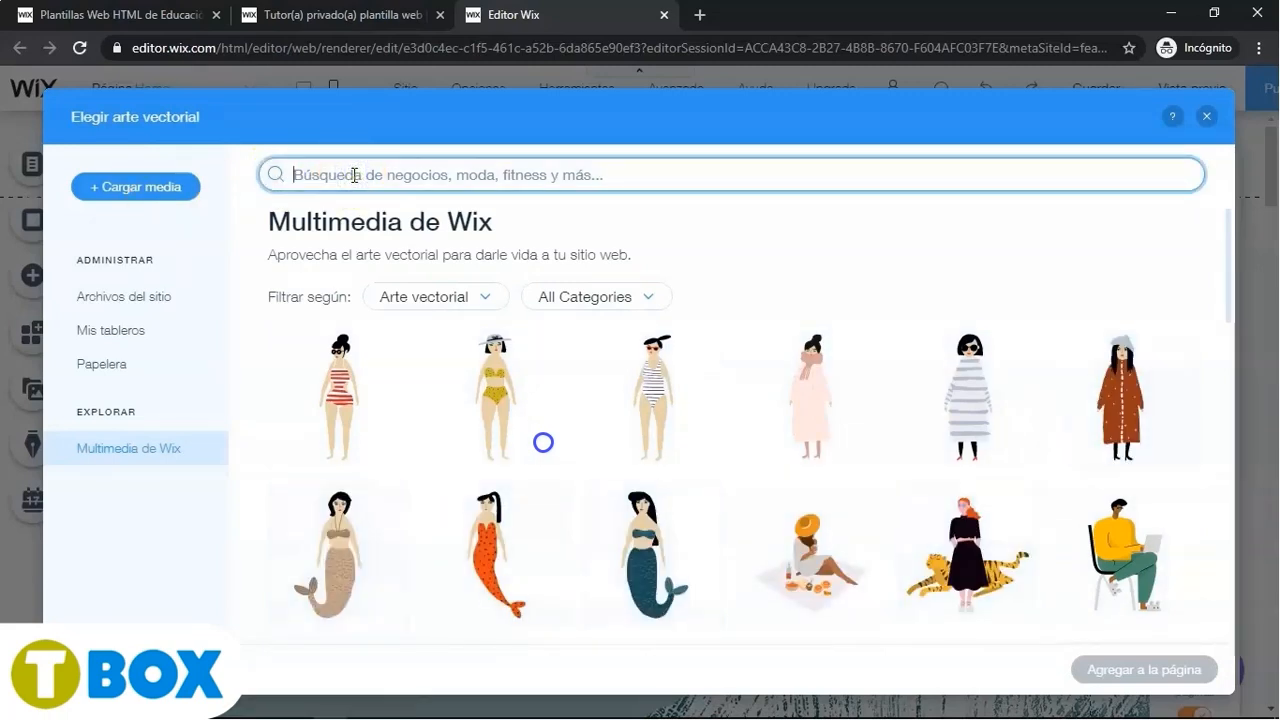
{"action": "type", "text": "Barco"}
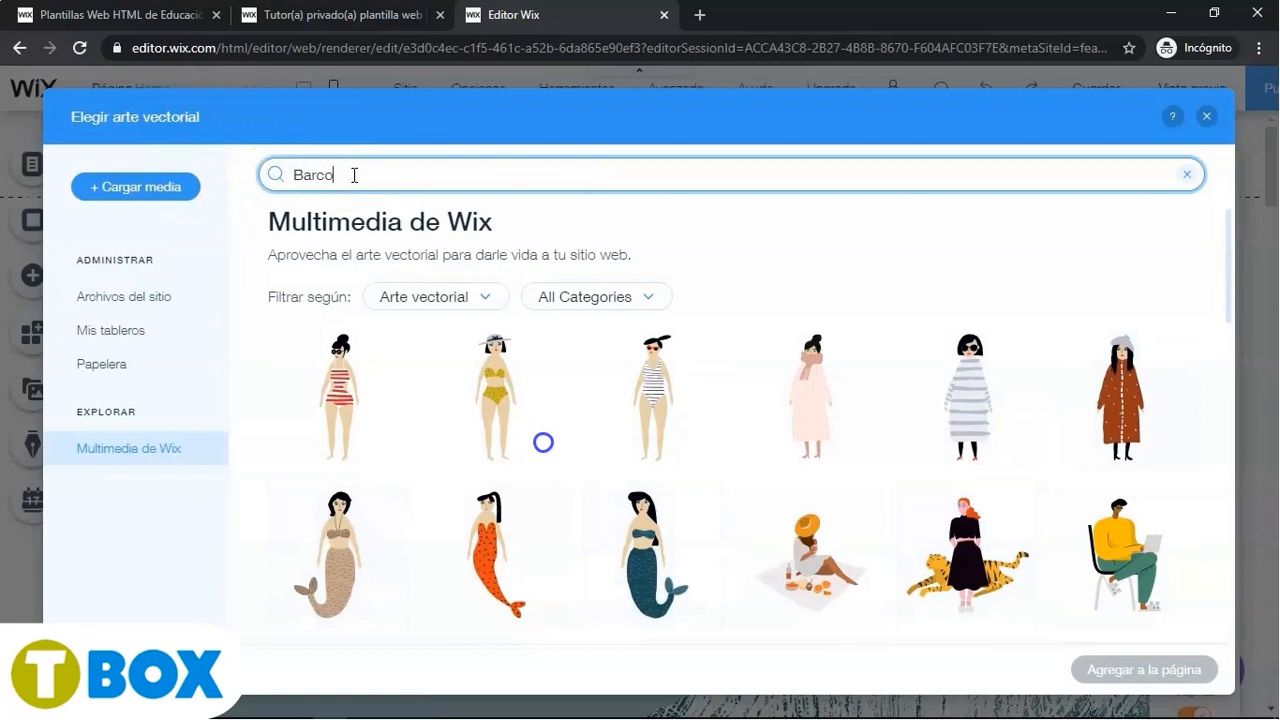
{"action": "key", "text": "Return"}
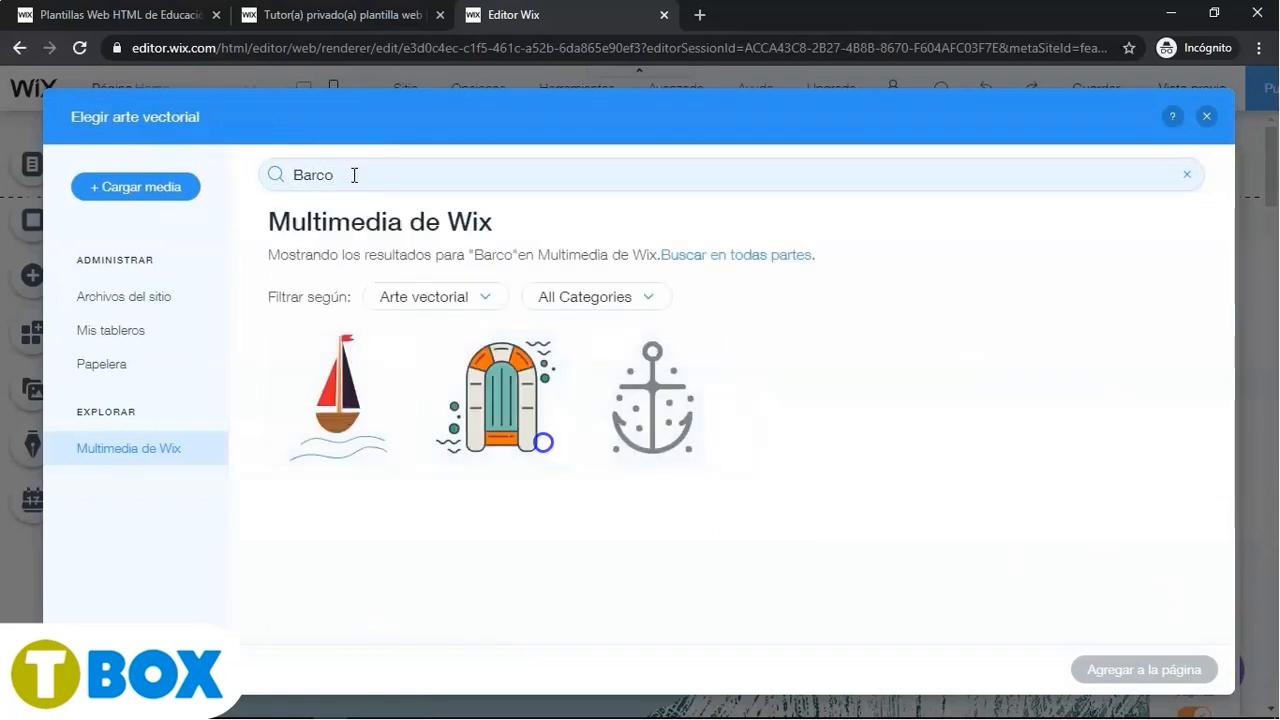
{"action": "left_click", "coordinate": [335, 395]}
{"action": "left_click", "coordinate": [1134, 668]}
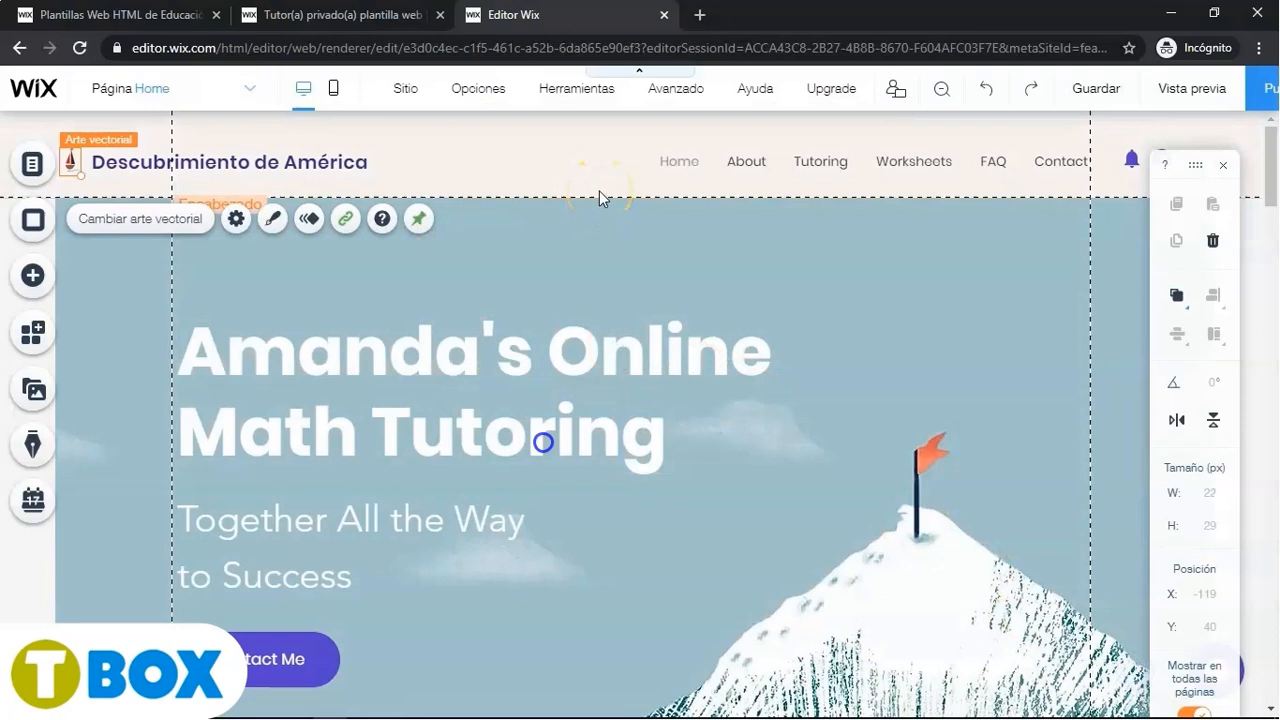
- Replace the main hero heading's text with the pasted title Descubrimiento de América
{"action": "left_click", "coordinate": [544, 363]}
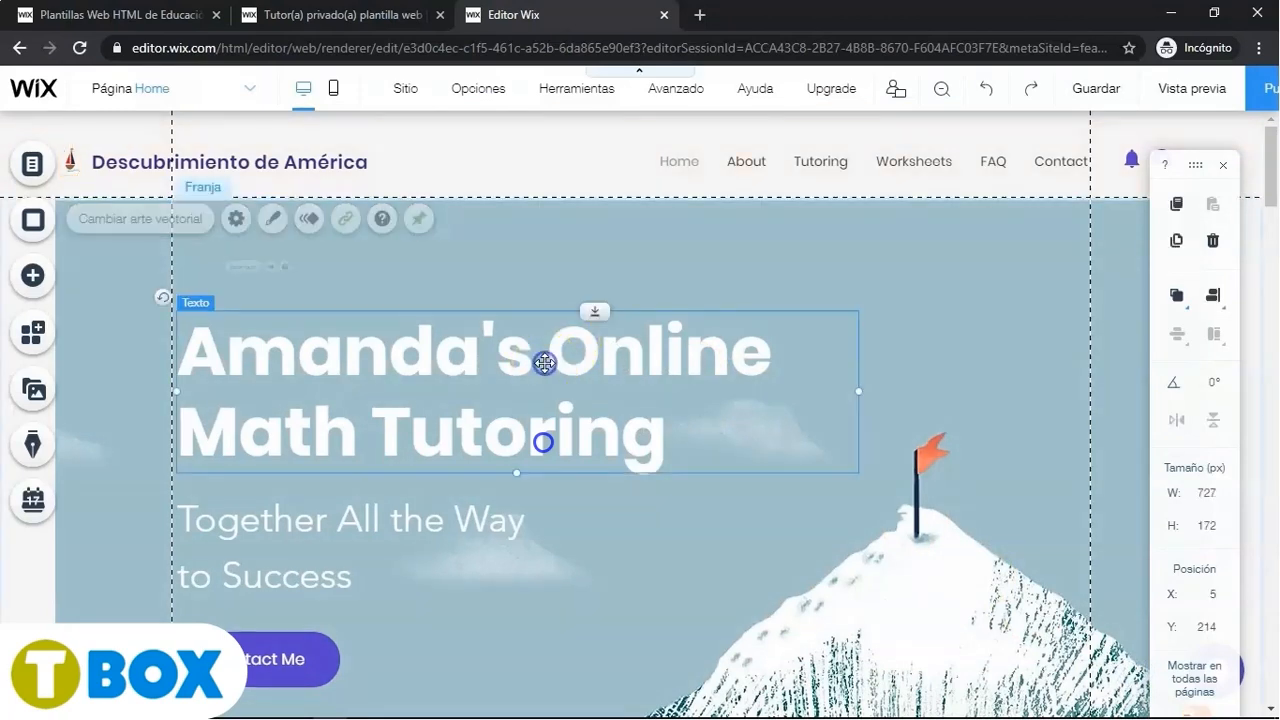
{"action": "left_click", "coordinate": [222, 267]}
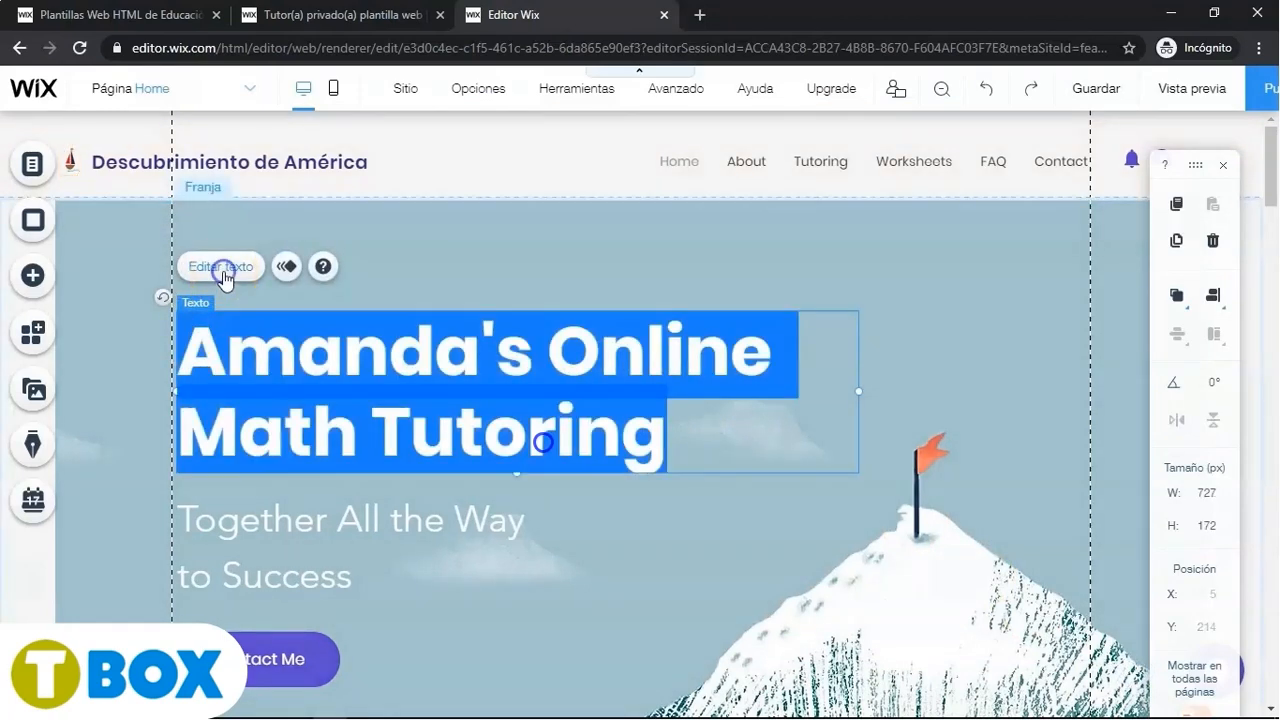
{"action": "key", "text": "ctrl+v"}
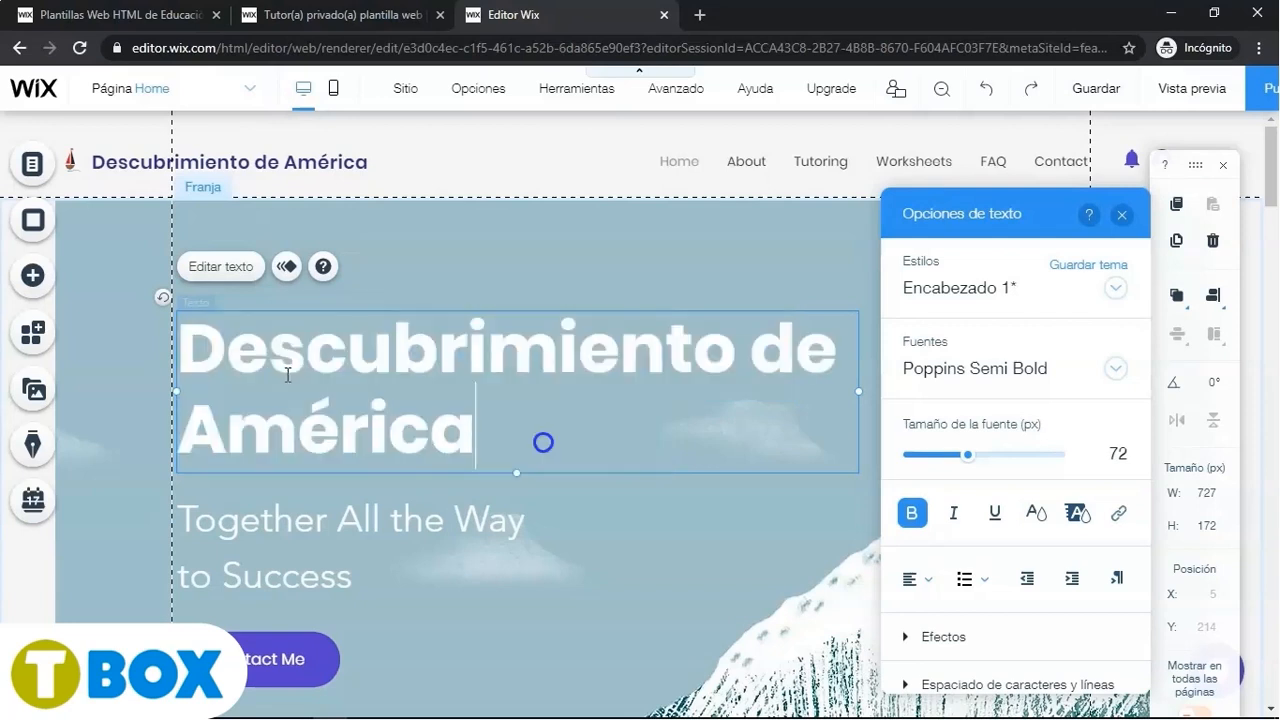
{"action": "left_click", "coordinate": [332, 377]}
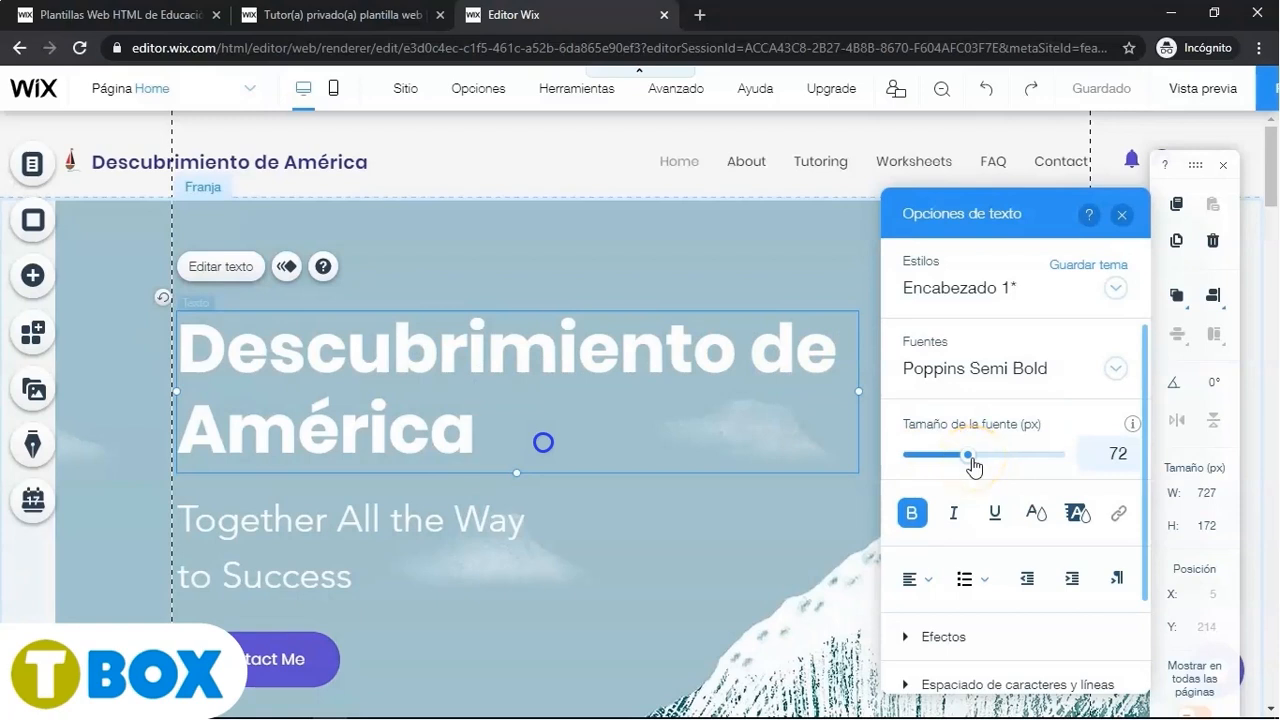
- Set the heading's font size to 80 and centre-align its text
{"action": "left_click", "coordinate": [1100, 455]}
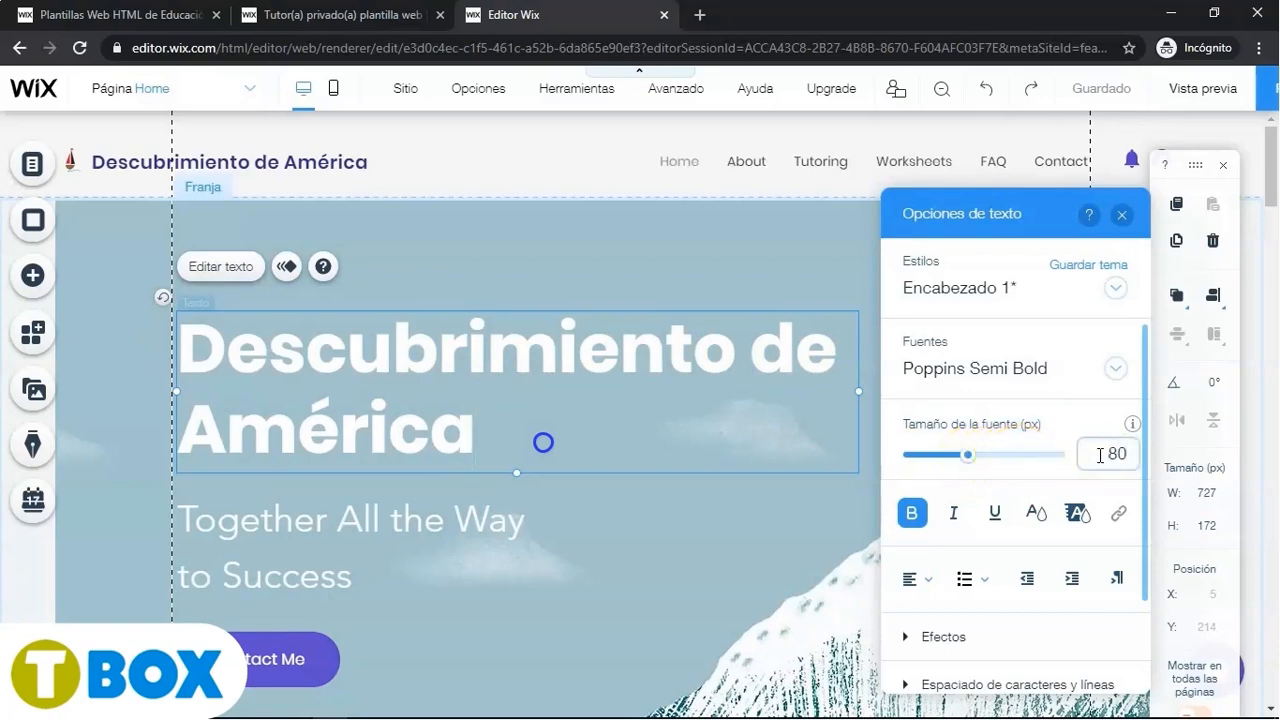
{"action": "key", "text": "Return"}
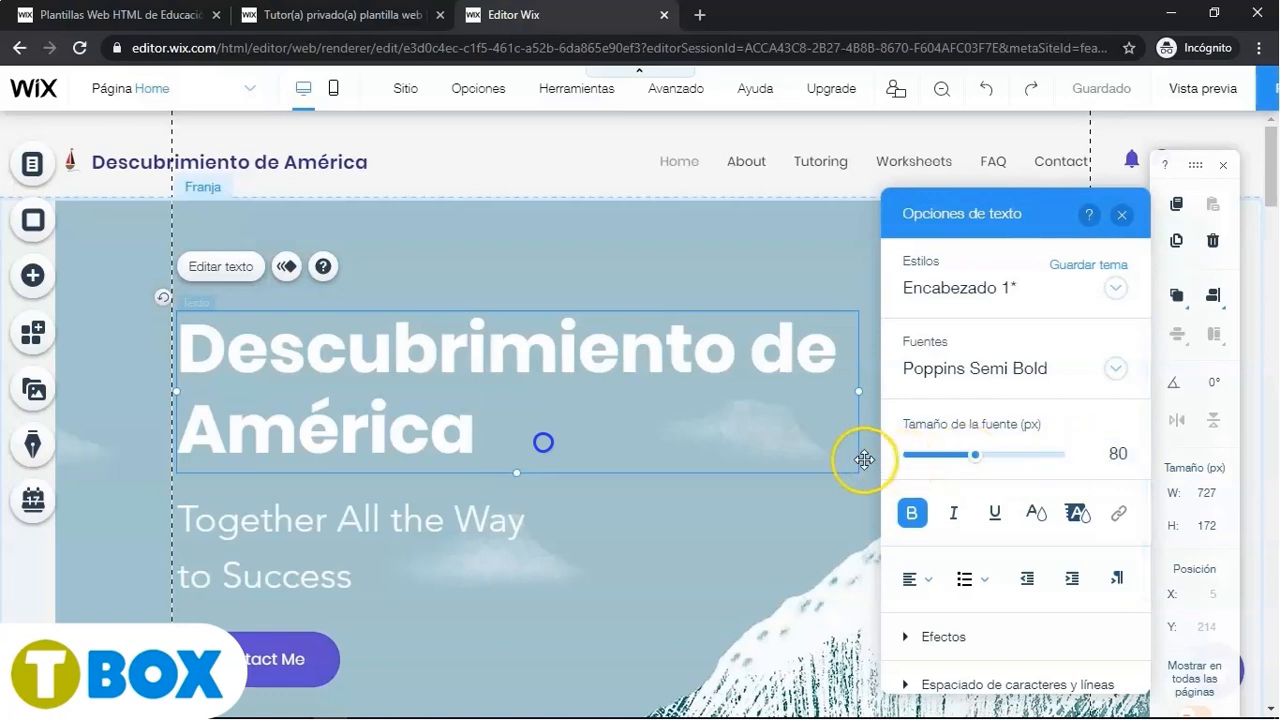
{"action": "left_click", "coordinate": [929, 586]}
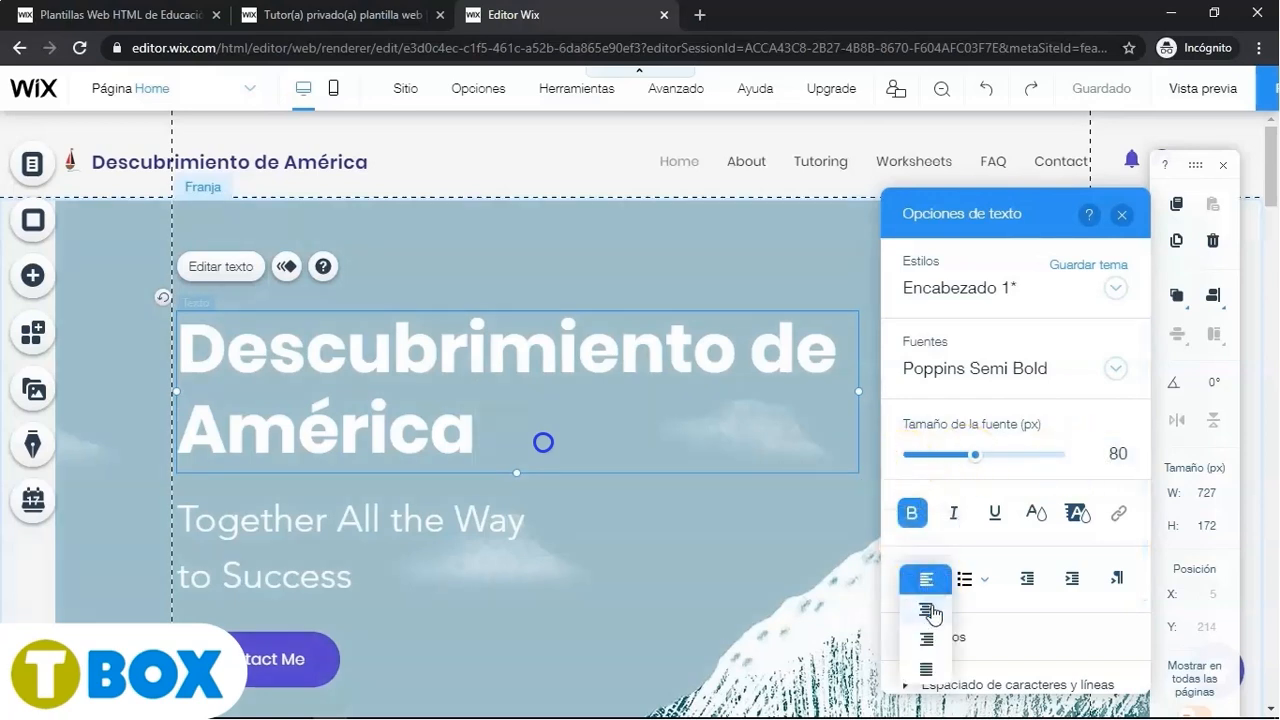
{"action": "left_click", "coordinate": [929, 611]}
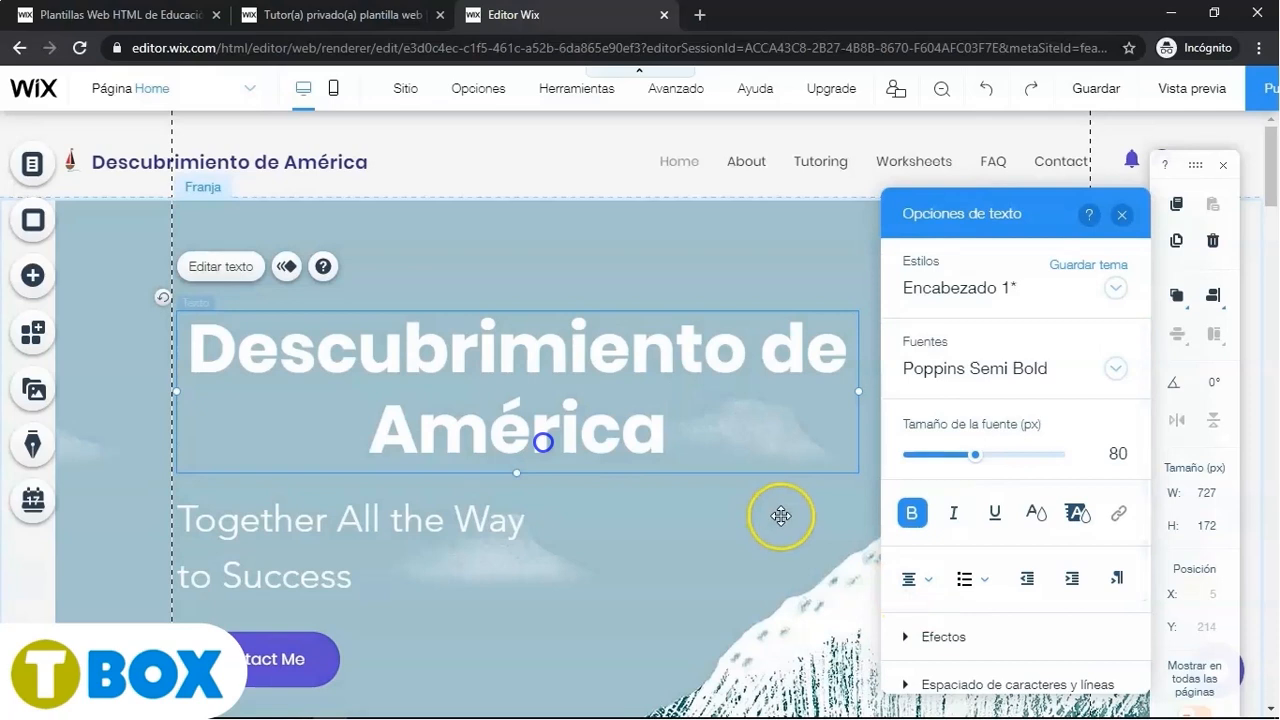
- Select the whole heading and change its font to Questrial
{"action": "left_click", "coordinate": [1118, 369]}
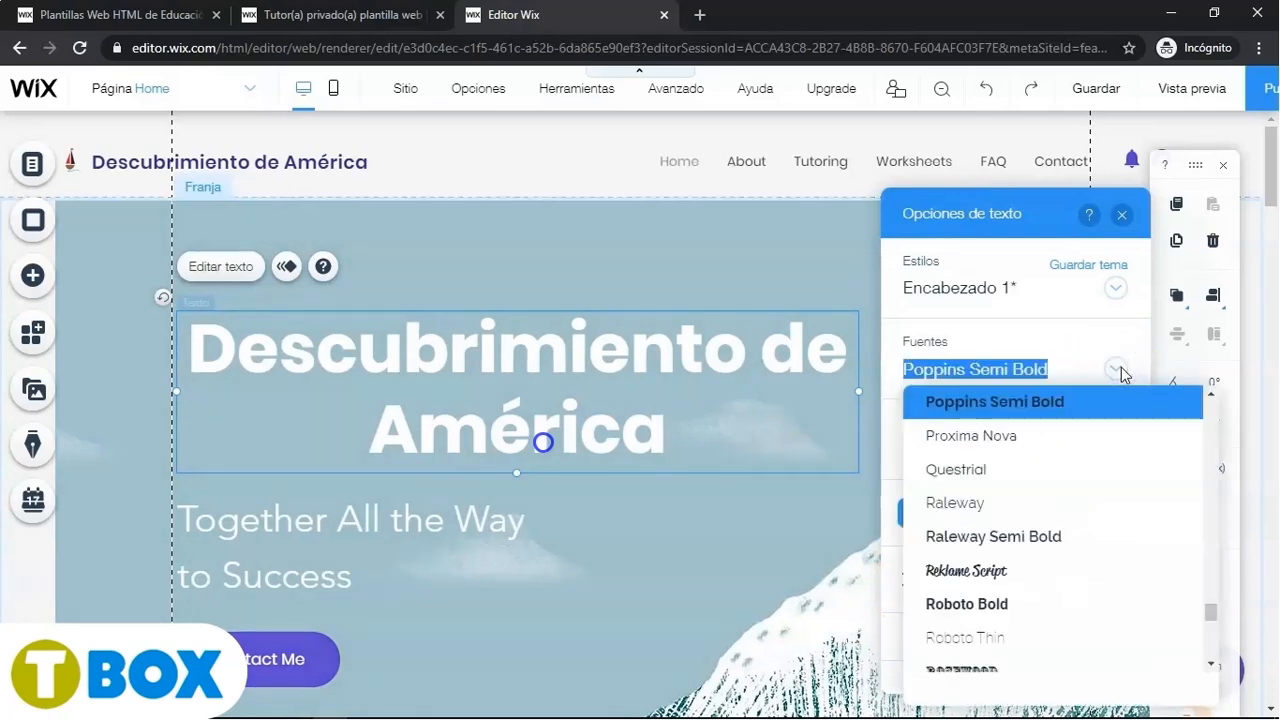
{"action": "left_click", "coordinate": [966, 467]}
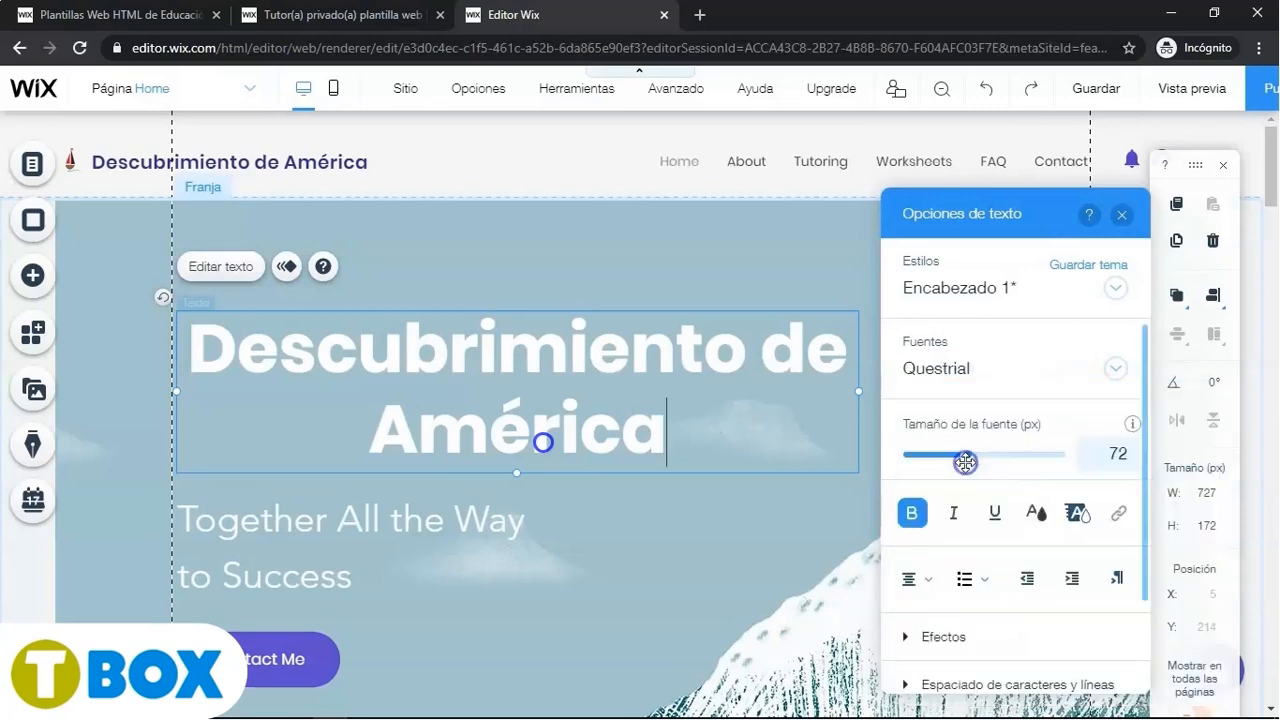
{"action": "left_click_drag", "start_coordinate": [674, 443], "coordinate": [210, 349]}
{"action": "left_click", "coordinate": [1113, 370]}
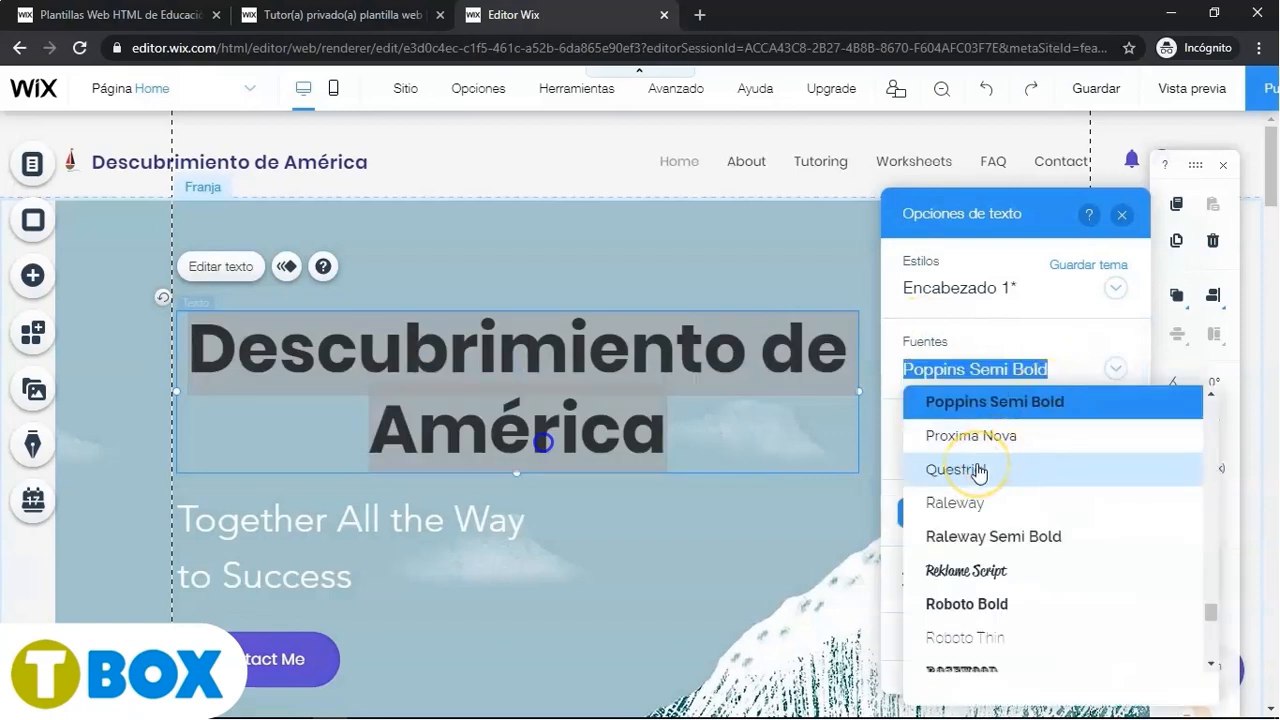
{"action": "left_click", "coordinate": [978, 472]}
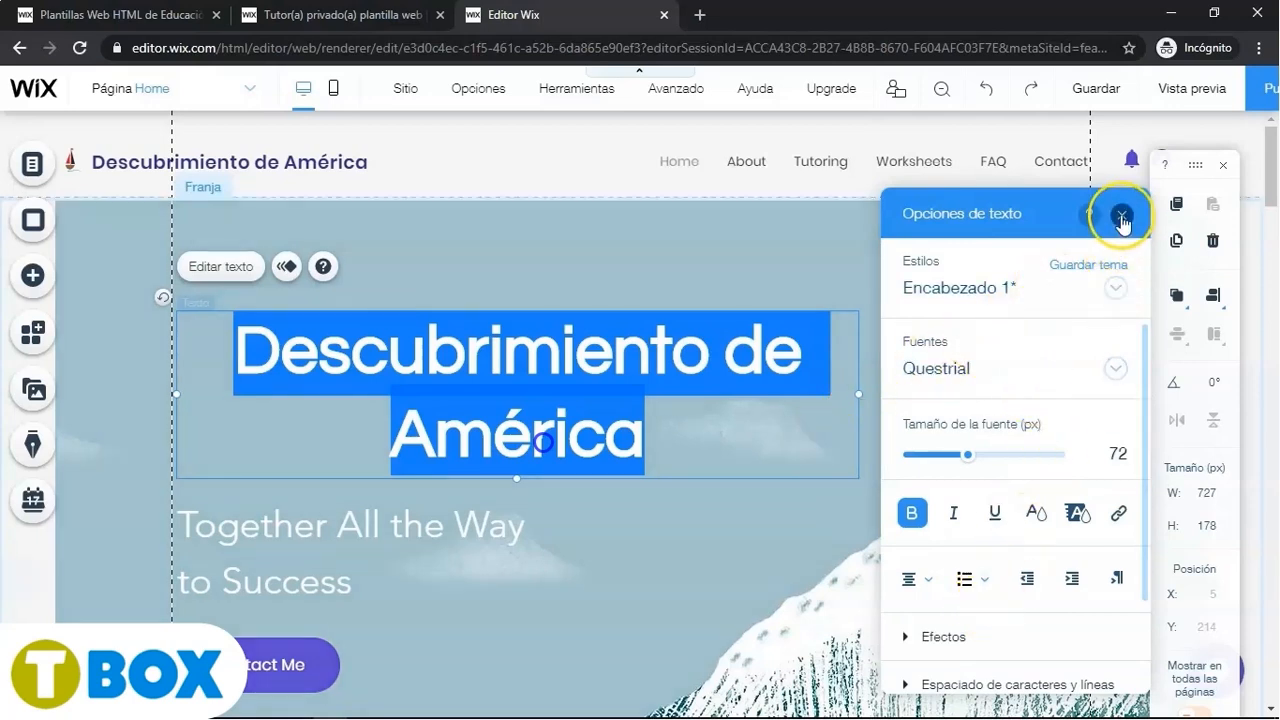
- Close the text options and widen the heading's text box so the title fits on one line
{"action": "left_click", "coordinate": [1121, 215]}
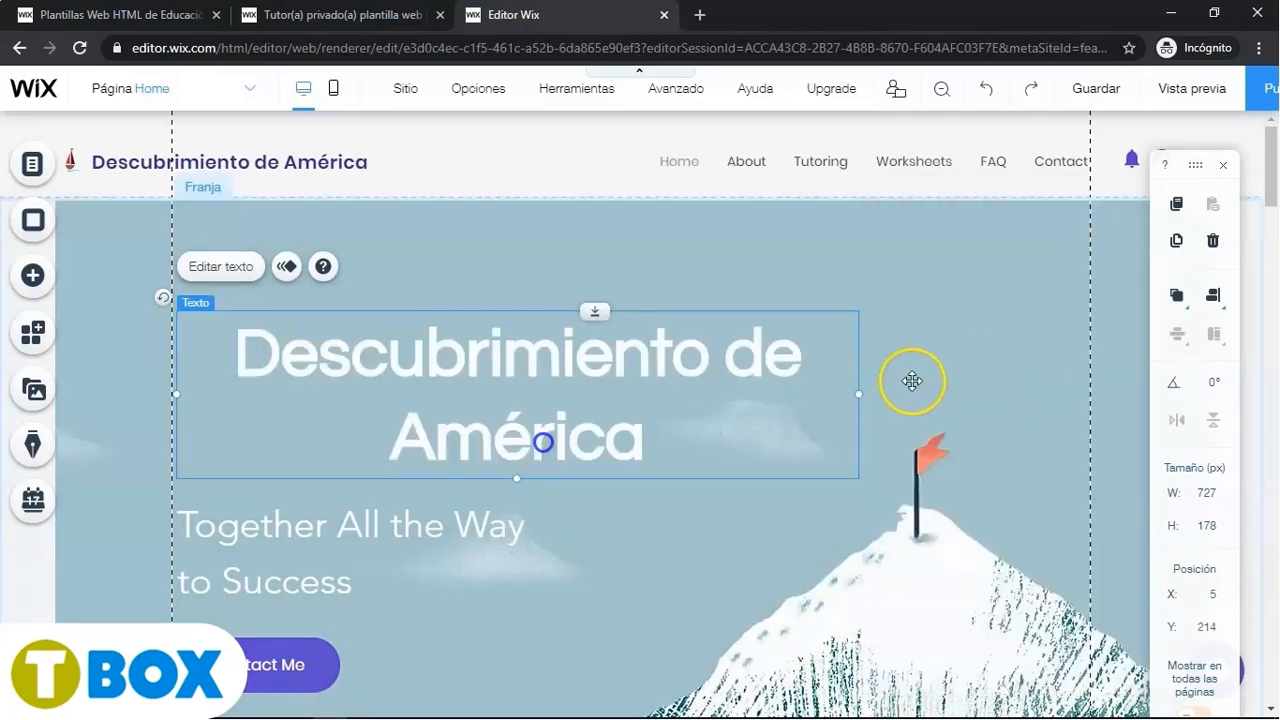
{"action": "left_click_drag", "start_coordinate": [861, 394], "coordinate": [1090, 387]}
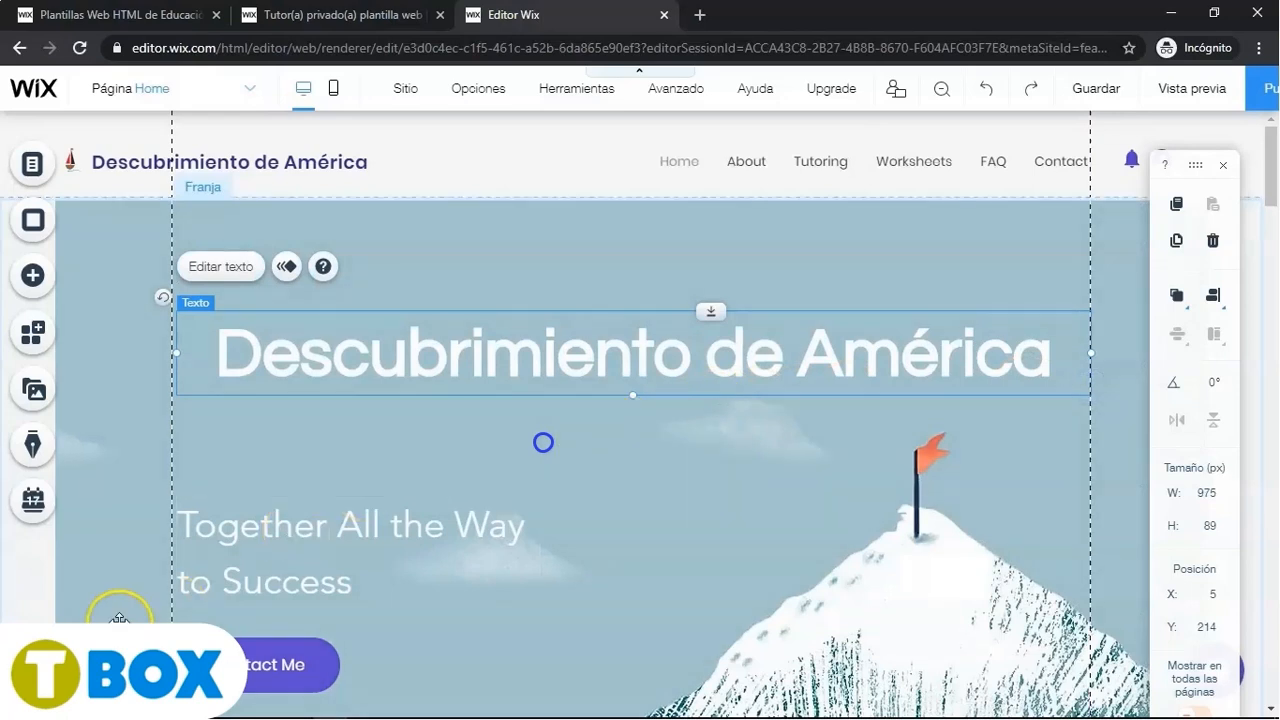
- Delete the Together All the Way to Success subtitle and the Contact Me button from the hero strip
{"action": "left_click", "coordinate": [314, 542]}
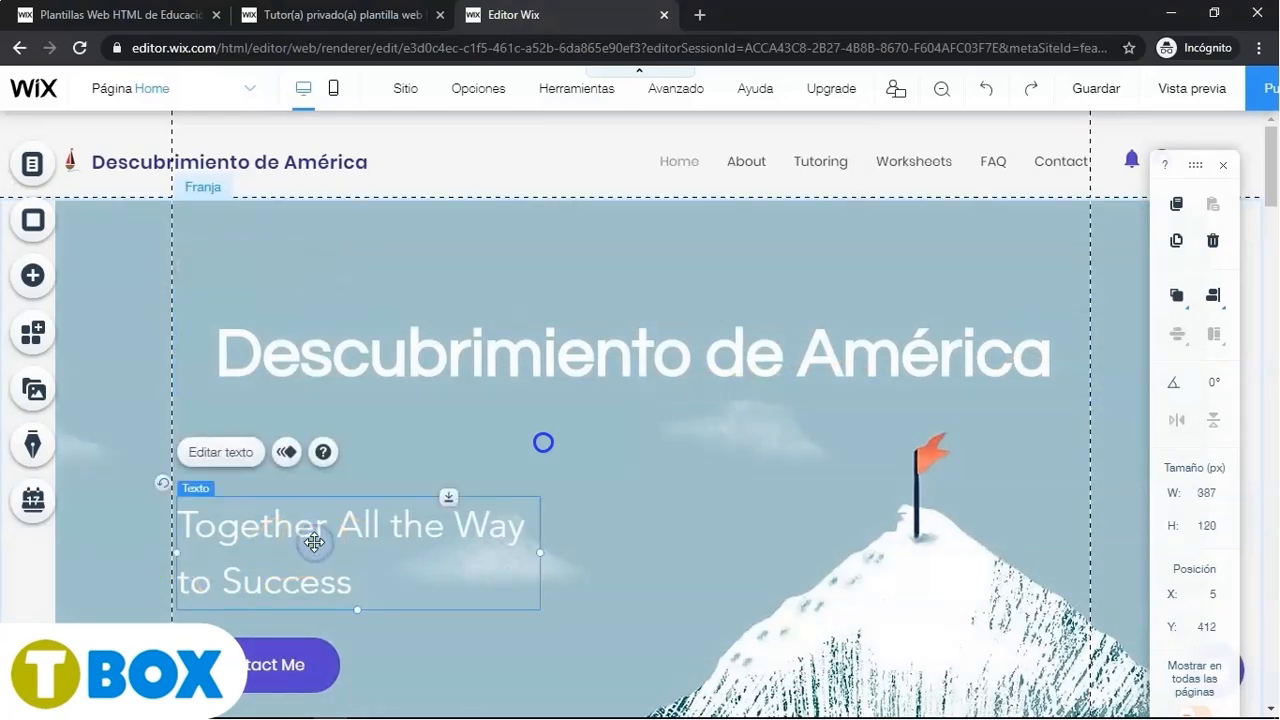
{"action": "left_click", "coordinate": [1216, 246]}
{"action": "left_click", "coordinate": [300, 669]}
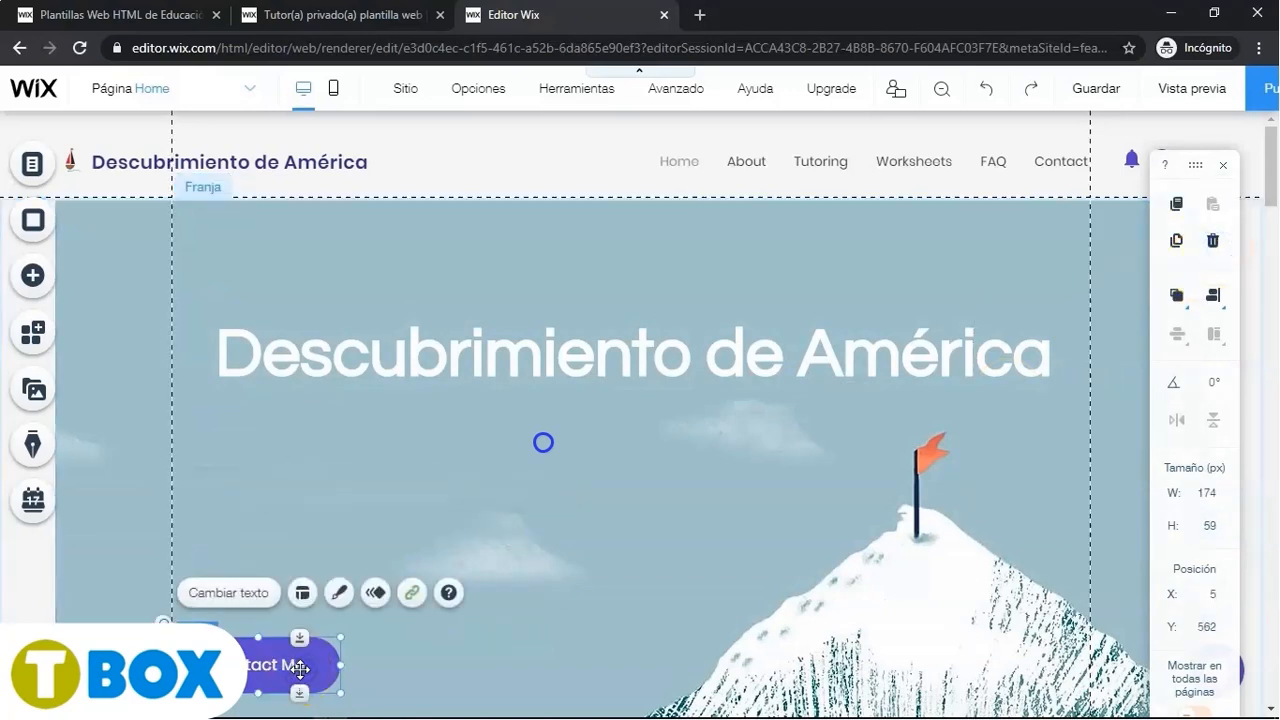
{"action": "key", "text": "Delete"}
{"action": "left_click", "coordinate": [571, 497]}
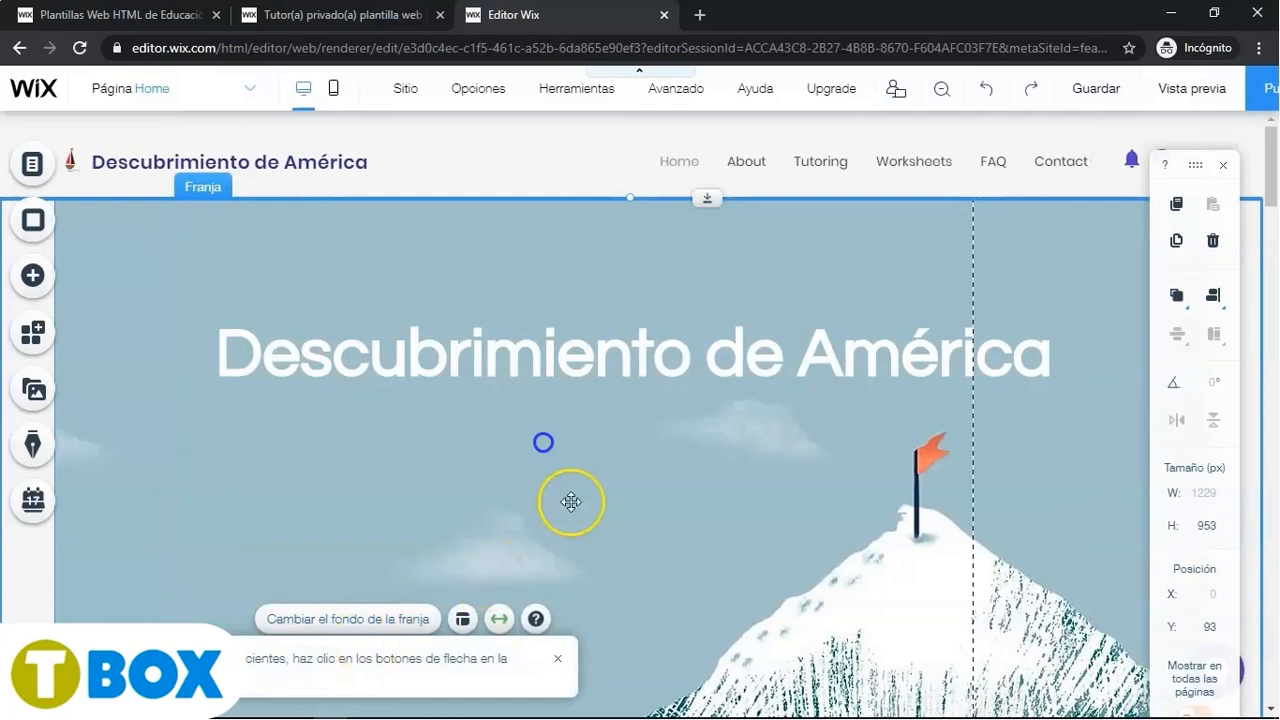
{"action": "left_click", "coordinate": [637, 487]}
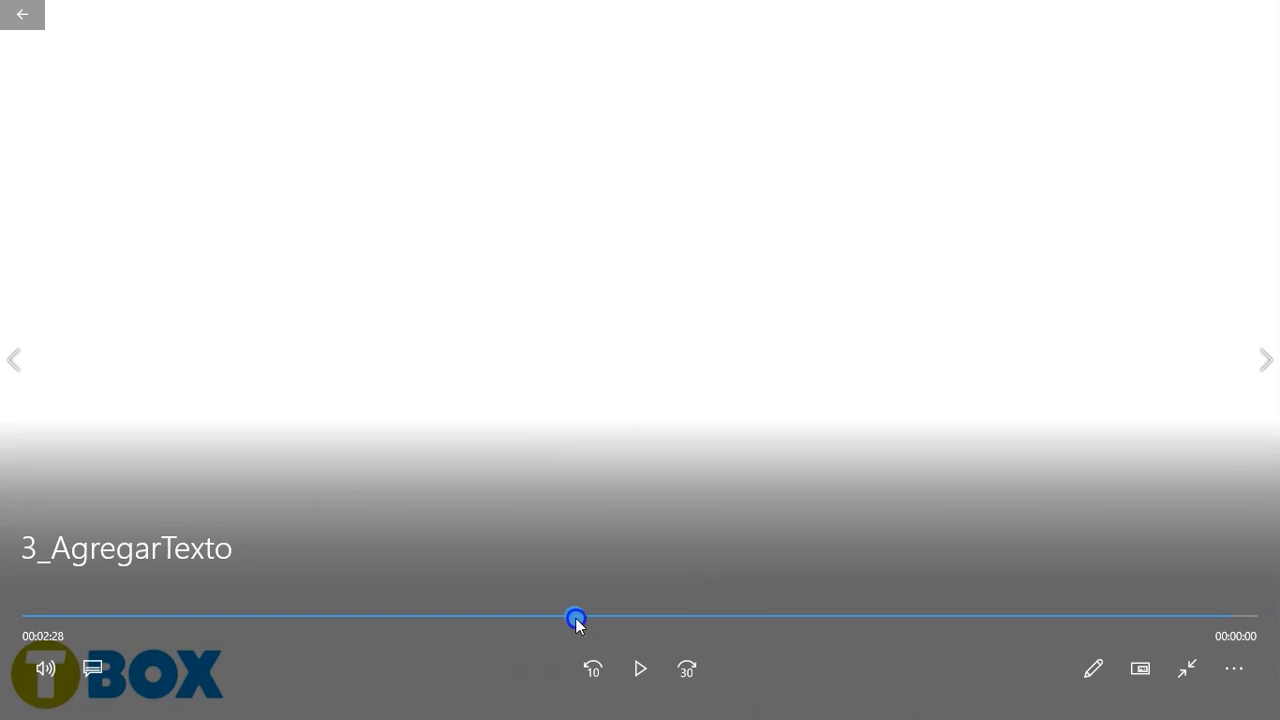
{"action": "left_click", "coordinate": [576, 619]}
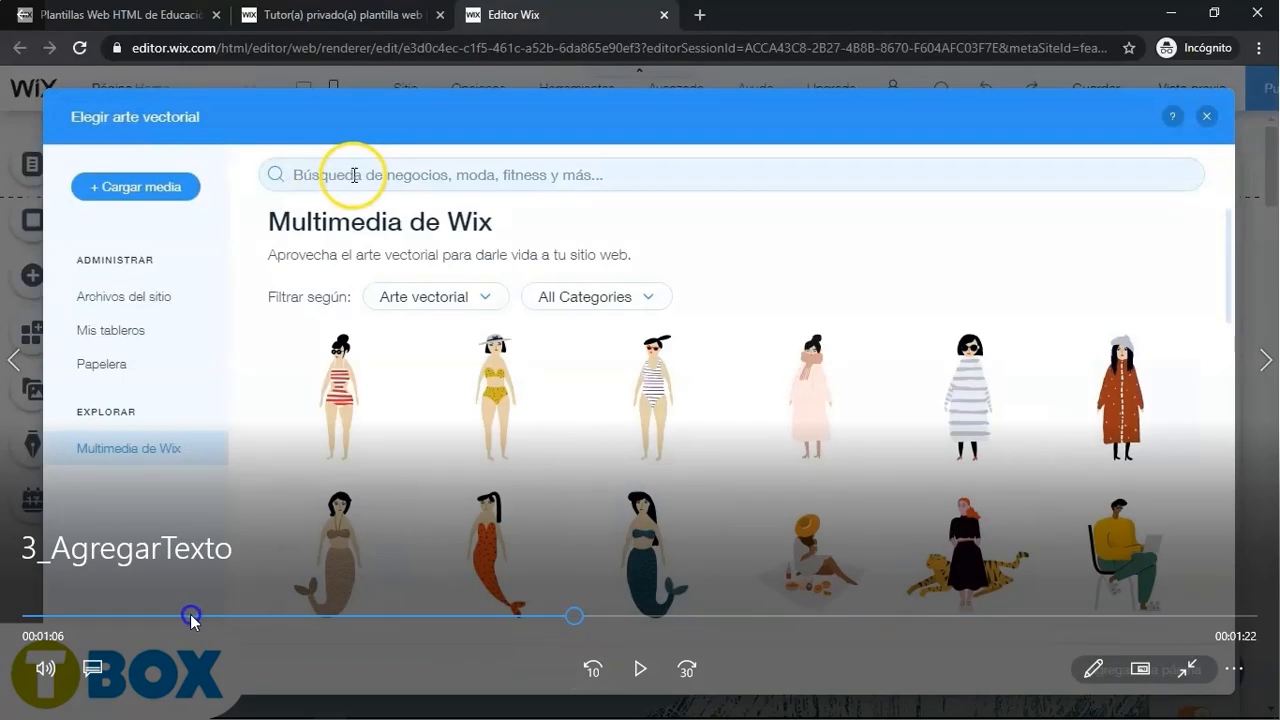
{"action": "left_click", "coordinate": [129, 620]}
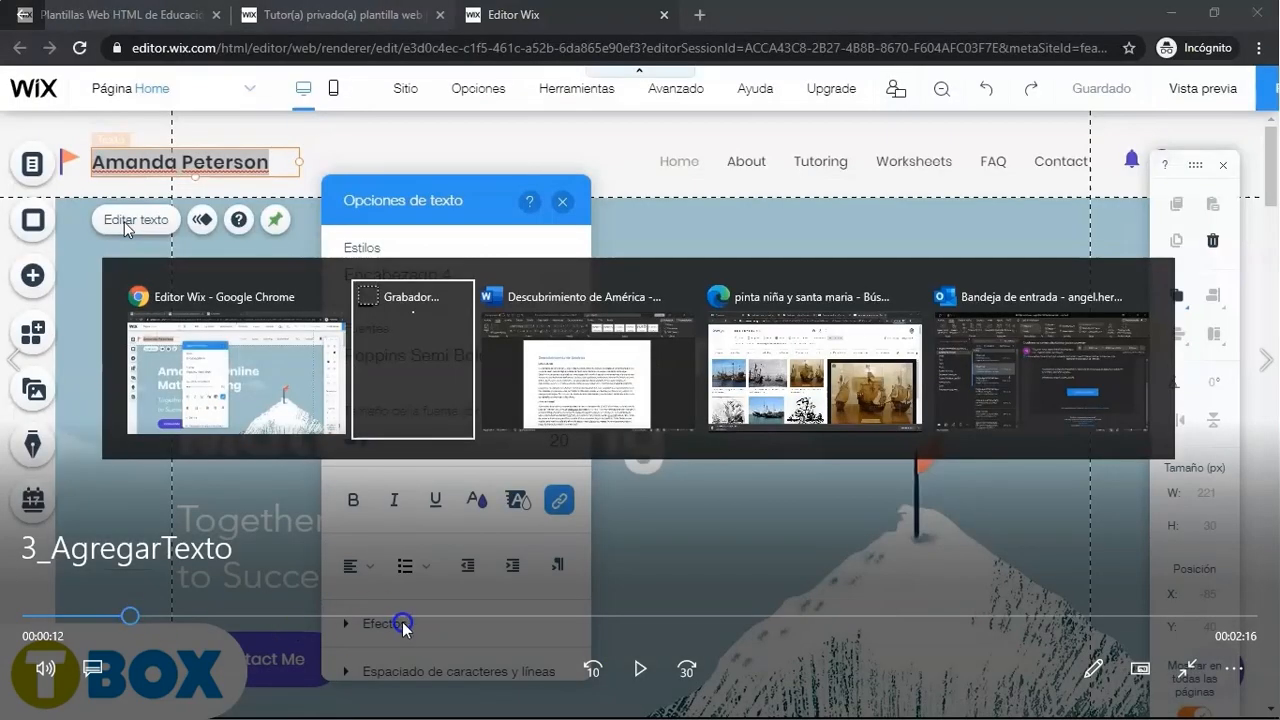
{"action": "left_click_drag", "start_coordinate": [135, 620], "coordinate": [215, 622]}
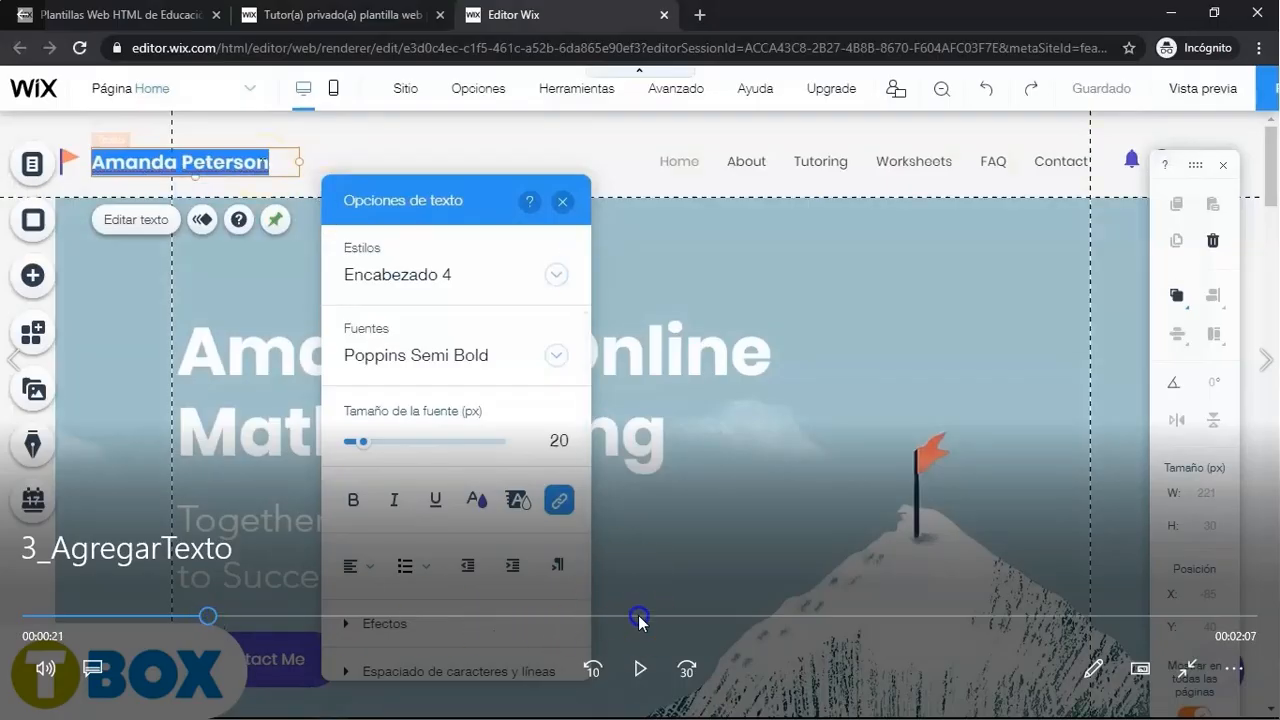
{"action": "left_click", "coordinate": [640, 675]}
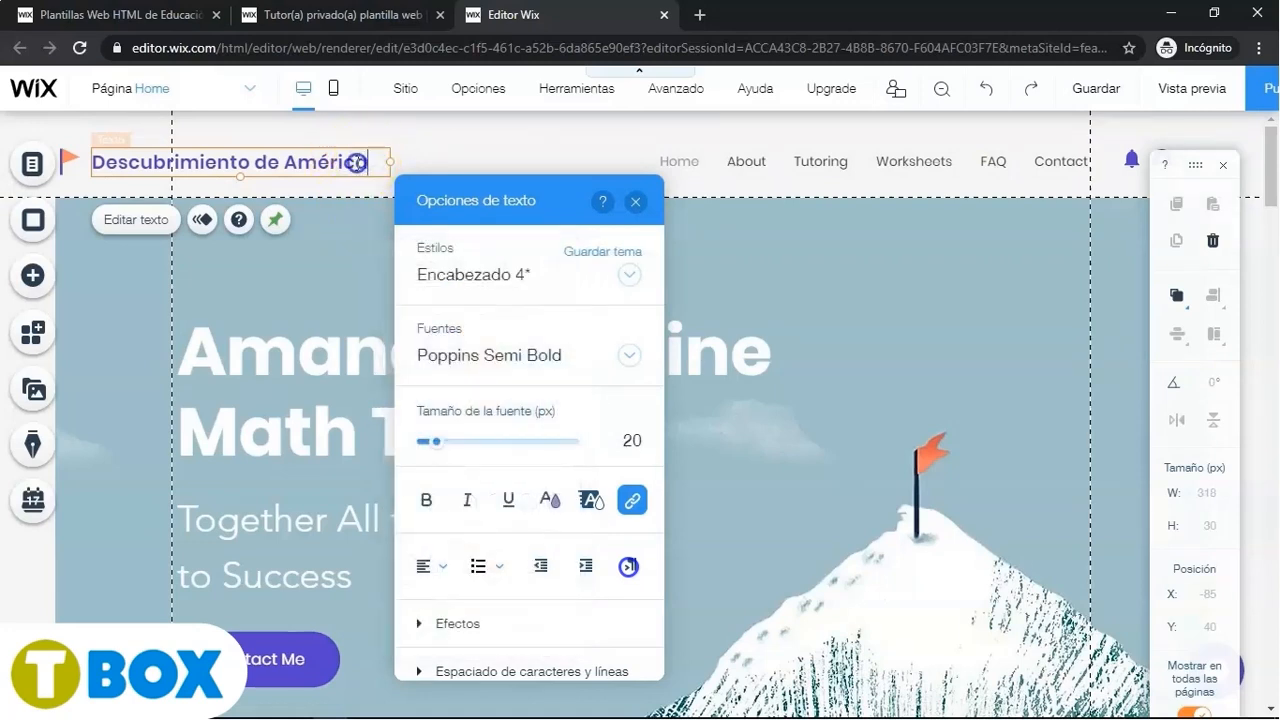
- Select the header site name and colour it dark purple #392585, then close the colour picker and text options
{"action": "left_click_drag", "start_coordinate": [356, 162], "coordinate": [143, 163]}
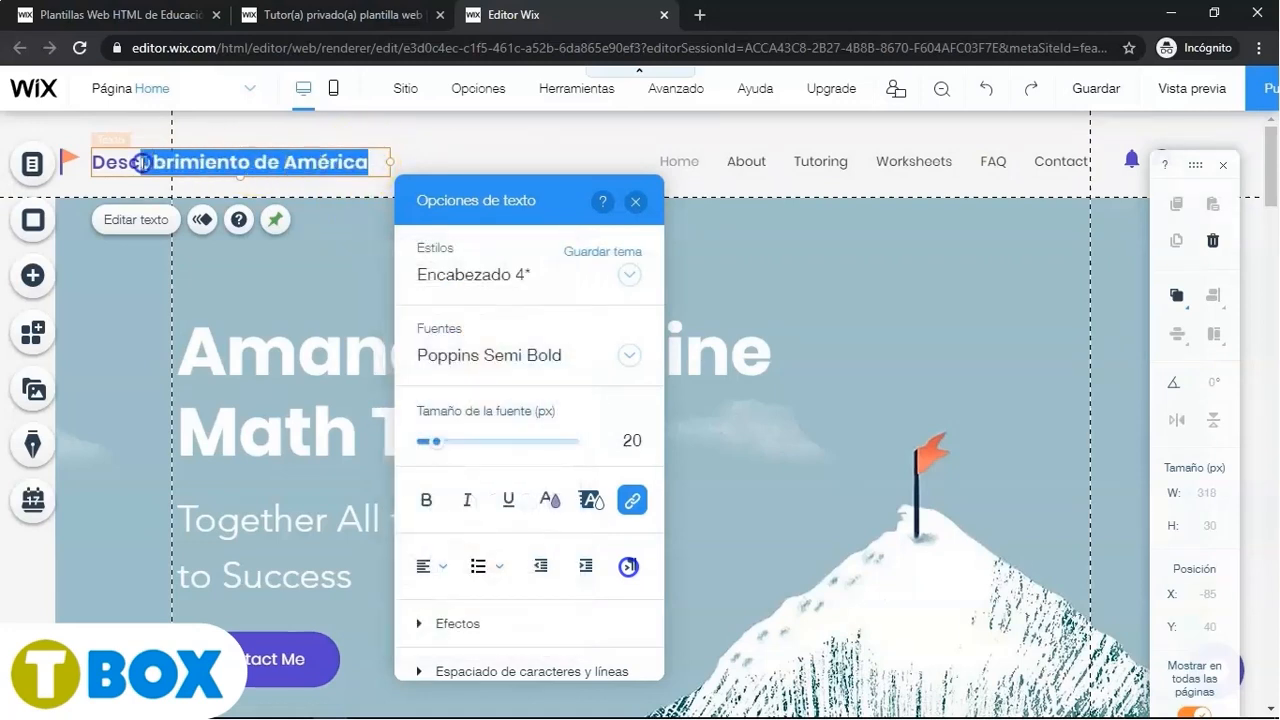
{"action": "left_click", "coordinate": [550, 500]}
{"action": "left_click", "coordinate": [496, 504]}
{"action": "left_click", "coordinate": [439, 389]}
{"action": "left_click", "coordinate": [435, 362]}
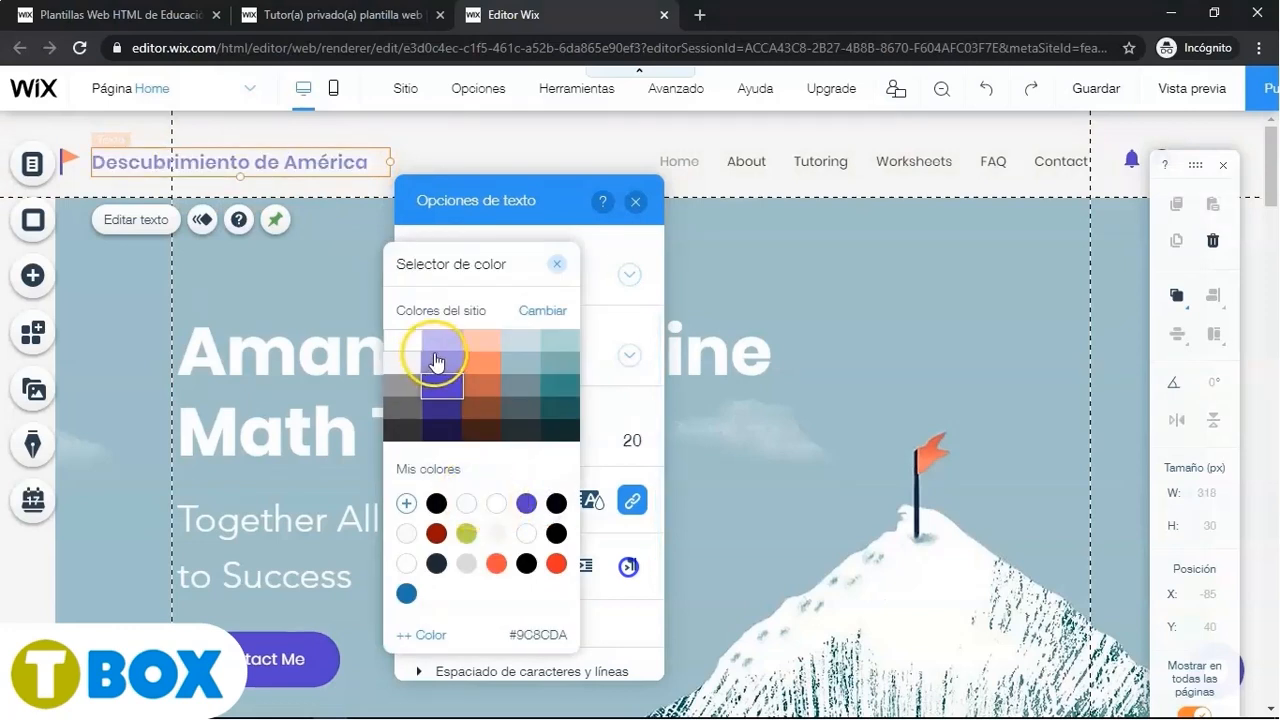
{"action": "left_click", "coordinate": [441, 412]}
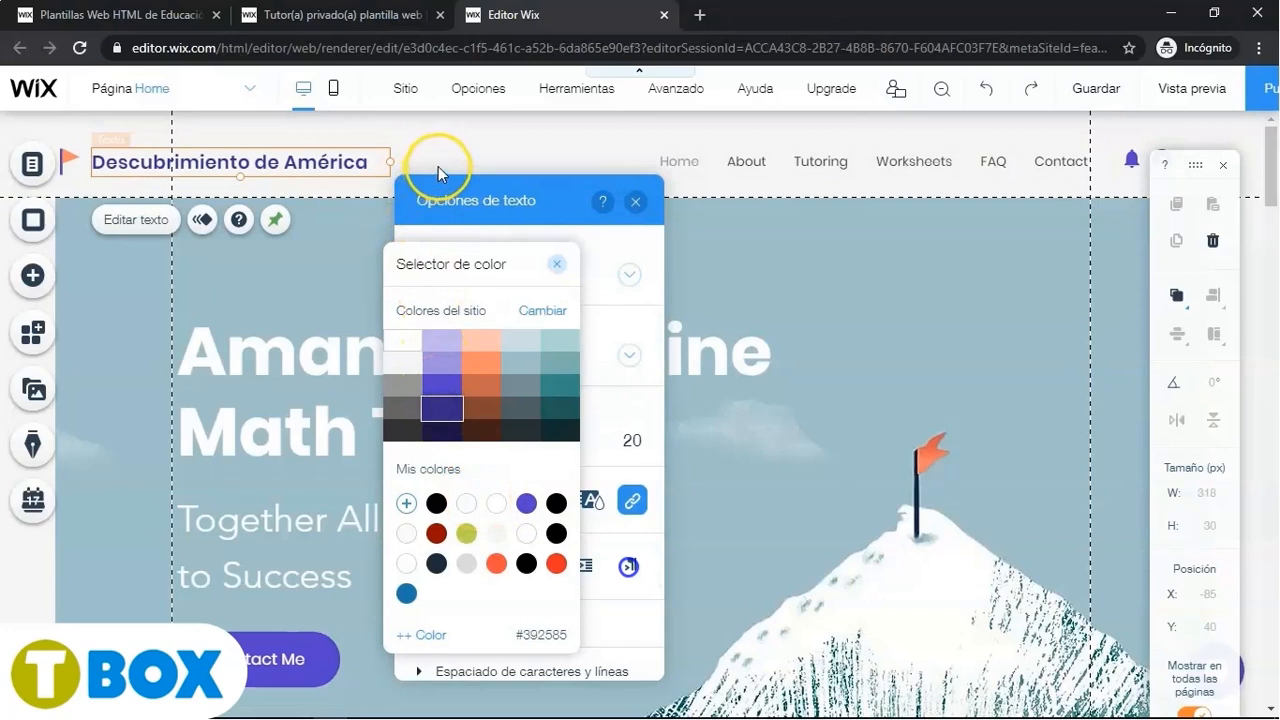
{"action": "left_click", "coordinate": [556, 265]}
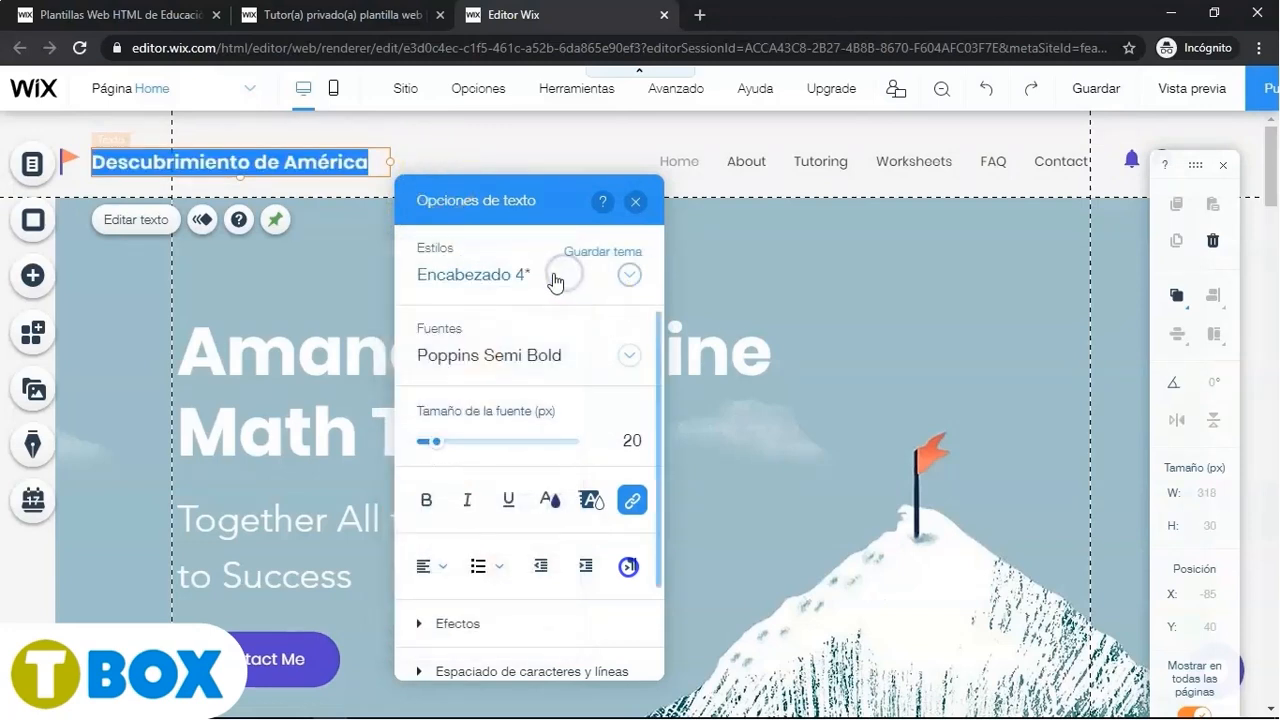
{"action": "left_click", "coordinate": [636, 202]}
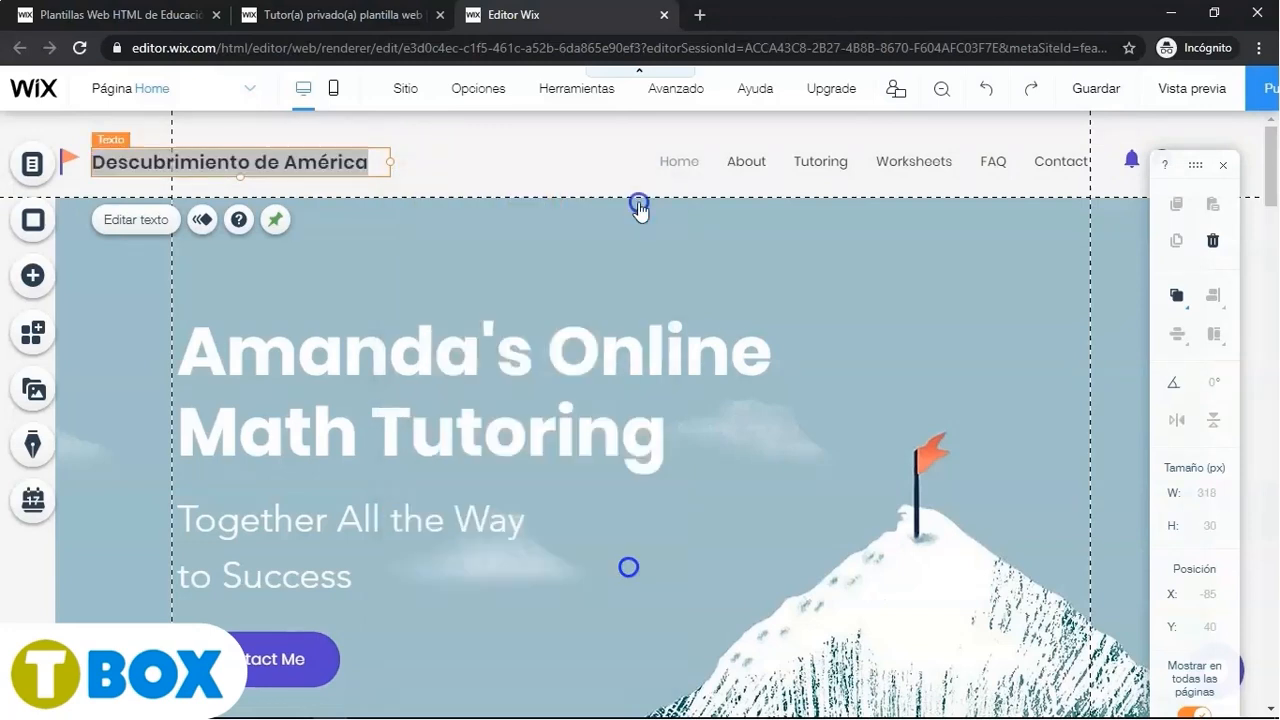
- Swap the header's flag vector art for the Barco sailboat found by searching Wix media
{"action": "left_click", "coordinate": [70, 162]}
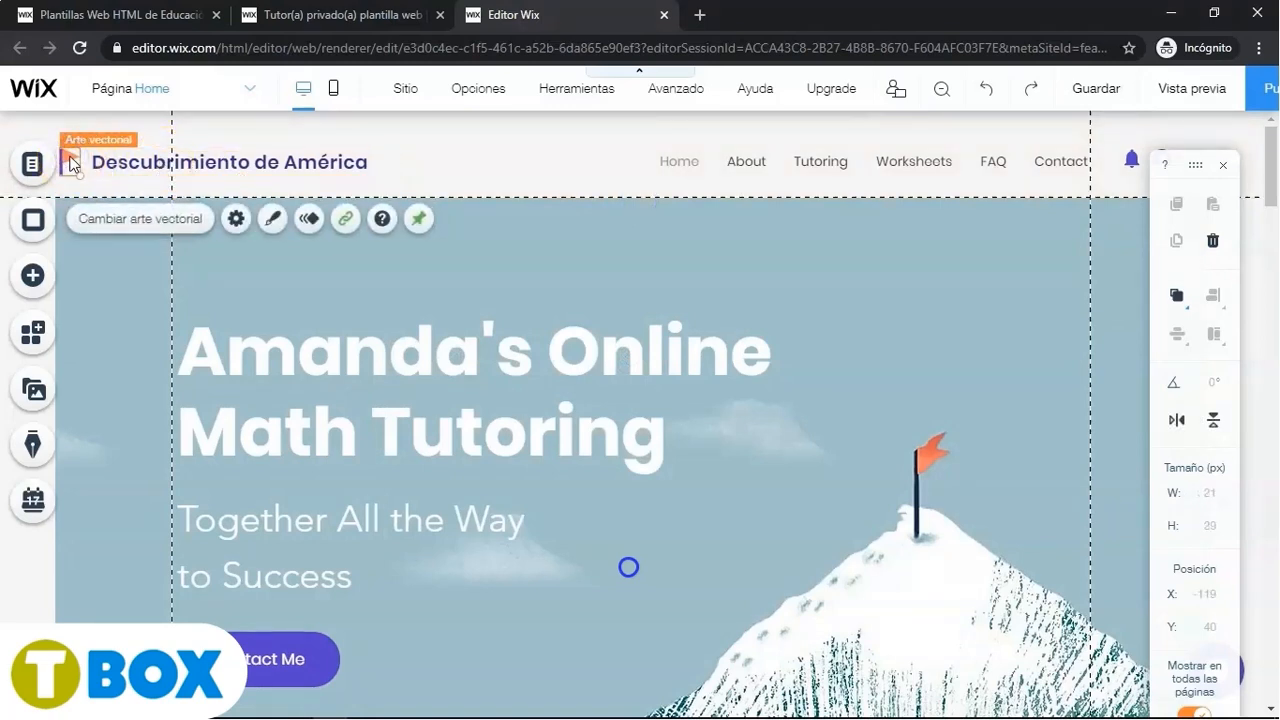
{"action": "left_click", "coordinate": [118, 218]}
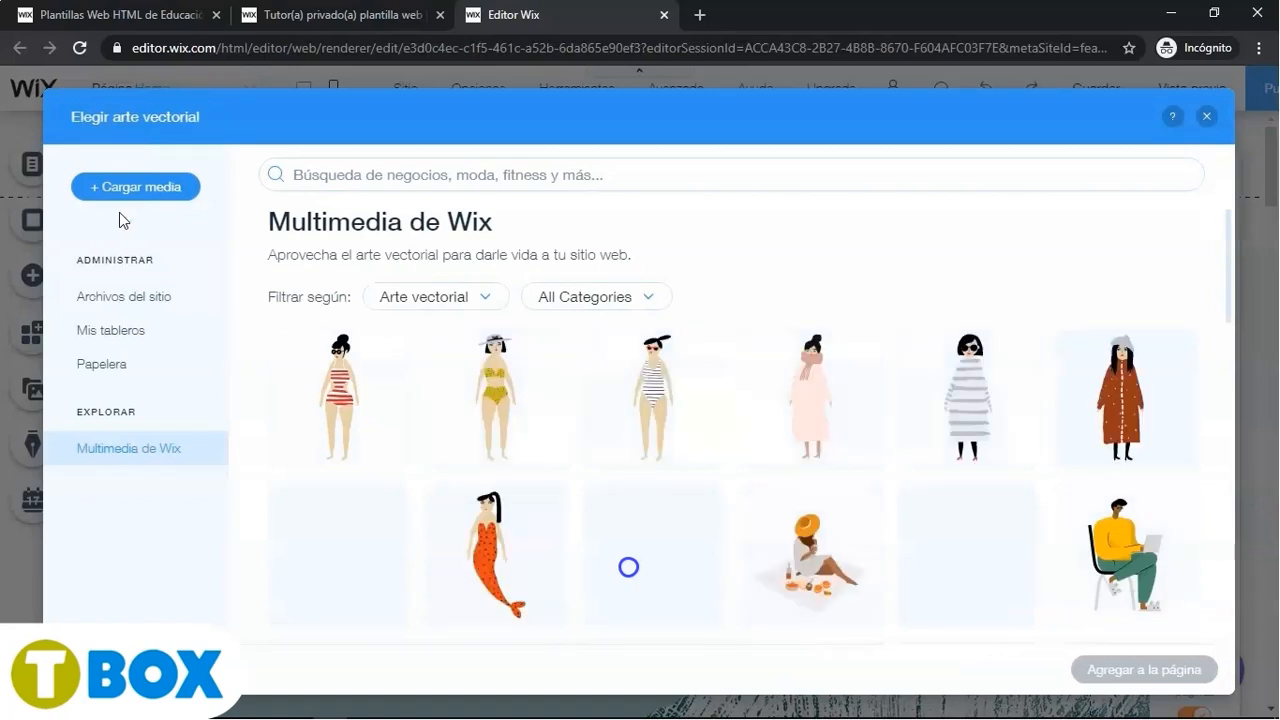
{"action": "left_click", "coordinate": [353, 175]}
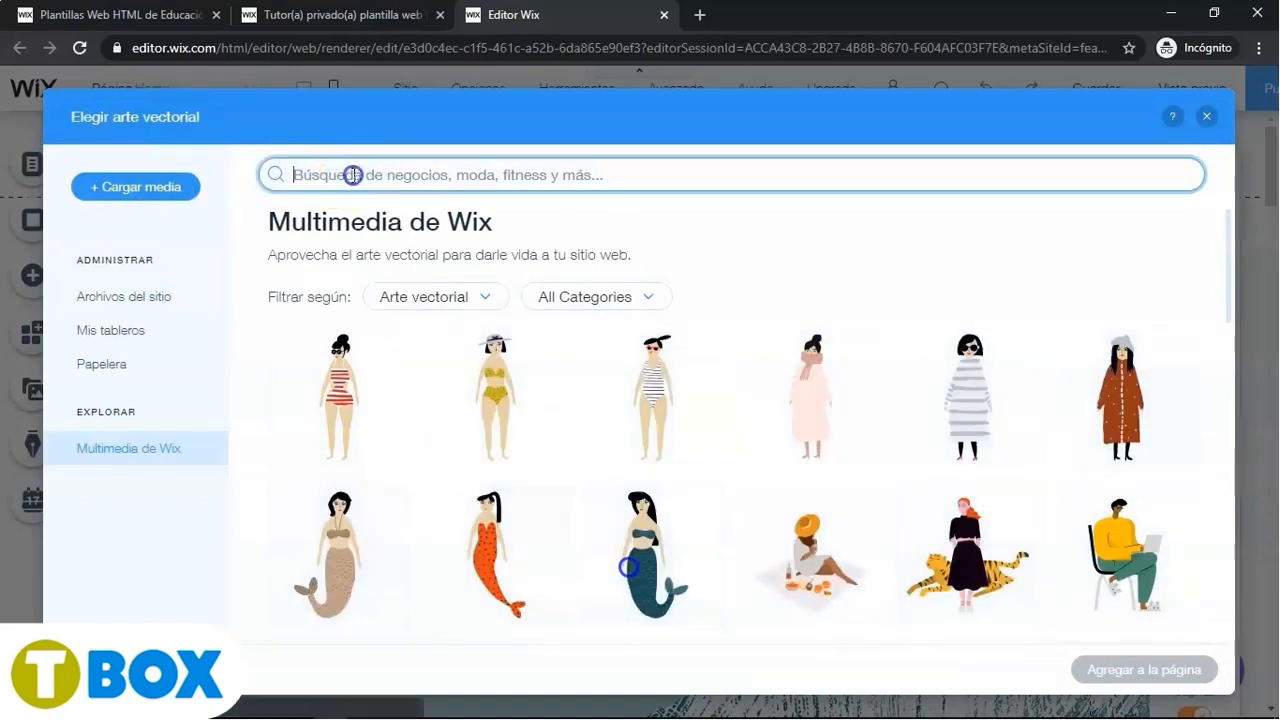
{"action": "type", "text": "Barco"}
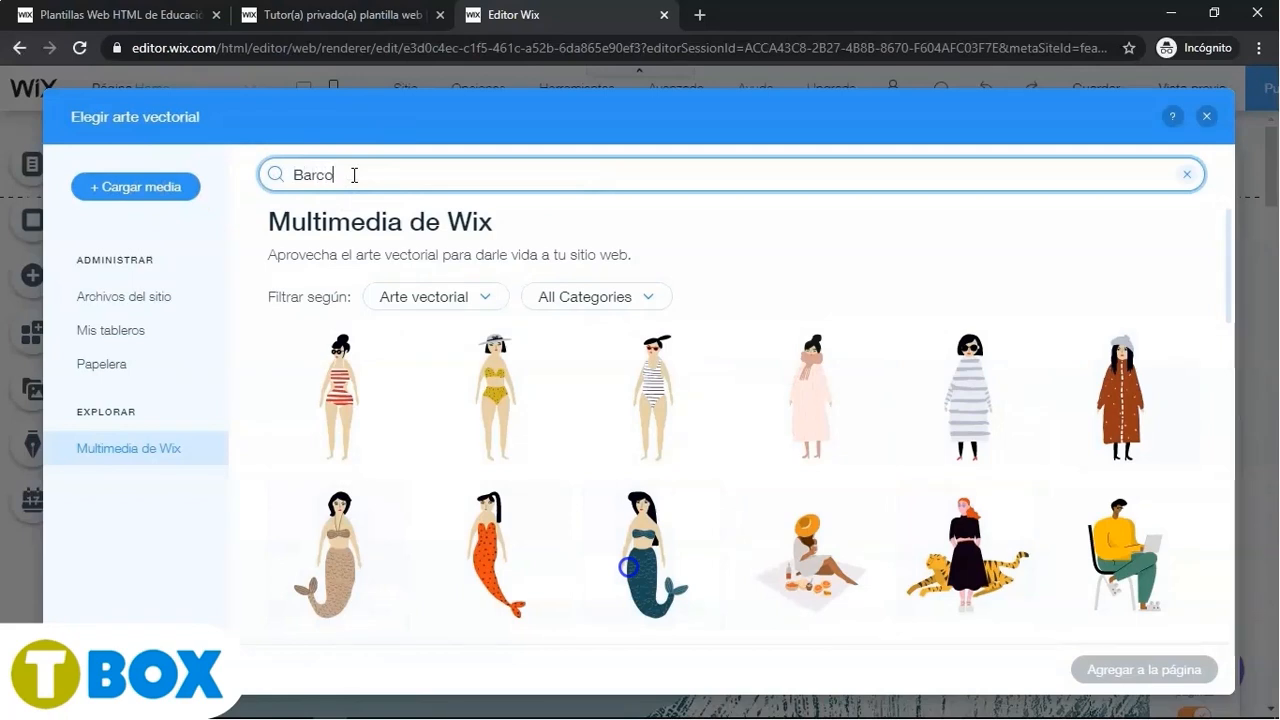
{"action": "key", "text": "Return"}
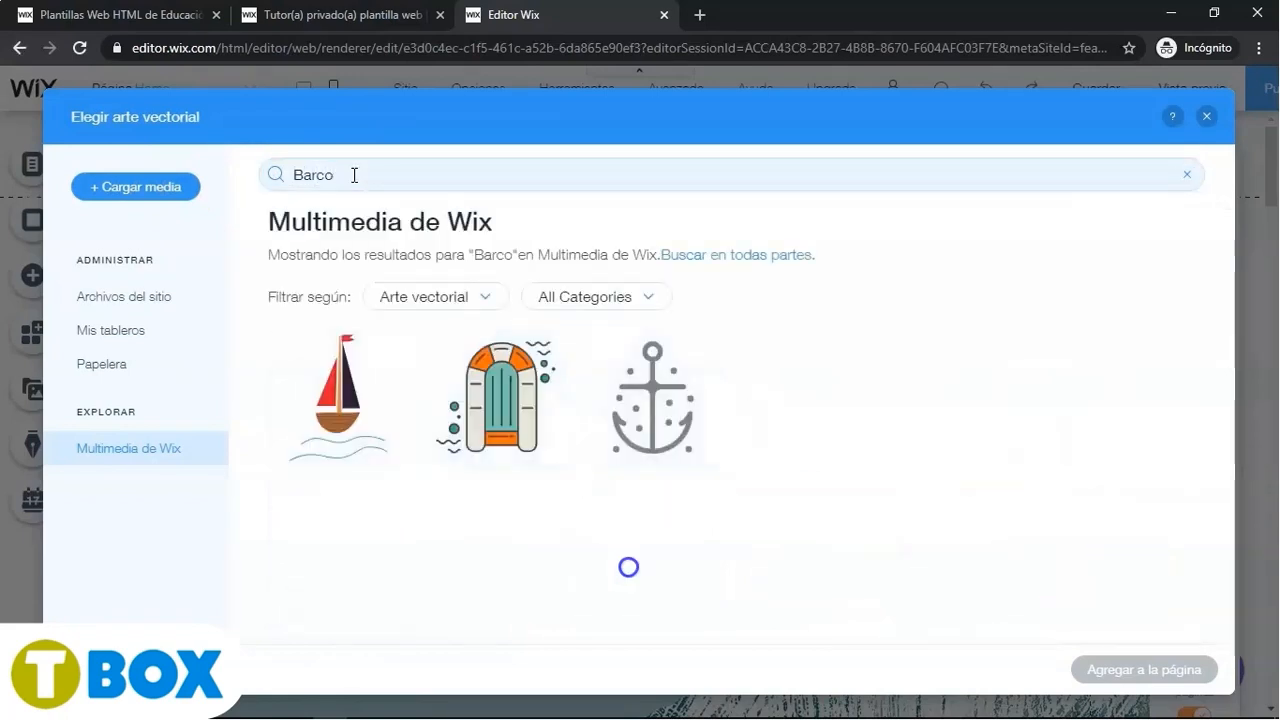
{"action": "left_click", "coordinate": [338, 385]}
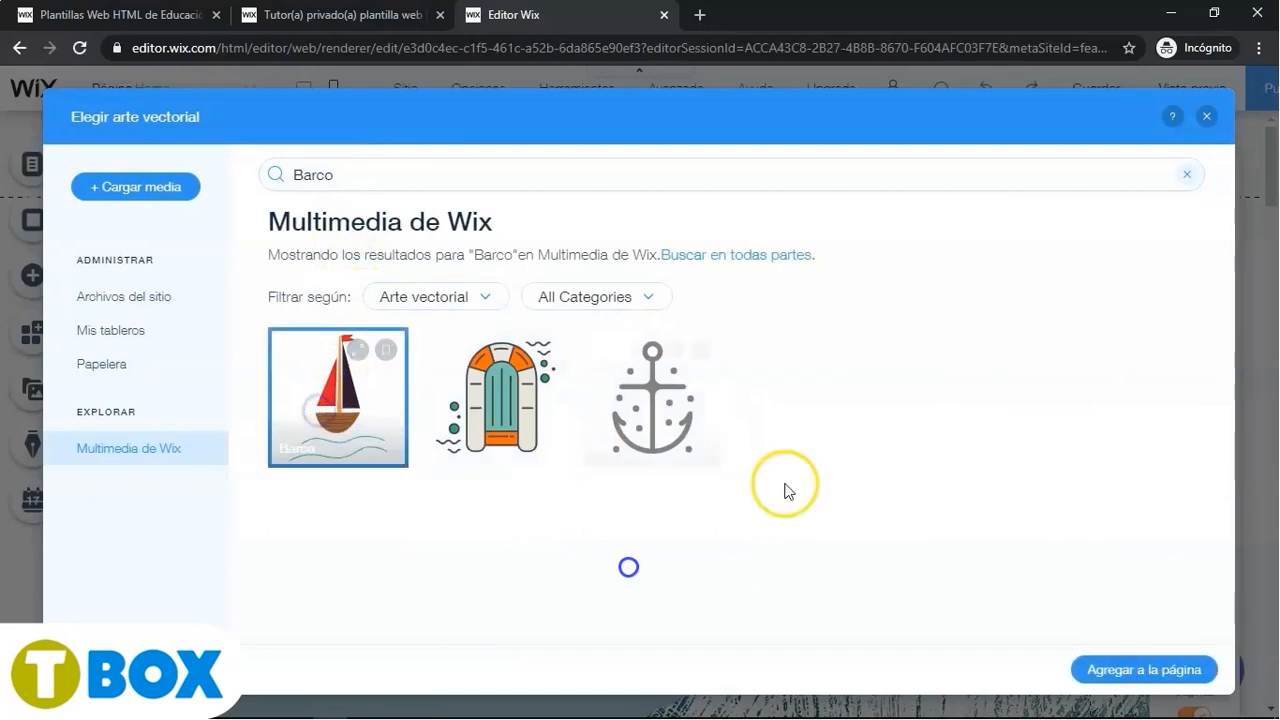
{"action": "left_click", "coordinate": [1137, 674]}
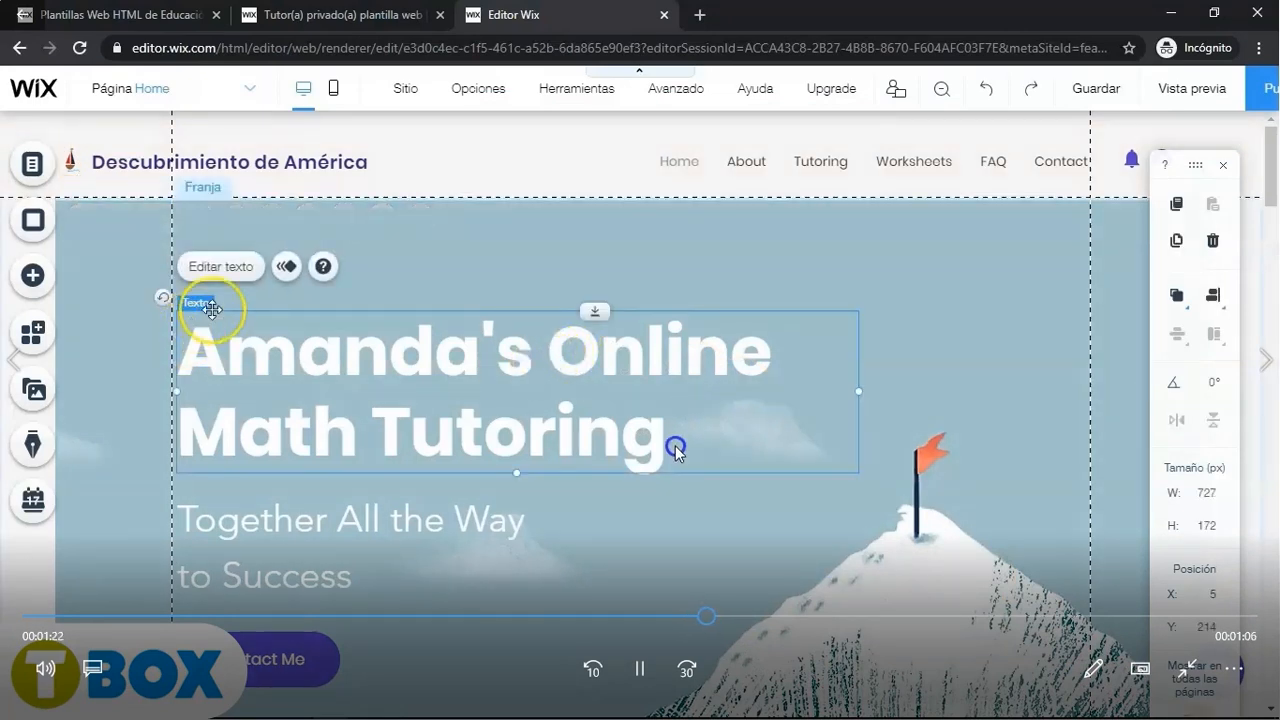
{"action": "left_click", "coordinate": [813, 618]}
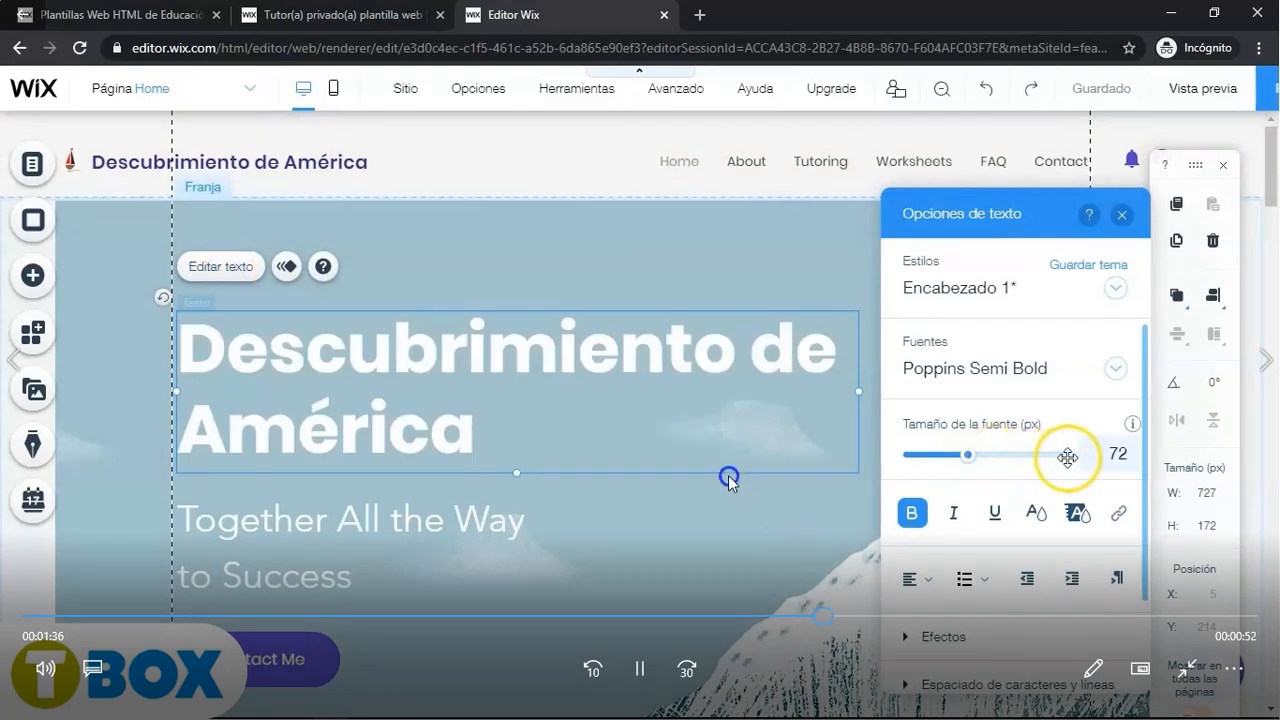
{"action": "left_click", "coordinate": [894, 618]}
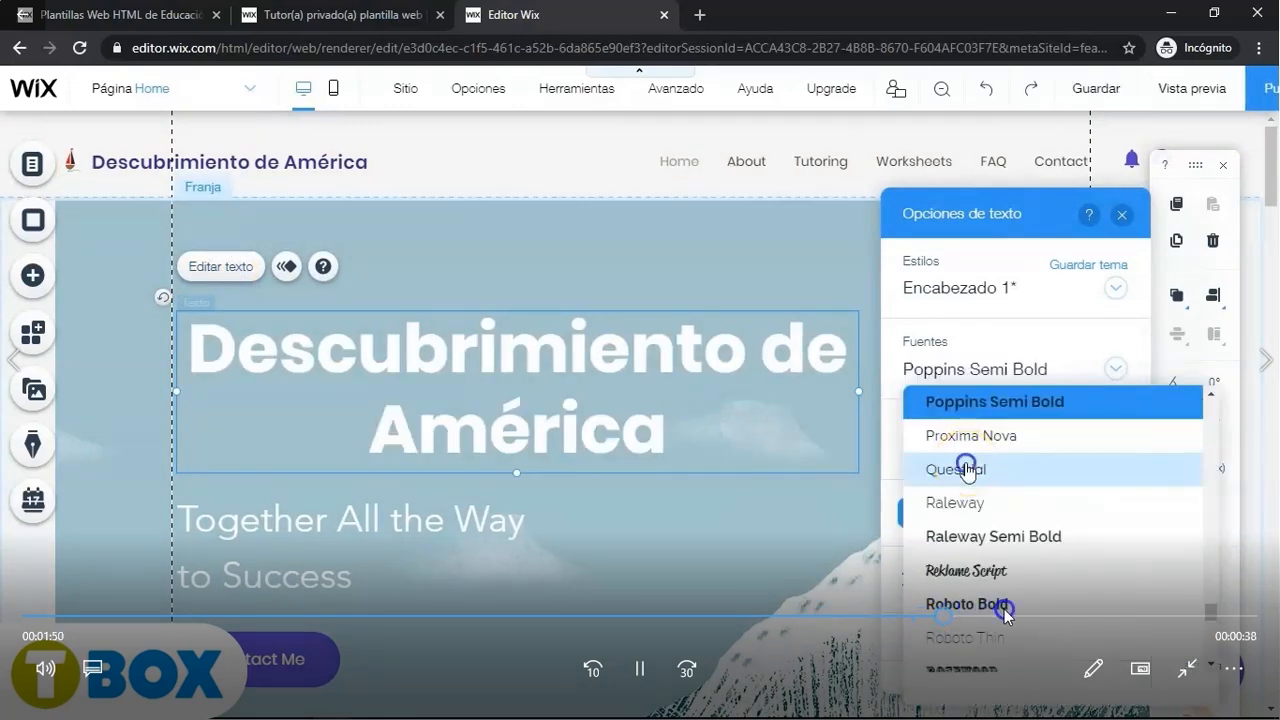
{"action": "left_click", "coordinate": [1010, 614]}
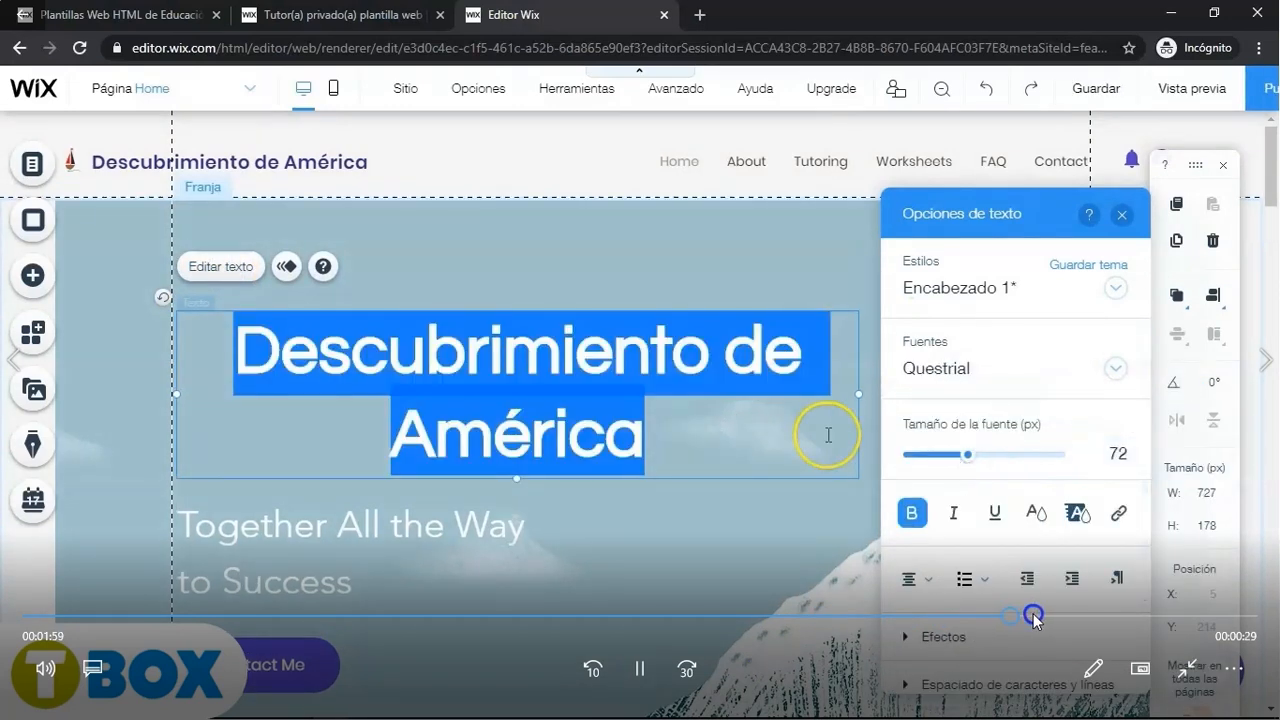
{"action": "left_click", "coordinate": [1054, 615]}
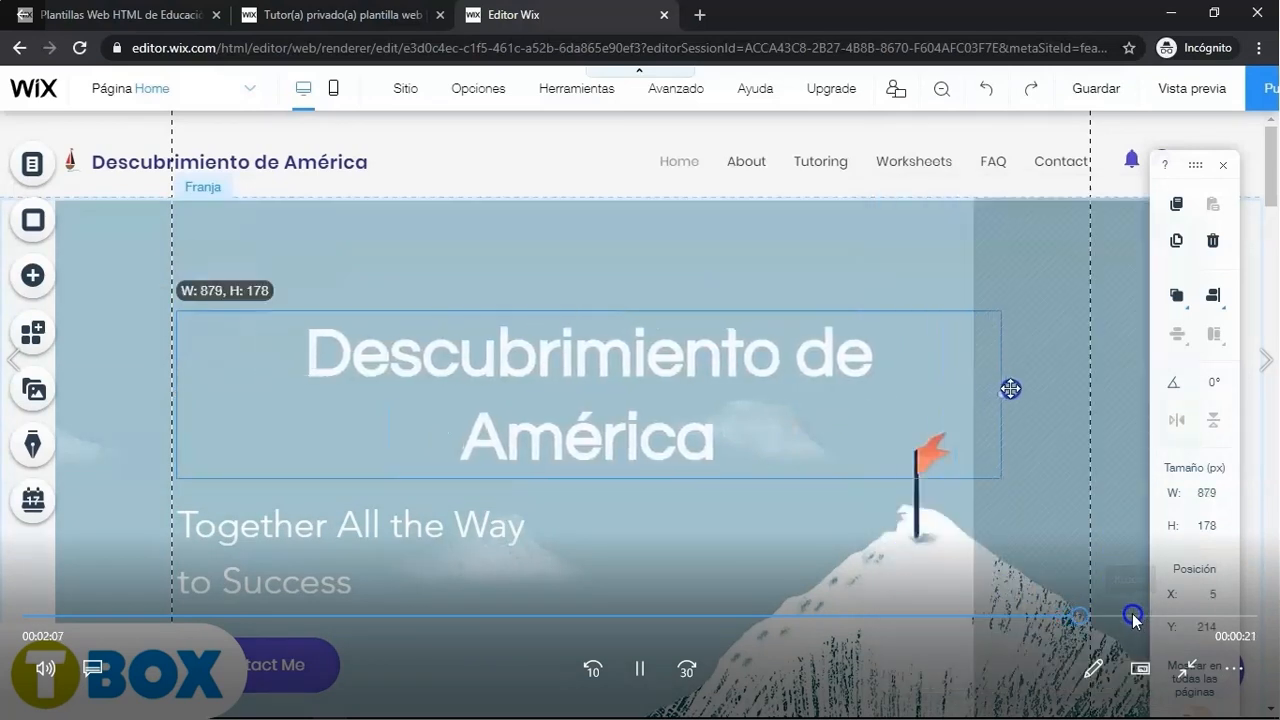
{"action": "left_click", "coordinate": [1108, 612]}
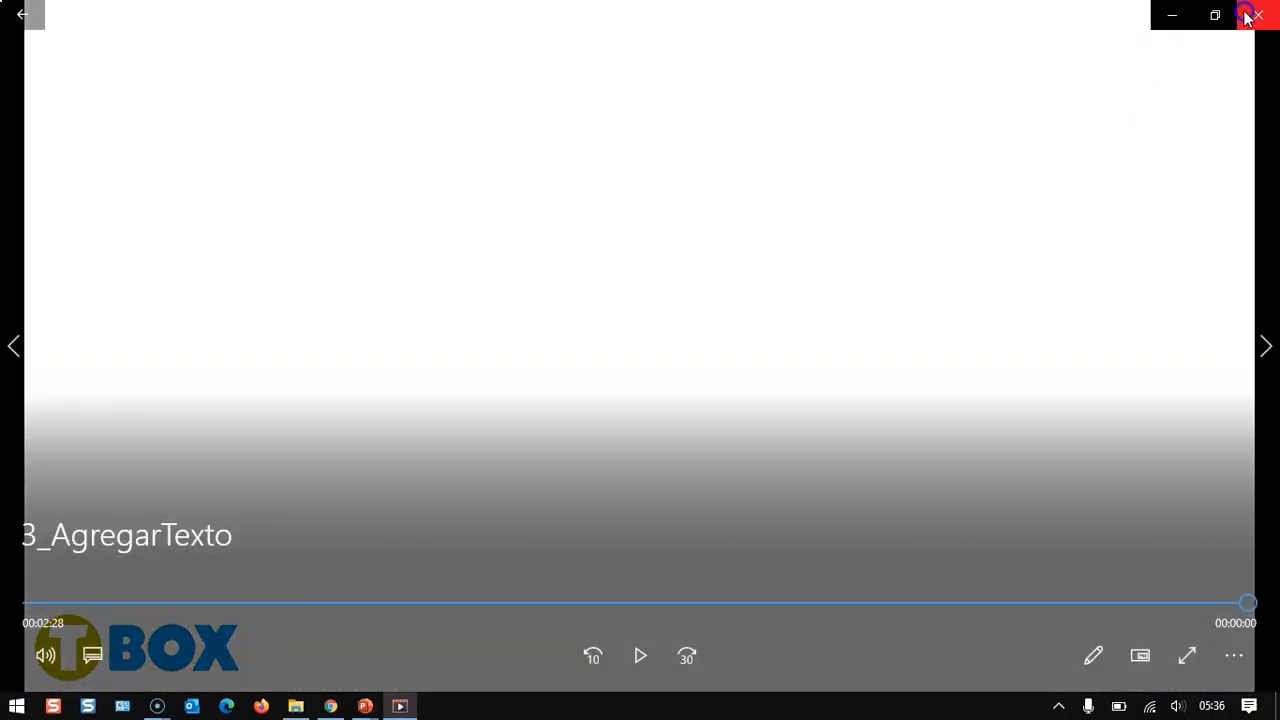
{"action": "left_click", "coordinate": [1250, 12]}
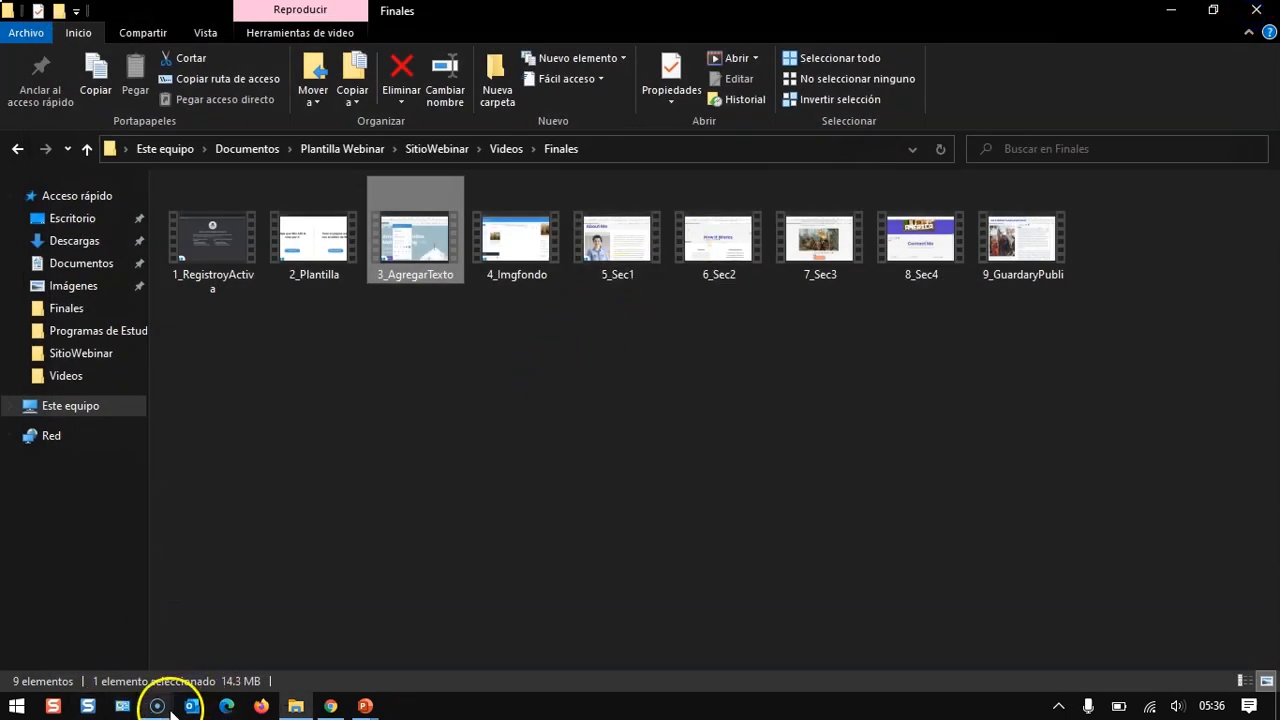
{"action": "double_click", "coordinate": [530, 262]}
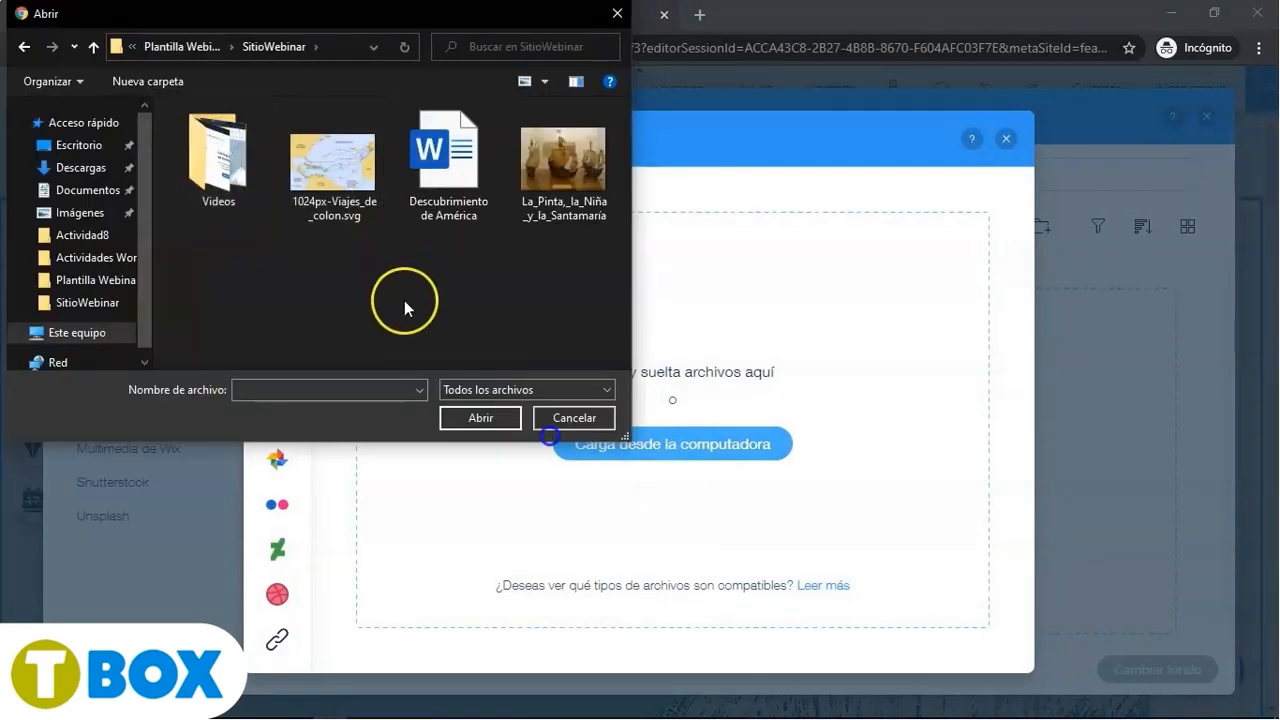
- Upload the La_Pinta,_la_Niña_y_la_Santamaría photo from the computer and set it as the hero strip's background
{"action": "left_click", "coordinate": [560, 190]}
{"action": "left_click", "coordinate": [455, 420]}
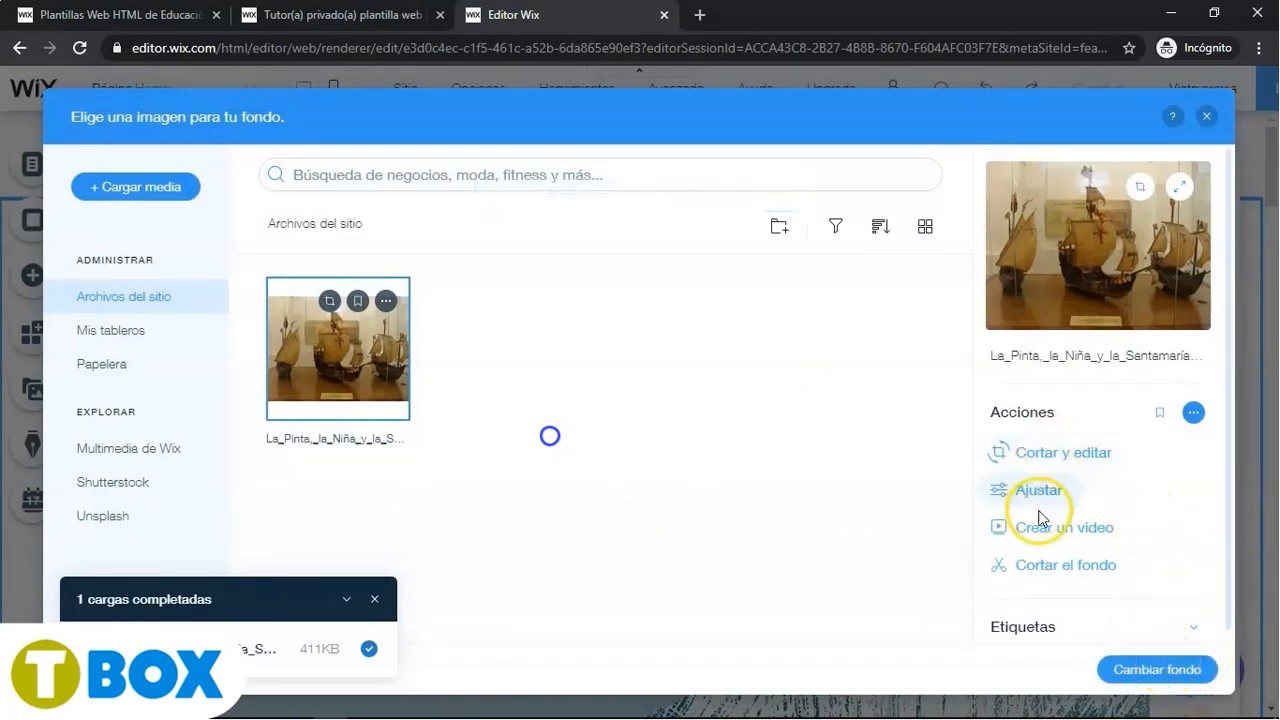
{"action": "left_click", "coordinate": [1177, 678]}
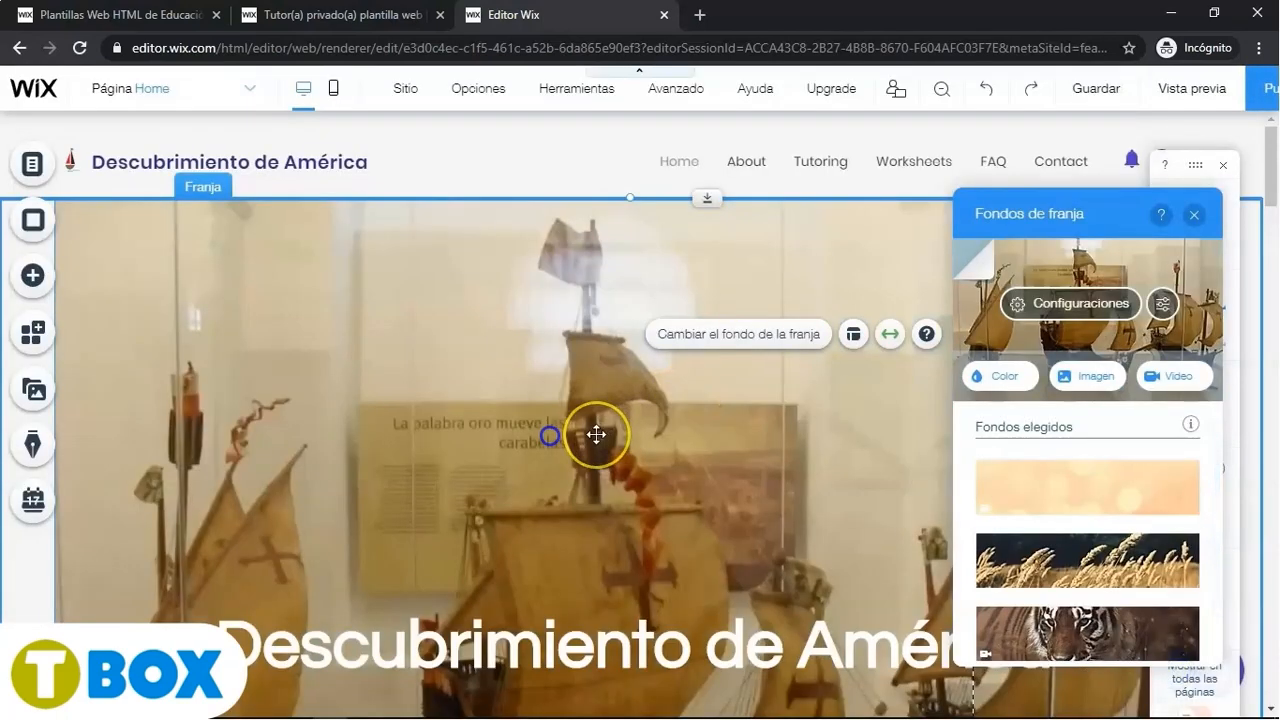
{"action": "scroll", "coordinate": [596, 434], "scroll_direction": "down", "scroll_amount": 4}
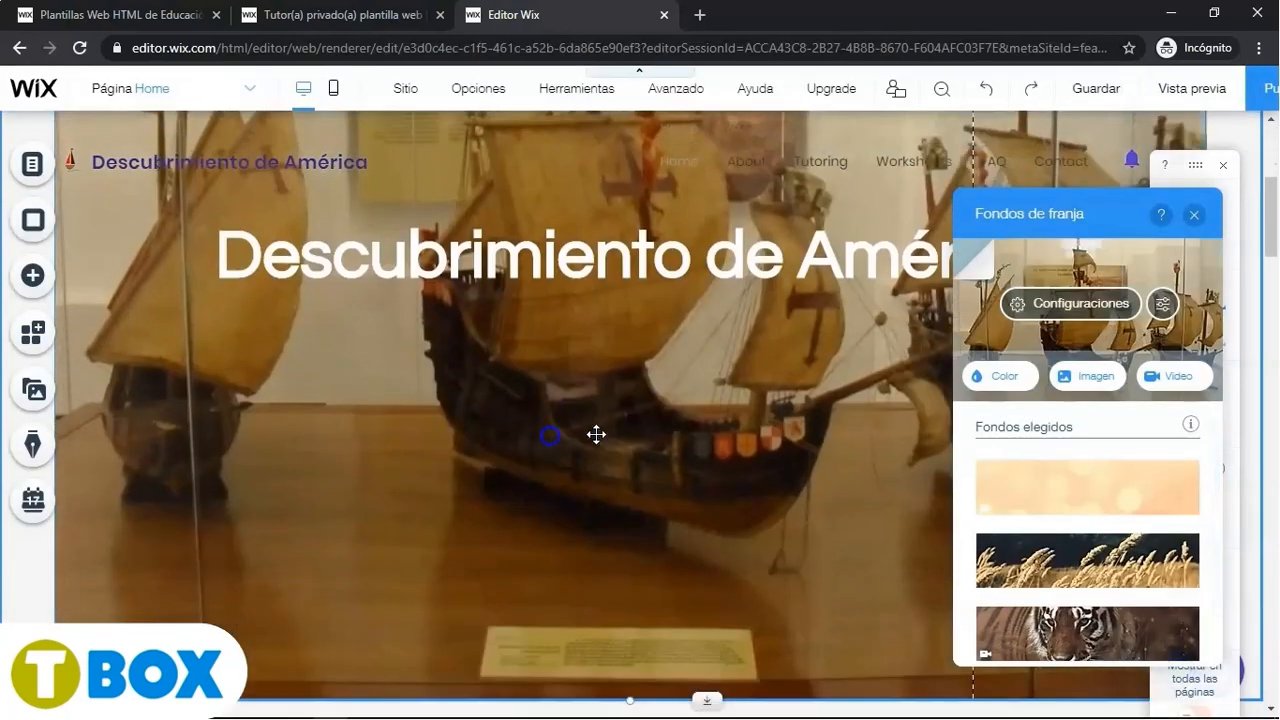
{"action": "scroll", "coordinate": [596, 434], "scroll_direction": "up", "scroll_amount": 3}
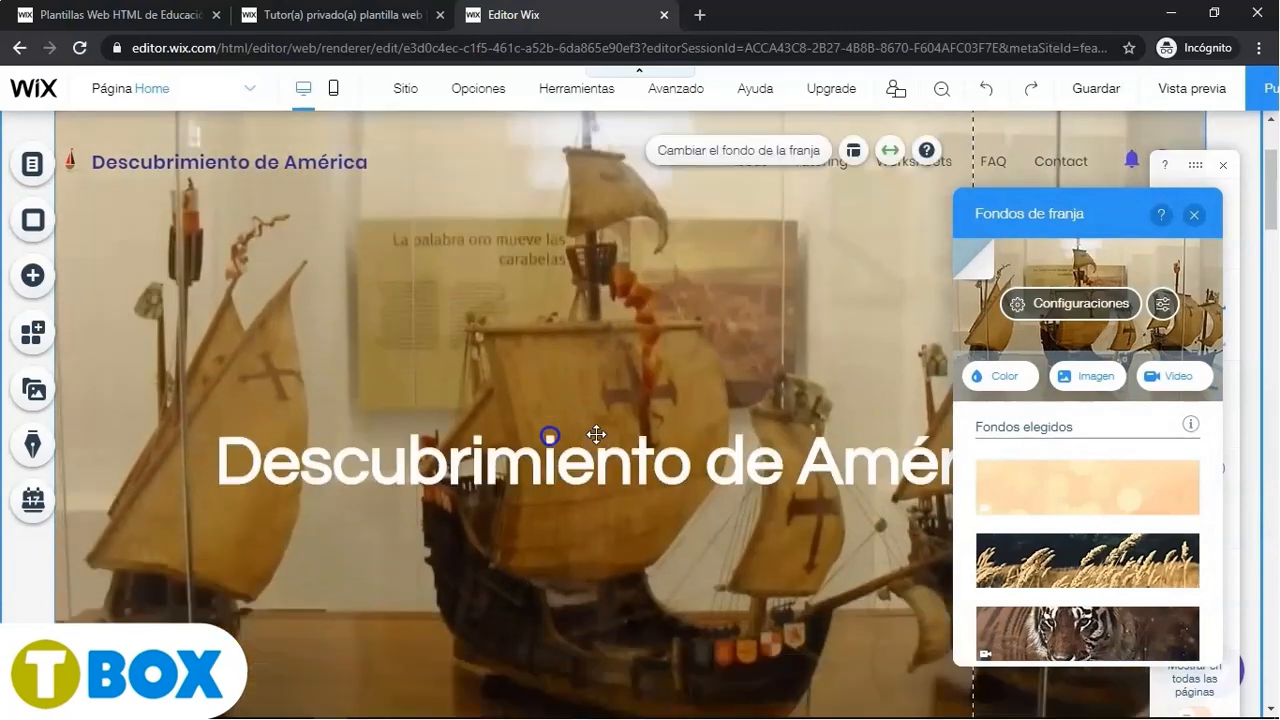
{"action": "scroll", "coordinate": [596, 434], "scroll_direction": "up", "scroll_amount": 1}
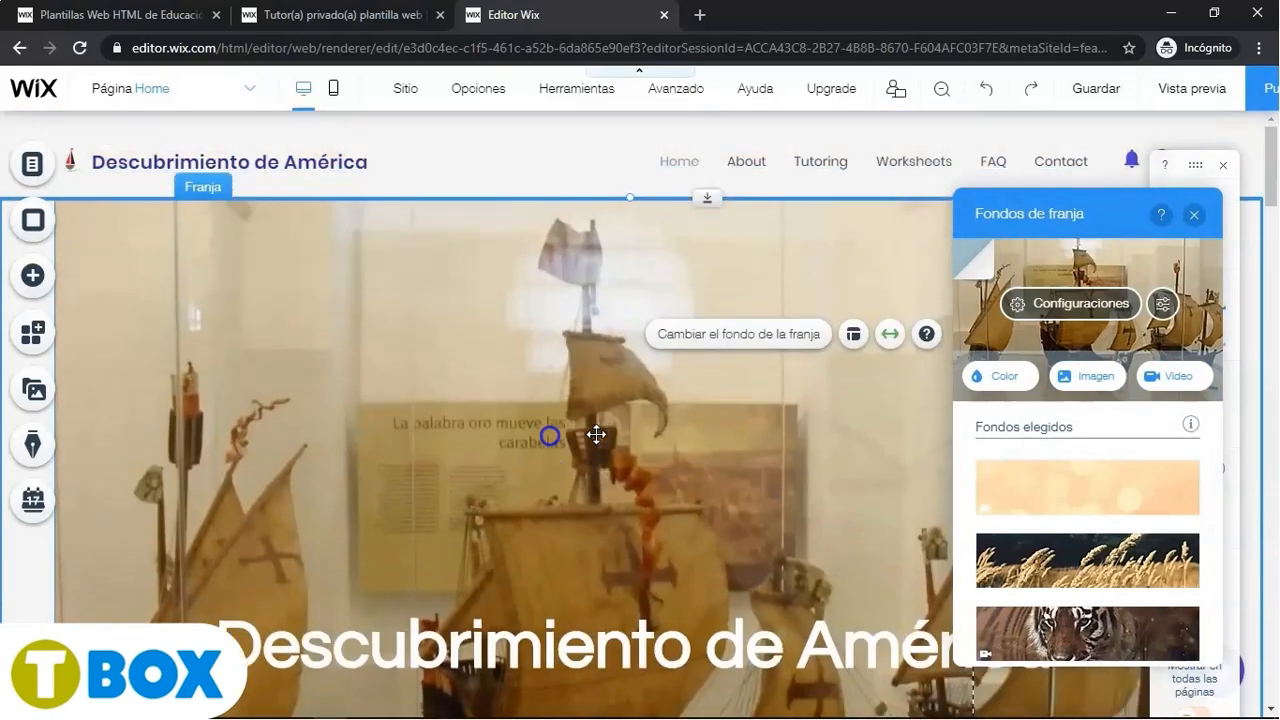
{"action": "left_click", "coordinate": [1194, 214]}
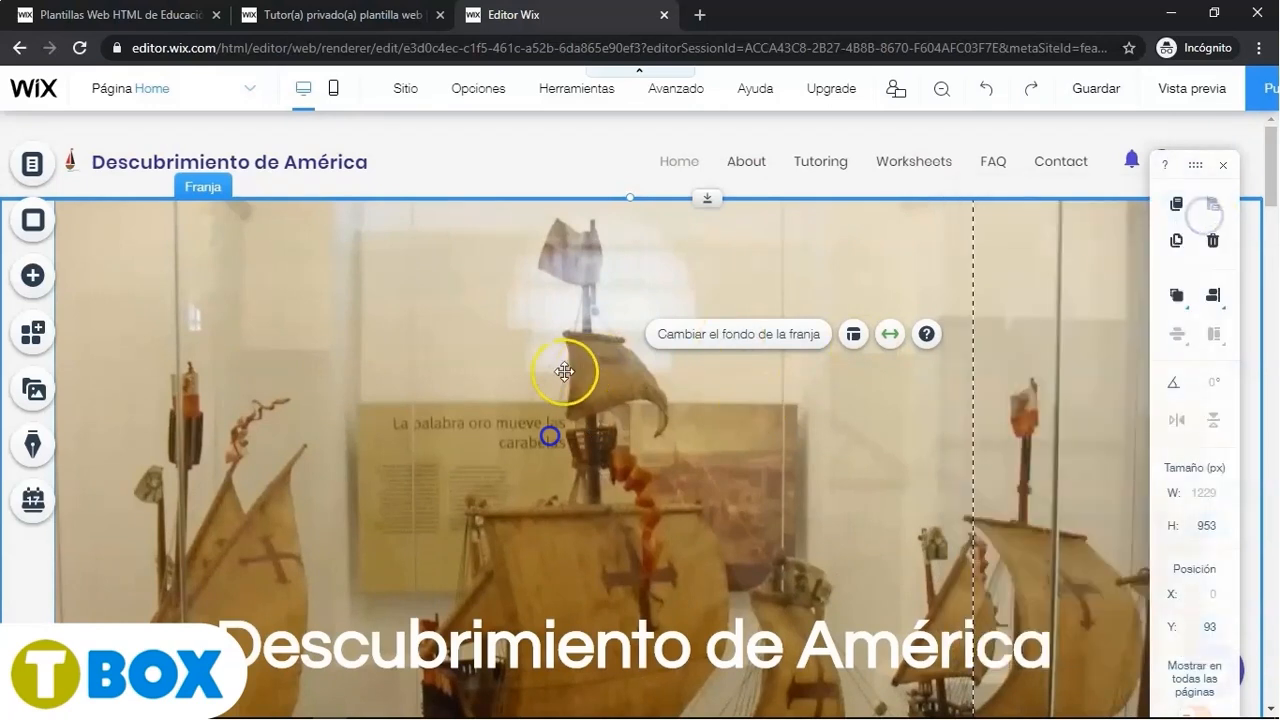
{"action": "scroll", "coordinate": [577, 377], "scroll_direction": "down", "scroll_amount": 2}
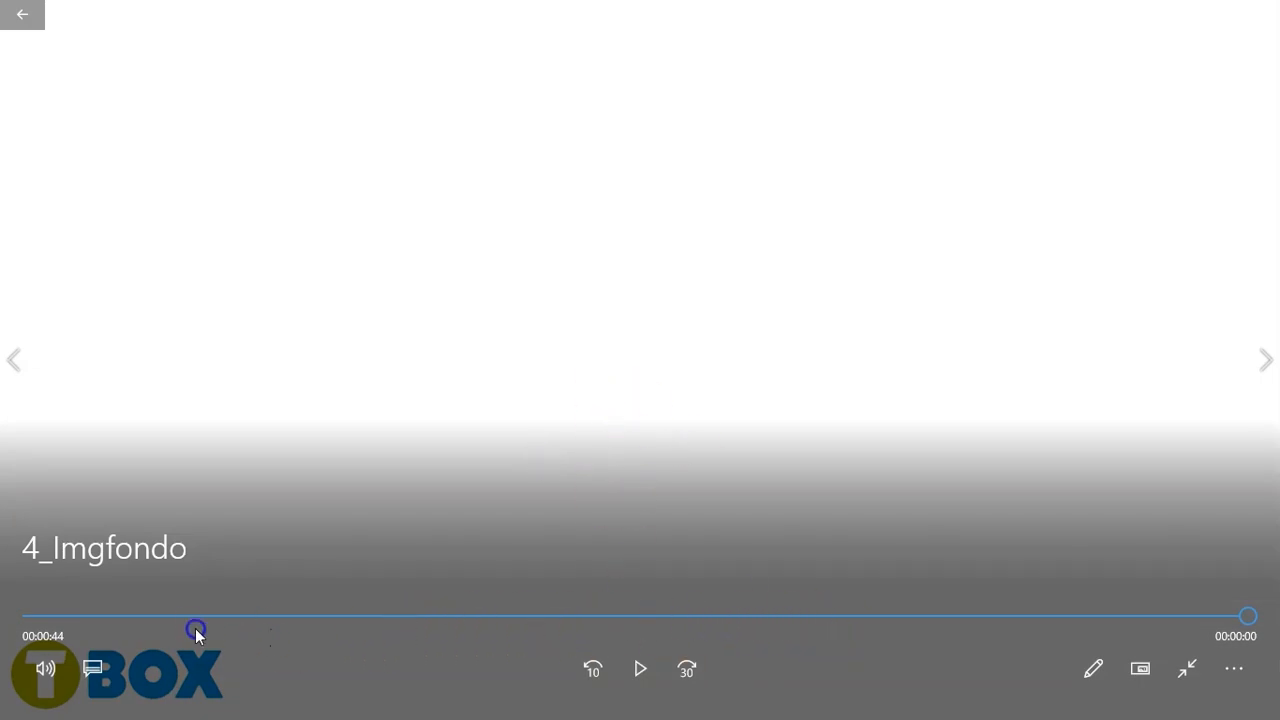
{"action": "left_click", "coordinate": [190, 616]}
{"action": "left_click", "coordinate": [640, 668]}
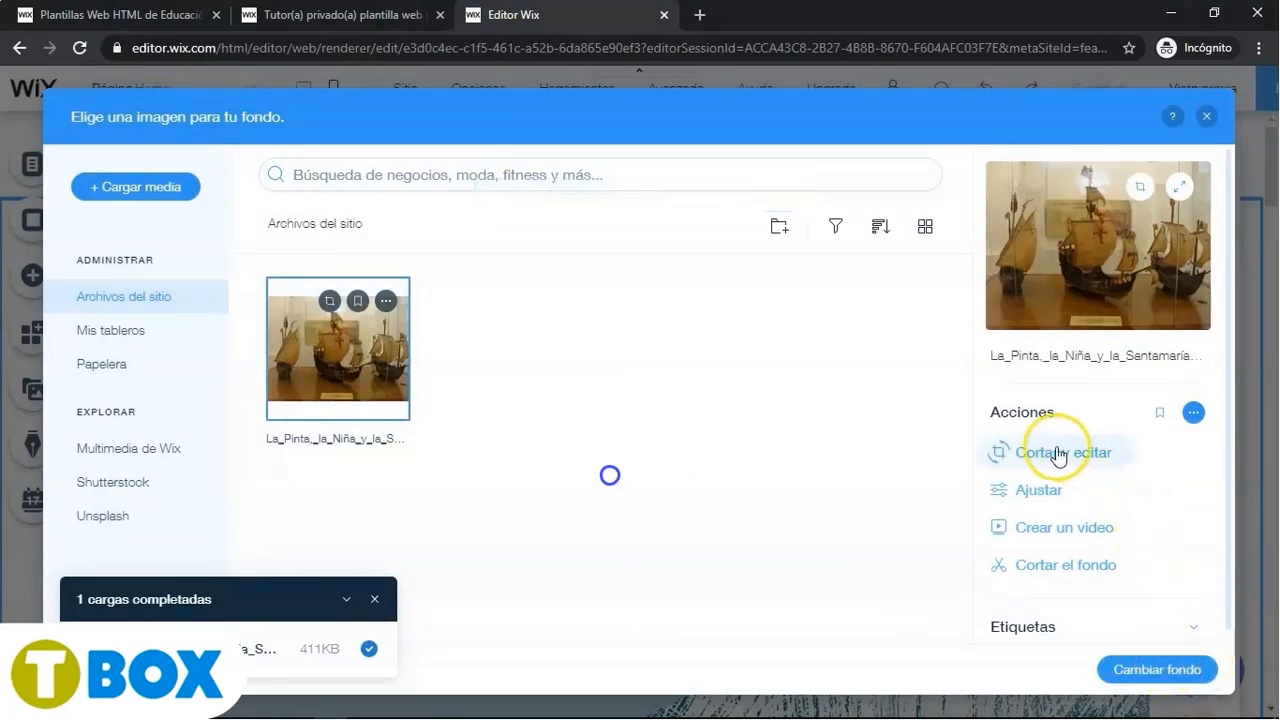
{"action": "left_click", "coordinate": [1157, 669]}
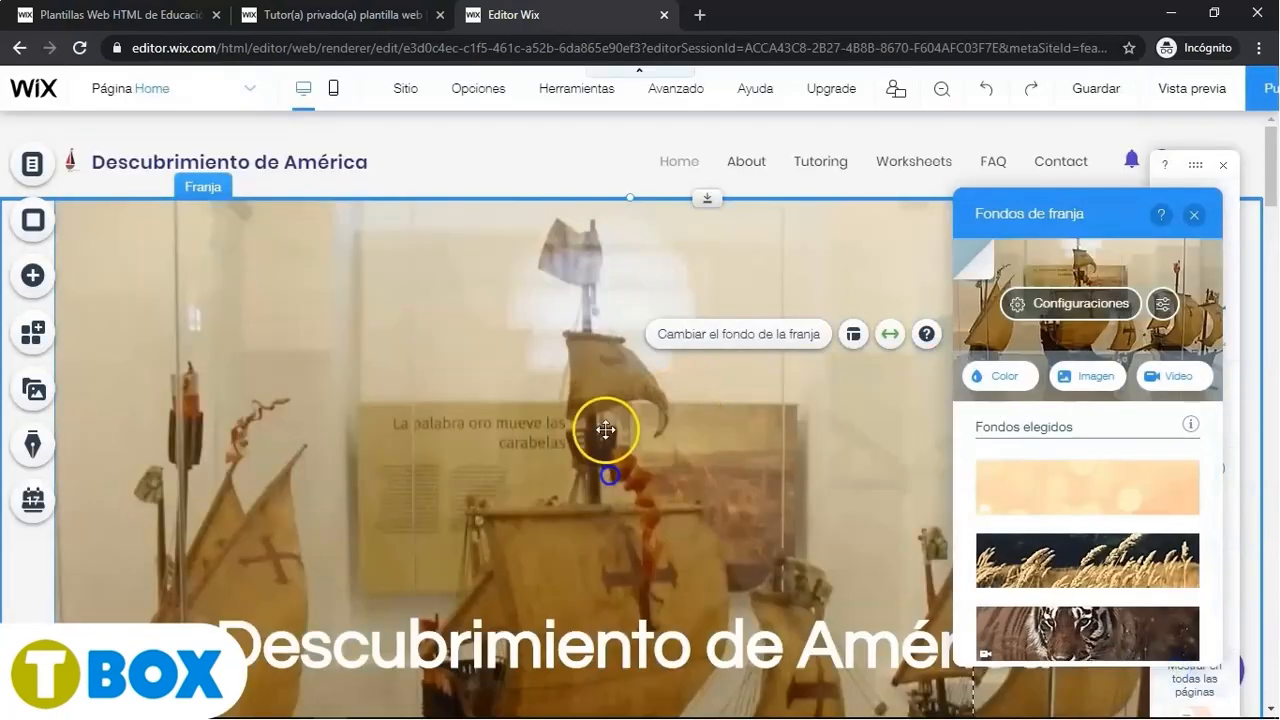
{"action": "scroll", "coordinate": [596, 434], "scroll_direction": "down", "scroll_amount": 4}
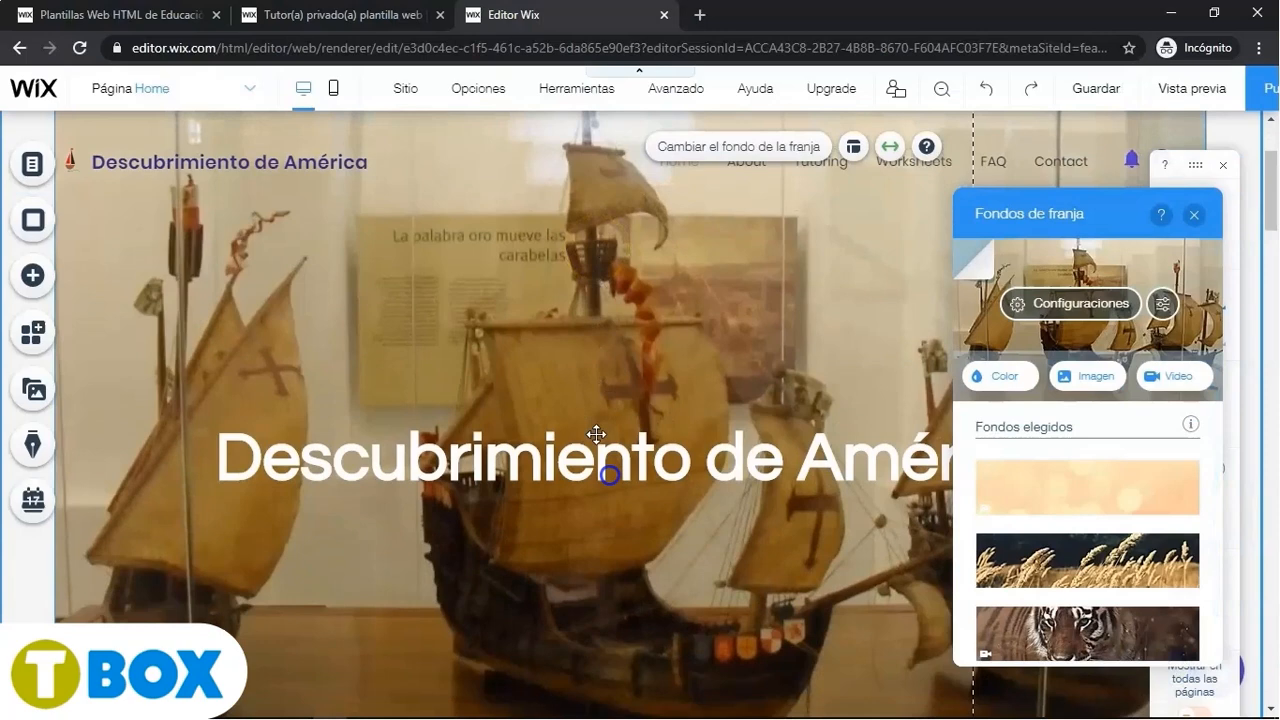
{"action": "scroll", "coordinate": [596, 434], "scroll_direction": "up", "scroll_amount": 3}
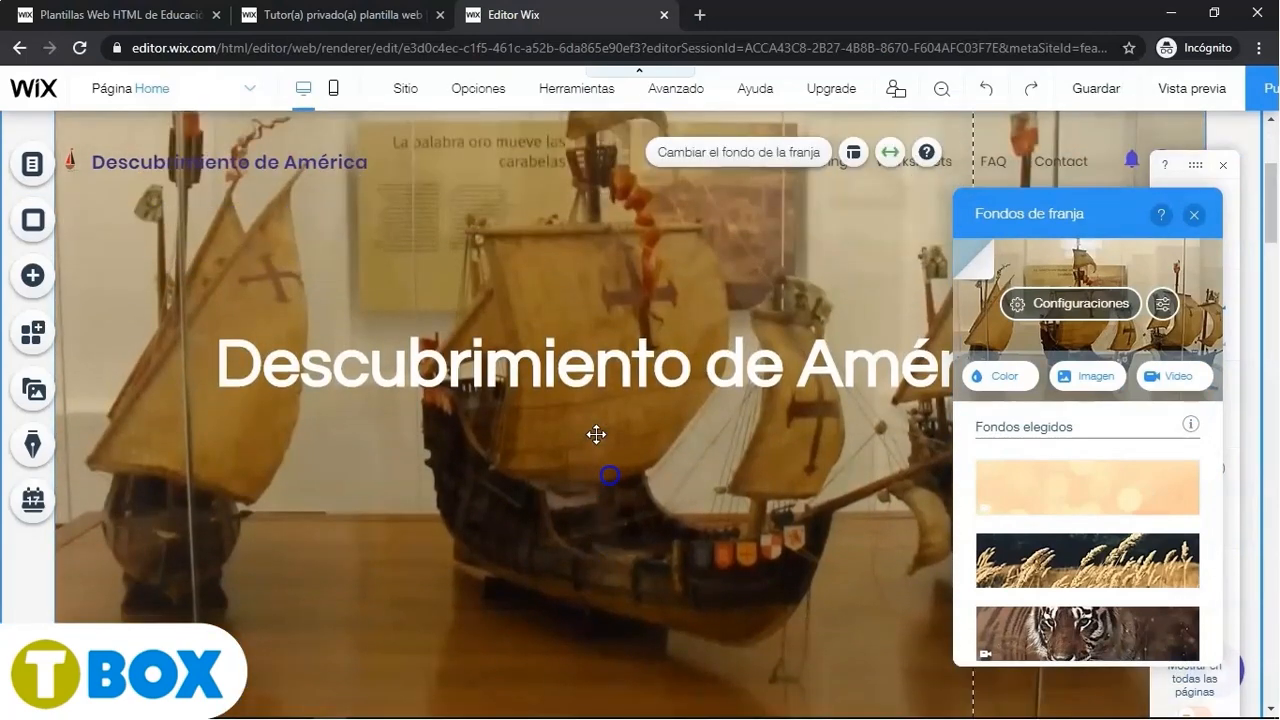
{"action": "scroll", "coordinate": [596, 434], "scroll_direction": "down", "scroll_amount": 2}
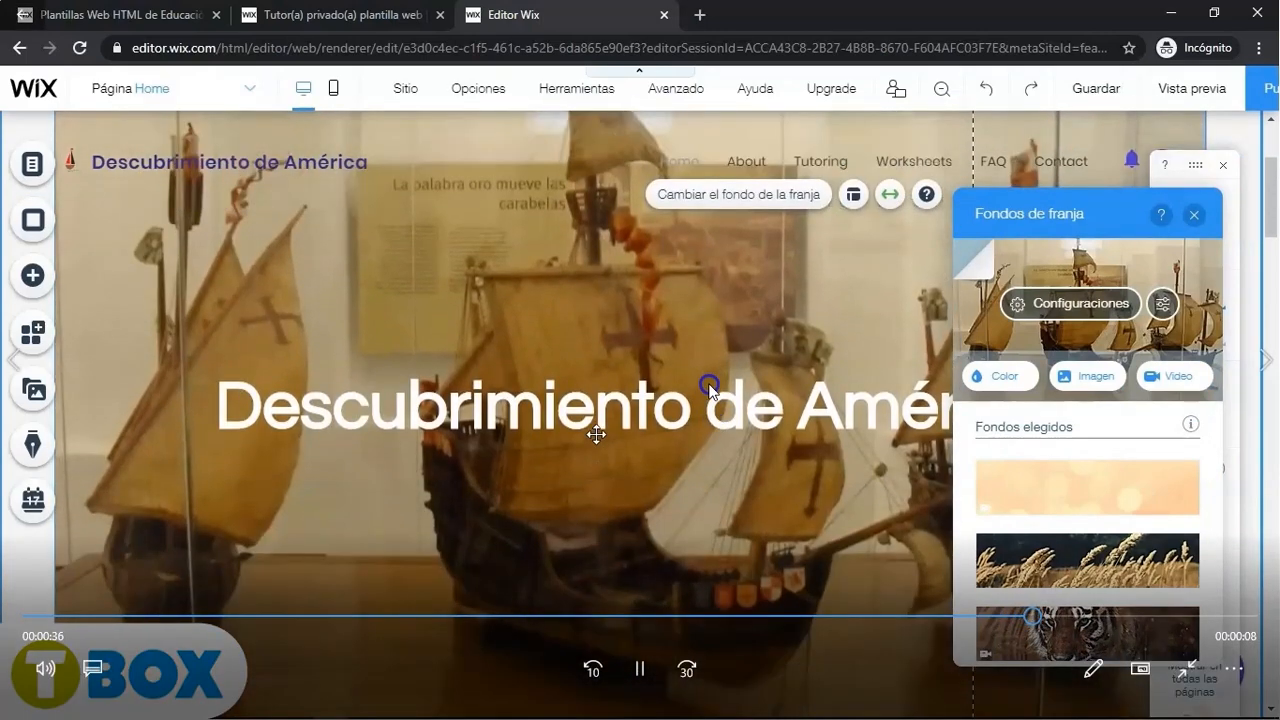
{"action": "scroll", "coordinate": [596, 434], "scroll_direction": "up", "scroll_amount": 2}
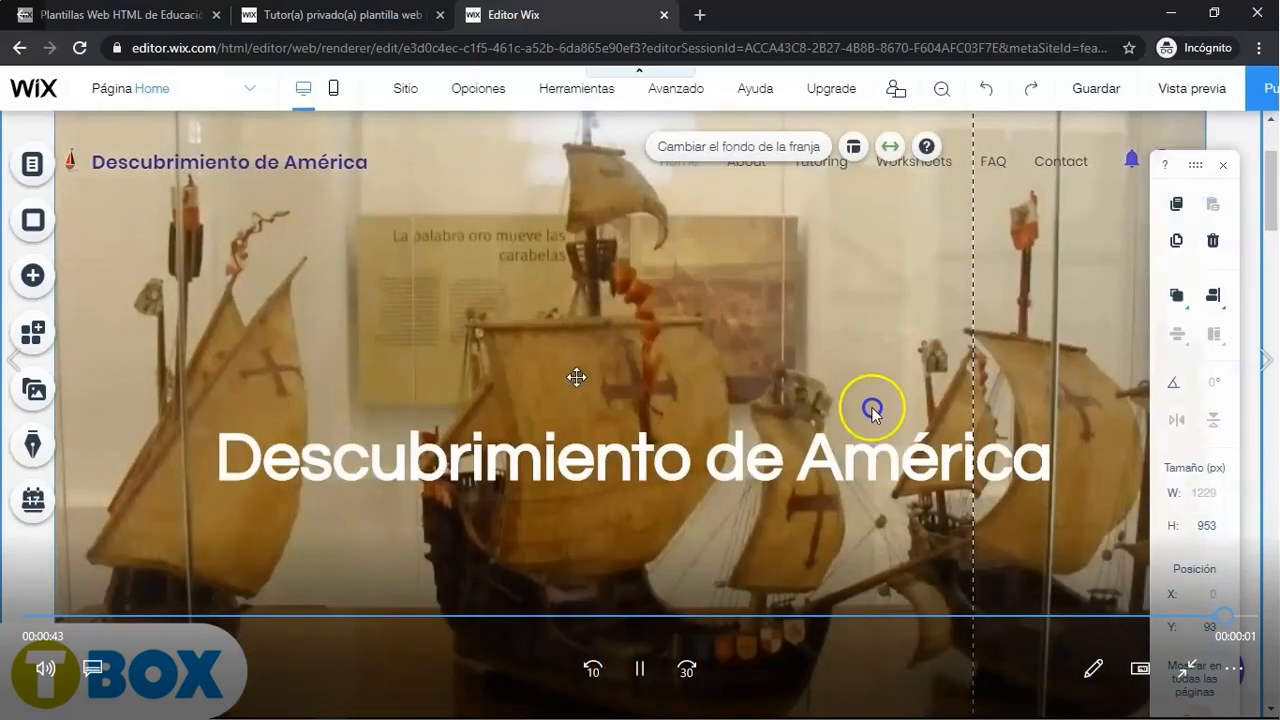
{"action": "double_click", "coordinate": [873, 407]}
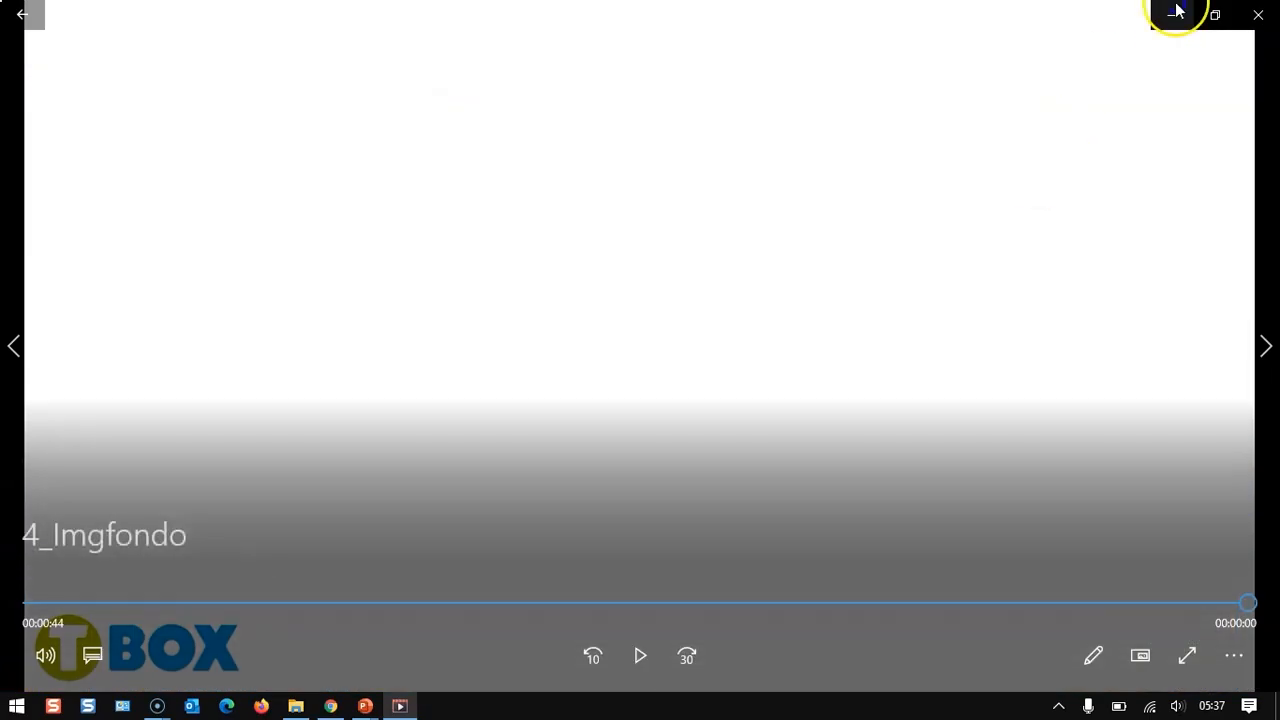
{"action": "left_click", "coordinate": [1263, 16]}
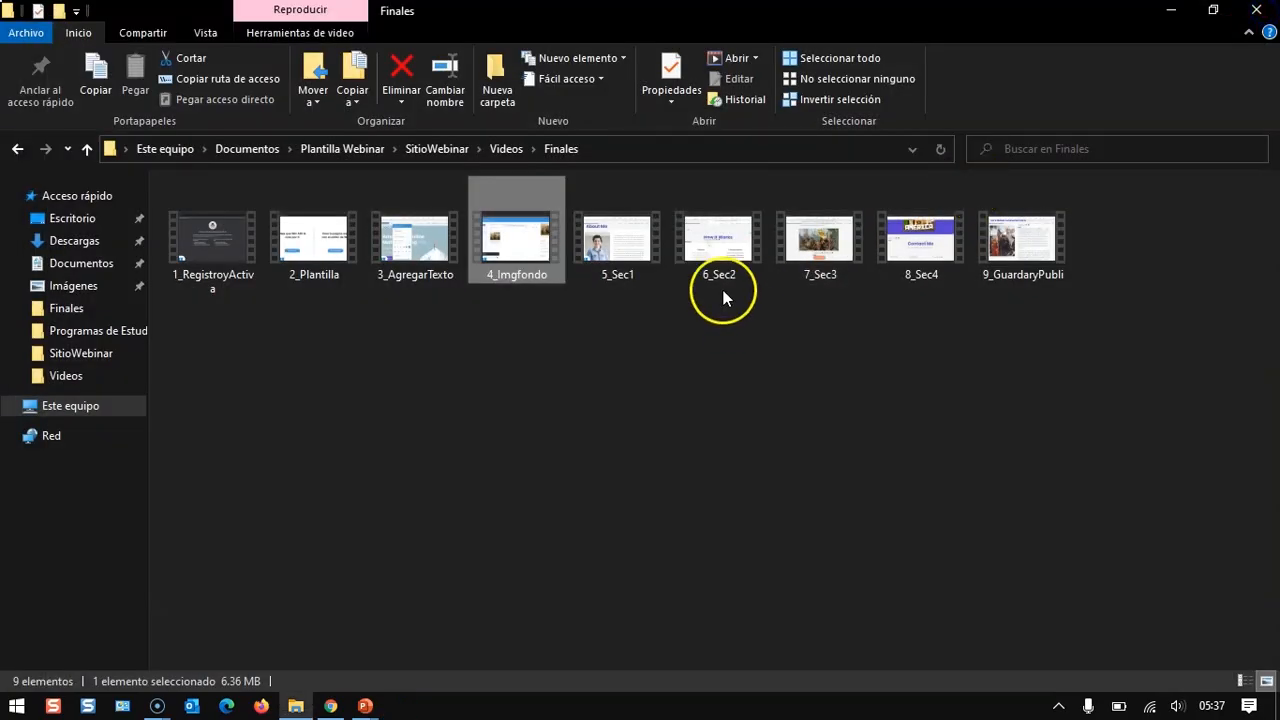
{"action": "left_click", "coordinate": [624, 262]}
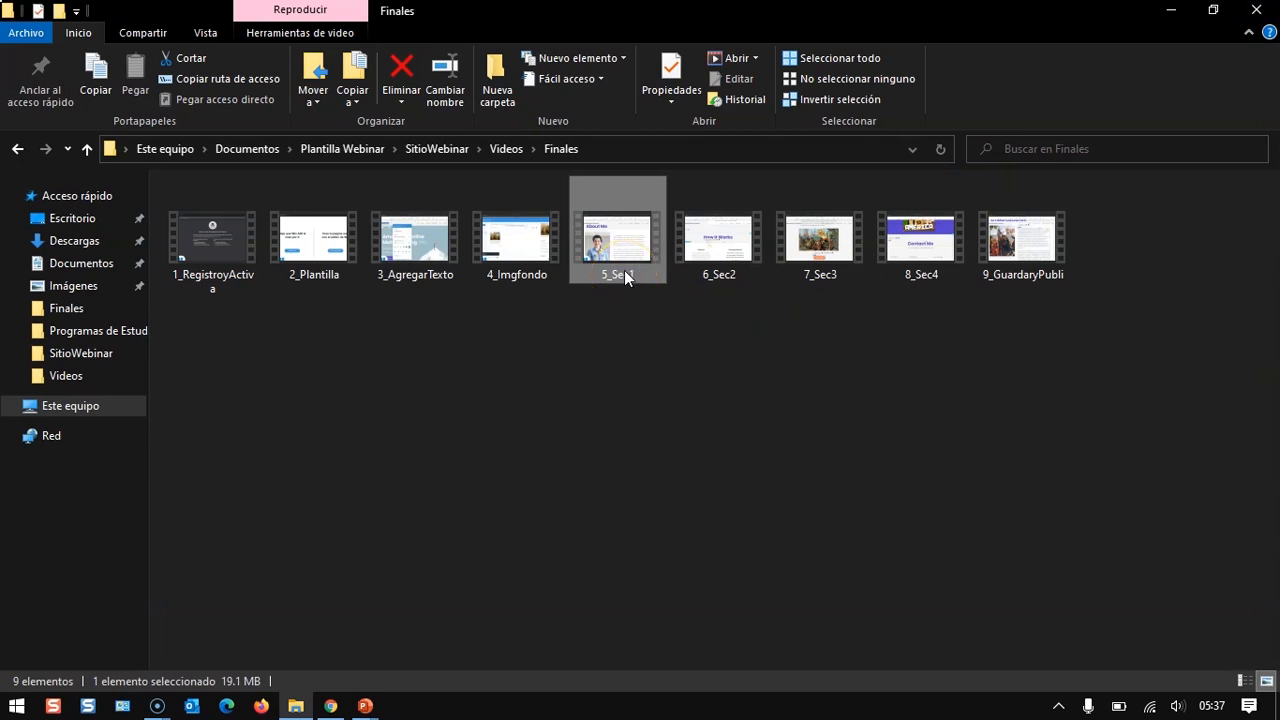
{"action": "double_click", "coordinate": [624, 252]}
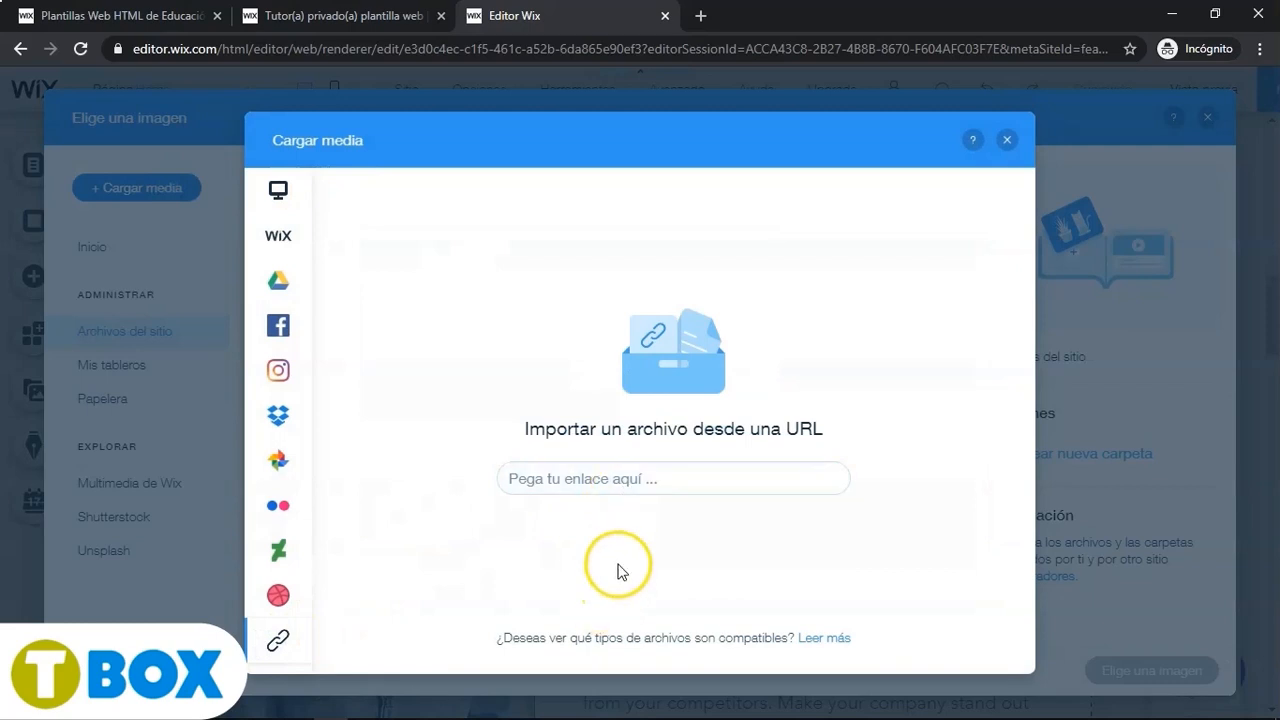
- In a new tab, search Google Images for Descubrimiento de América, filtered to images labelled for reuse
{"action": "left_click", "coordinate": [702, 22]}
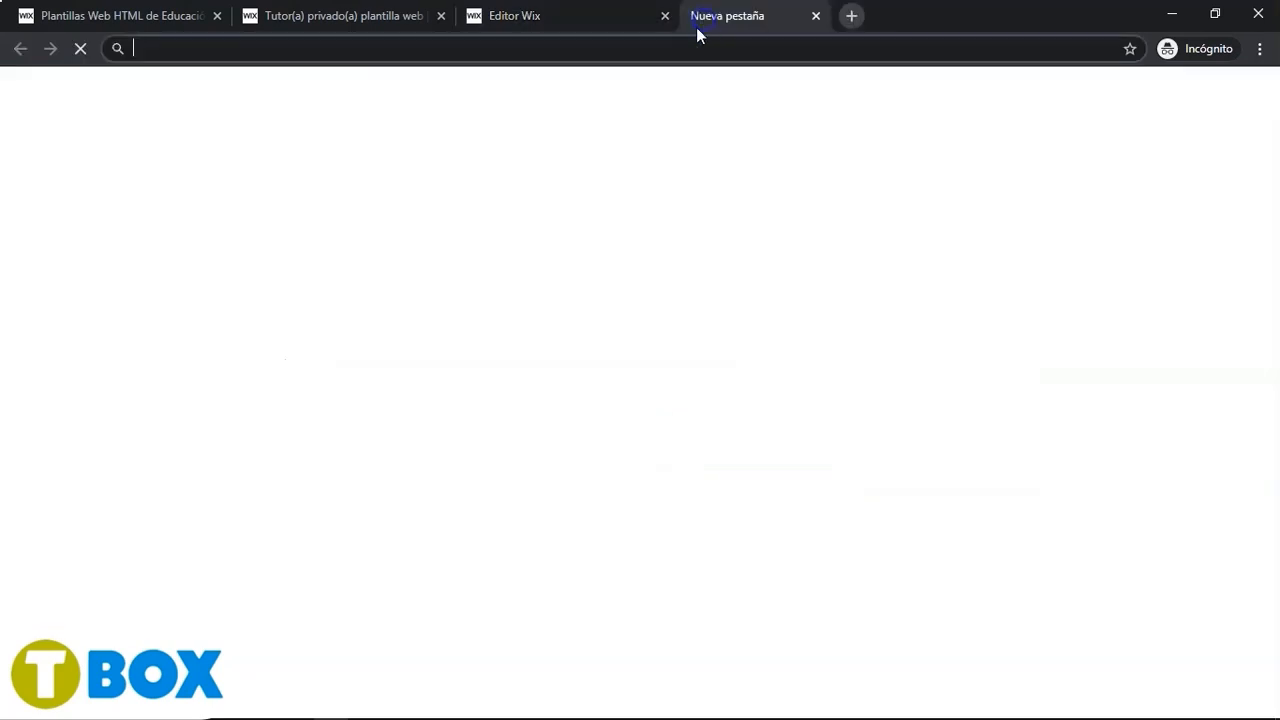
{"action": "type", "text": "Descubrimiento de América"}
{"action": "key", "text": "Return"}
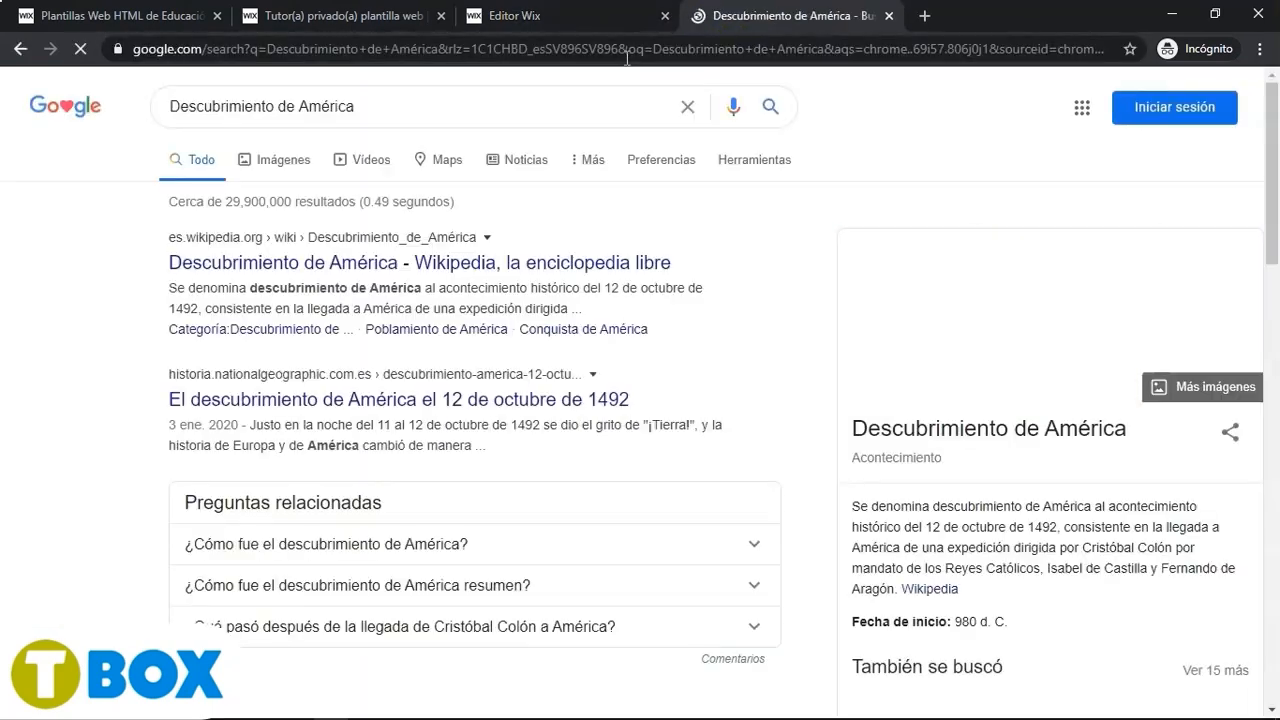
{"action": "left_click", "coordinate": [286, 170]}
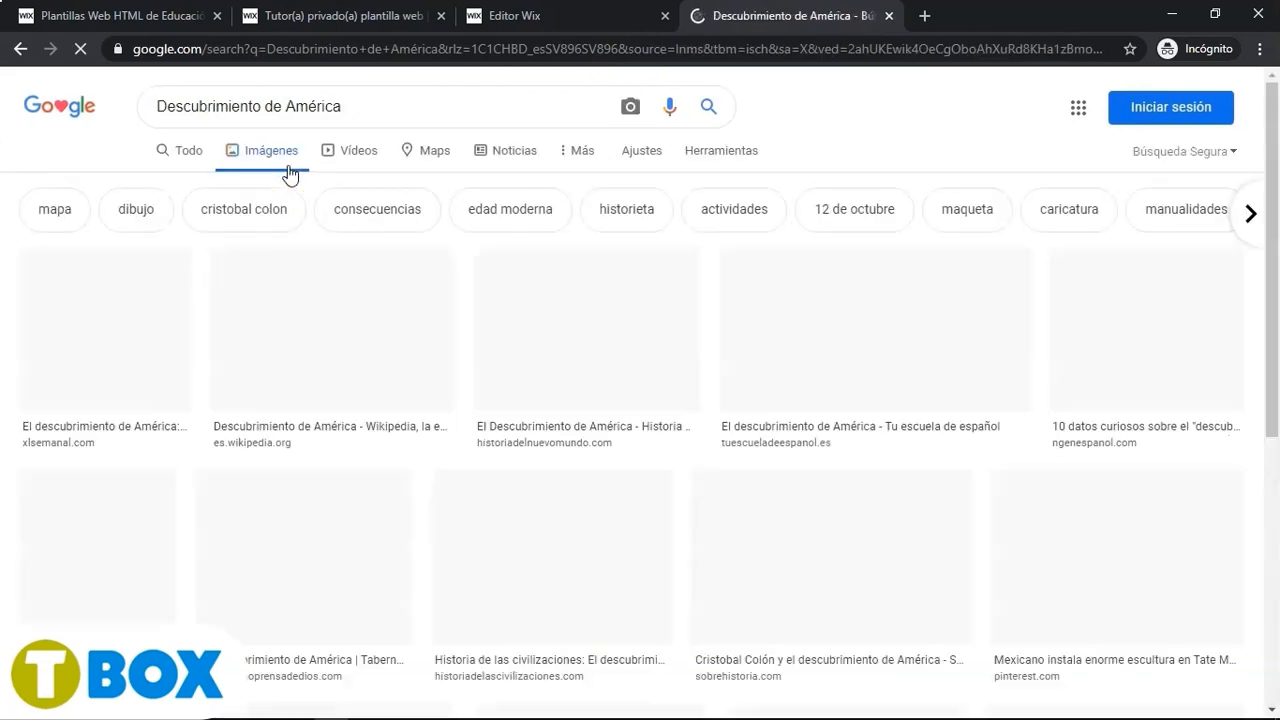
{"action": "left_click", "coordinate": [687, 162]}
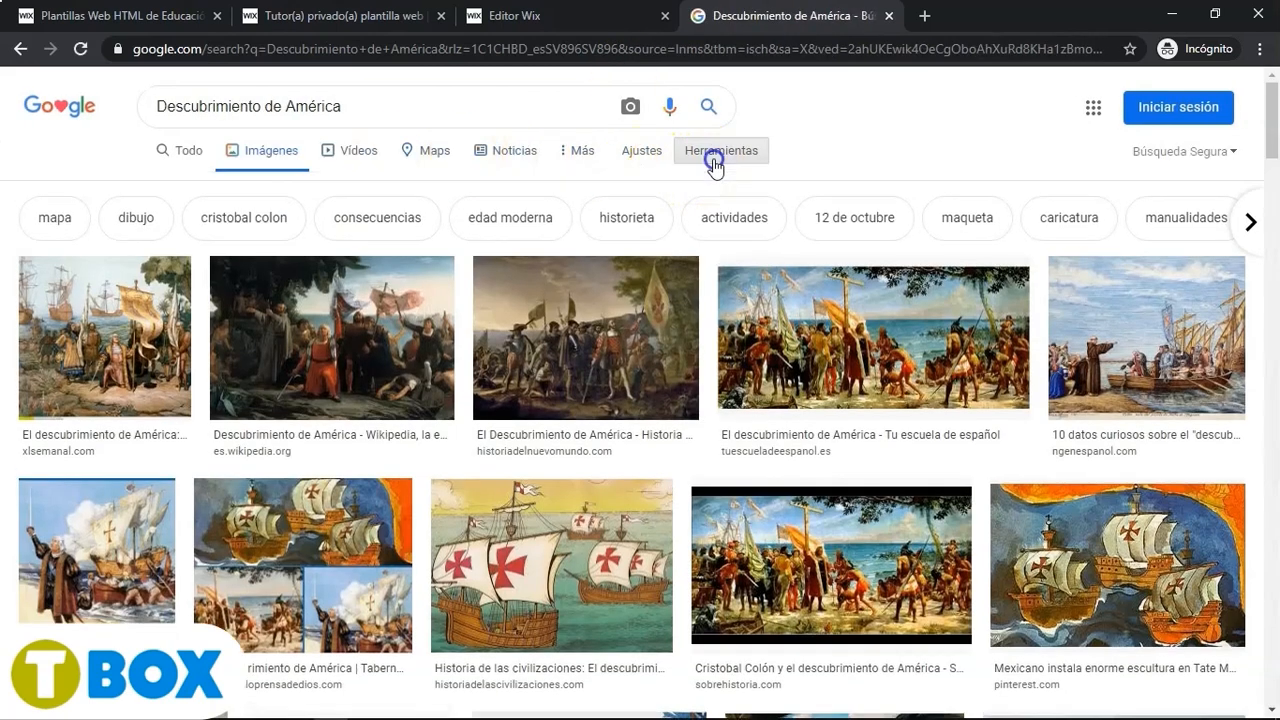
{"action": "left_click", "coordinate": [345, 185]}
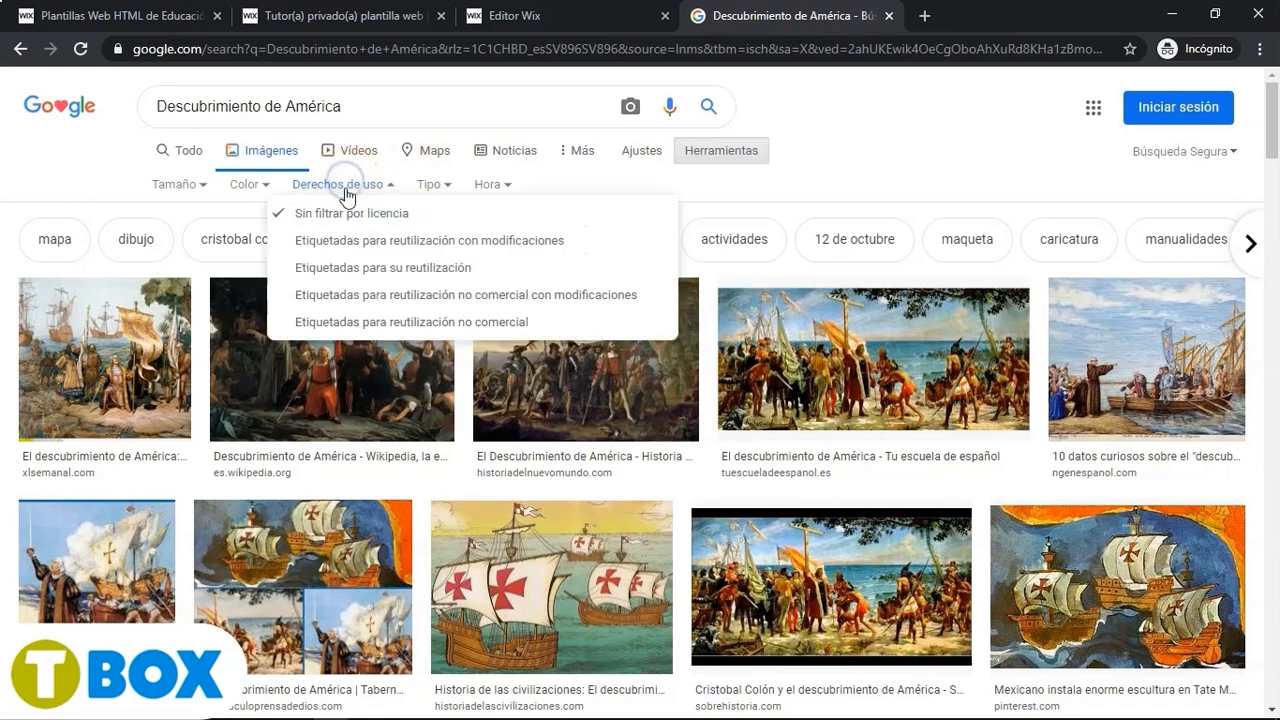
{"action": "left_click", "coordinate": [350, 262]}
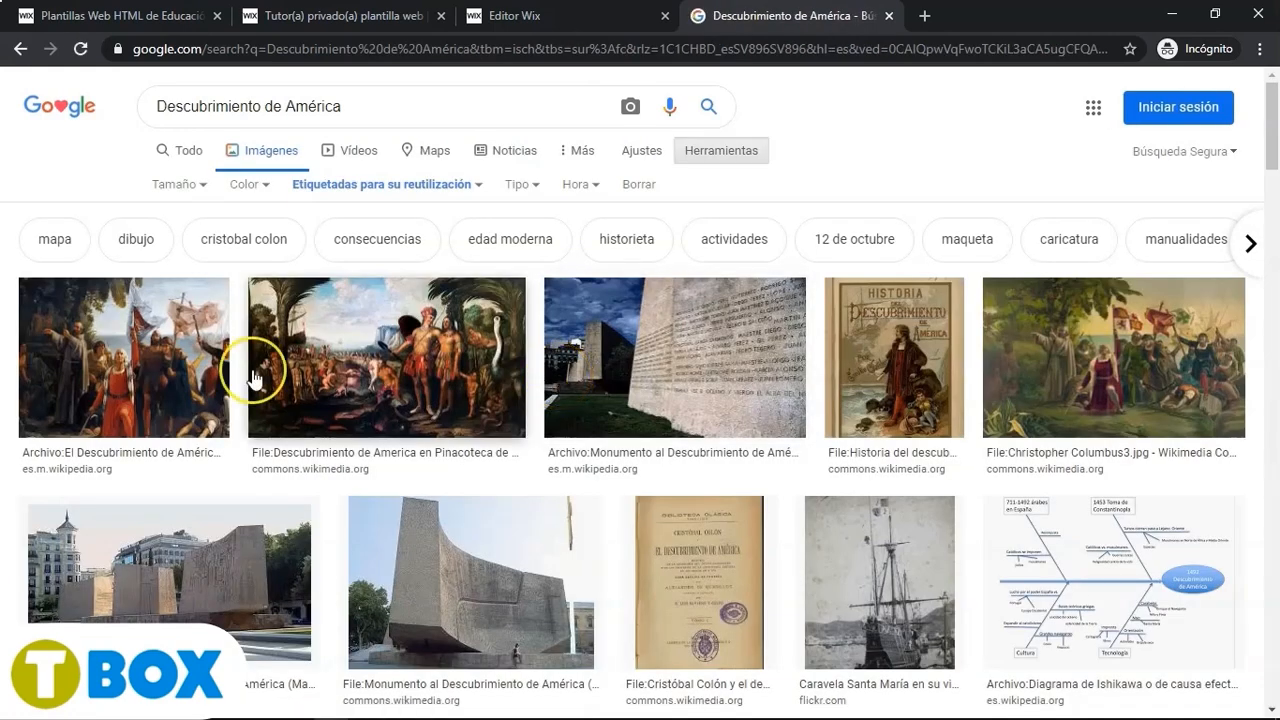
- Open the El Descubrimiento de América painting from Wikipedia at full size and copy its image address
{"action": "left_click", "coordinate": [137, 371]}
{"action": "left_click", "coordinate": [826, 349]}
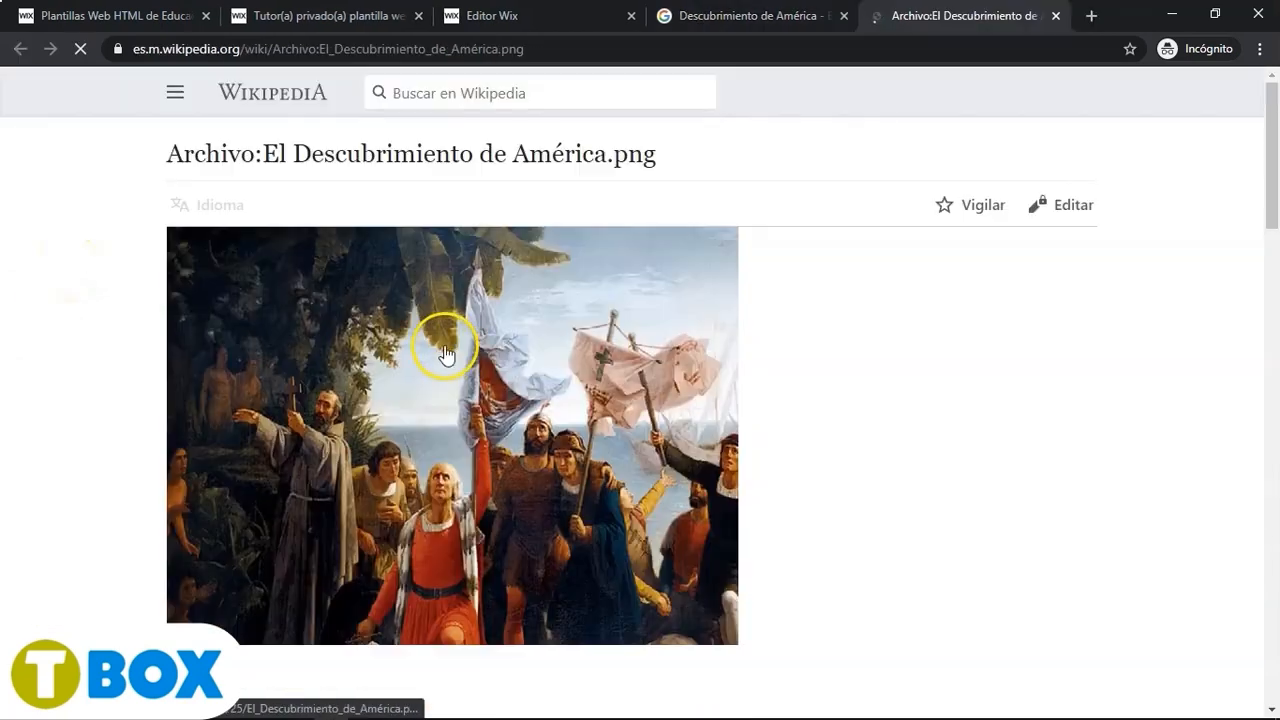
{"action": "left_click", "coordinate": [501, 356]}
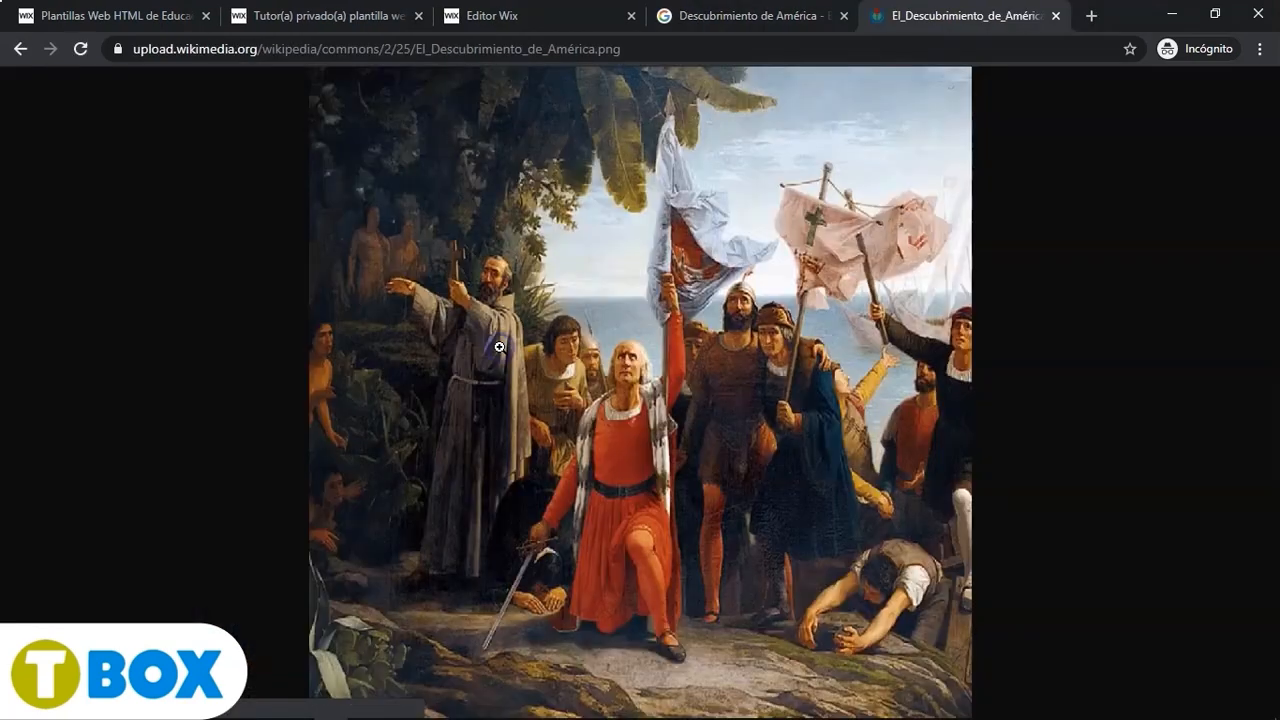
{"action": "right_click", "coordinate": [702, 387]}
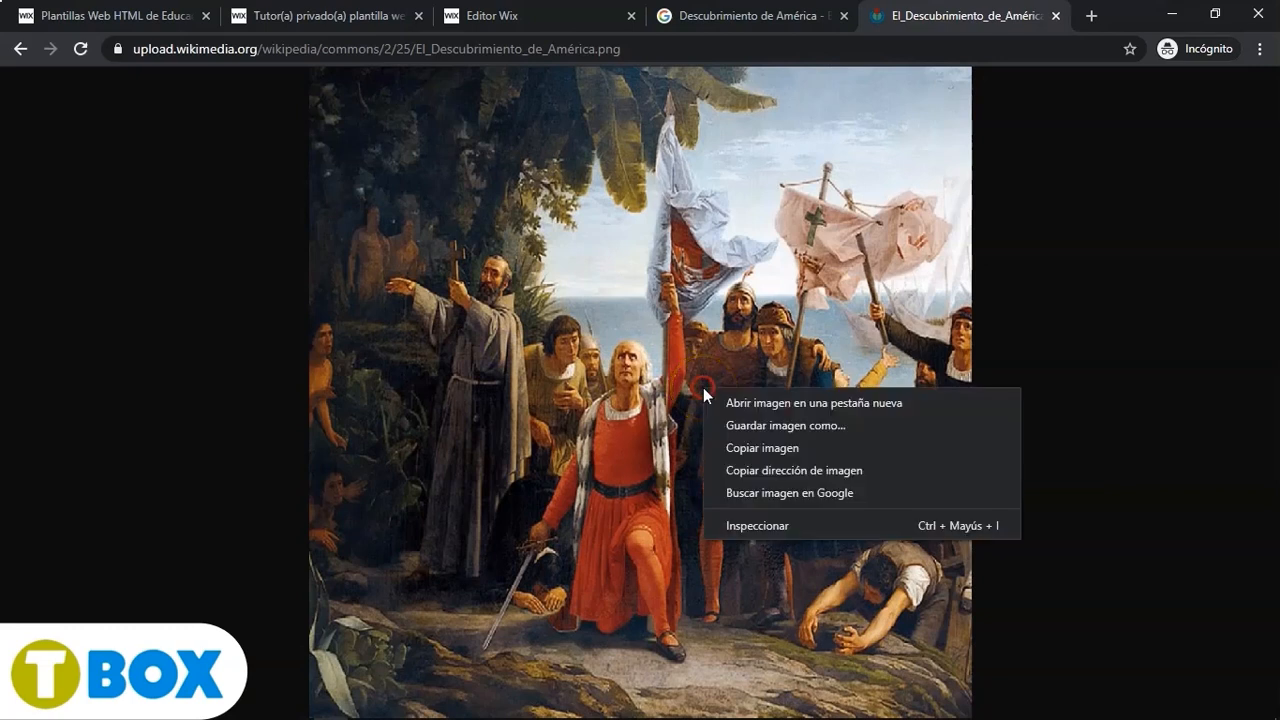
{"action": "left_click", "coordinate": [800, 470]}
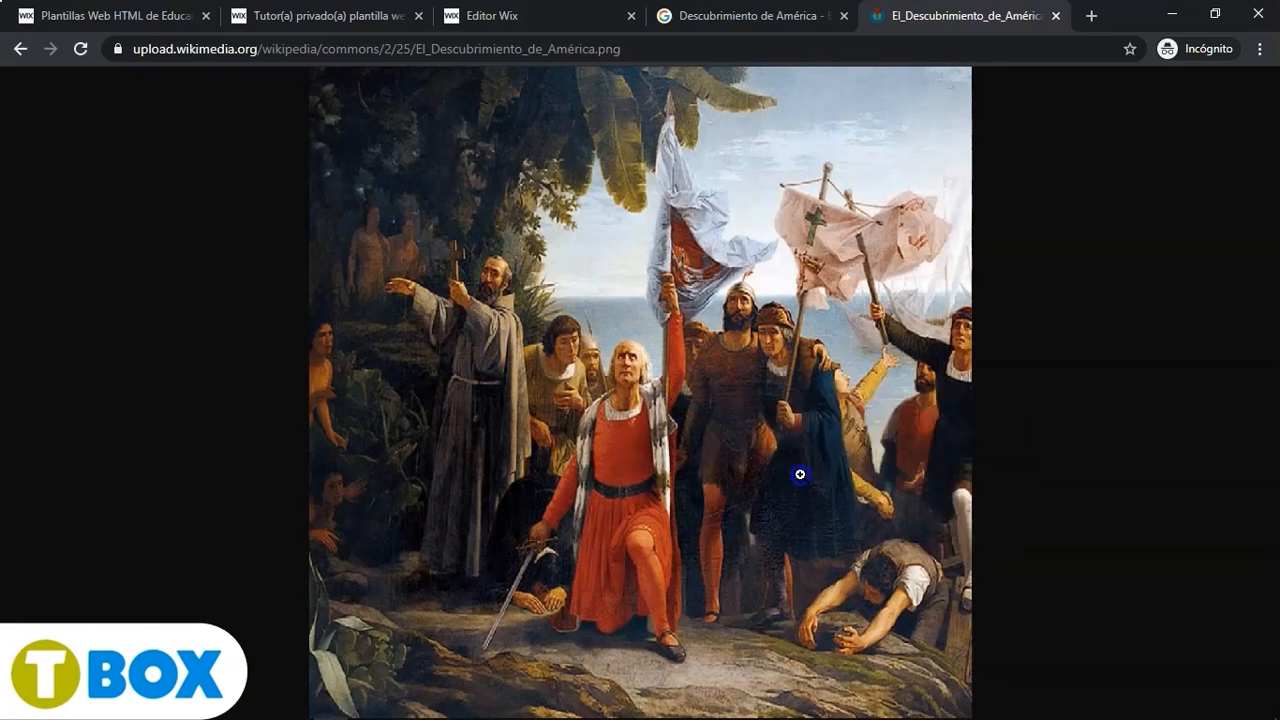
- Return to the Wix editor and import the copied image URL into the site's media files
{"action": "left_click", "coordinate": [760, 15]}
{"action": "left_click", "coordinate": [490, 15]}
{"action": "left_click", "coordinate": [585, 474]}
{"action": "key", "text": "ctrl+v"}
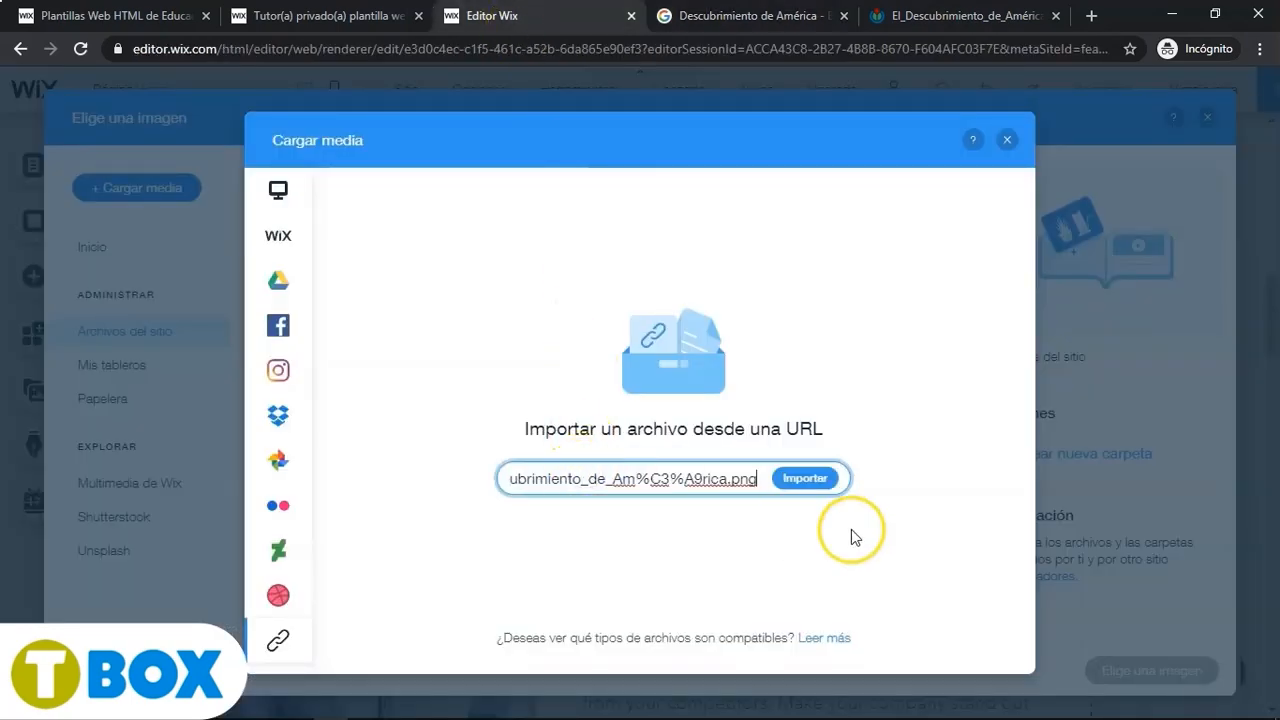
{"action": "left_click", "coordinate": [820, 488]}
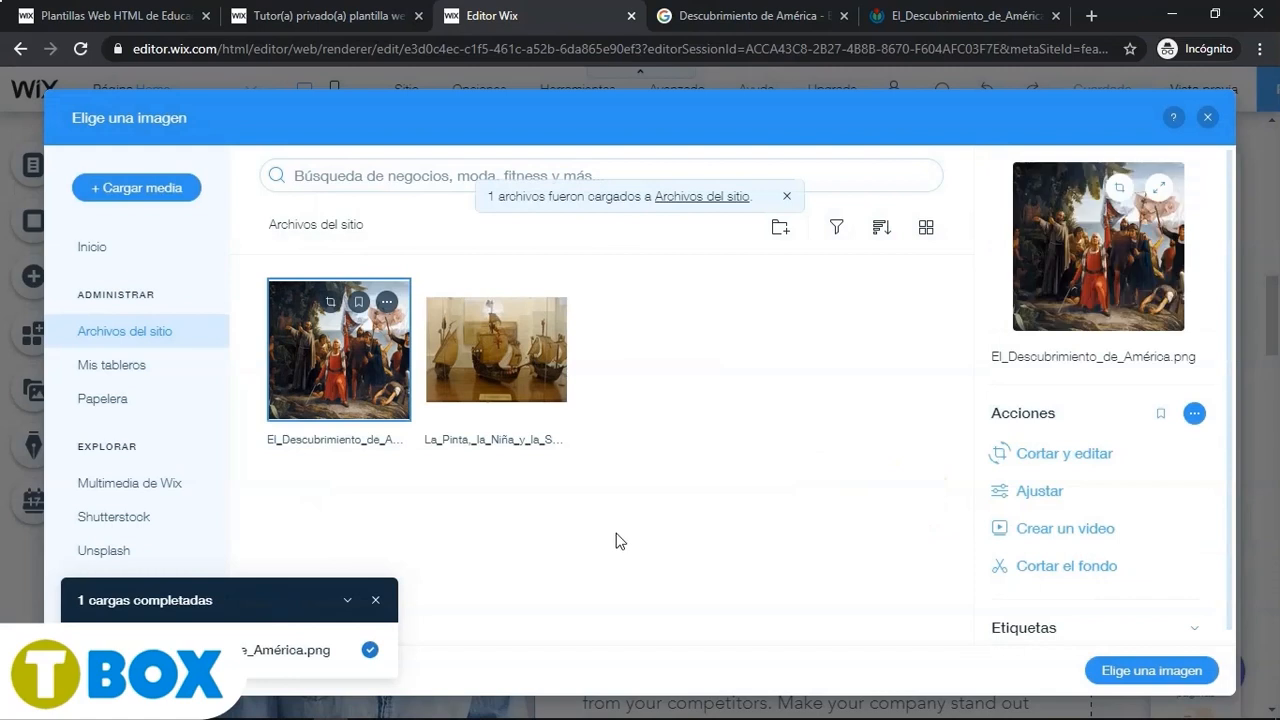
- Crop the El Descubrimiento de América painting to a narrow portrait format and save it as the About section photo
{"action": "left_click", "coordinate": [1030, 455]}
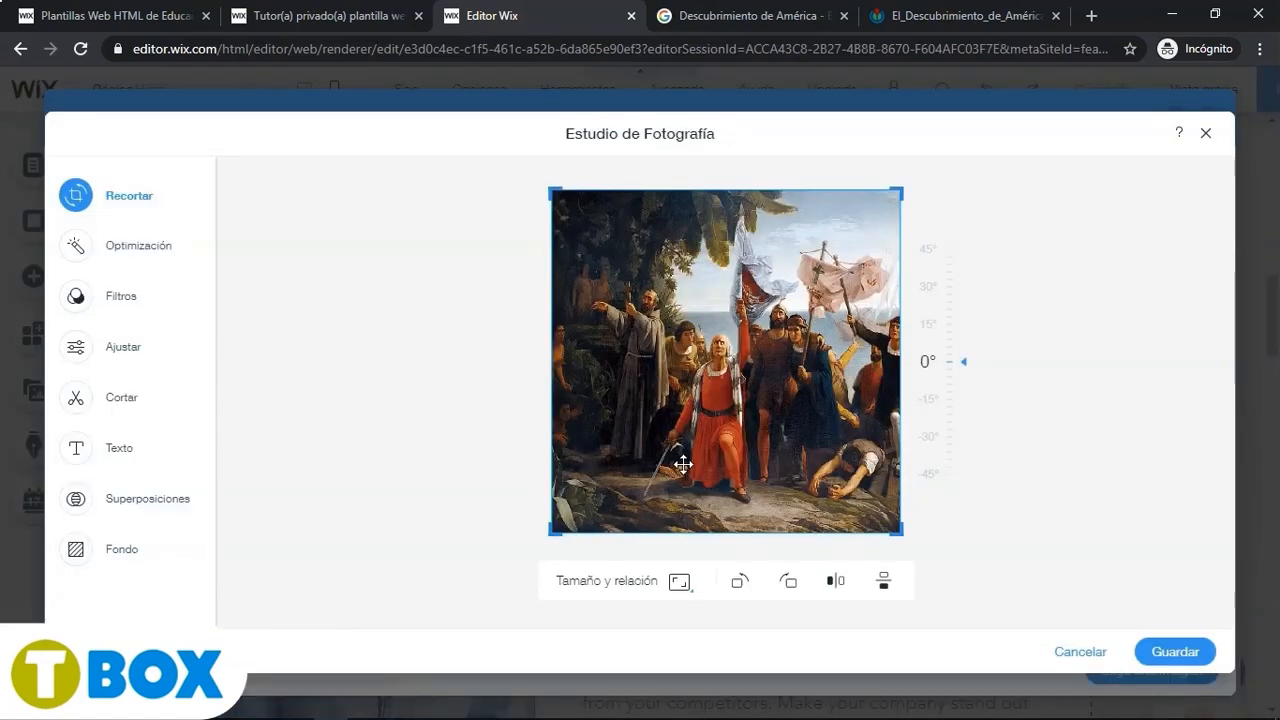
{"action": "left_click_drag", "start_coordinate": [683, 464], "coordinate": [551, 378]}
{"action": "left_click_drag", "start_coordinate": [554, 209], "coordinate": [622, 189]}
{"action": "left_click_drag", "start_coordinate": [845, 188], "coordinate": [822, 188]}
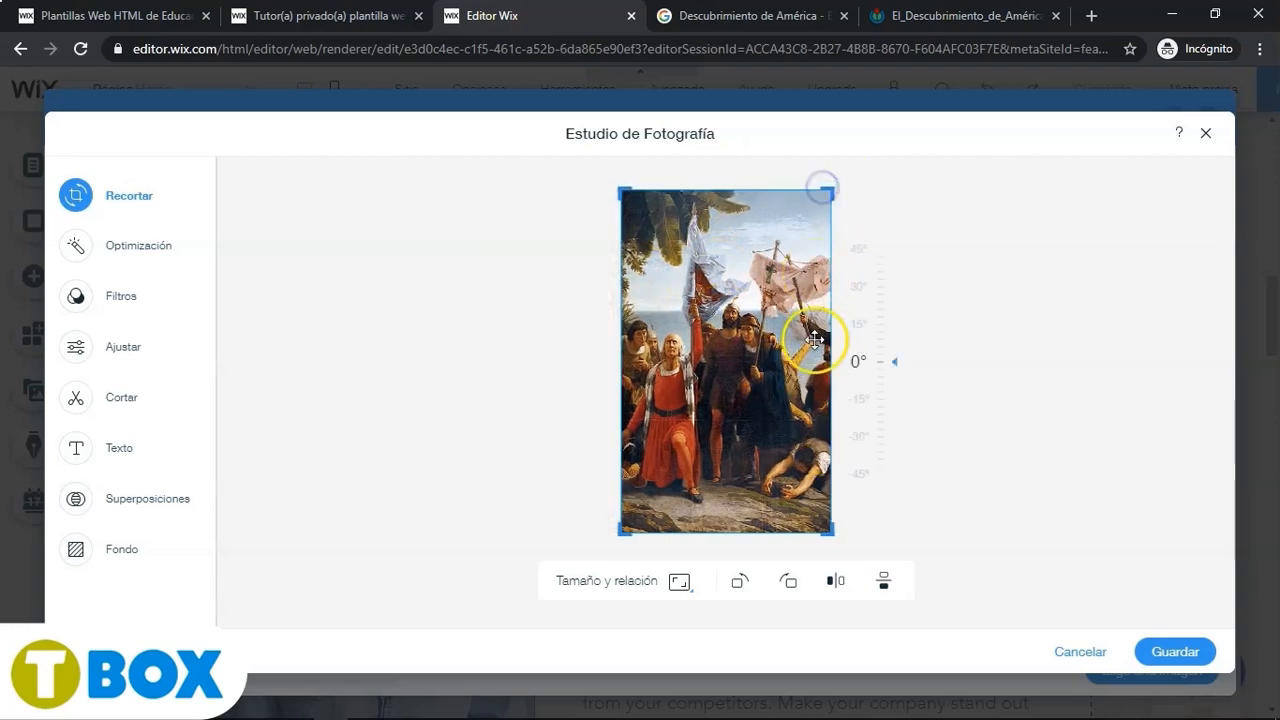
{"action": "left_click", "coordinate": [1185, 651]}
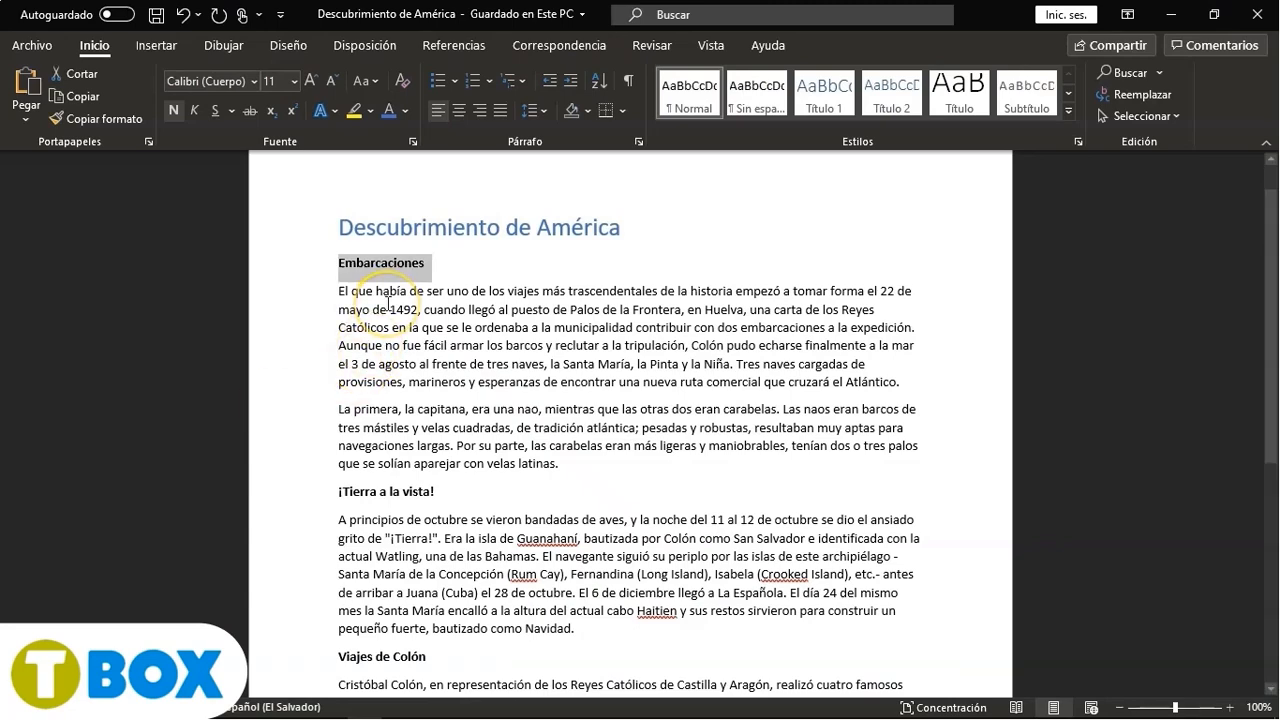
- Replace the About Me heading with the copied Embarcaciones title from the document
{"action": "key", "text": "alt+Tab"}
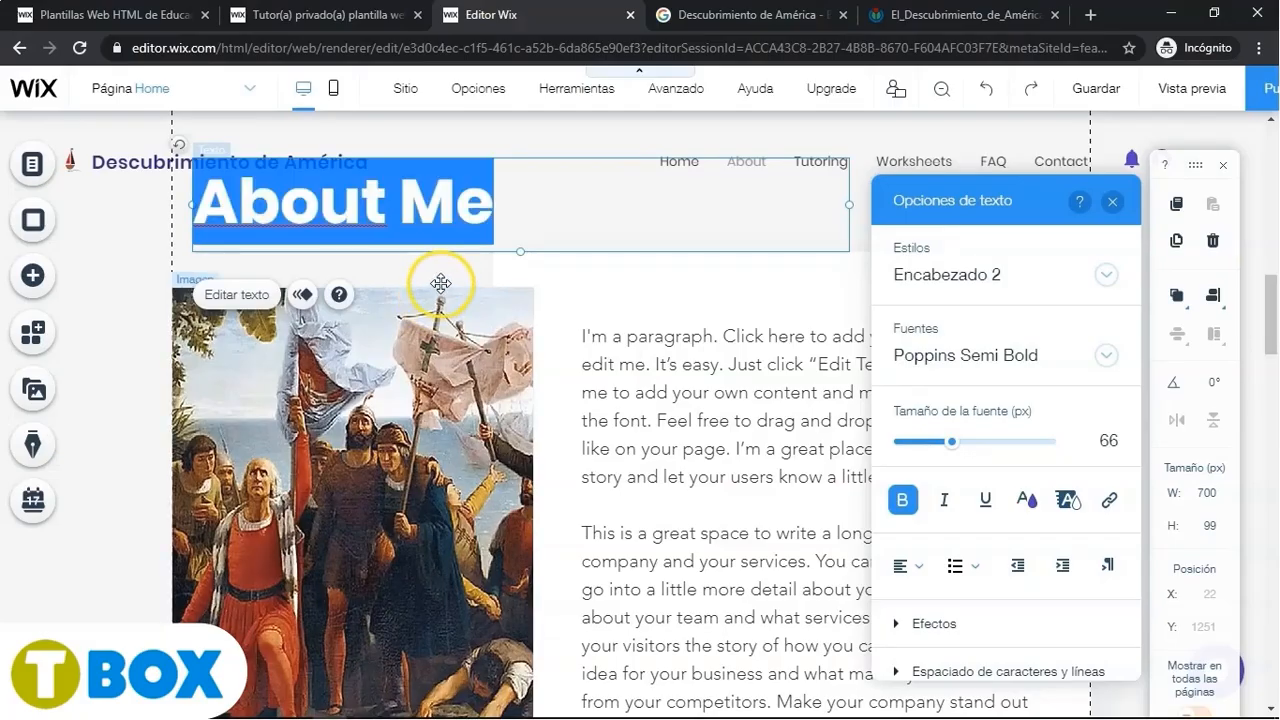
{"action": "type", "text": "Embarcaciones"}
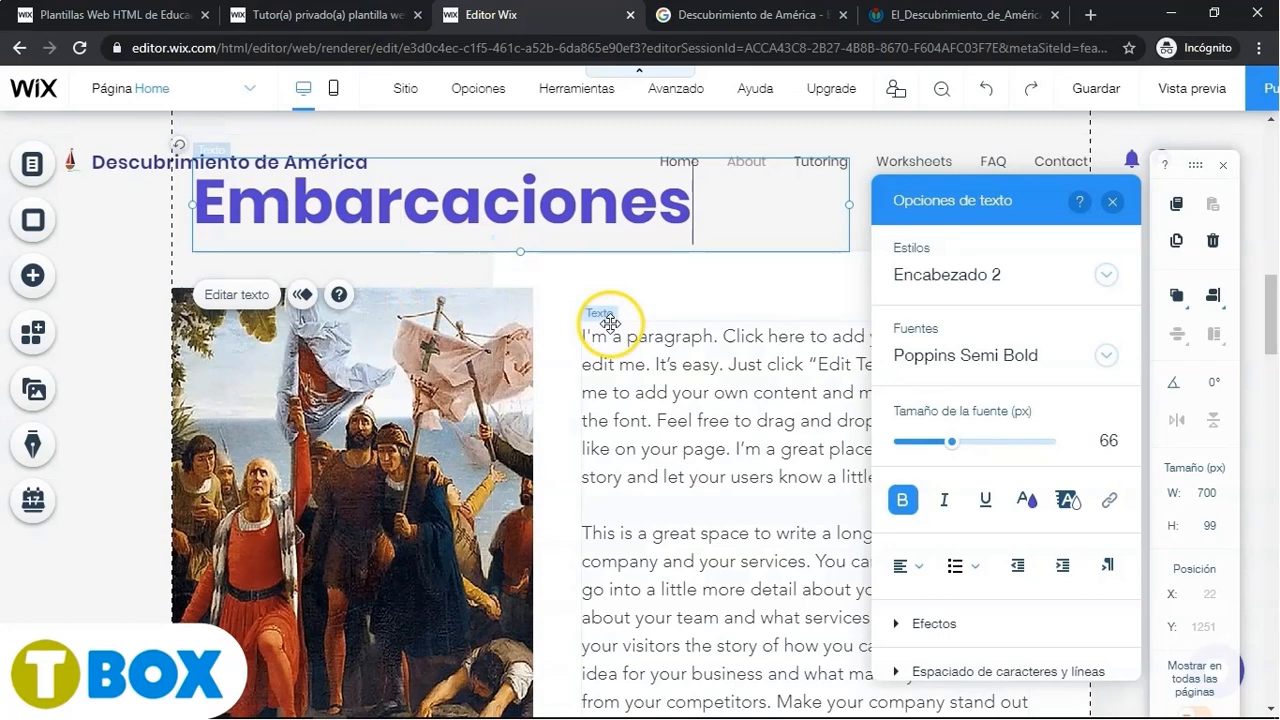
- Replace the About paragraph text with the first two Embarcaciones paragraphs copied from the document, and justify it
{"action": "left_click", "coordinate": [621, 361]}
{"action": "left_click", "coordinate": [620, 274]}
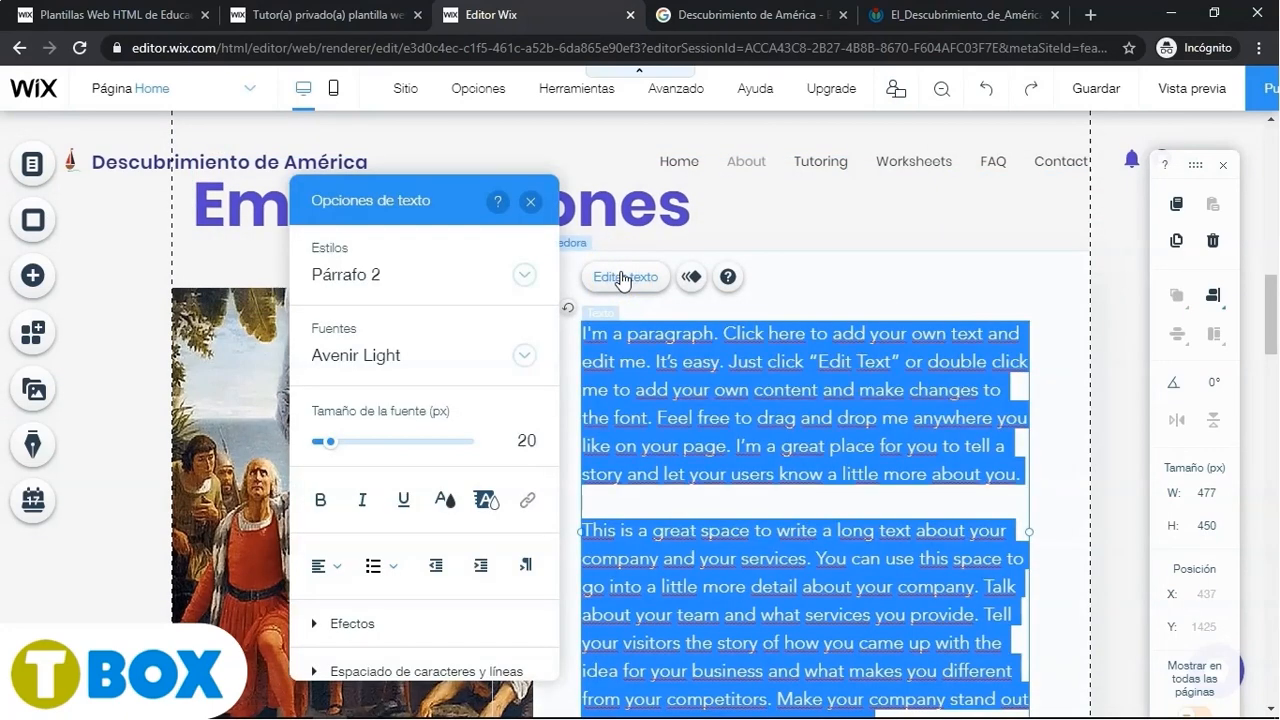
{"action": "key", "text": "alt+Tab"}
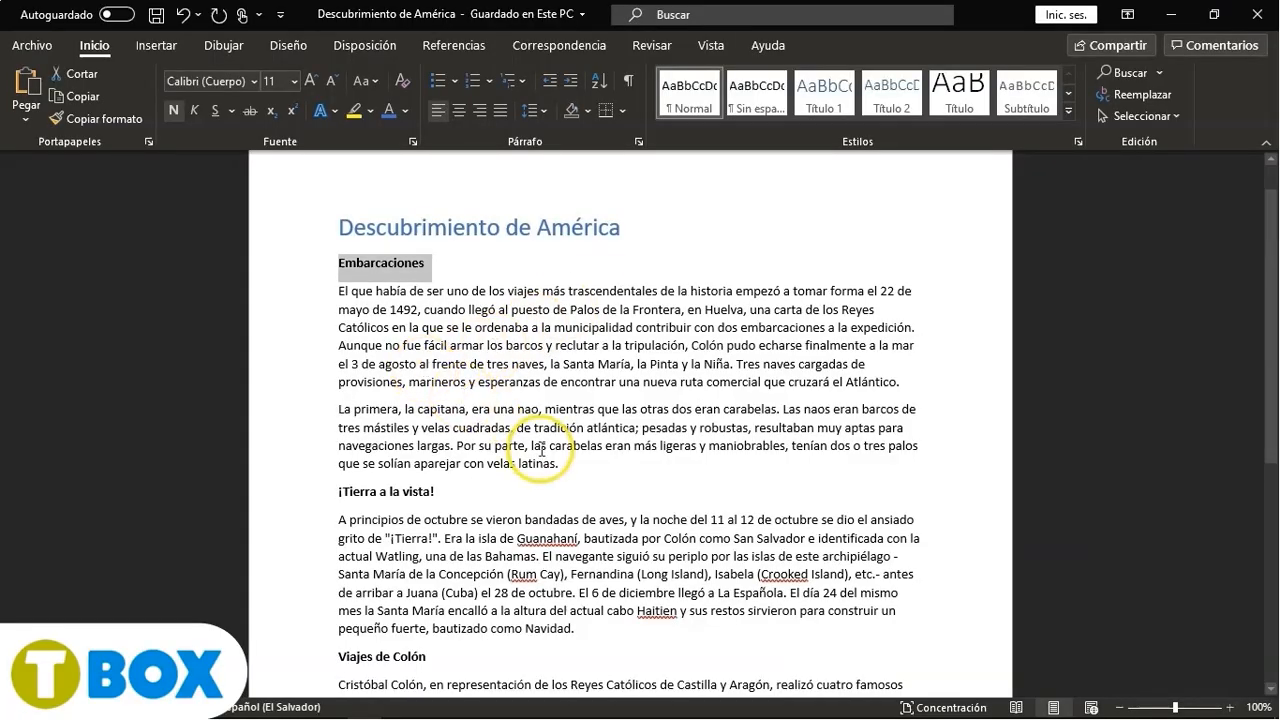
{"action": "left_click_drag", "start_coordinate": [560, 464], "coordinate": [338, 296]}
{"action": "key", "text": "ctrl+c"}
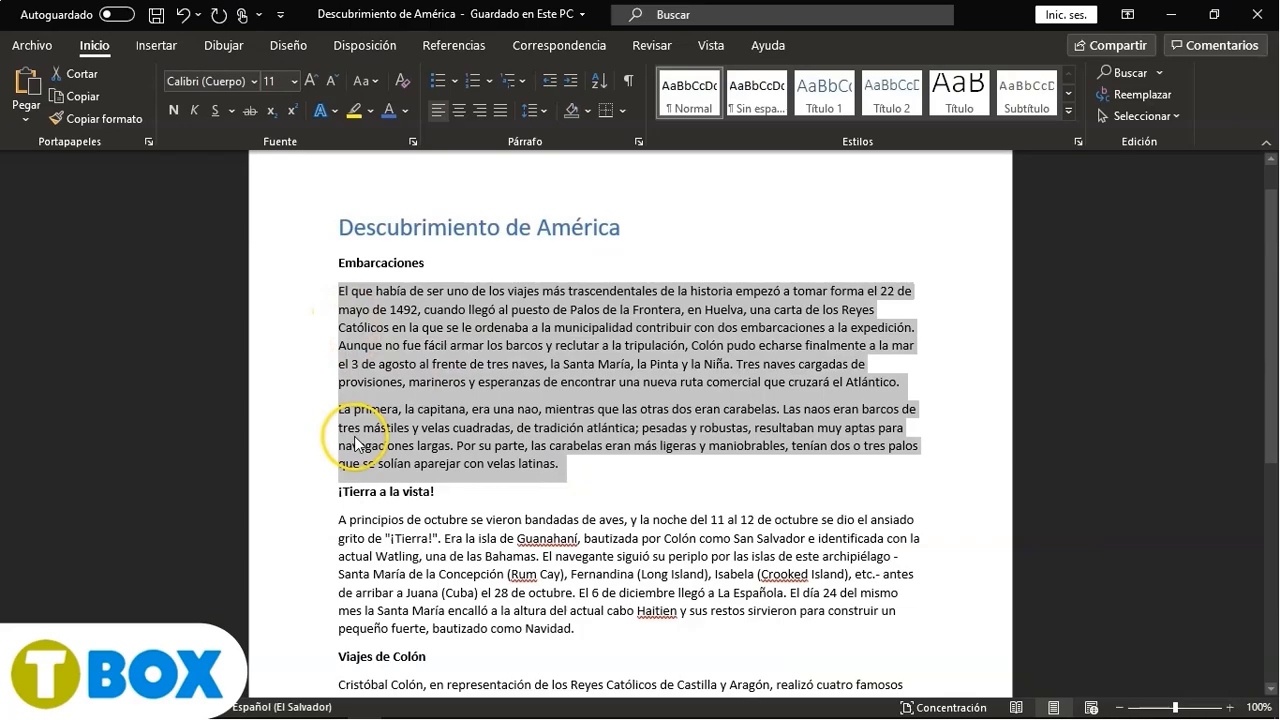
{"action": "key", "text": "alt+Tab"}
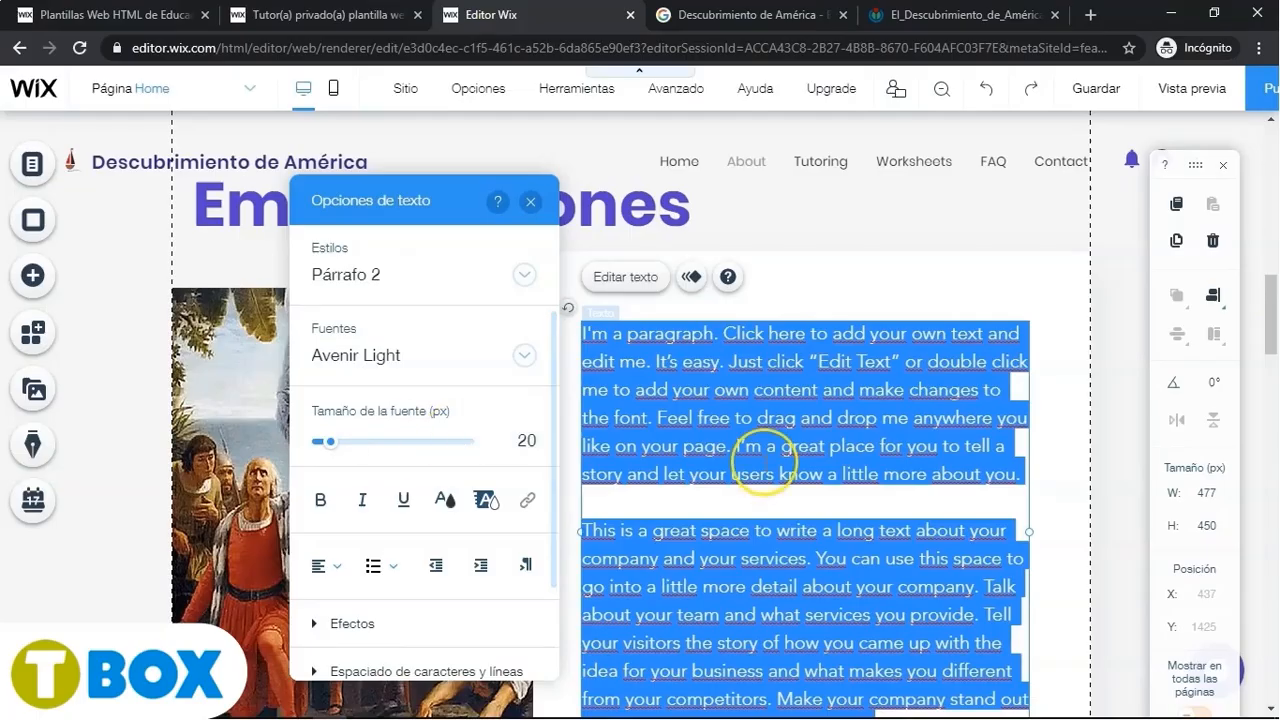
{"action": "key", "text": "ctrl+v"}
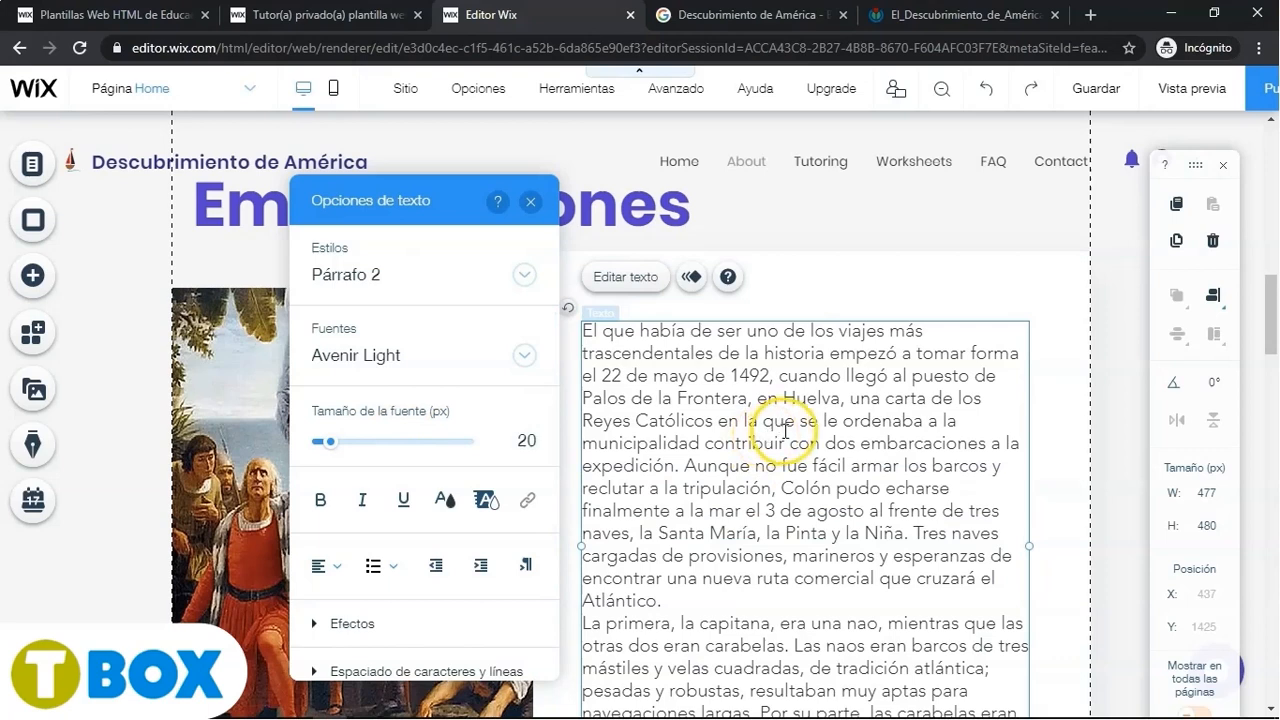
{"action": "left_click", "coordinate": [337, 567]}
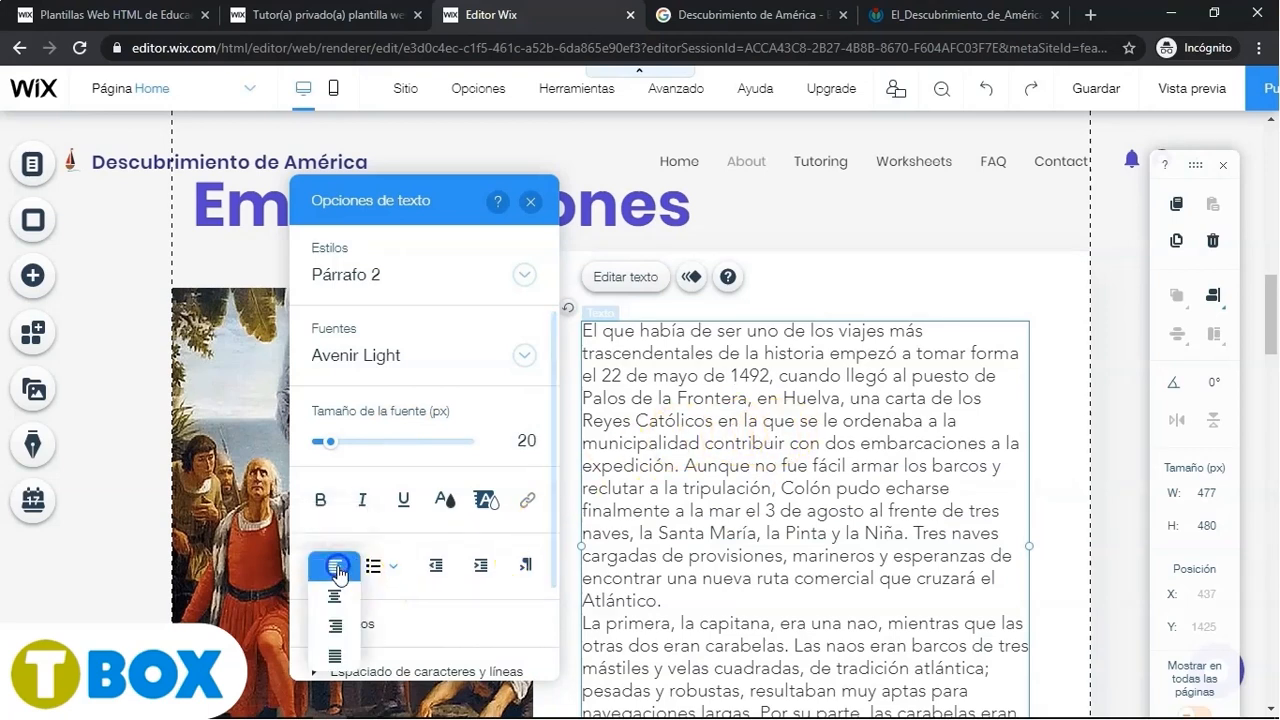
{"action": "left_click", "coordinate": [335, 655]}
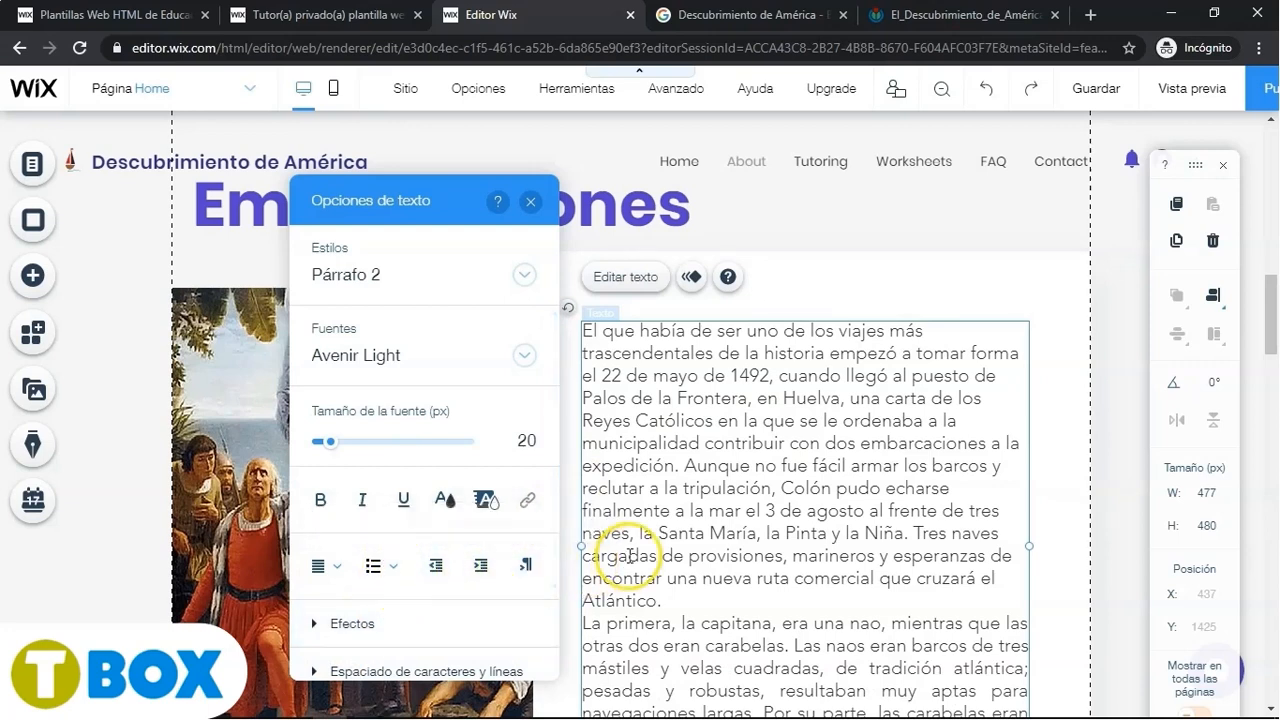
- Insert a blank line between the two pasted paragraphs and close the text settings
{"action": "scroll", "coordinate": [730, 493], "scroll_direction": "down", "scroll_amount": 2}
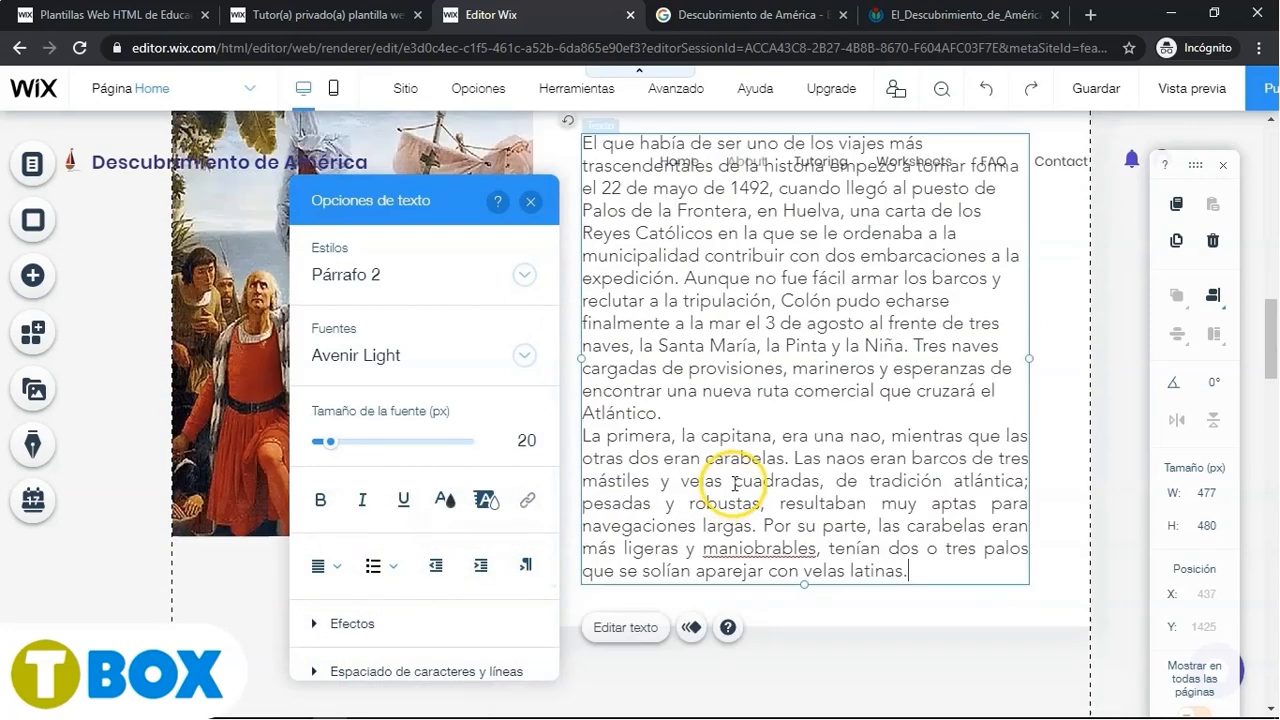
{"action": "left_click", "coordinate": [696, 419]}
{"action": "key", "text": "Return"}
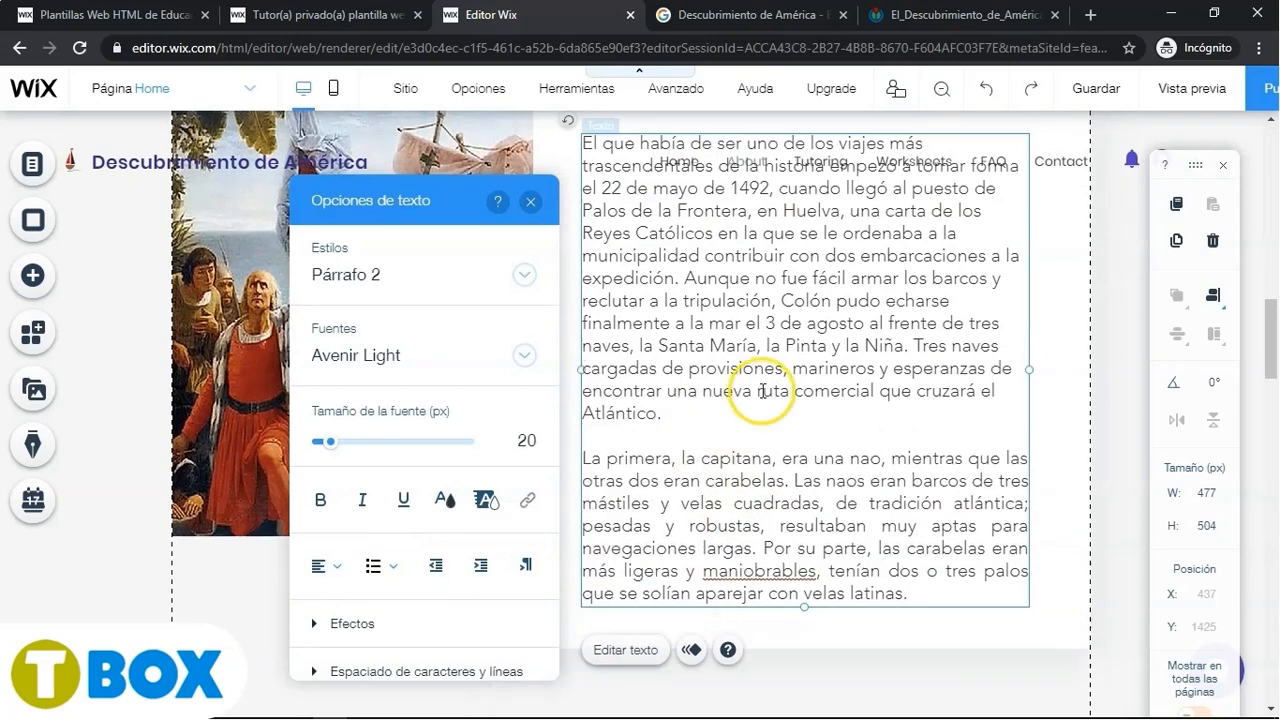
{"action": "scroll", "coordinate": [766, 400], "scroll_direction": "up", "scroll_amount": 1}
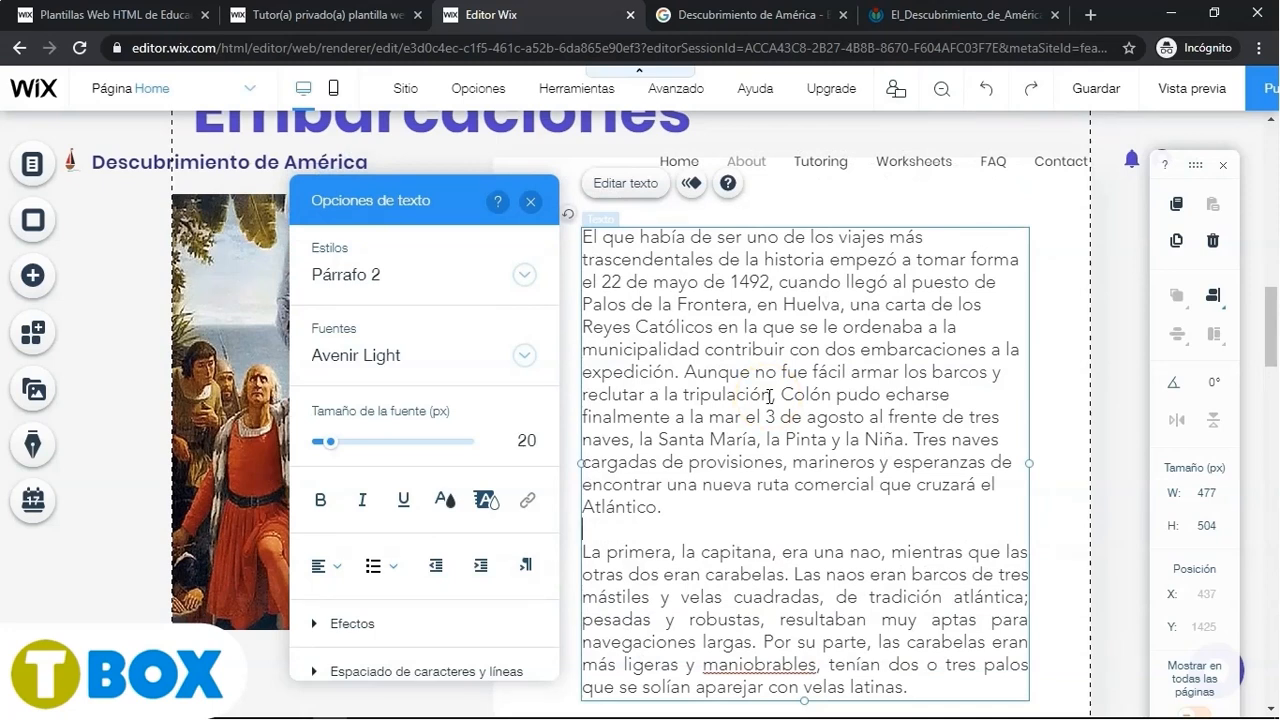
{"action": "left_click", "coordinate": [530, 203]}
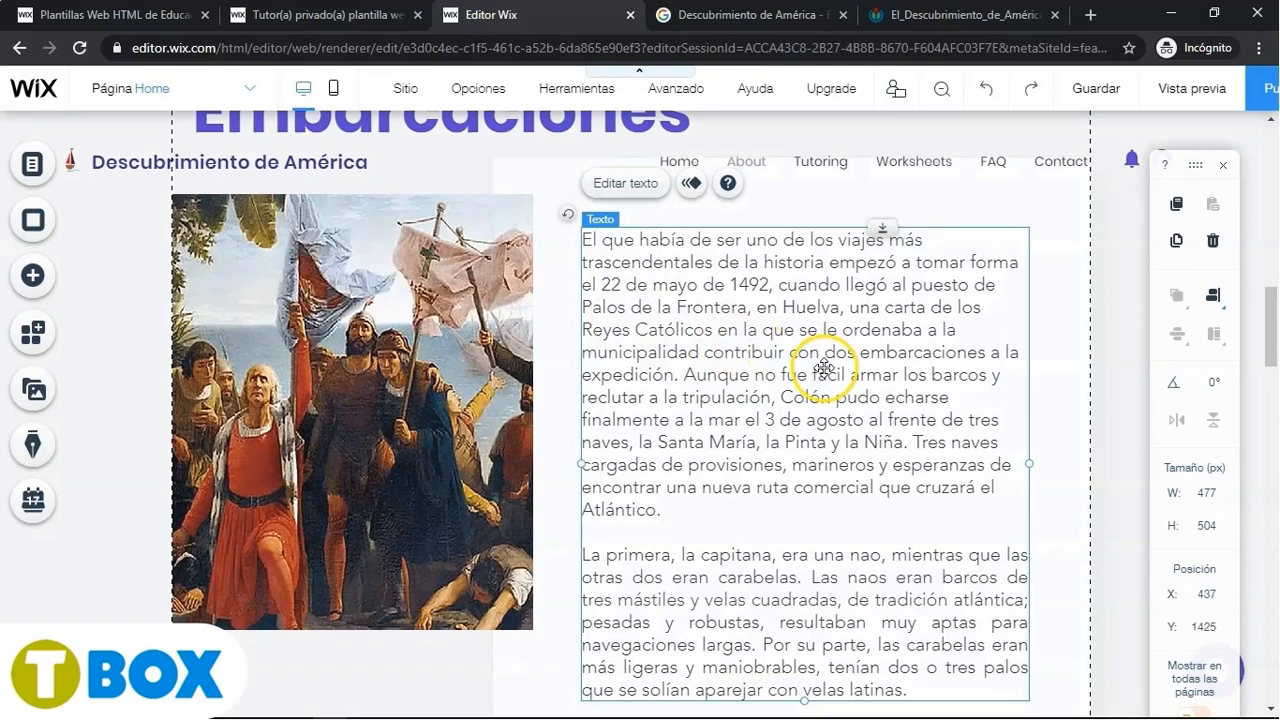
{"action": "scroll", "coordinate": [751, 400], "scroll_direction": "up", "scroll_amount": 1}
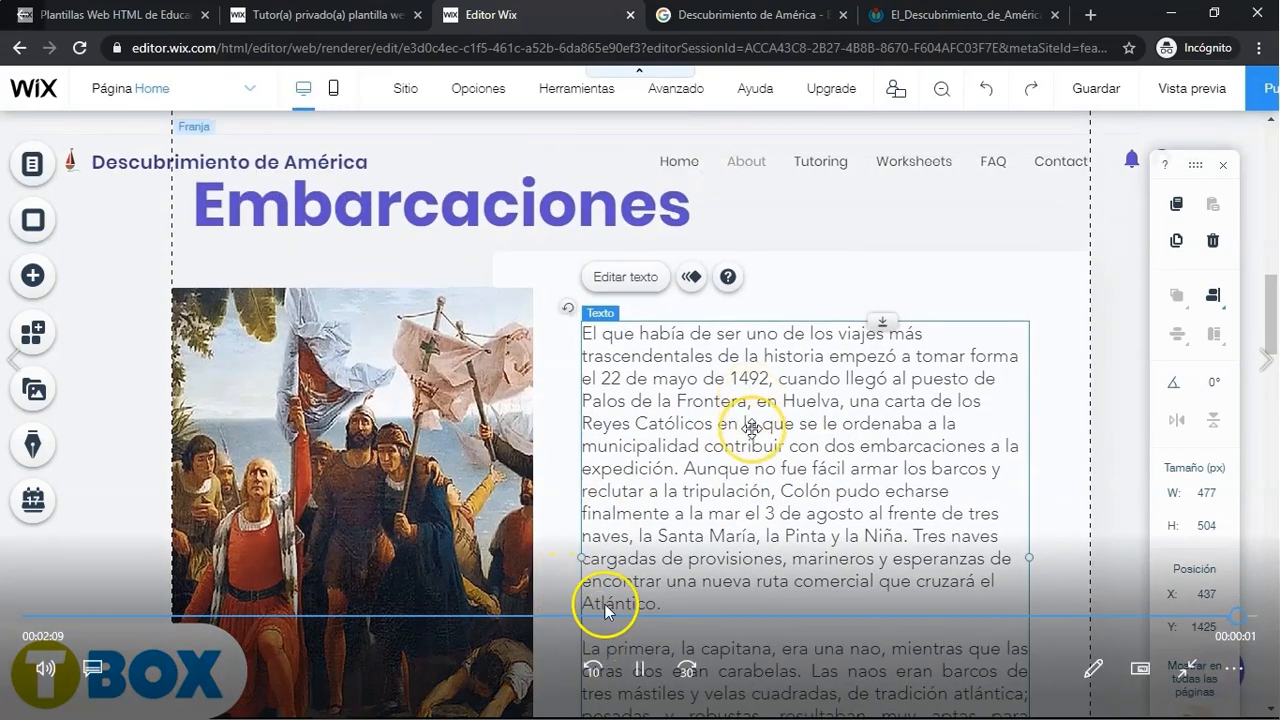
{"action": "scroll", "coordinate": [605, 604], "scroll_direction": "down", "scroll_amount": 1}
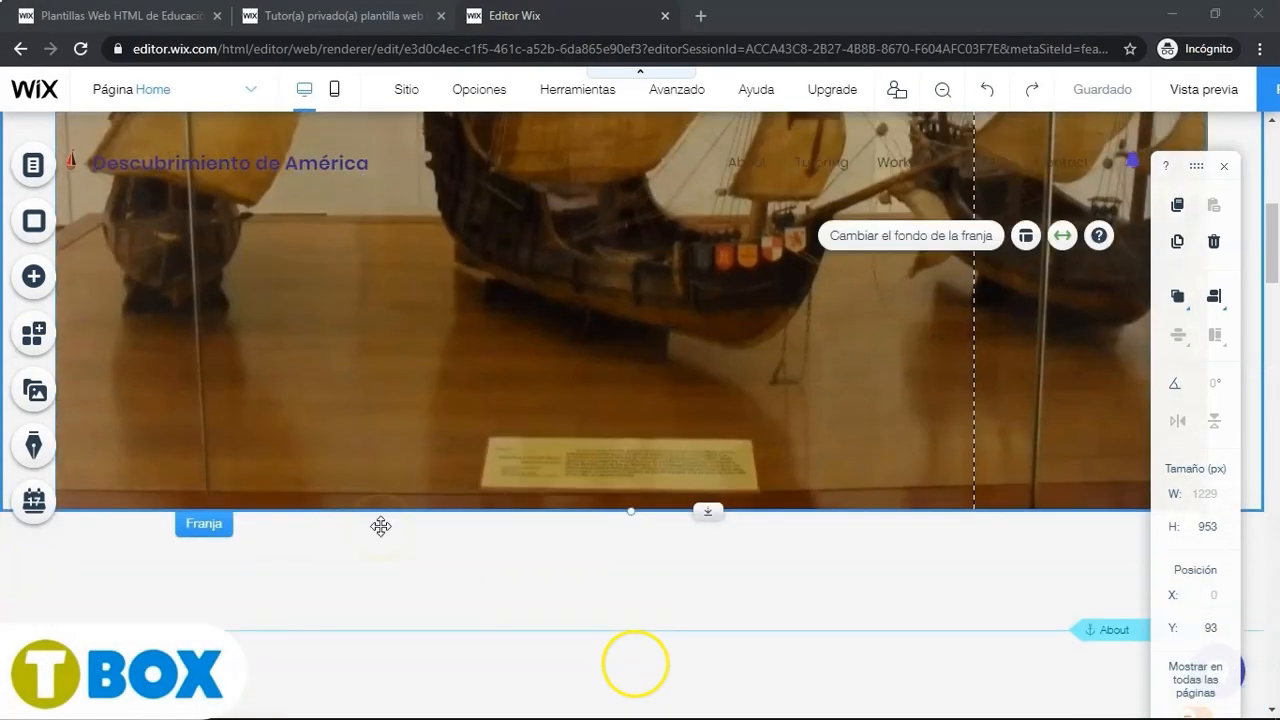
{"action": "scroll", "coordinate": [617, 543], "scroll_direction": "down", "scroll_amount": 5}
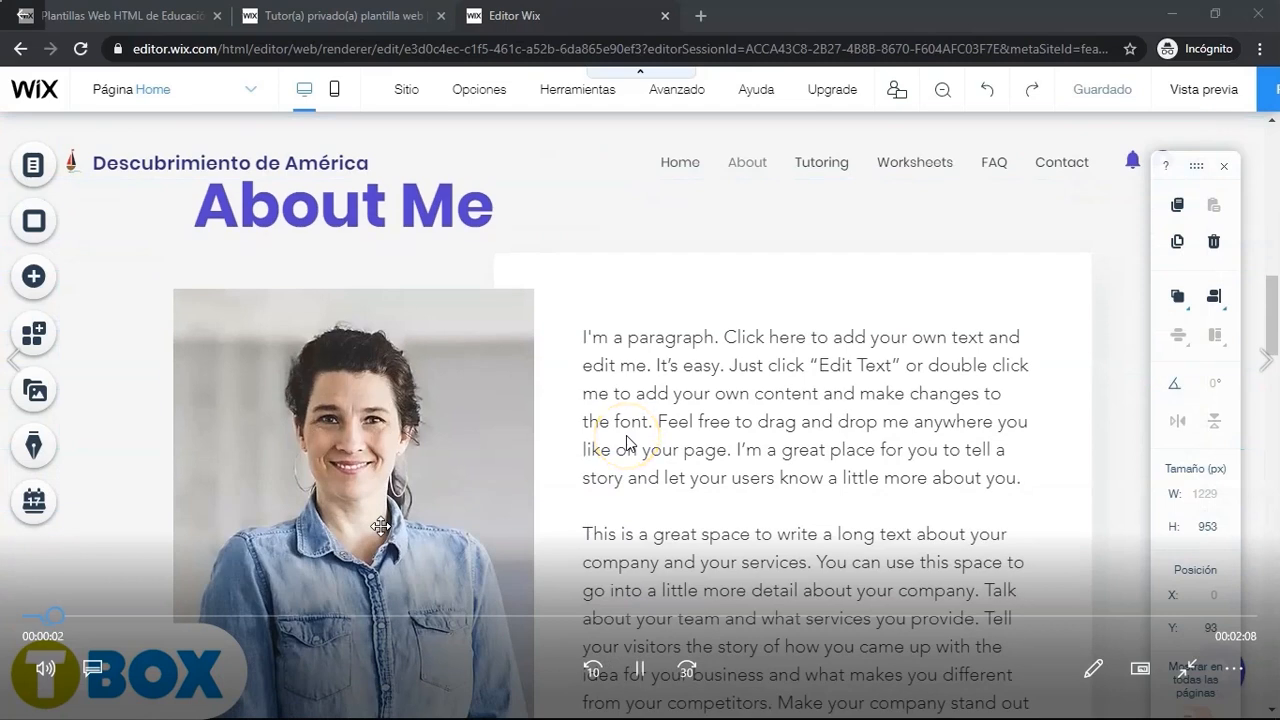
- Start replacing the About section photo and choose to import a file from a URL
{"action": "left_click", "coordinate": [380, 525]}
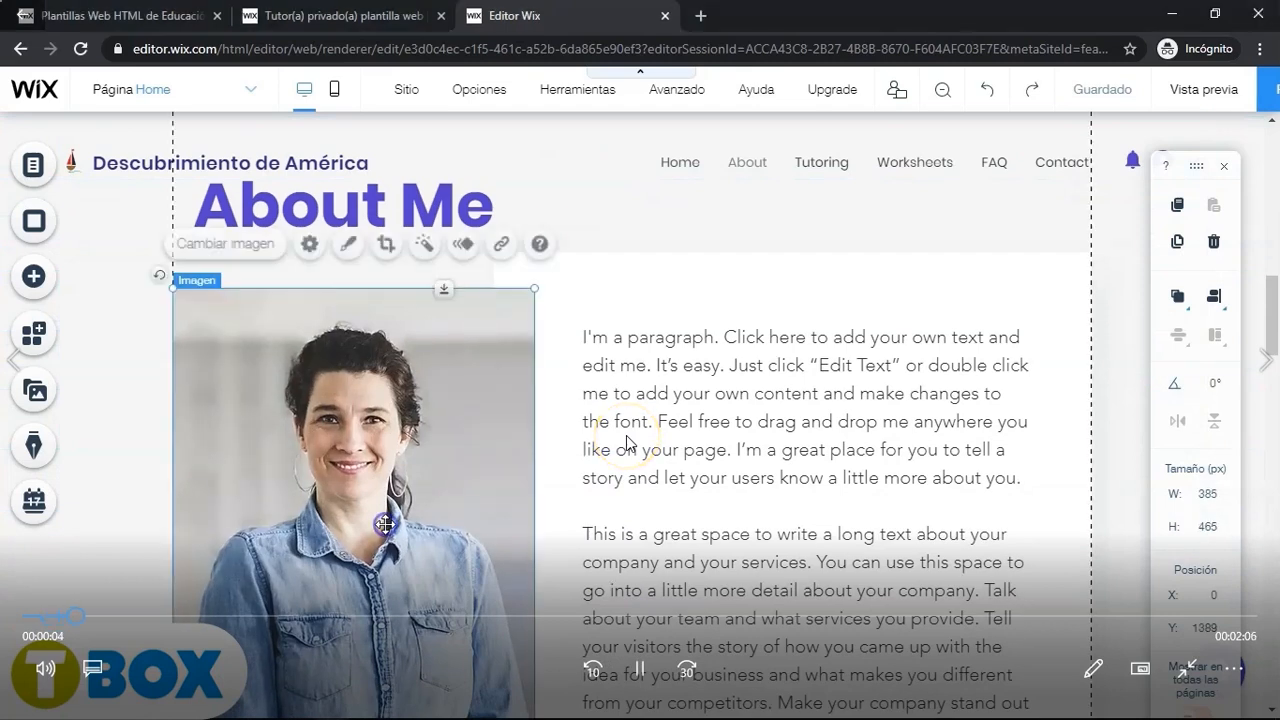
{"action": "left_click", "coordinate": [252, 246]}
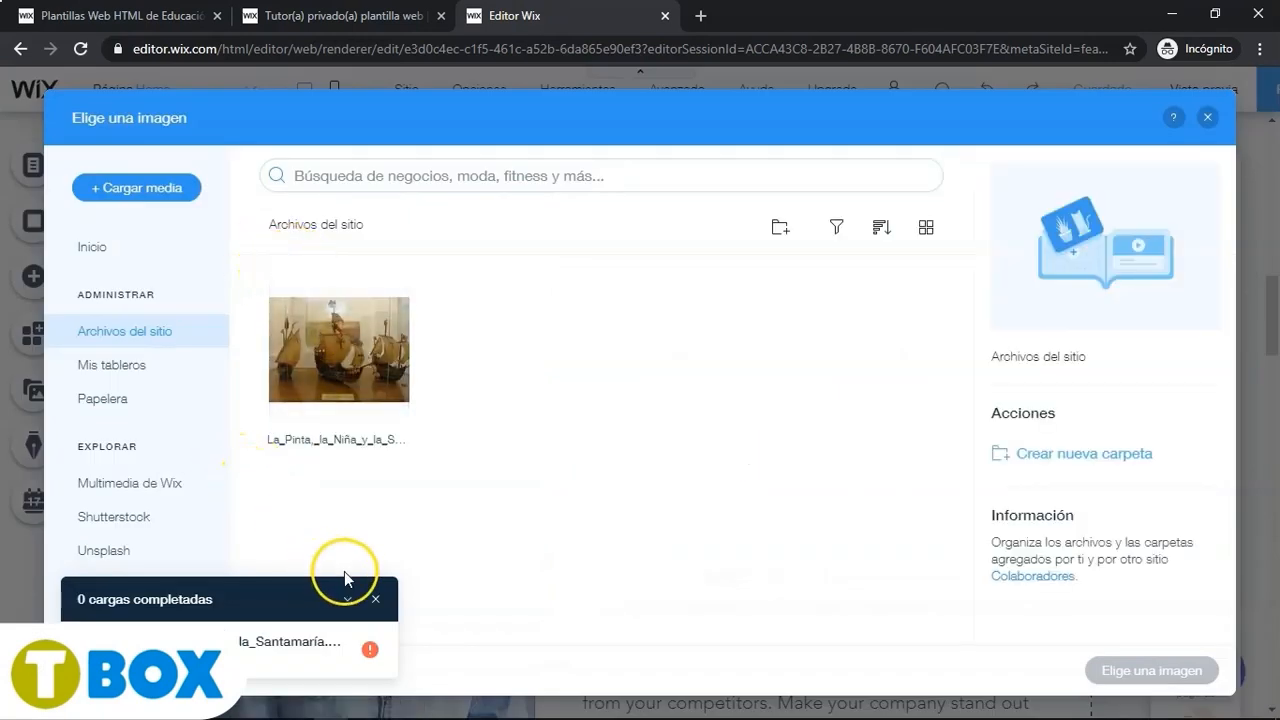
{"action": "left_click", "coordinate": [374, 597]}
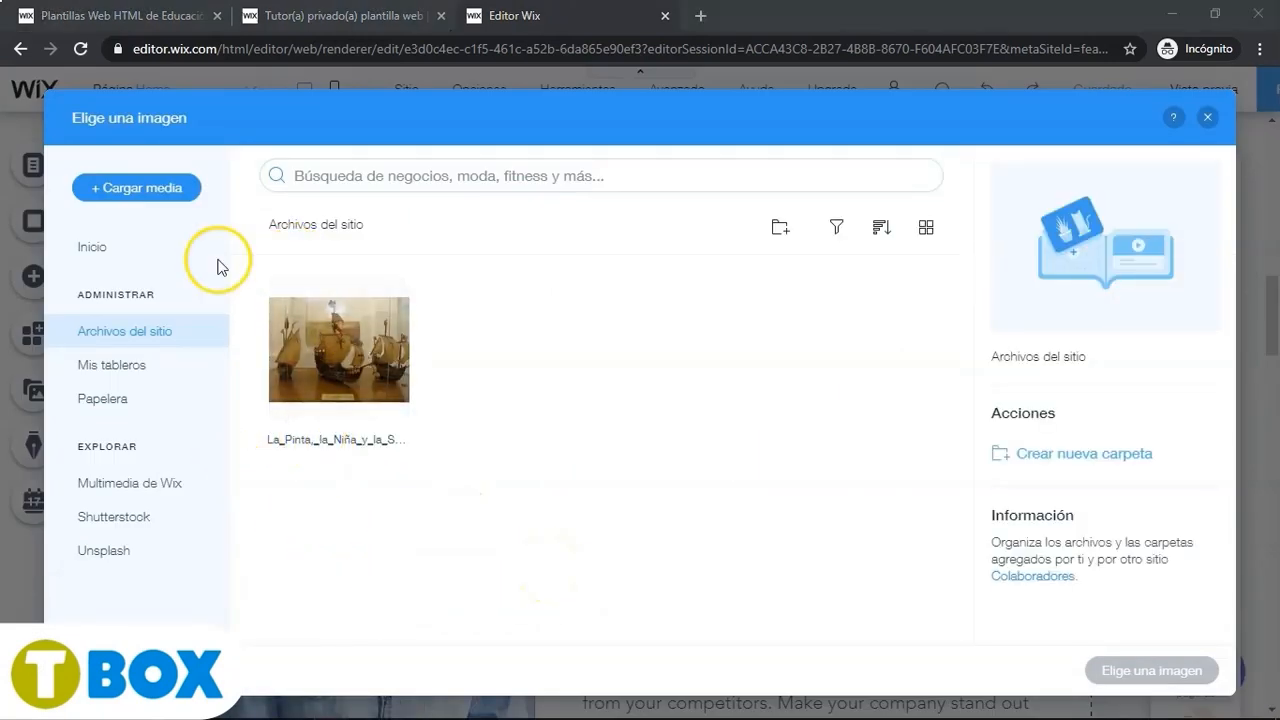
{"action": "left_click", "coordinate": [169, 187]}
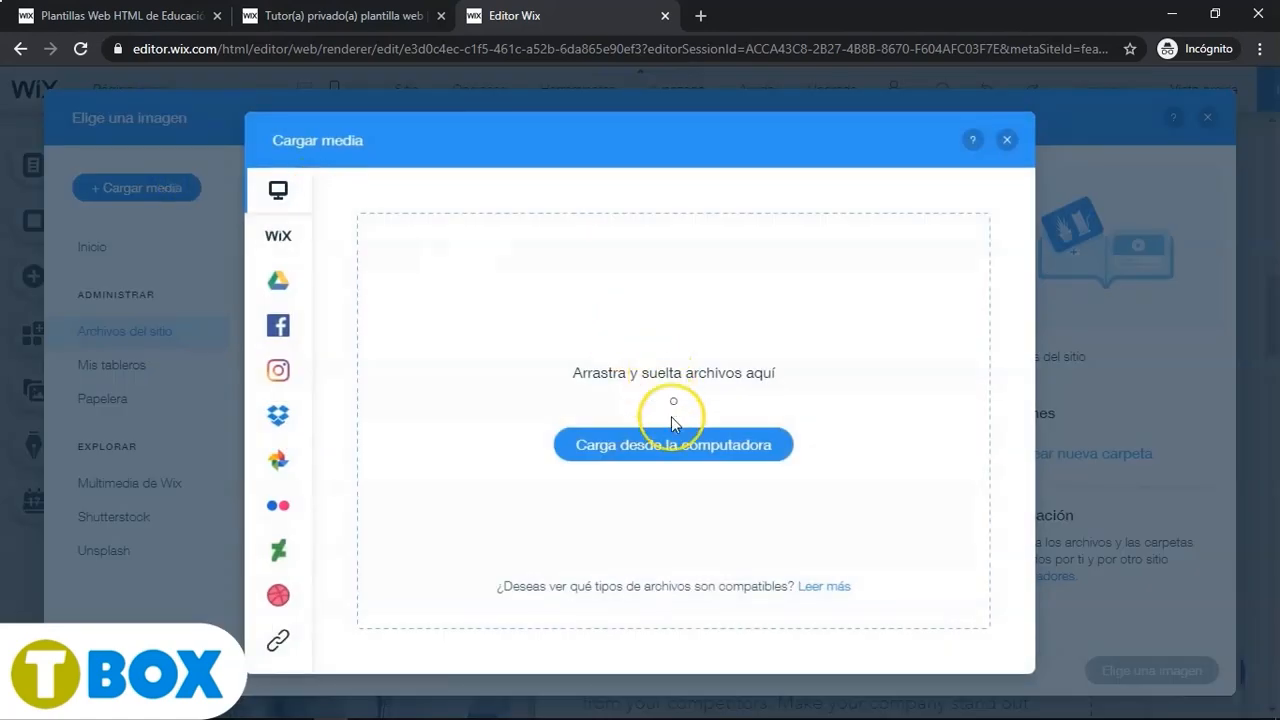
{"action": "left_click", "coordinate": [278, 640]}
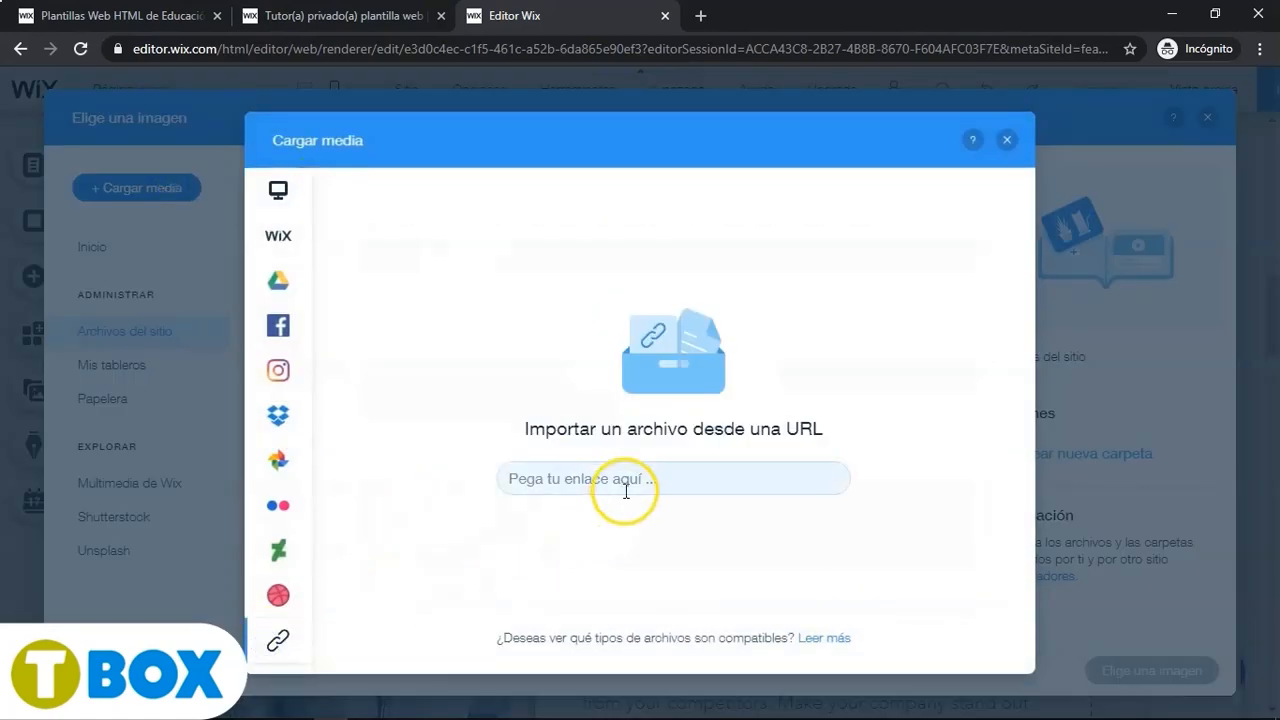
- In a new tab, search Google Images for Descubrimiento de América, filtered to images labelled for reuse
{"action": "left_click", "coordinate": [702, 17]}
{"action": "type", "text": "Descubrimiento de América"}
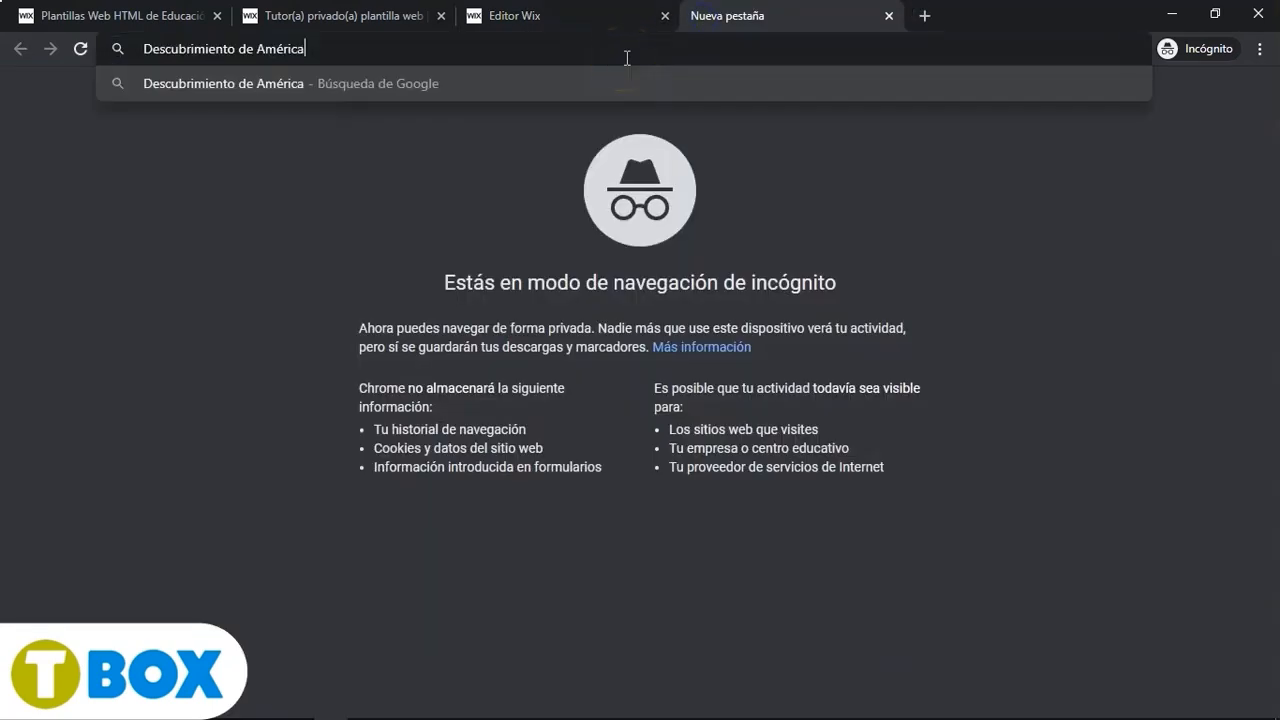
{"action": "key", "text": "Return"}
{"action": "left_click", "coordinate": [287, 168]}
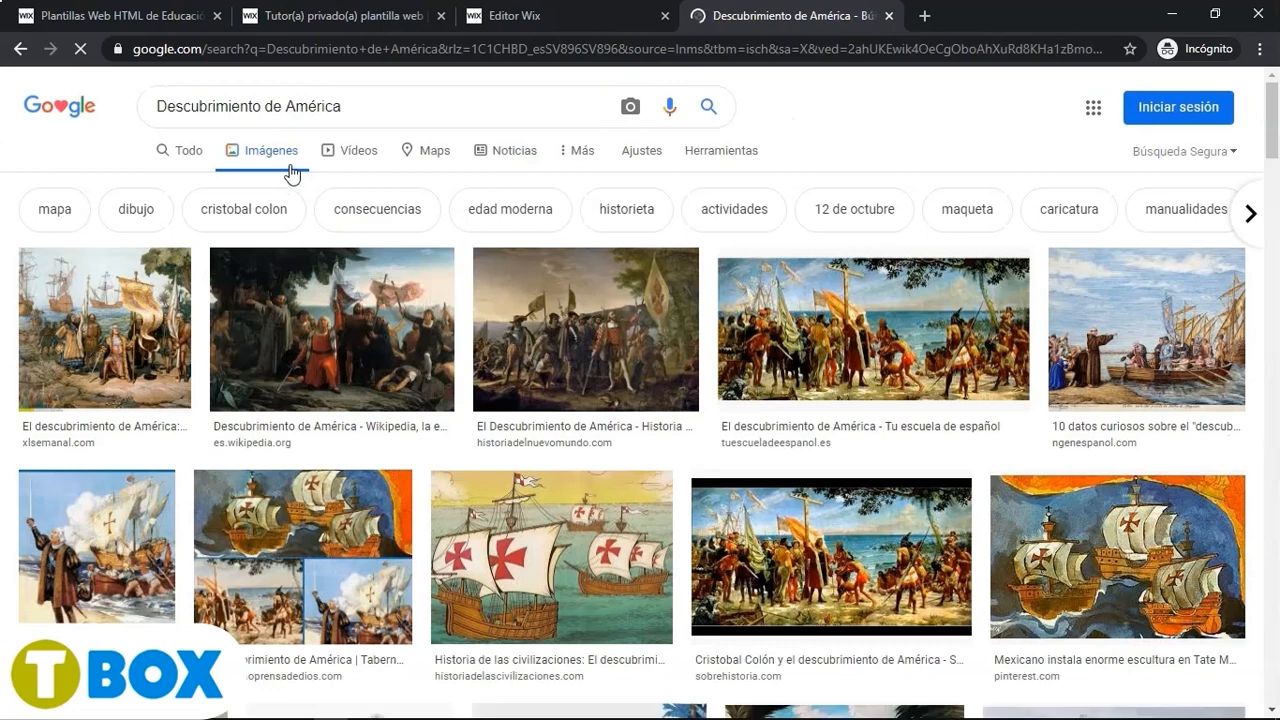
{"action": "left_click", "coordinate": [712, 168]}
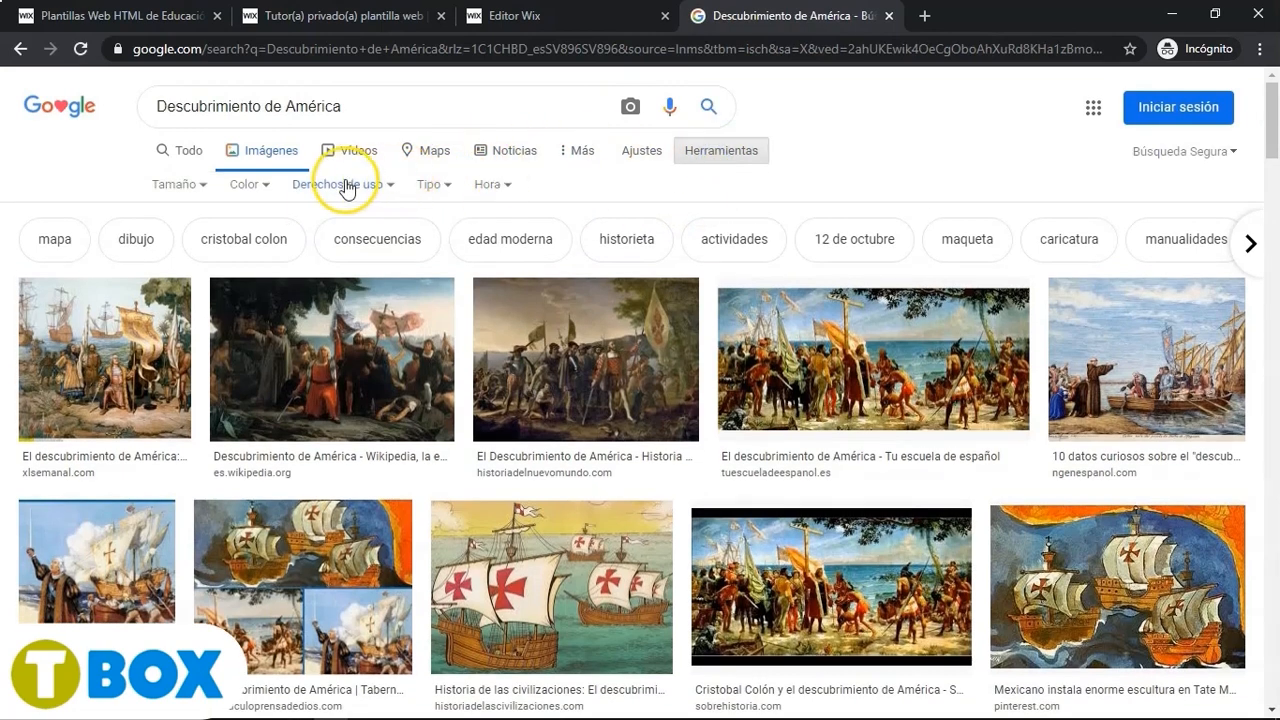
{"action": "left_click", "coordinate": [345, 186]}
{"action": "left_click", "coordinate": [350, 266]}
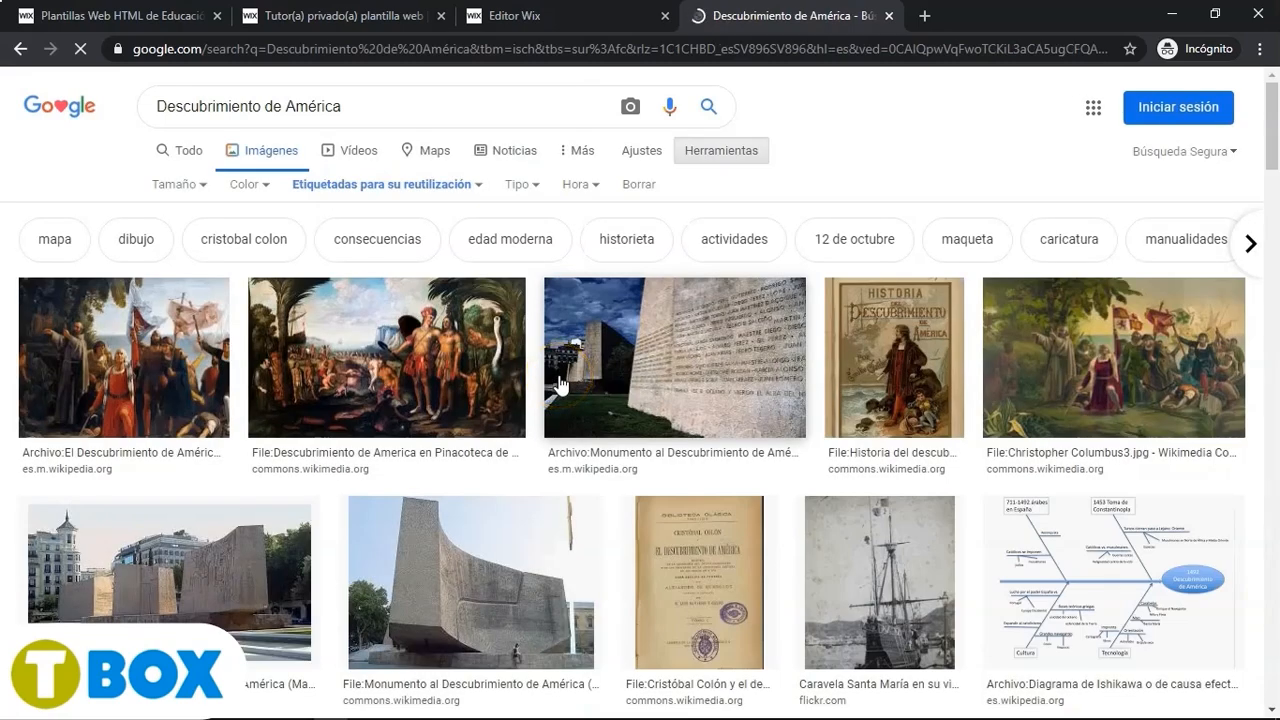
- Open the El Descubrimiento de América painting on Wikipedia at full size and copy its image address
{"action": "left_click", "coordinate": [139, 366]}
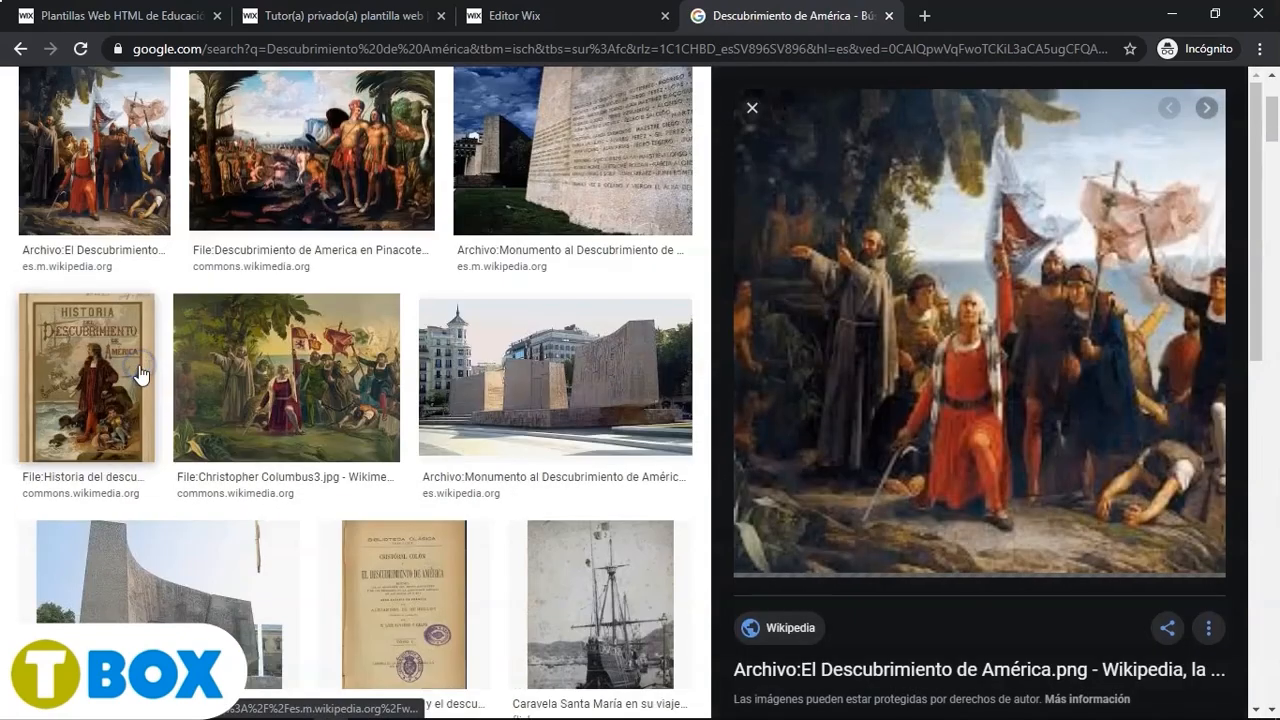
{"action": "left_click", "coordinate": [829, 353]}
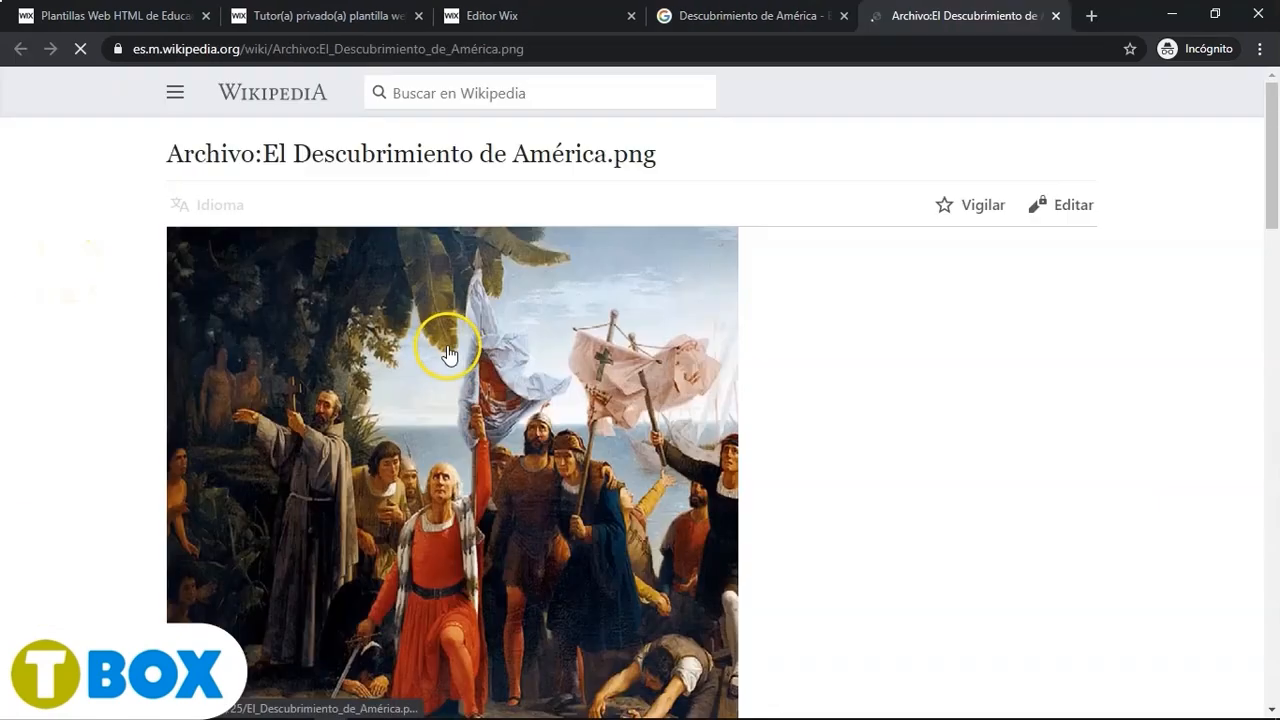
{"action": "left_click", "coordinate": [501, 356]}
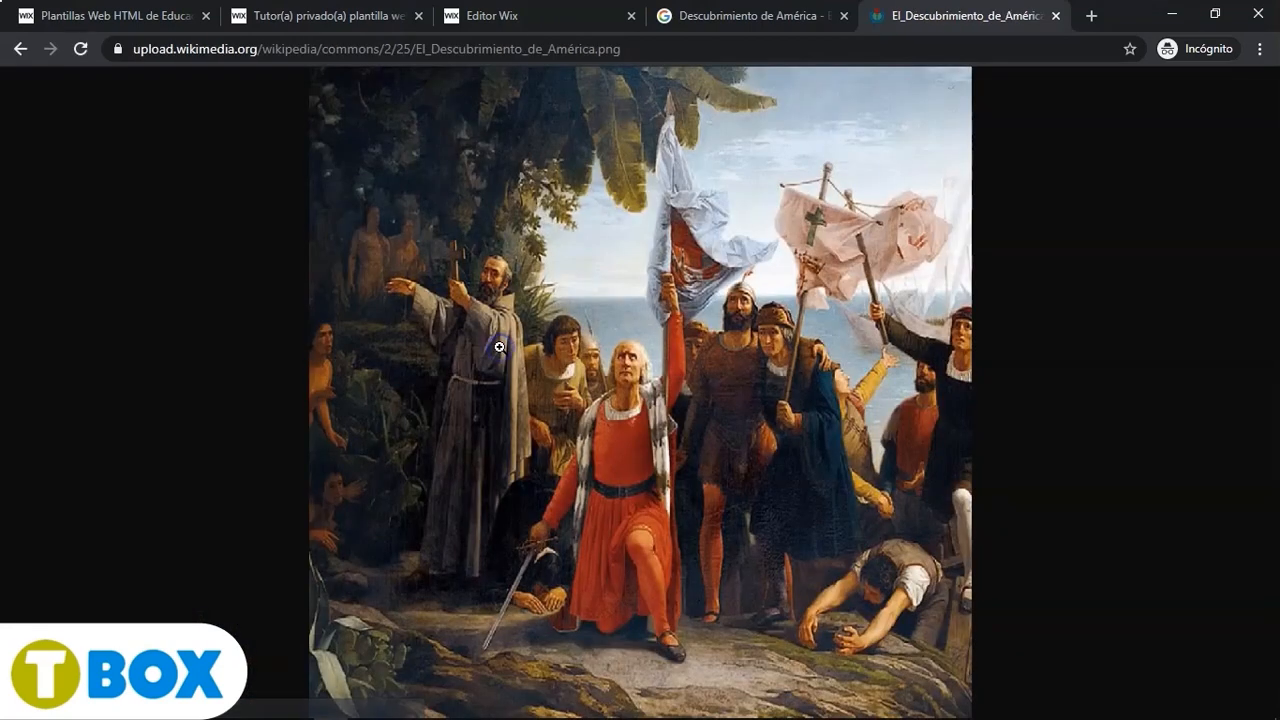
{"action": "right_click", "coordinate": [703, 387]}
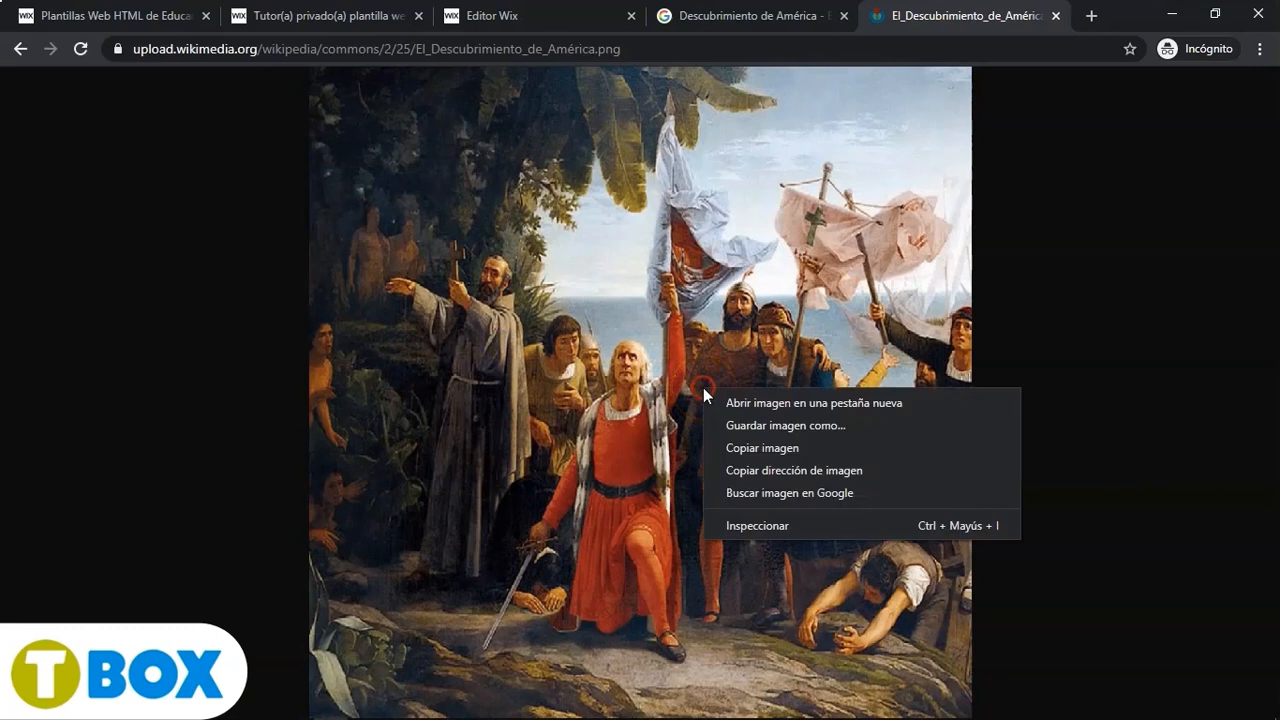
{"action": "left_click", "coordinate": [795, 468]}
- Back in the Wix editor, paste the copied image address and import it into the site files
{"action": "left_click", "coordinate": [750, 15]}
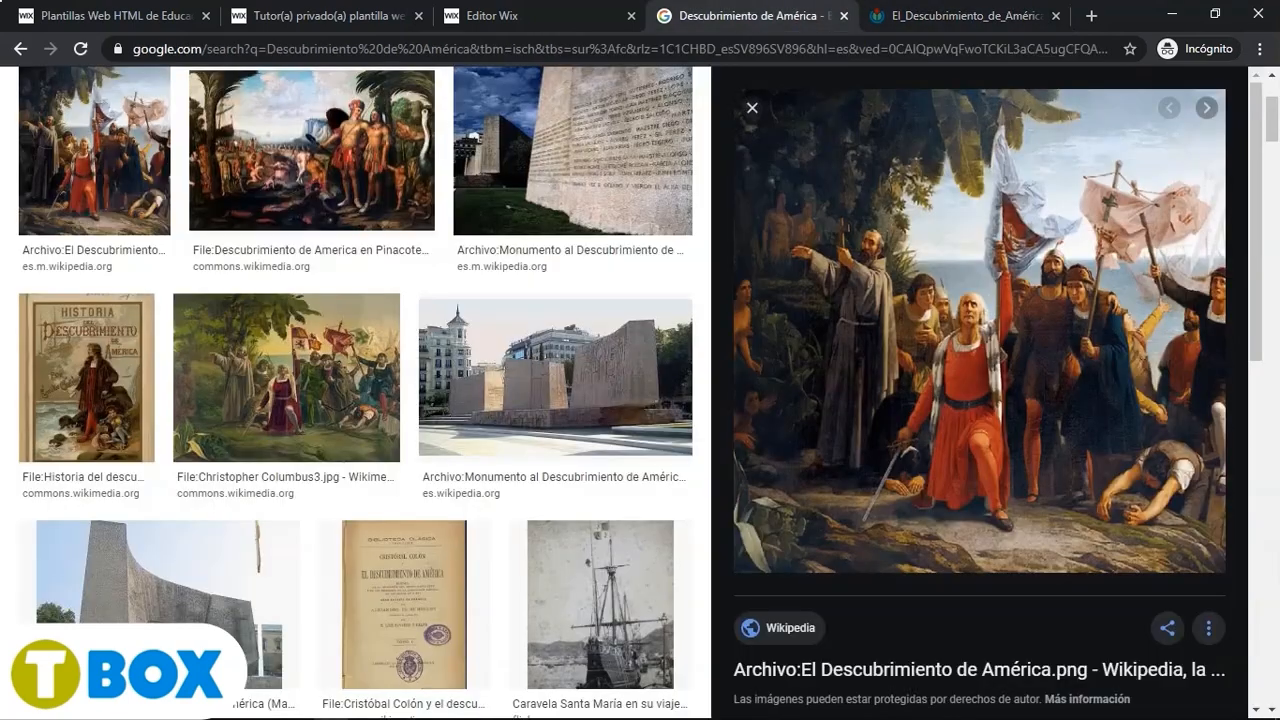
{"action": "left_click", "coordinate": [492, 15]}
{"action": "left_click", "coordinate": [583, 468]}
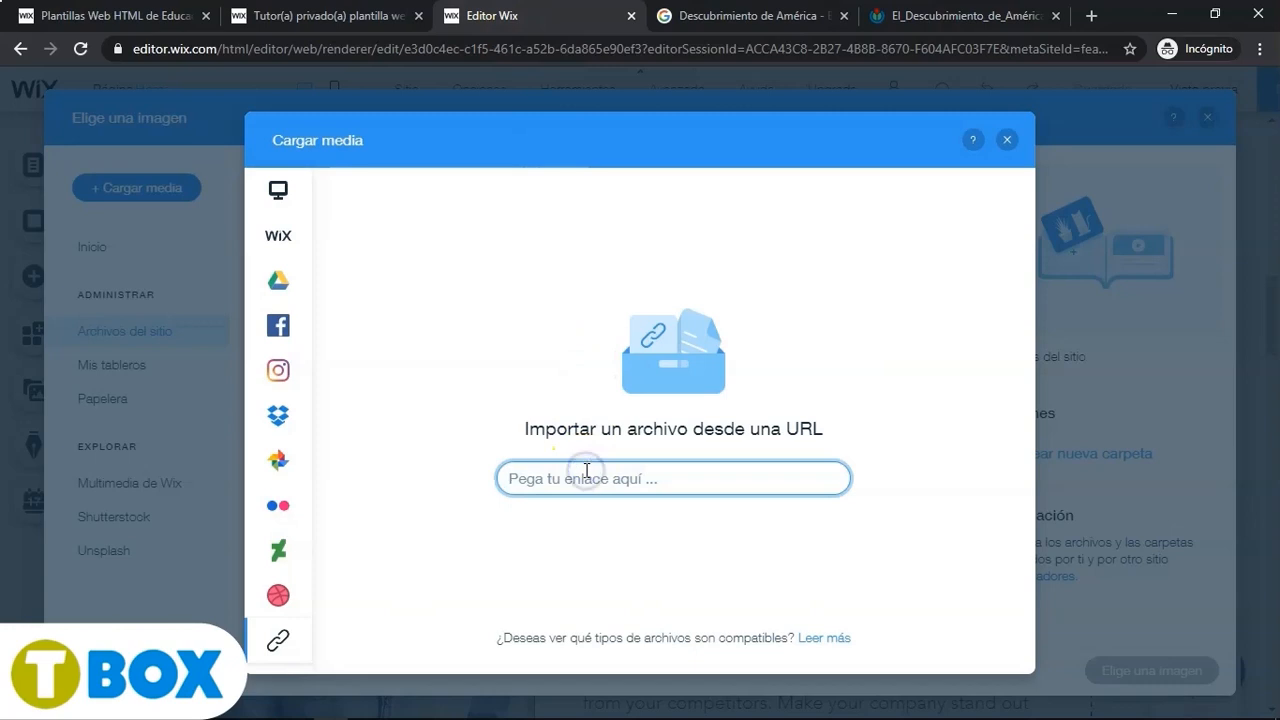
{"action": "key", "text": "ctrl+v"}
{"action": "left_click", "coordinate": [806, 477]}
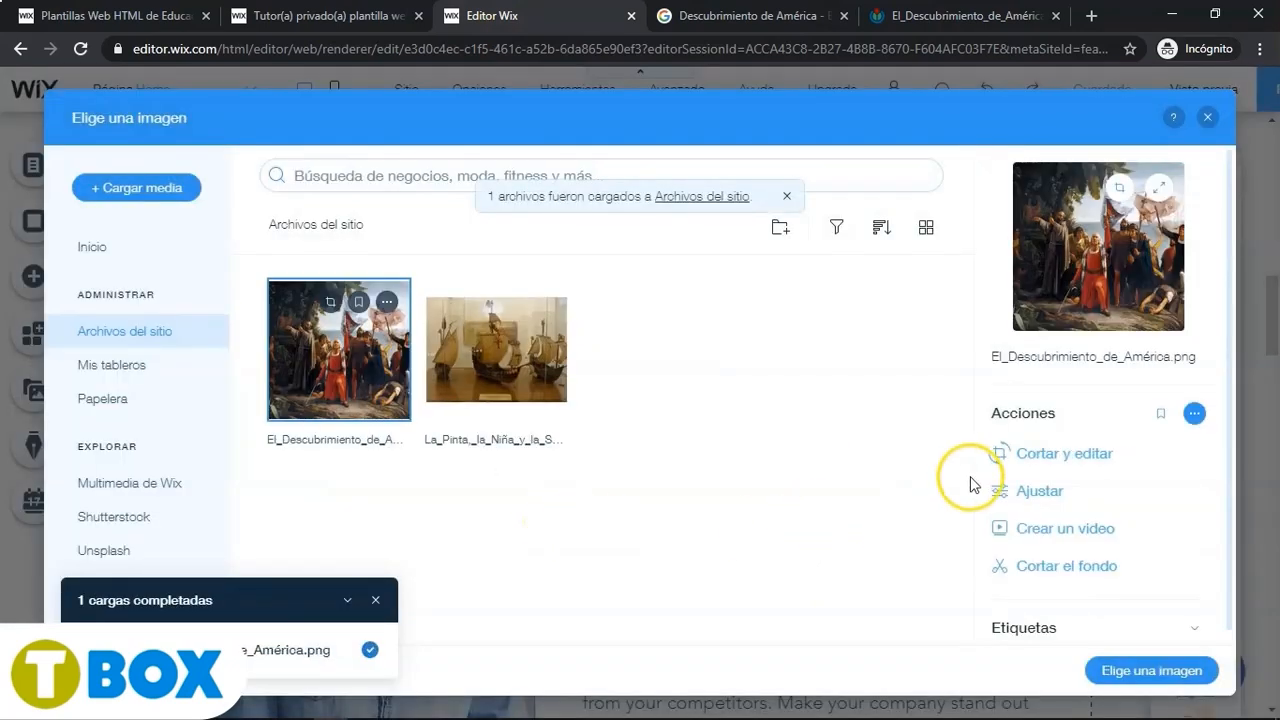
- Crop the imported painting to a narrower portrait framing, save it, and set it as the About image
{"action": "left_click", "coordinate": [1025, 453]}
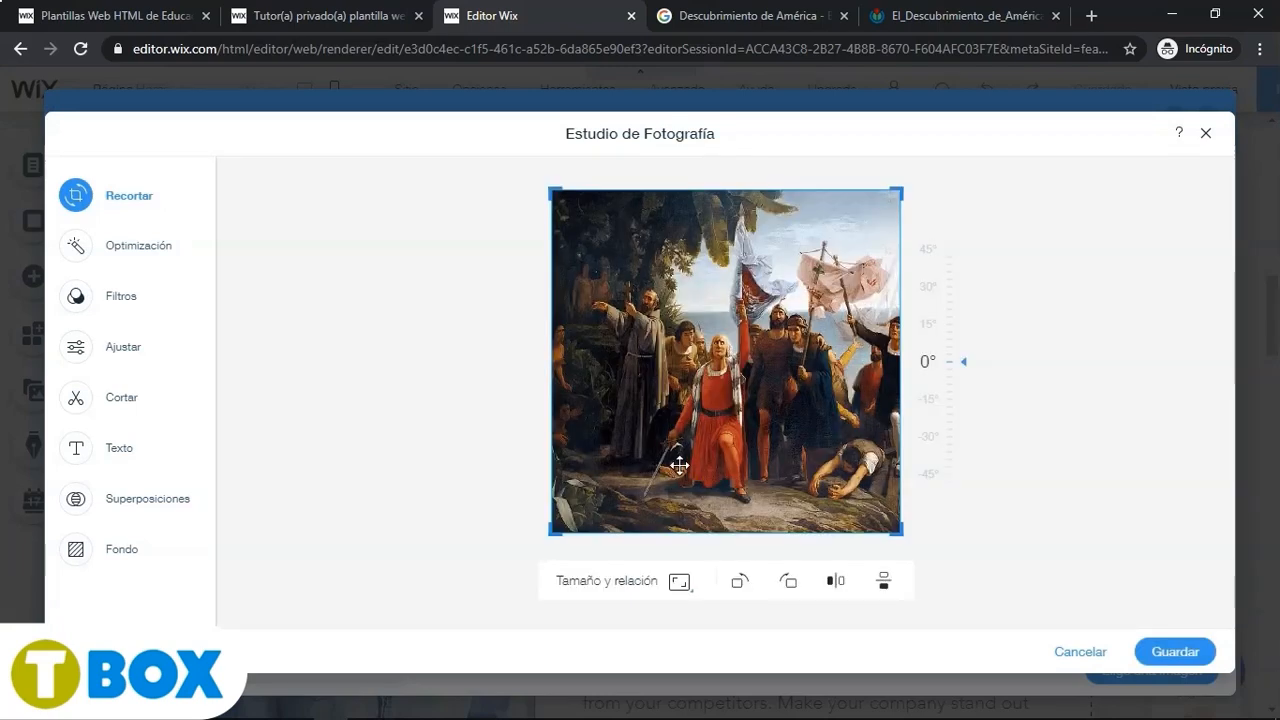
{"action": "left_click_drag", "start_coordinate": [554, 399], "coordinate": [570, 360]}
{"action": "left_click_drag", "start_coordinate": [552, 191], "coordinate": [624, 190]}
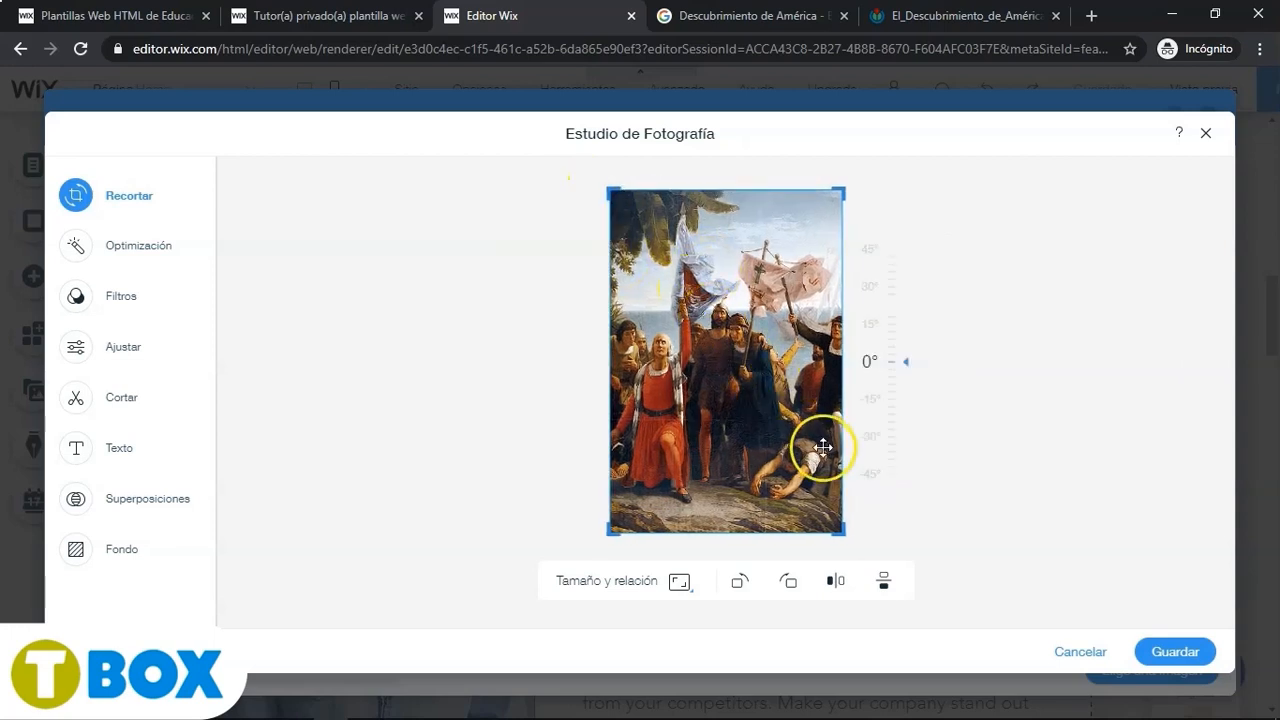
{"action": "left_click_drag", "start_coordinate": [845, 186], "coordinate": [822, 188]}
{"action": "left_click", "coordinate": [1181, 652]}
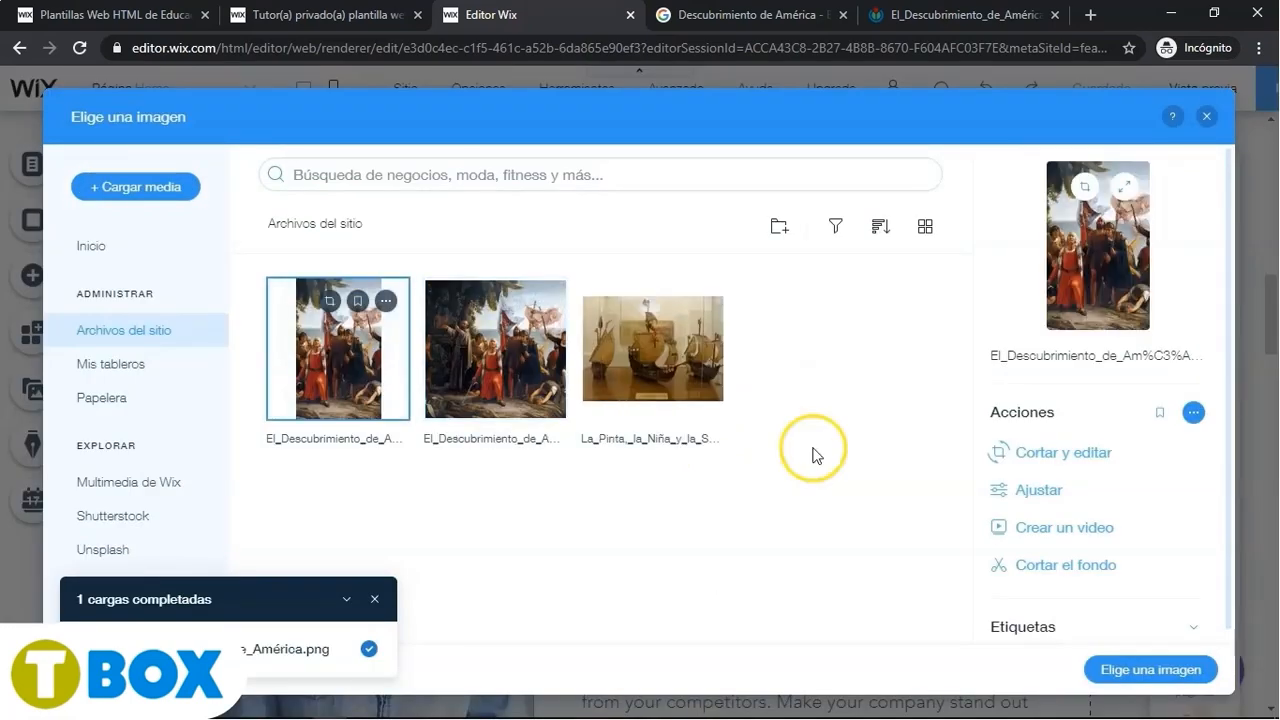
{"action": "left_click", "coordinate": [1155, 668]}
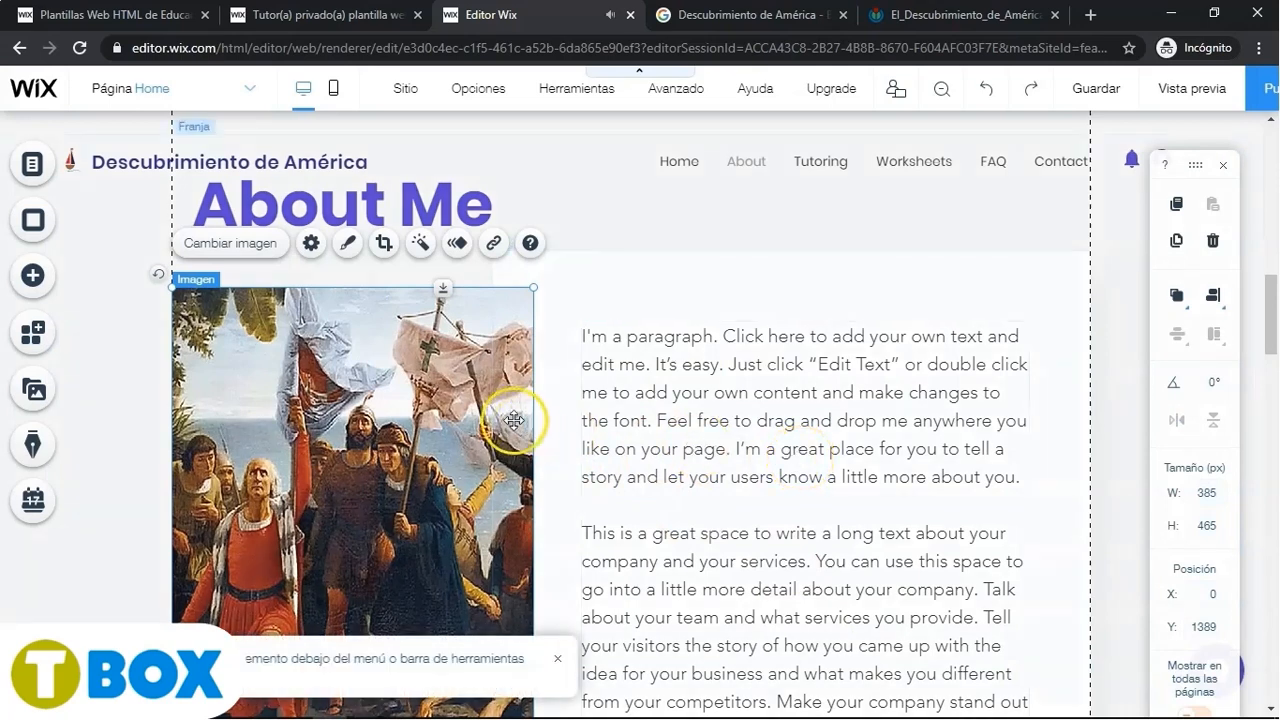
- Replace the About Me heading with "Embarcaciones" pasted from the Word document
{"action": "left_click", "coordinate": [417, 202]}
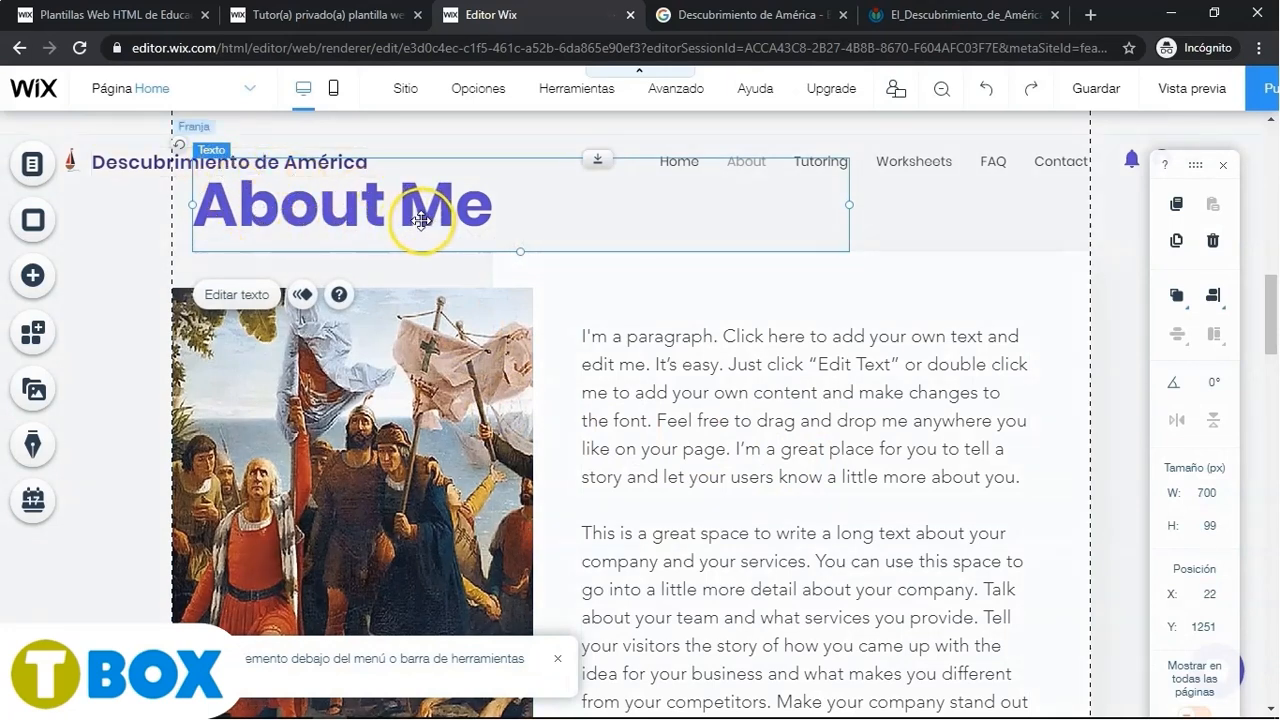
{"action": "left_click", "coordinate": [257, 296]}
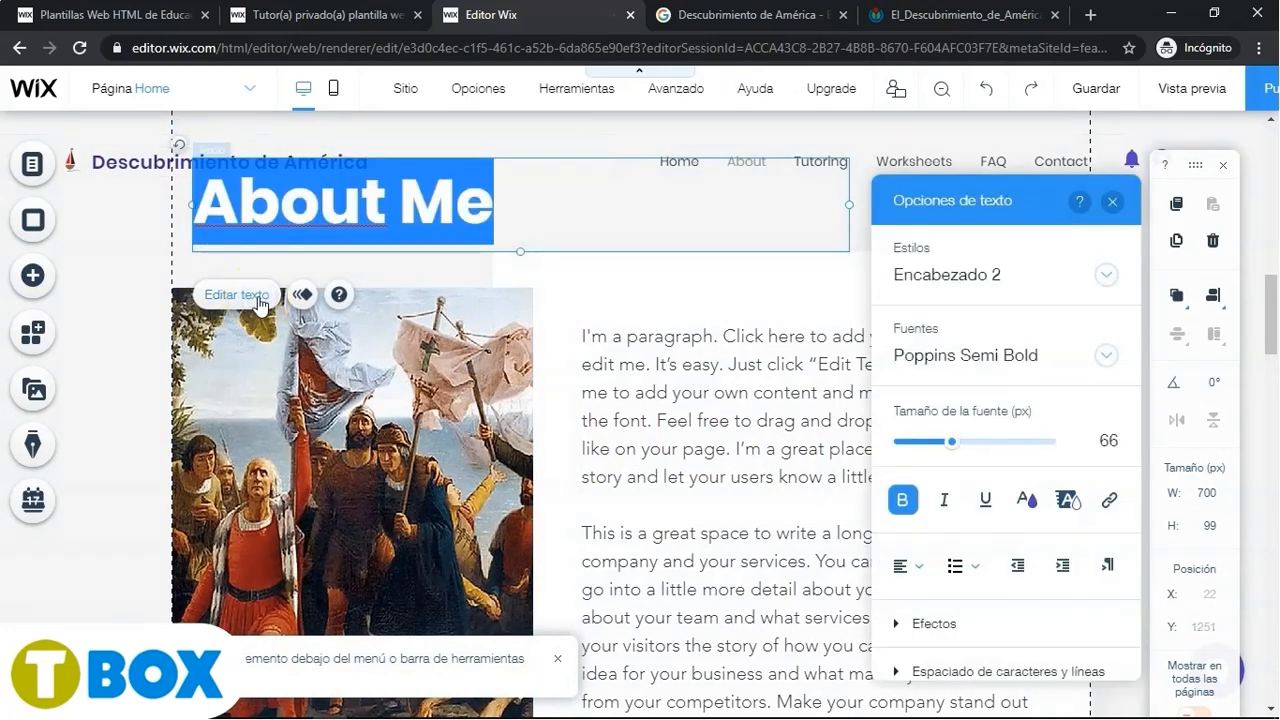
{"action": "left_click", "coordinate": [258, 407]}
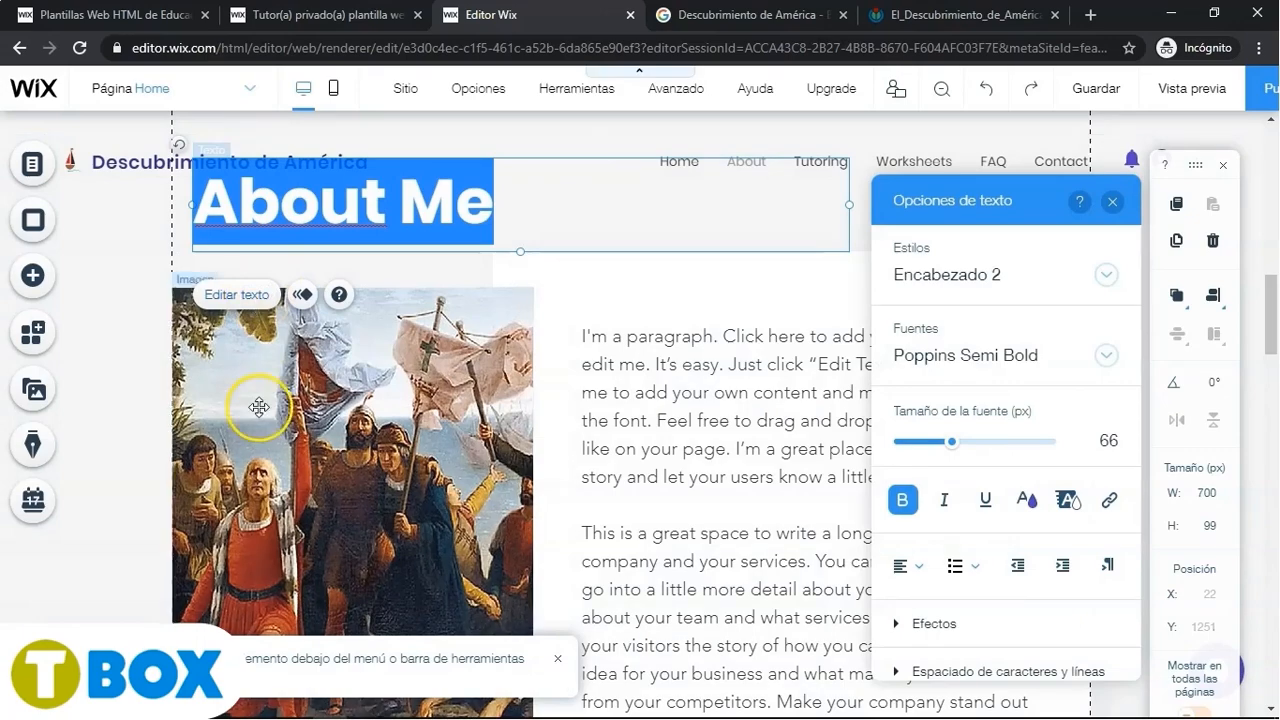
{"action": "key", "text": "alt+Tab"}
{"action": "key", "text": "alt+Tab"}
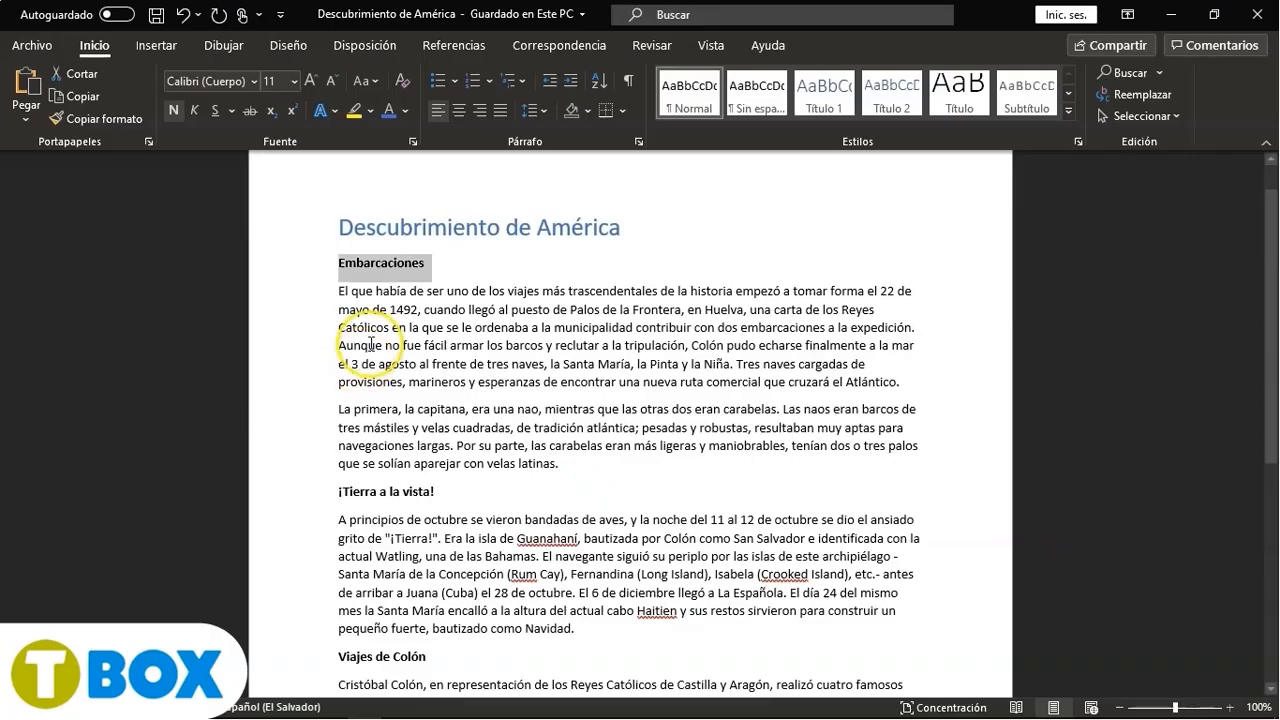
{"action": "key", "text": "alt+Tab"}
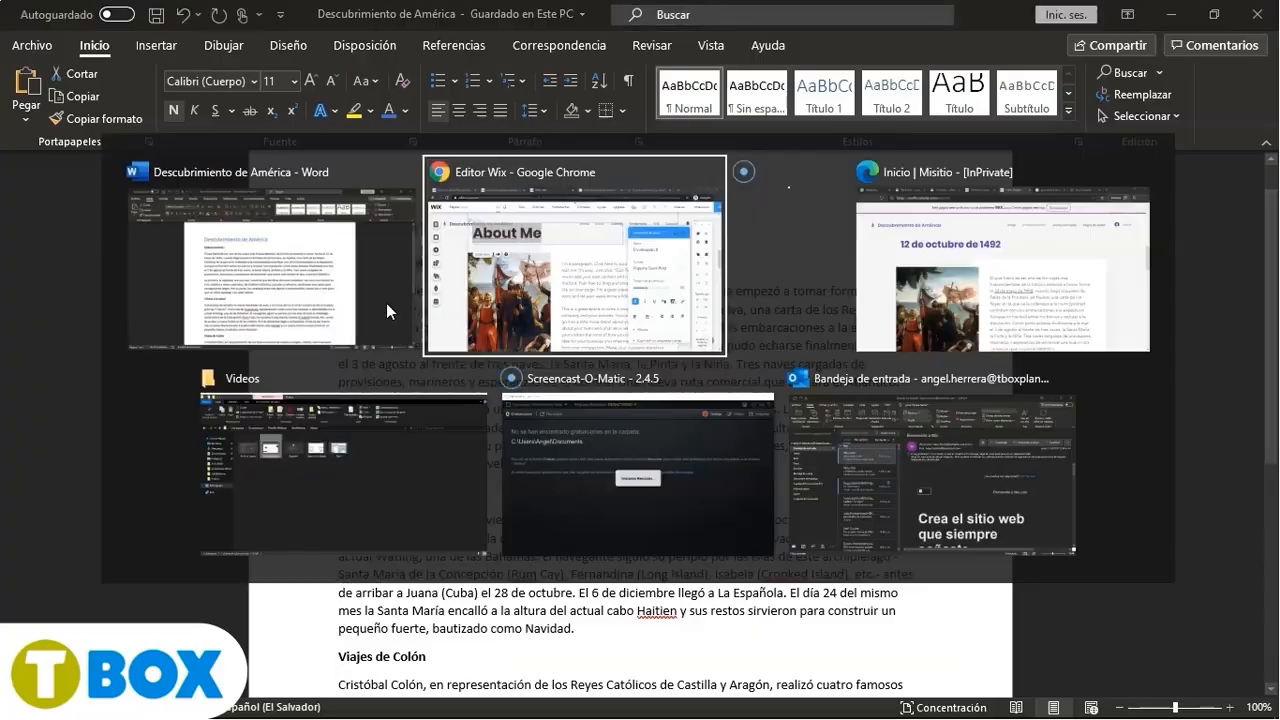
{"action": "type", "text": "Embarcaciones"}
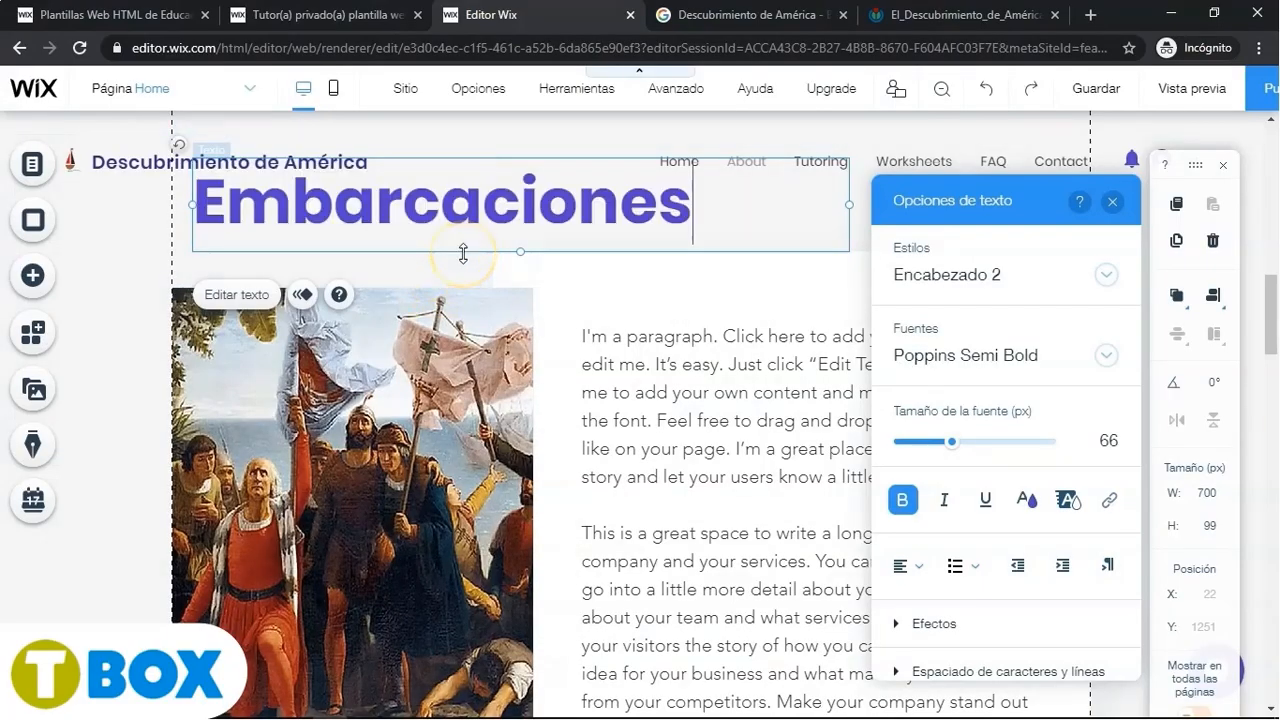
- Open the About section's paragraph text for editing
{"action": "left_click", "coordinate": [621, 361]}
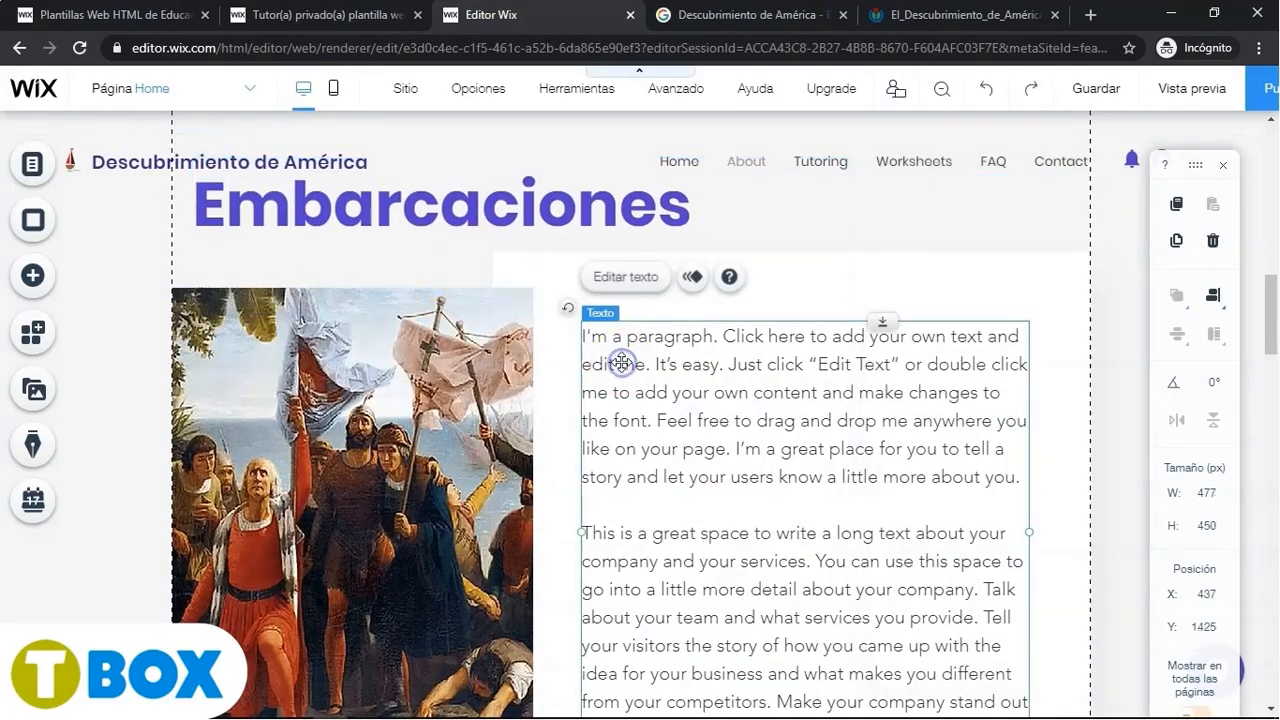
{"action": "left_click", "coordinate": [623, 277]}
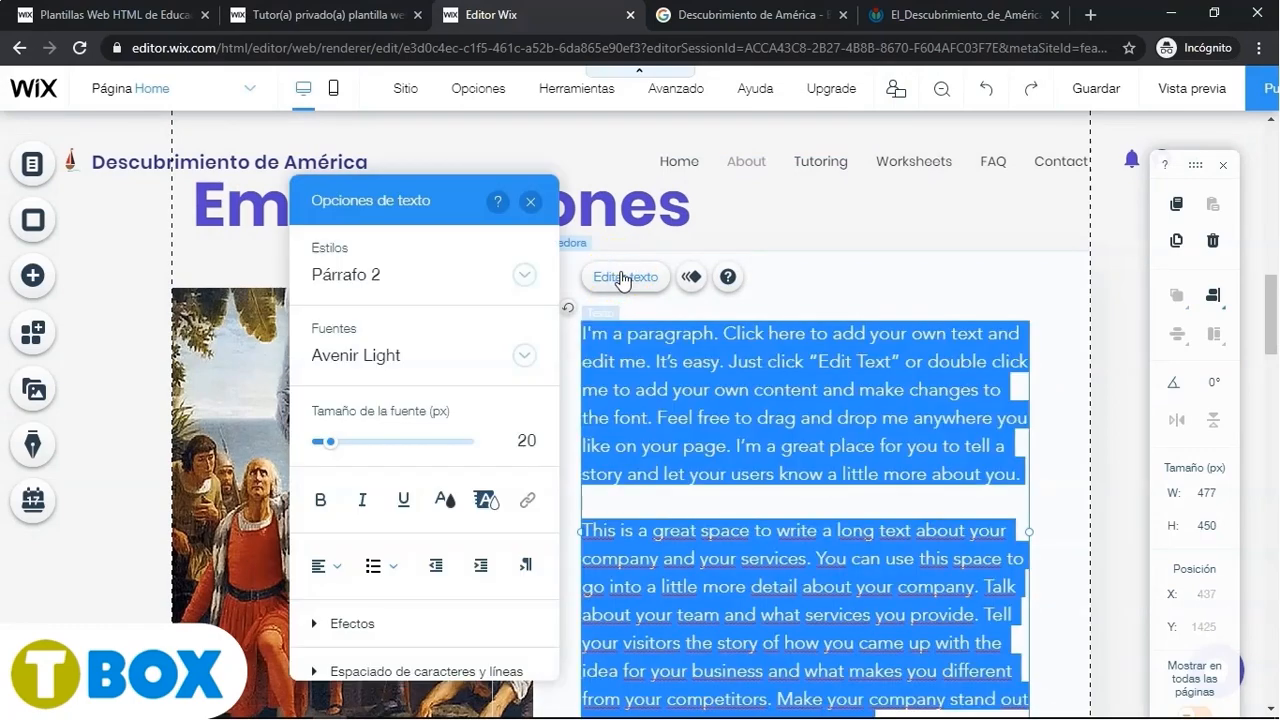
{"action": "key", "text": "alt+Tab"}
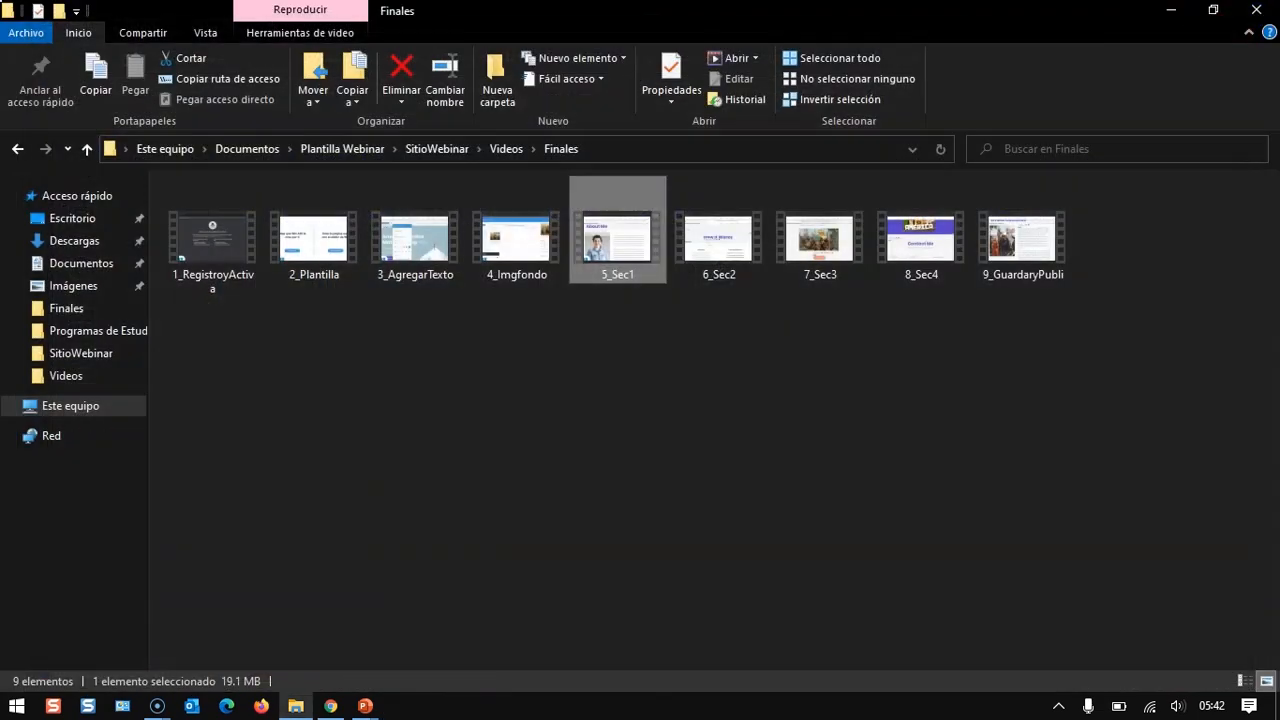
{"action": "left_click", "coordinate": [157, 705]}
{"action": "left_click", "coordinate": [229, 653]}
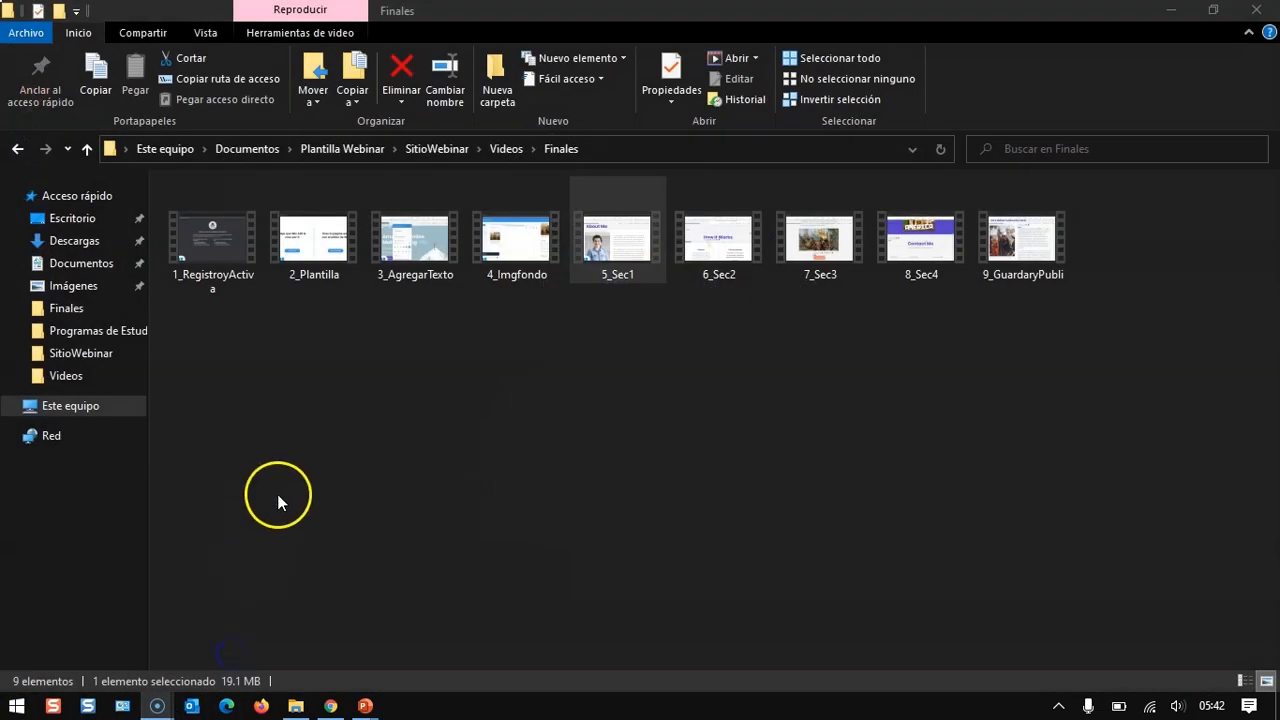
{"action": "double_click", "coordinate": [717, 237]}
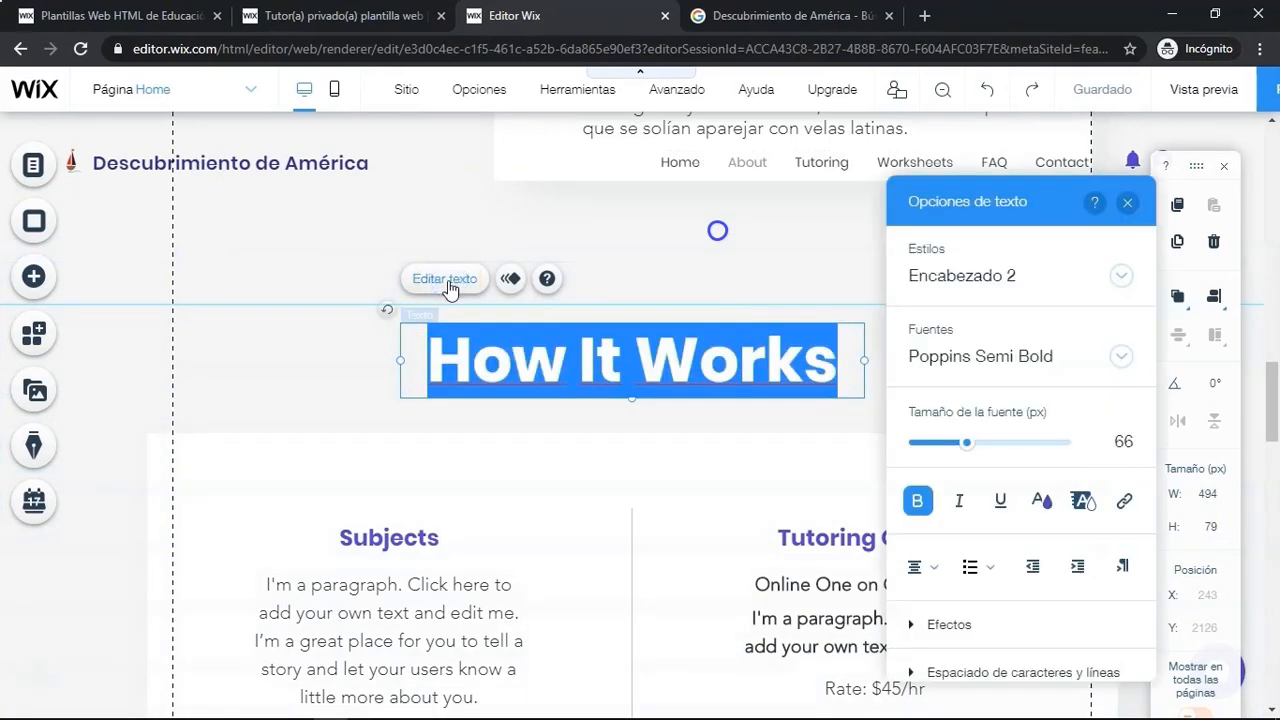
- Replace the How It Works heading with "¡Tierra a la vista!" copied from the Word document
{"action": "key", "text": "alt+Tab"}
{"action": "key", "text": "alt+Tab"}
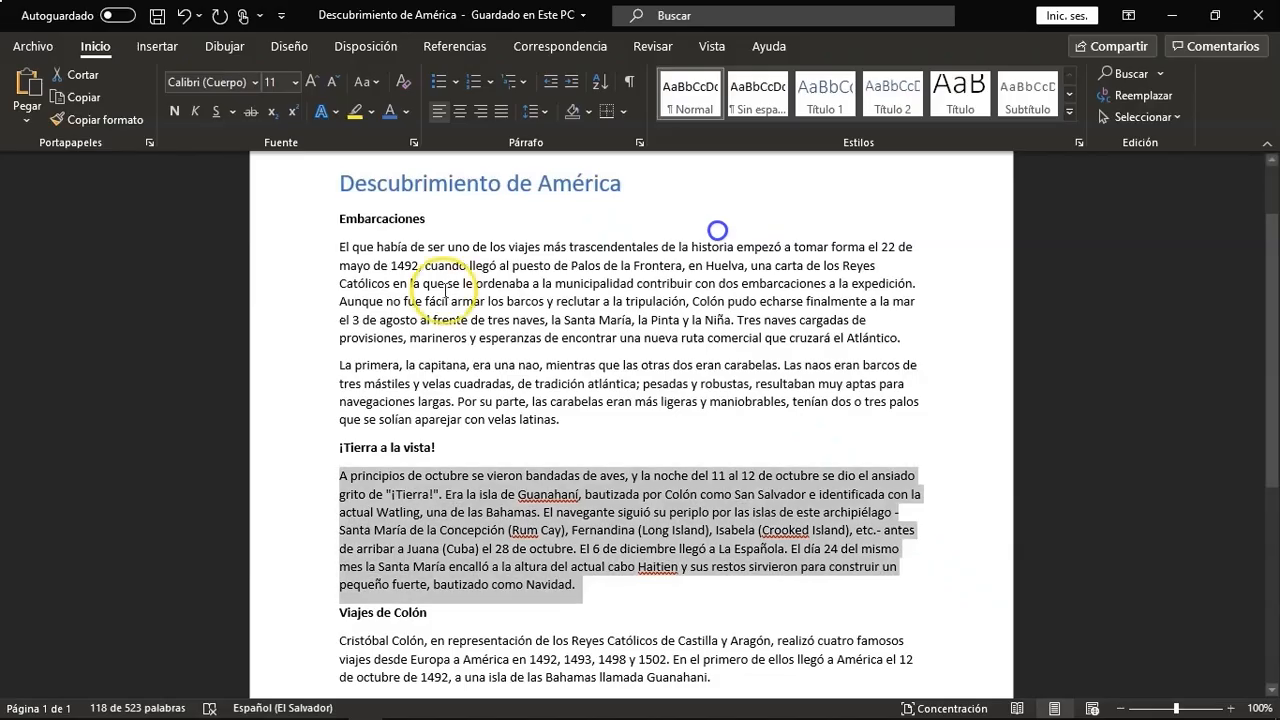
{"action": "left_click", "coordinate": [440, 448]}
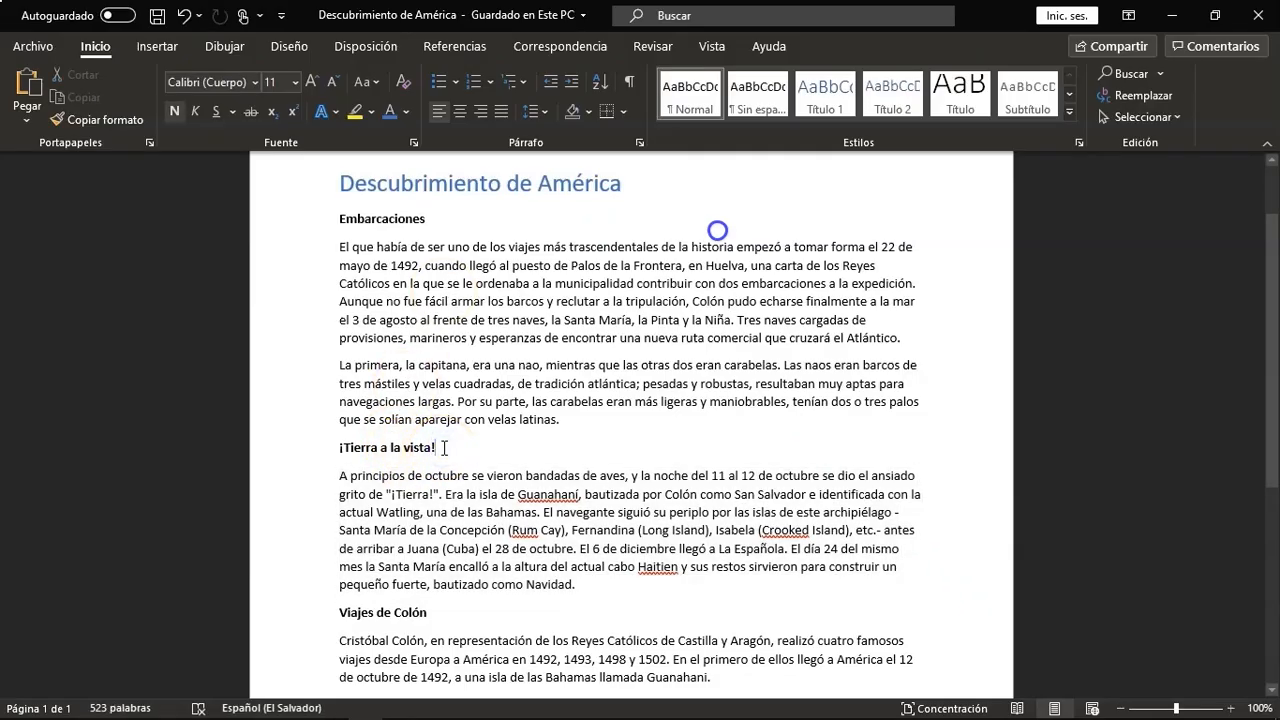
{"action": "left_click", "coordinate": [342, 447], "text": "shift"}
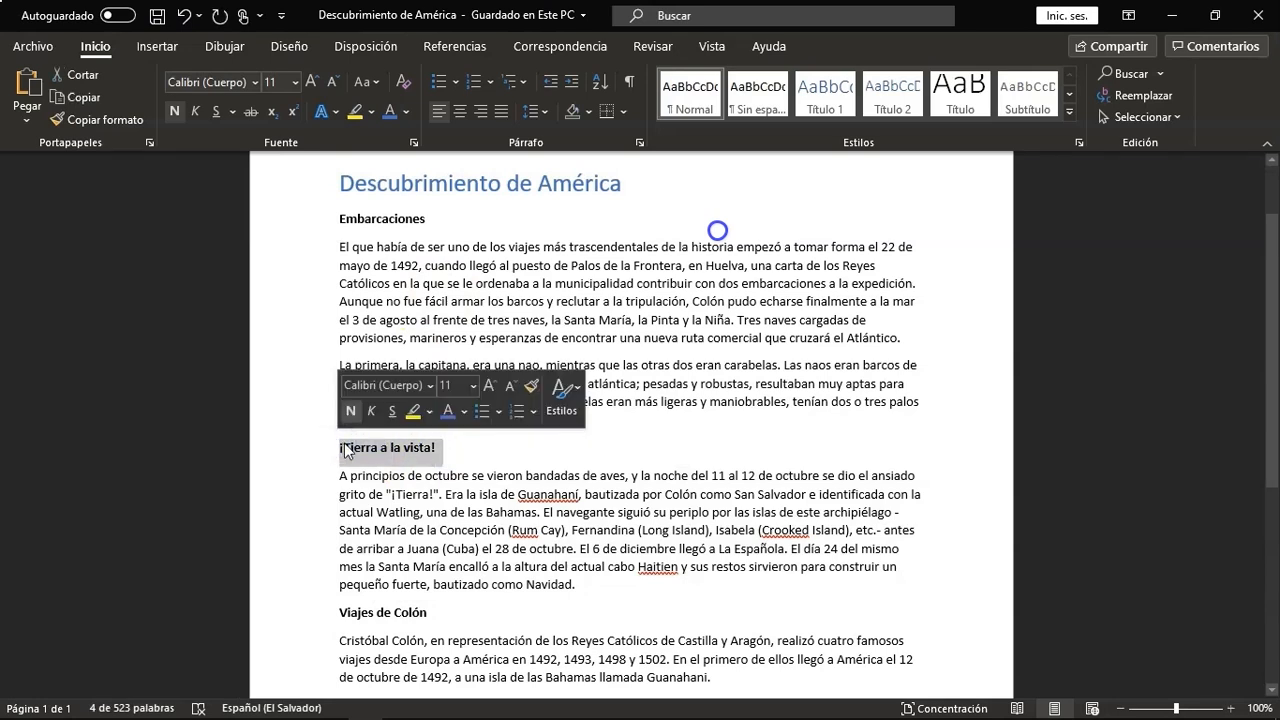
{"action": "key", "text": "alt+Tab"}
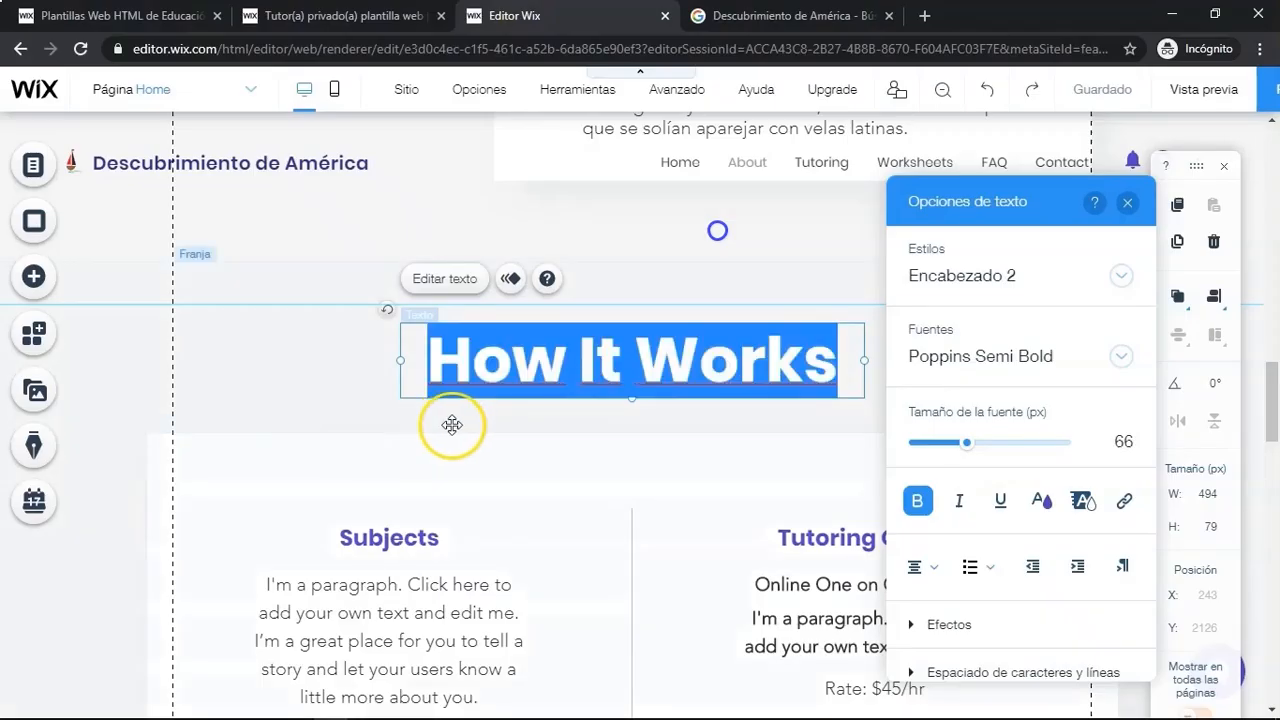
{"action": "type", "text": "¡Tierra a la vista!"}
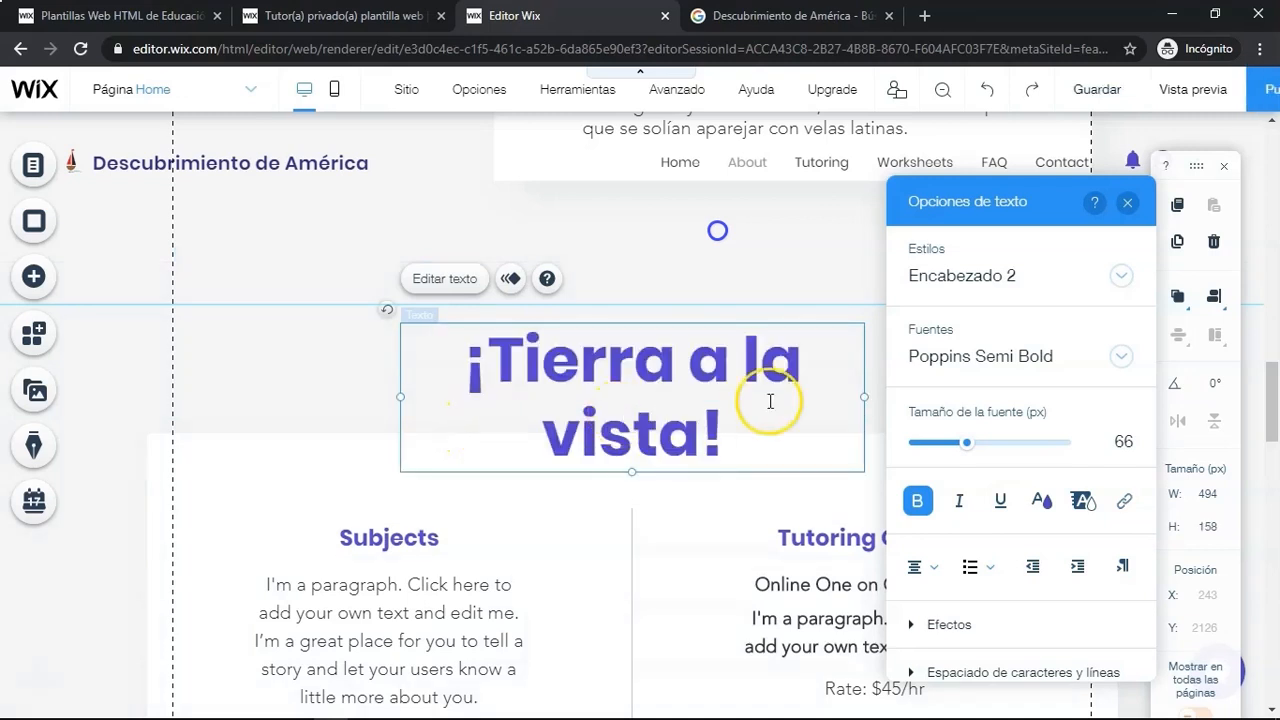
{"action": "left_click", "coordinate": [1127, 203]}
- Stretch the heading's text box across the full section width
{"action": "left_click_drag", "start_coordinate": [864, 397], "coordinate": [1086, 374]}
{"action": "left_click_drag", "start_coordinate": [400, 361], "coordinate": [174, 346]}
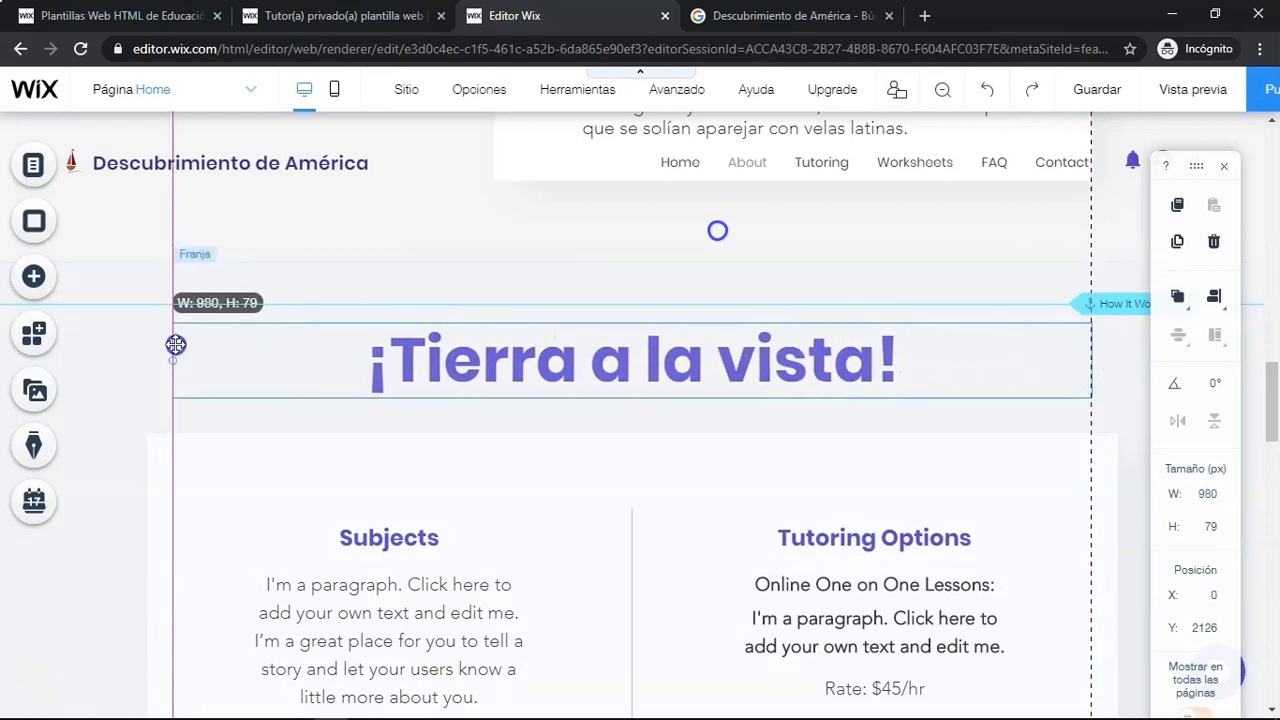
- Delete the container box holding the Subjects and Tutoring Options columns
{"action": "left_click", "coordinate": [507, 431]}
{"action": "left_click", "coordinate": [506, 440]}
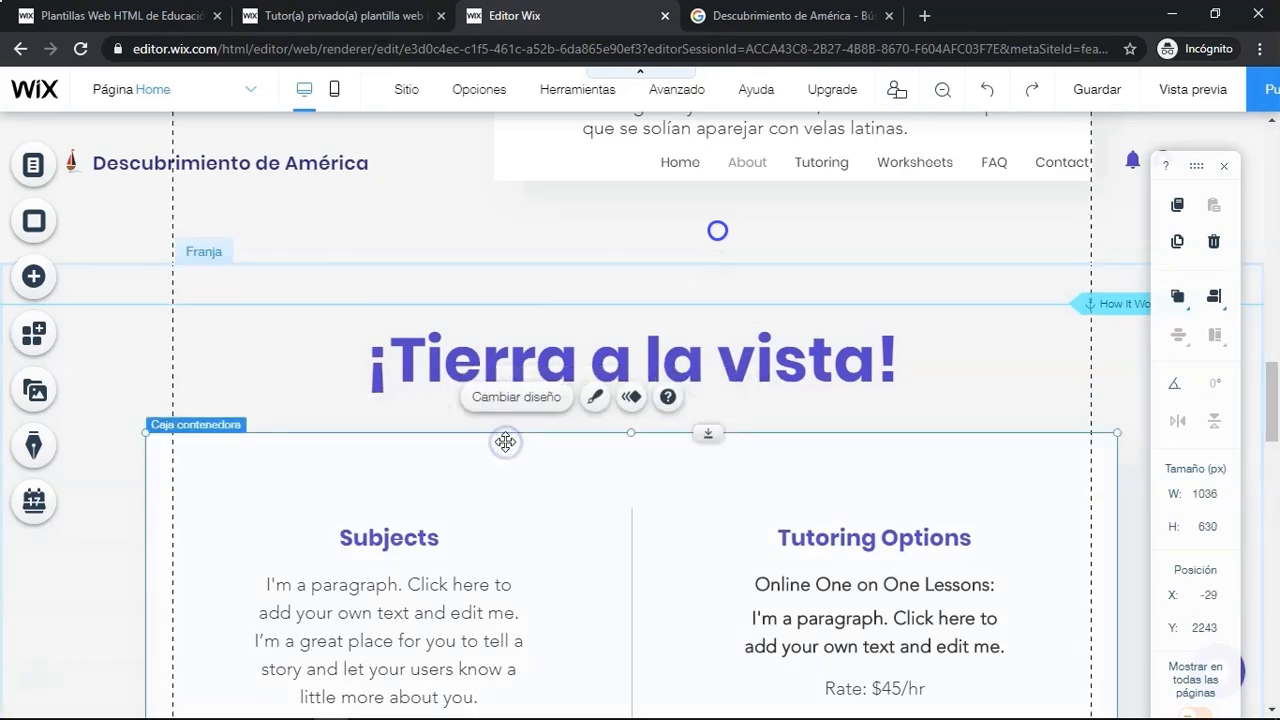
{"action": "left_click", "coordinate": [1217, 249]}
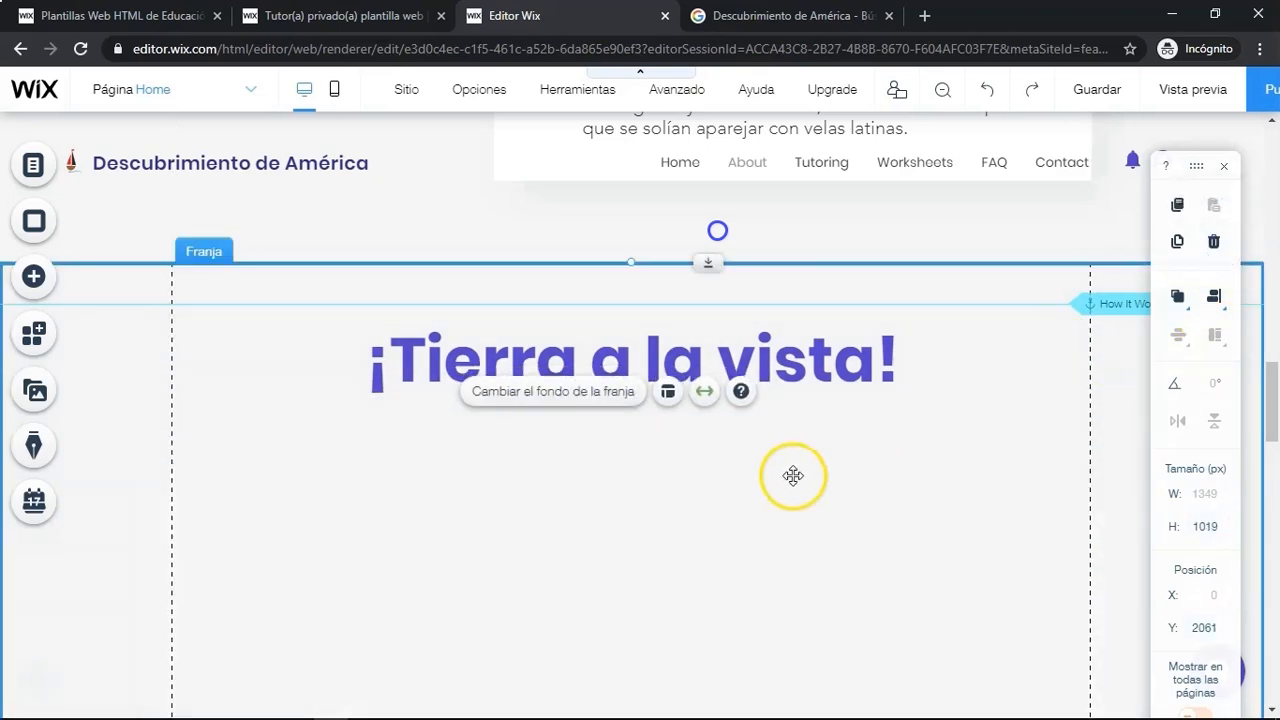
- Add a paragraph text box below the heading and widen it to about 562 px
{"action": "left_click", "coordinate": [47, 289]}
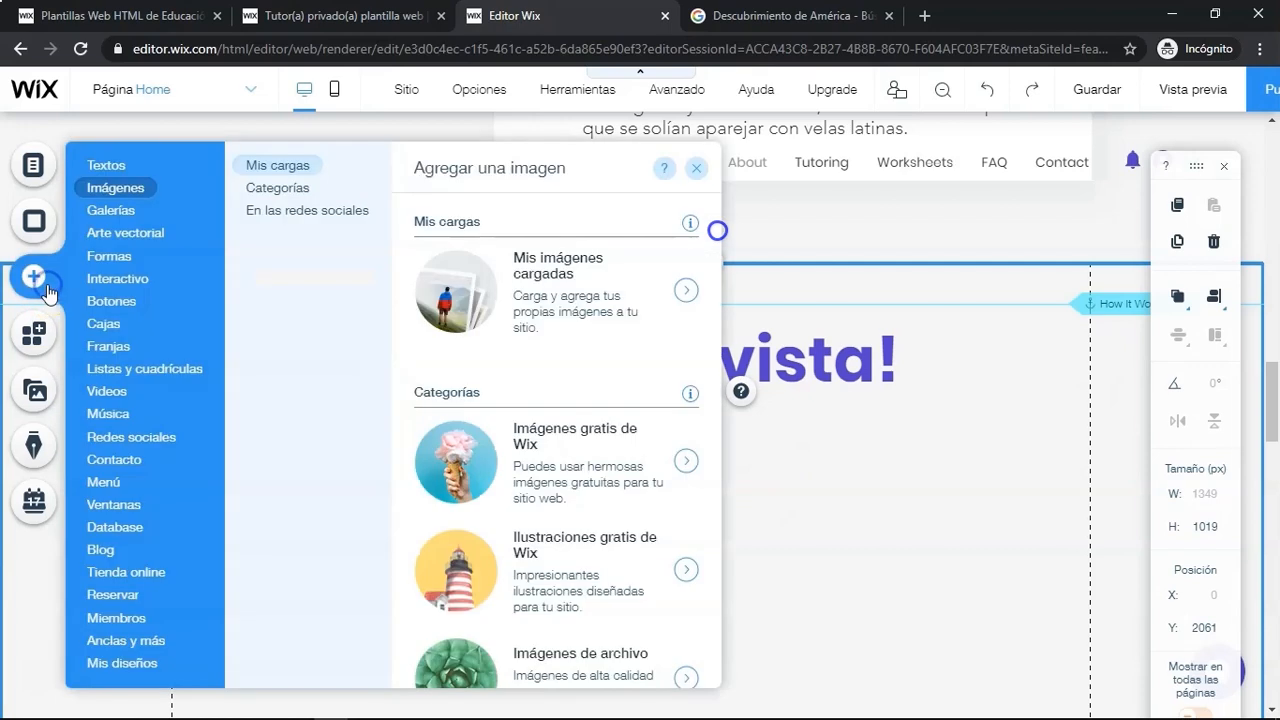
{"action": "left_click", "coordinate": [116, 166]}
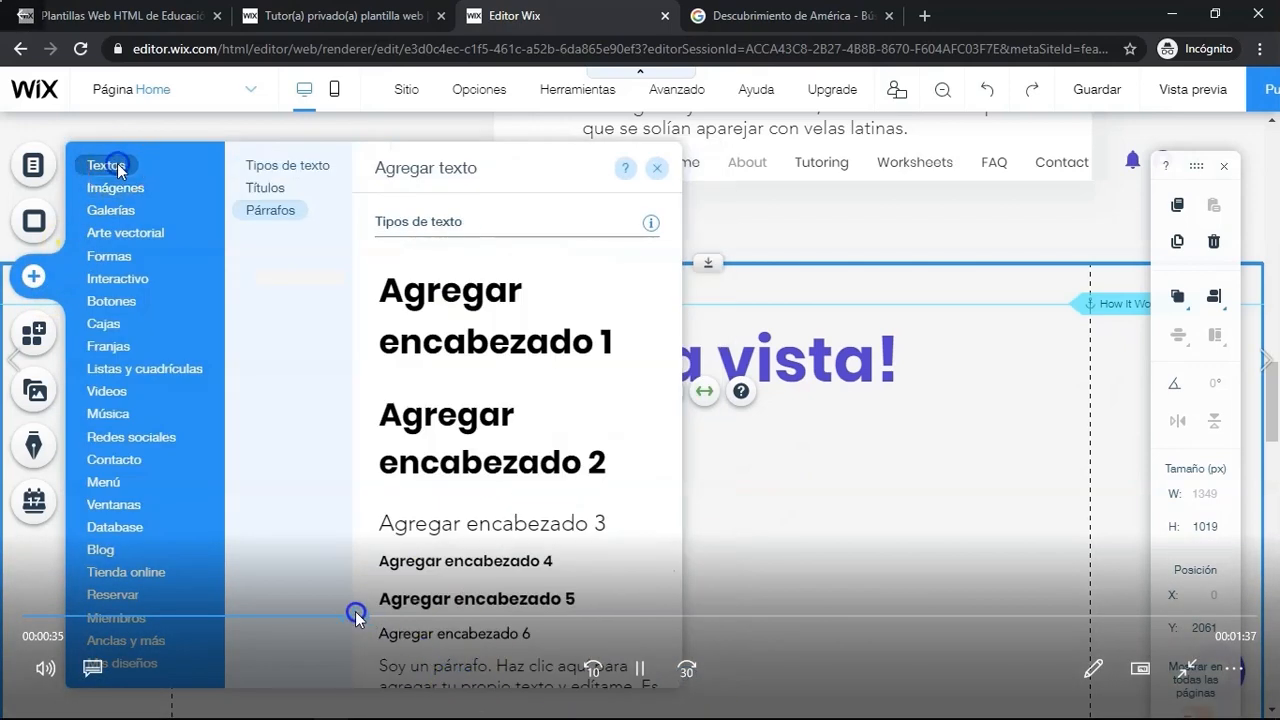
{"action": "left_click", "coordinate": [314, 616]}
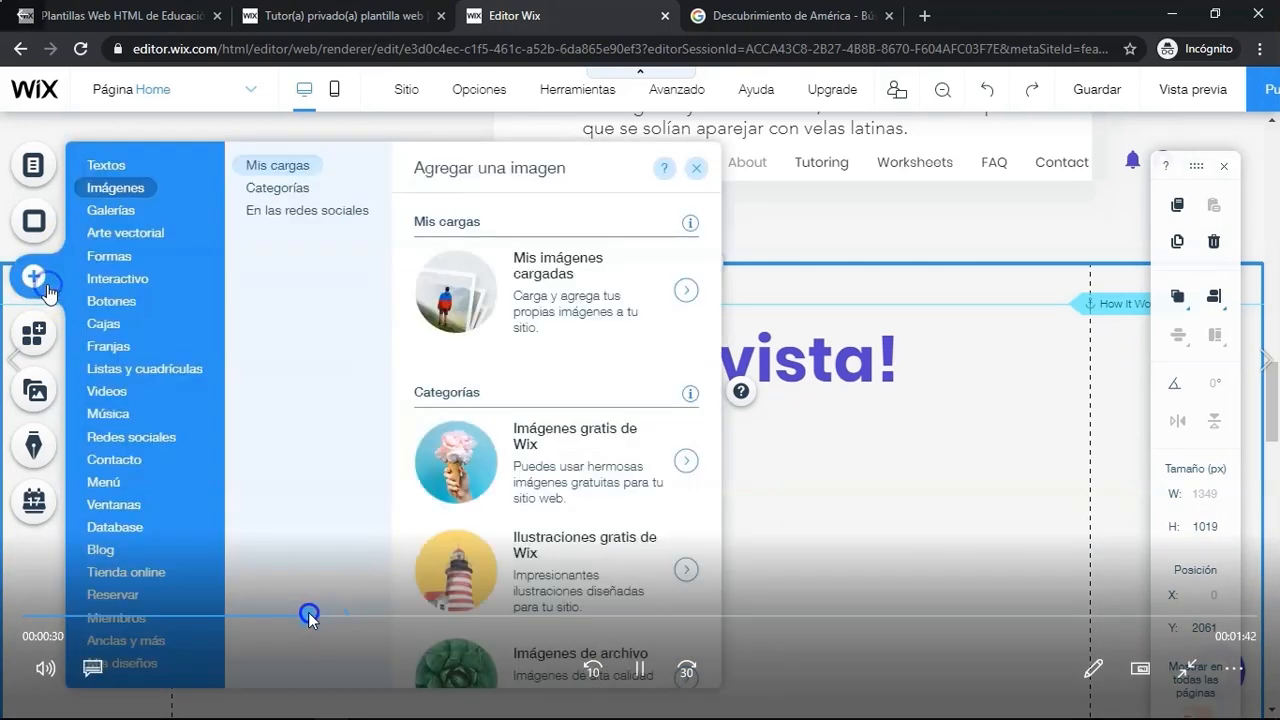
{"action": "left_click", "coordinate": [309, 616]}
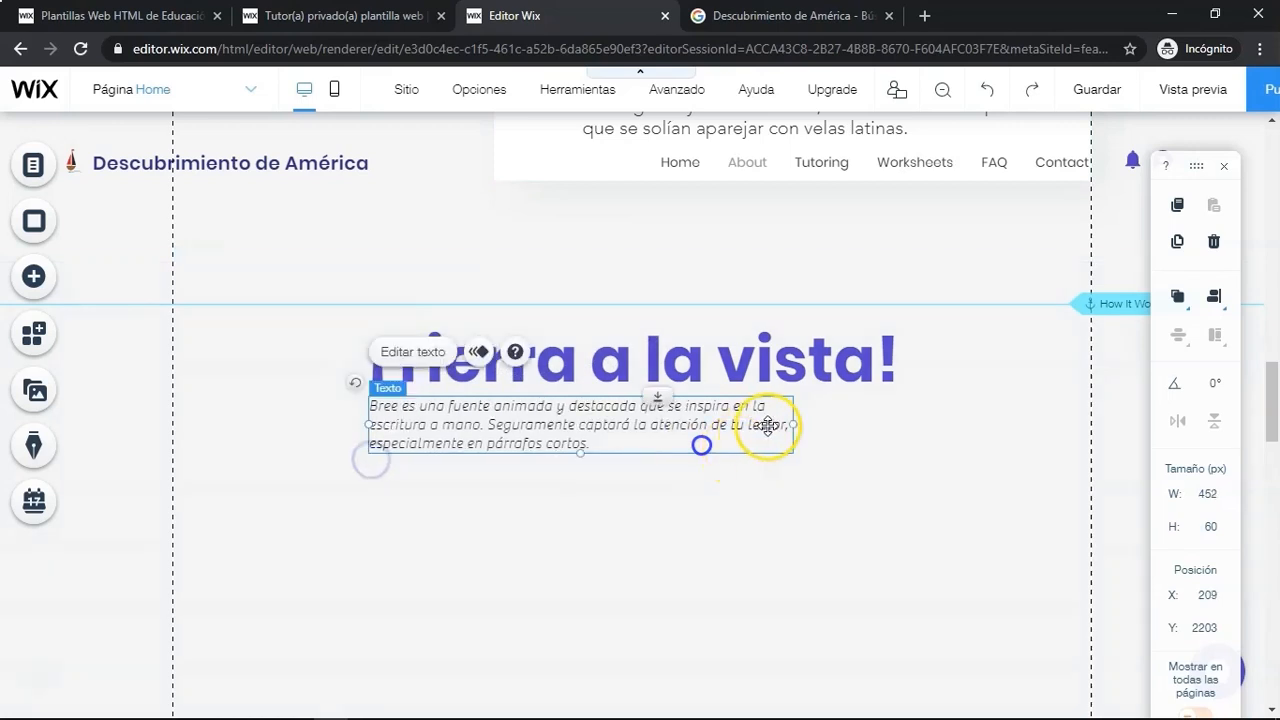
{"action": "left_click_drag", "start_coordinate": [793, 425], "coordinate": [897, 430]}
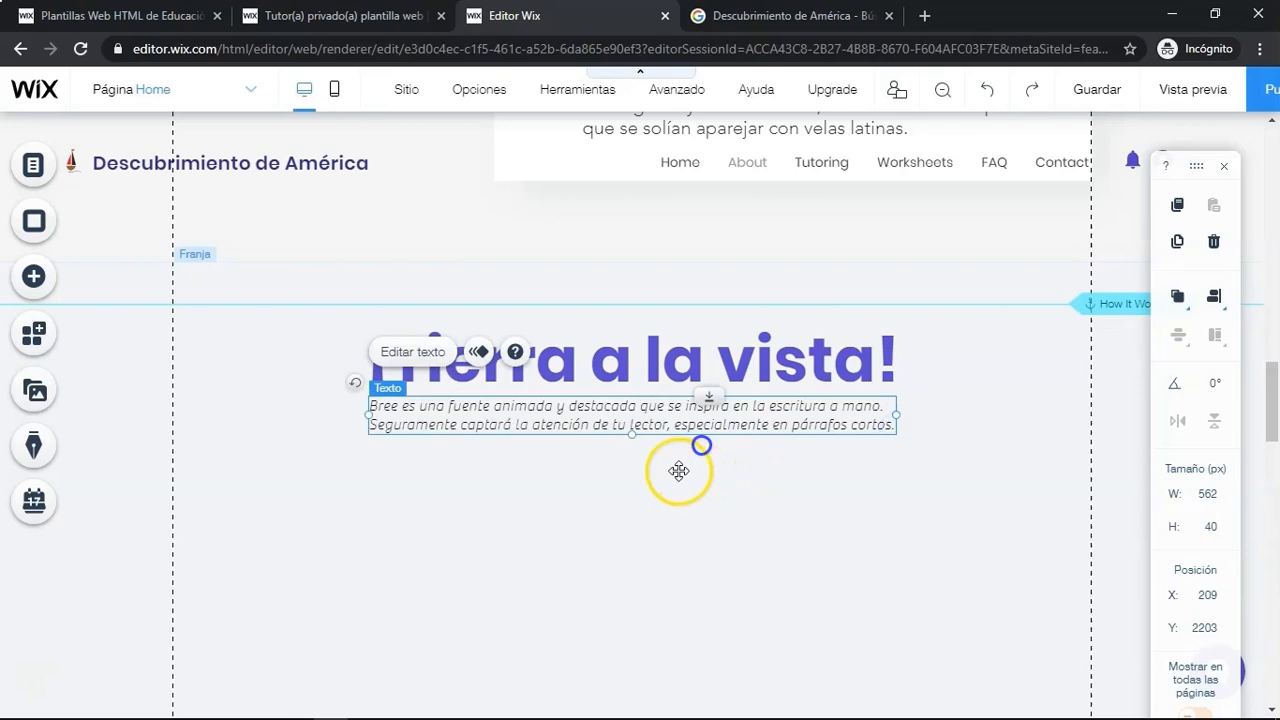
- Replace the new paragraph's text with the "A principios de octubre..." paragraph copied from Word
{"action": "left_click", "coordinate": [425, 351]}
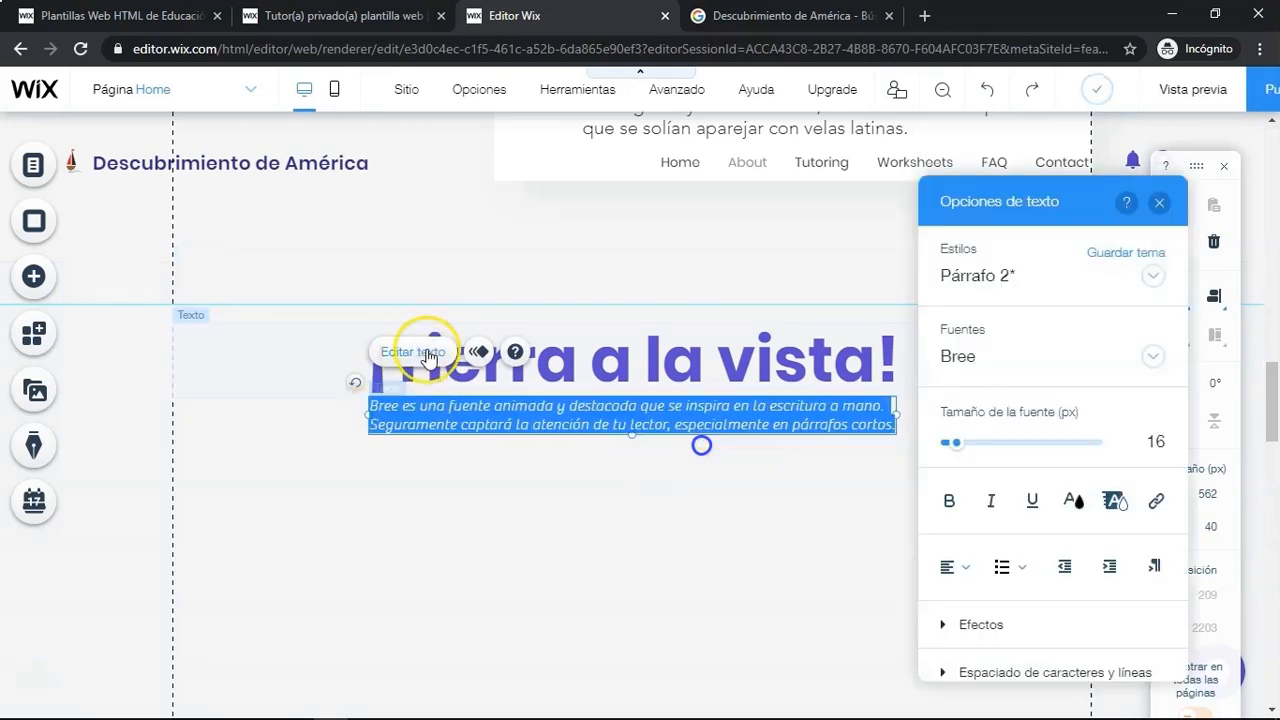
{"action": "key", "text": "alt+Tab"}
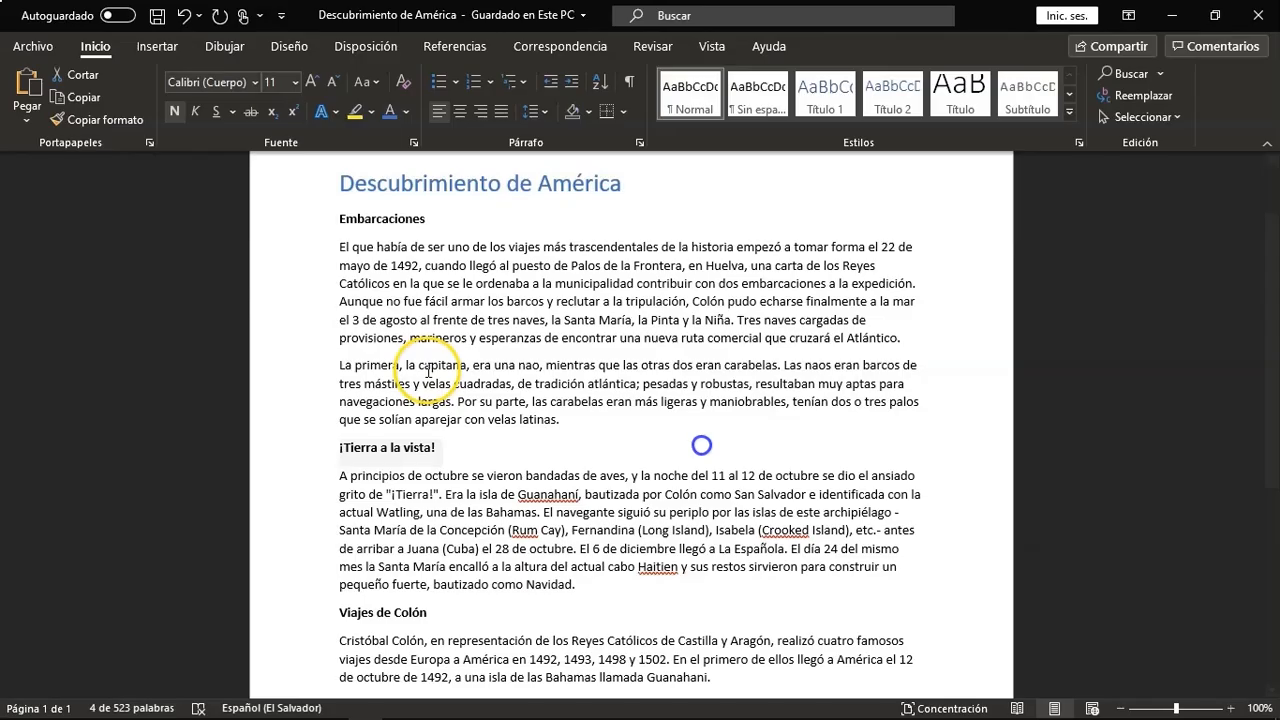
{"action": "left_click_drag", "start_coordinate": [339, 475], "coordinate": [573, 580]}
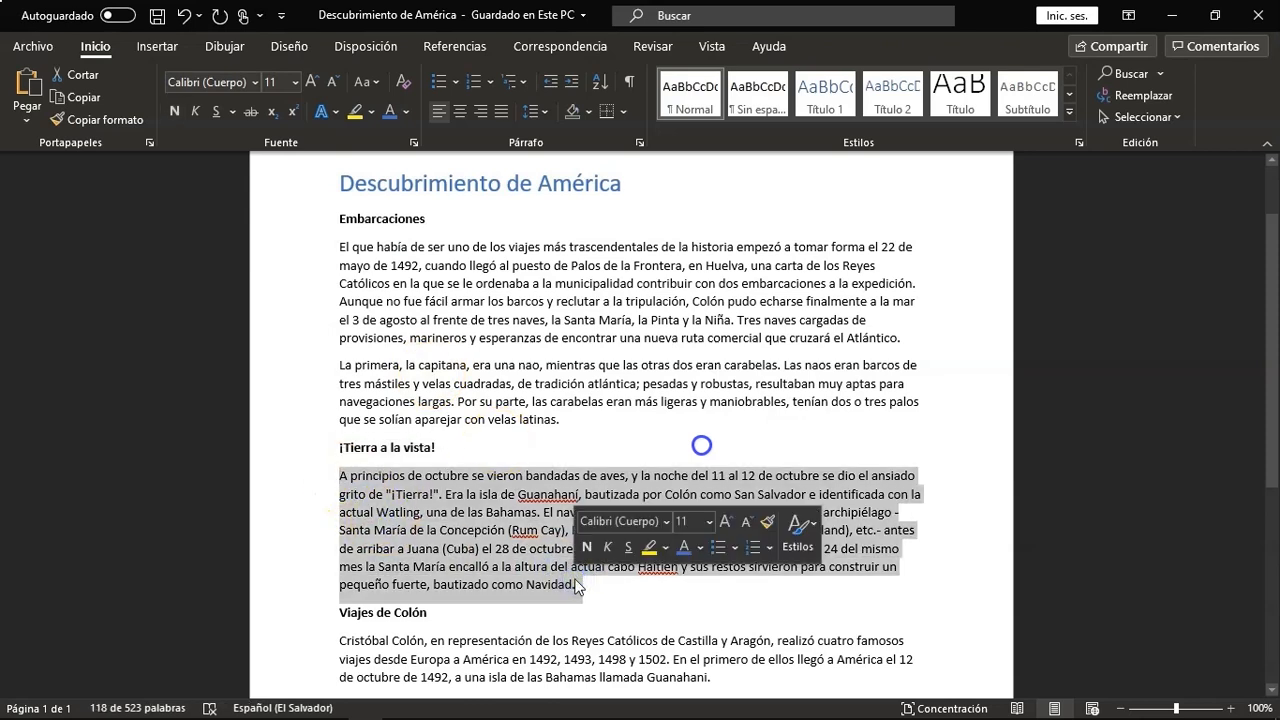
{"action": "key", "text": "alt+Tab"}
{"action": "type", "text": "A principios de octubre se vieron bandadas de aves, y la noche del 11 al 12 de octubre se dio el ansiado grito de \"¡Tierra!\". Era la isla de Guanahaní, bautizada por Colón como San Salvador e identificada con la actual Watling, una de las Bahamas. El navegante siguió su periplo por las islas de este archipiélago - Santa María de la Concepción (Rum Cay), Fernandina (Long Island), Isabela (Crooked Island), etc., antes de arribar a Juana (Cuba) el 28 de octubre. El 6 de diciembre llegó a La Española. El día 24 del mismo mes la Santa María encalló a la altura del actual cabo Haitien y sus restos sirvieron para construir un pequeño fuerte, bautizado como Navidad."}
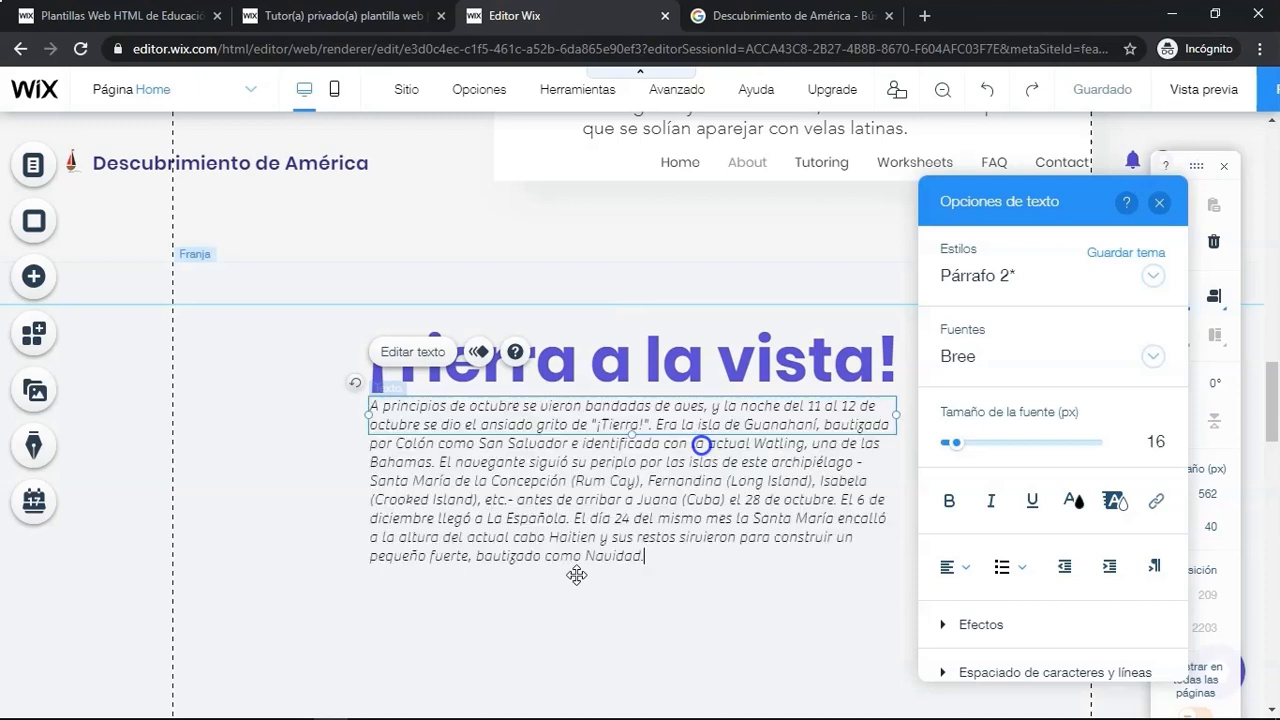
- Set the paragraph's font size to 20 px
{"action": "left_click_drag", "start_coordinate": [648, 557], "coordinate": [370, 405]}
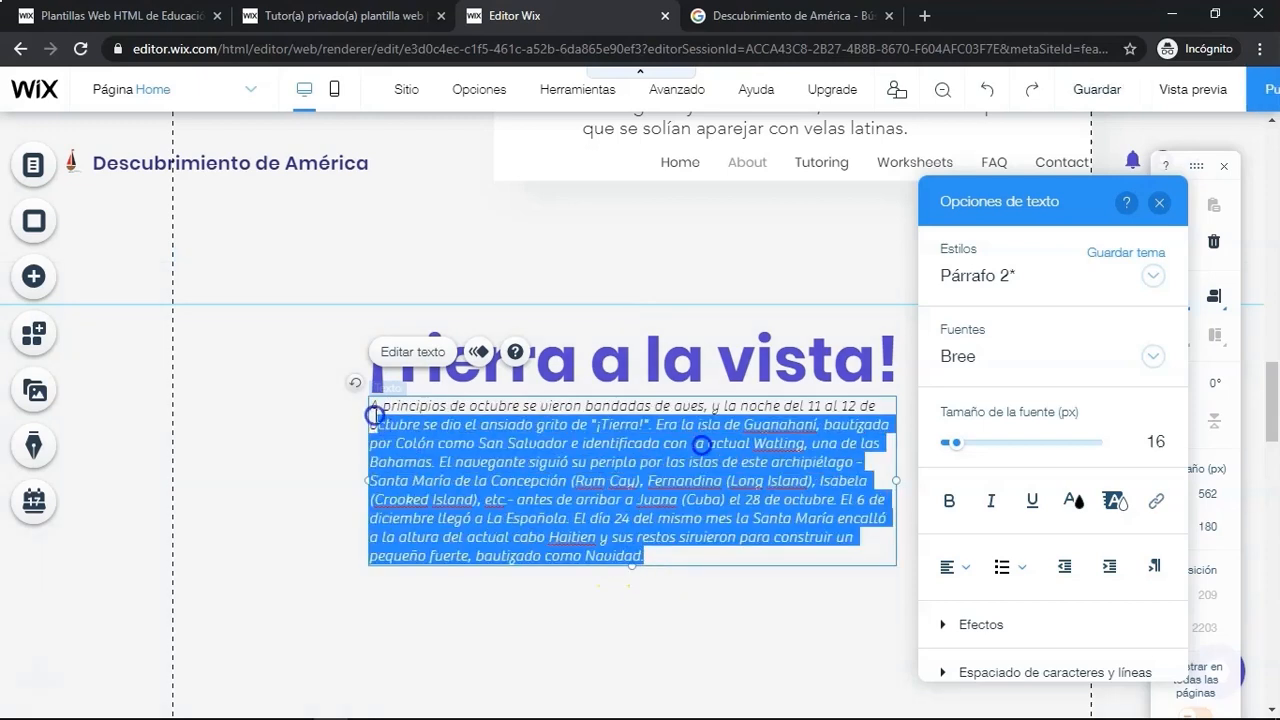
{"action": "left_click", "coordinate": [1160, 440]}
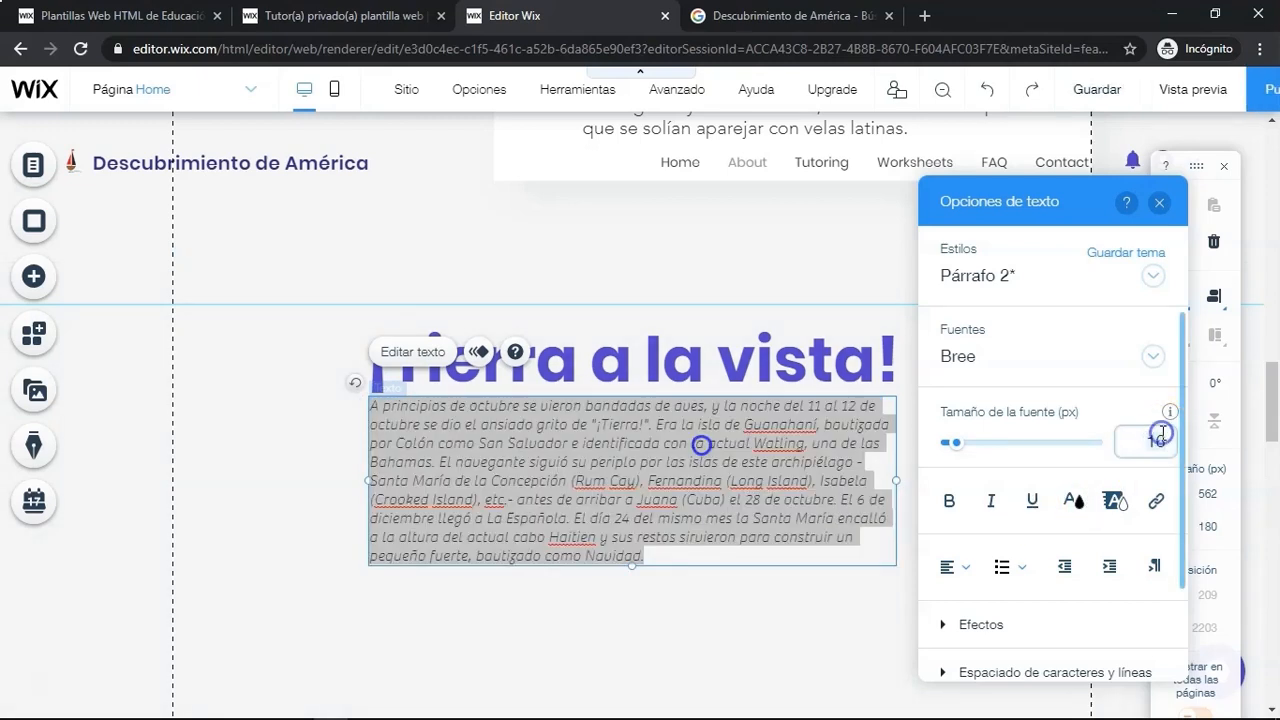
{"action": "type", "text": "20"}
{"action": "key", "text": "Return"}
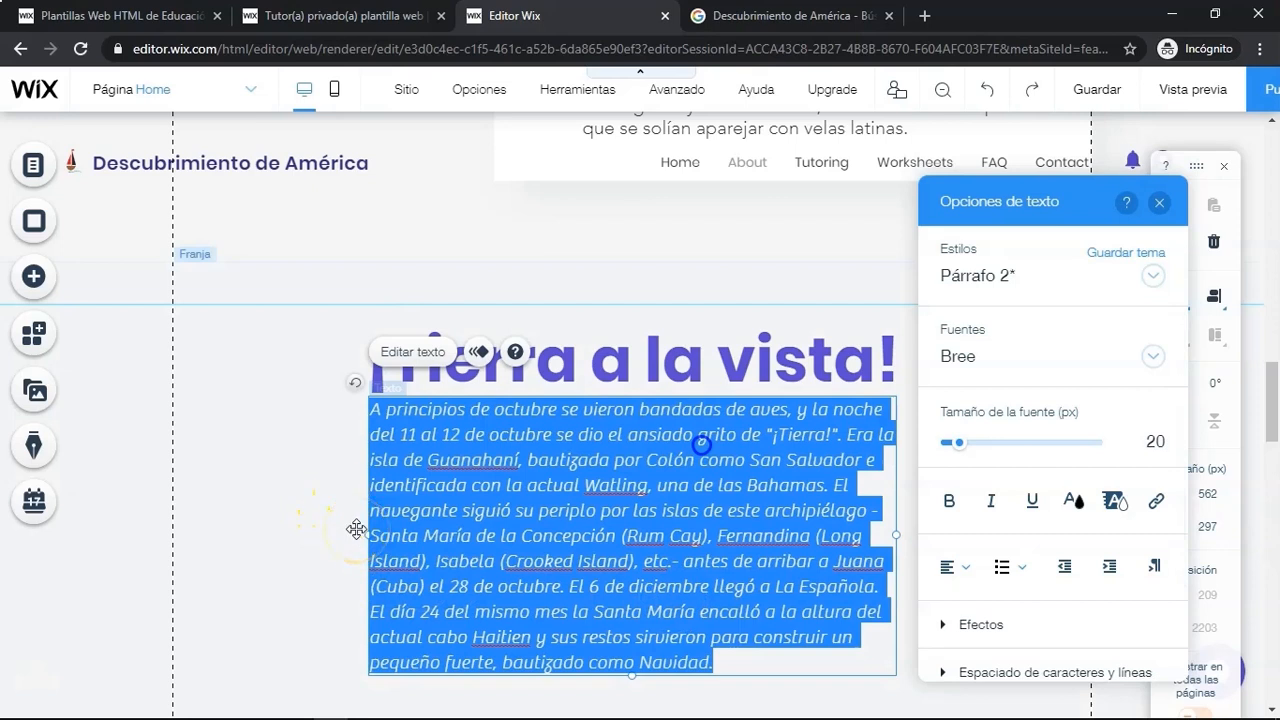
- Open the image uploader for adding an image to the page and choose importing a file from a URL
{"action": "left_click", "coordinate": [1159, 202]}
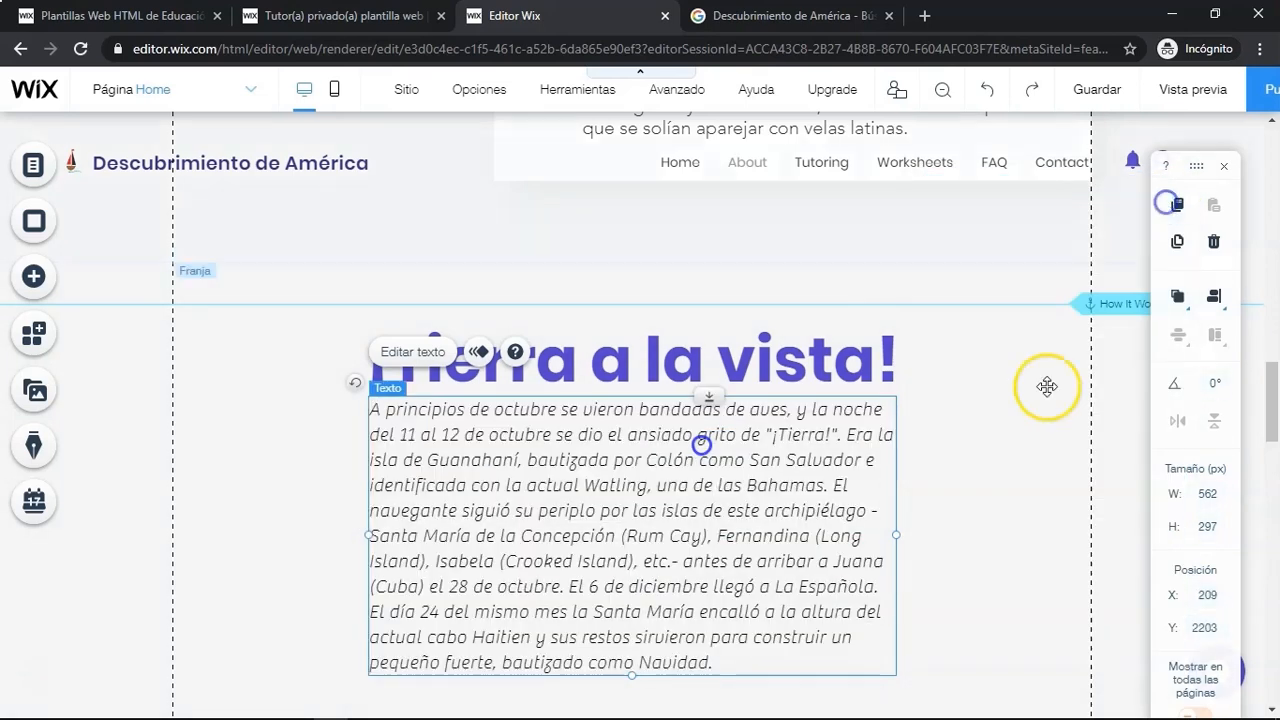
{"action": "left_click", "coordinate": [976, 578]}
{"action": "scroll", "coordinate": [714, 570], "scroll_direction": "down", "scroll_amount": 2}
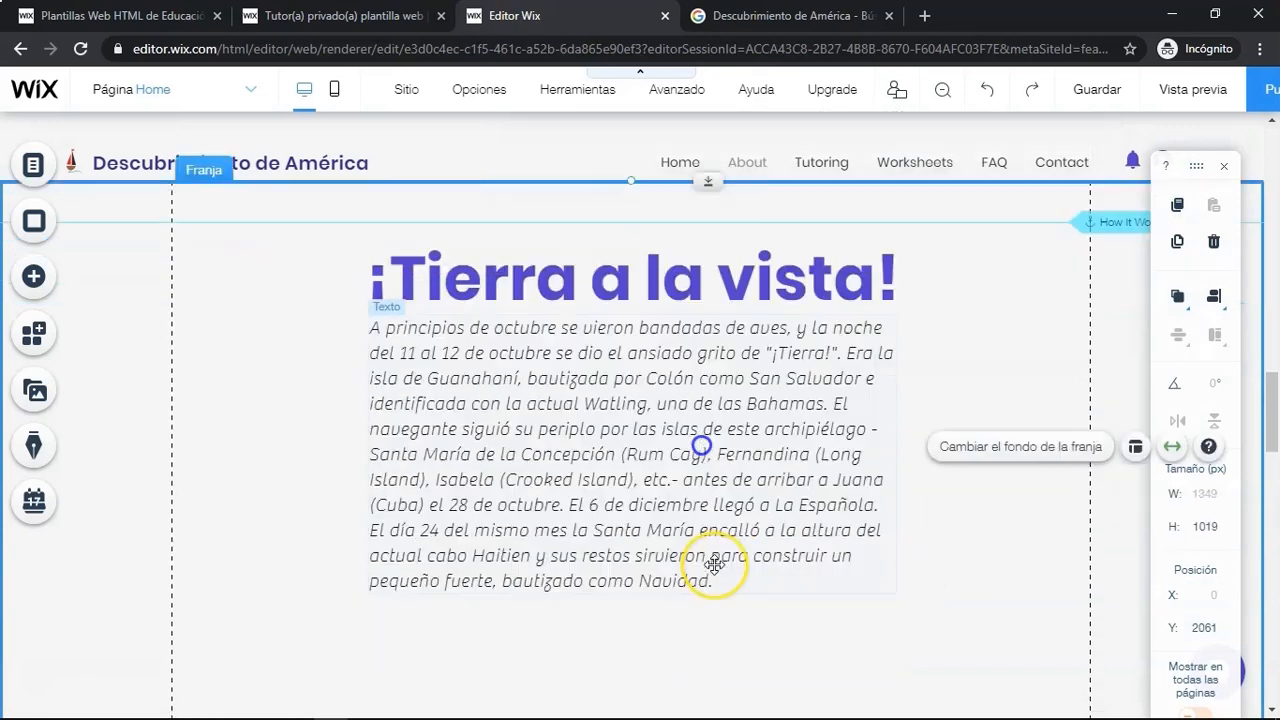
{"action": "scroll", "coordinate": [714, 565], "scroll_direction": "down", "scroll_amount": 1}
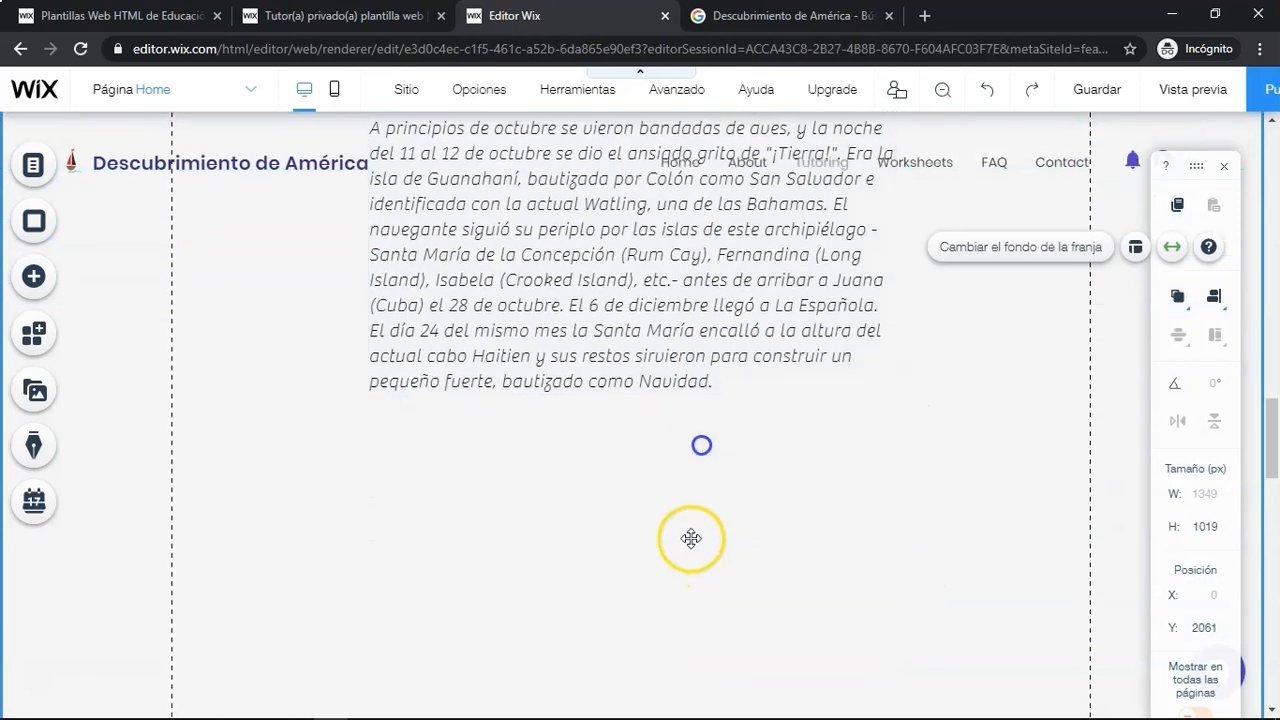
{"action": "scroll", "coordinate": [691, 538], "scroll_direction": "down", "scroll_amount": 1}
{"action": "left_click", "coordinate": [31, 277]}
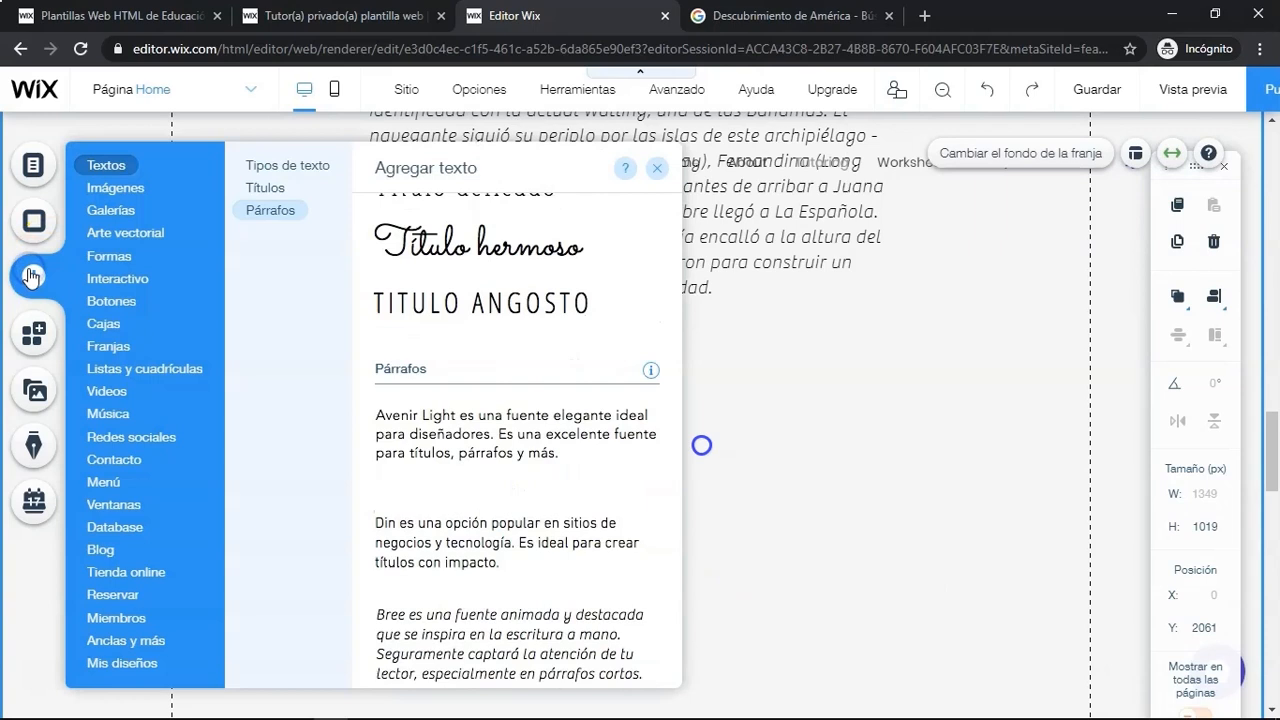
{"action": "left_click", "coordinate": [121, 190]}
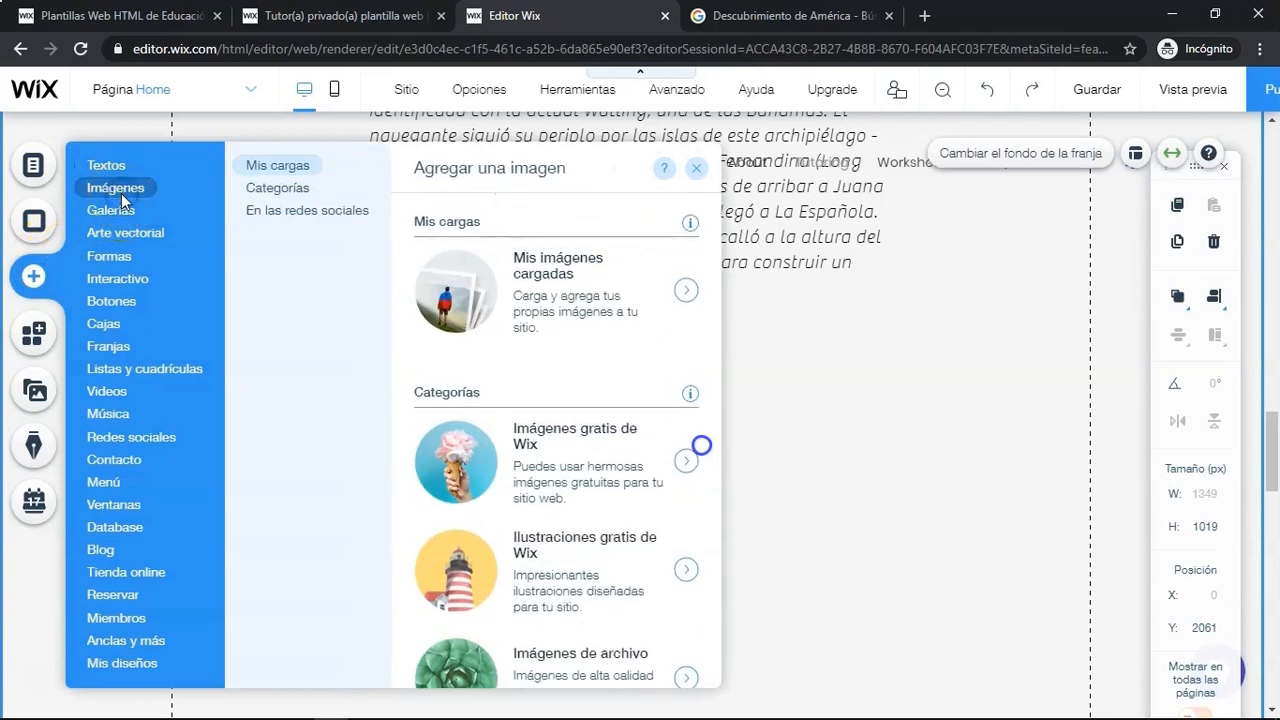
{"action": "left_click", "coordinate": [512, 304]}
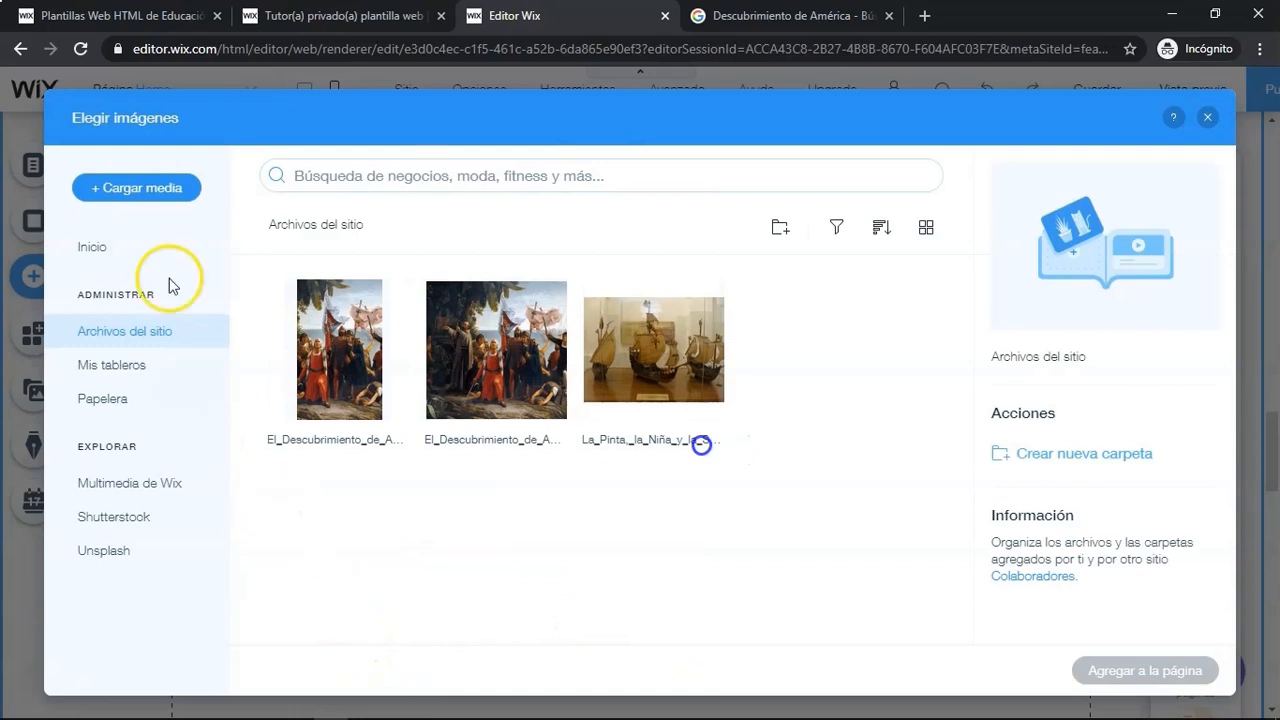
{"action": "left_click", "coordinate": [137, 188]}
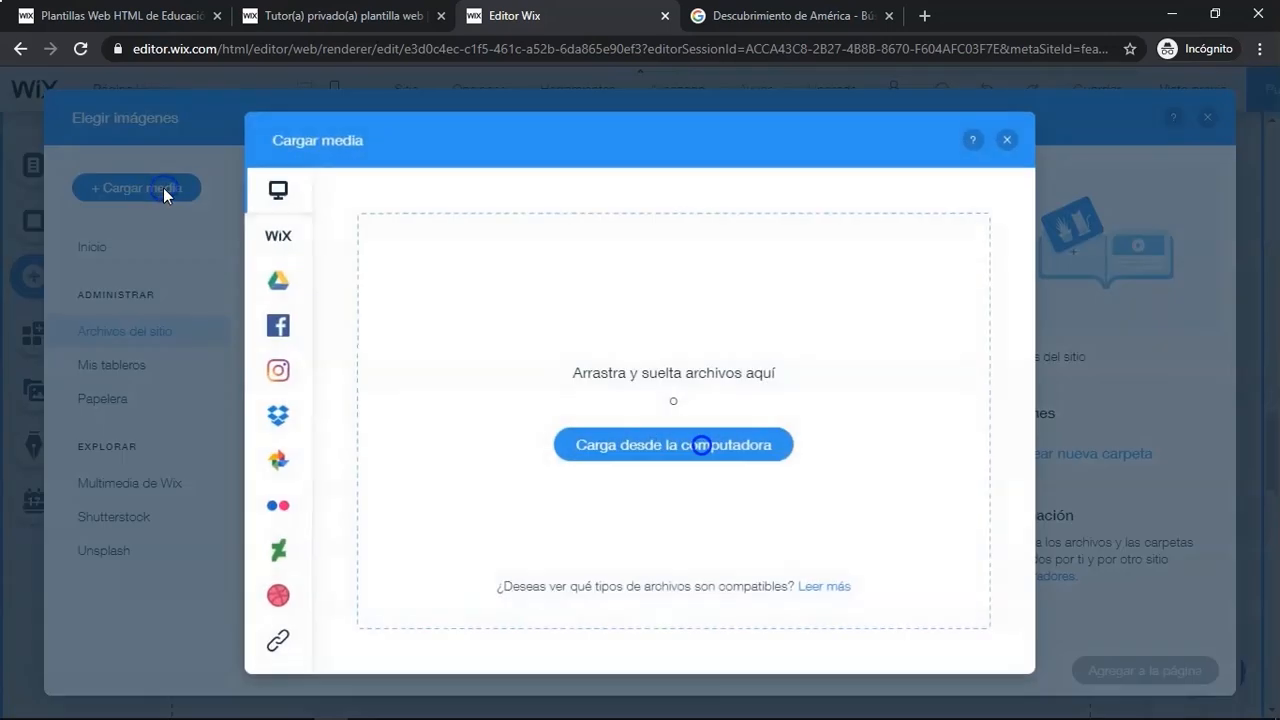
{"action": "left_click", "coordinate": [277, 640]}
{"action": "left_click", "coordinate": [582, 484]}
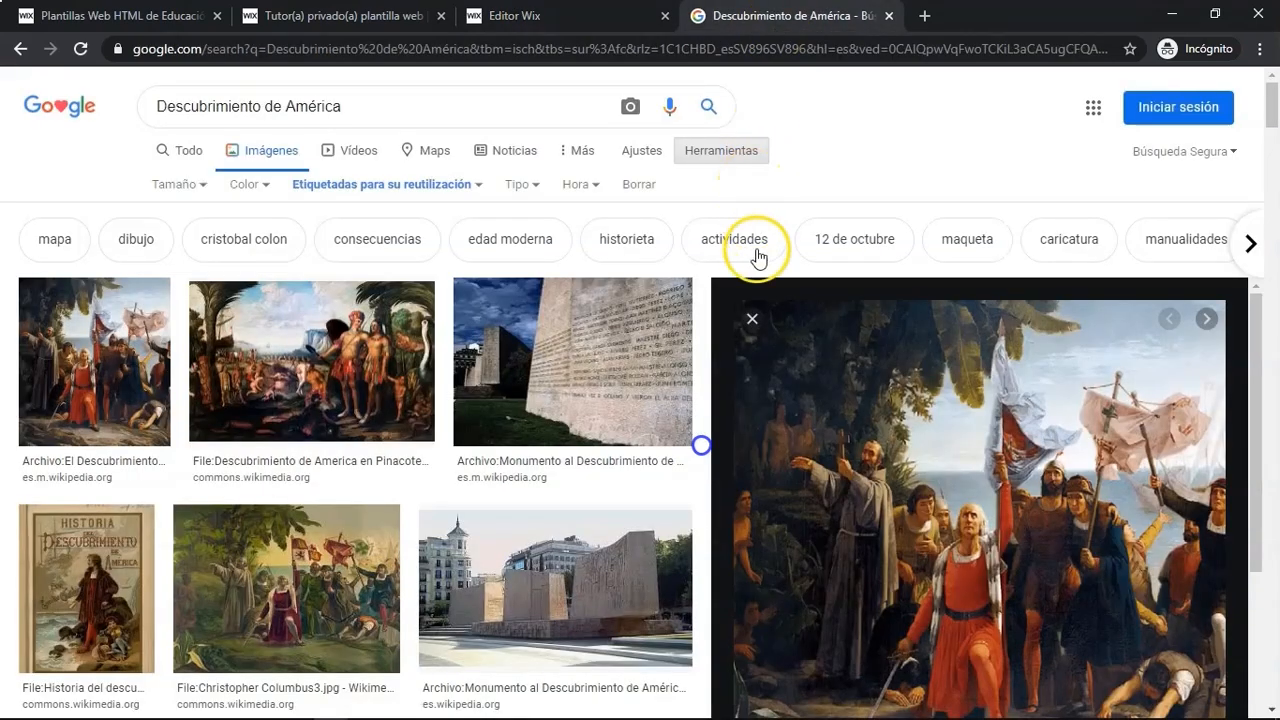
- Find the Día de la Raza painting in Google Images, open its source page and copy the image address
{"action": "left_click", "coordinate": [752, 318]}
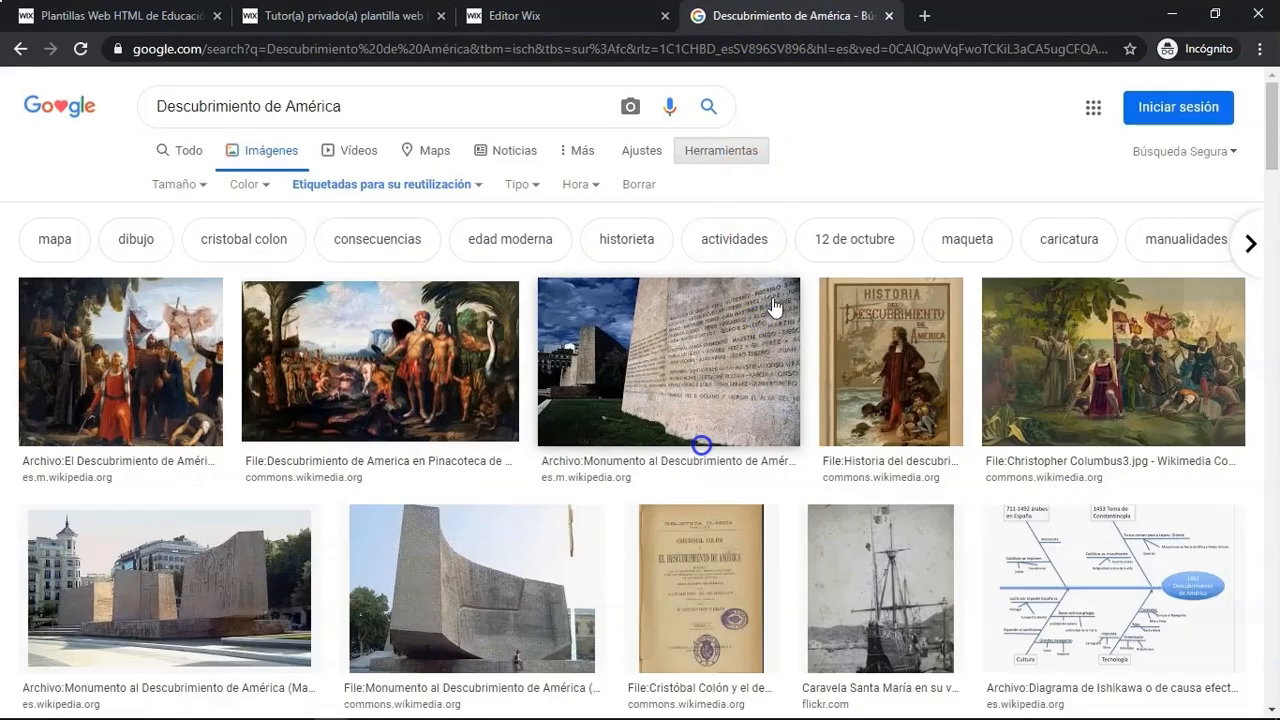
{"action": "left_click", "coordinate": [1078, 384]}
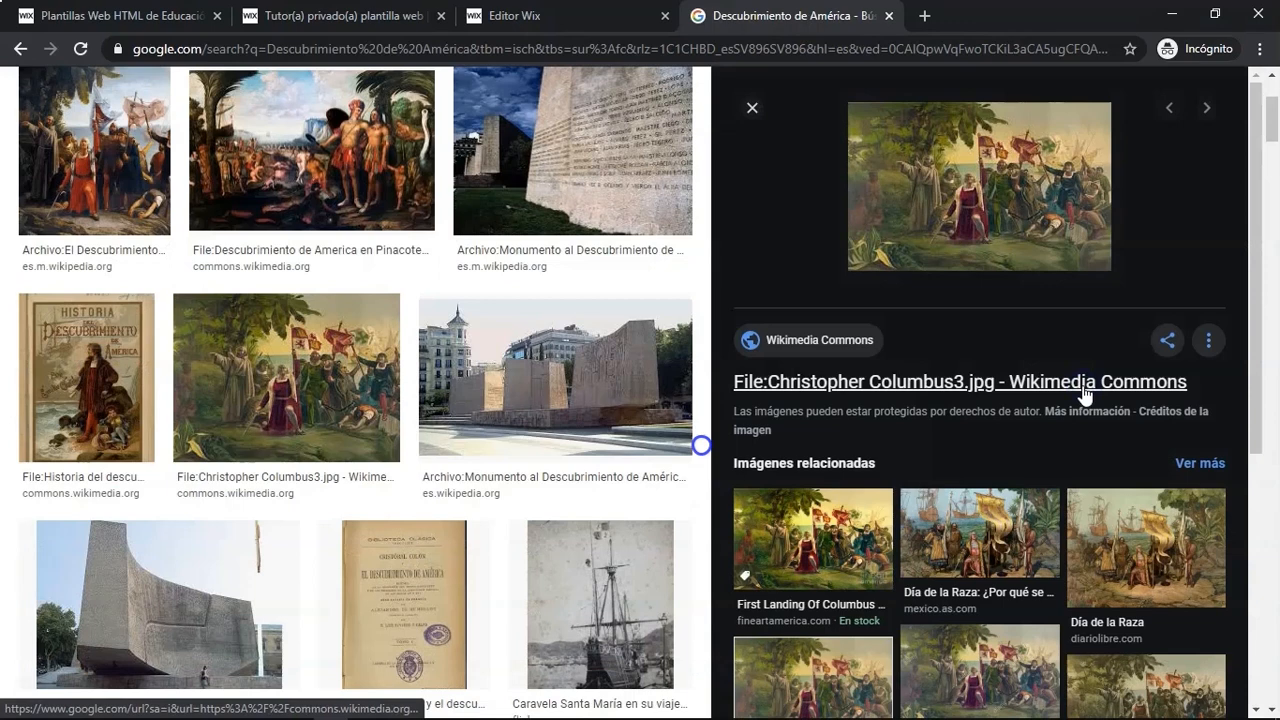
{"action": "left_click", "coordinate": [1010, 537]}
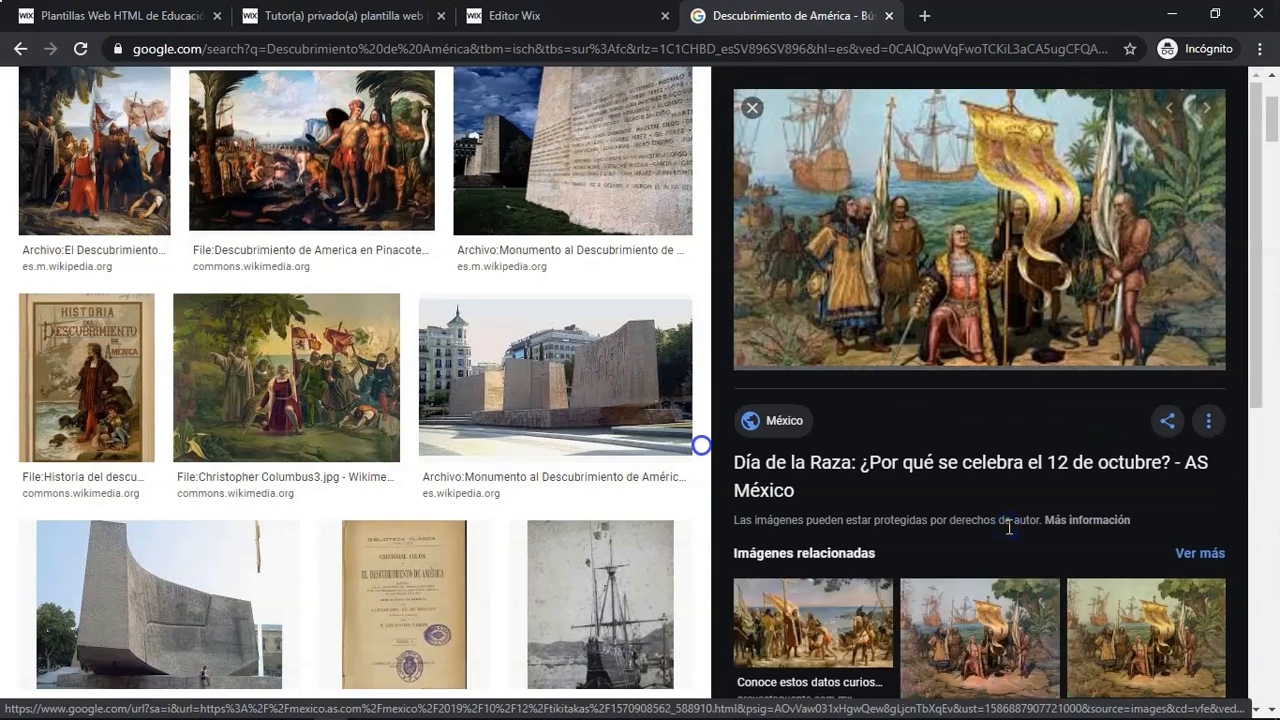
{"action": "left_click", "coordinate": [963, 287]}
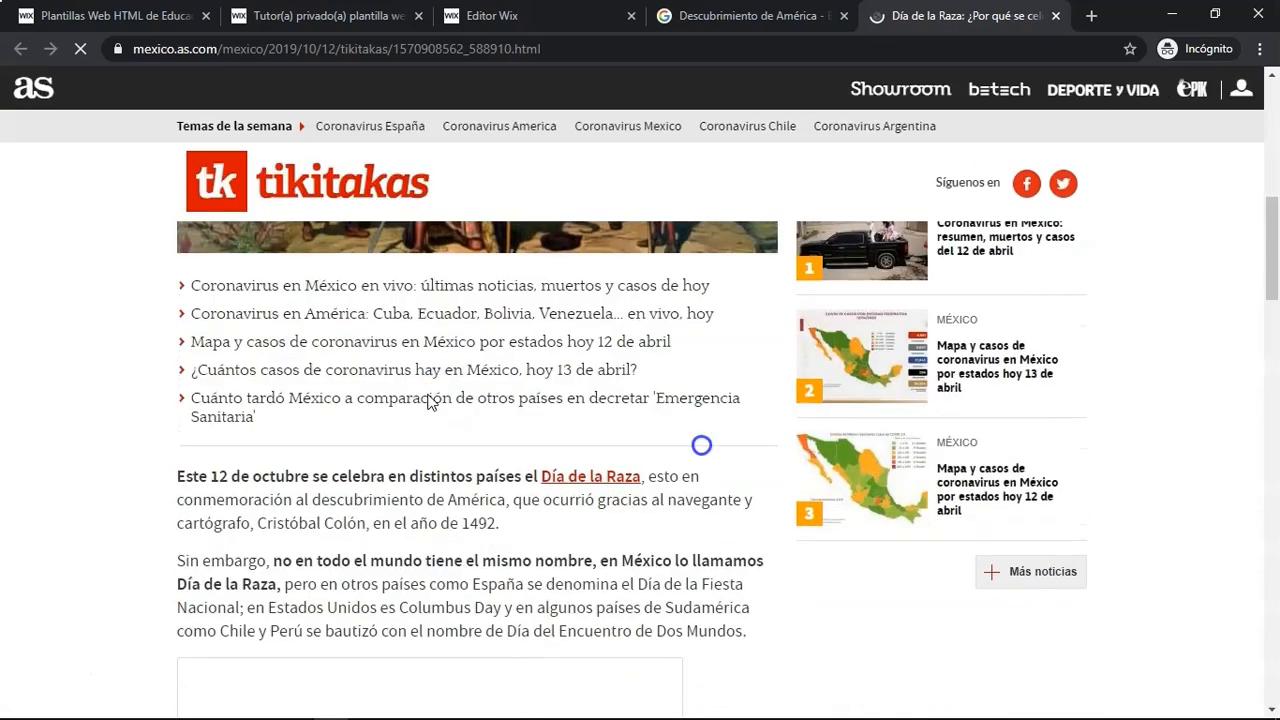
{"action": "right_click", "coordinate": [428, 393]}
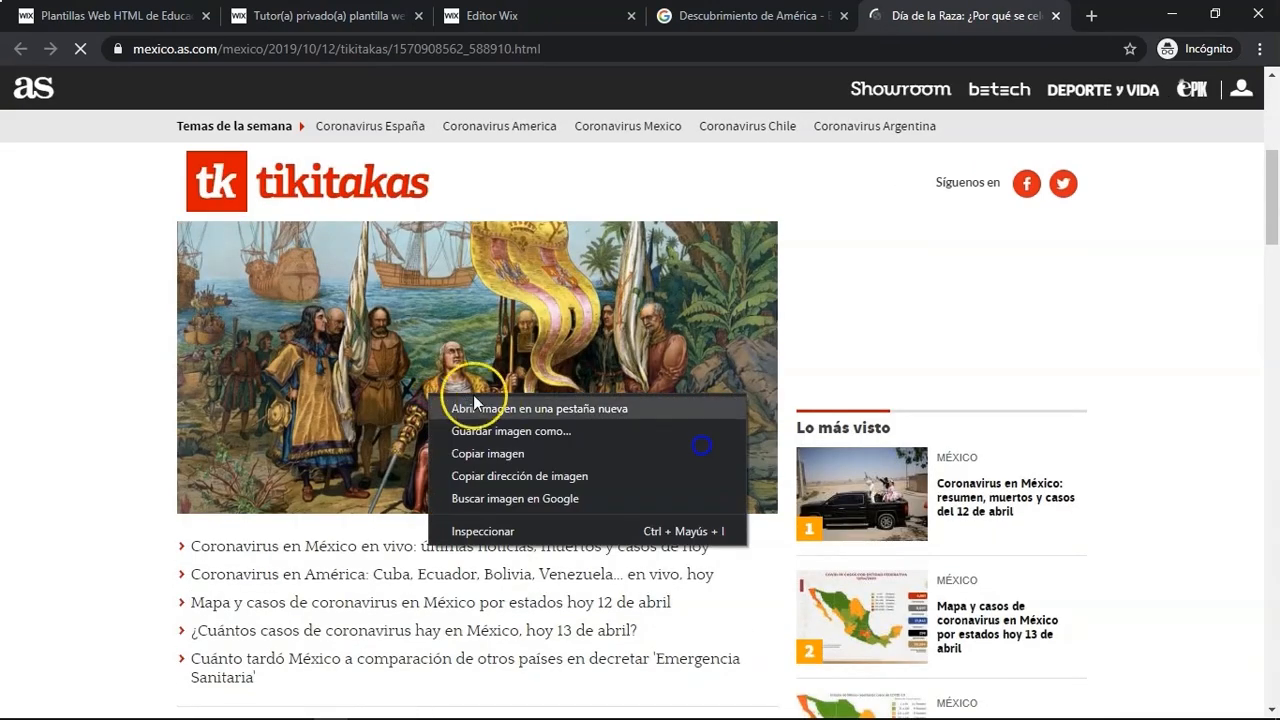
{"action": "left_click", "coordinate": [543, 475]}
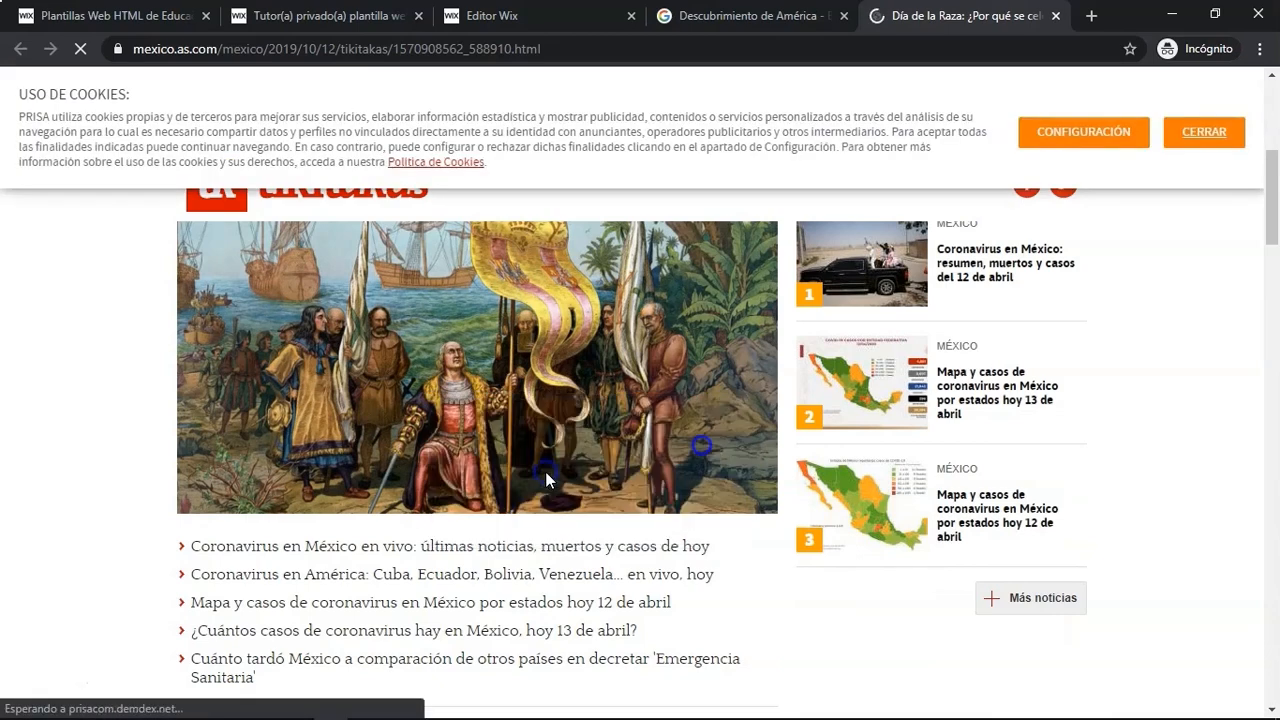
- Import the copied image URL into the site files, add the image to the page and place it below the paragraph
{"action": "left_click", "coordinate": [741, 12]}
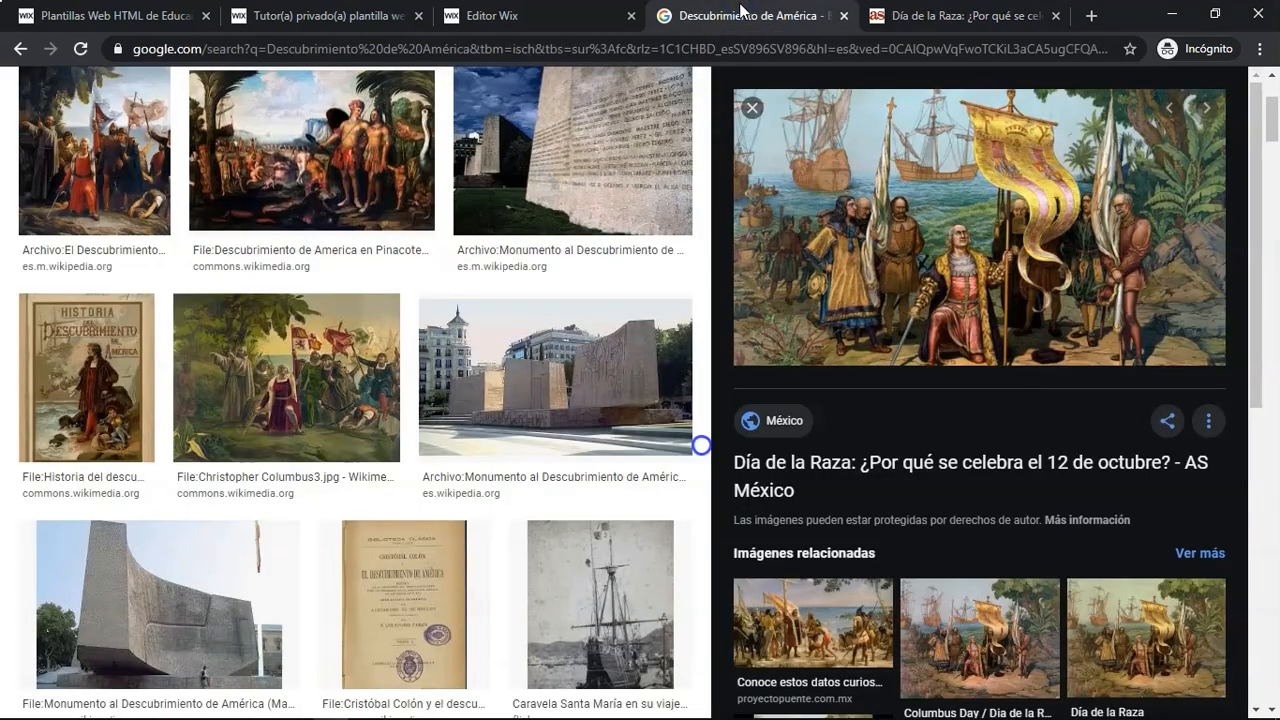
{"action": "key", "text": "ctrl+shift+Tab"}
{"action": "key", "text": "ctrl+v"}
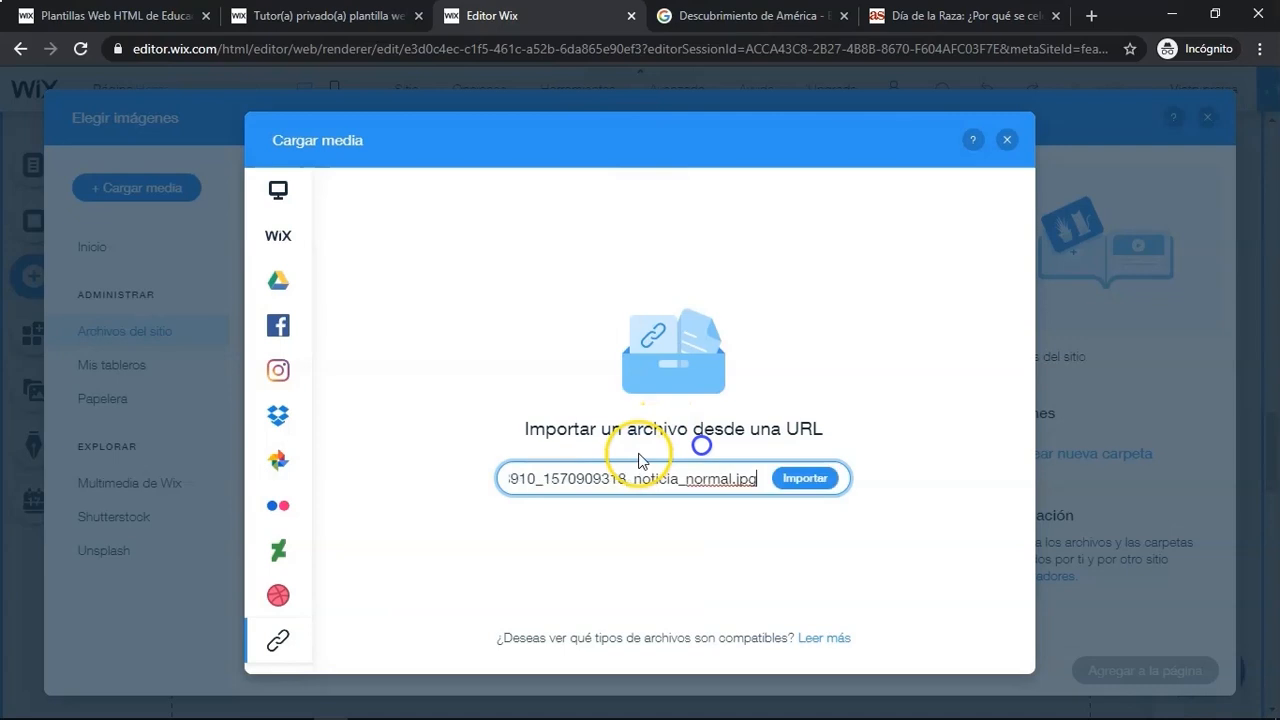
{"action": "left_click", "coordinate": [834, 478]}
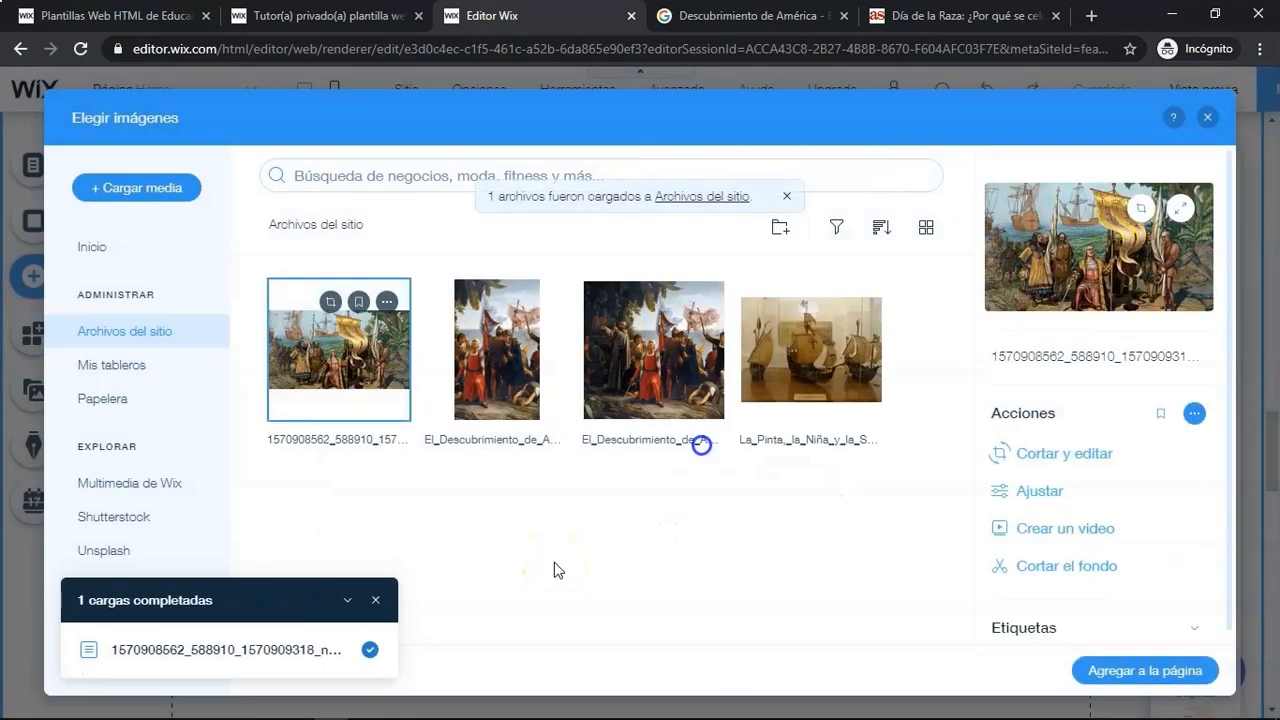
{"action": "left_click", "coordinate": [376, 600]}
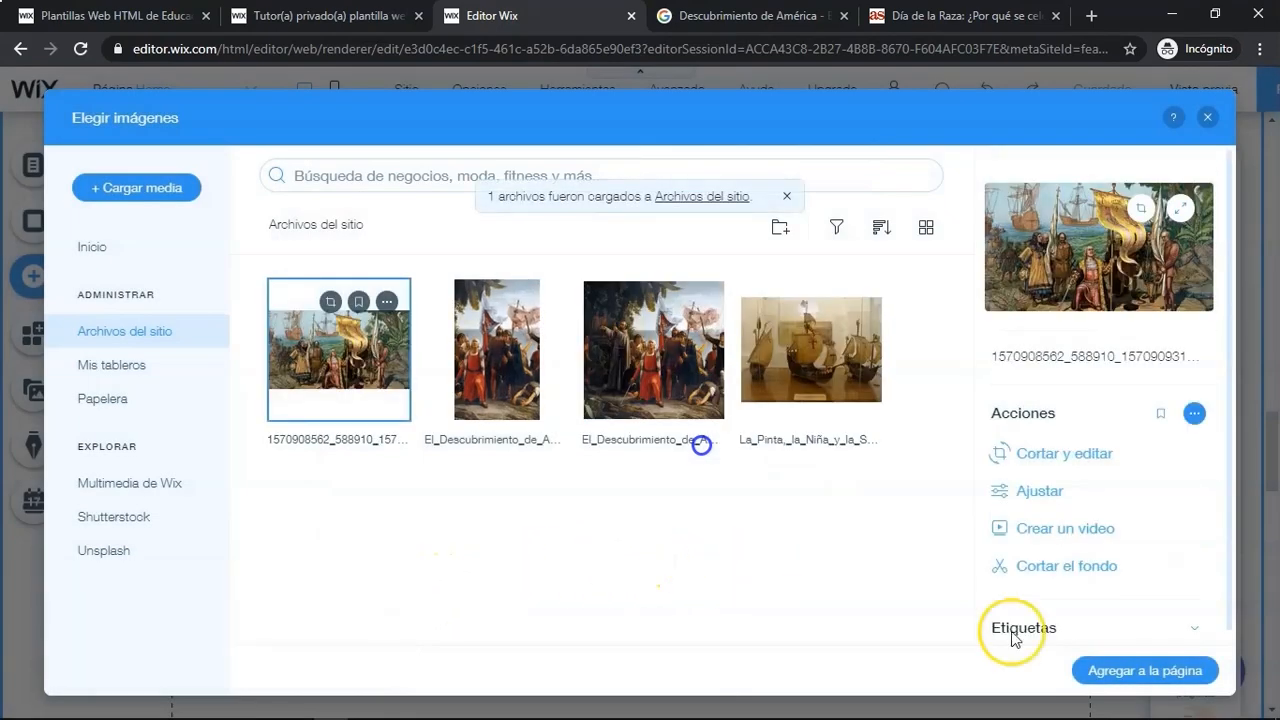
{"action": "left_click", "coordinate": [1146, 670]}
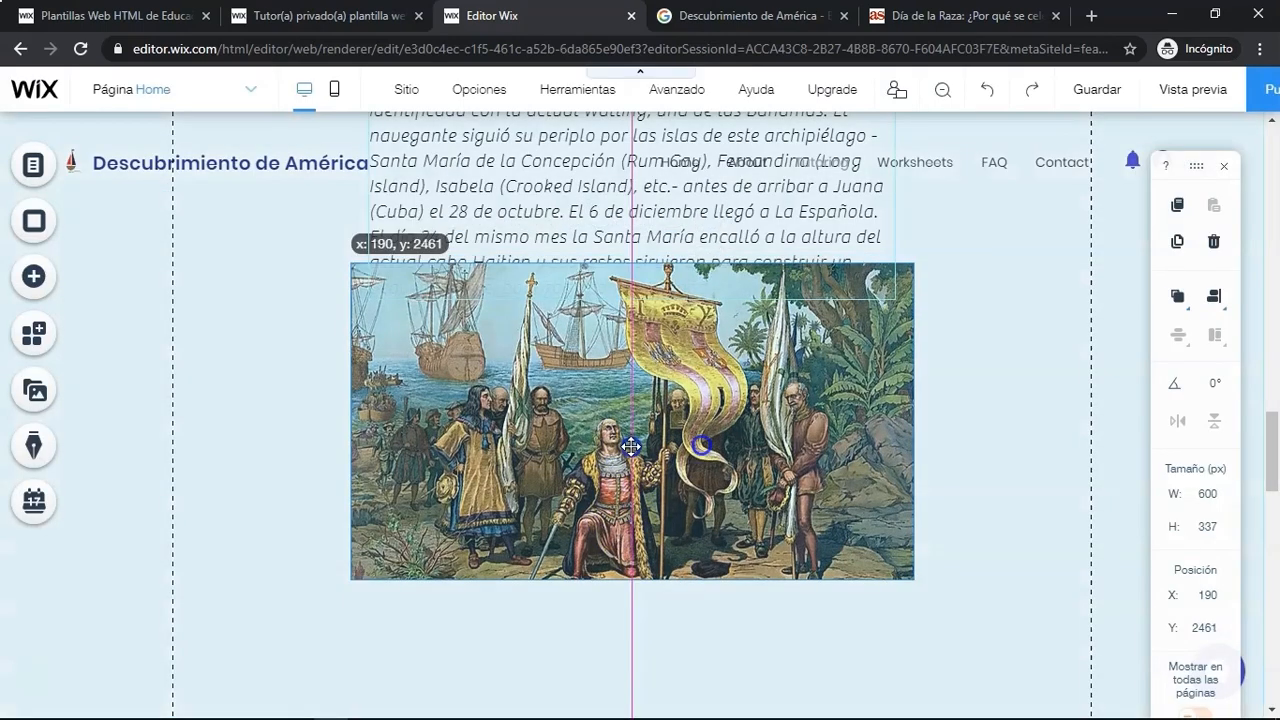
{"action": "left_click_drag", "start_coordinate": [631, 447], "coordinate": [633, 516]}
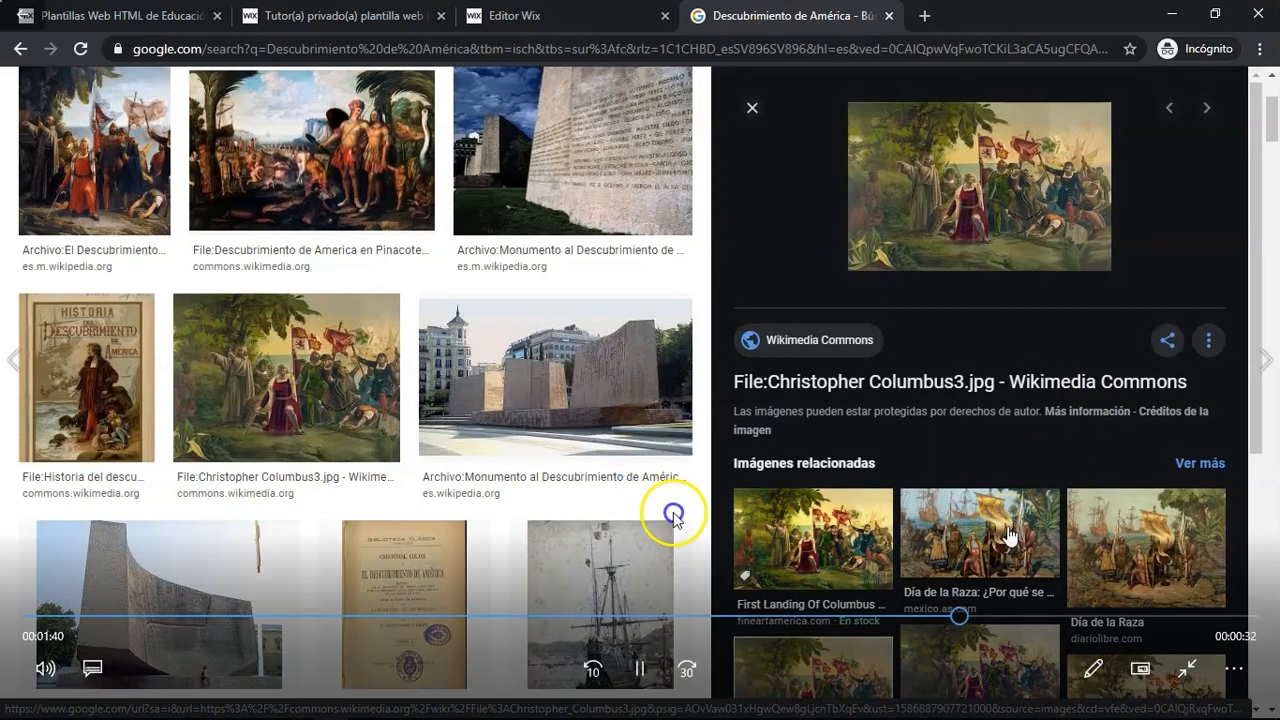
{"action": "left_click", "coordinate": [1031, 617]}
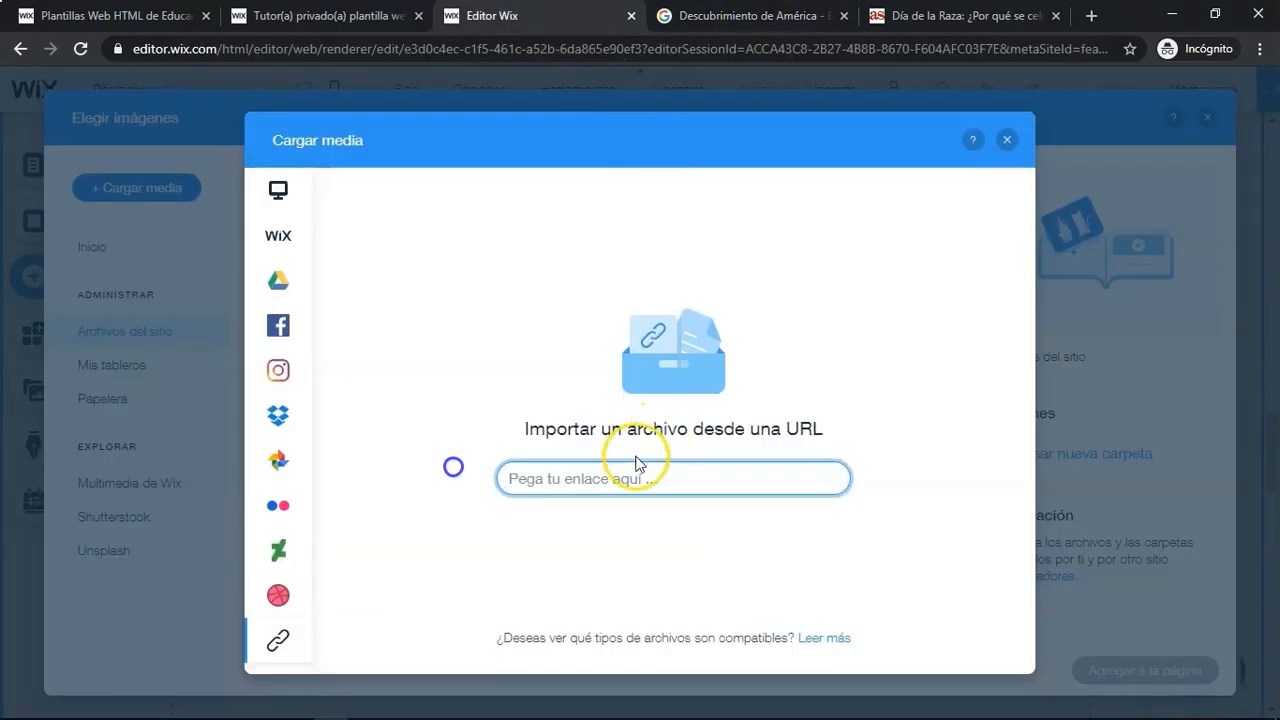
{"action": "left_click", "coordinate": [805, 478]}
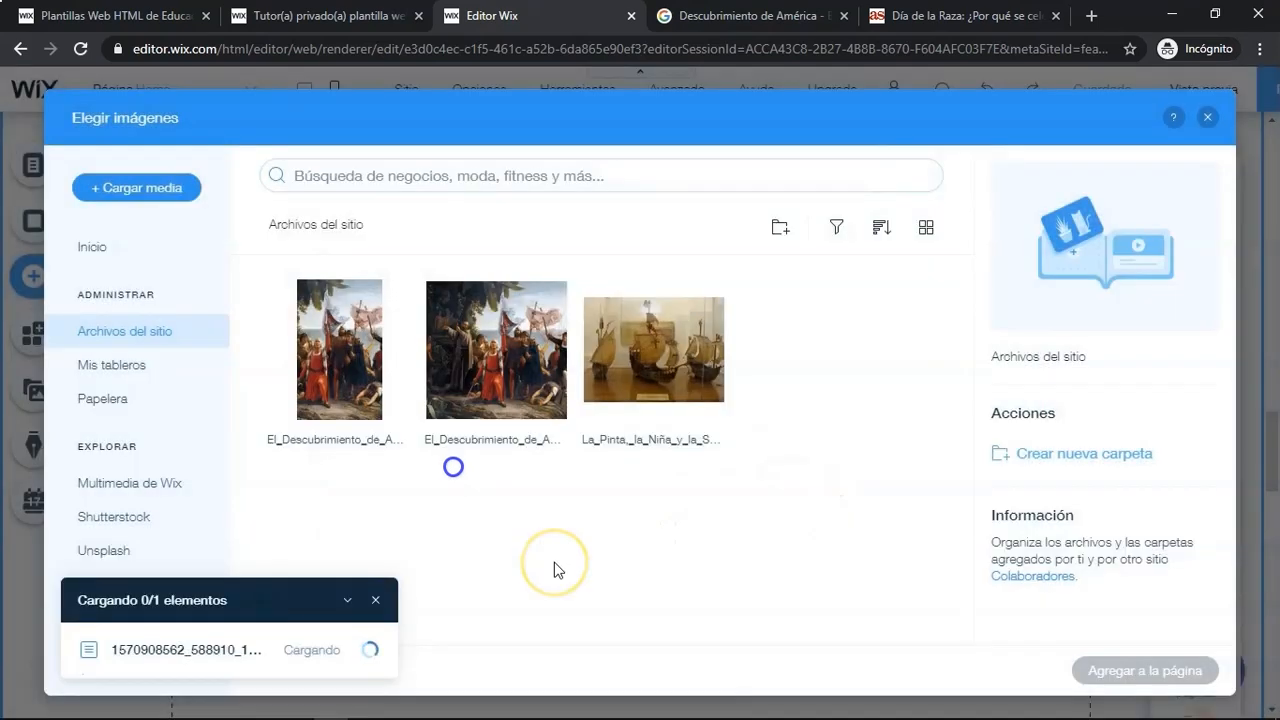
{"action": "left_click", "coordinate": [375, 600]}
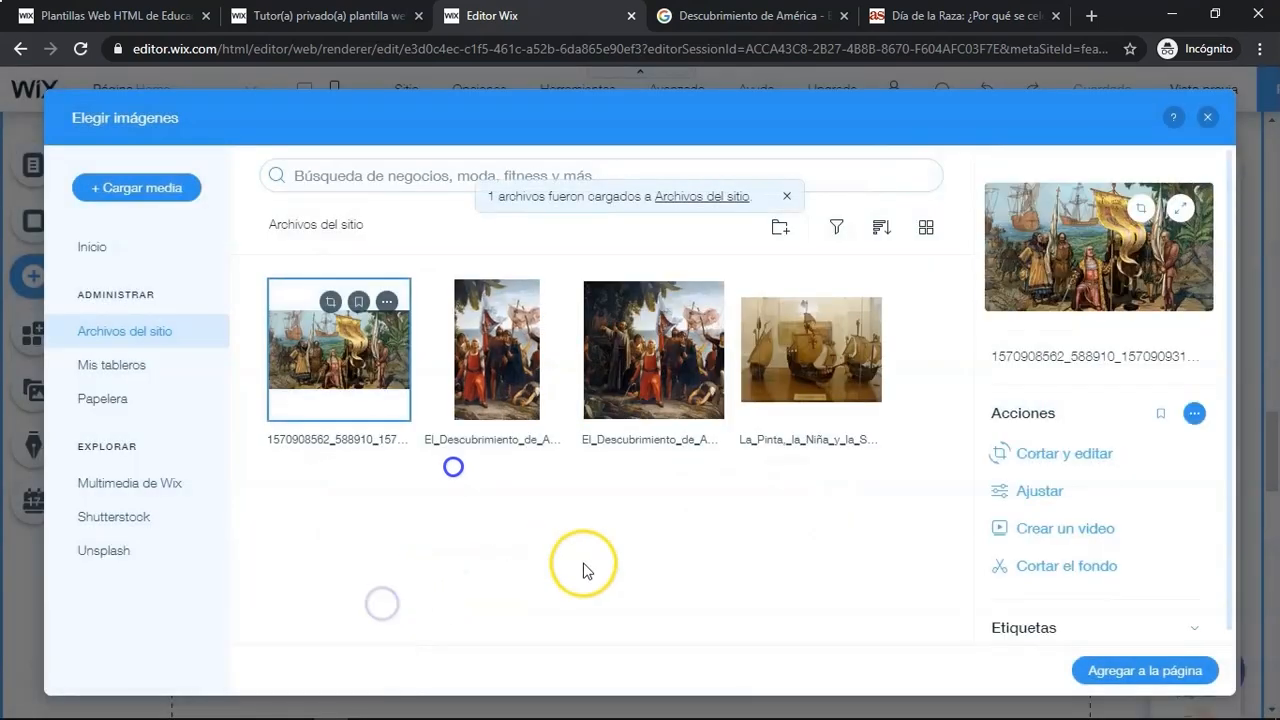
{"action": "left_click", "coordinate": [1146, 671]}
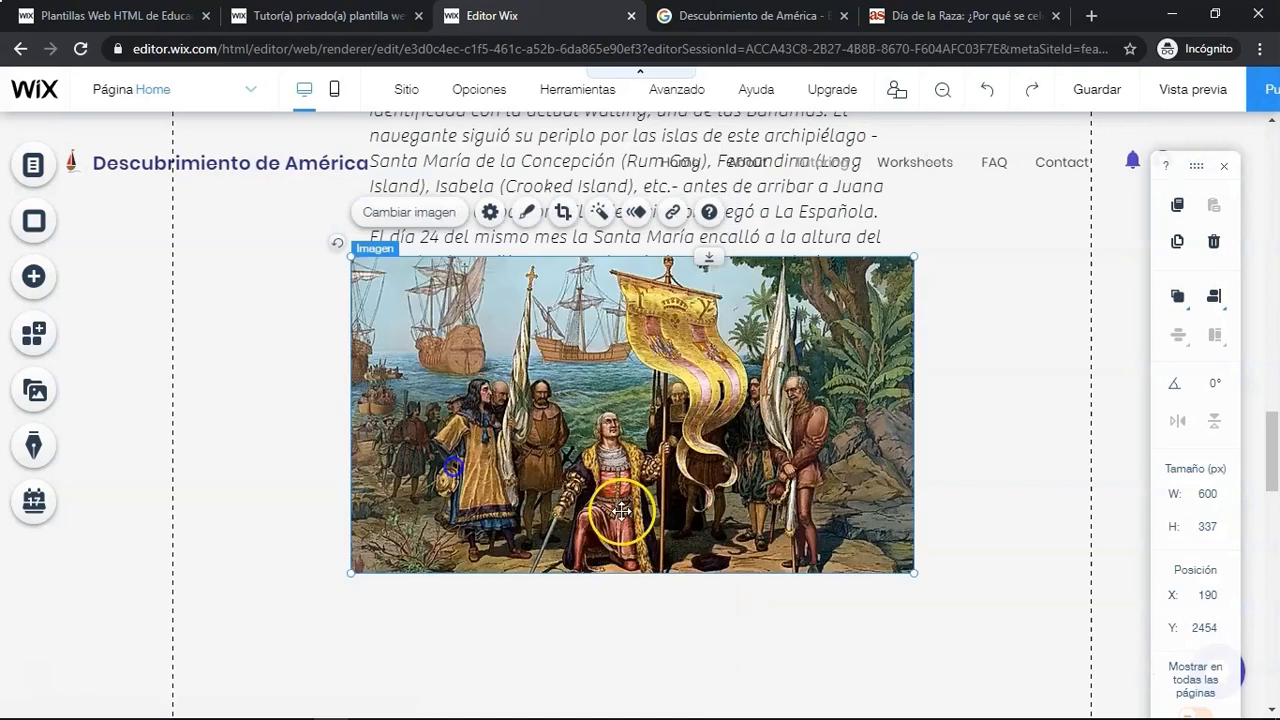
{"action": "left_click_drag", "start_coordinate": [631, 445], "coordinate": [621, 510]}
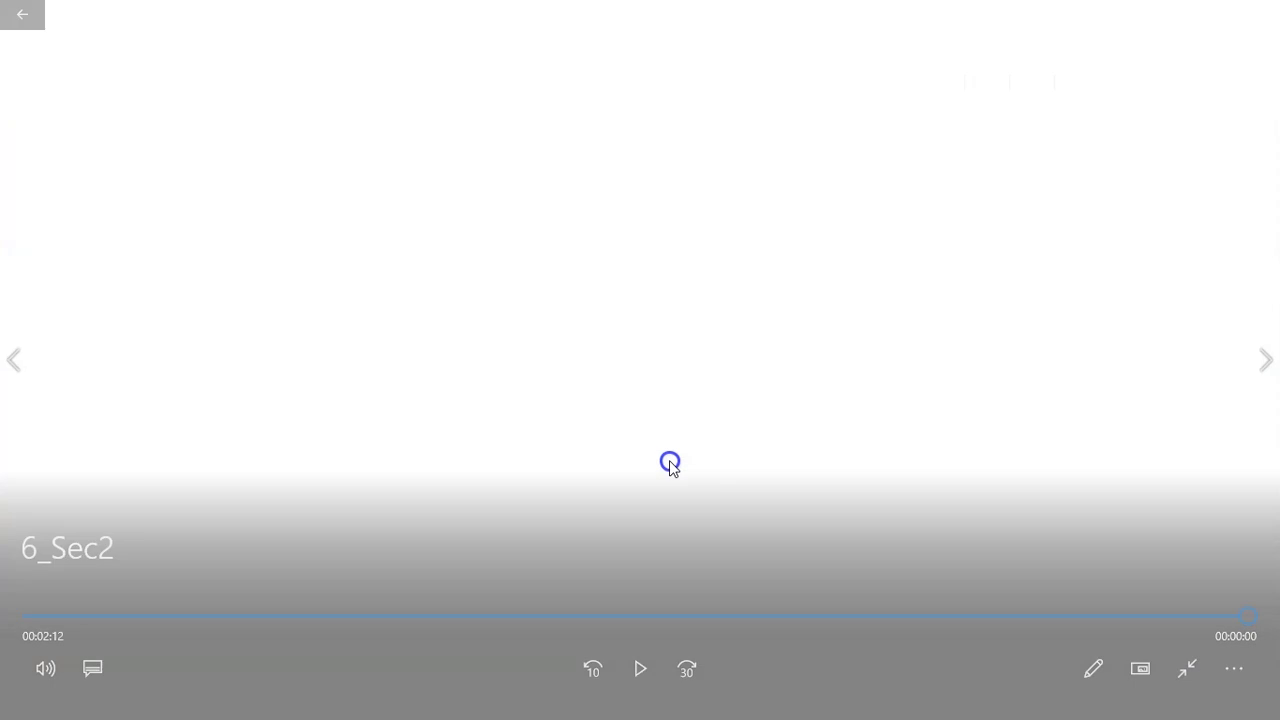
{"action": "double_click", "coordinate": [670, 461]}
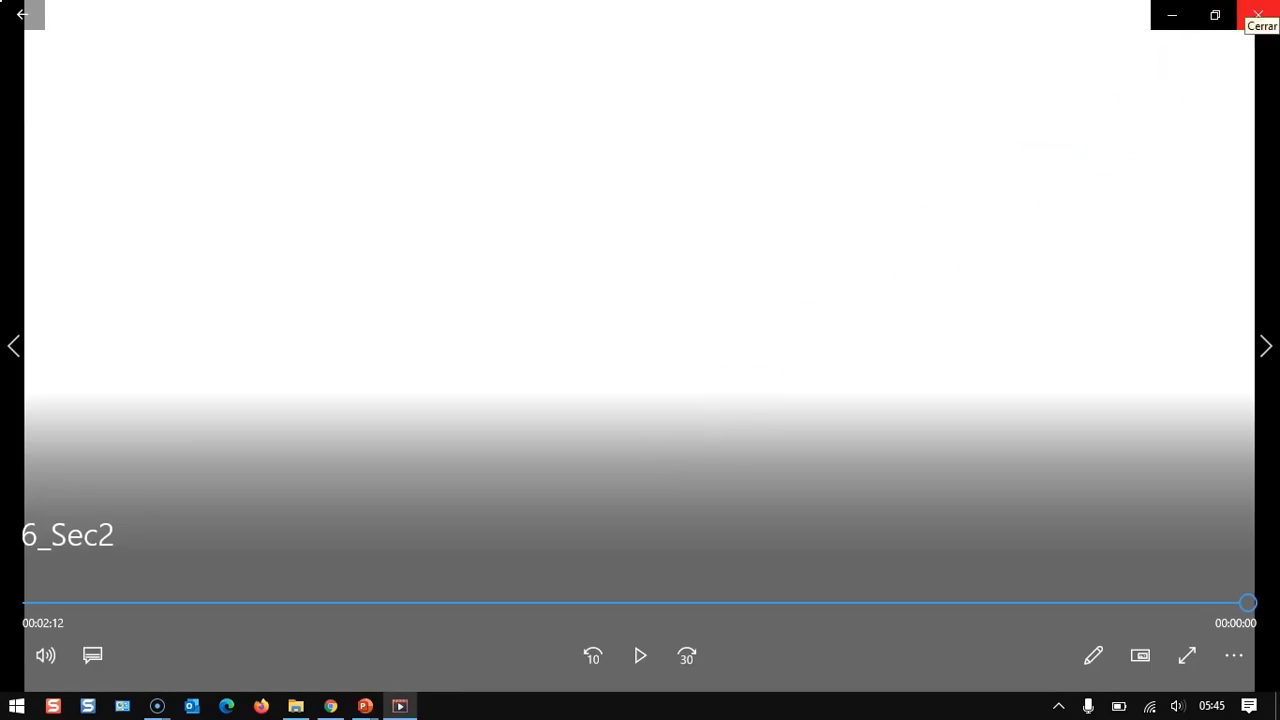
{"action": "left_click", "coordinate": [1258, 14]}
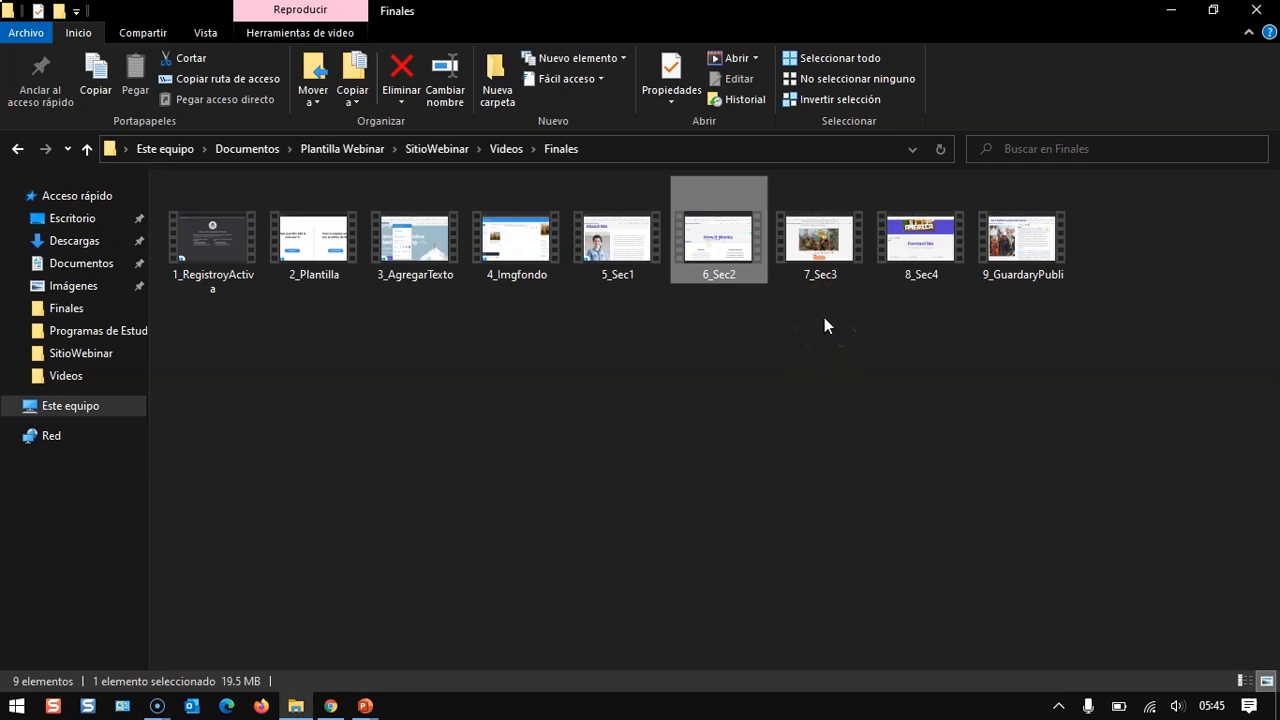
{"action": "mouse_move", "coordinate": [820, 277]}
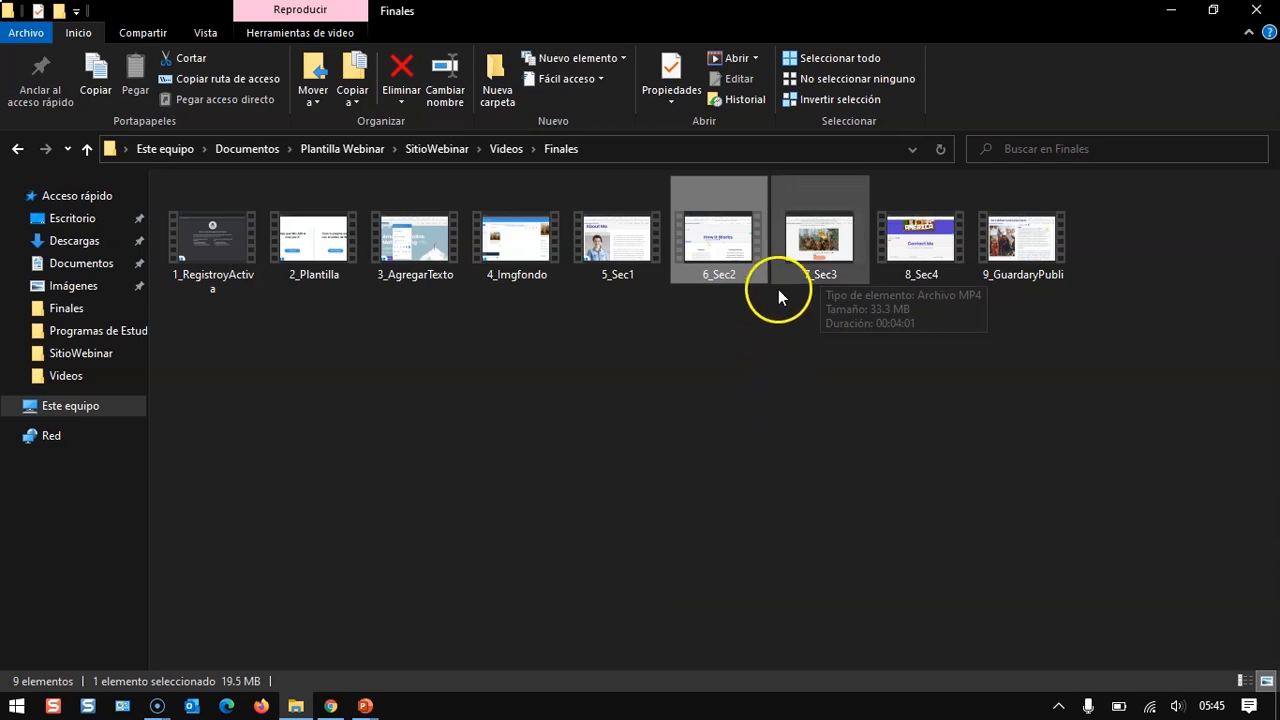
{"action": "double_click", "coordinate": [806, 250]}
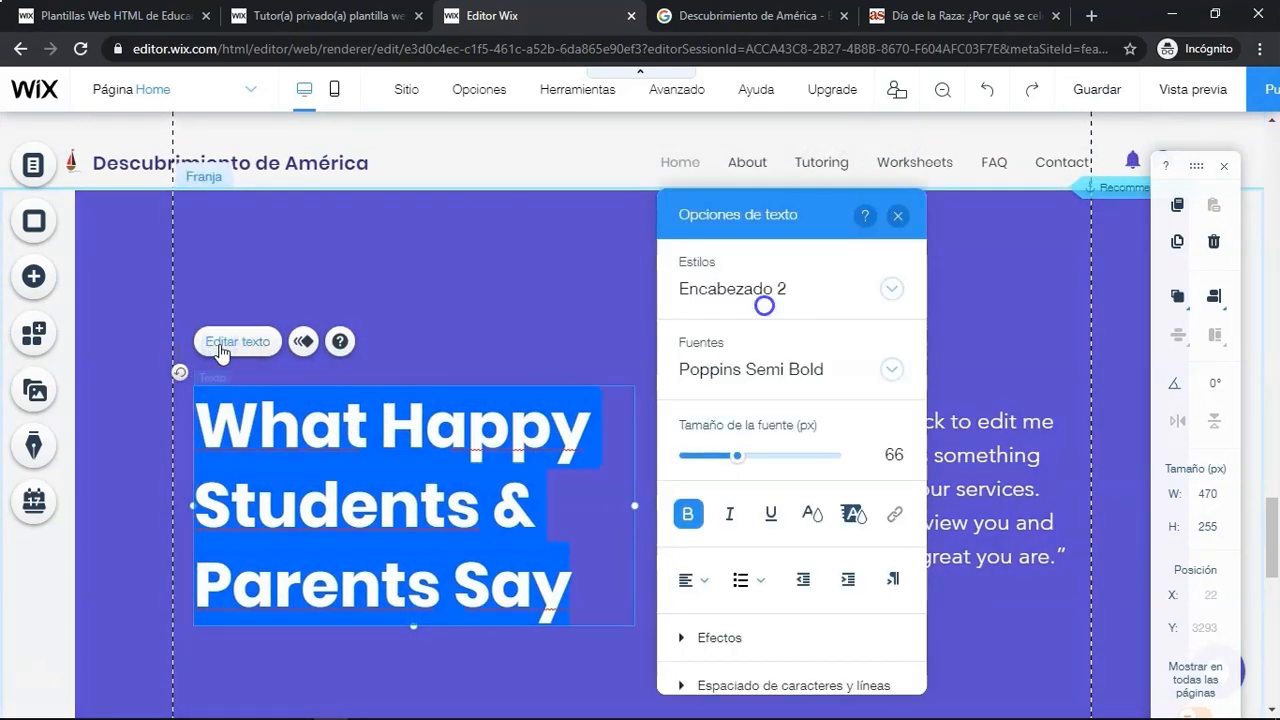
- Replace the testimonial section heading with "Viajes de Colón" copied from Word and center-align it
{"action": "key", "text": "alt+Tab"}
{"action": "key", "text": "alt+Tab"}
{"action": "key", "text": "alt+Tab"}
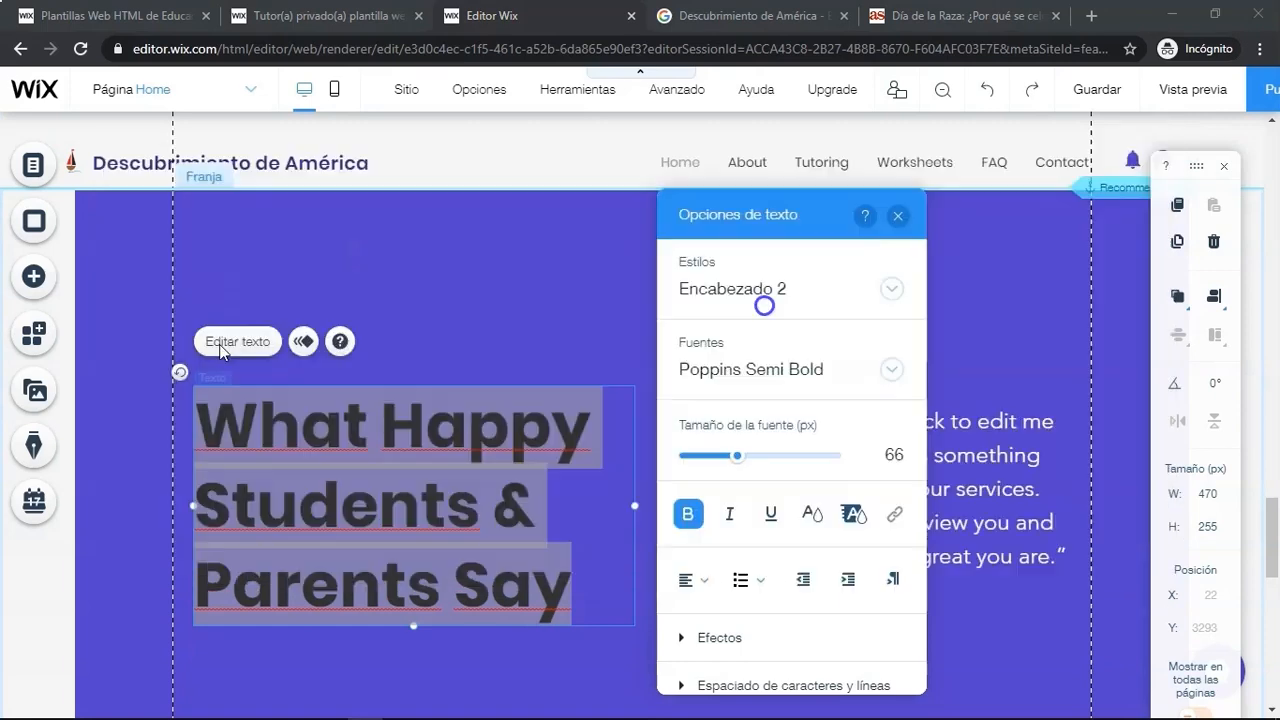
{"action": "left_click_drag", "start_coordinate": [334, 297], "coordinate": [430, 295]}
{"action": "key", "text": "ctrl+c"}
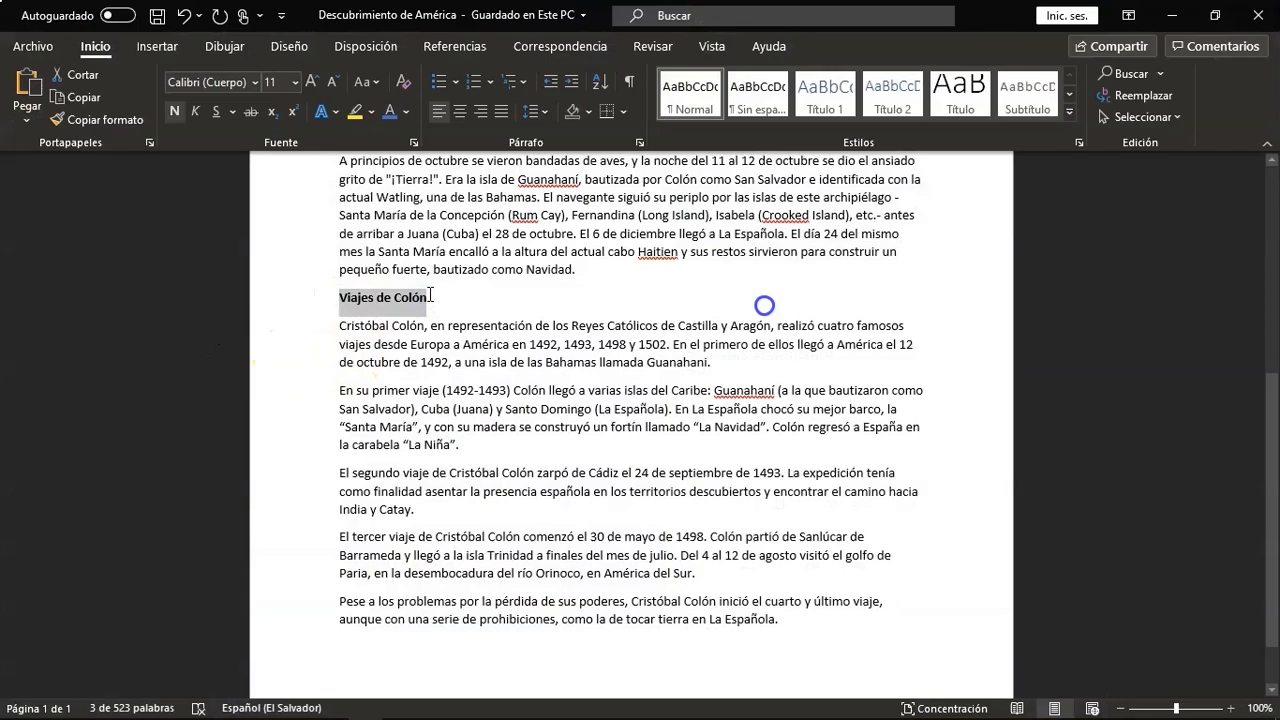
{"action": "key", "text": "alt+Tab"}
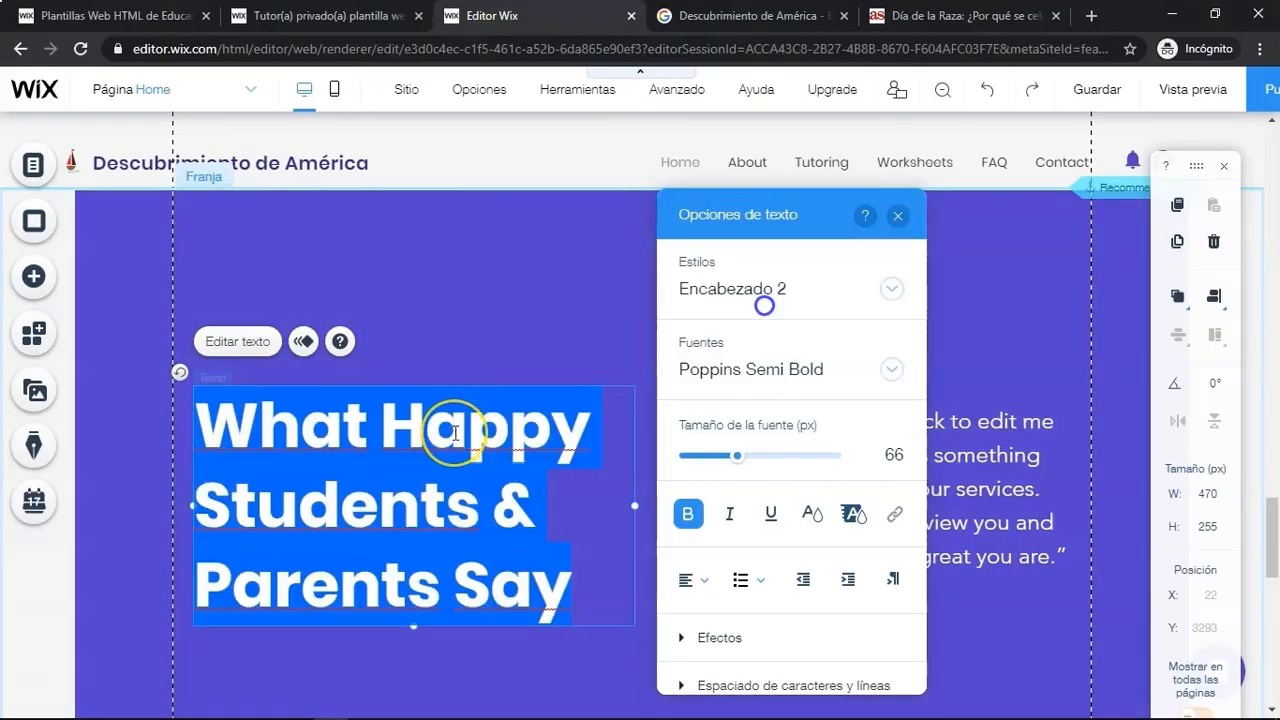
{"action": "key", "text": "ctrl+v"}
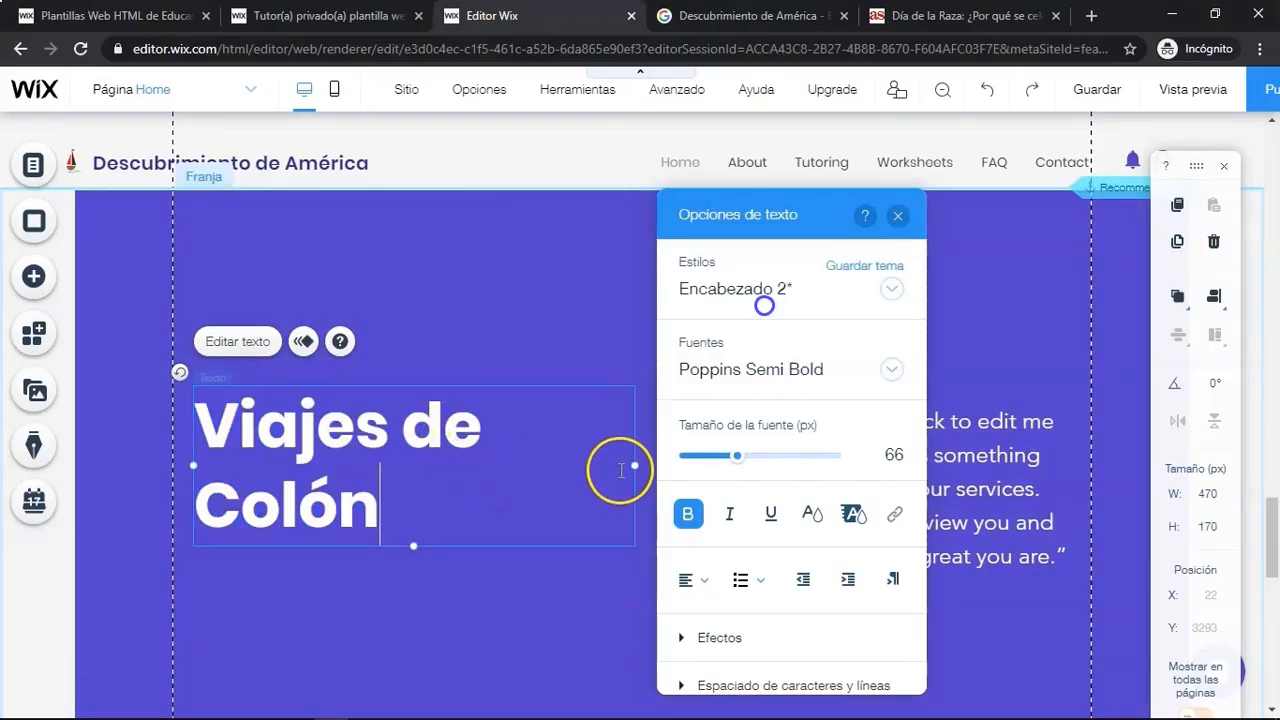
{"action": "left_click", "coordinate": [692, 580]}
{"action": "left_click", "coordinate": [703, 614]}
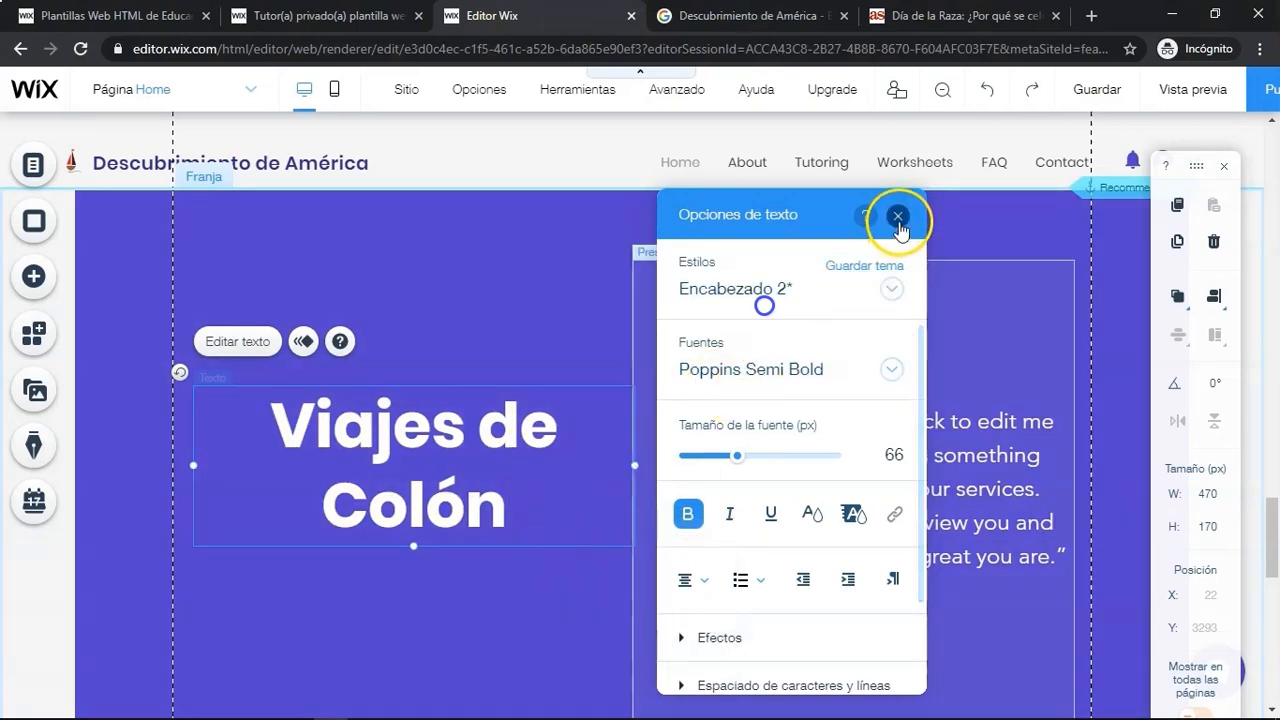
{"action": "left_click", "coordinate": [899, 226]}
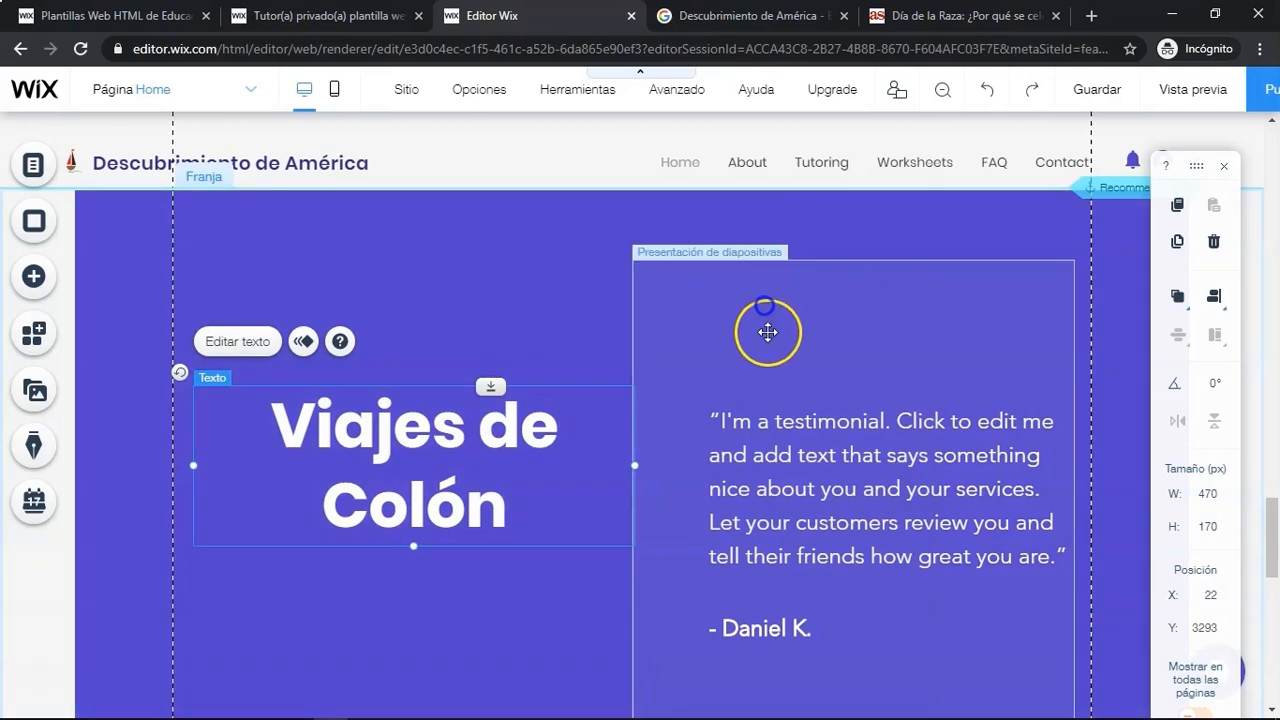
- Open the testimonial slideshow's slide organizer and duplicate the third slide twice
{"action": "left_click", "coordinate": [767, 332]}
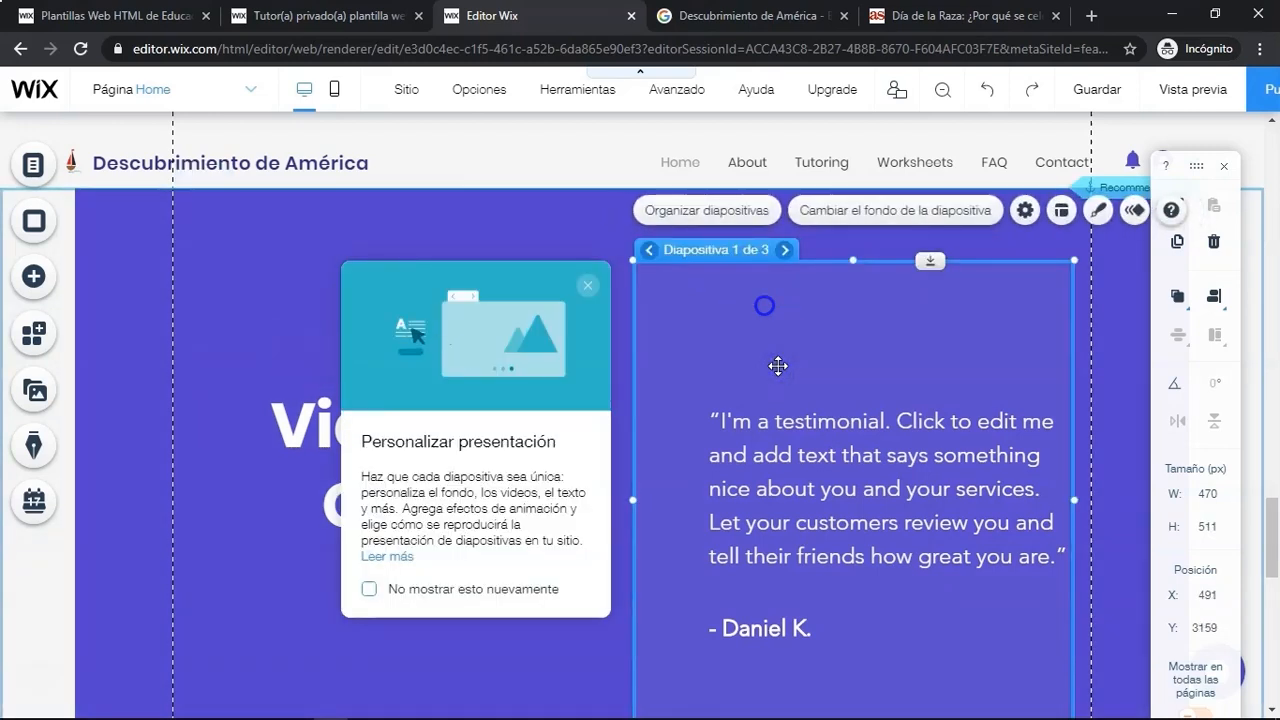
{"action": "scroll", "coordinate": [778, 366], "scroll_direction": "down", "scroll_amount": 1}
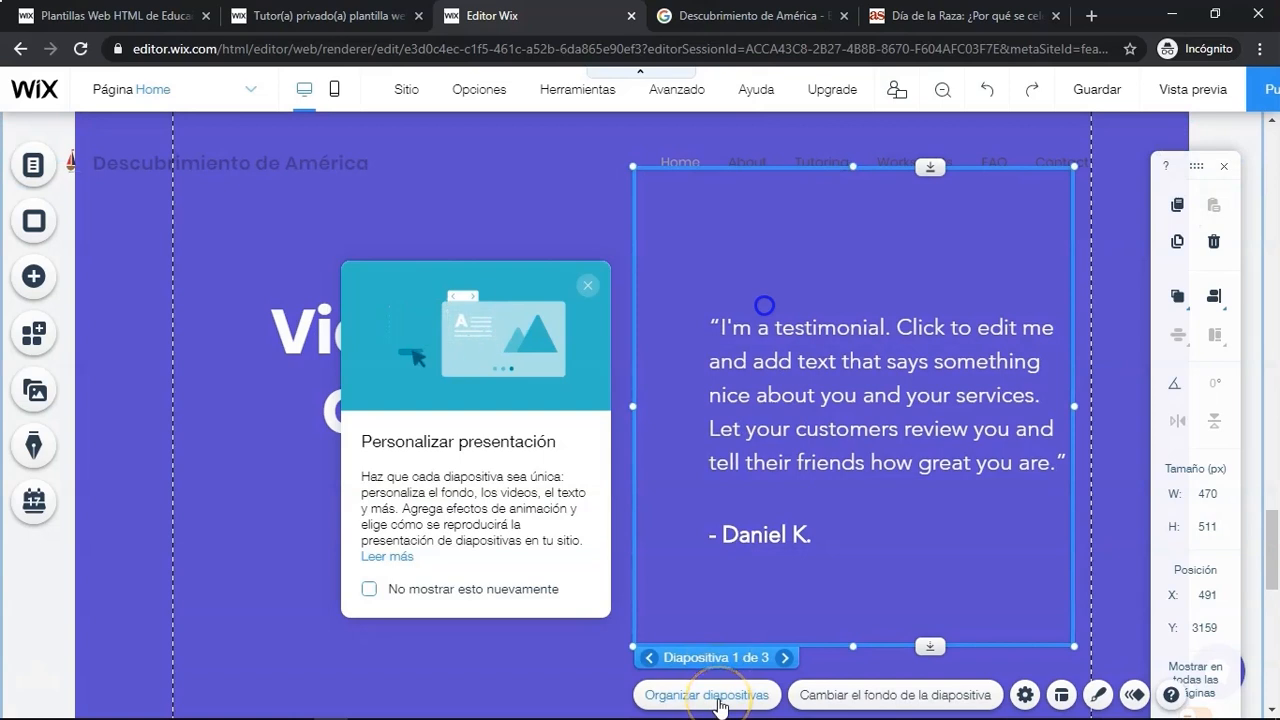
{"action": "left_click", "coordinate": [714, 696]}
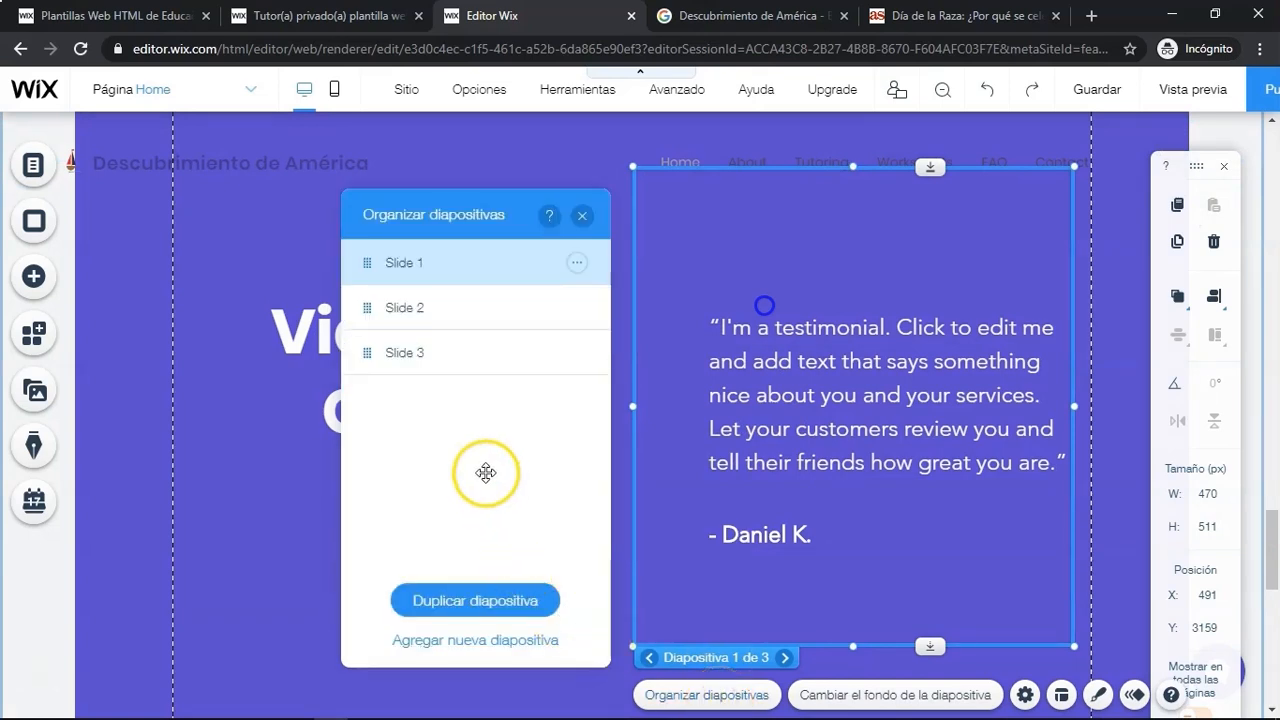
{"action": "left_click", "coordinate": [437, 368]}
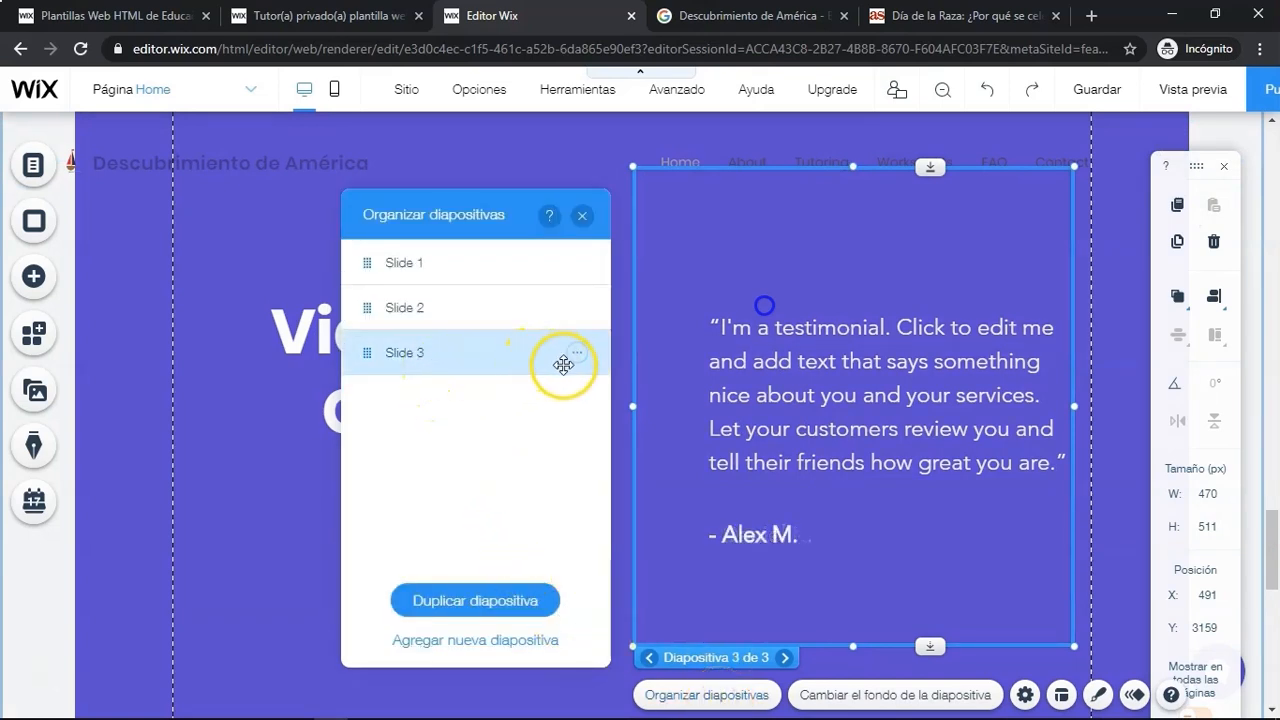
{"action": "left_click", "coordinate": [485, 598]}
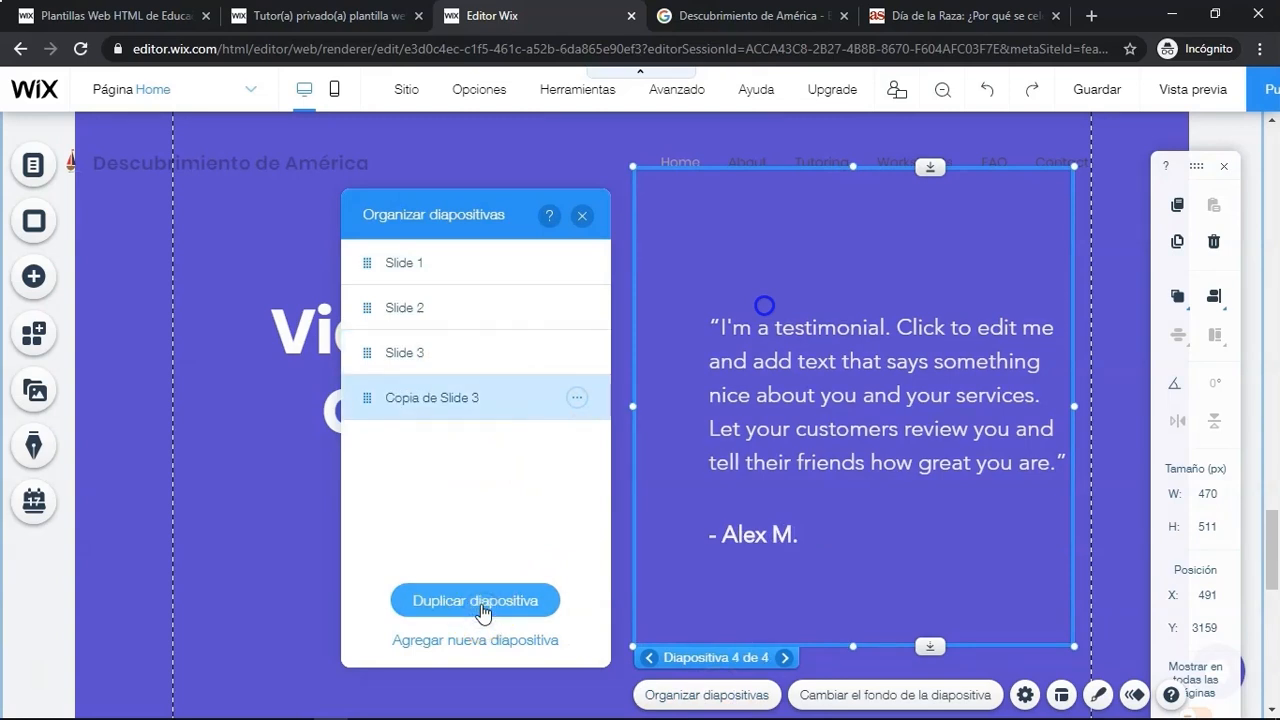
{"action": "left_click", "coordinate": [481, 610]}
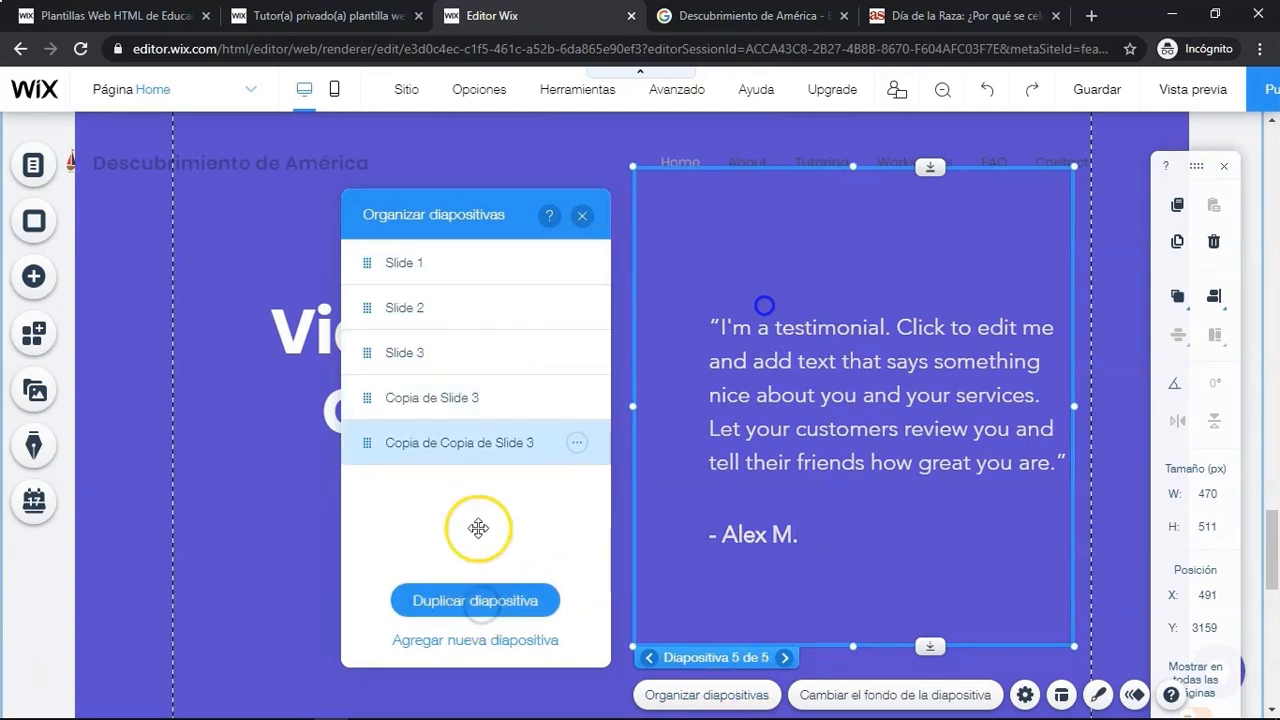
- Rename the first duplicated slide as Slide 4
{"action": "left_click", "coordinate": [575, 398]}
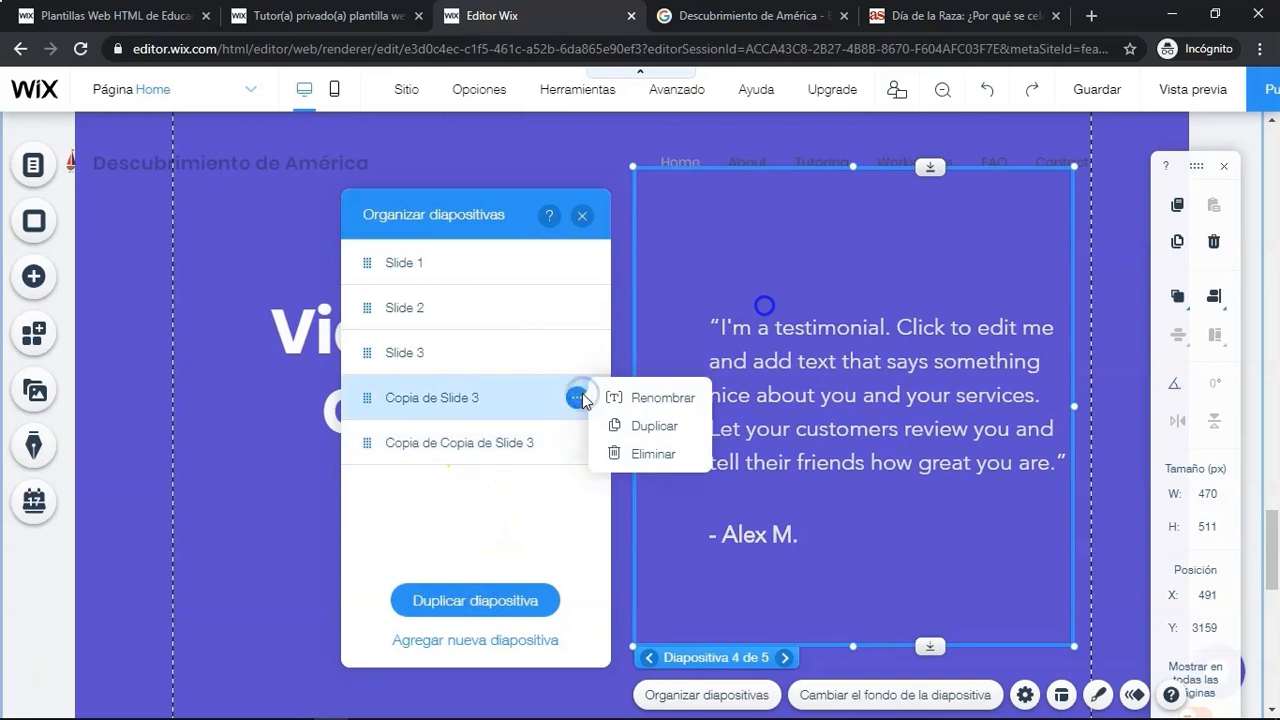
{"action": "left_click", "coordinate": [618, 395]}
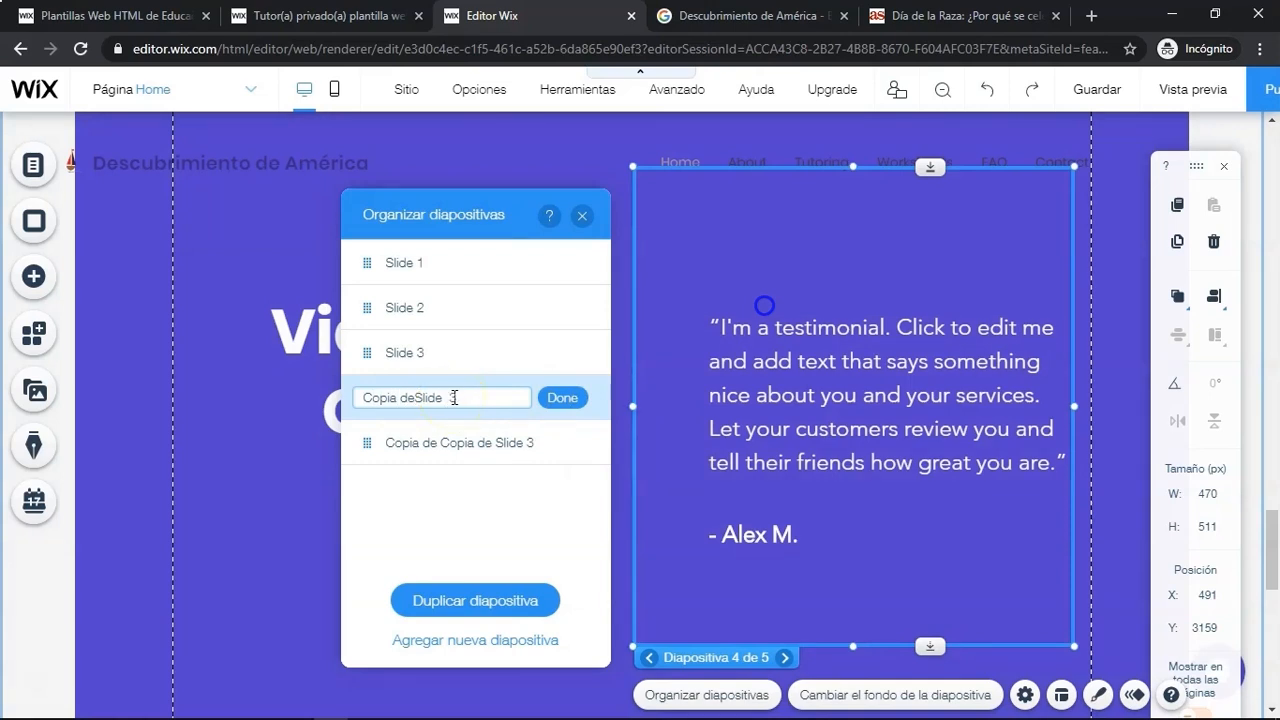
{"action": "type", "text": "Slide 4"}
{"action": "key", "text": "Return"}
- Rename the second duplicated slide as Slide 5 and close the slide organizer
{"action": "left_click", "coordinate": [586, 448]}
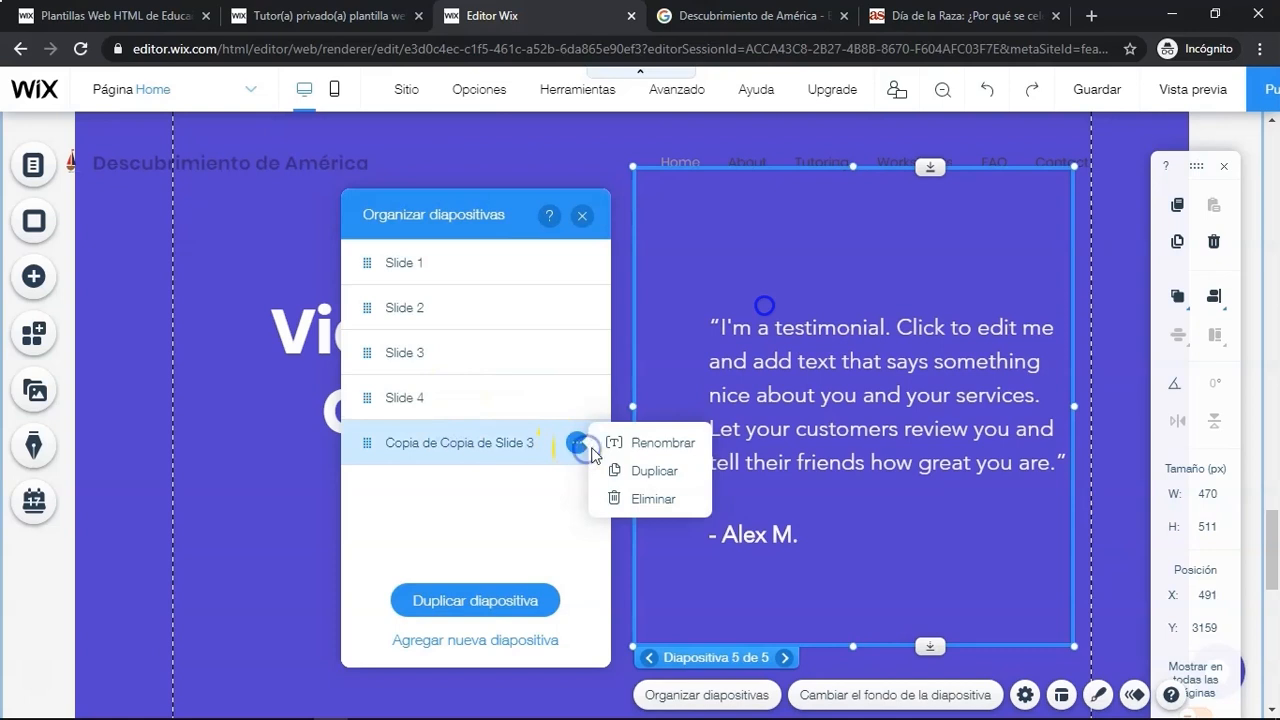
{"action": "left_click", "coordinate": [650, 442]}
{"action": "left_click", "coordinate": [487, 440]}
{"action": "left_click", "coordinate": [473, 443]}
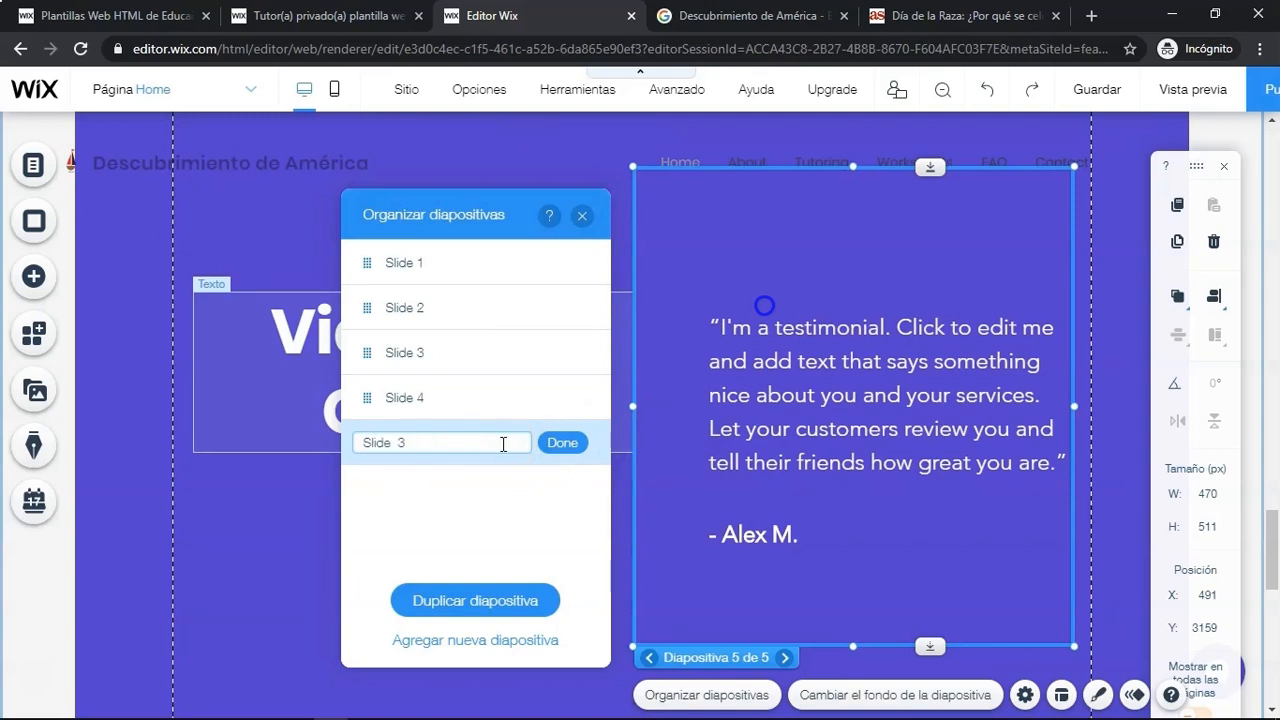
{"action": "left_click", "coordinate": [560, 450]}
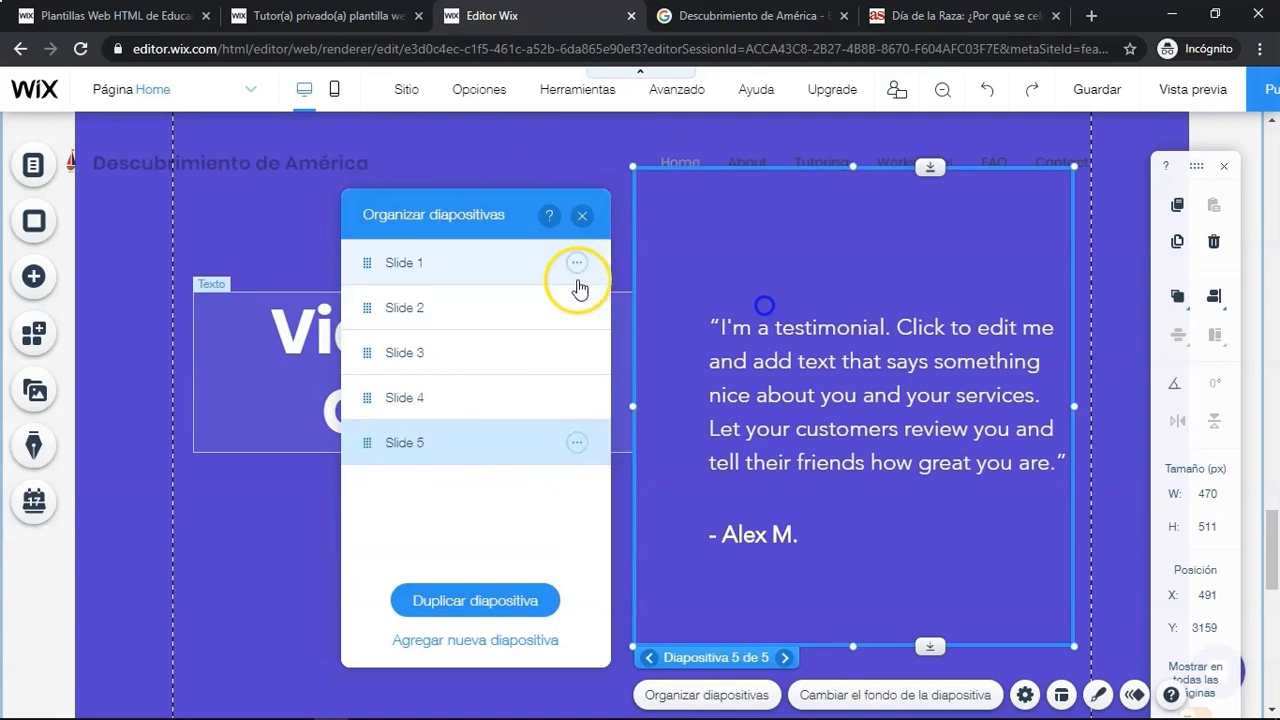
{"action": "left_click", "coordinate": [582, 216]}
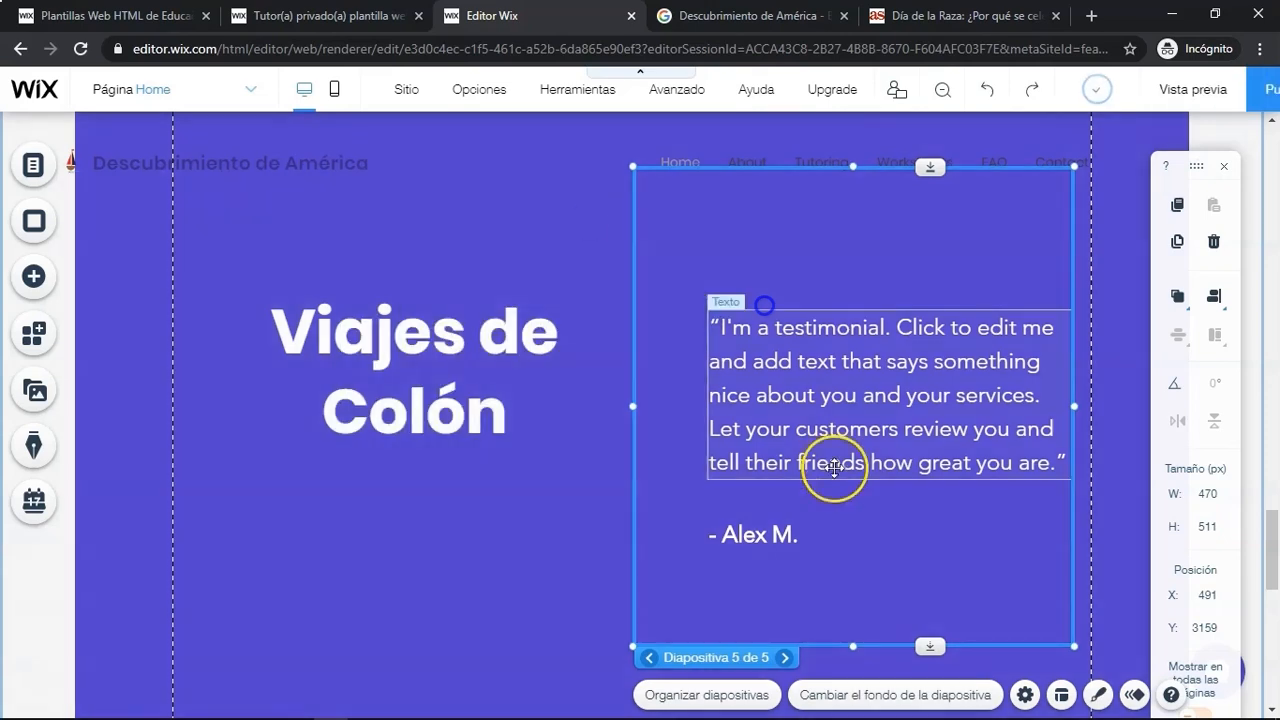
- Delete the author signature line from the fifth slide
{"action": "left_click", "coordinate": [834, 467]}
{"action": "left_click", "coordinate": [747, 536]}
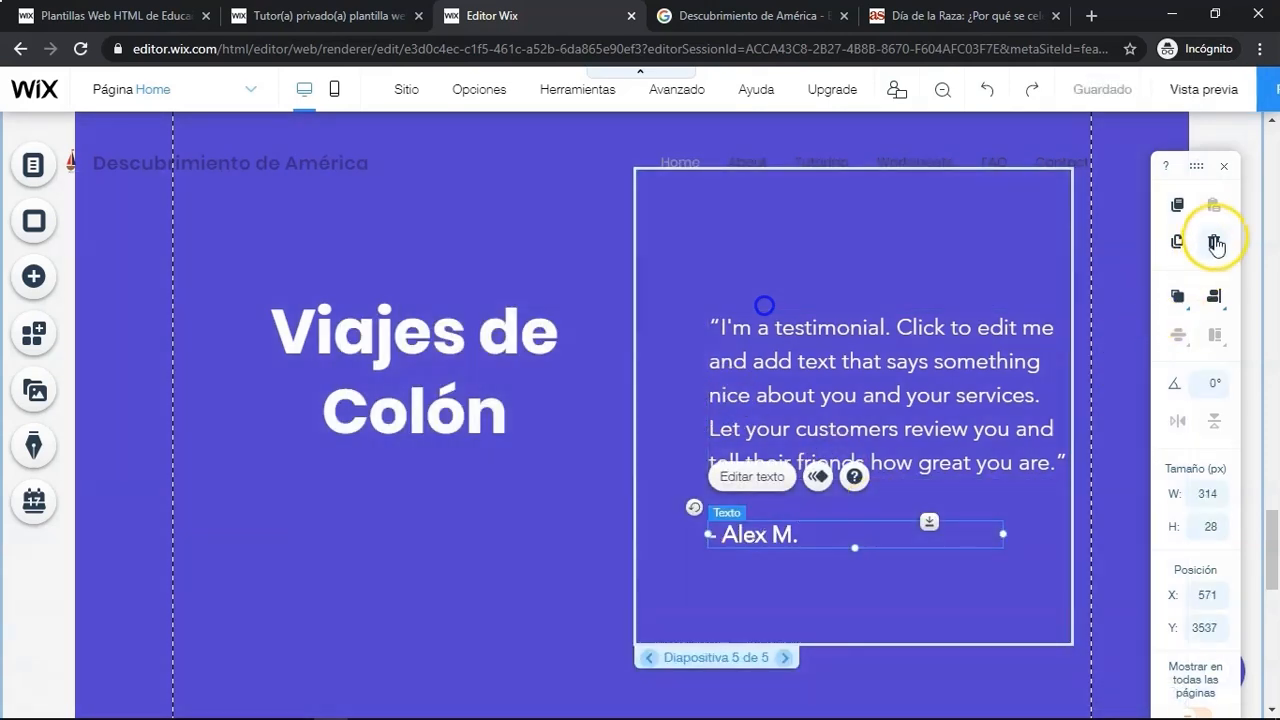
{"action": "left_click", "coordinate": [1213, 241]}
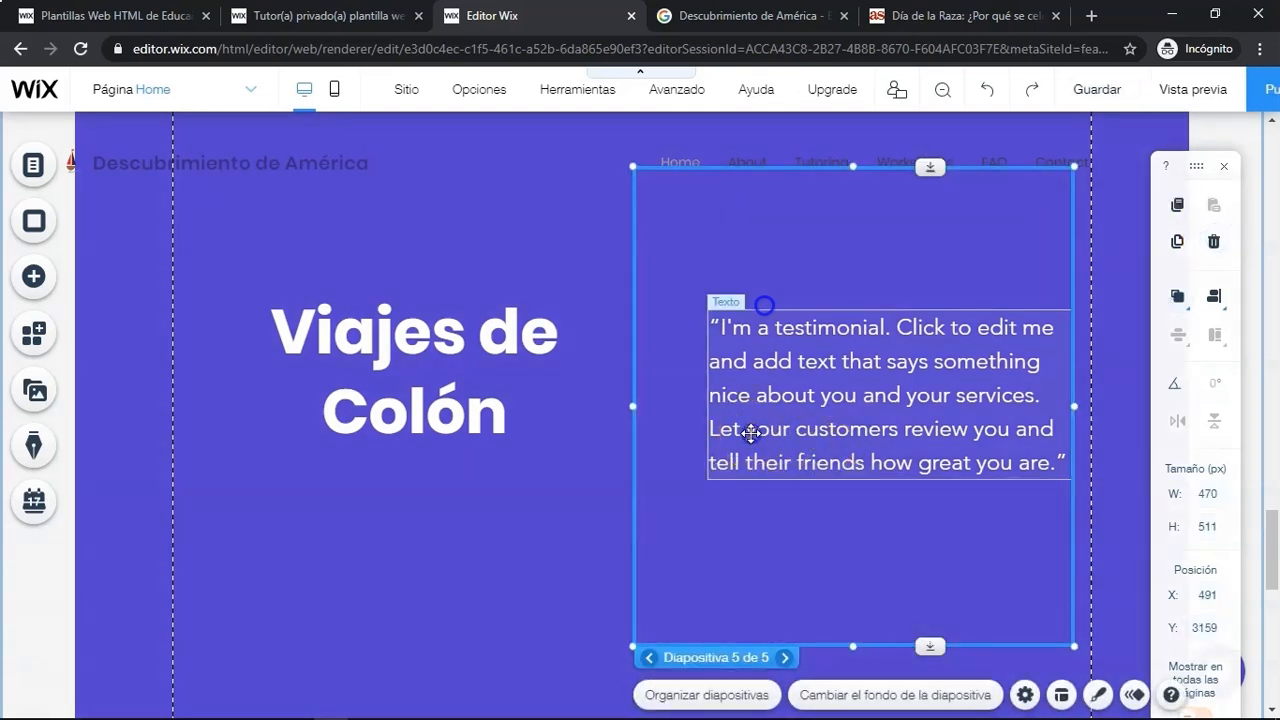
- Widen the fifth slide's quote box leftward and replace its text with the first Viajes de Colón paragraph copied from Word
{"action": "left_click", "coordinate": [705, 401]}
{"action": "left_click_drag", "start_coordinate": [703, 394], "coordinate": [640, 394]}
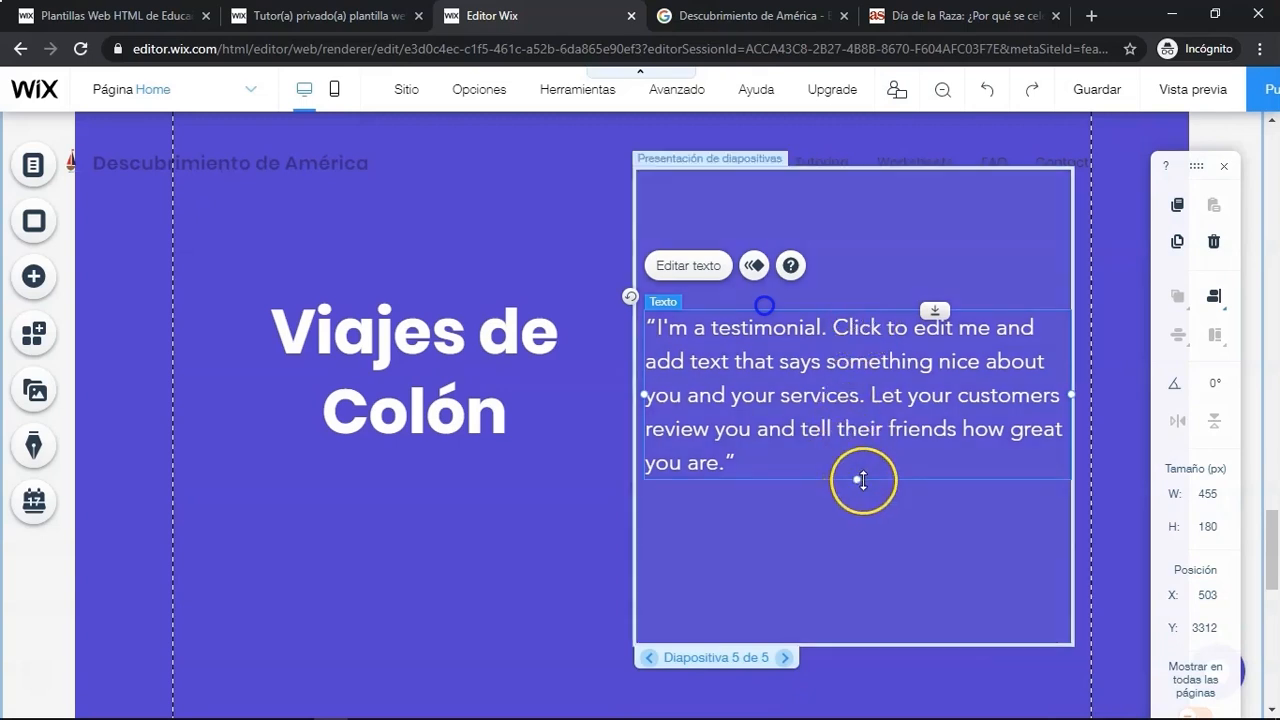
{"action": "left_click", "coordinate": [690, 267]}
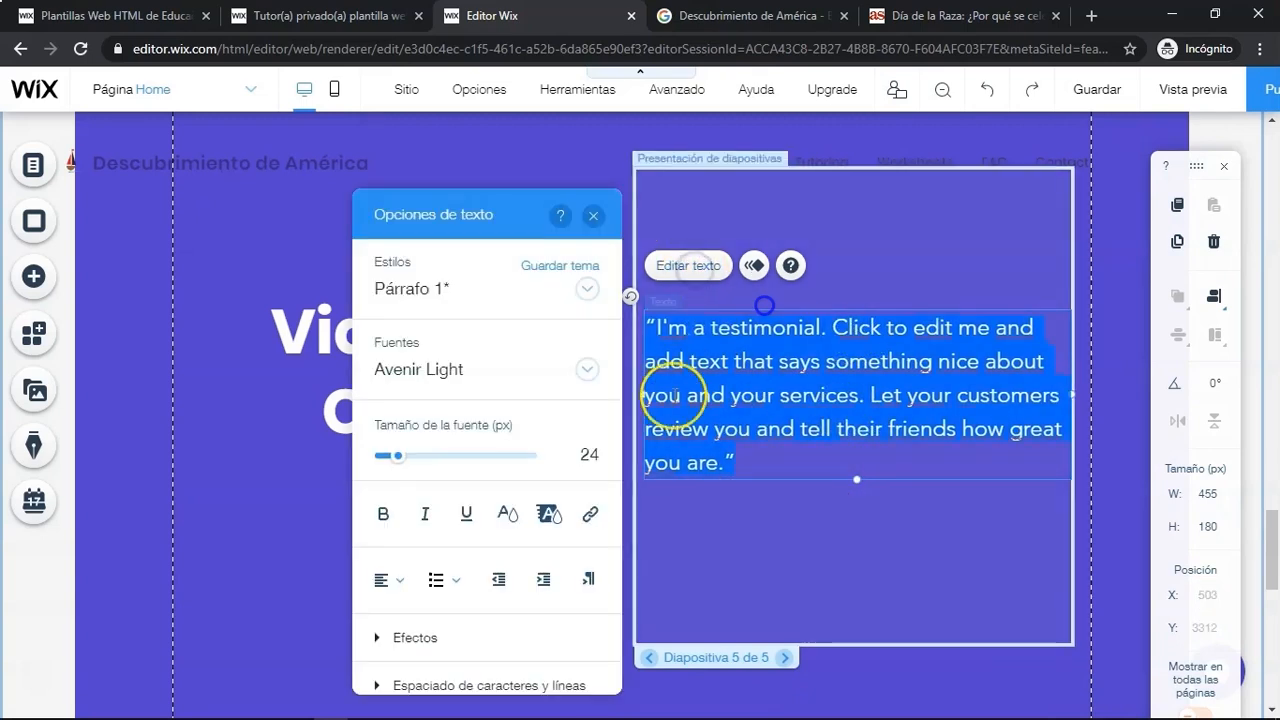
{"action": "key", "text": "alt+Tab"}
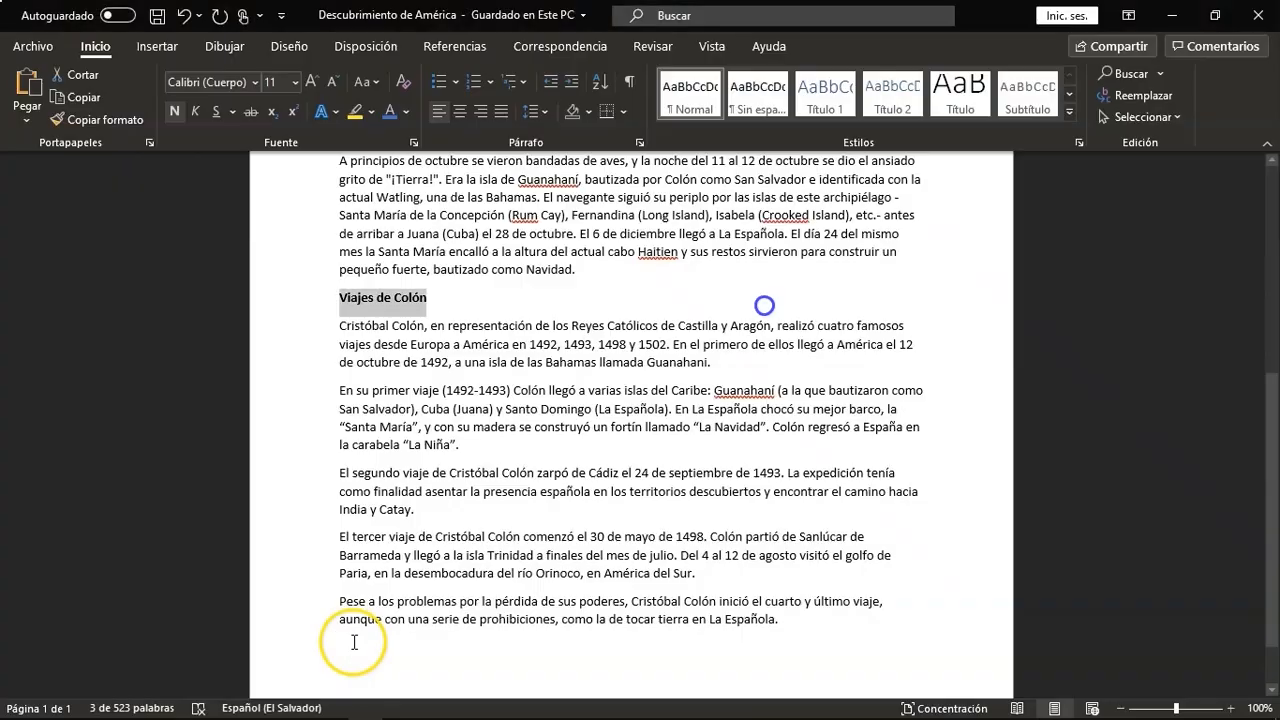
{"action": "left_click_drag", "start_coordinate": [339, 326], "coordinate": [631, 337]}
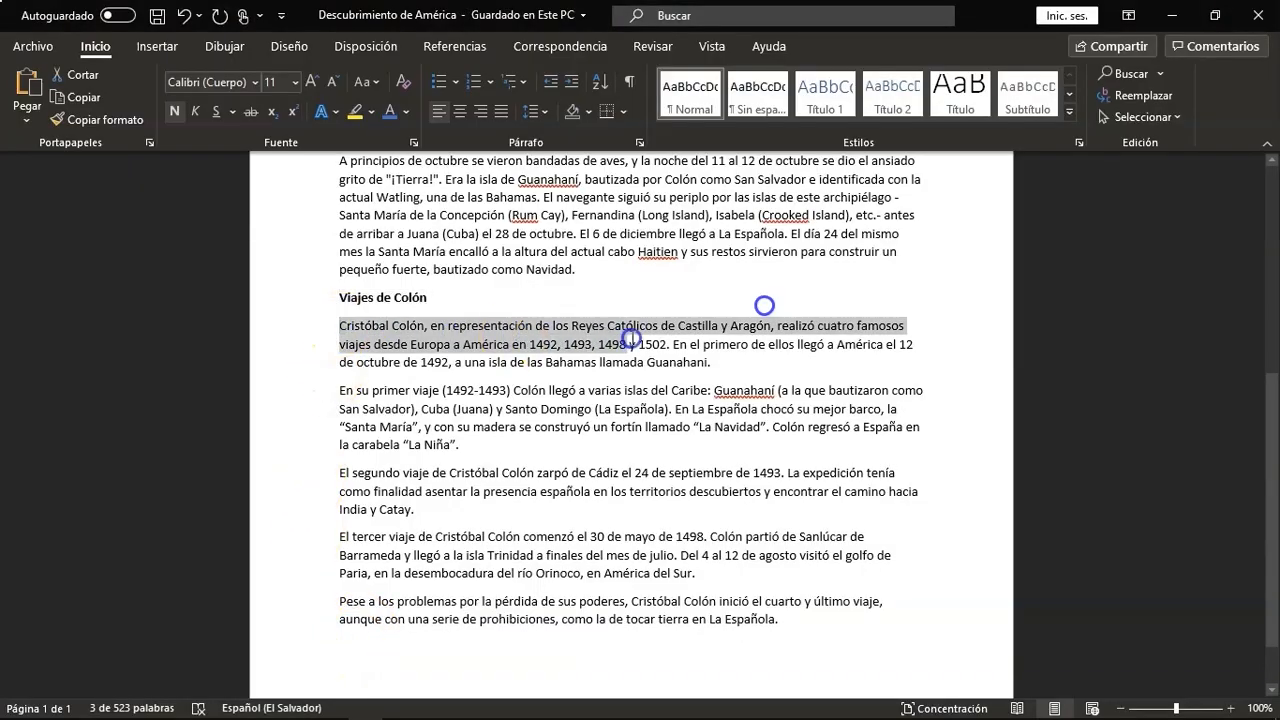
{"action": "left_click_drag", "start_coordinate": [718, 354], "coordinate": [712, 362]}
{"action": "key", "text": "ctrl+c"}
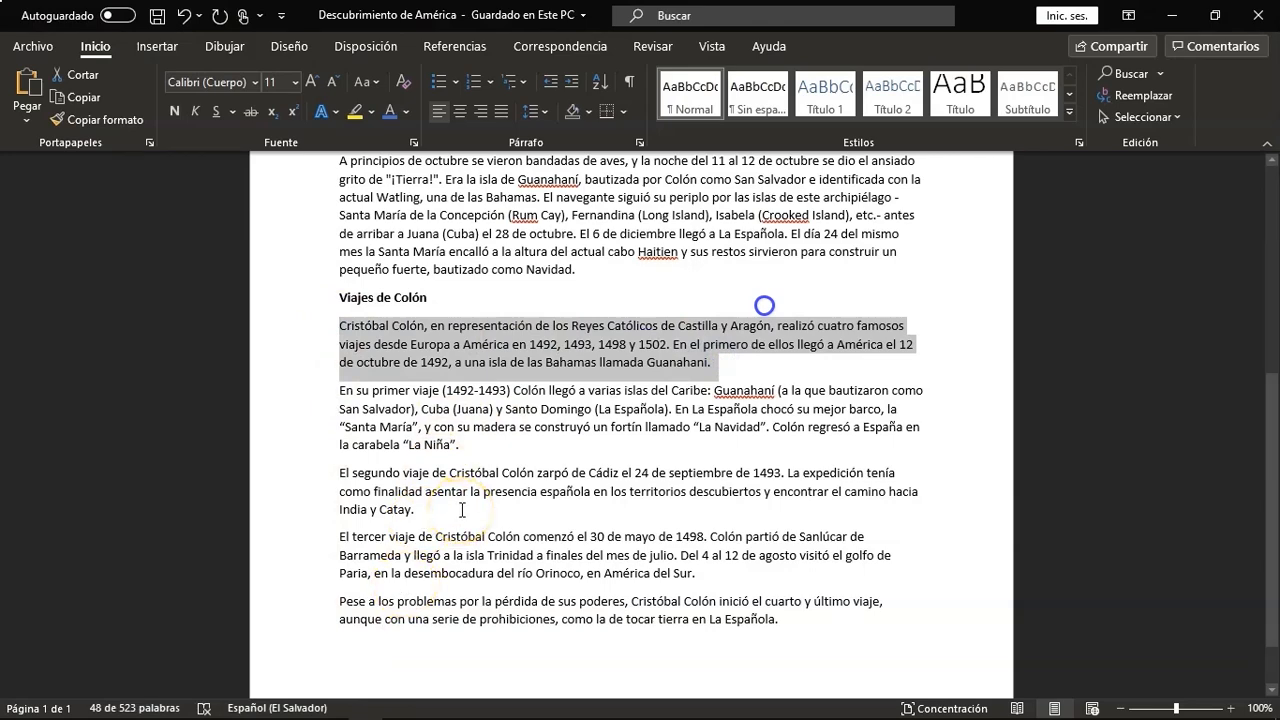
{"action": "key", "text": "alt+Tab"}
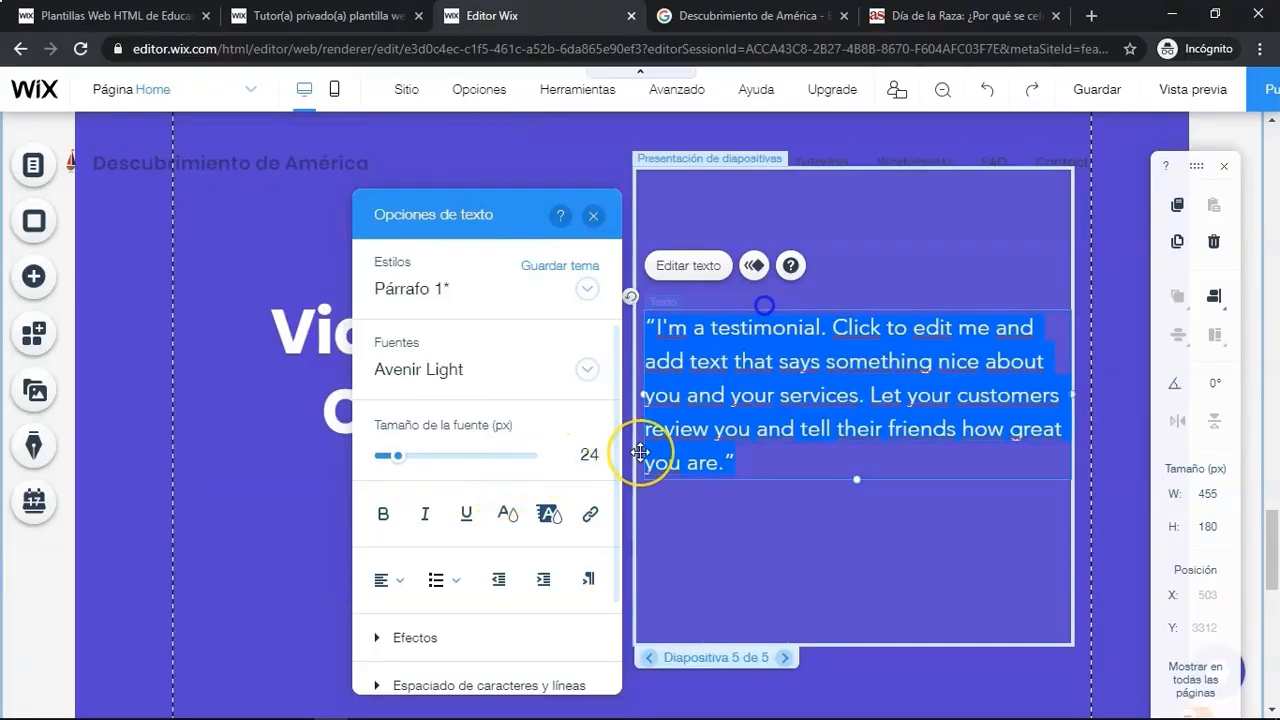
{"action": "key", "text": "ctrl+v"}
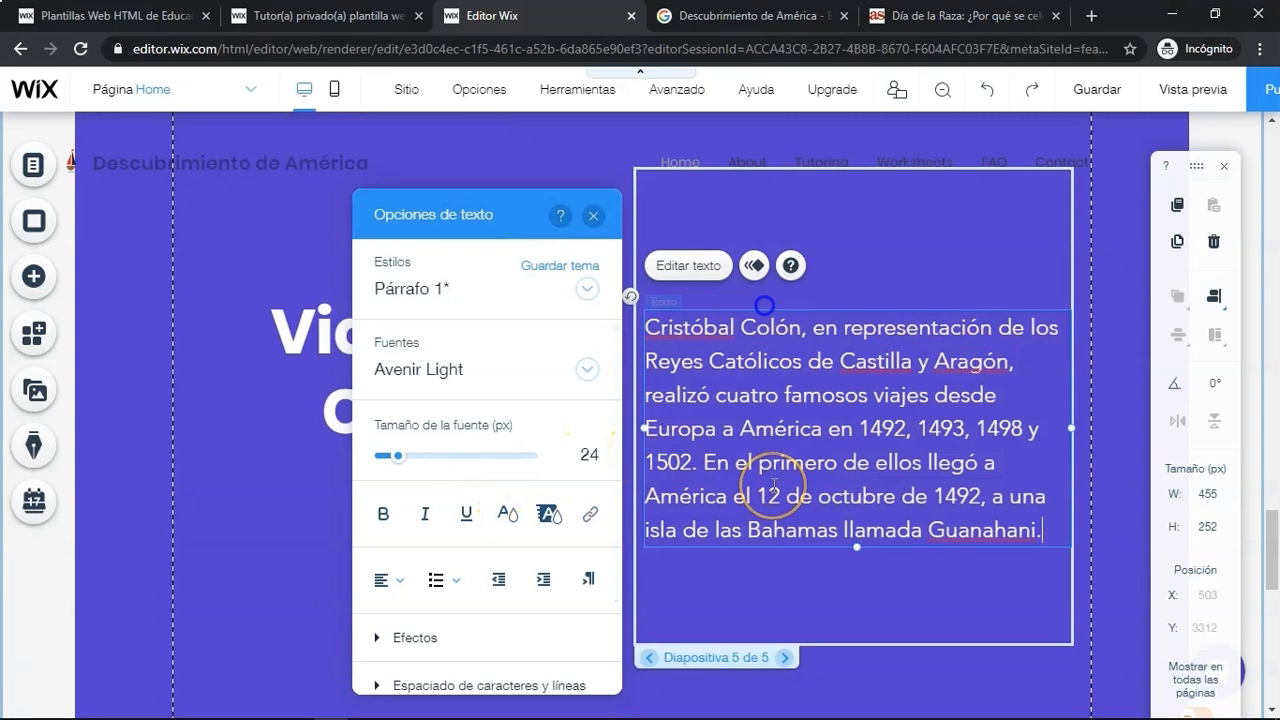
- Go to the first slide and delete its author signature line
{"action": "left_click", "coordinate": [786, 660]}
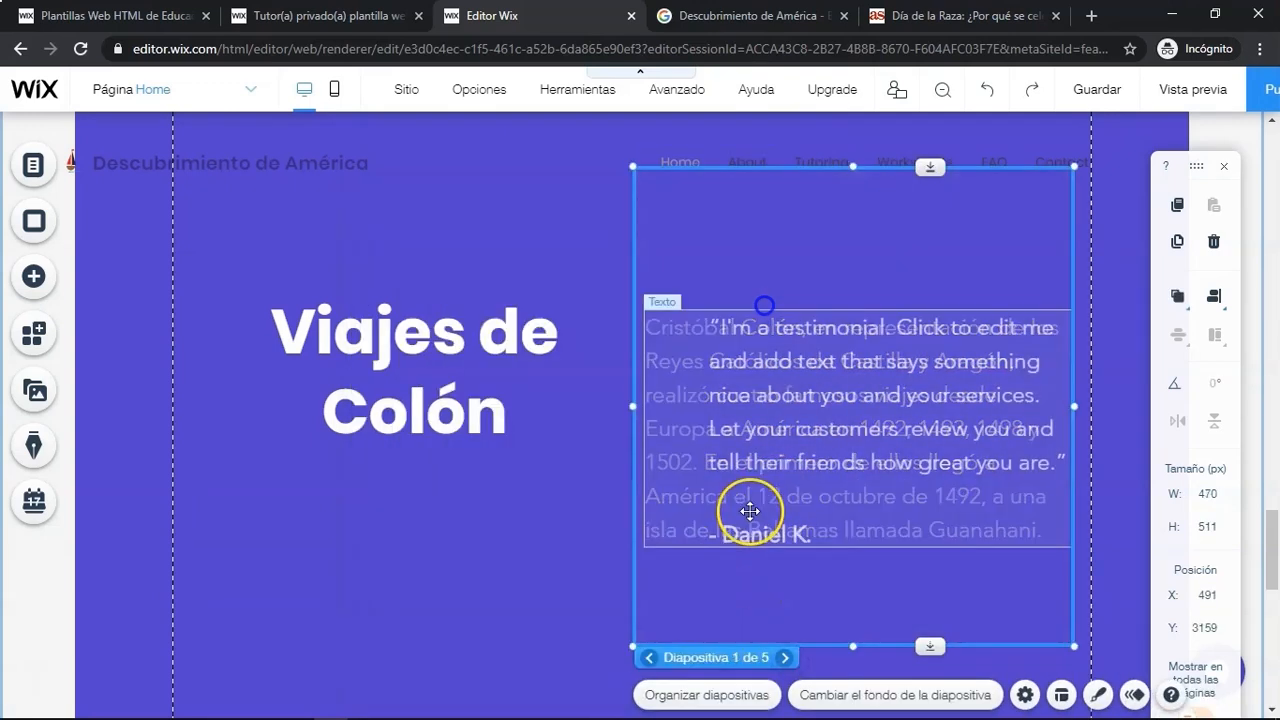
{"action": "left_click", "coordinate": [762, 535]}
{"action": "left_click", "coordinate": [1213, 241]}
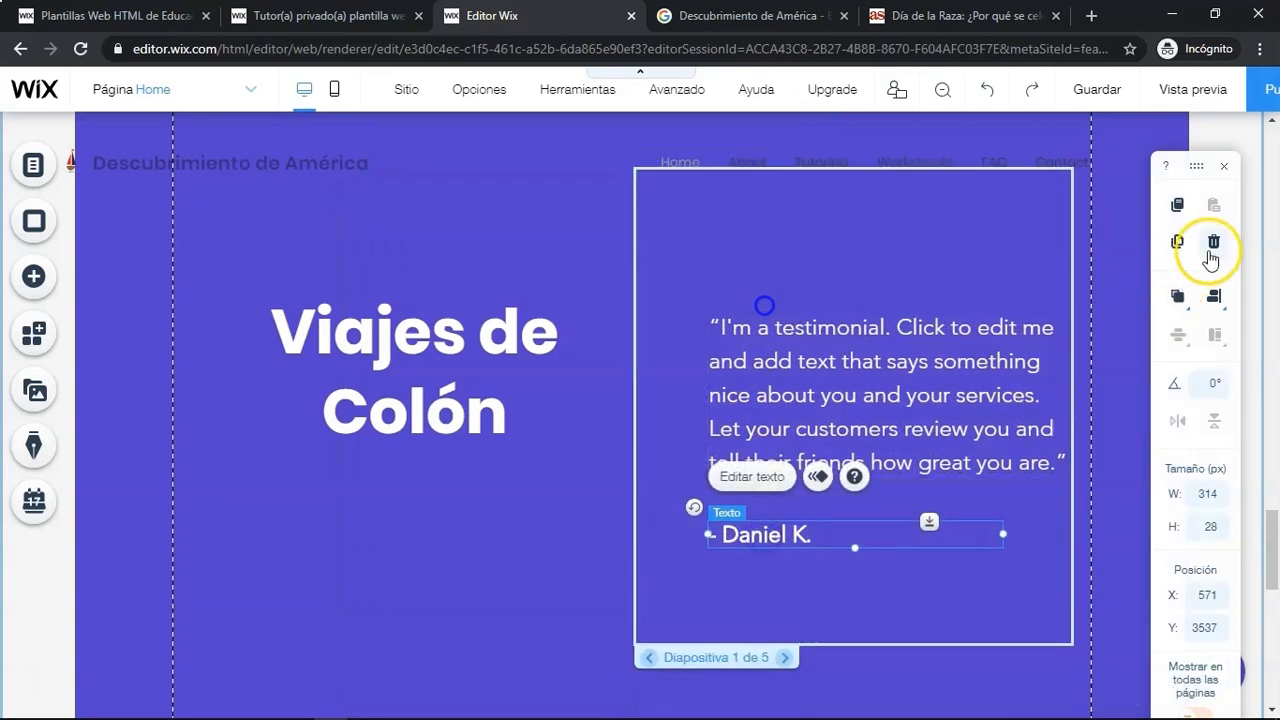
- Widen the first slide's quote box and replace its text with the 'En su primer viaje' paragraph copied from Word
{"action": "left_click", "coordinate": [810, 379]}
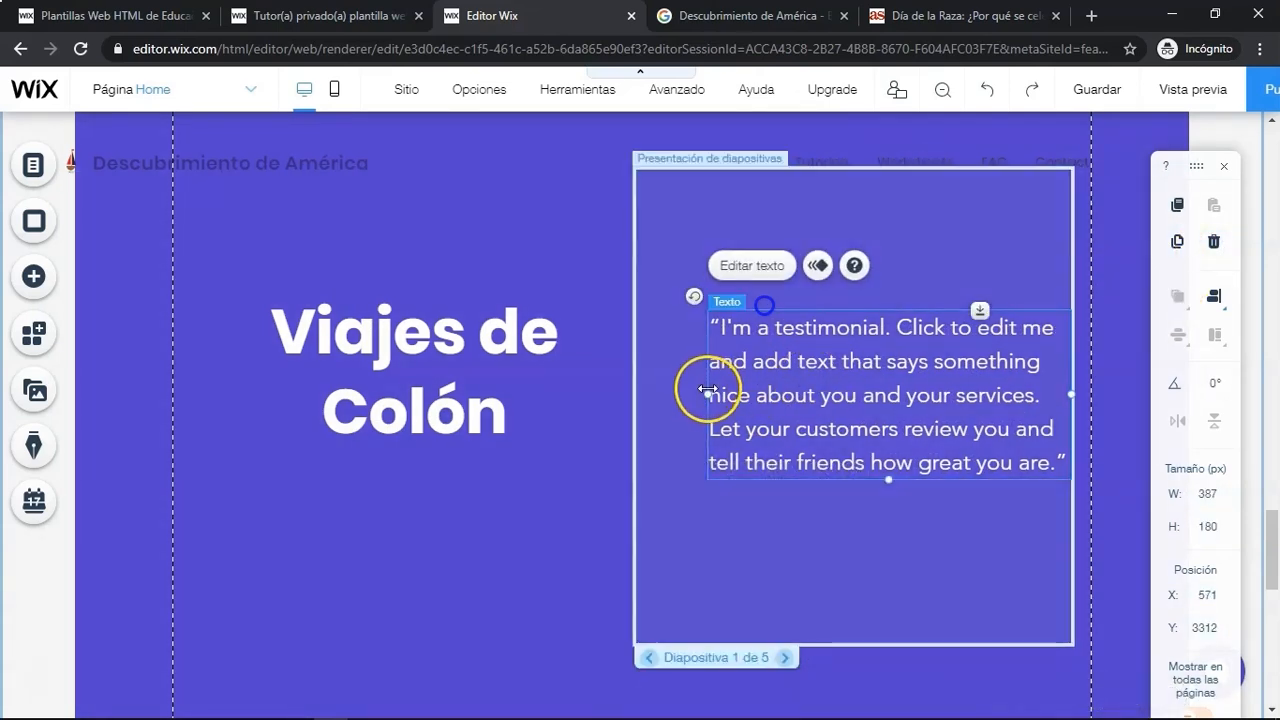
{"action": "left_click_drag", "start_coordinate": [707, 394], "coordinate": [630, 394]}
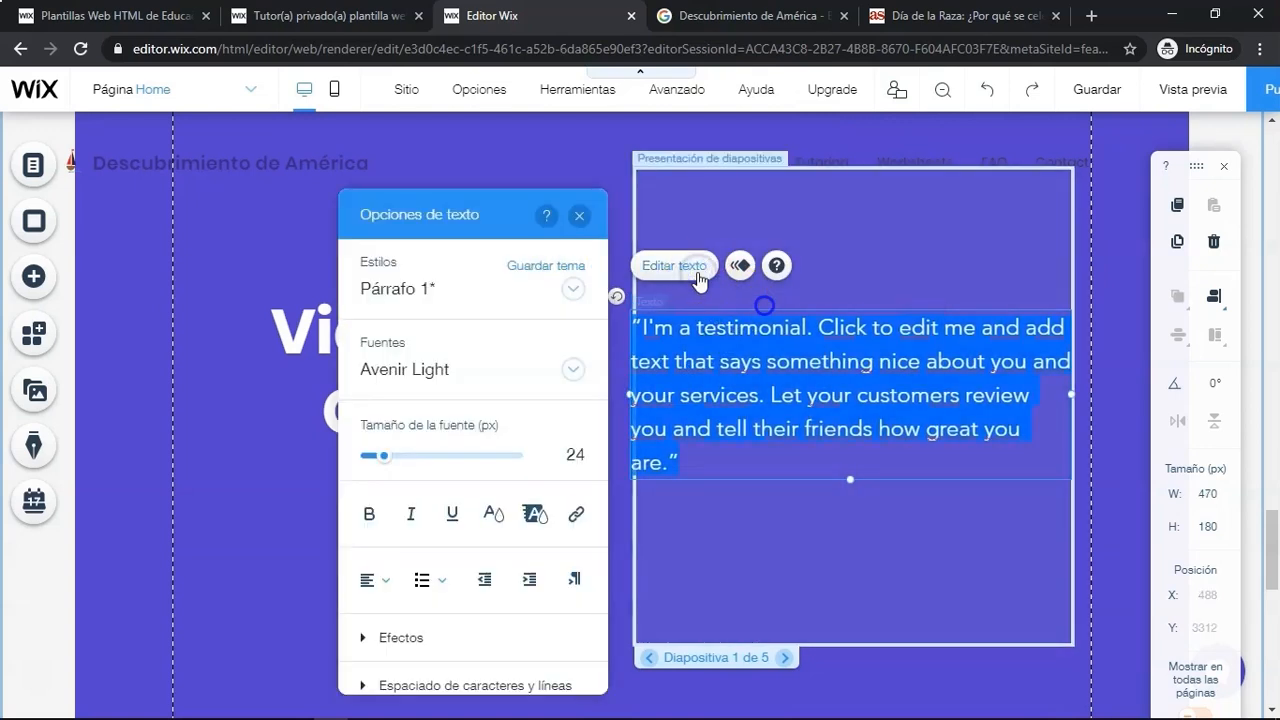
{"action": "key", "text": "alt+Tab"}
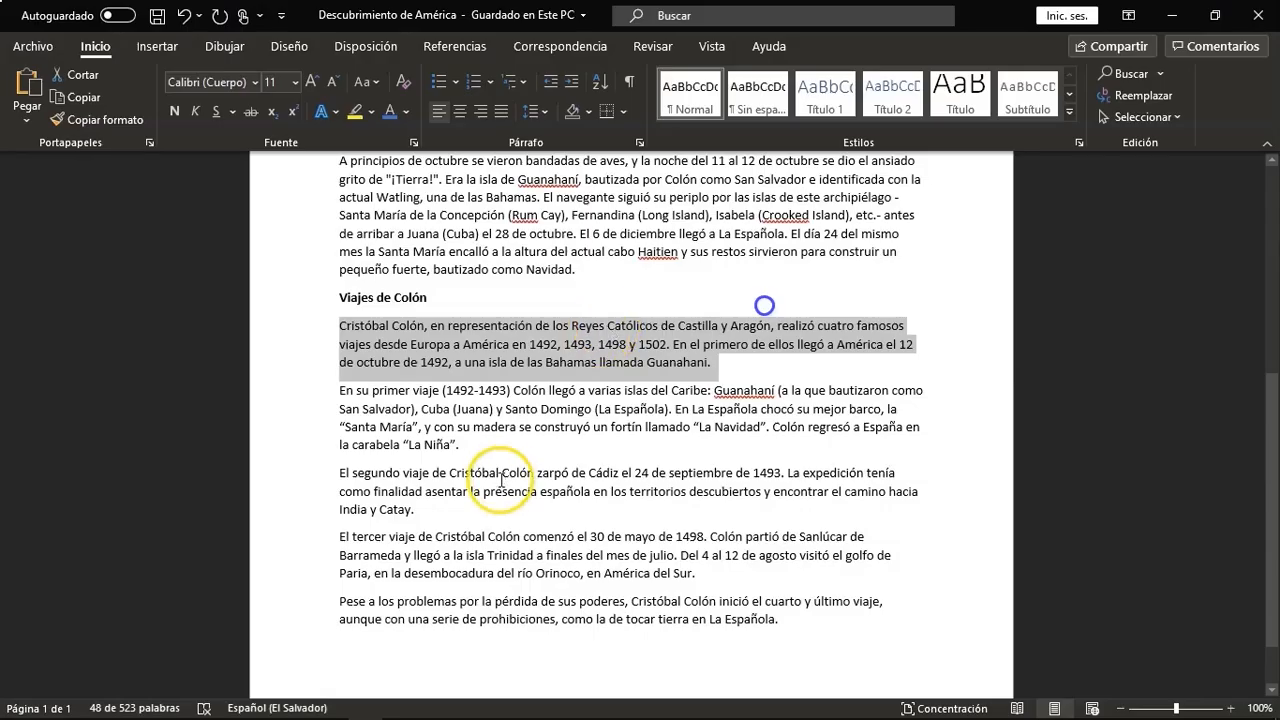
{"action": "left_click_drag", "start_coordinate": [459, 446], "coordinate": [340, 392]}
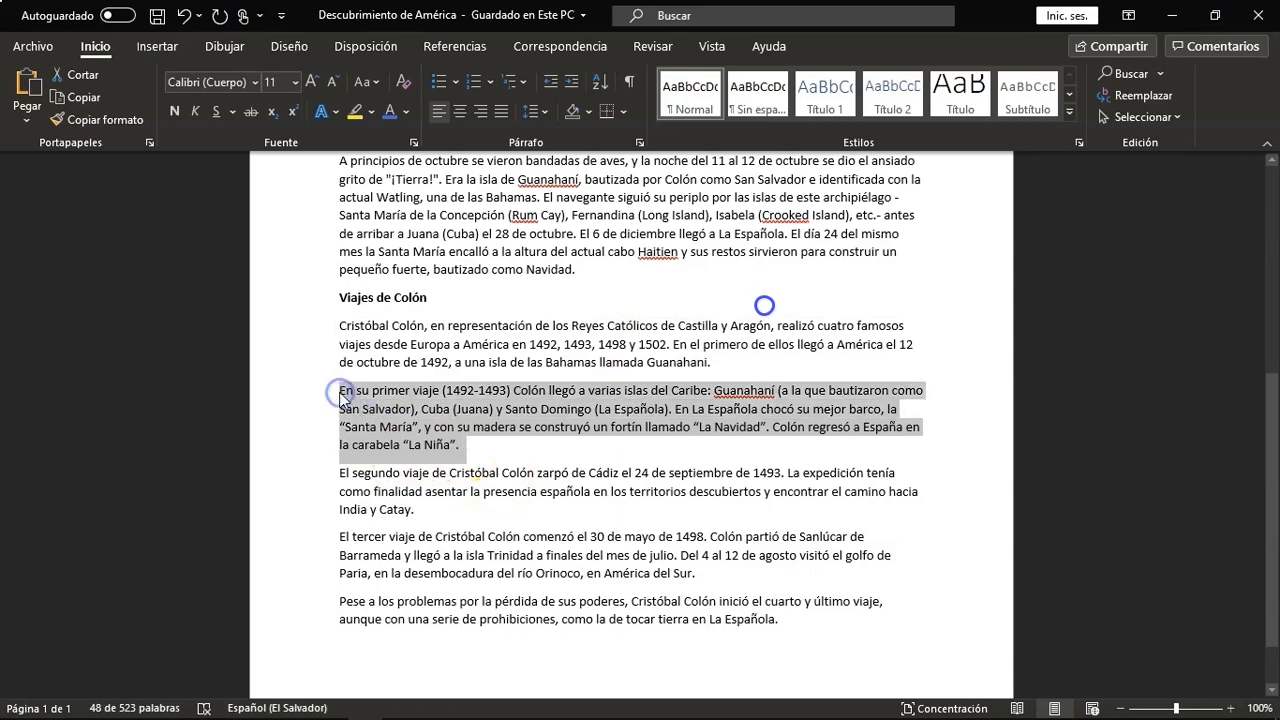
{"action": "key", "text": "ctrl+c"}
{"action": "key", "text": "alt+Tab"}
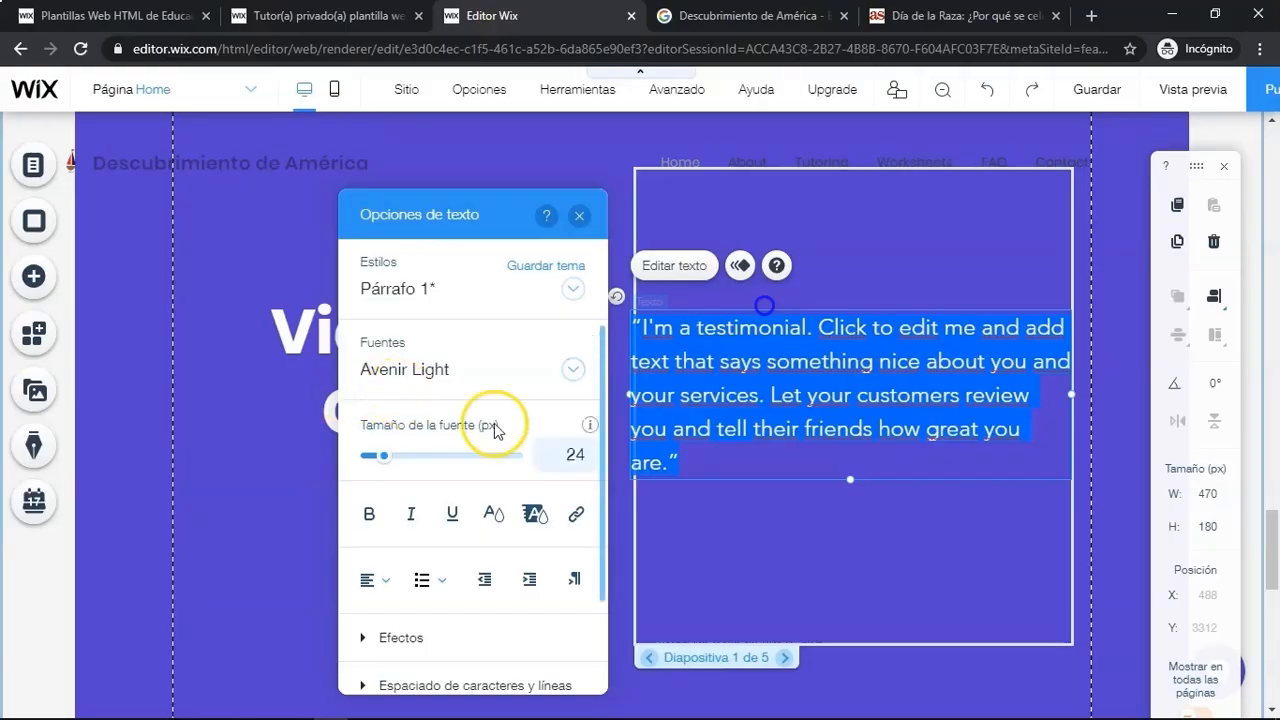
{"action": "key", "text": "ctrl+v"}
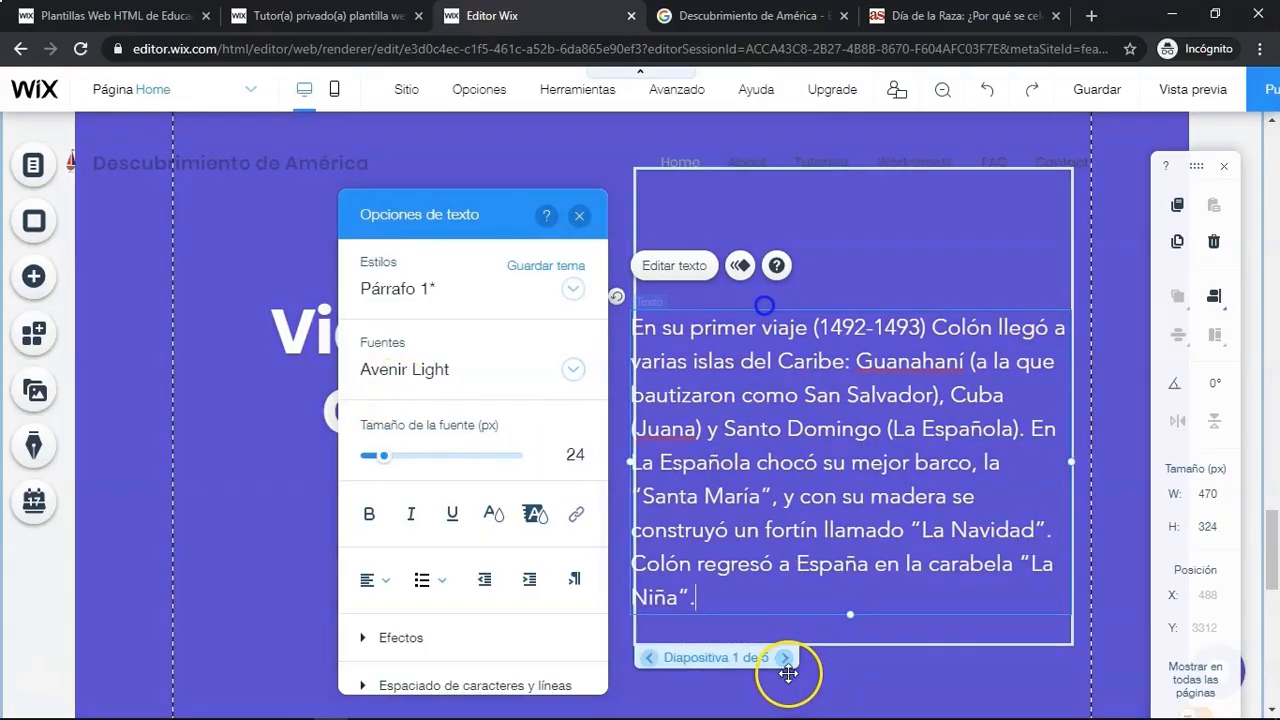
- On the second slide, widen the quote box leftward and delete the author signature line
{"action": "left_click", "coordinate": [785, 658]}
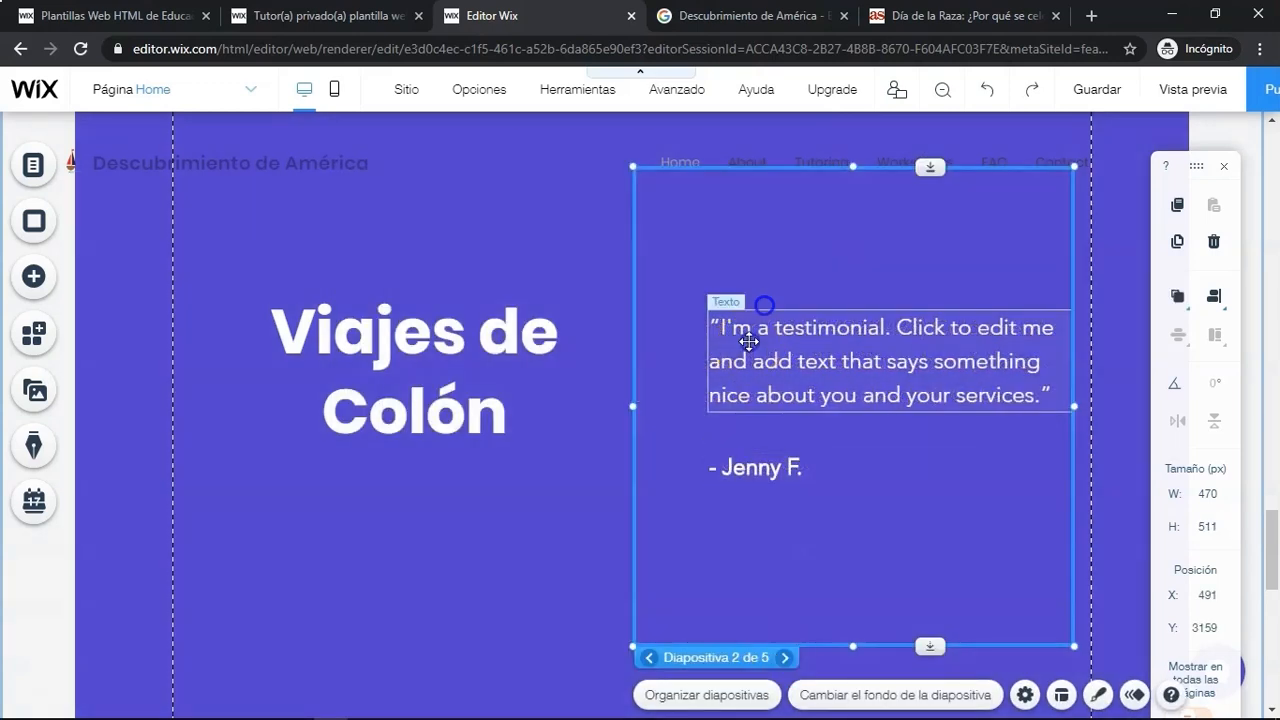
{"action": "left_click", "coordinate": [749, 342]}
{"action": "left_click_drag", "start_coordinate": [706, 354], "coordinate": [640, 358]}
{"action": "left_click", "coordinate": [751, 460]}
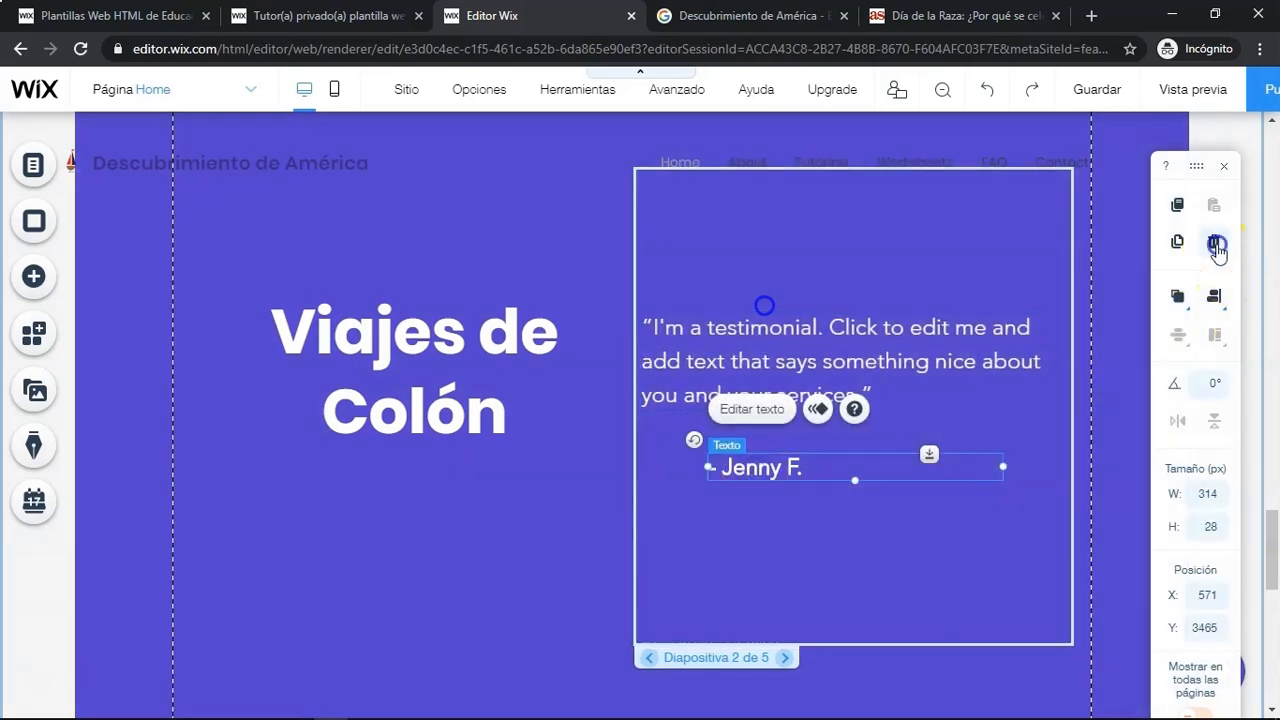
{"action": "left_click", "coordinate": [820, 343]}
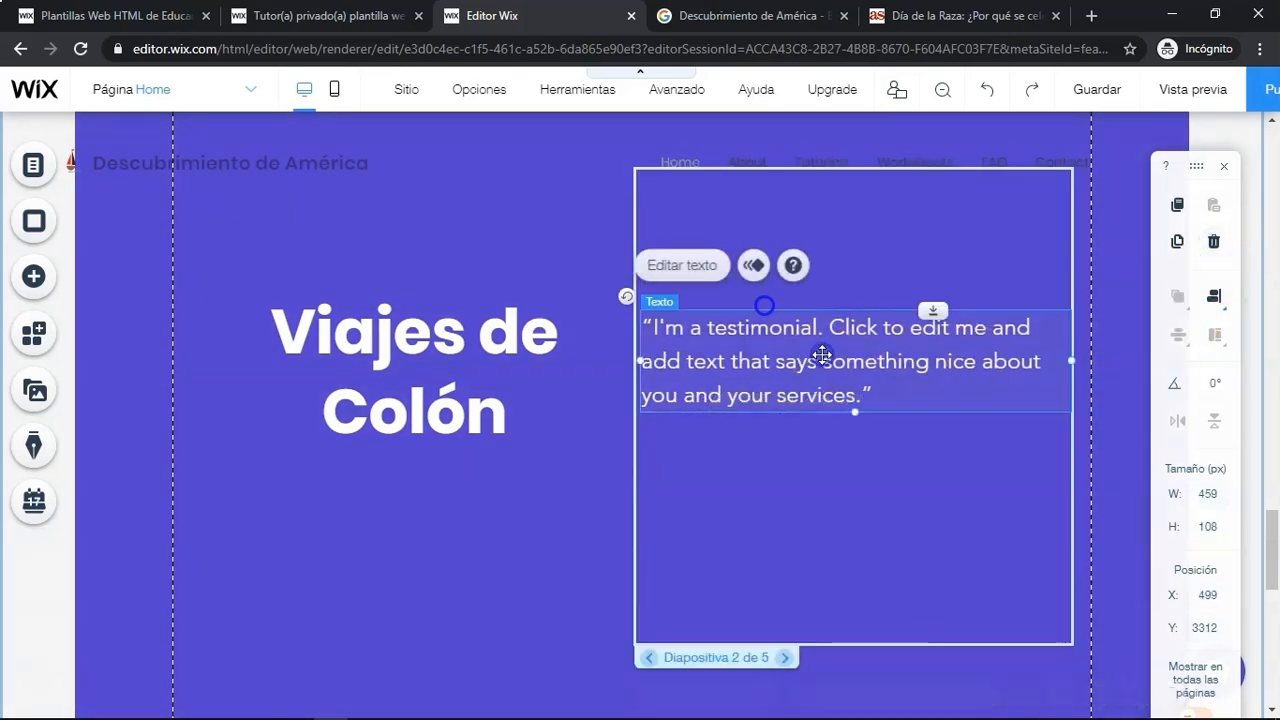
- Replace the second slide's quote text with the 'El segundo viaje' paragraph copied from Word
{"action": "left_click", "coordinate": [665, 268]}
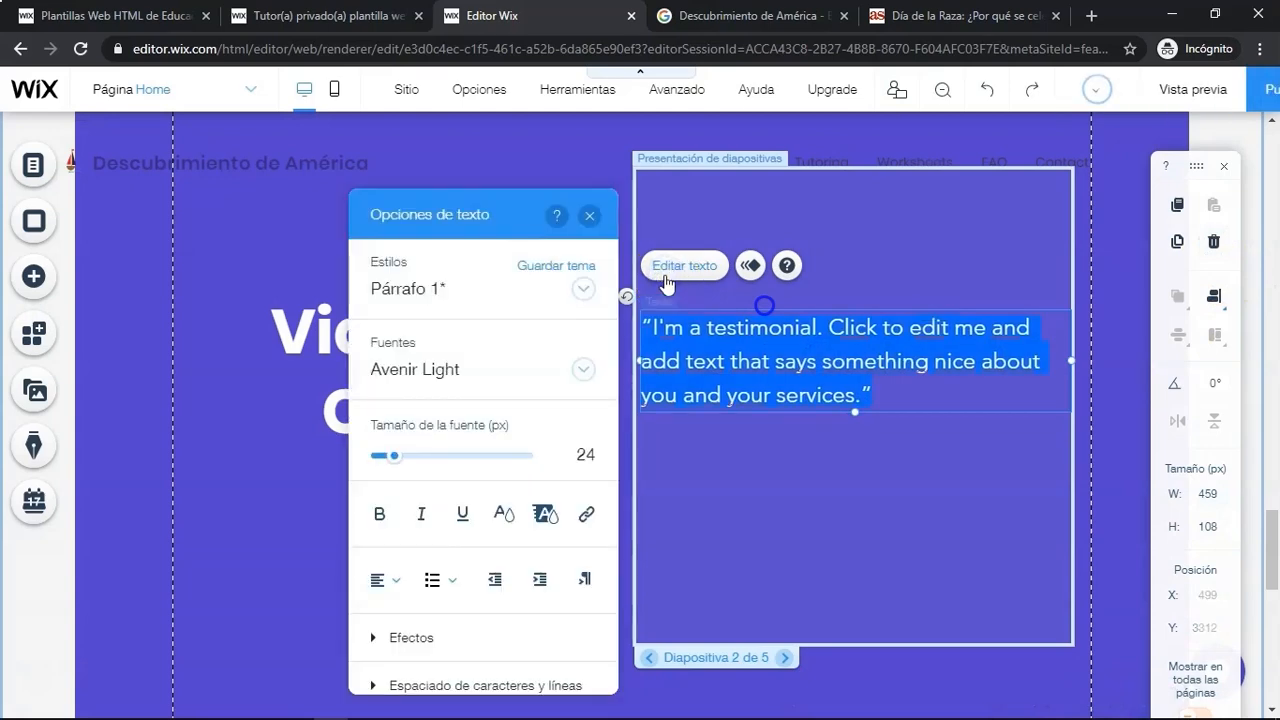
{"action": "key", "text": "alt+Tab"}
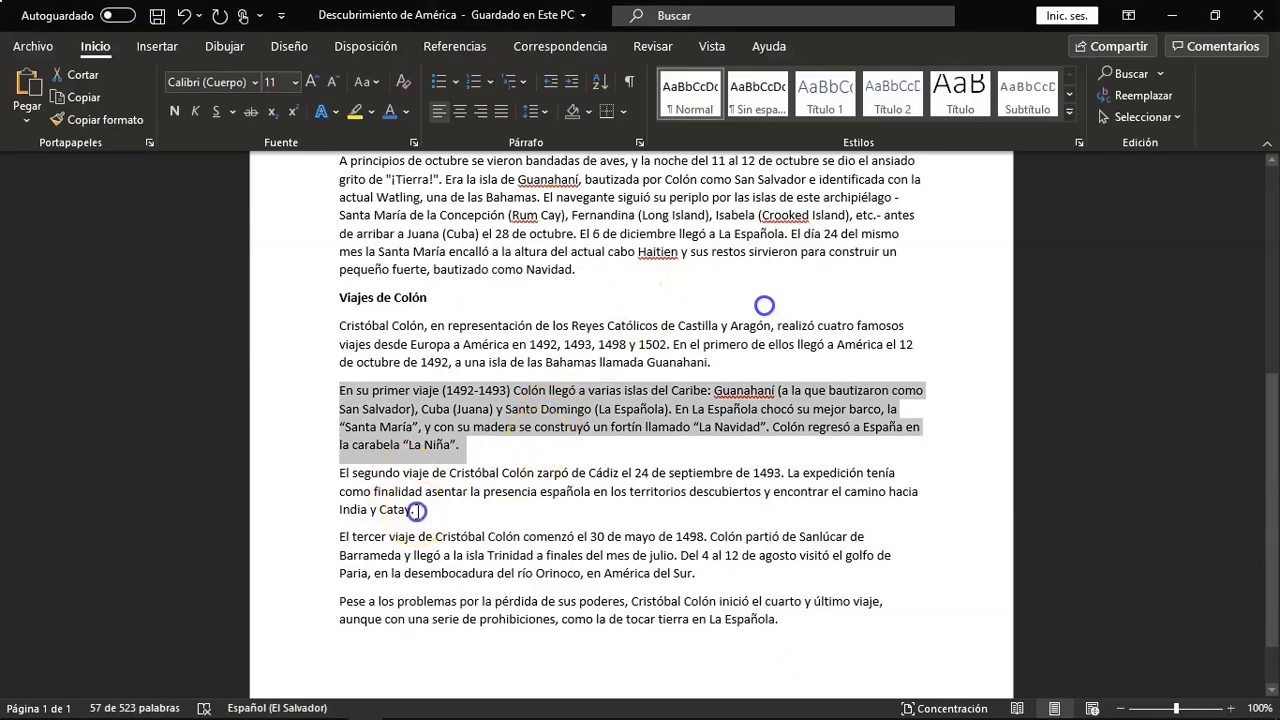
{"action": "left_click_drag", "start_coordinate": [416, 511], "coordinate": [340, 480]}
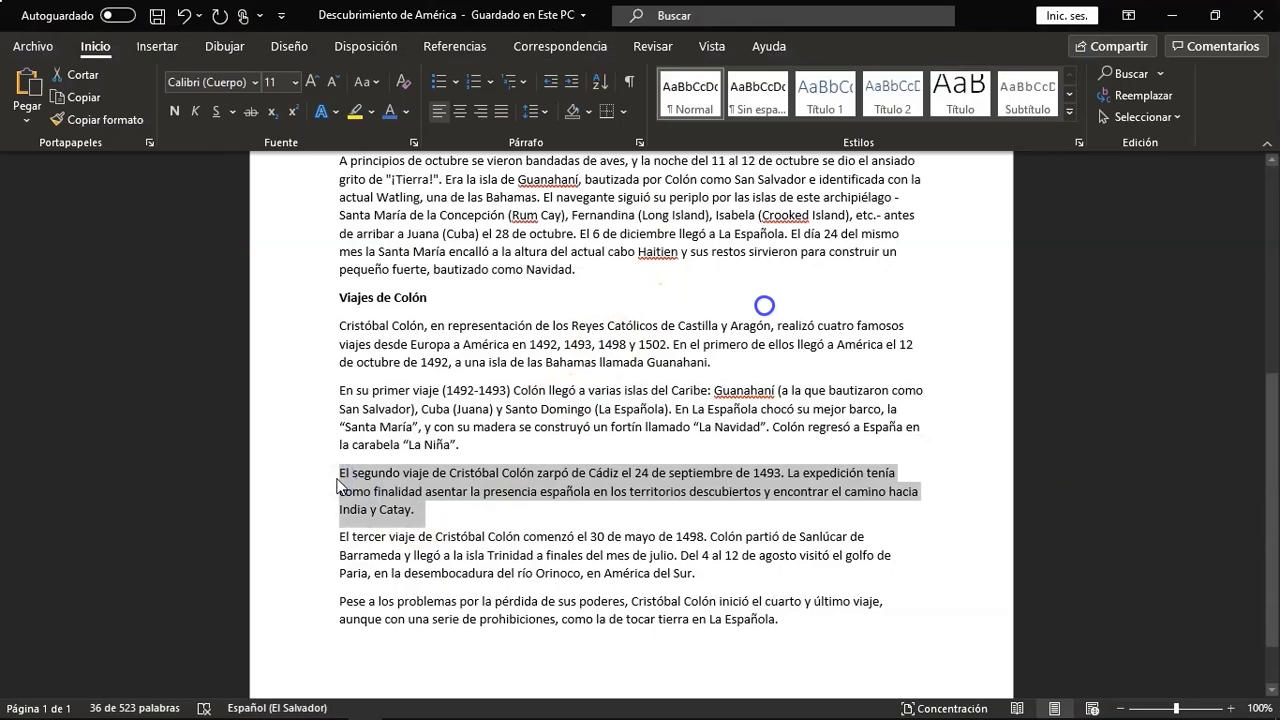
{"action": "key", "text": "alt+Tab"}
{"action": "key", "text": "ctrl+v"}
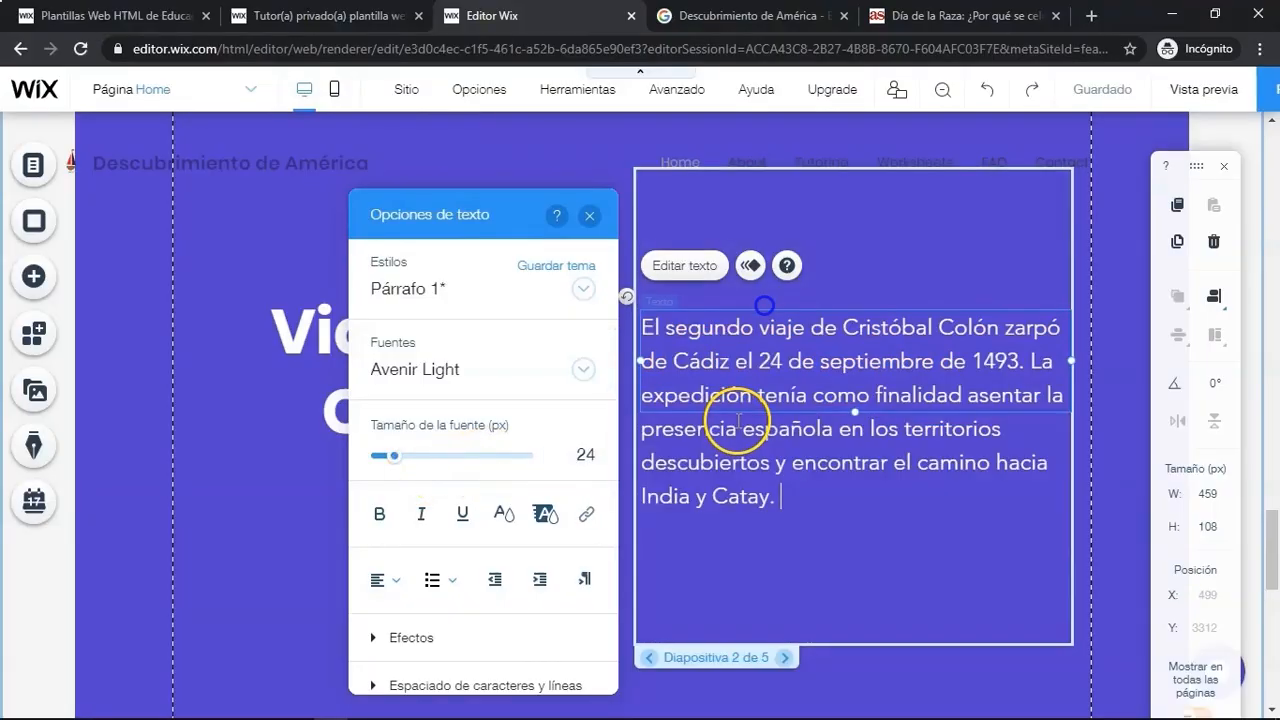
- Go to the third slide, delete its author signature line and widen the quote box leftward
{"action": "left_click", "coordinate": [787, 658]}
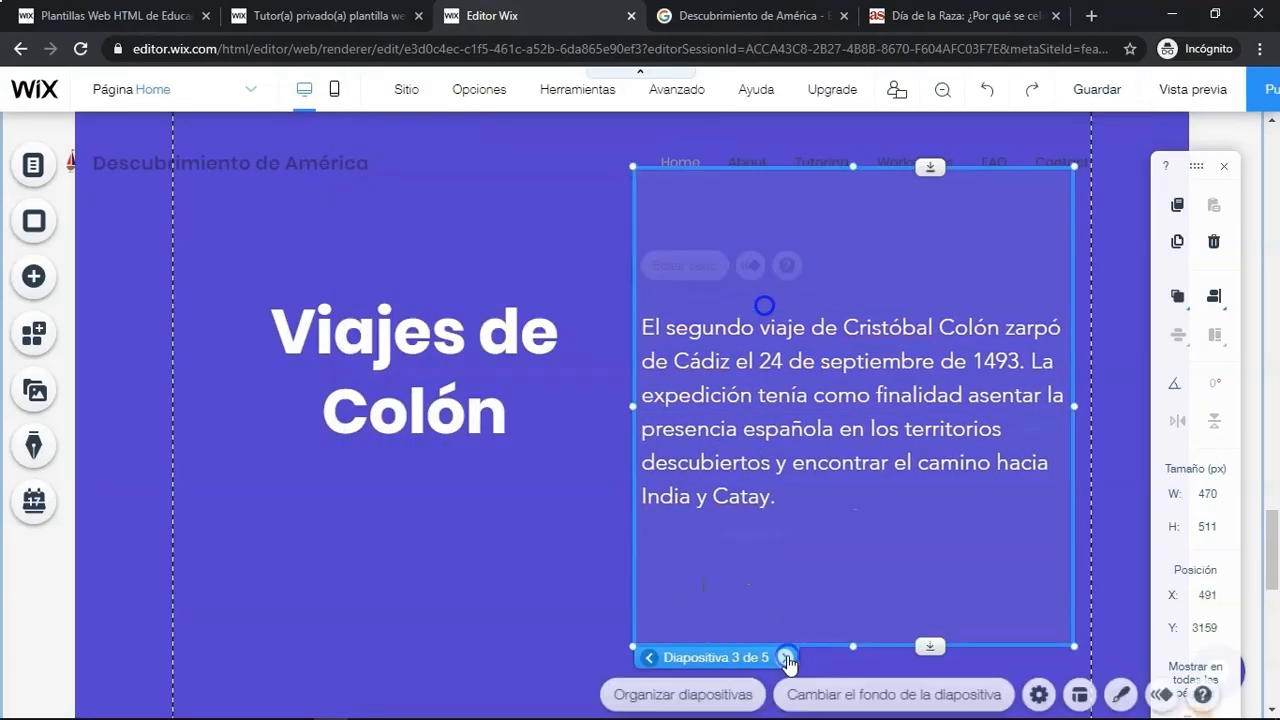
{"action": "left_click", "coordinate": [766, 536]}
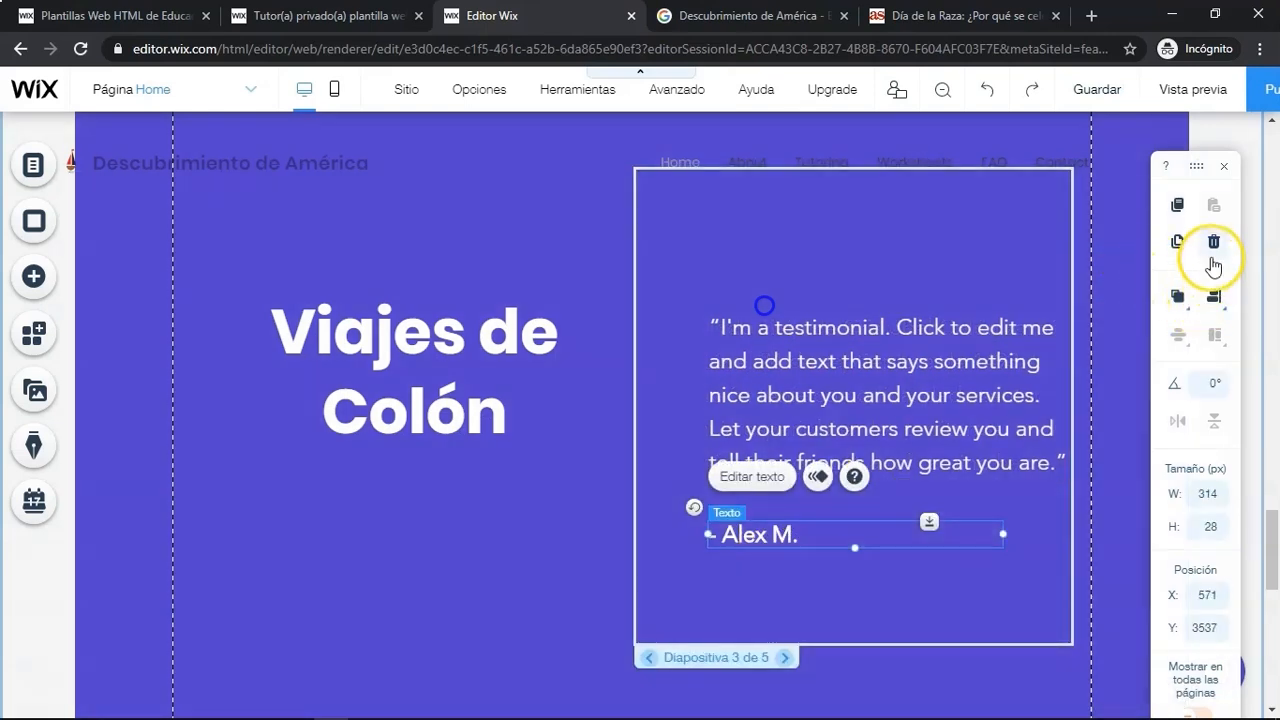
{"action": "left_click", "coordinate": [1213, 241]}
{"action": "left_click", "coordinate": [714, 382]}
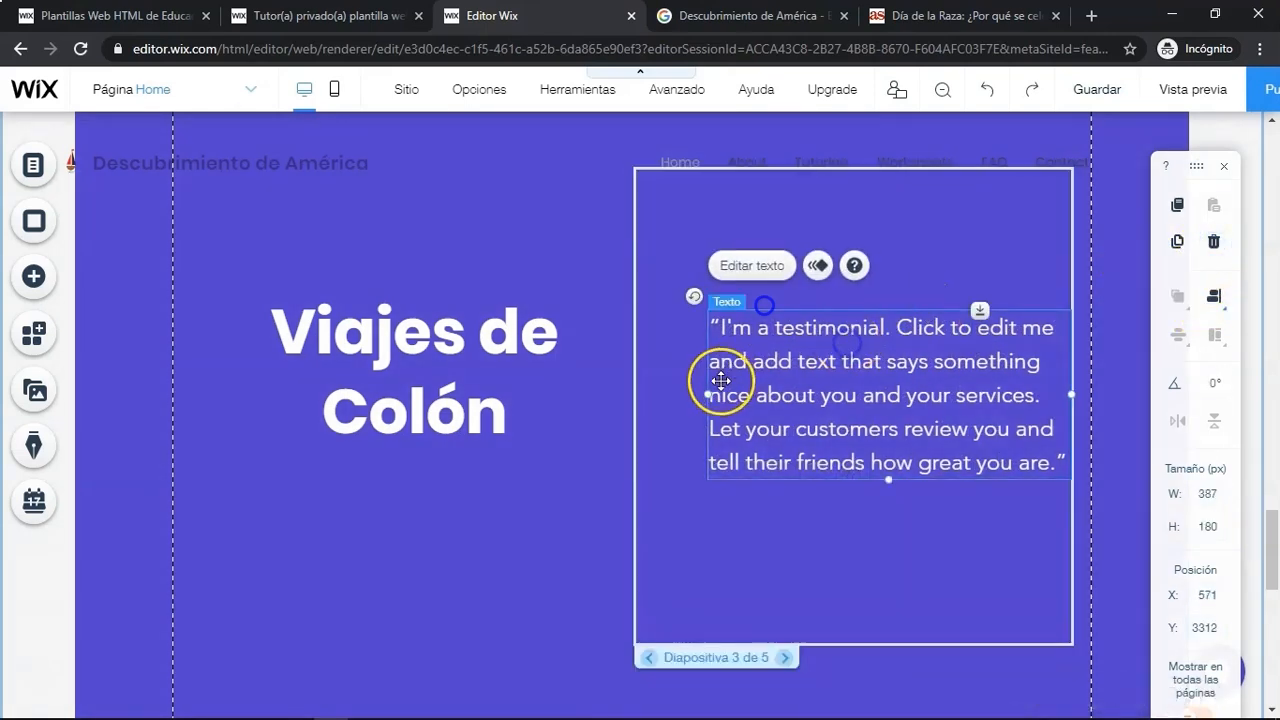
{"action": "left_click_drag", "start_coordinate": [707, 393], "coordinate": [638, 384]}
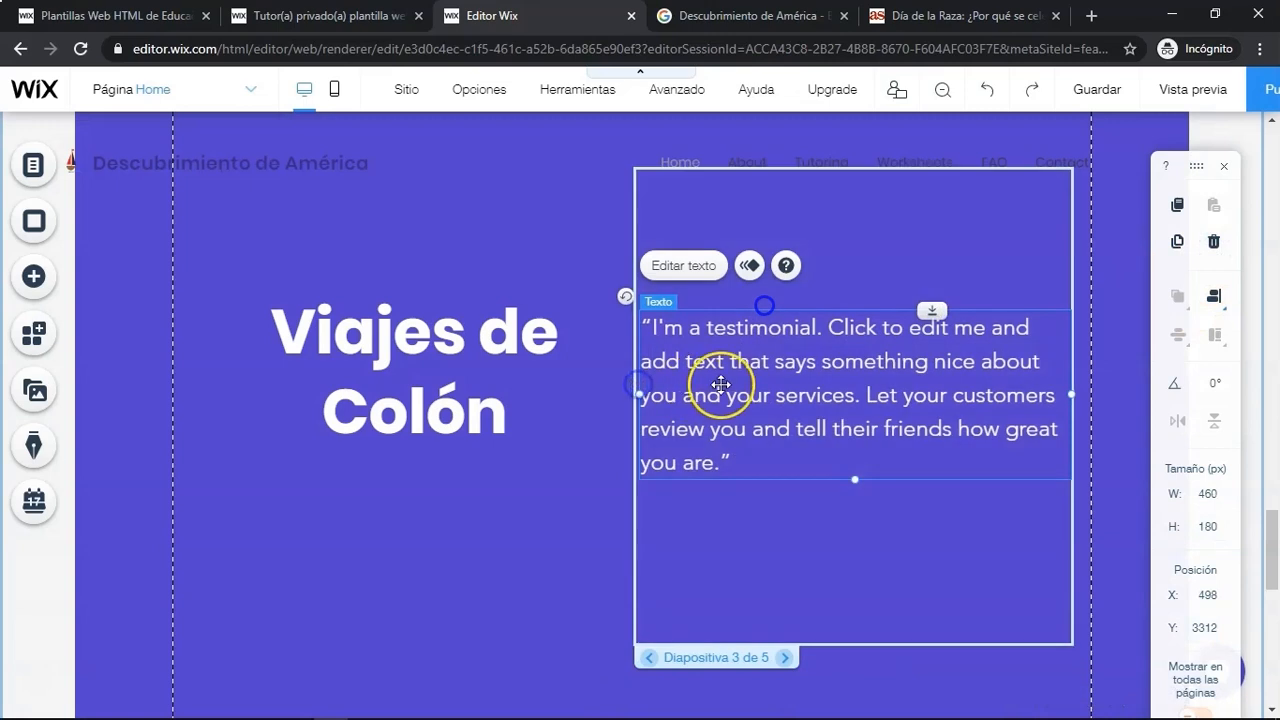
- Replace the third slide's quote text with the 'El tercer viaje' paragraph copied from Word
{"action": "left_click", "coordinate": [700, 272]}
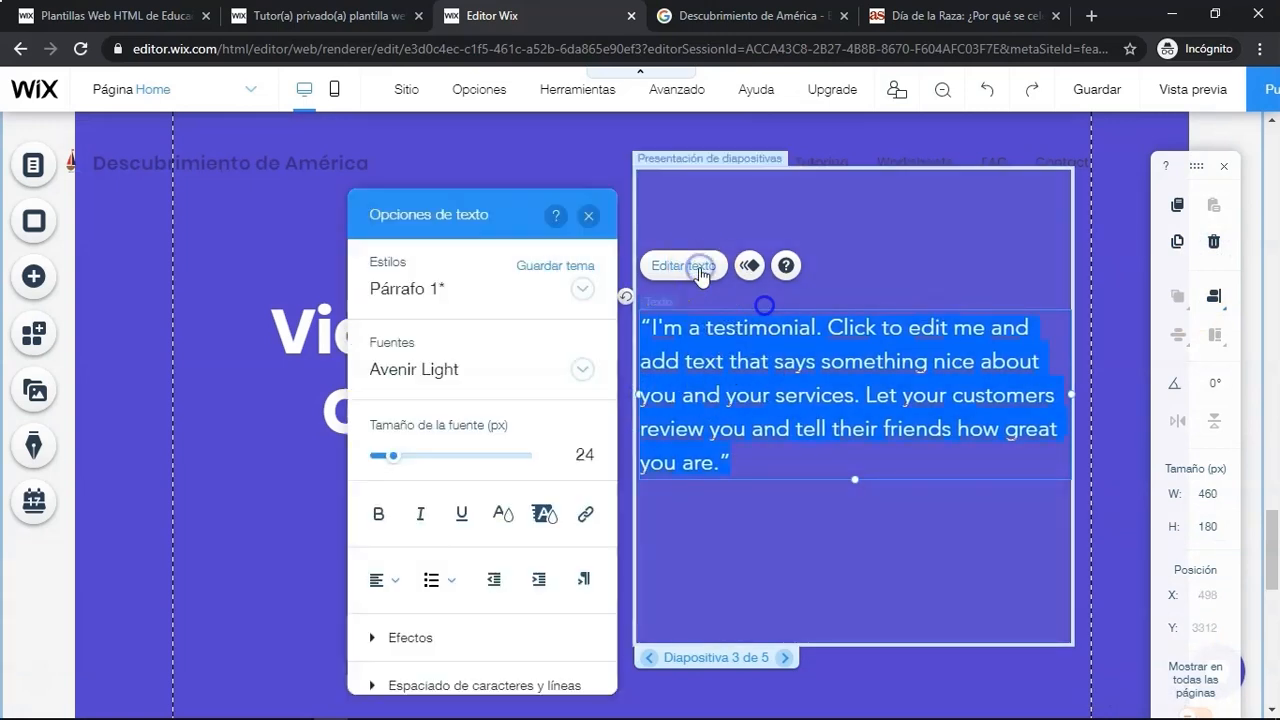
{"action": "key", "text": "alt+Tab"}
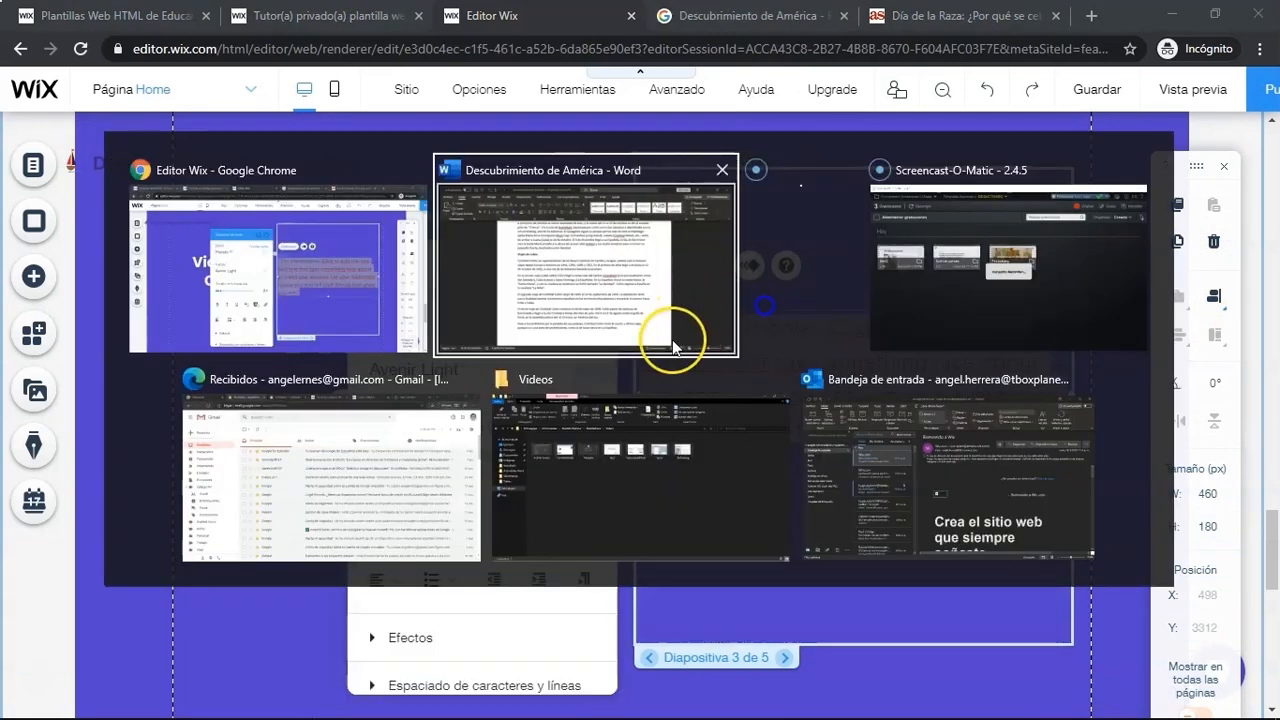
{"action": "left_click", "coordinate": [672, 339]}
{"action": "left_click_drag", "start_coordinate": [710, 580], "coordinate": [341, 541]}
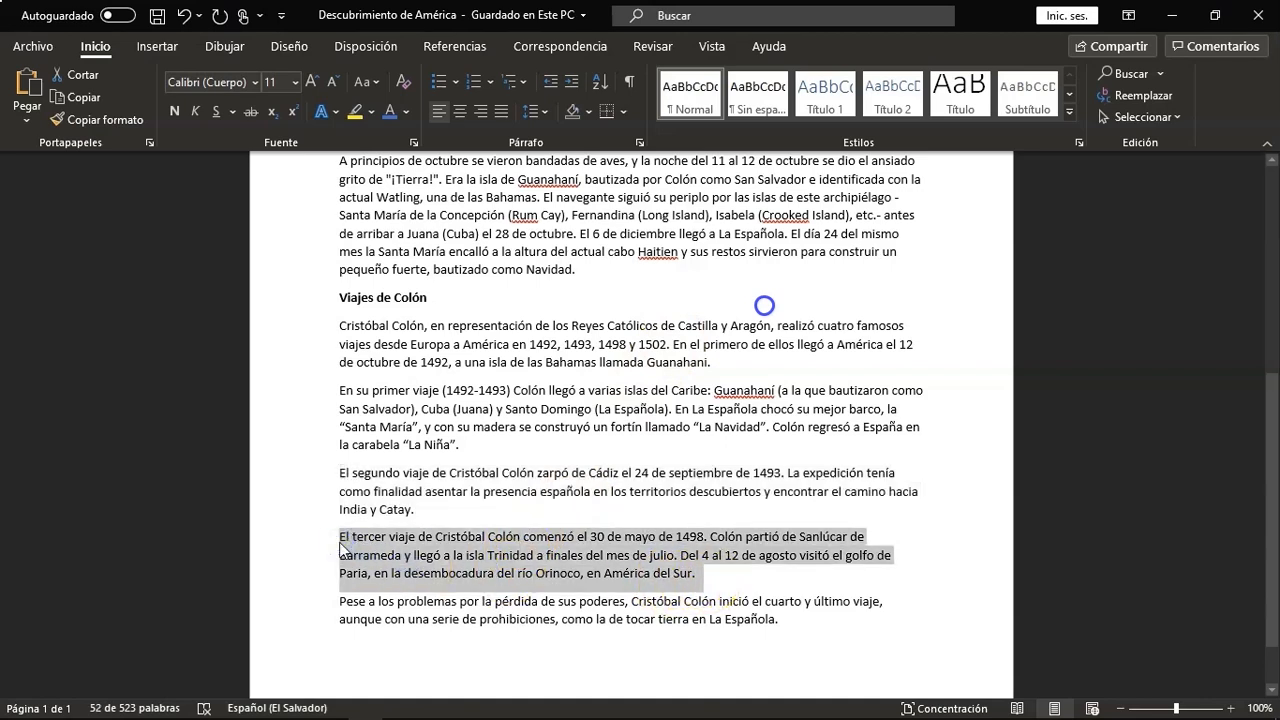
{"action": "key", "text": "alt+Tab"}
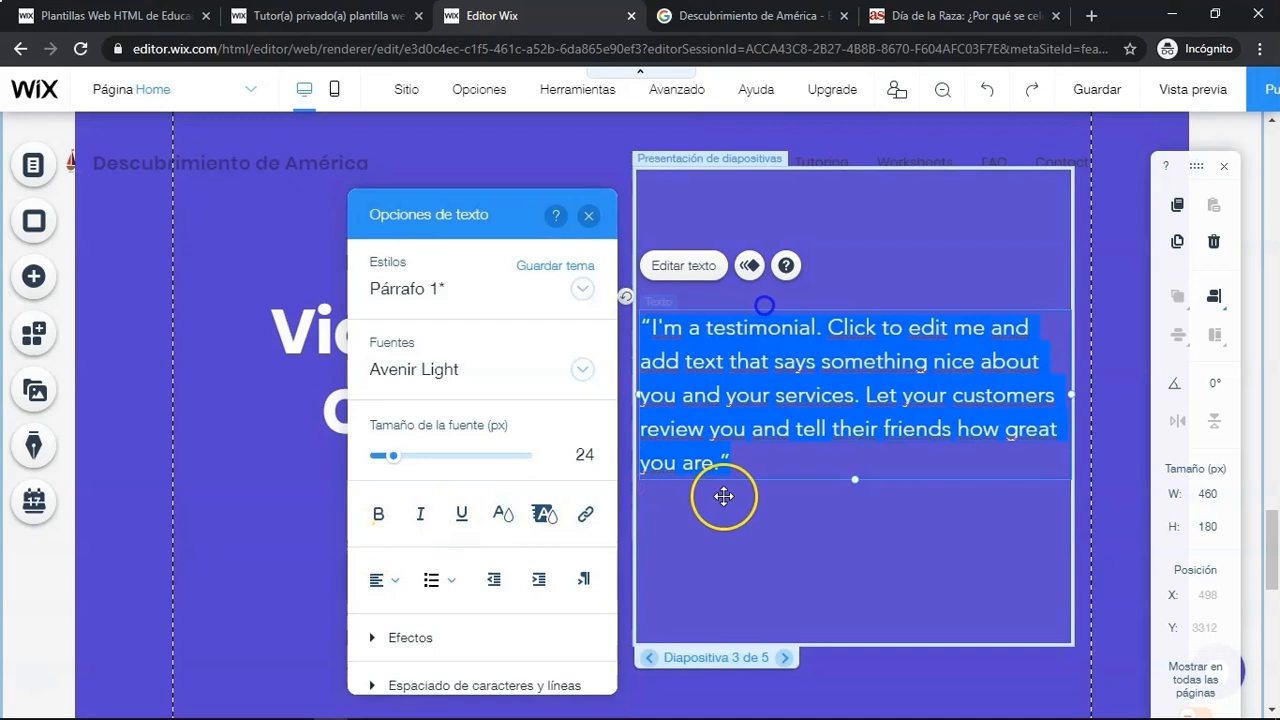
{"action": "key", "text": "ctrl+v"}
- Go to the fourth slide, widen its quote box leftward and delete the author signature line
{"action": "left_click", "coordinate": [782, 657]}
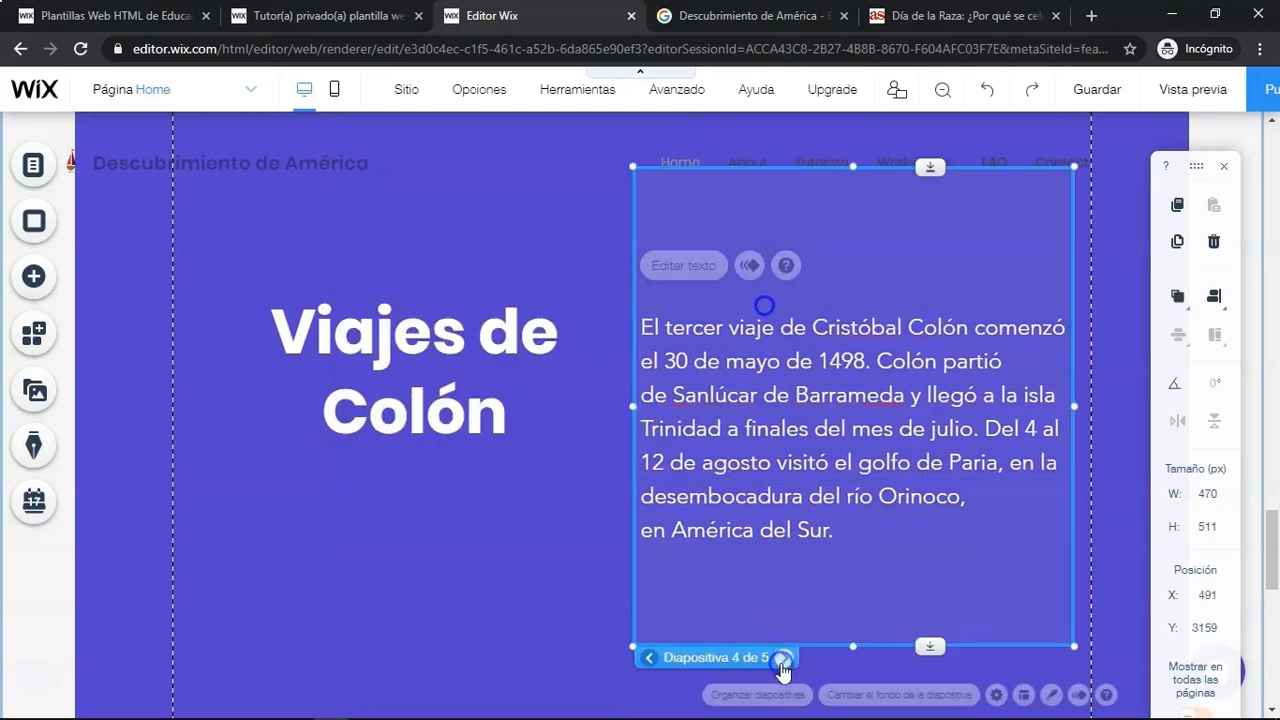
{"action": "left_click", "coordinate": [786, 428]}
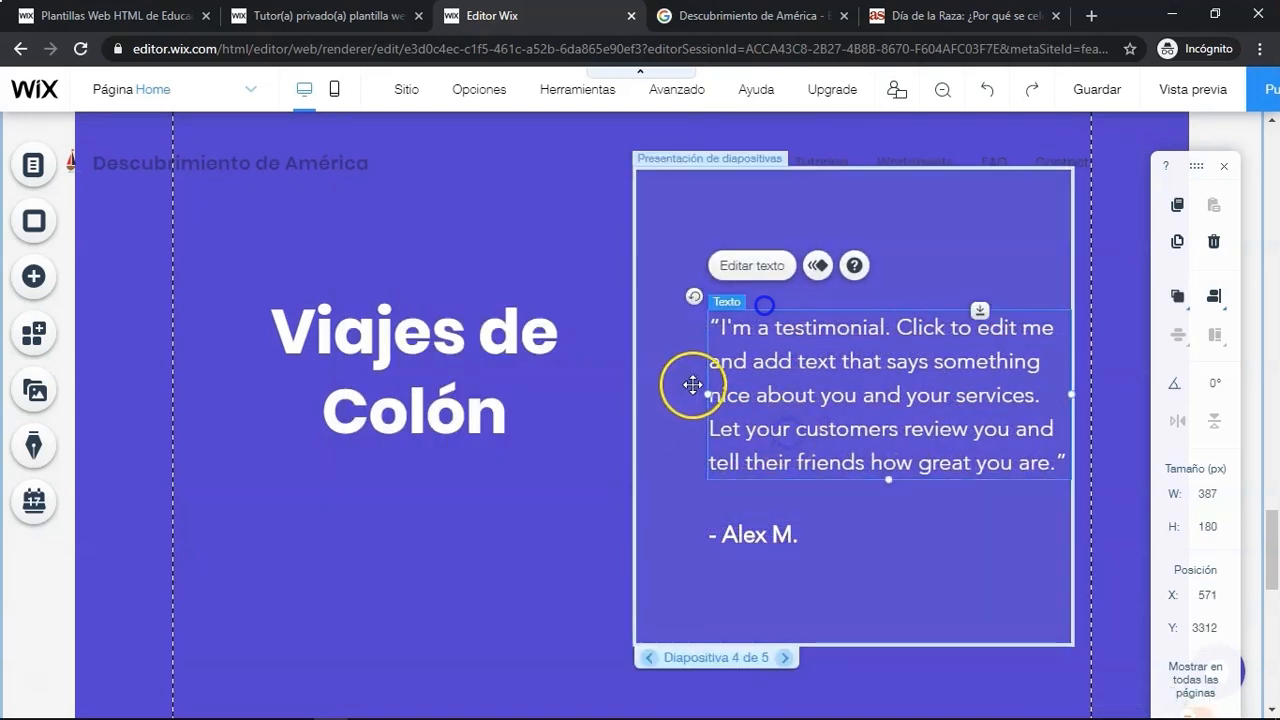
{"action": "left_click_drag", "start_coordinate": [710, 395], "coordinate": [636, 395]}
{"action": "left_click", "coordinate": [749, 508]}
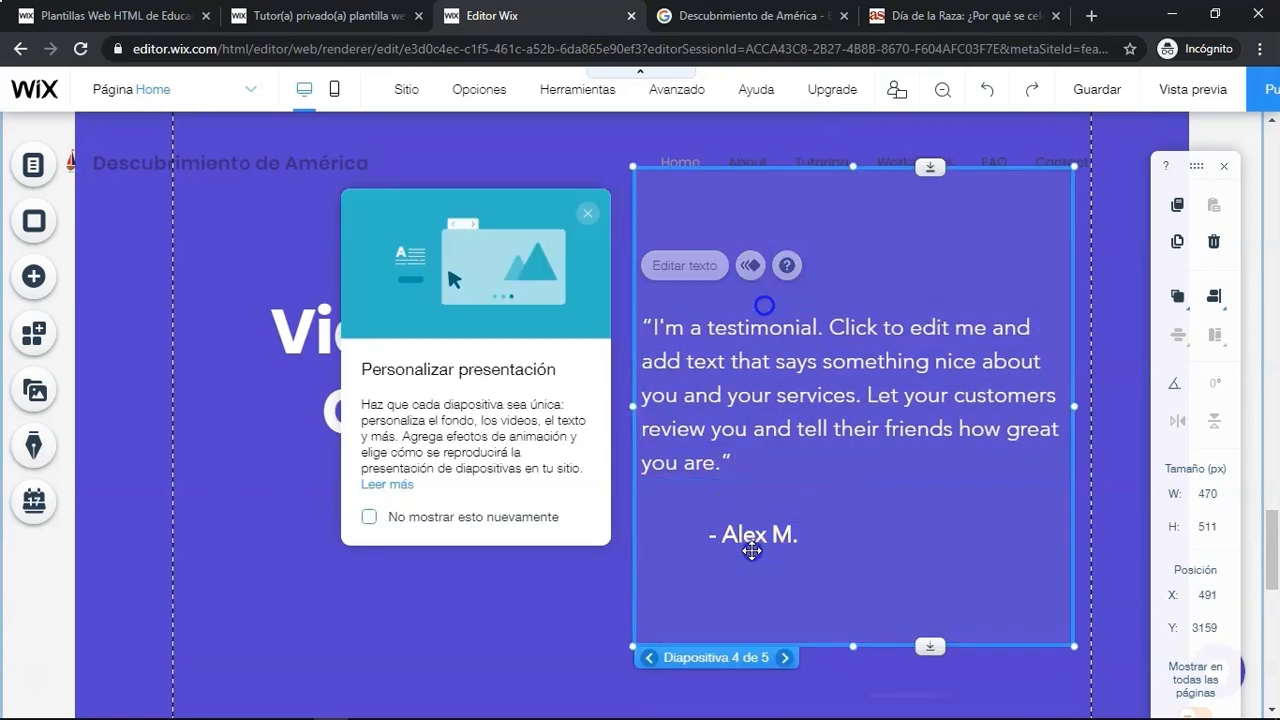
{"action": "left_click", "coordinate": [757, 535]}
{"action": "left_click", "coordinate": [1214, 244]}
{"action": "left_click", "coordinate": [743, 371]}
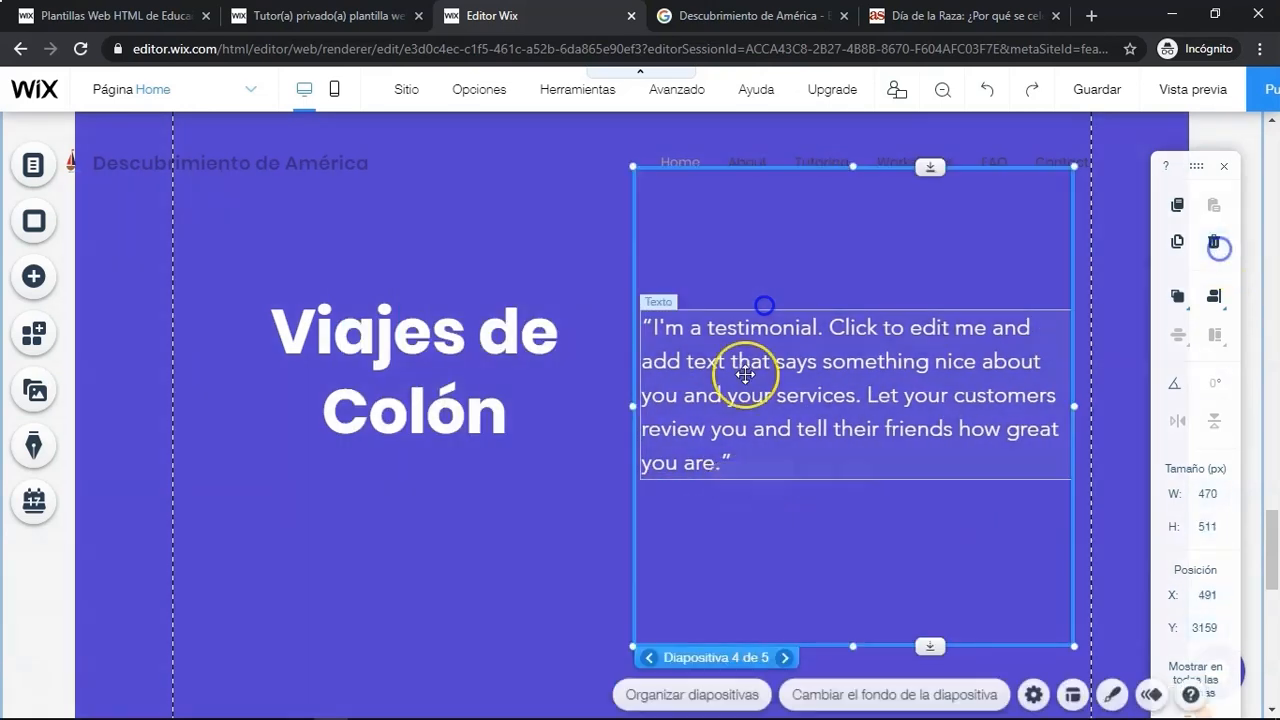
- Replace the fourth slide's quote text with the 'Pese a los problemas' paragraph copied from Word
{"action": "left_click", "coordinate": [682, 265]}
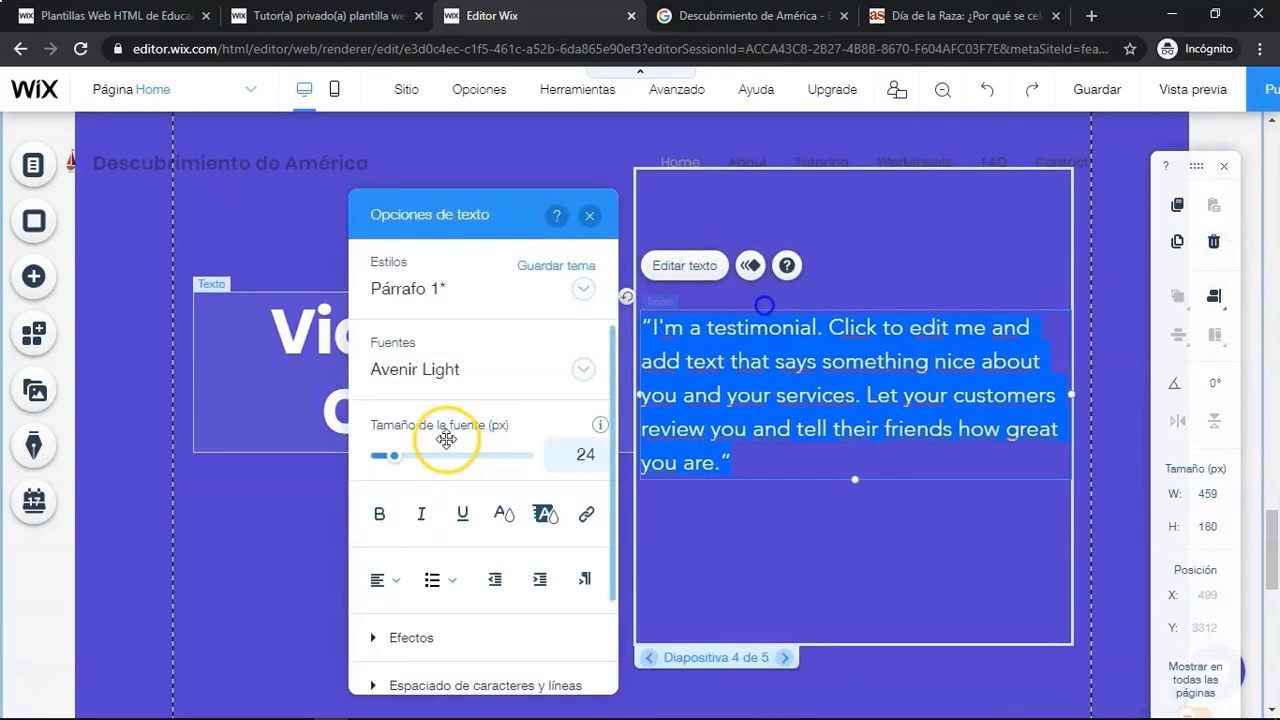
{"action": "key", "text": "alt+Tab"}
{"action": "key", "text": "Tab"}
{"action": "key", "text": "alt+Tab"}
{"action": "key", "text": "alt+Tab"}
{"action": "key", "text": "alt+Tab"}
{"action": "key", "text": "alt+Tab"}
{"action": "key", "text": "alt+Tab"}
{"action": "key", "text": "alt+Tab"}
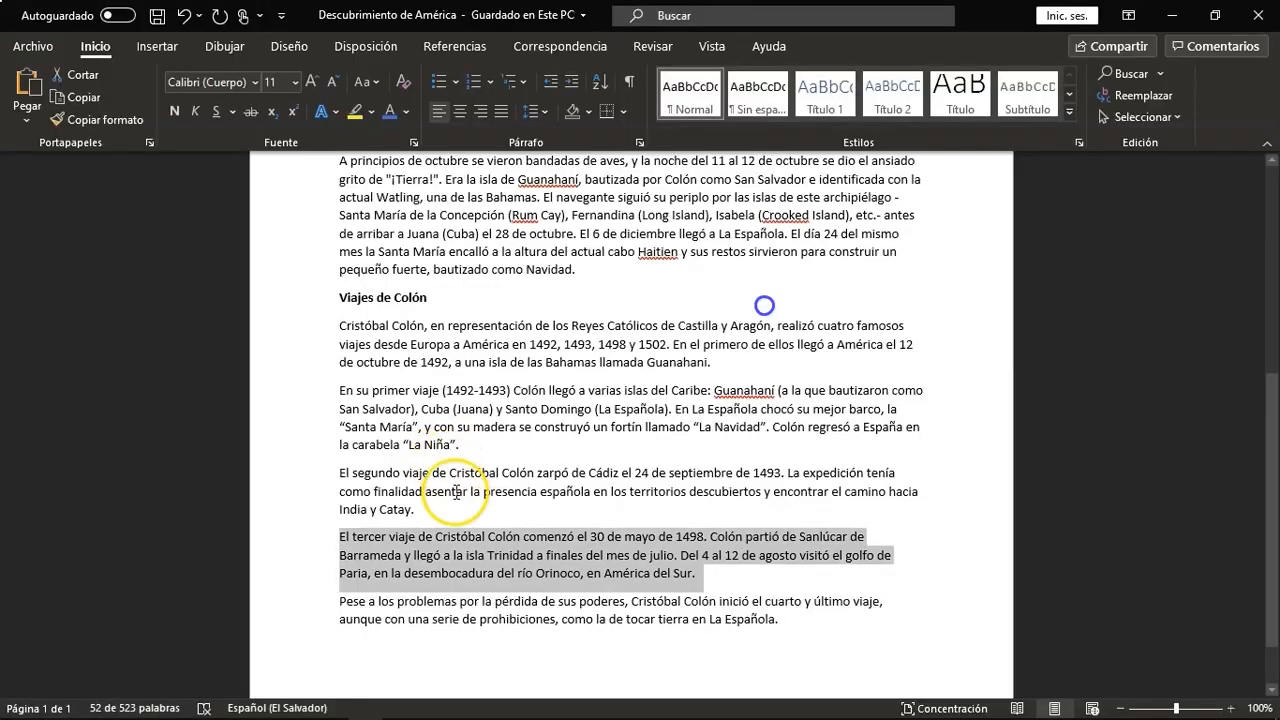
{"action": "left_click_drag", "start_coordinate": [770, 622], "coordinate": [357, 606]}
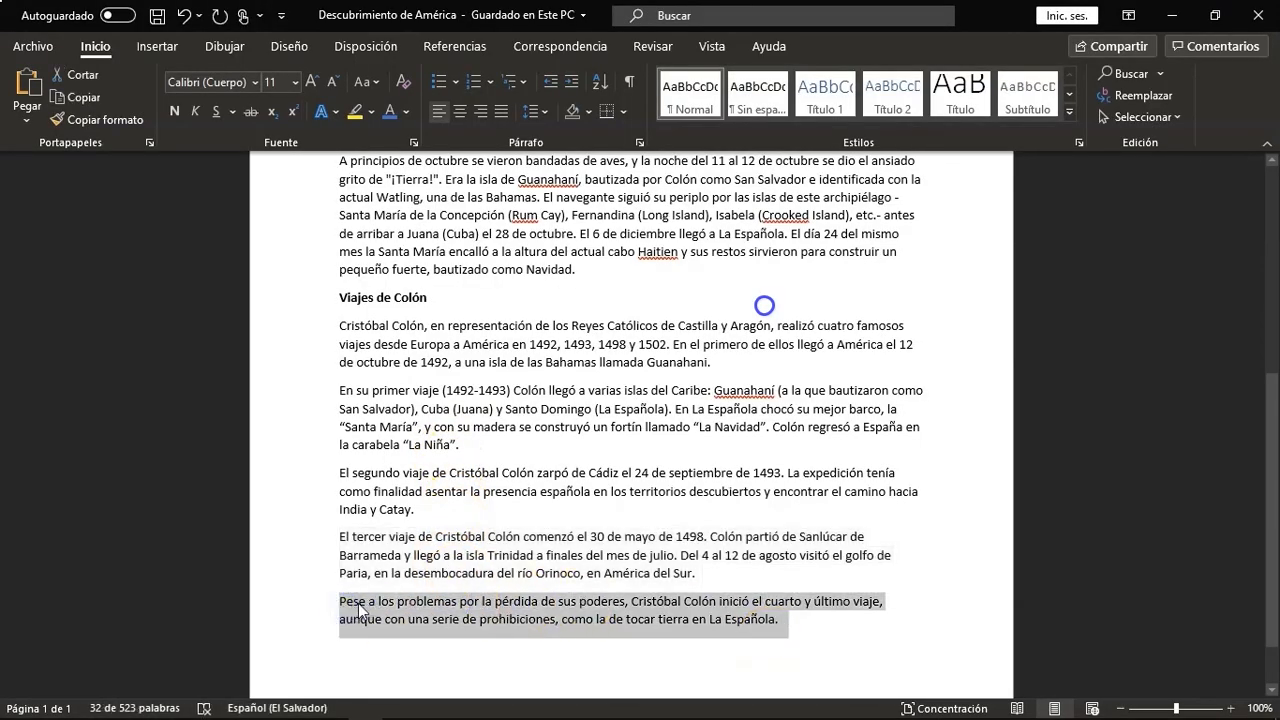
{"action": "key", "text": "alt+Tab"}
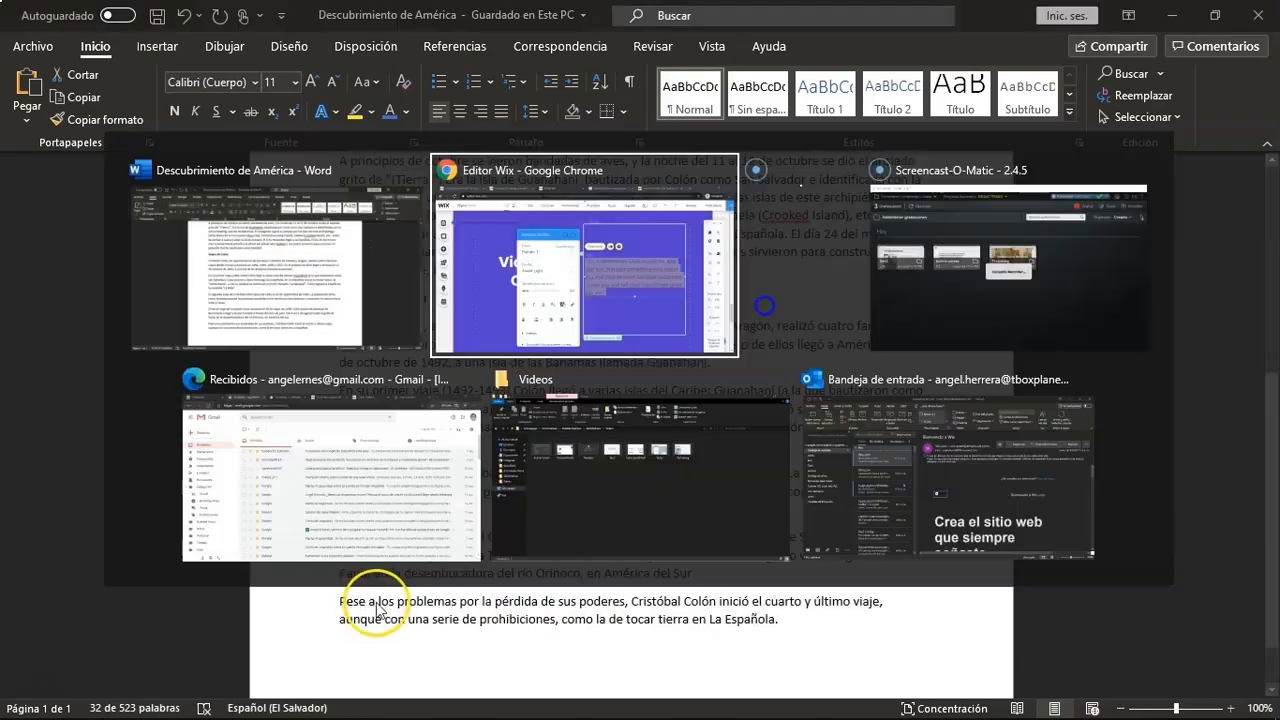
{"action": "key", "text": "ctrl+v"}
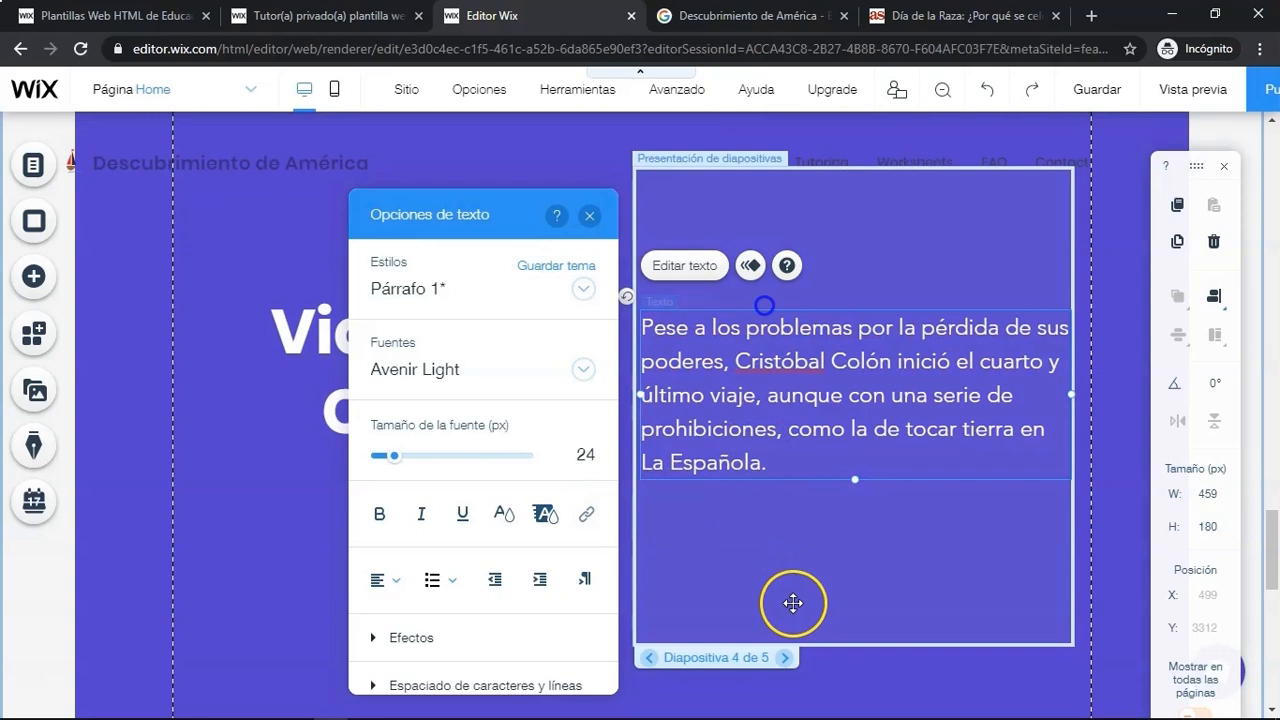
- Delete Slide 5 from the slideshow using the slide organizer
{"action": "left_click", "coordinate": [732, 666]}
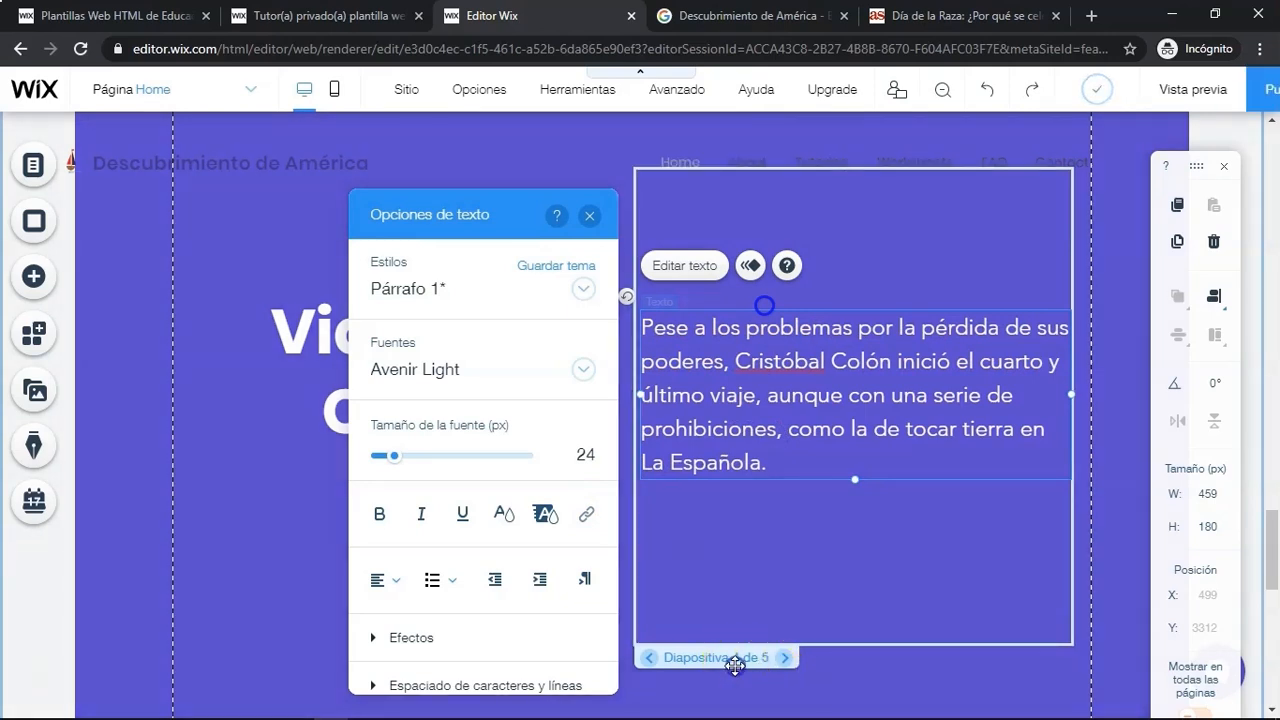
{"action": "left_click", "coordinate": [735, 694]}
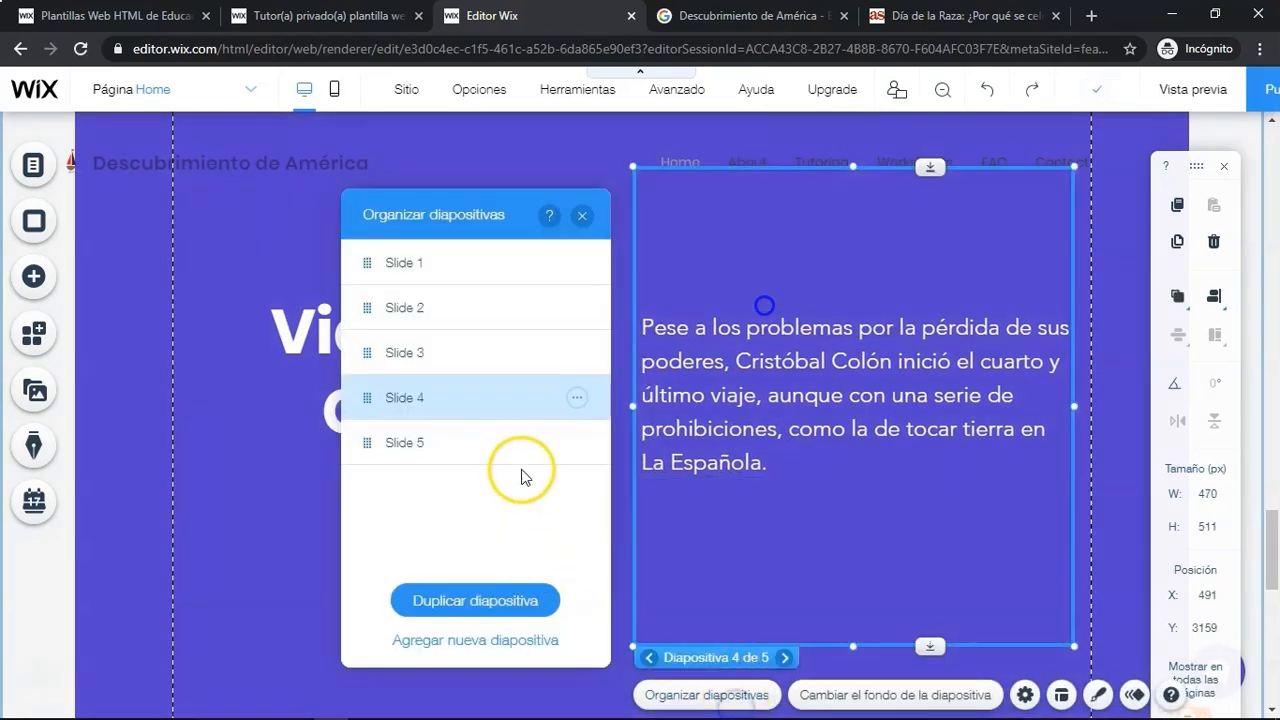
{"action": "left_click", "coordinate": [576, 442]}
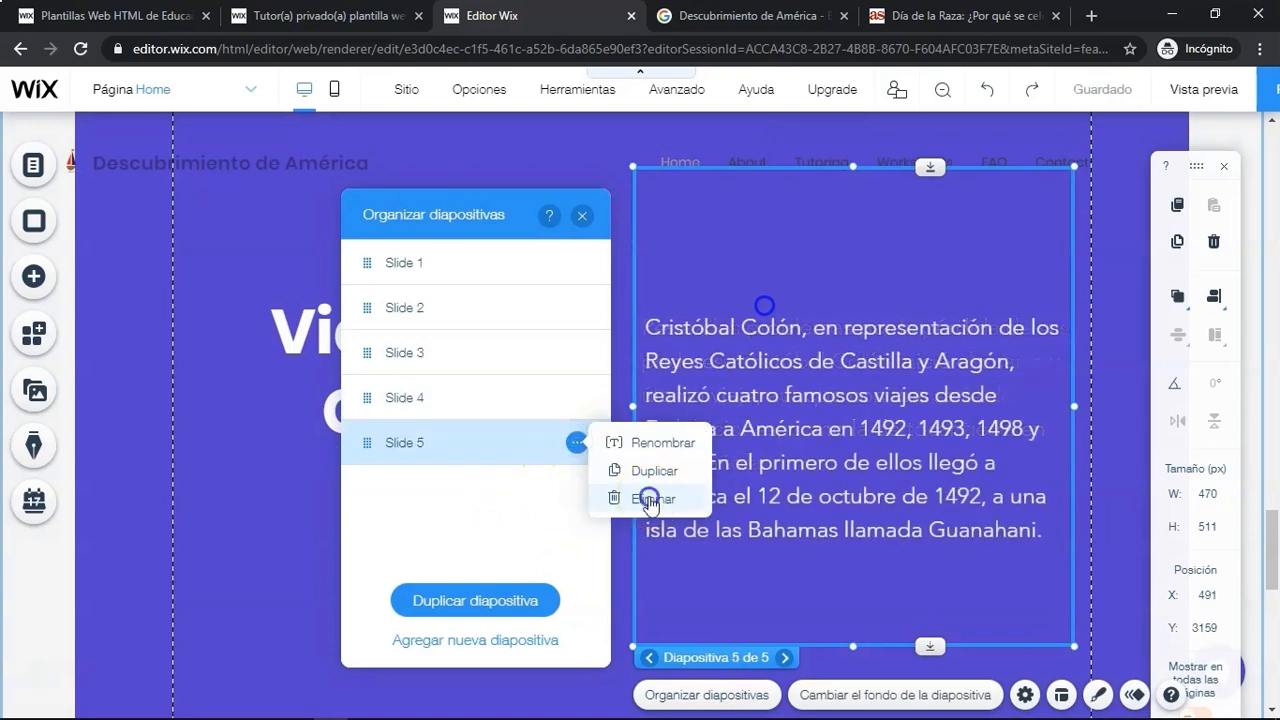
{"action": "left_click", "coordinate": [651, 497]}
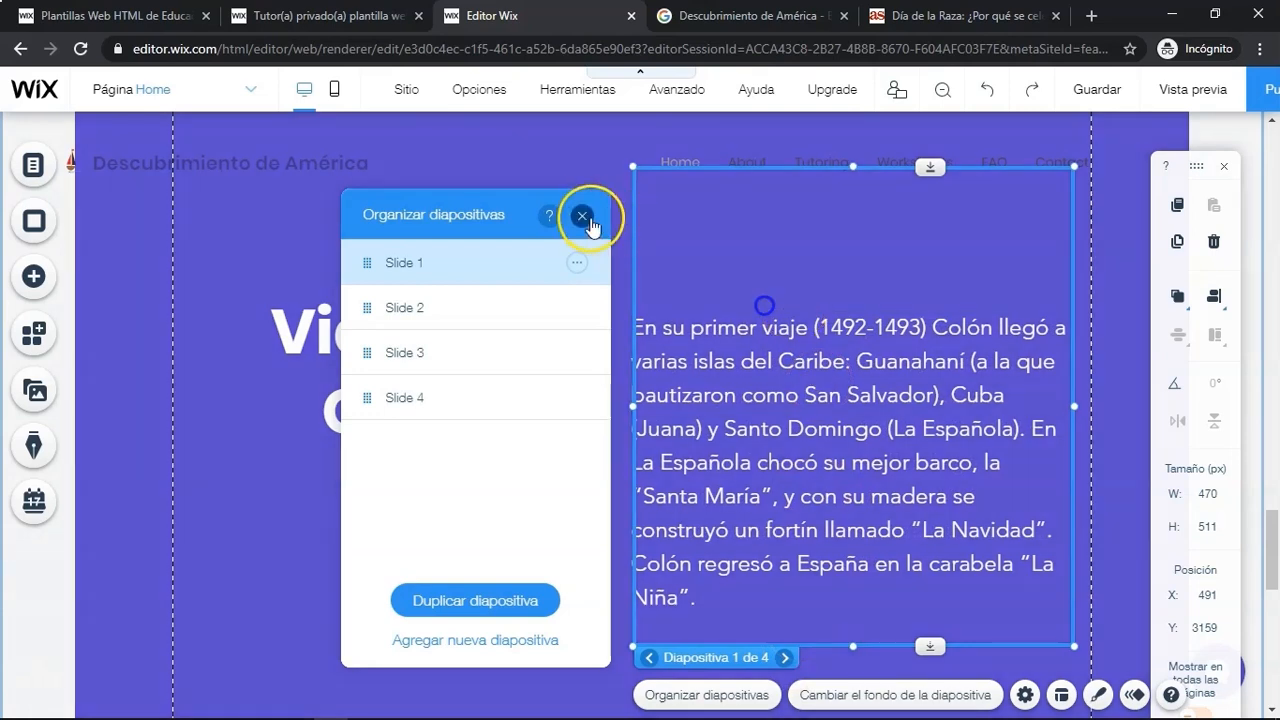
{"action": "left_click", "coordinate": [582, 215]}
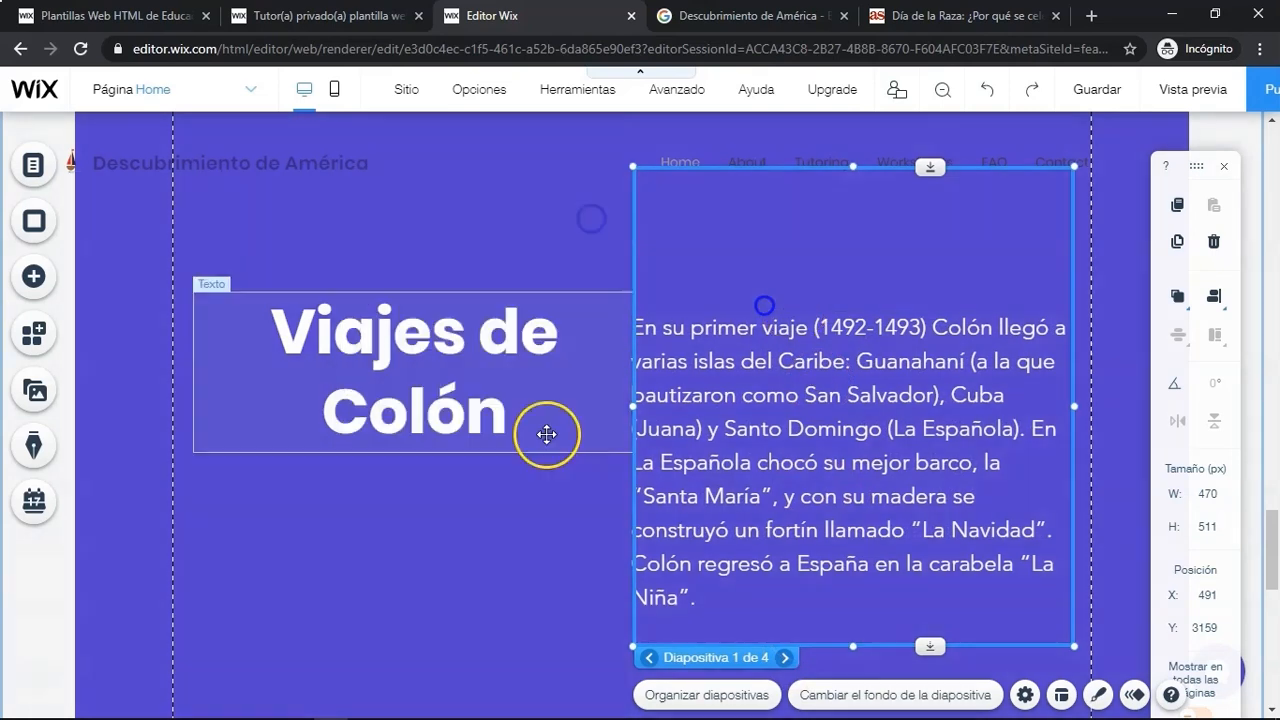
- Extend the Viajes de Colón strip downward to about 940 px tall
{"action": "scroll", "coordinate": [541, 514], "scroll_direction": "down", "scroll_amount": 3}
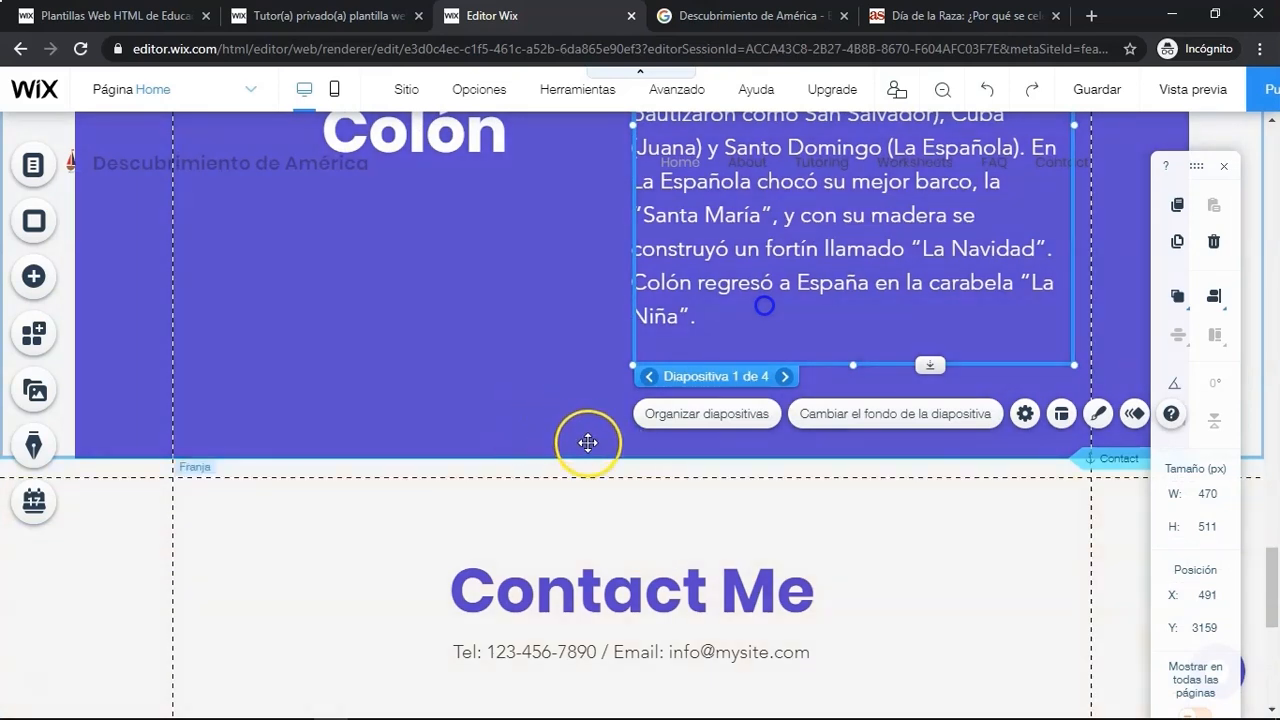
{"action": "left_click", "coordinate": [587, 441]}
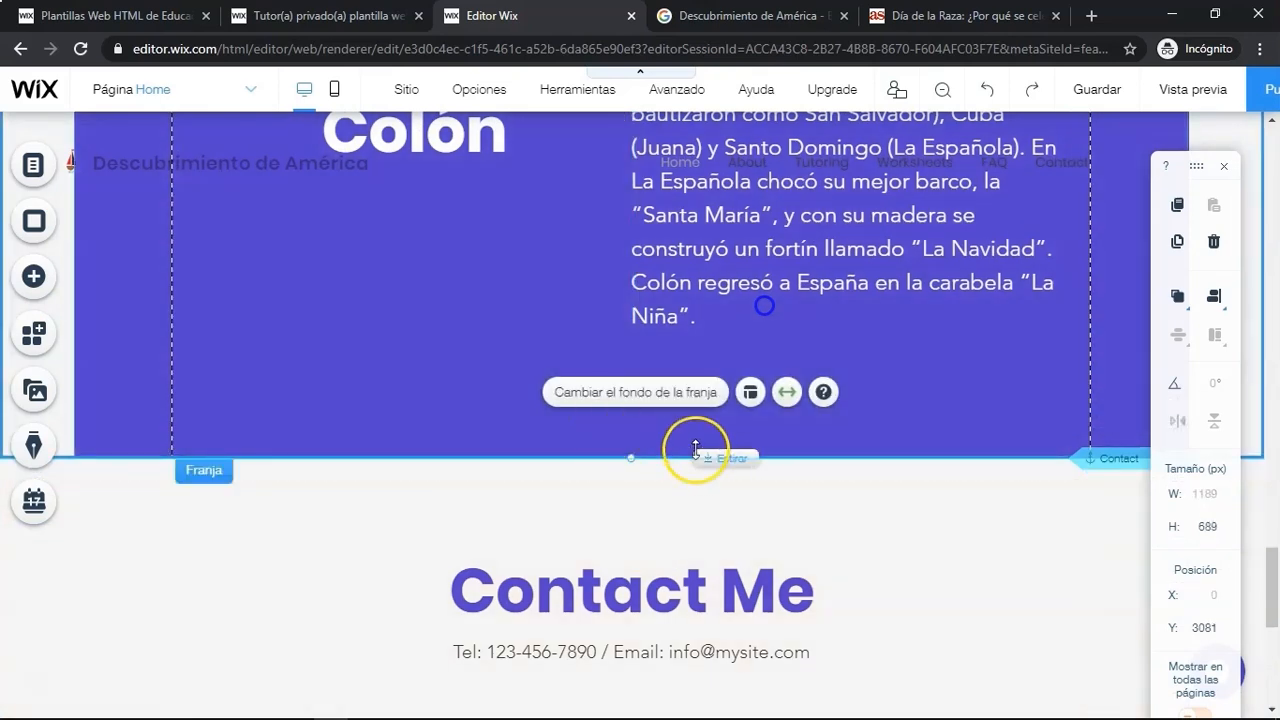
{"action": "left_click_drag", "start_coordinate": [697, 458], "coordinate": [705, 702]}
- Add a YouTube video player into the strip below the slideshow text and open its video options
{"action": "left_click", "coordinate": [30, 276]}
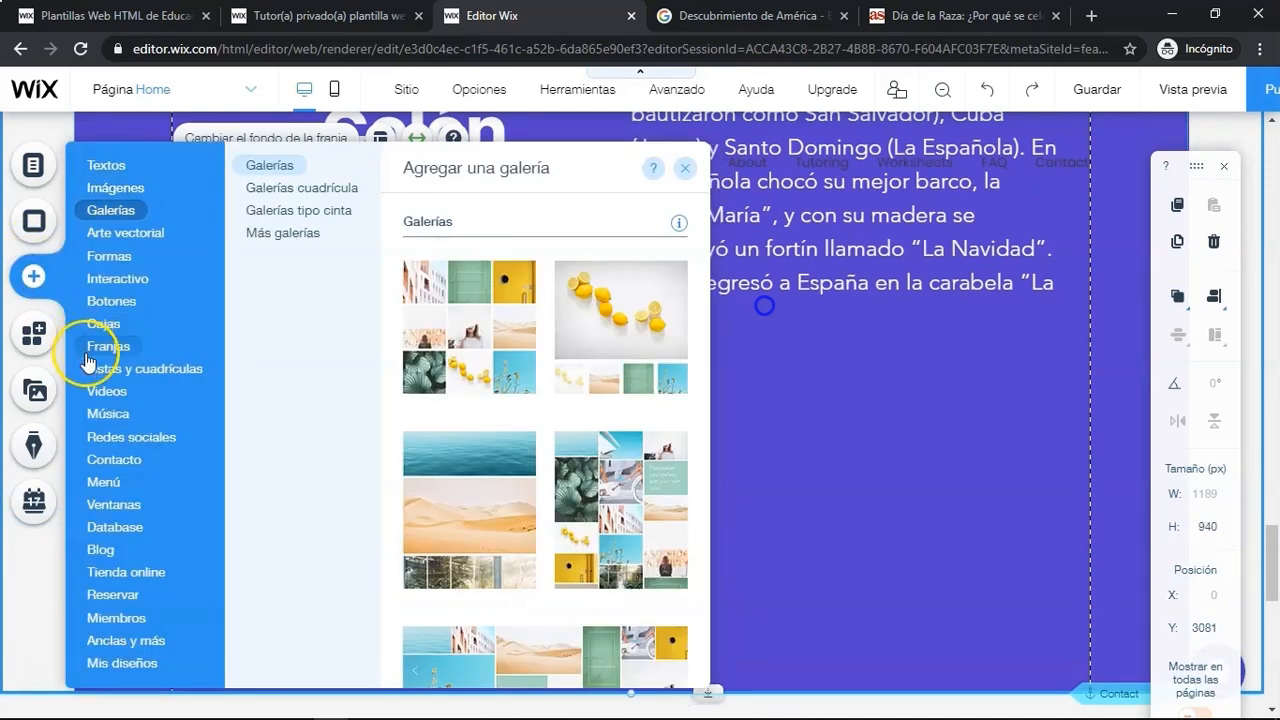
{"action": "mouse_move", "coordinate": [110, 393]}
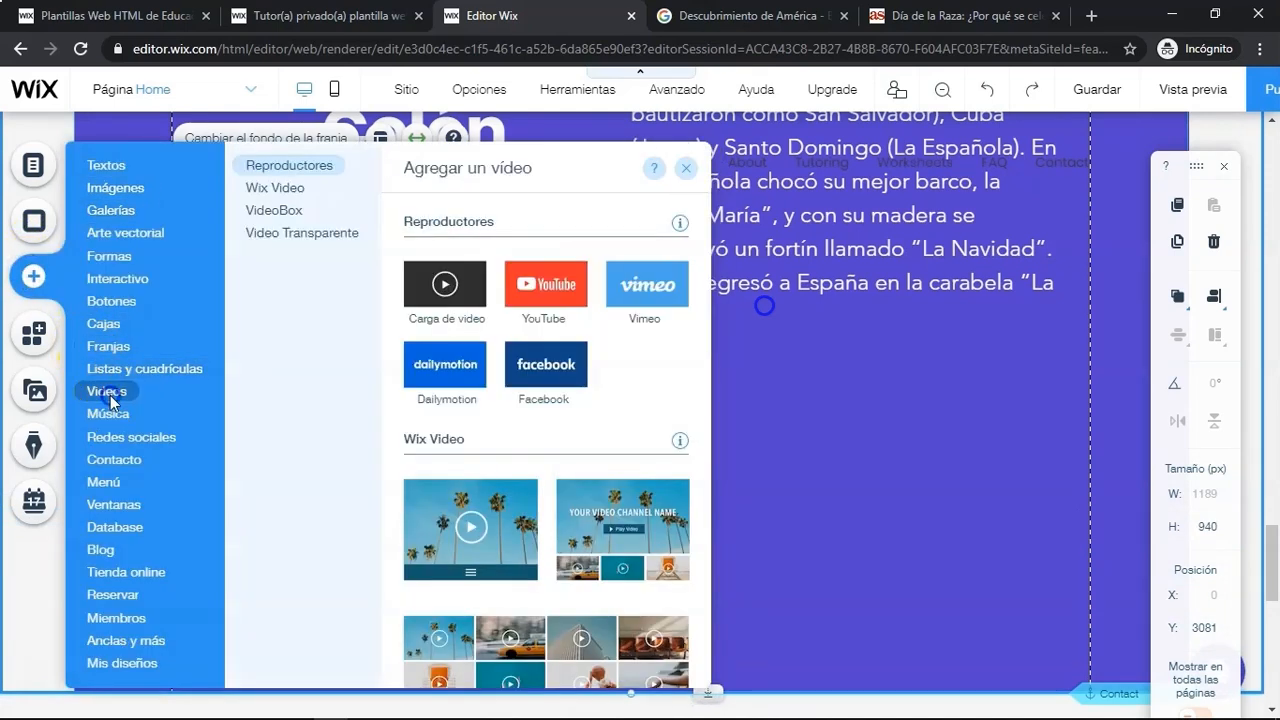
{"action": "left_click", "coordinate": [563, 288]}
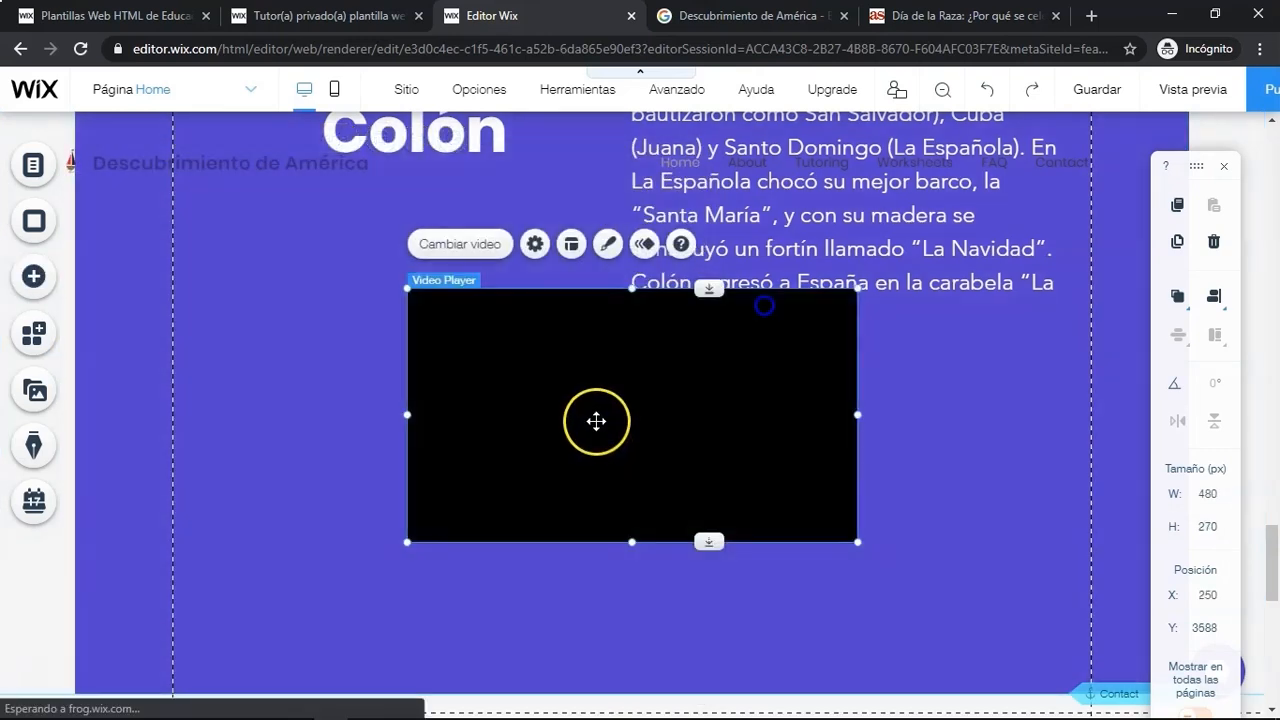
{"action": "left_click_drag", "start_coordinate": [583, 412], "coordinate": [569, 500]}
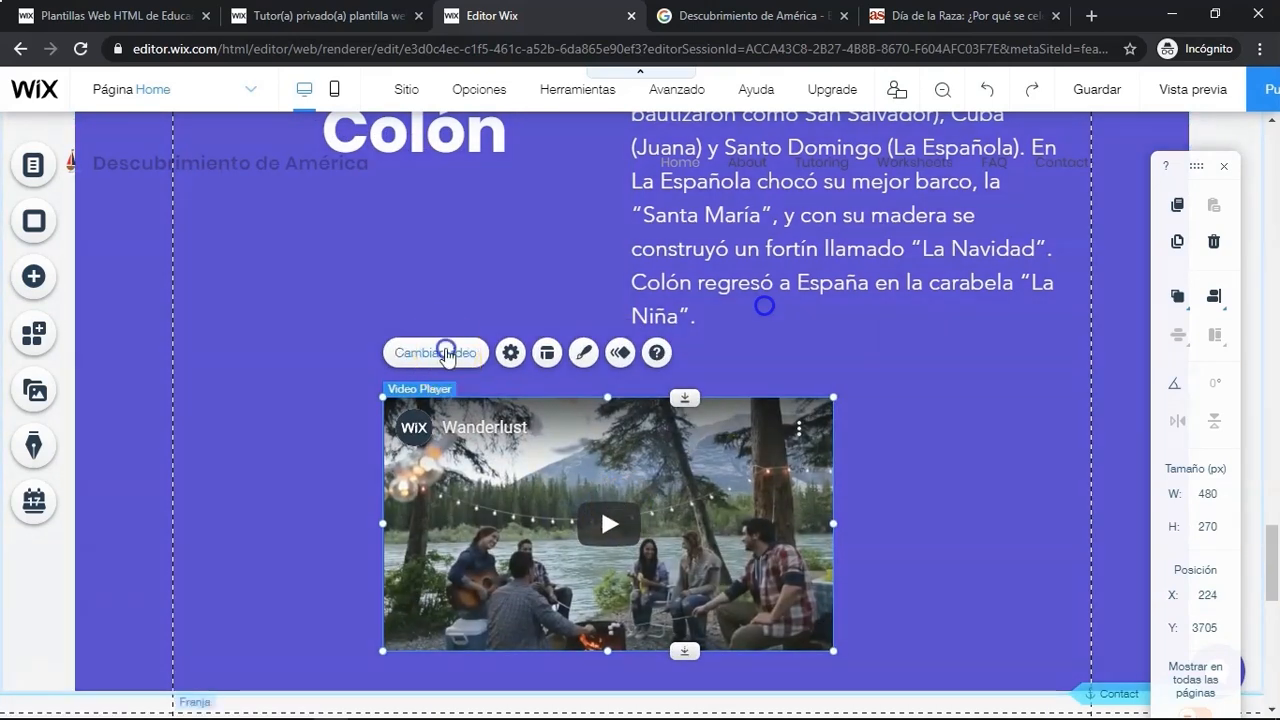
{"action": "left_click", "coordinate": [446, 353]}
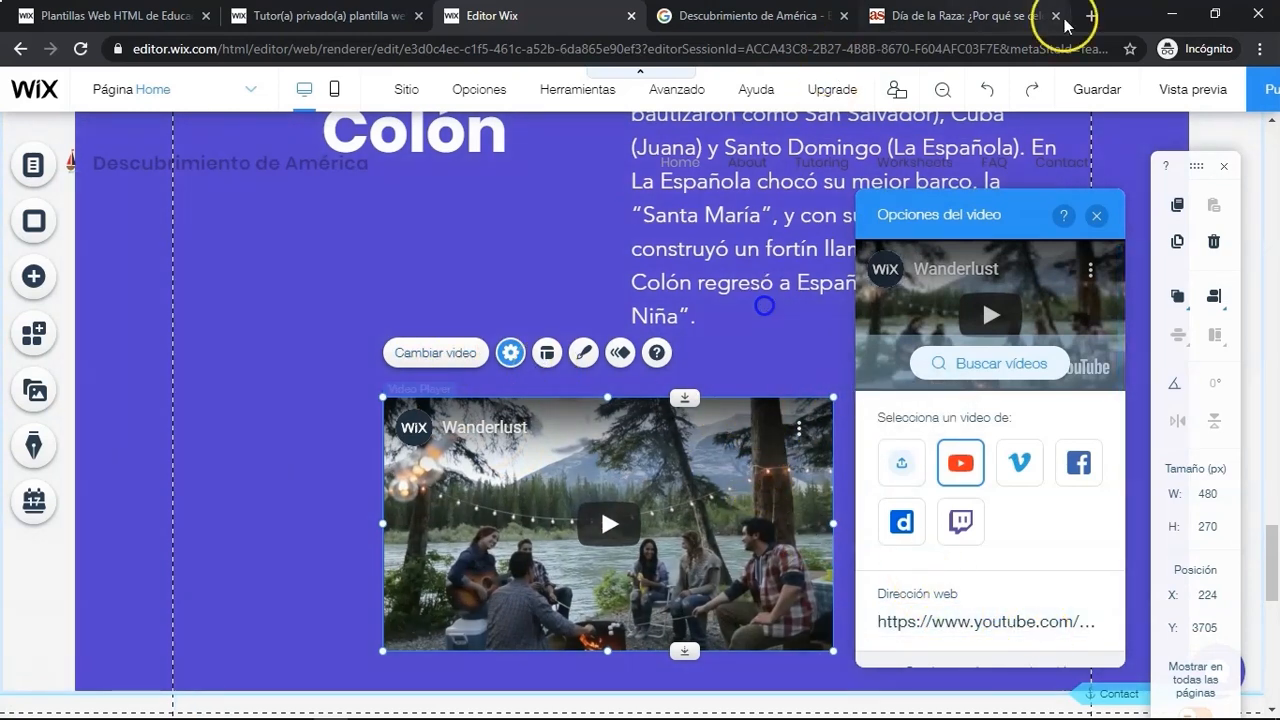
- Close the Día de la Raza browser tab and return to the Descubrimiento de América image search
{"action": "left_click", "coordinate": [1062, 18]}
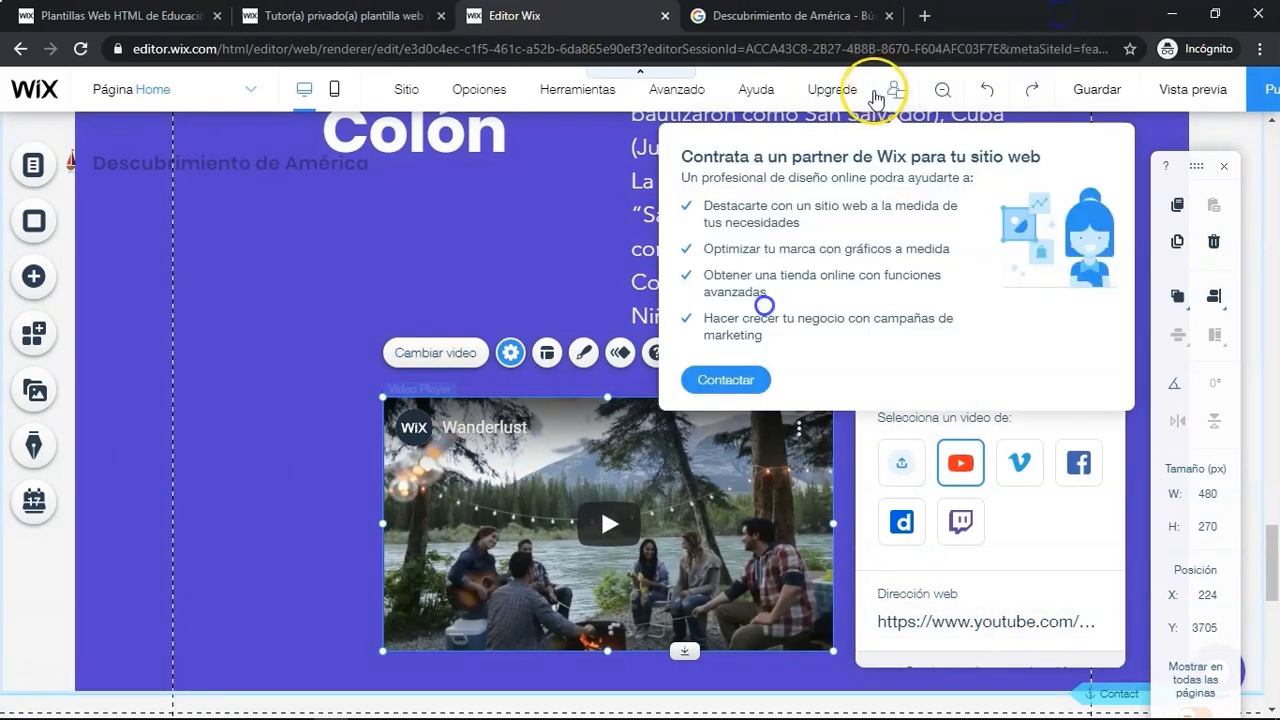
{"action": "left_click", "coordinate": [830, 12]}
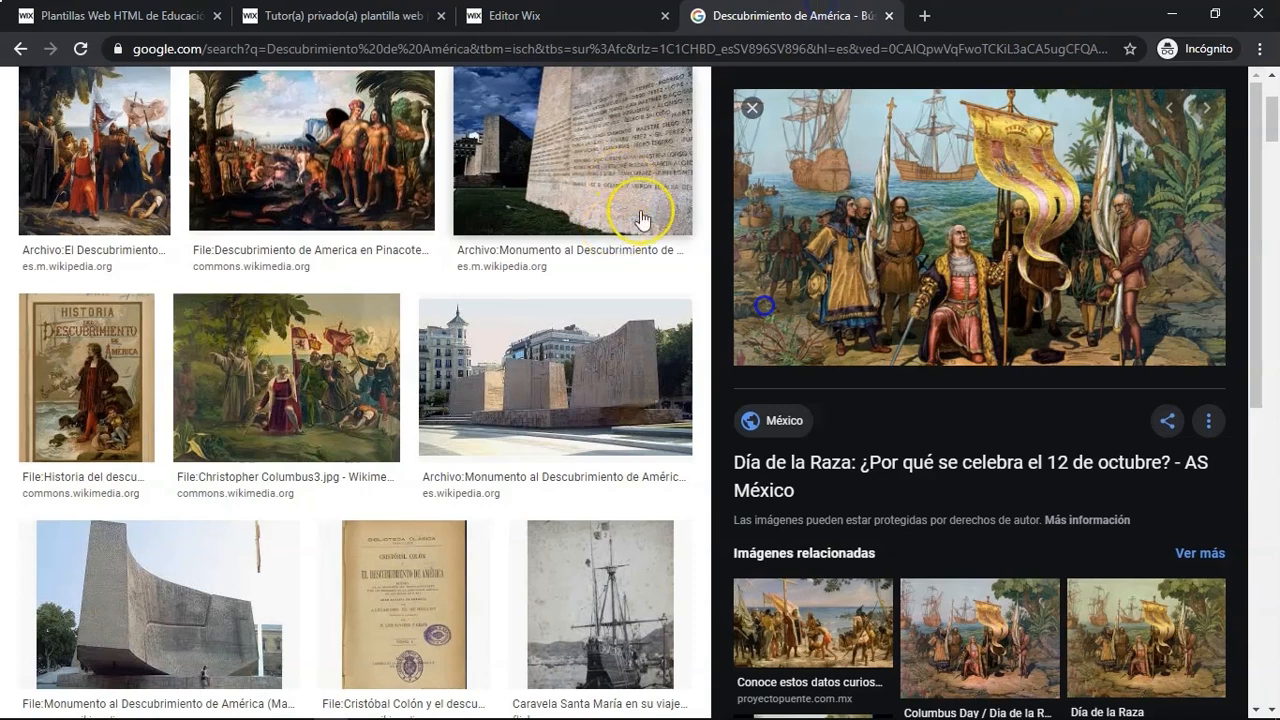
{"action": "left_click", "coordinate": [748, 108]}
{"action": "scroll", "coordinate": [580, 190], "scroll_direction": "up", "scroll_amount": 5}
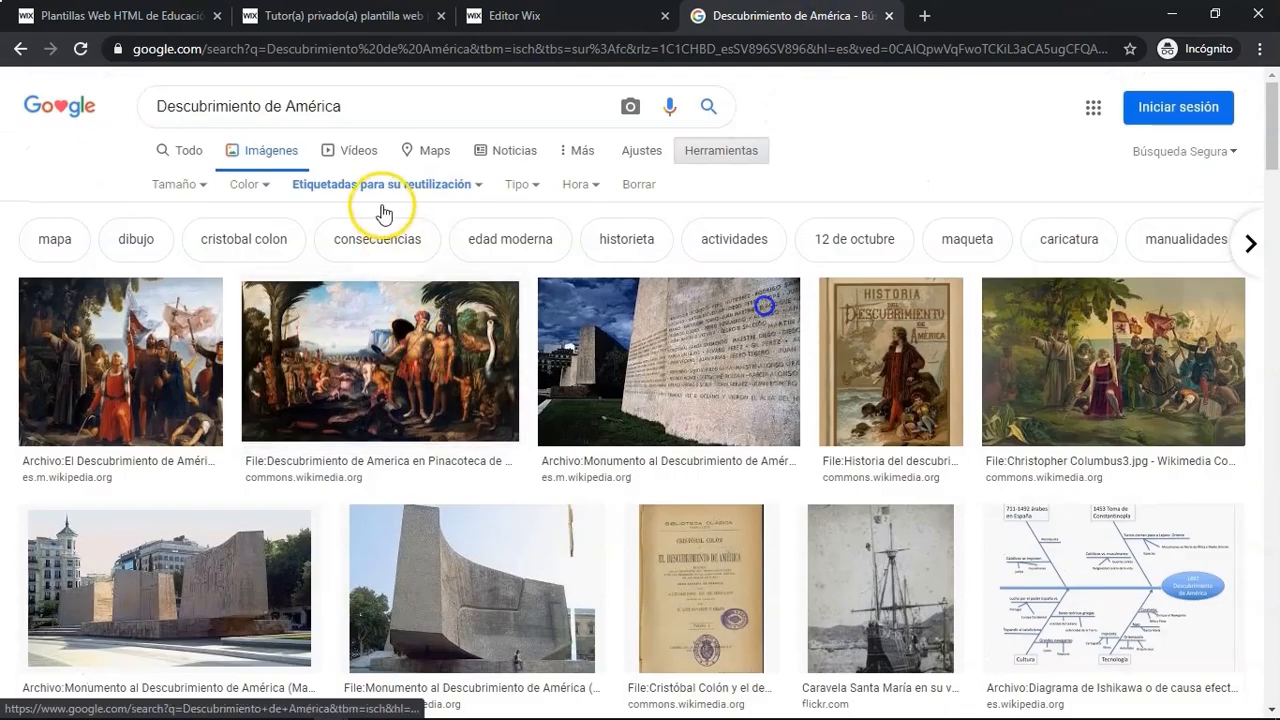
- Replace the video player's web address with the YouTube link for "El Descubrimiento de América | Videos Educativos para Niños"
{"action": "left_click", "coordinate": [355, 160]}
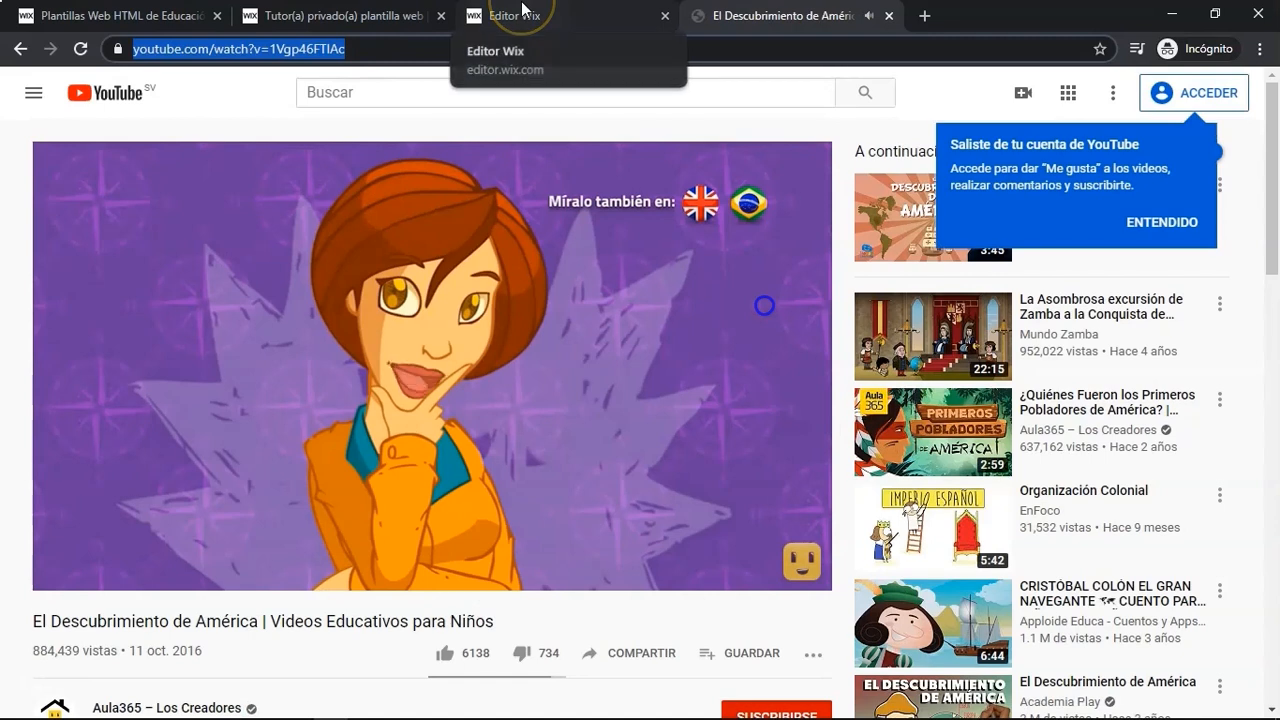
{"action": "left_click", "coordinate": [522, 12]}
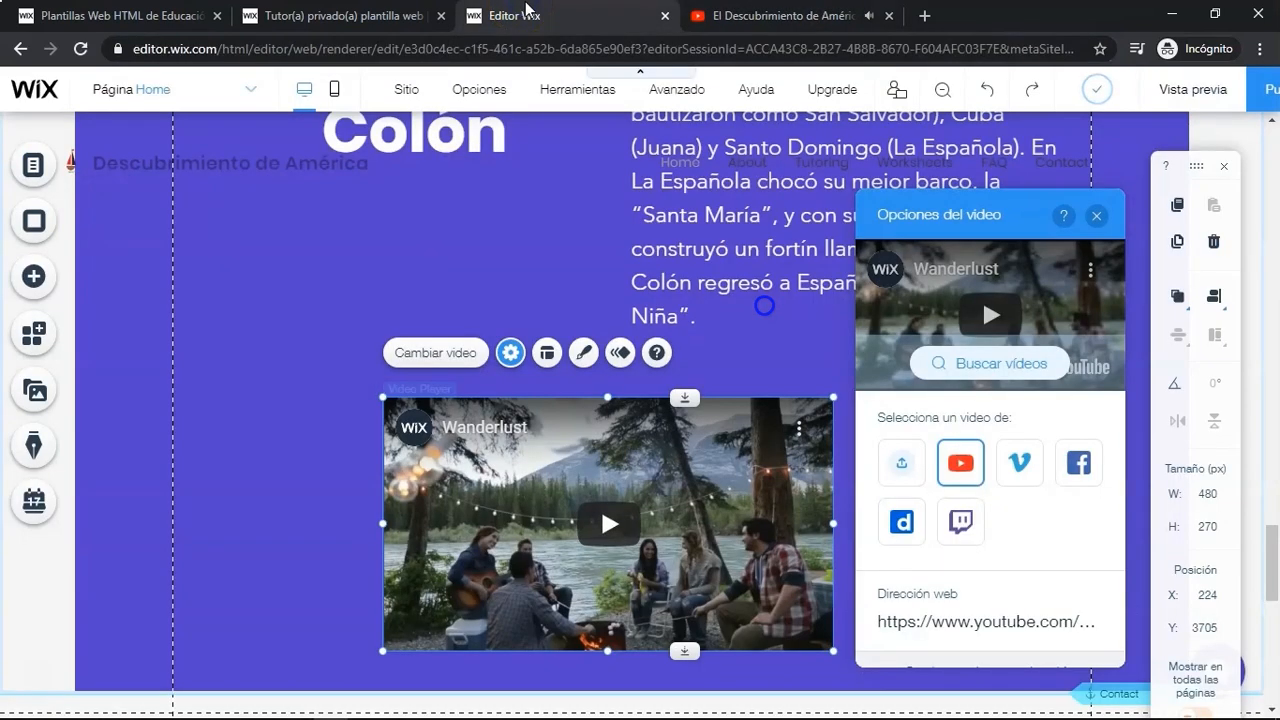
{"action": "left_click", "coordinate": [1037, 620]}
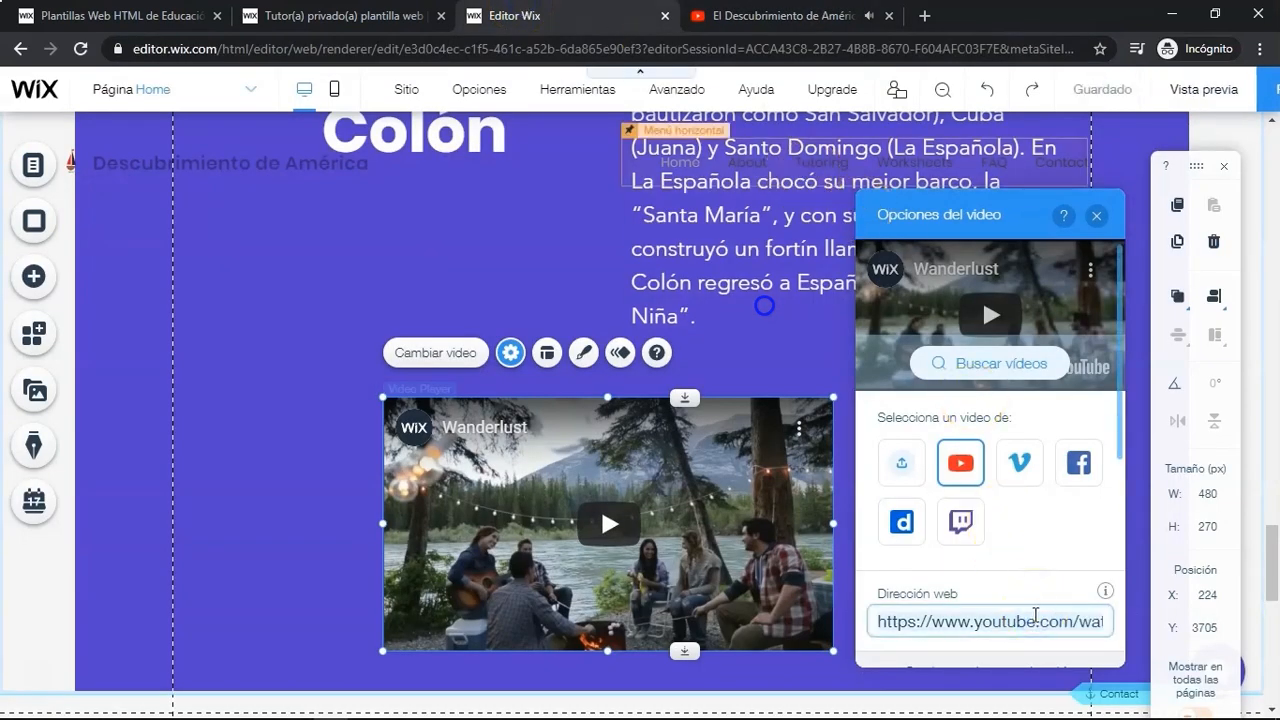
{"action": "type", "text": "https://www.youtube.com/watch?v=1Vgp46FTIAc"}
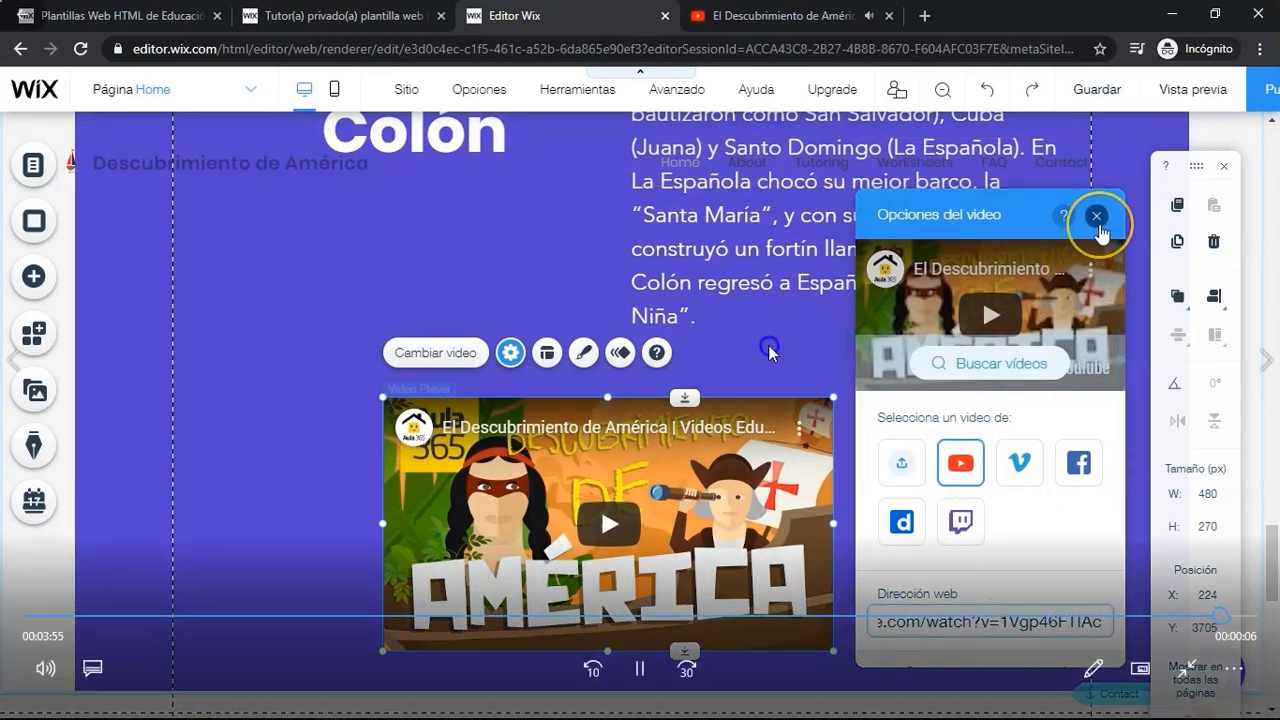
{"action": "left_click", "coordinate": [826, 617]}
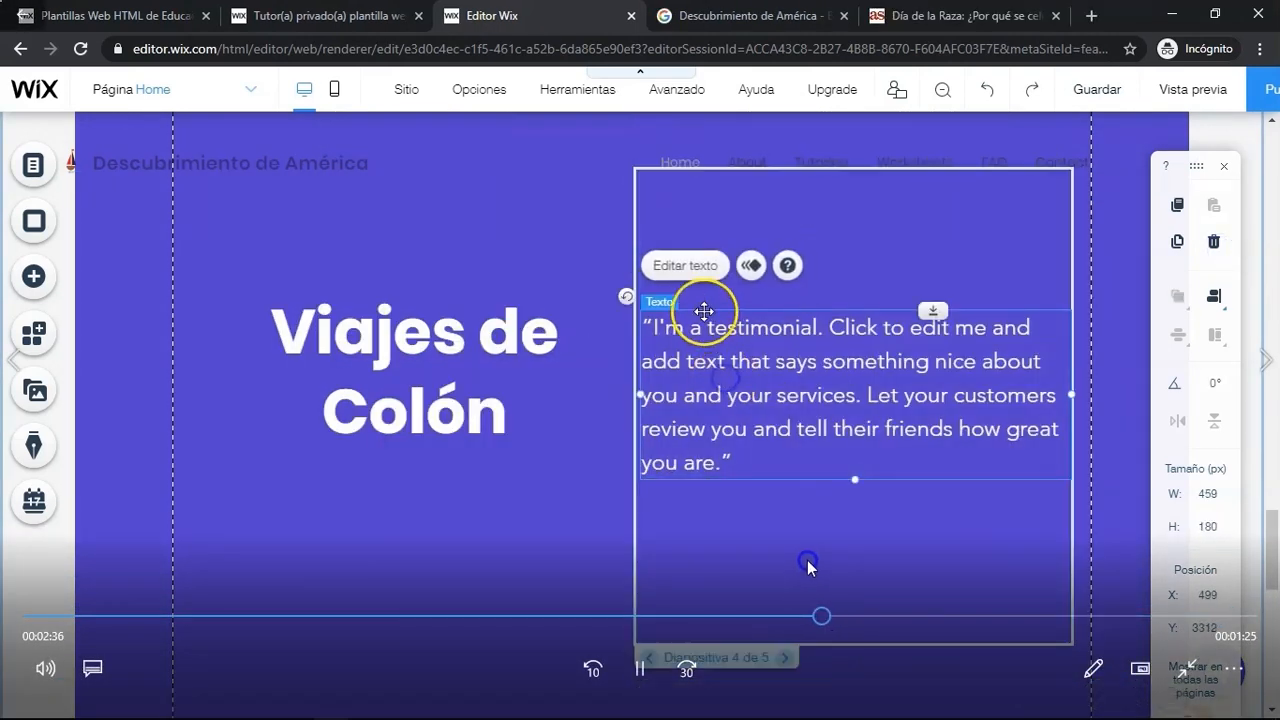
{"action": "left_click", "coordinate": [968, 617]}
{"action": "left_click_drag", "start_coordinate": [968, 620], "coordinate": [1108, 618]}
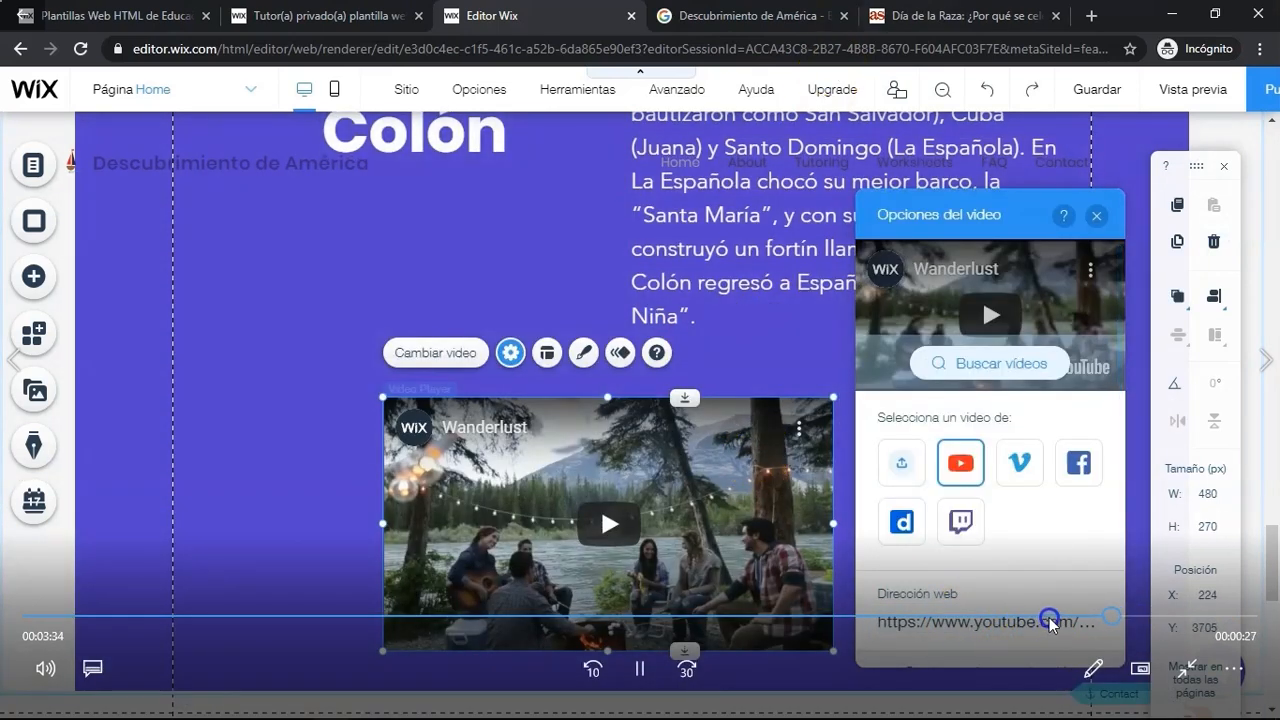
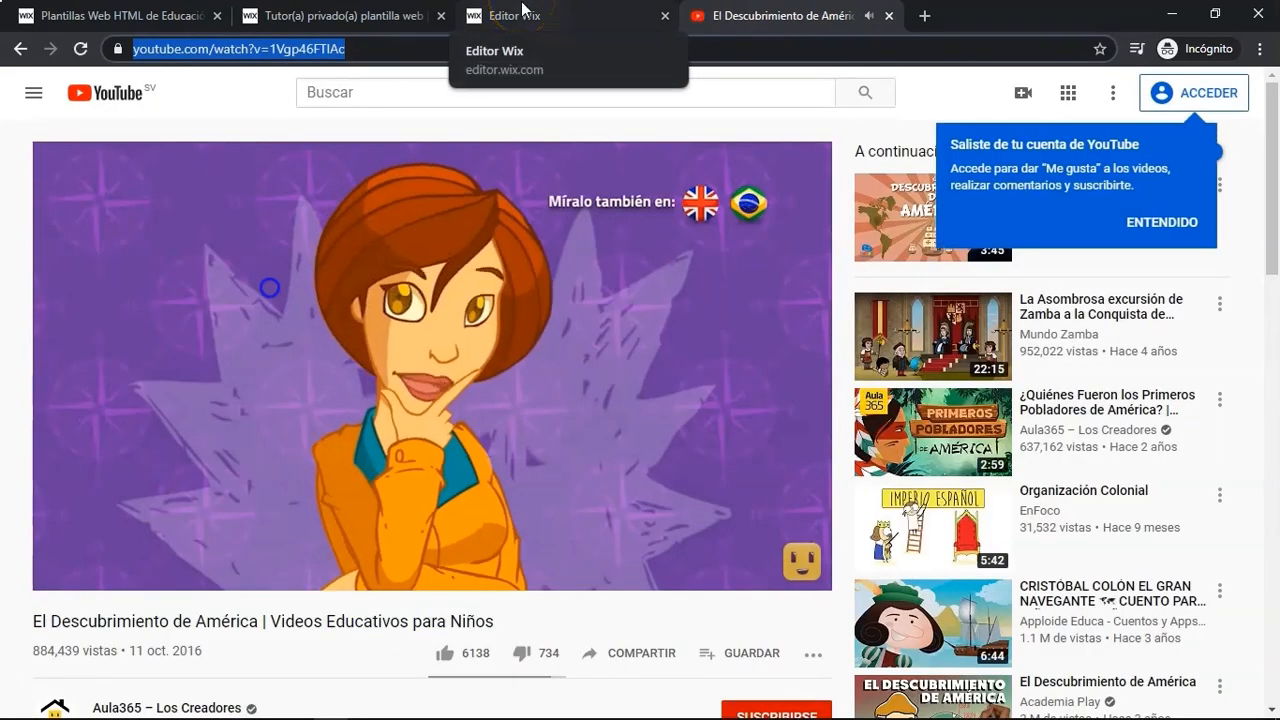
- Paste the copied YouTube link as the video player's web address, and close the YouTube tab and the video options
{"action": "left_click", "coordinate": [522, 12]}
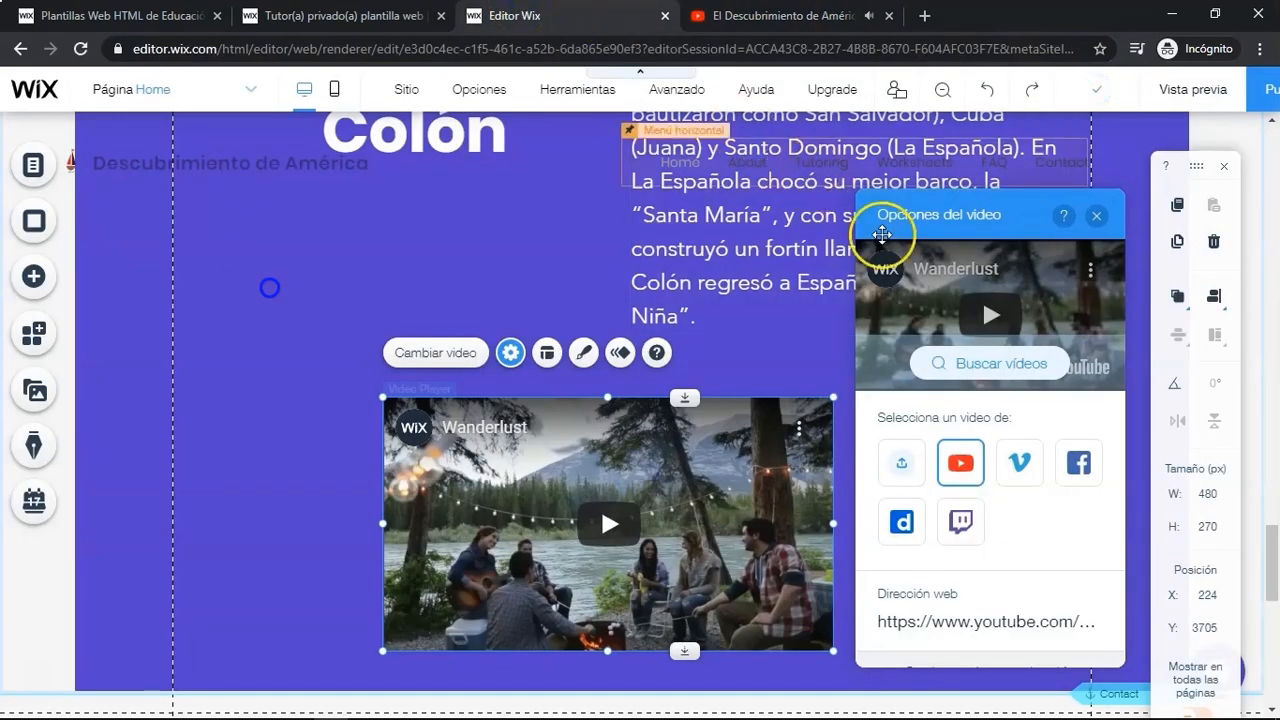
{"action": "left_click", "coordinate": [1033, 614]}
{"action": "key", "text": "ctrl+a"}
{"action": "type", "text": "https://www.youtube.com/watch?v=1Vgp46FTIAc"}
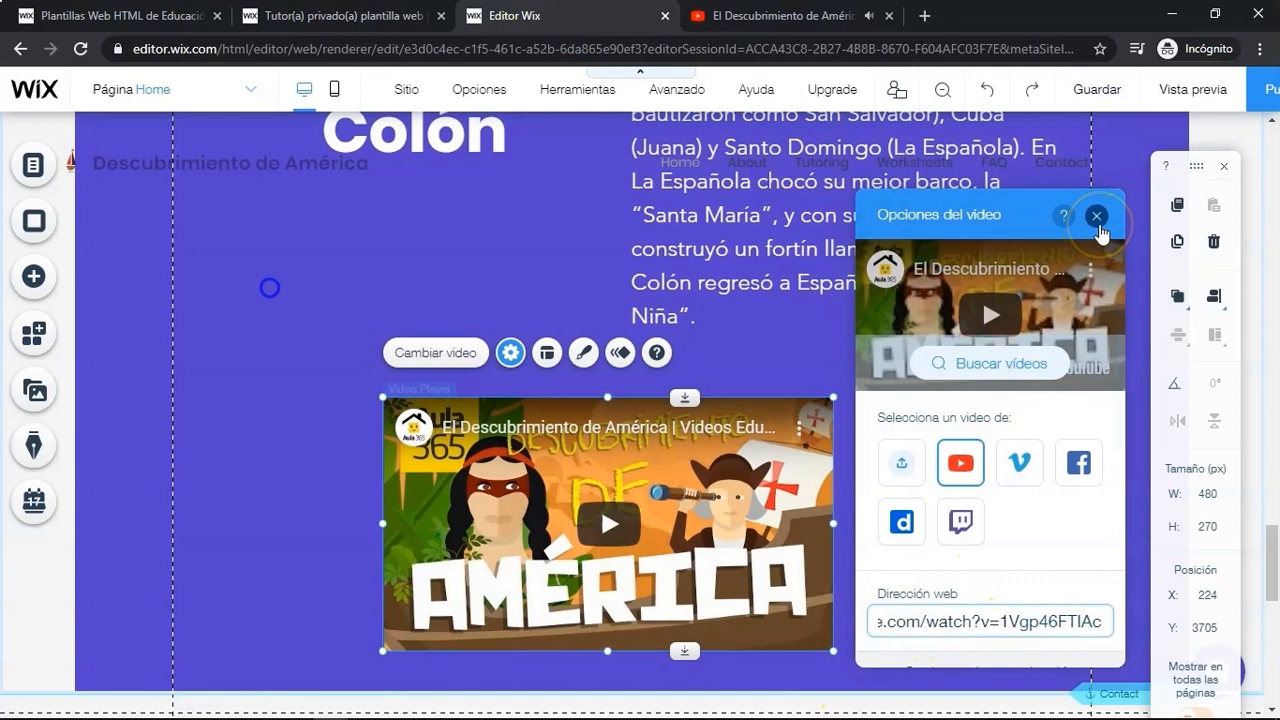
{"action": "left_click", "coordinate": [882, 16]}
{"action": "left_click", "coordinate": [1097, 215]}
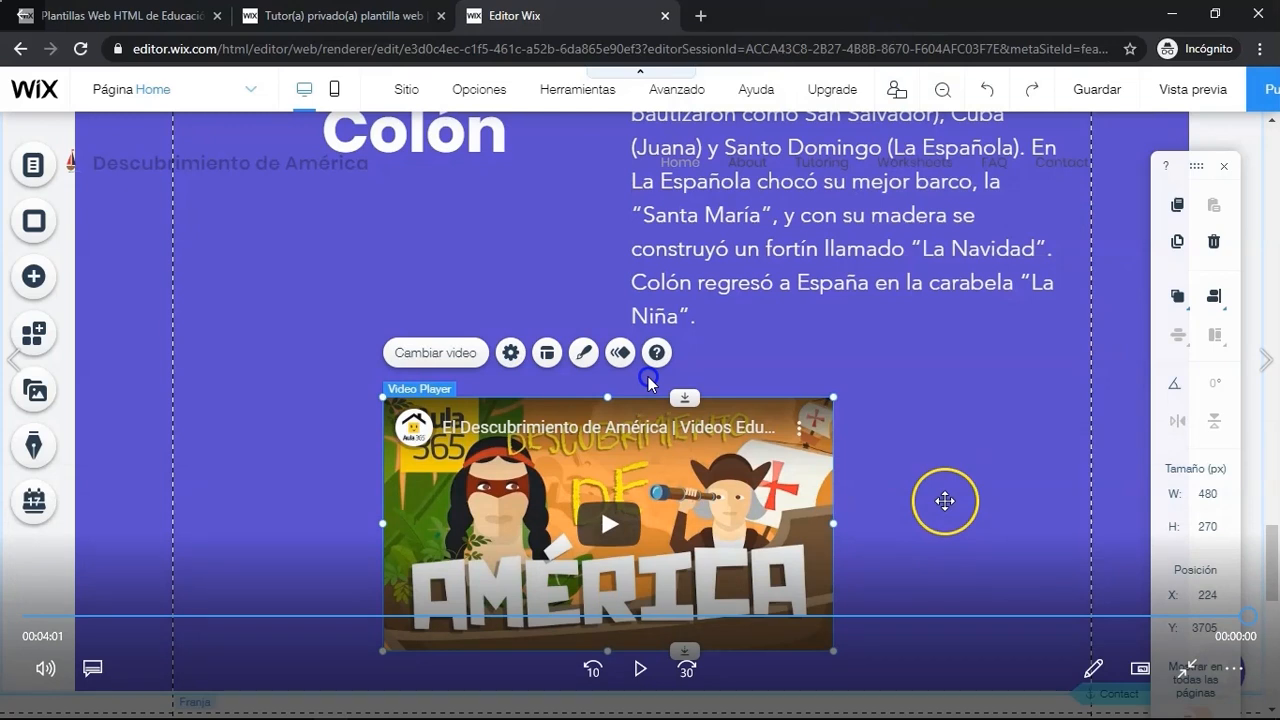
{"action": "key", "text": "alt+Tab"}
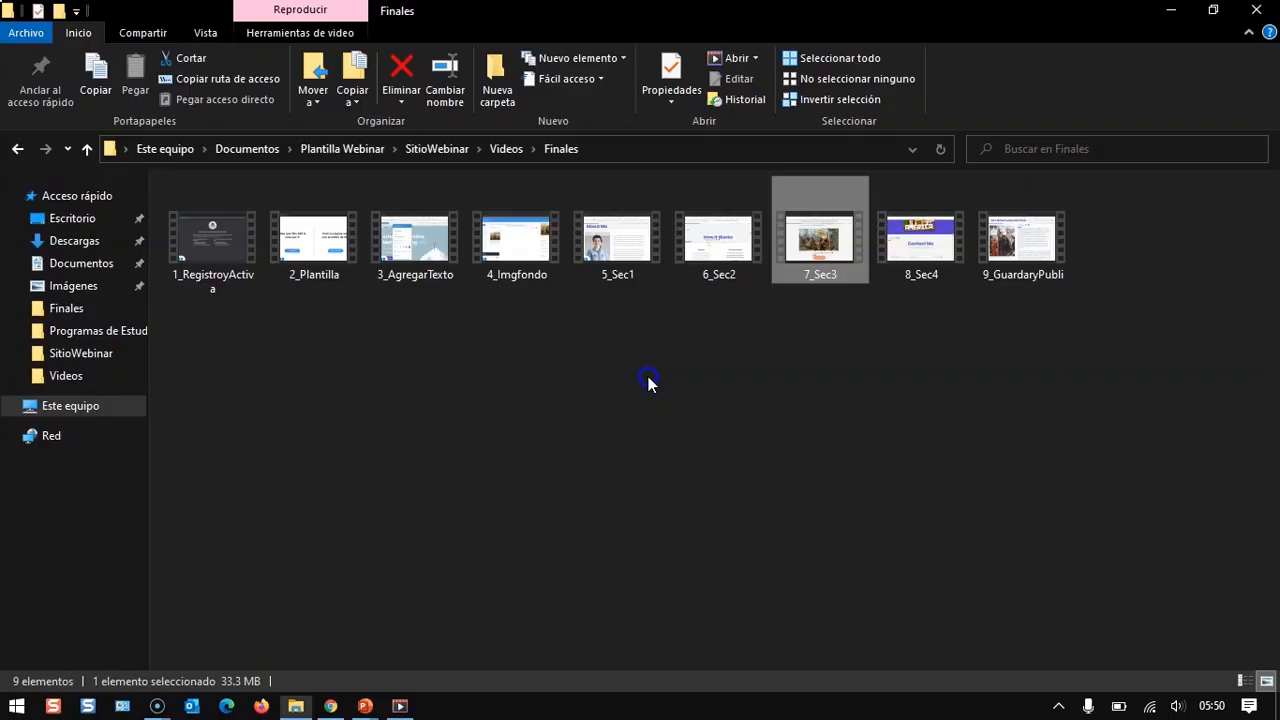
{"action": "left_click", "coordinate": [912, 243]}
{"action": "double_click", "coordinate": [912, 243]}
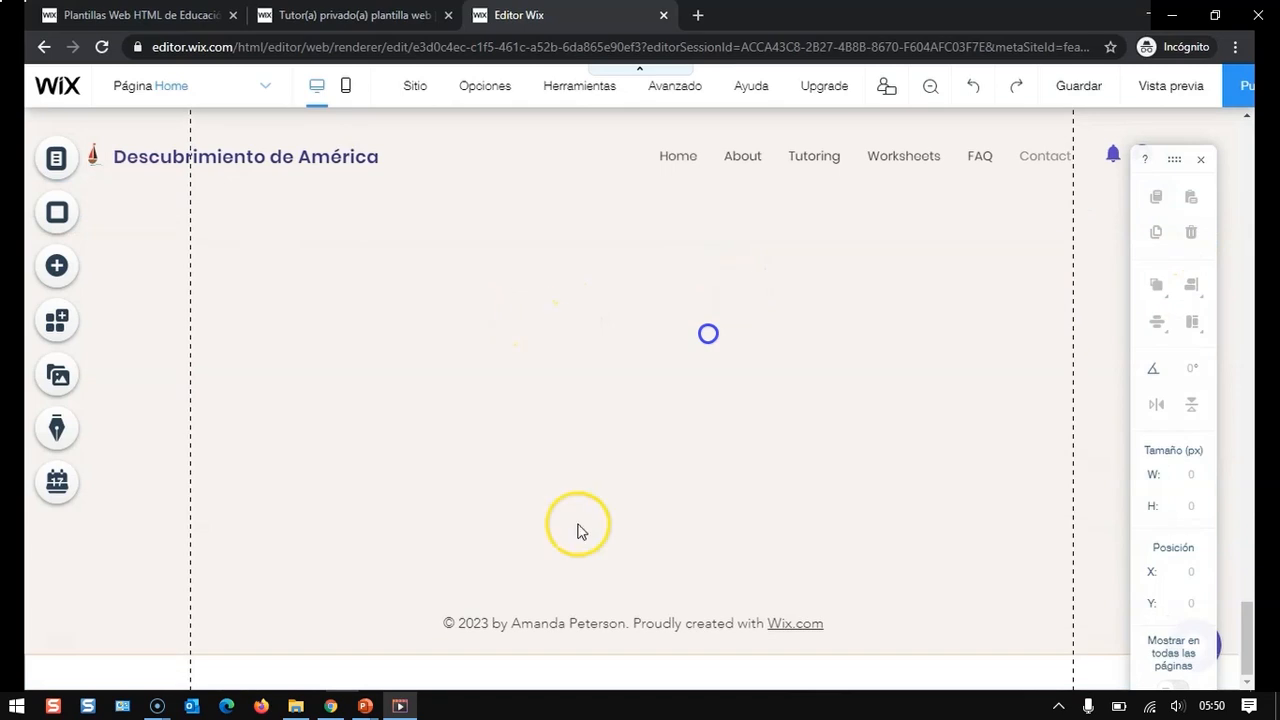
- Try to reposition the footer's copyright text and align it within the footer
{"action": "left_click_drag", "start_coordinate": [710, 654], "coordinate": [721, 448]}
{"action": "scroll", "coordinate": [686, 469], "scroll_direction": "up", "scroll_amount": 3}
{"action": "scroll", "coordinate": [680, 440], "scroll_direction": "up", "scroll_amount": 1}
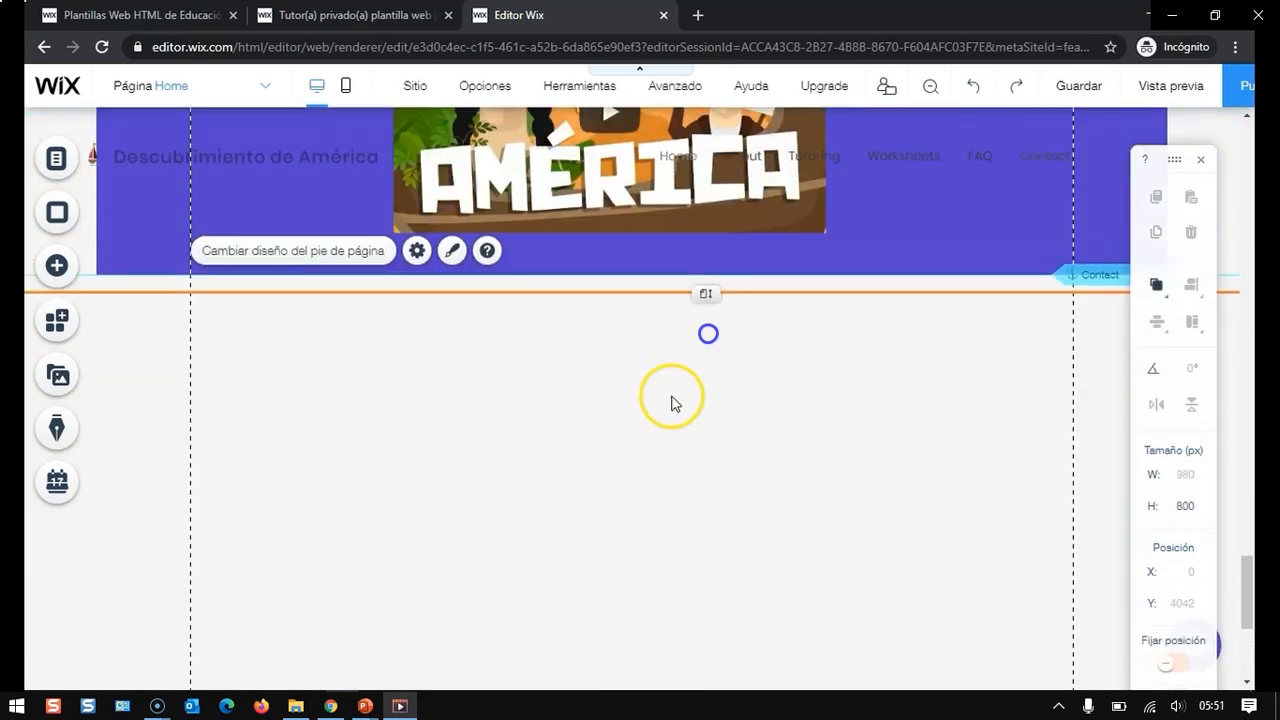
{"action": "mouse_move", "coordinate": [706, 293]}
{"action": "left_mouse_down"}
{"action": "mouse_move", "coordinate": [707, 347]}
{"action": "mouse_move", "coordinate": [708, 303]}
{"action": "left_mouse_up"}
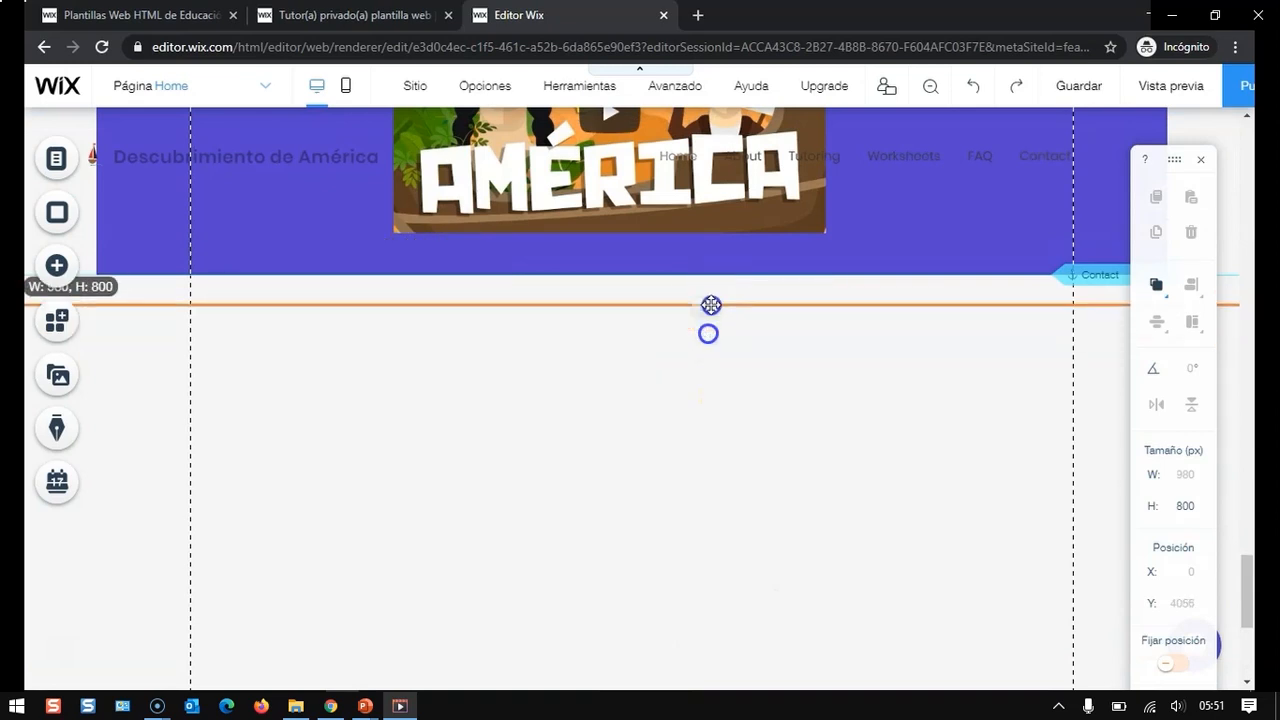
{"action": "left_click", "coordinate": [706, 254]}
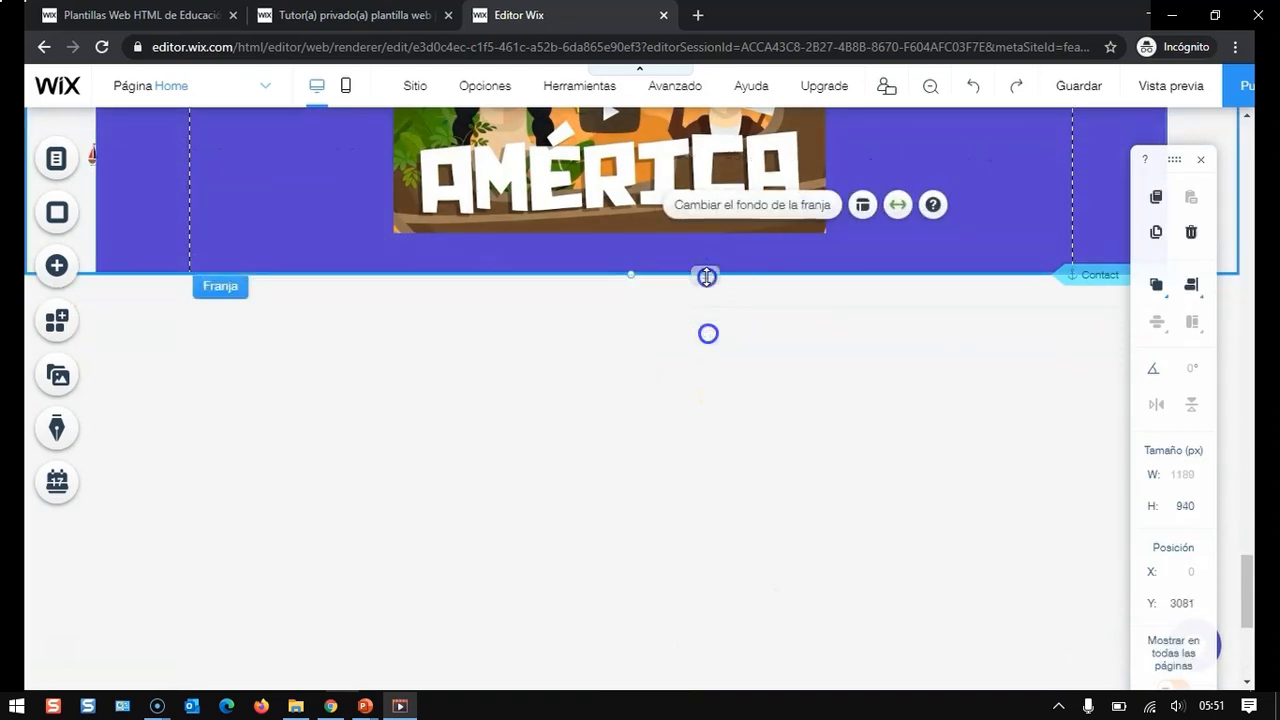
{"action": "scroll", "coordinate": [651, 614], "scroll_direction": "down", "scroll_amount": 2}
{"action": "left_click_drag", "start_coordinate": [651, 645], "coordinate": [640, 247]}
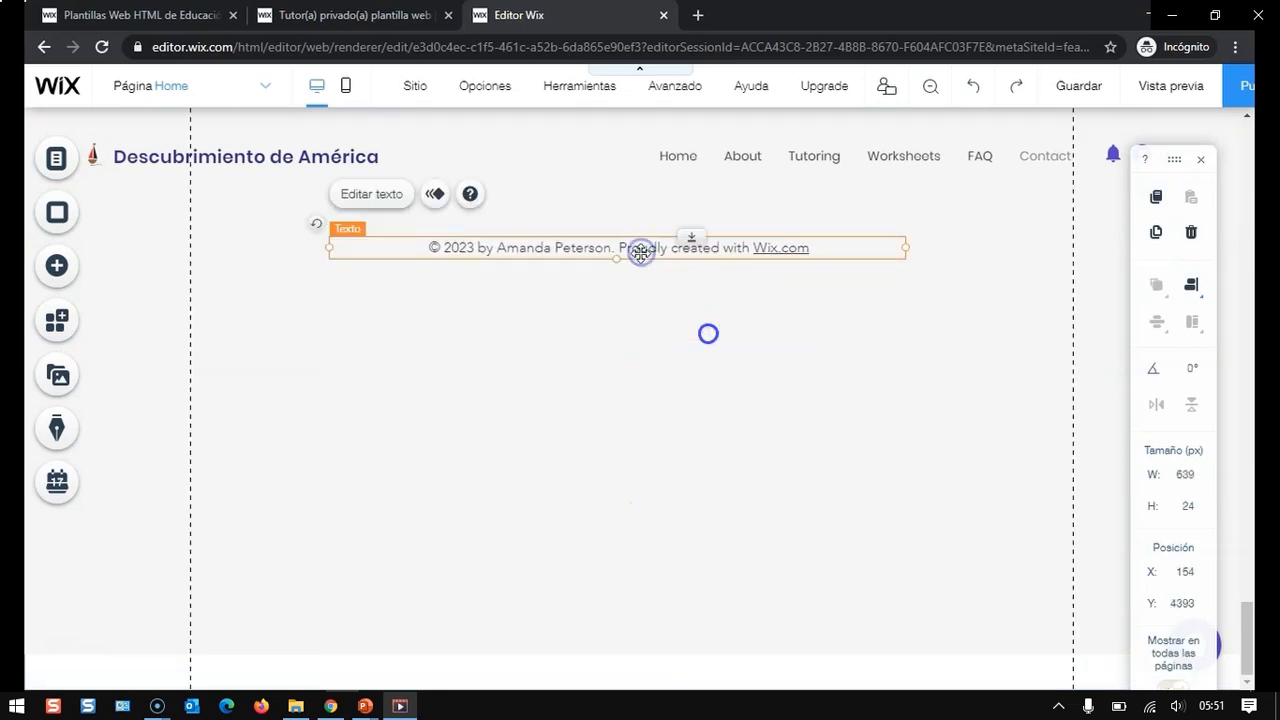
{"action": "scroll", "coordinate": [649, 323], "scroll_direction": "up", "scroll_amount": 3}
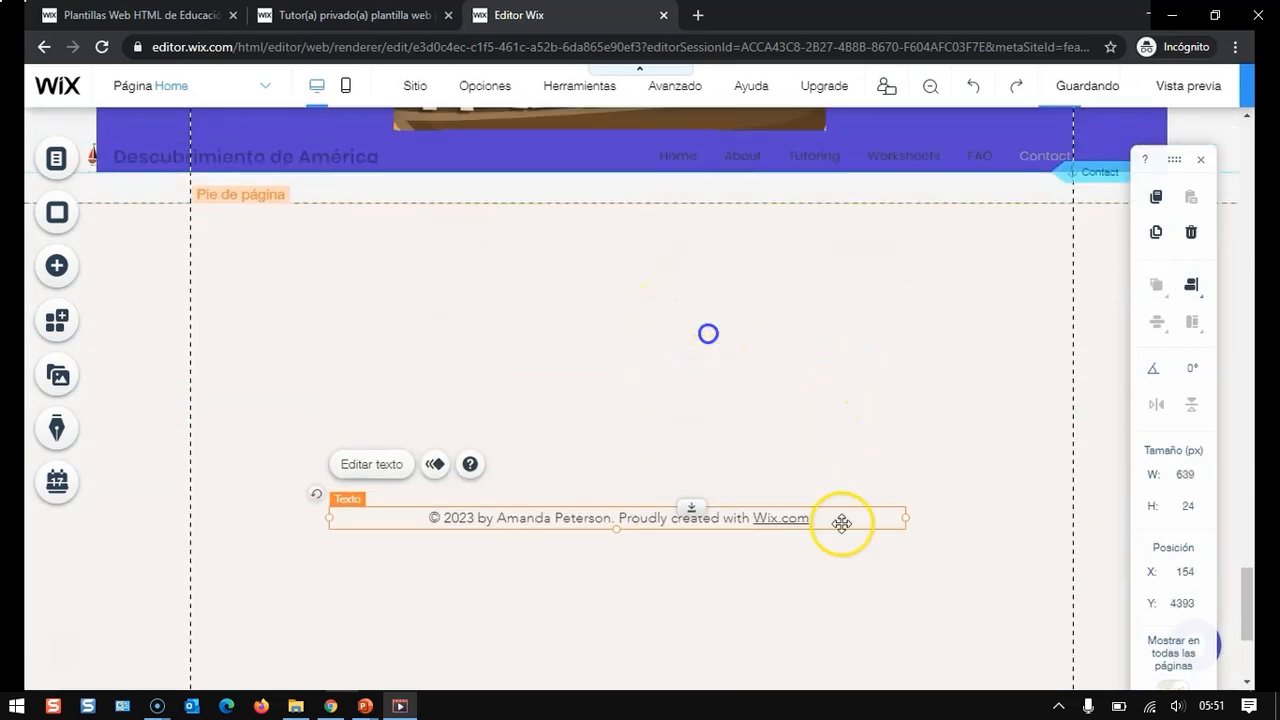
{"action": "scroll", "coordinate": [815, 552], "scroll_direction": "down", "scroll_amount": 2}
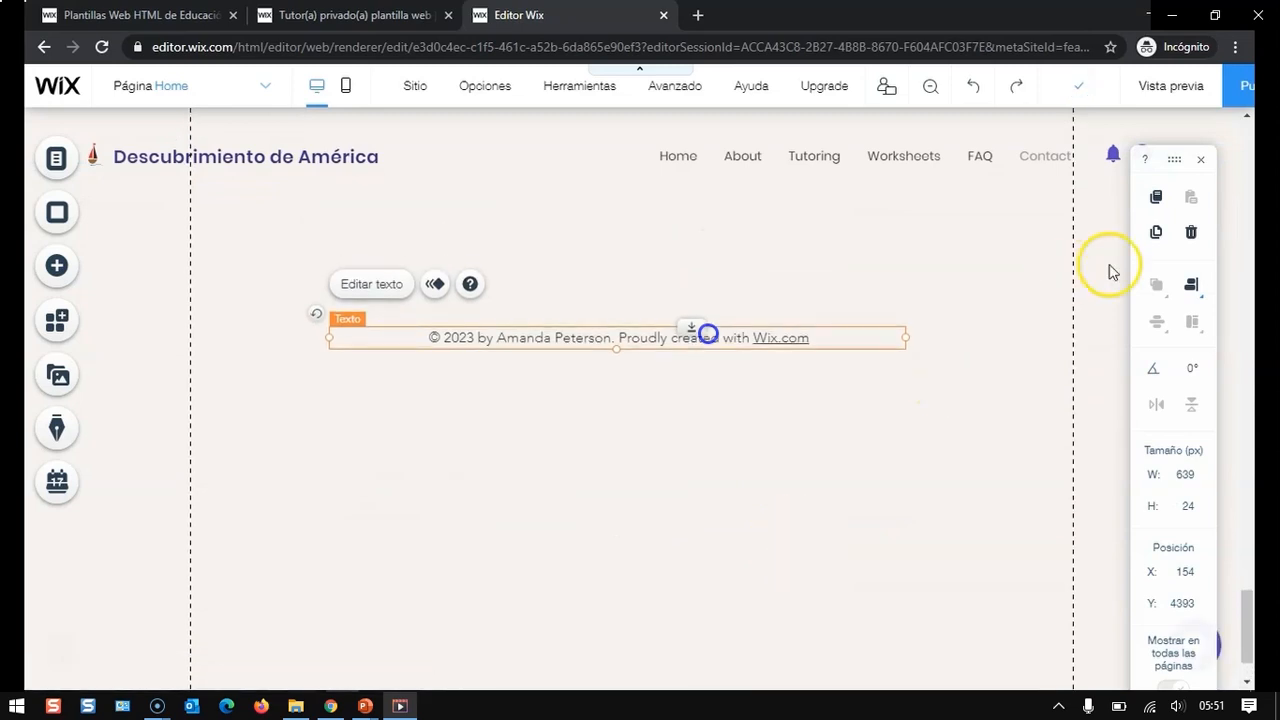
{"action": "left_click", "coordinate": [1187, 286]}
{"action": "left_click", "coordinate": [1152, 320]}
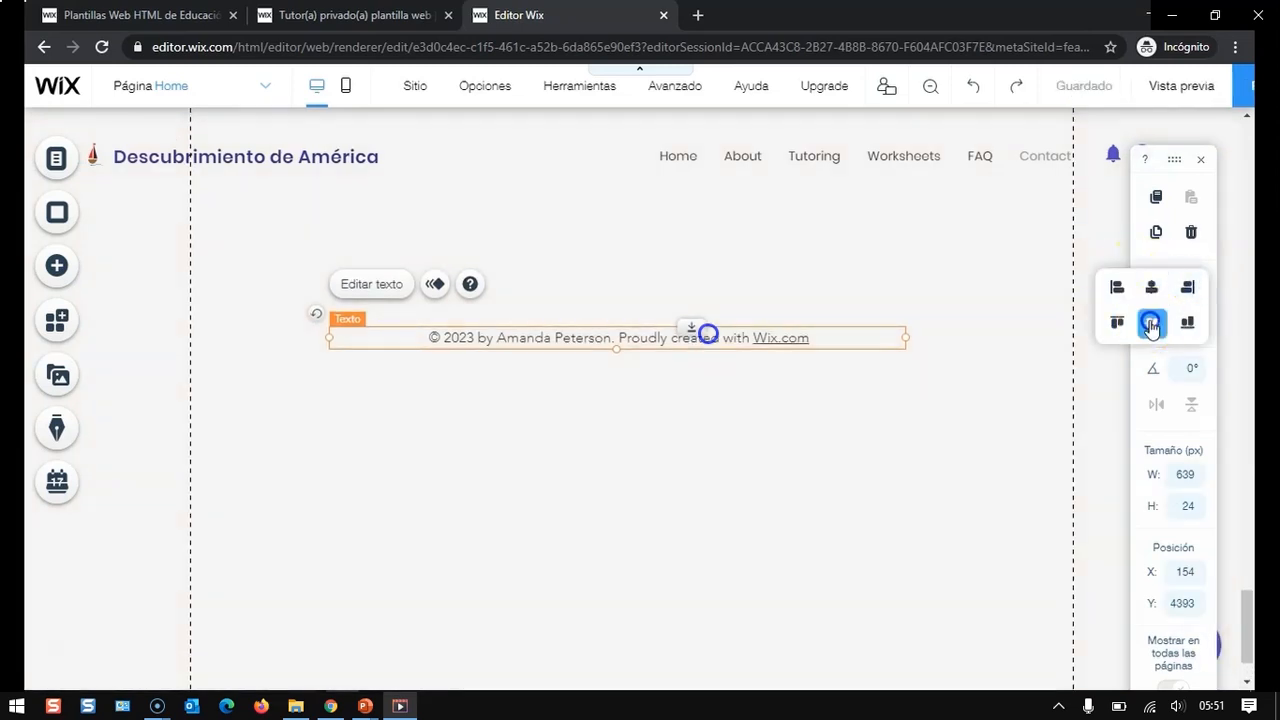
- Move the footer's copyright text up near the top of the footer
{"action": "scroll", "coordinate": [623, 525], "scroll_direction": "down", "scroll_amount": 1}
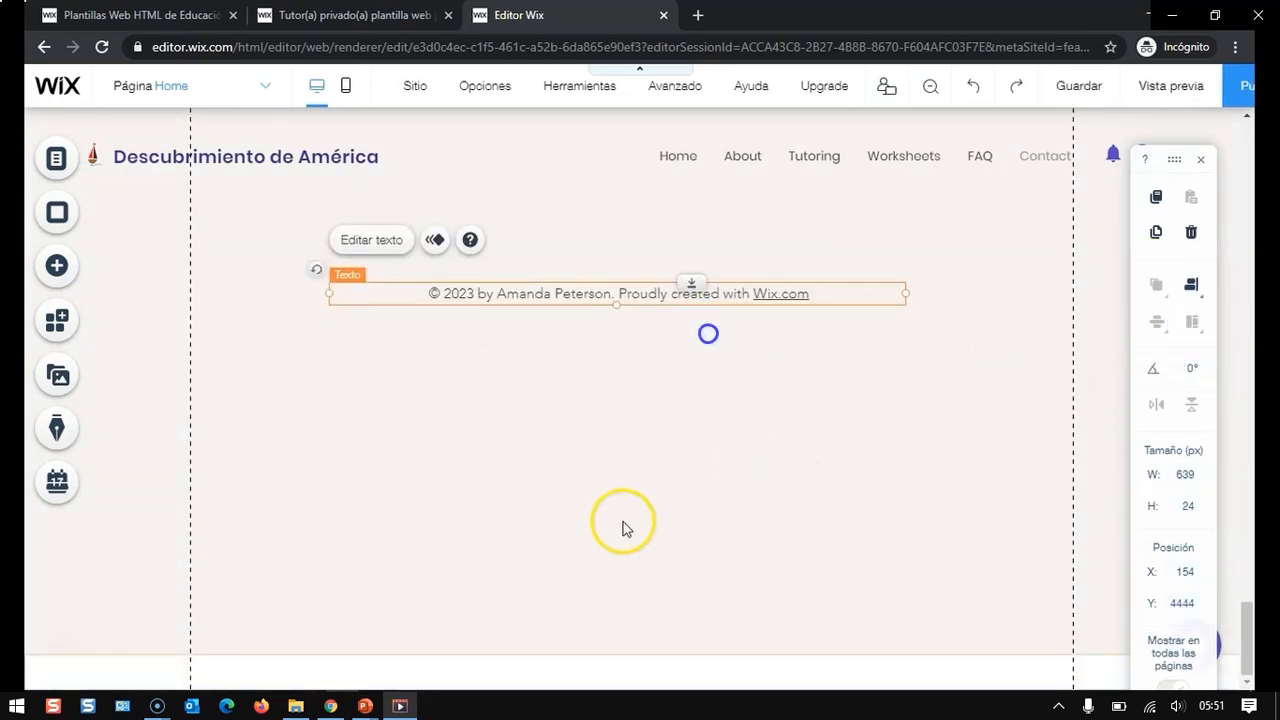
{"action": "left_click", "coordinate": [654, 654]}
{"action": "scroll", "coordinate": [684, 463], "scroll_direction": "up", "scroll_amount": 3}
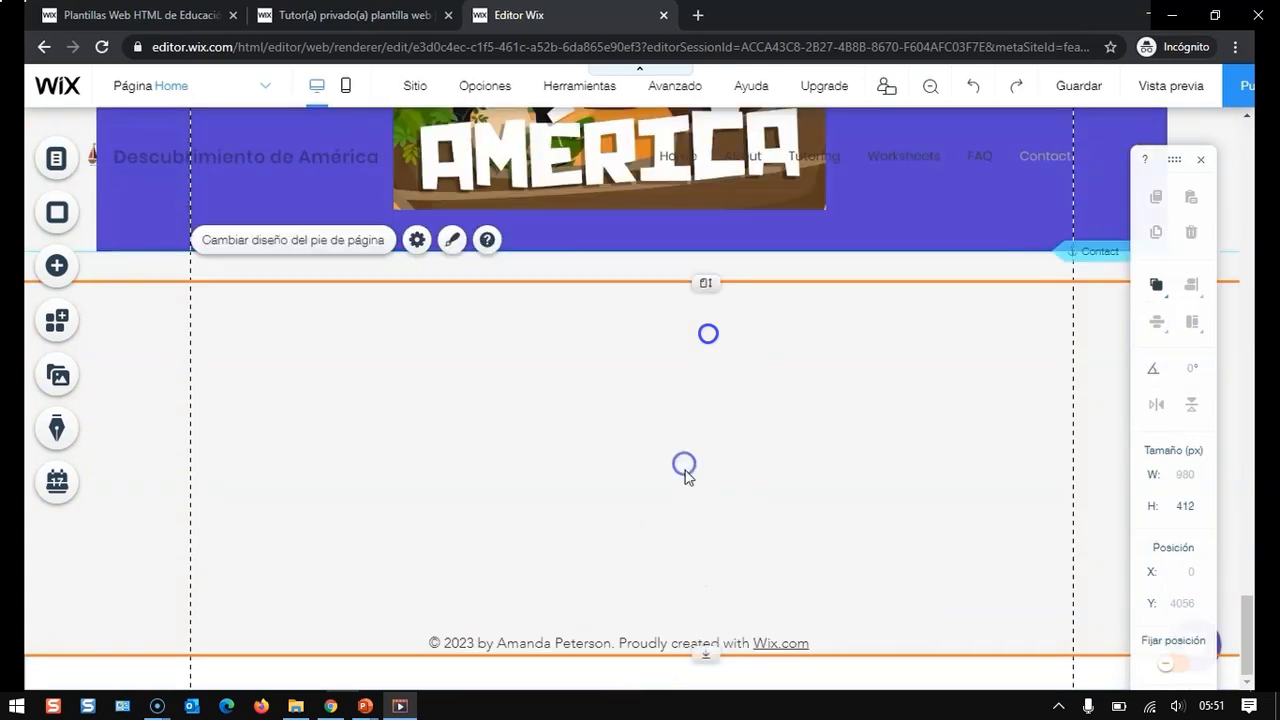
{"action": "left_click", "coordinate": [758, 641]}
{"action": "left_click_drag", "start_coordinate": [758, 641], "coordinate": [746, 357]}
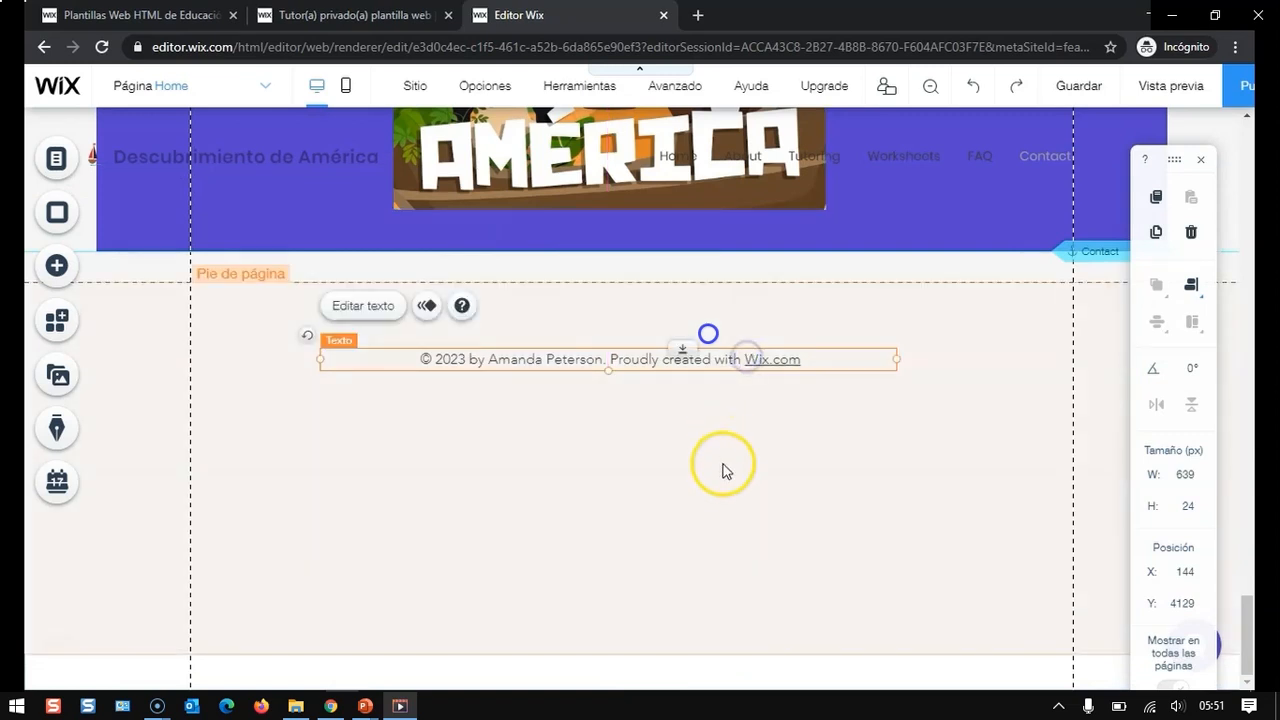
- Reduce the footer's height so it ends just below the copyright text
{"action": "left_click", "coordinate": [715, 656]}
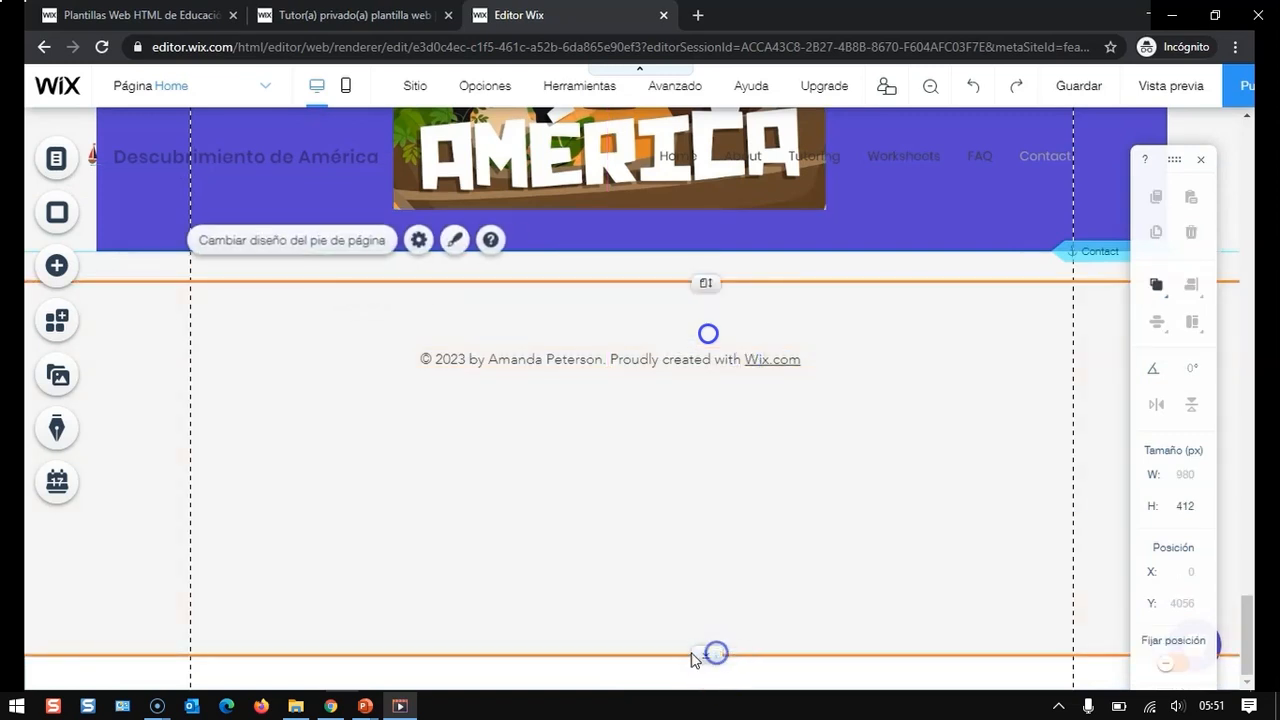
{"action": "left_click_drag", "start_coordinate": [703, 654], "coordinate": [699, 491]}
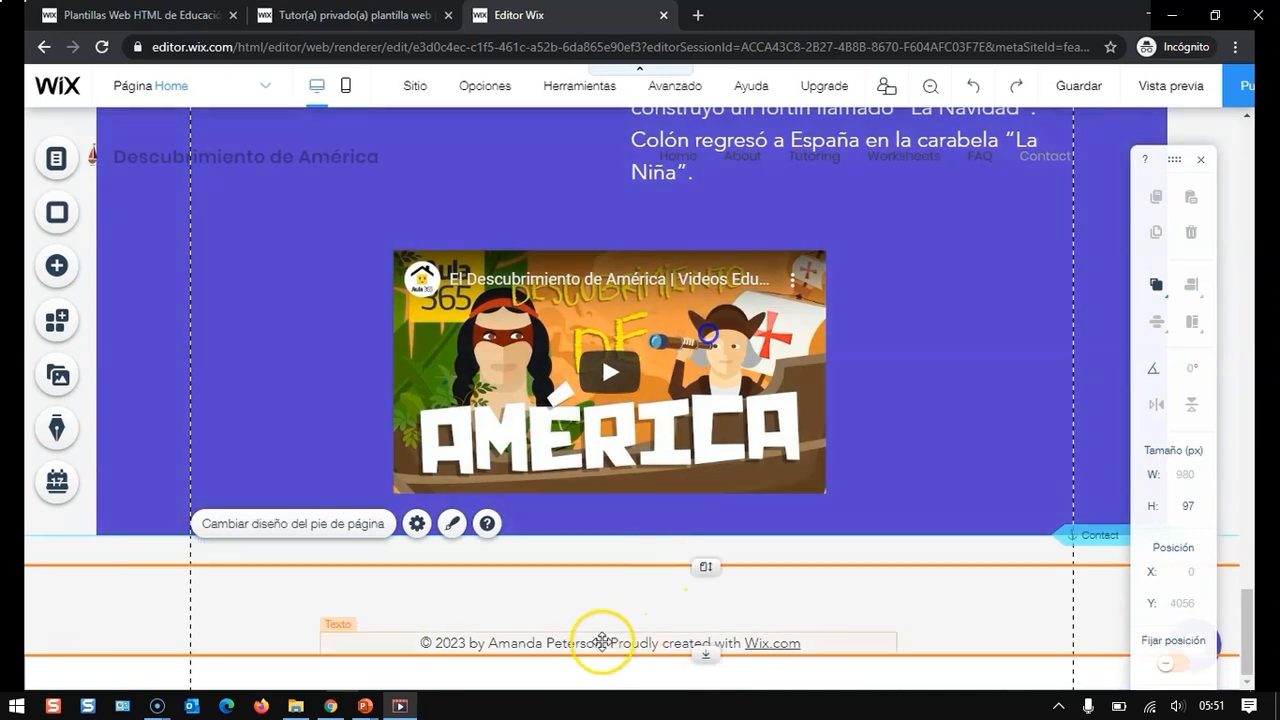
- Edit the footer copyright to read 2020 and replace the template author's name with the site owner's name
{"action": "left_click", "coordinate": [600, 642]}
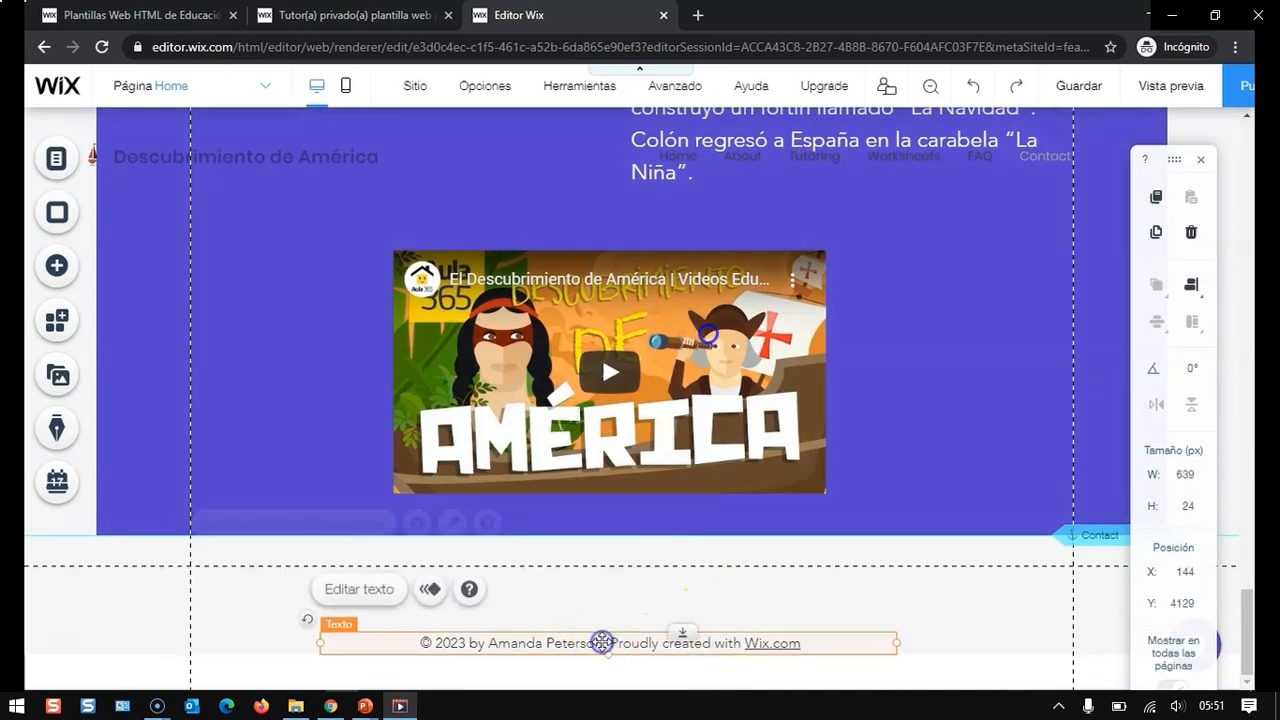
{"action": "left_click", "coordinate": [365, 588]}
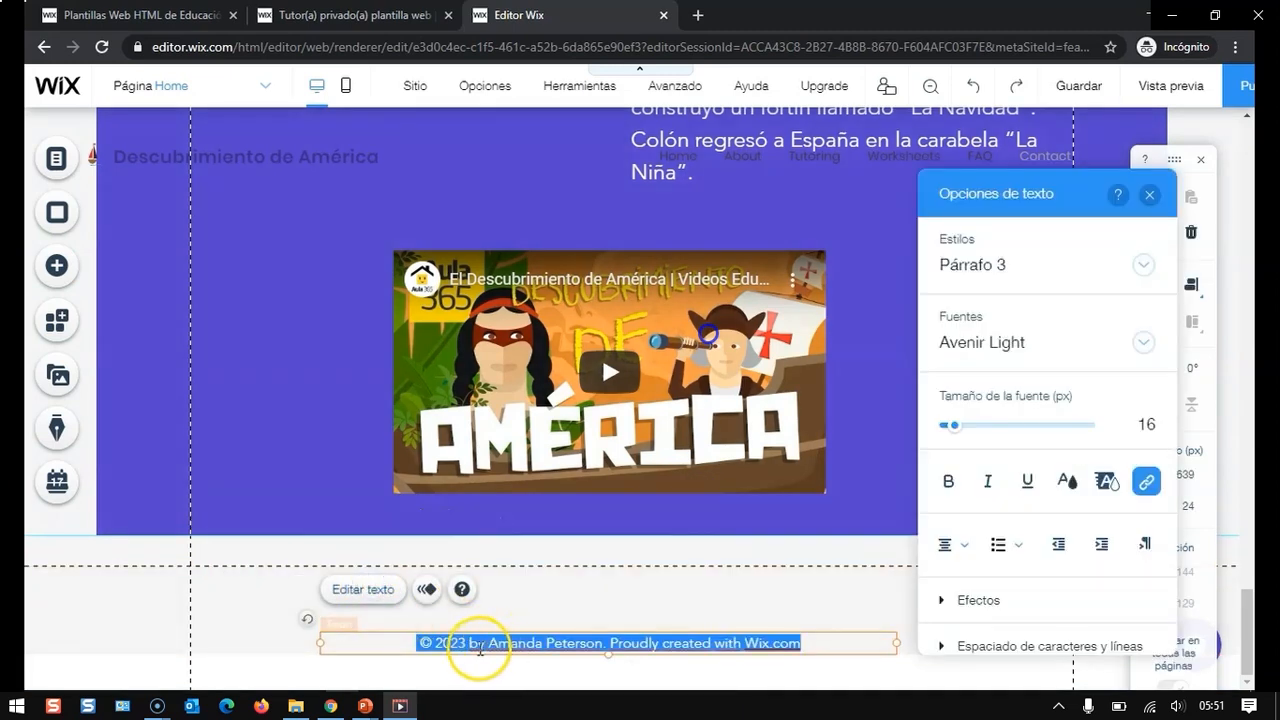
{"action": "left_click", "coordinate": [452, 643]}
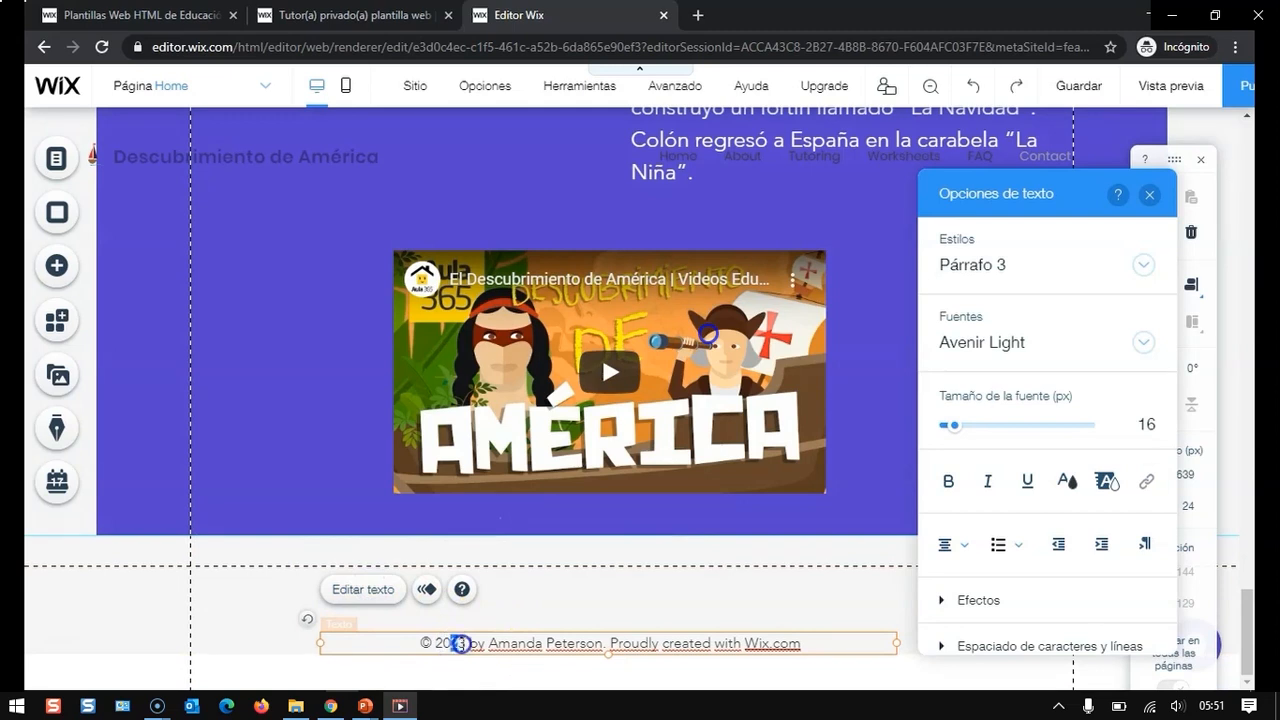
{"action": "type", "text": "20"}
{"action": "left_click", "coordinate": [489, 643]}
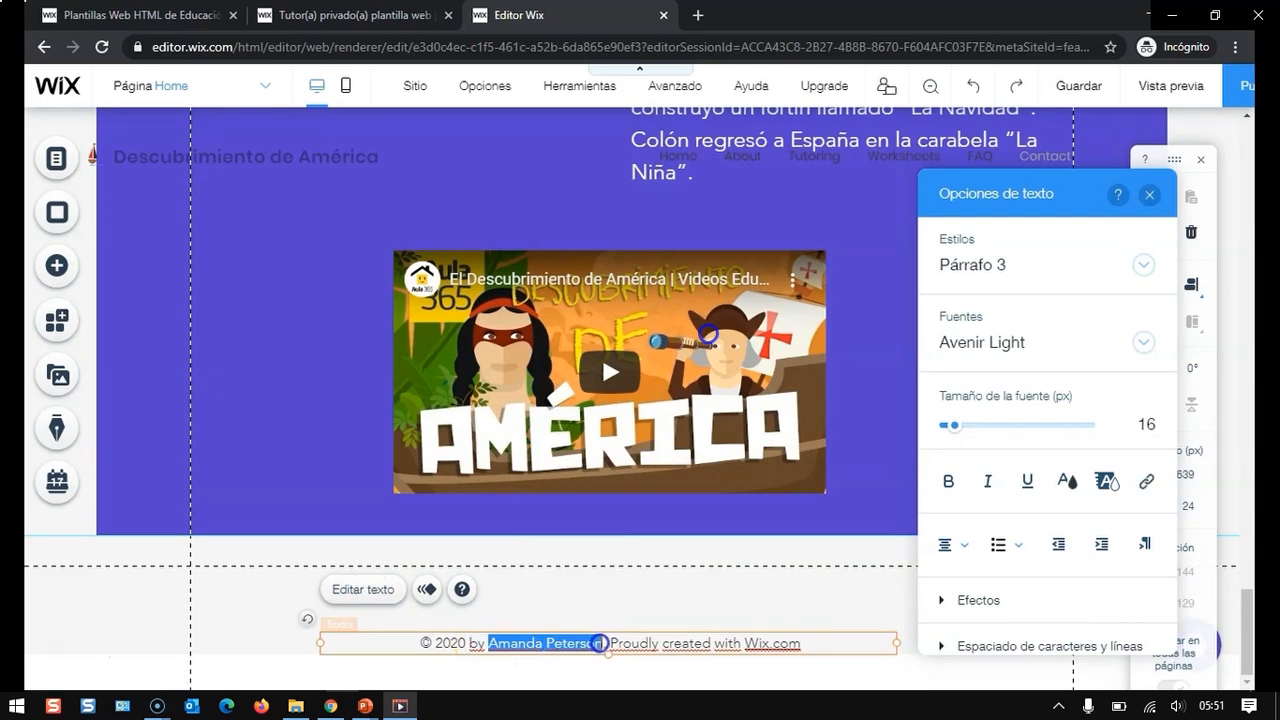
{"action": "type", "text": "Chi"}
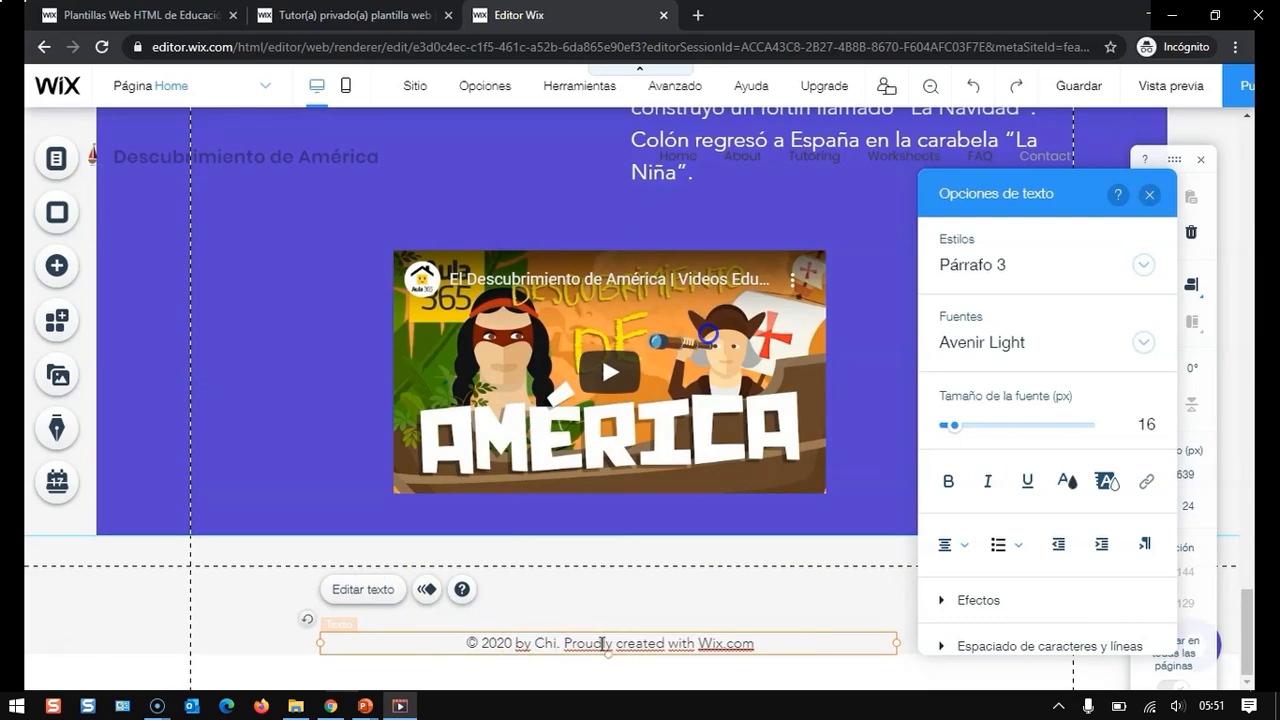
{"action": "type", "text": "pp"}
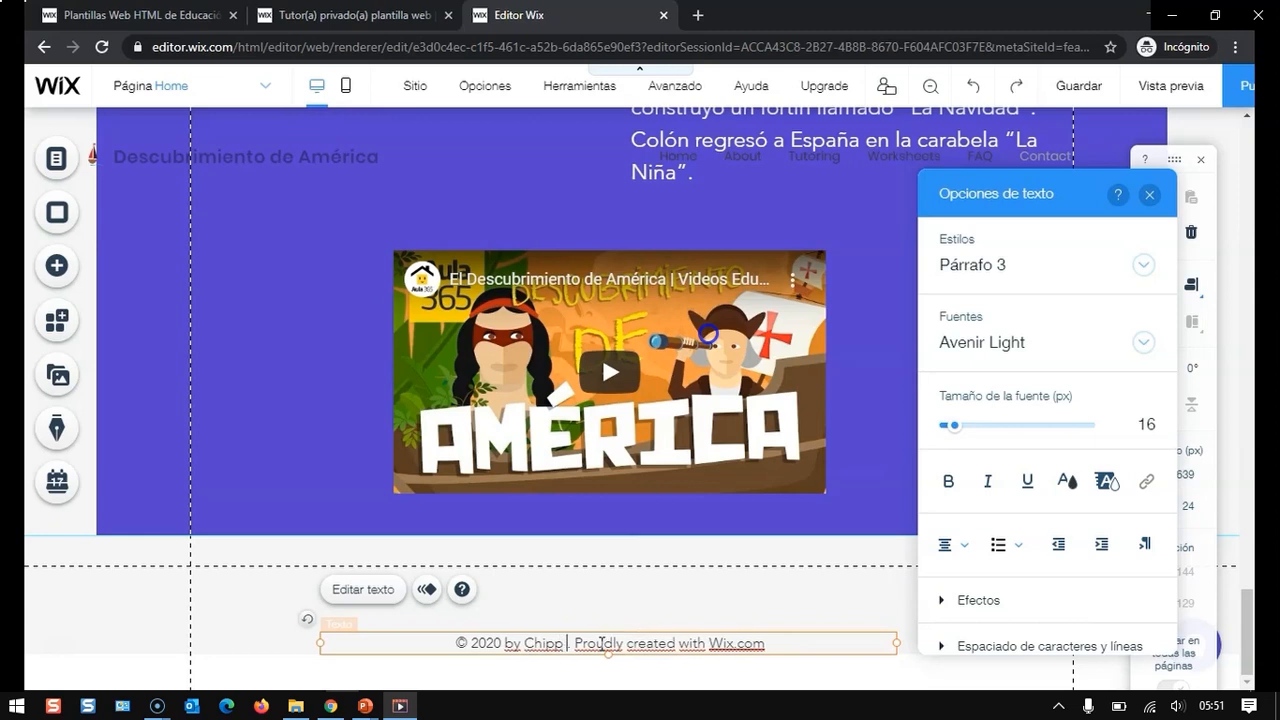
{"action": "type", "text": " TBo"}
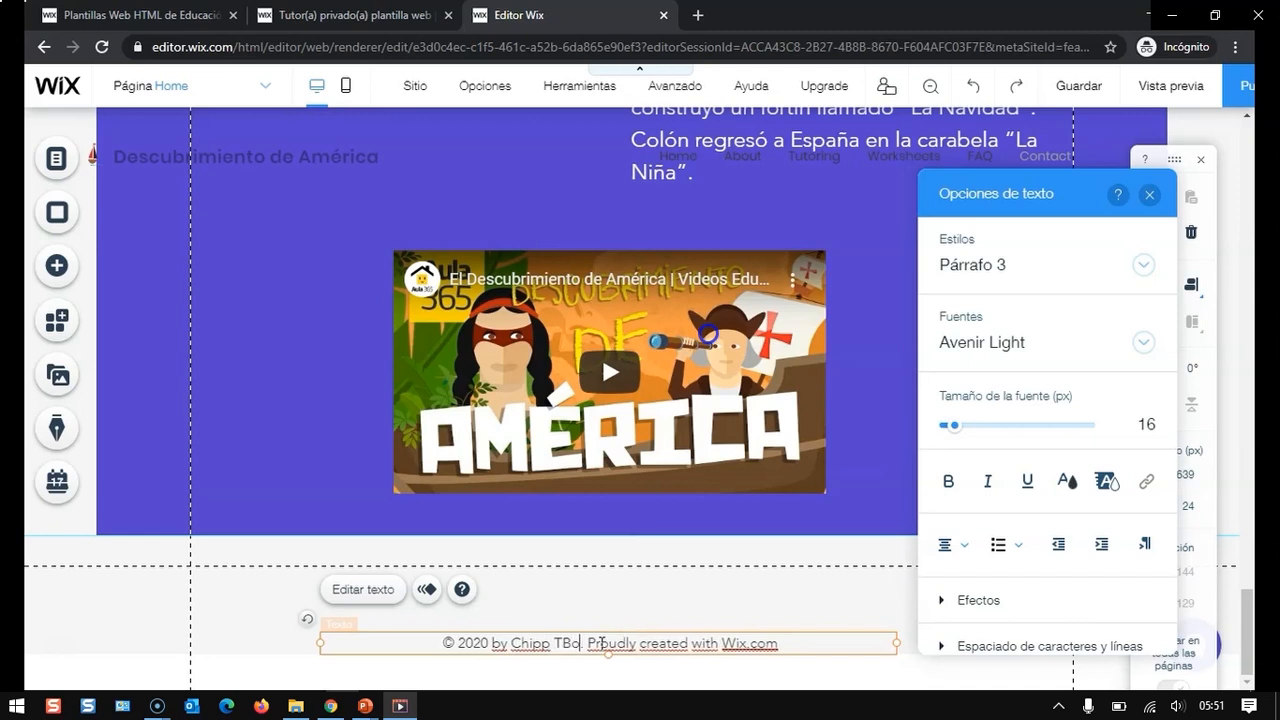
{"action": "type", "text": "x"}
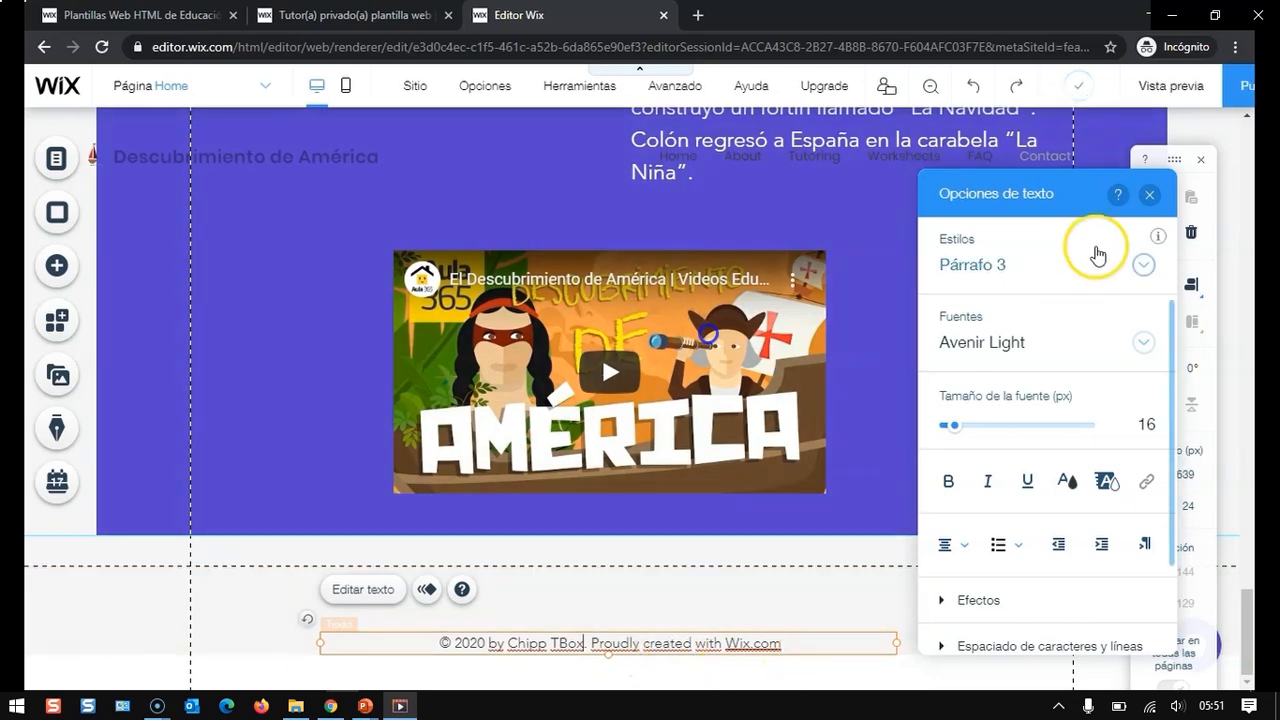
{"action": "left_click", "coordinate": [1150, 194]}
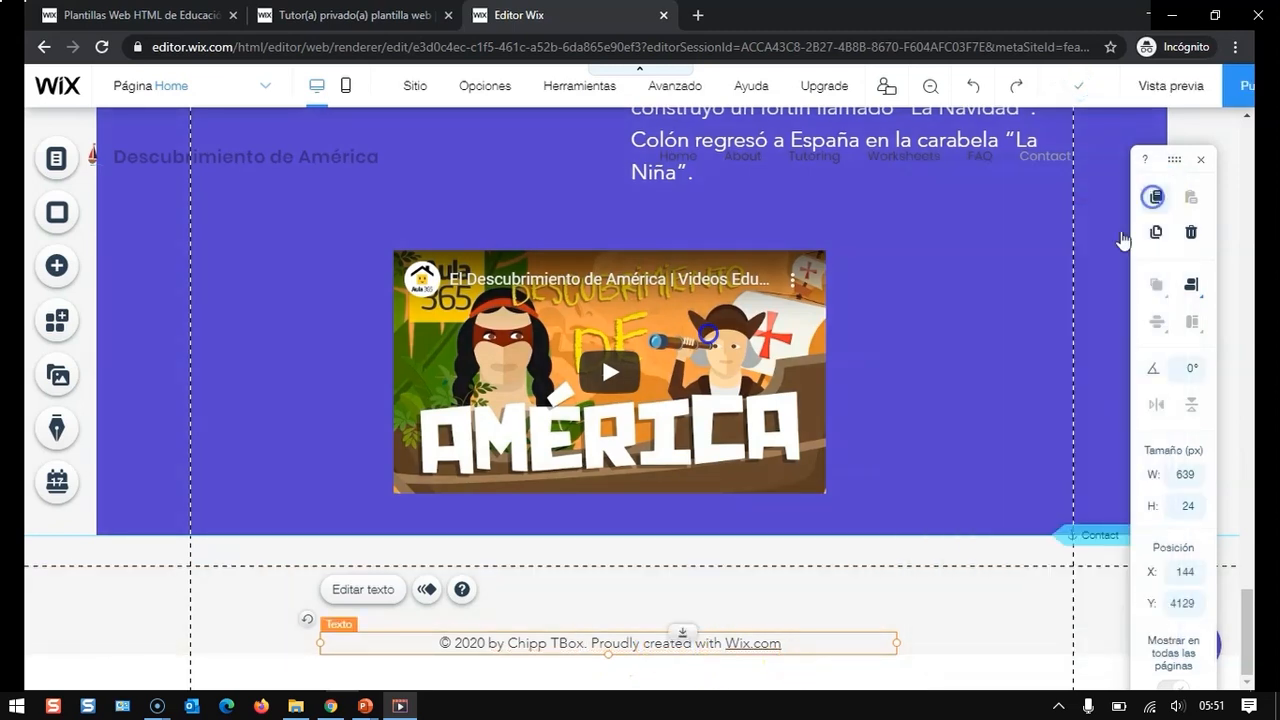
- Rename the Home page in the site menu to Inicio
{"action": "scroll", "coordinate": [752, 431], "scroll_direction": "up", "scroll_amount": 10}
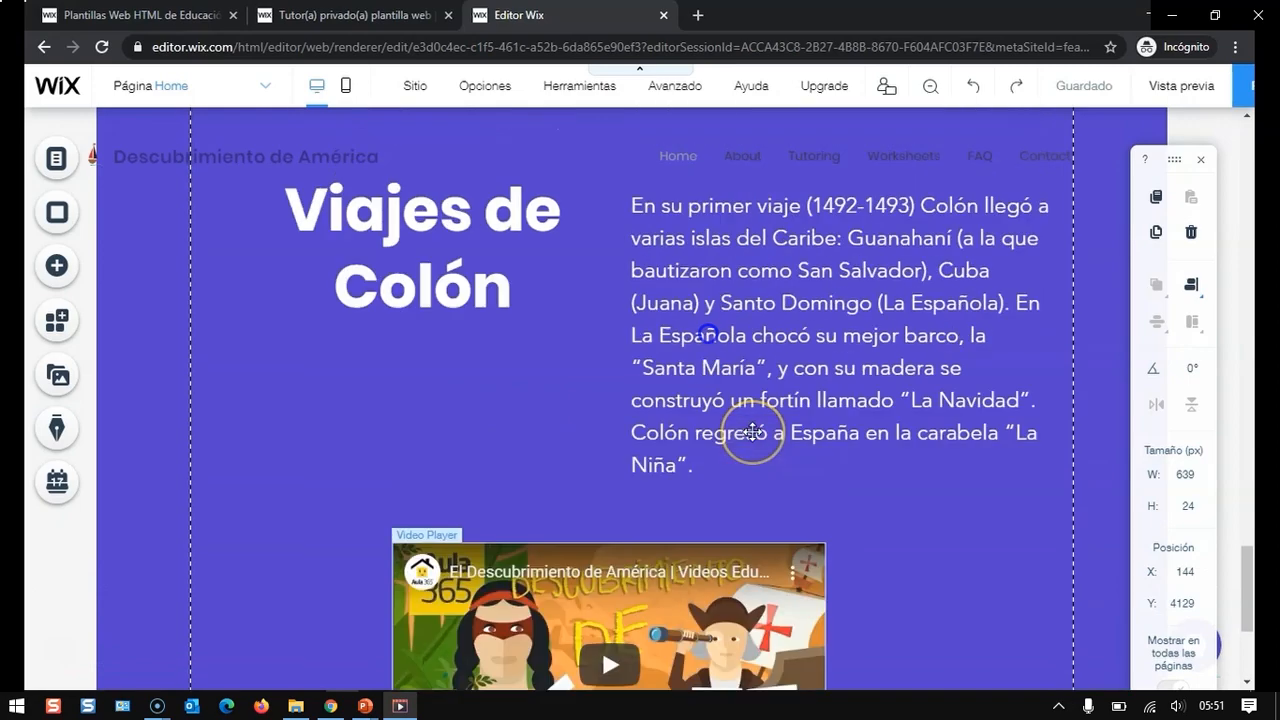
{"action": "scroll", "coordinate": [752, 431], "scroll_direction": "up", "scroll_amount": 15}
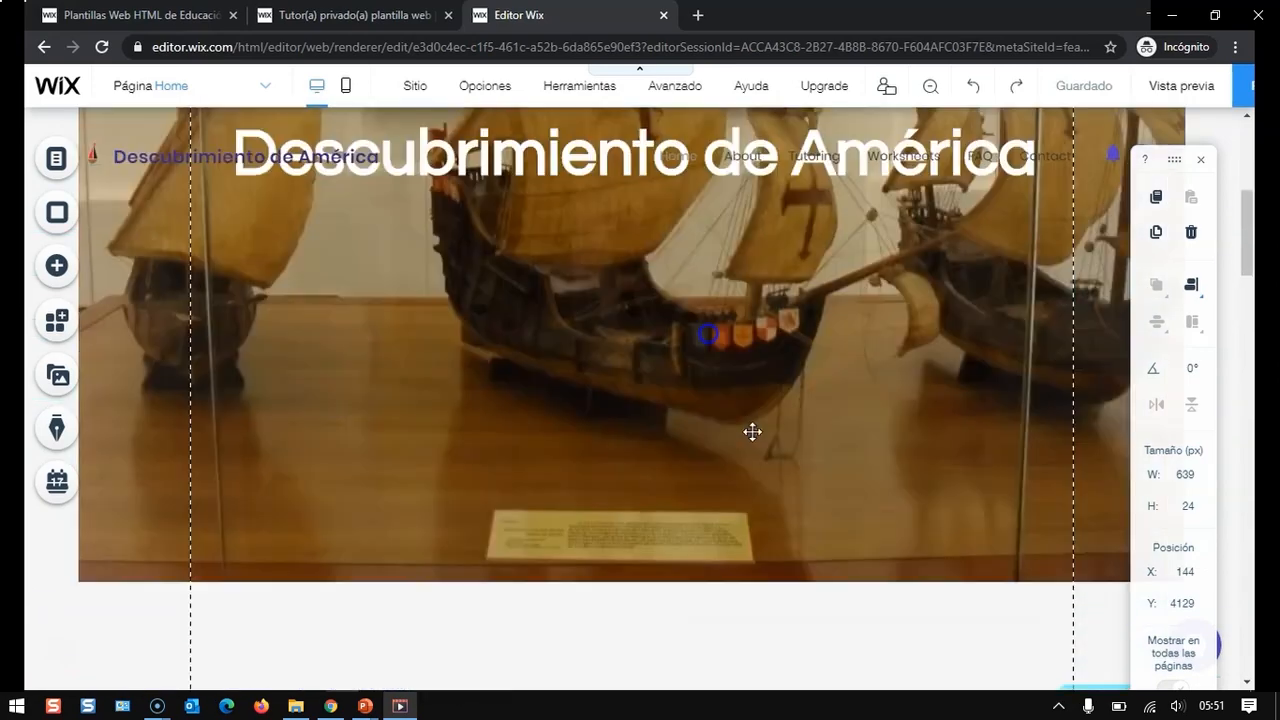
{"action": "left_click", "coordinate": [689, 160]}
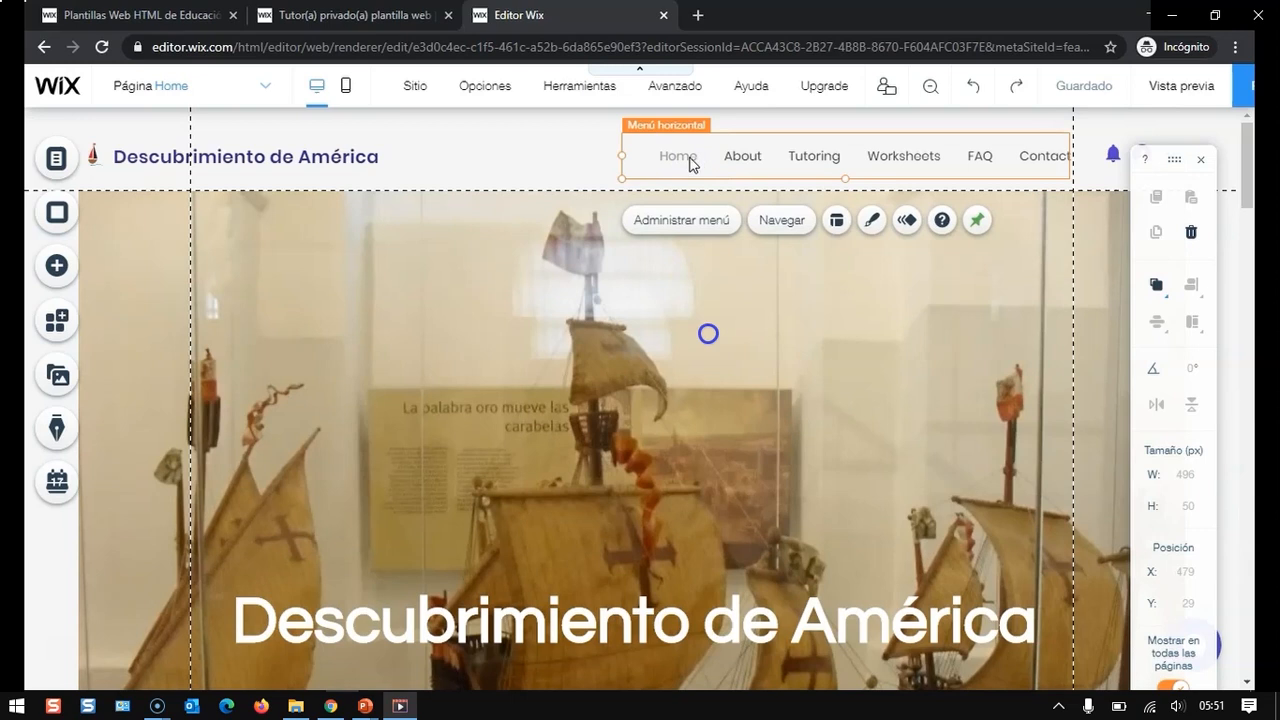
{"action": "left_click", "coordinate": [684, 222]}
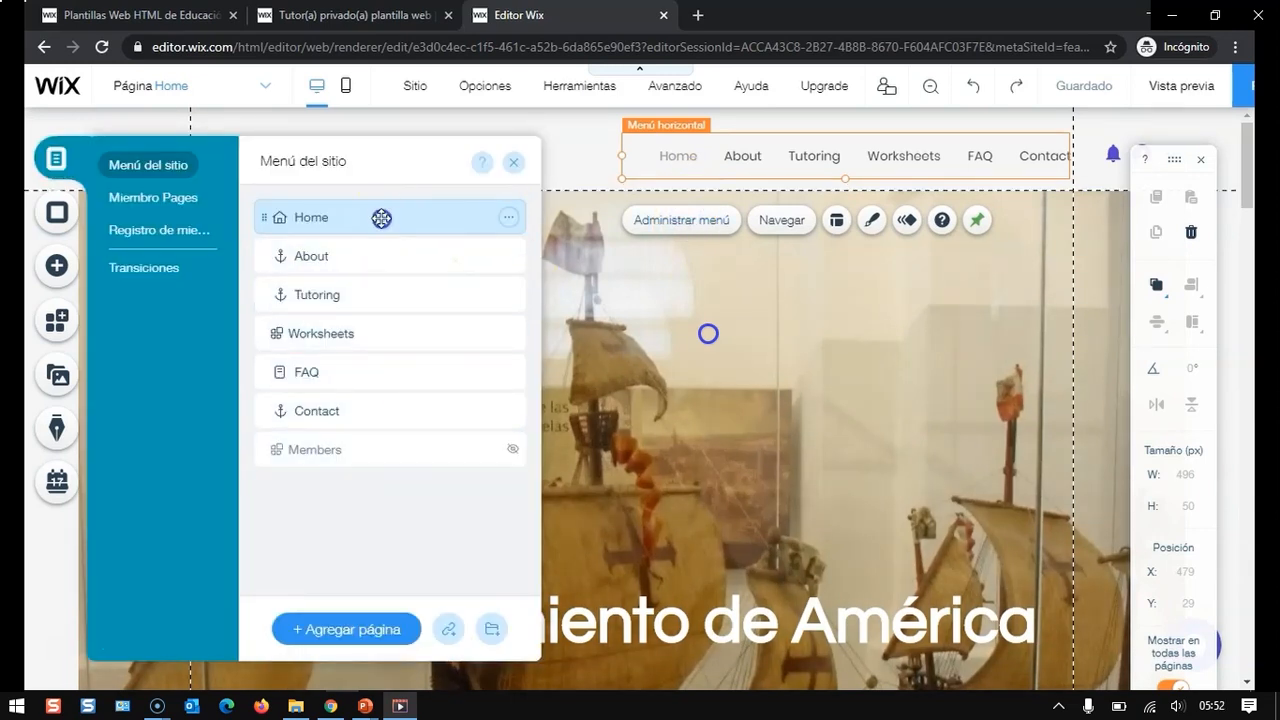
{"action": "left_click", "coordinate": [508, 220]}
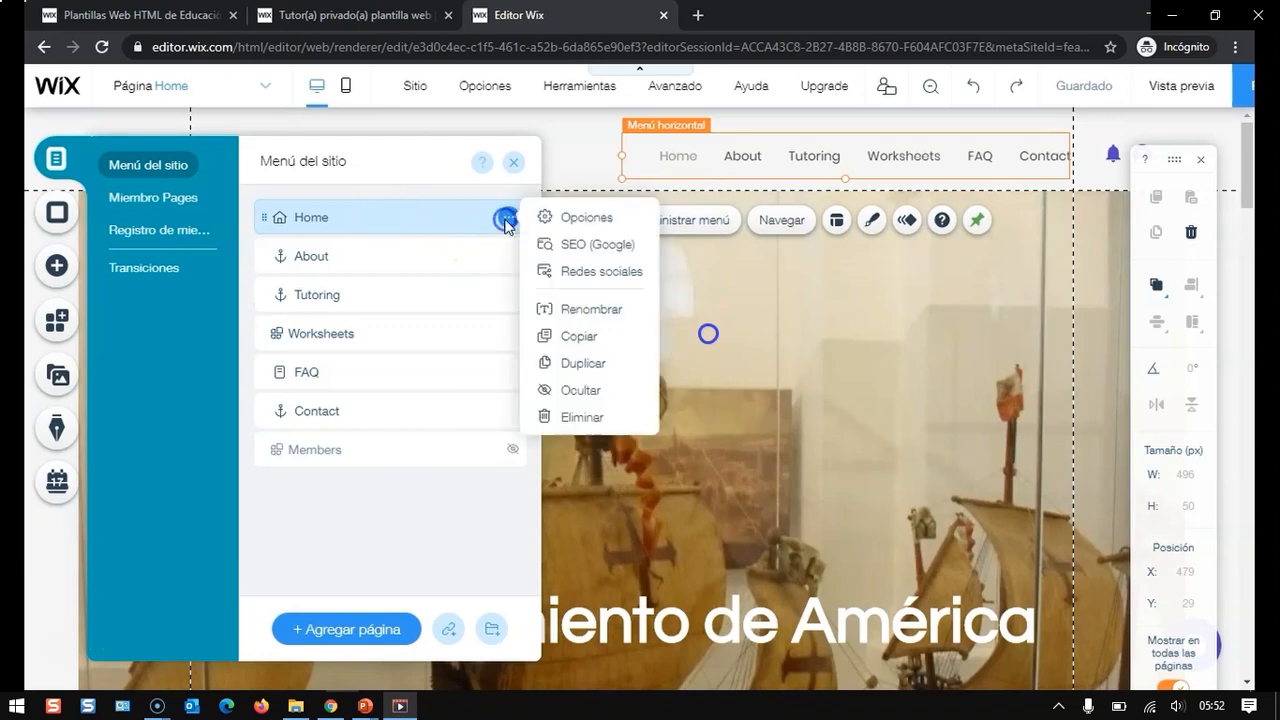
{"action": "left_click", "coordinate": [592, 308]}
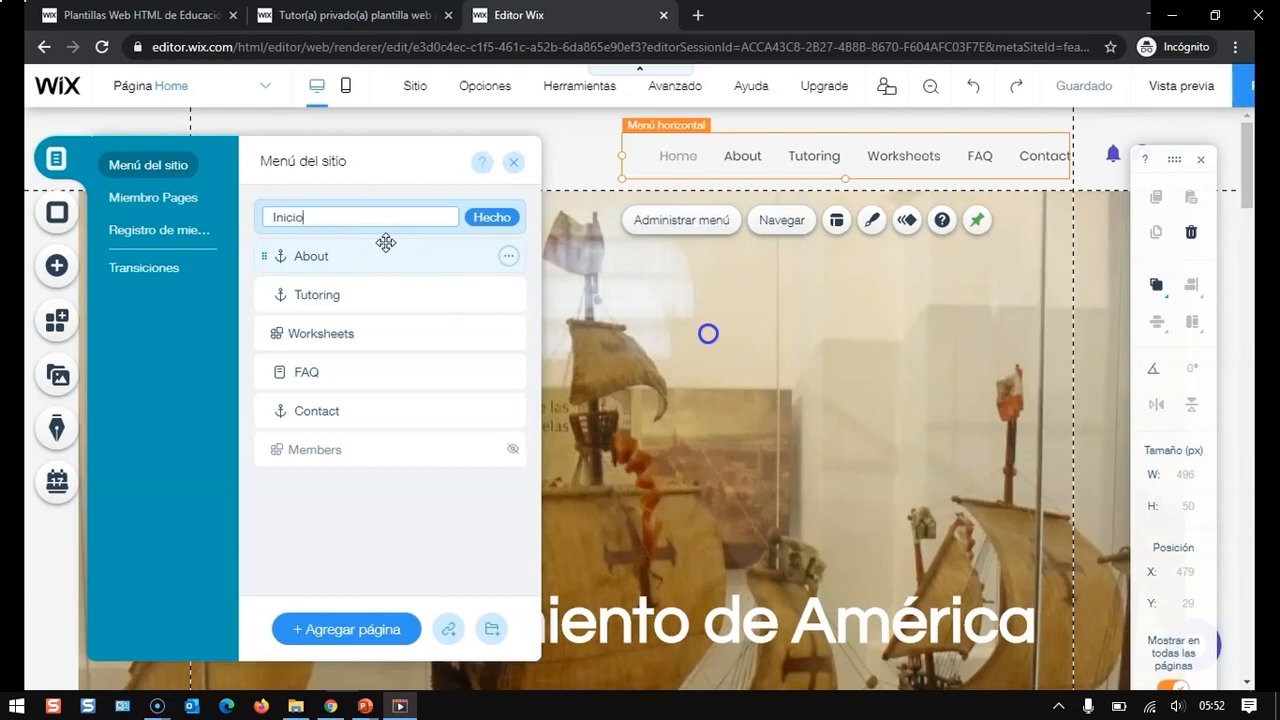
{"action": "left_click", "coordinate": [487, 217]}
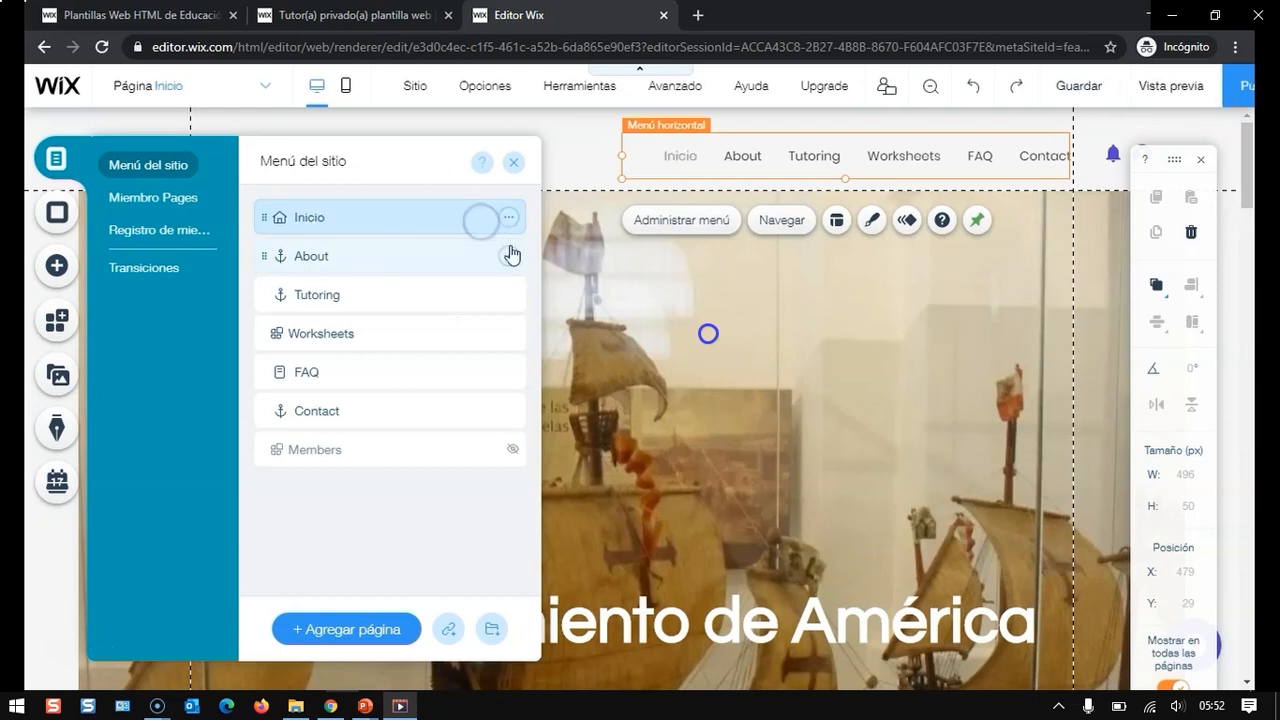
- Rename the About page in the site menu as Embarcaciones
{"action": "left_click", "coordinate": [476, 250]}
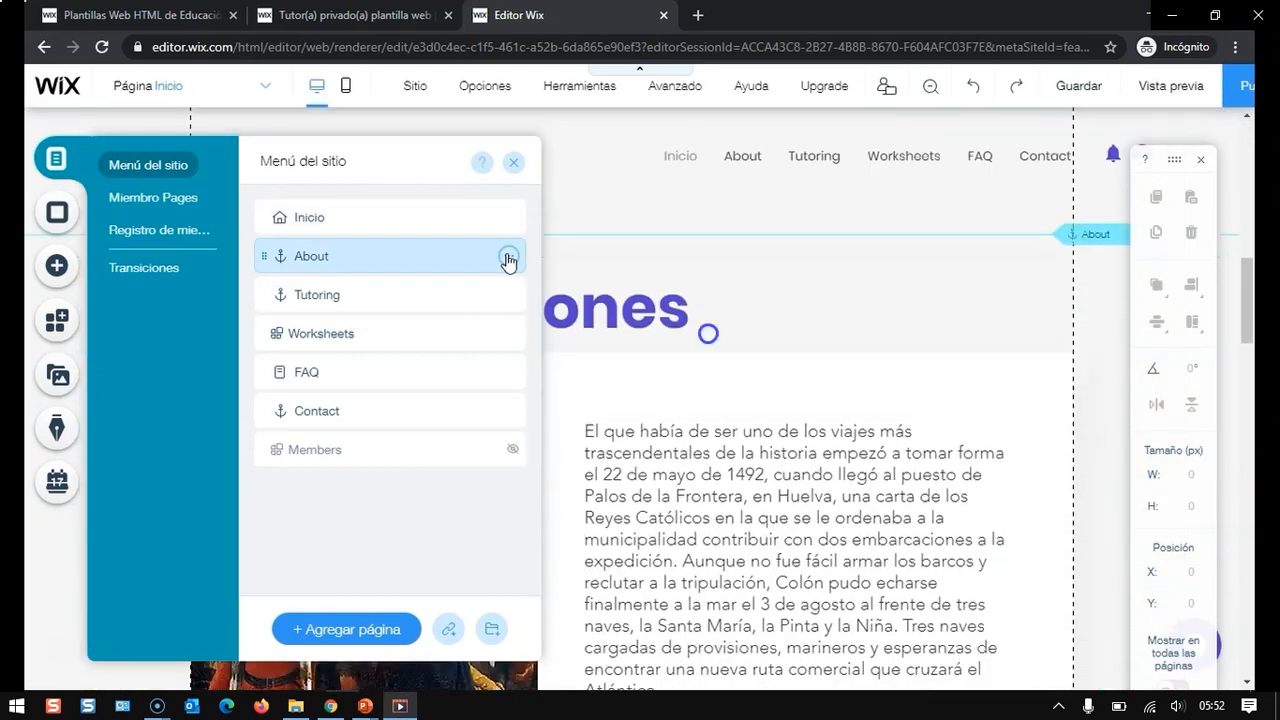
{"action": "left_click", "coordinate": [508, 258]}
{"action": "left_click", "coordinate": [610, 284]}
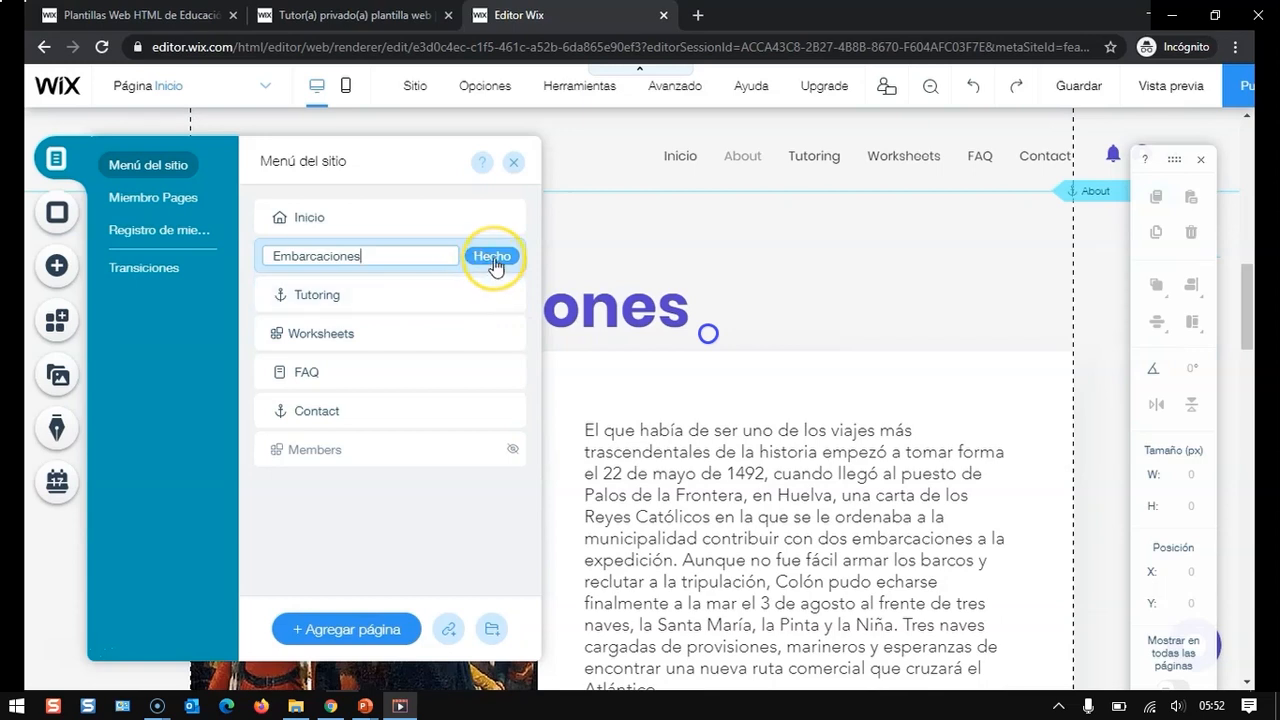
{"action": "left_click", "coordinate": [492, 258]}
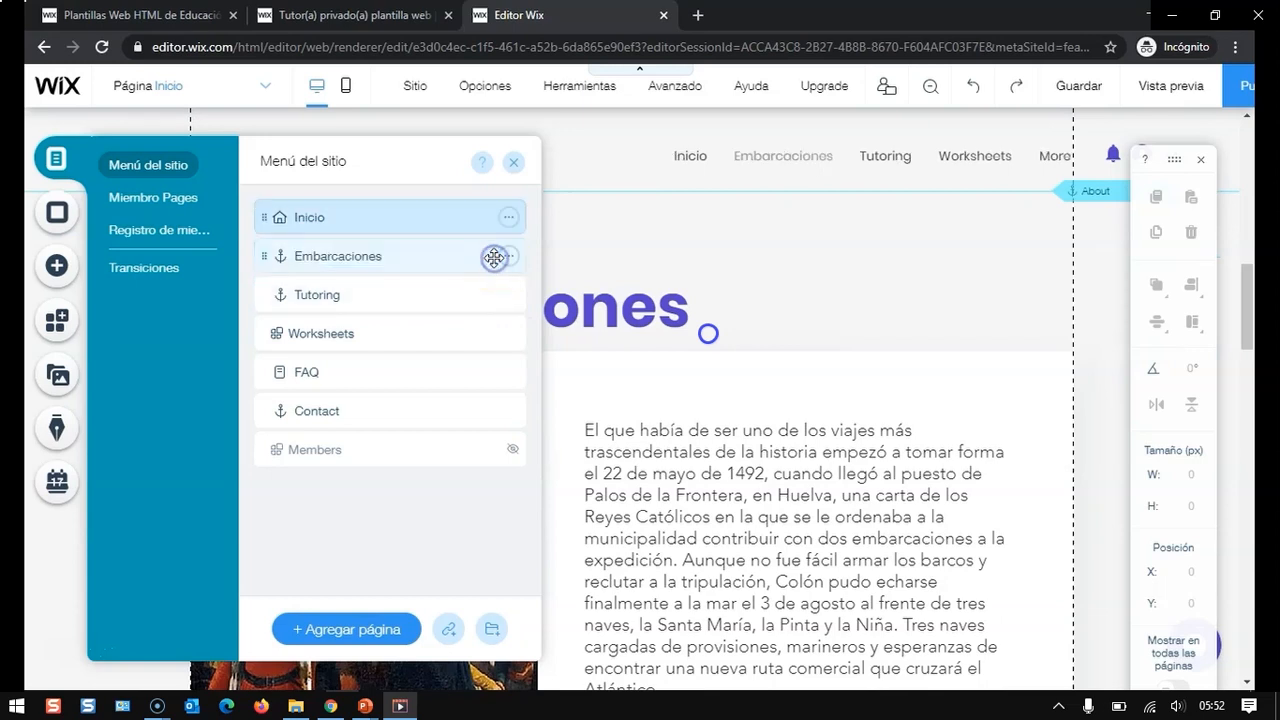
- Rename the Tutoring page in the site menu as ¡Tierra a la vista!
{"action": "left_click", "coordinate": [451, 294]}
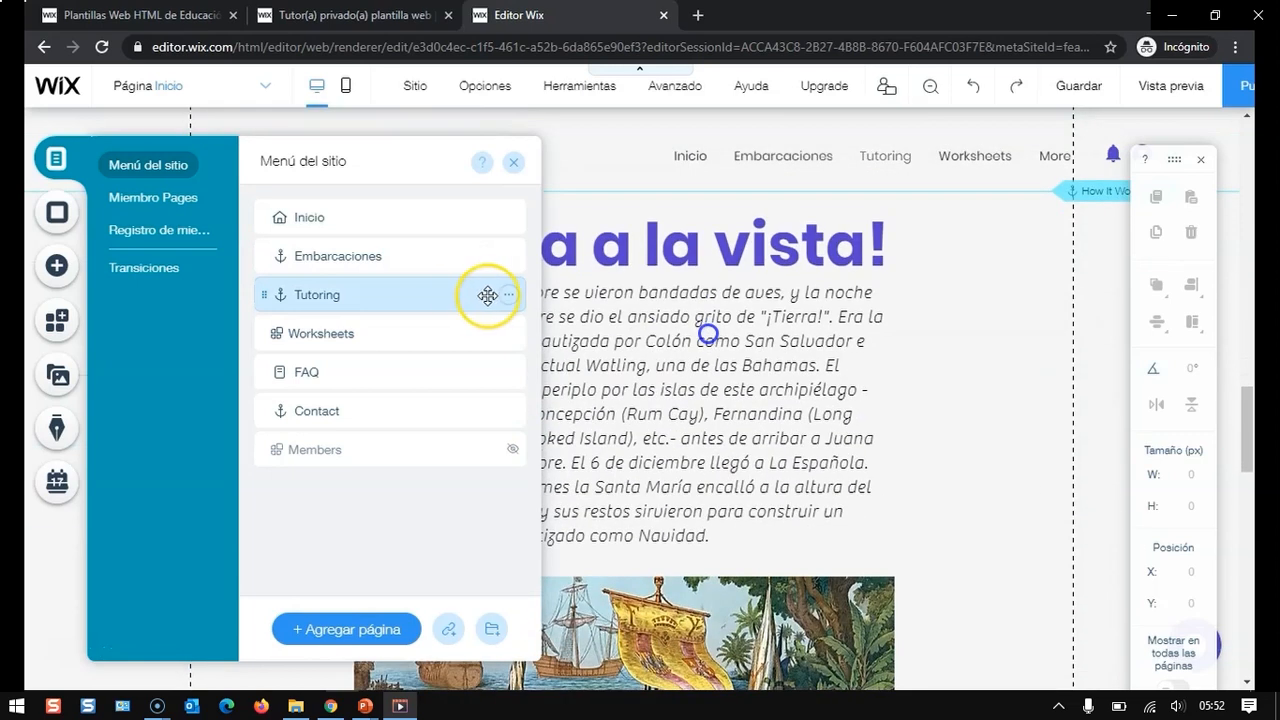
{"action": "left_click", "coordinate": [512, 296]}
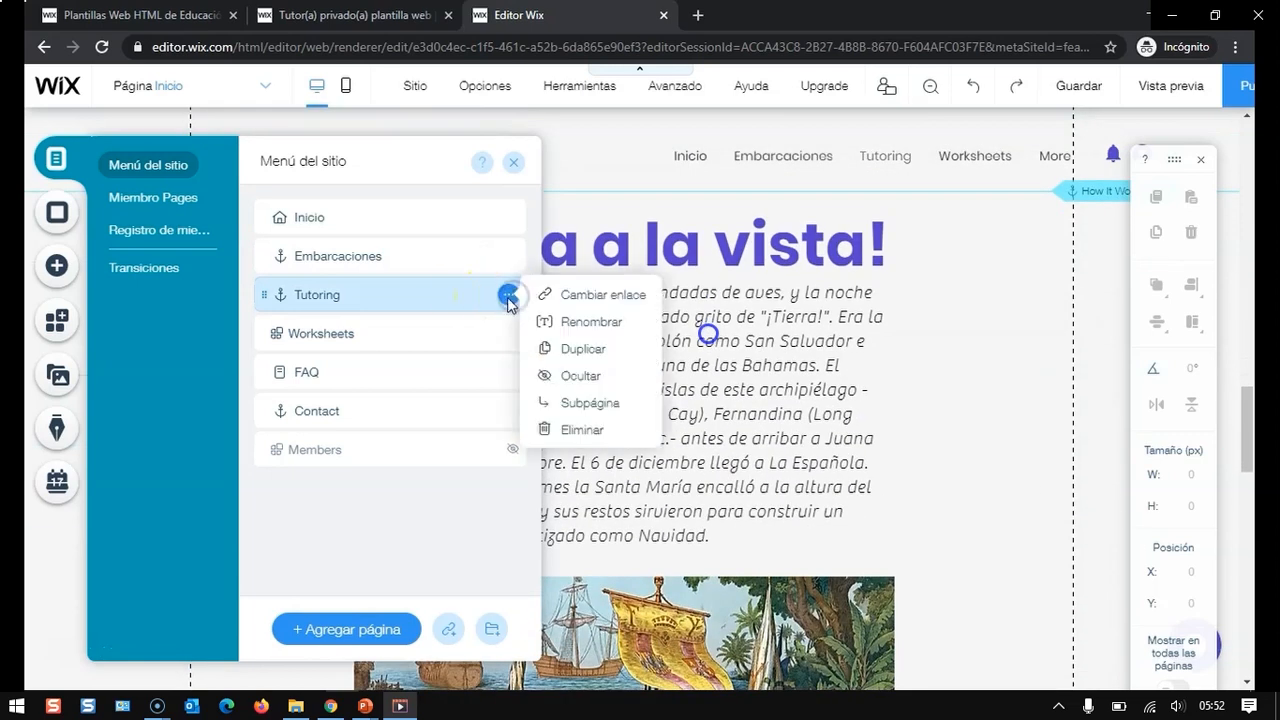
{"action": "left_click", "coordinate": [572, 320]}
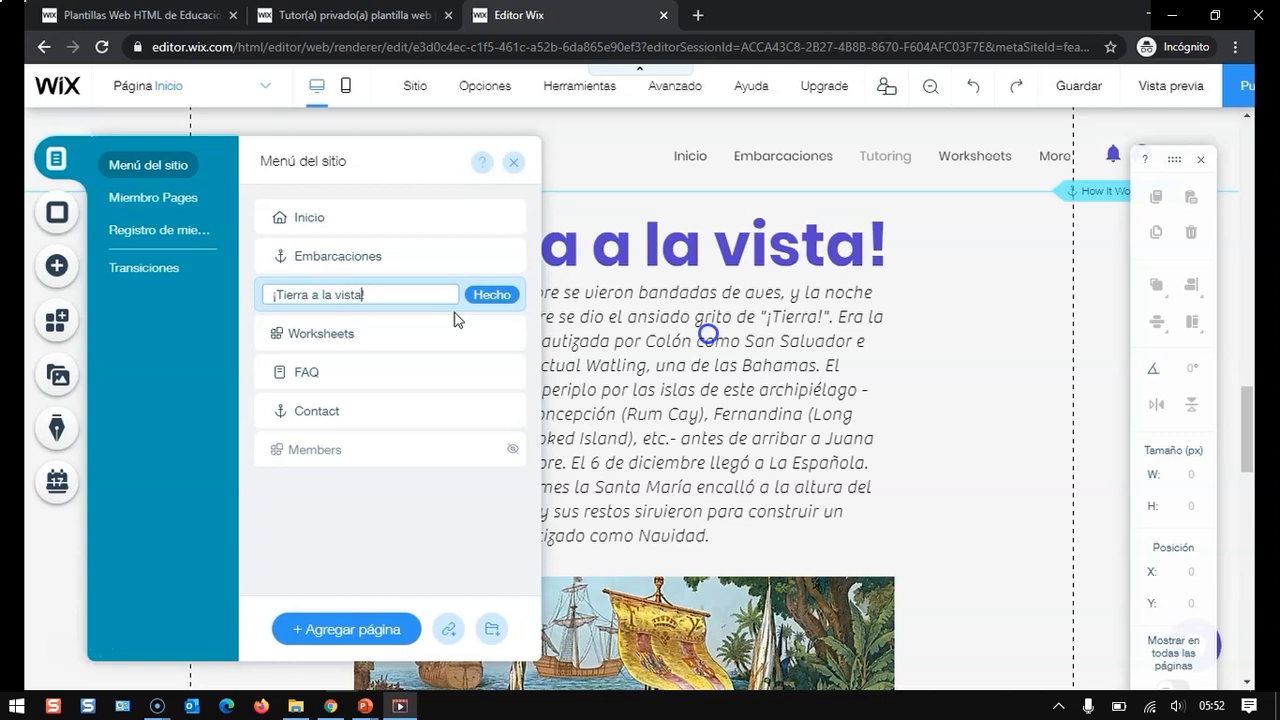
{"action": "left_click", "coordinate": [477, 298]}
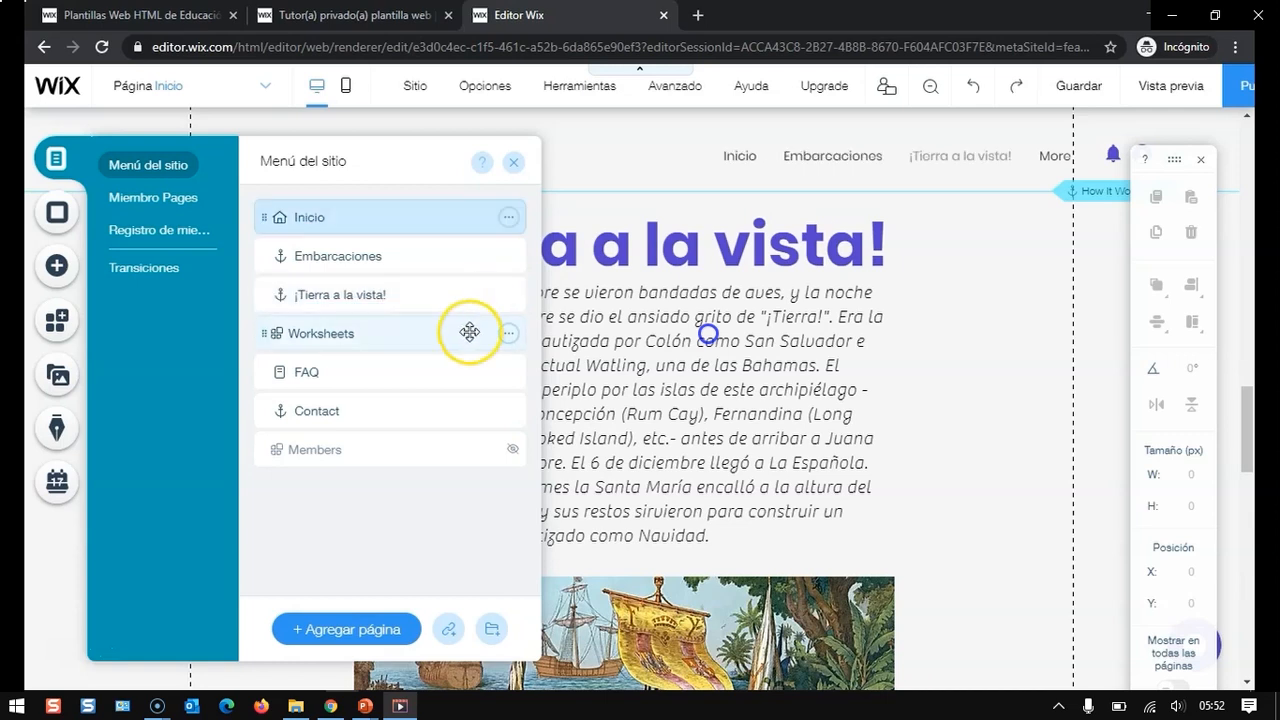
- Delete the Worksheets page from the site, confirming the removal of its file-sharing app
{"action": "left_click", "coordinate": [471, 331]}
{"action": "left_click", "coordinate": [509, 337]}
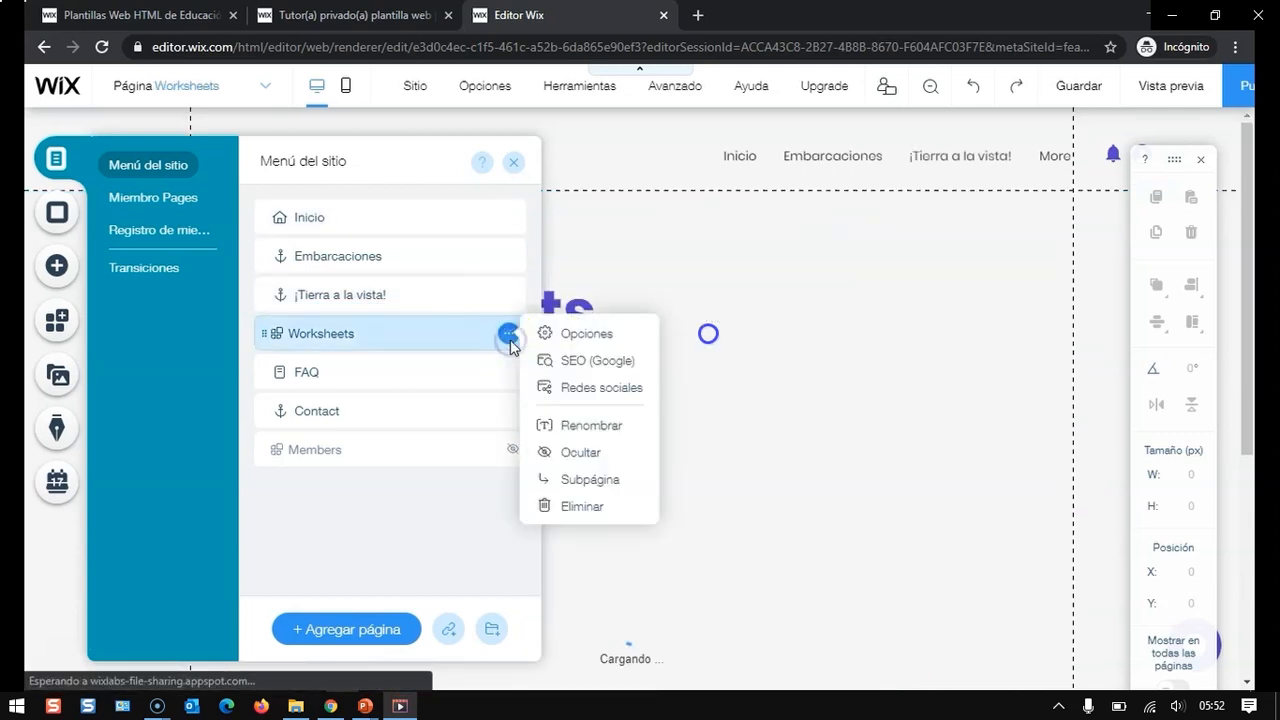
{"action": "left_click", "coordinate": [545, 506]}
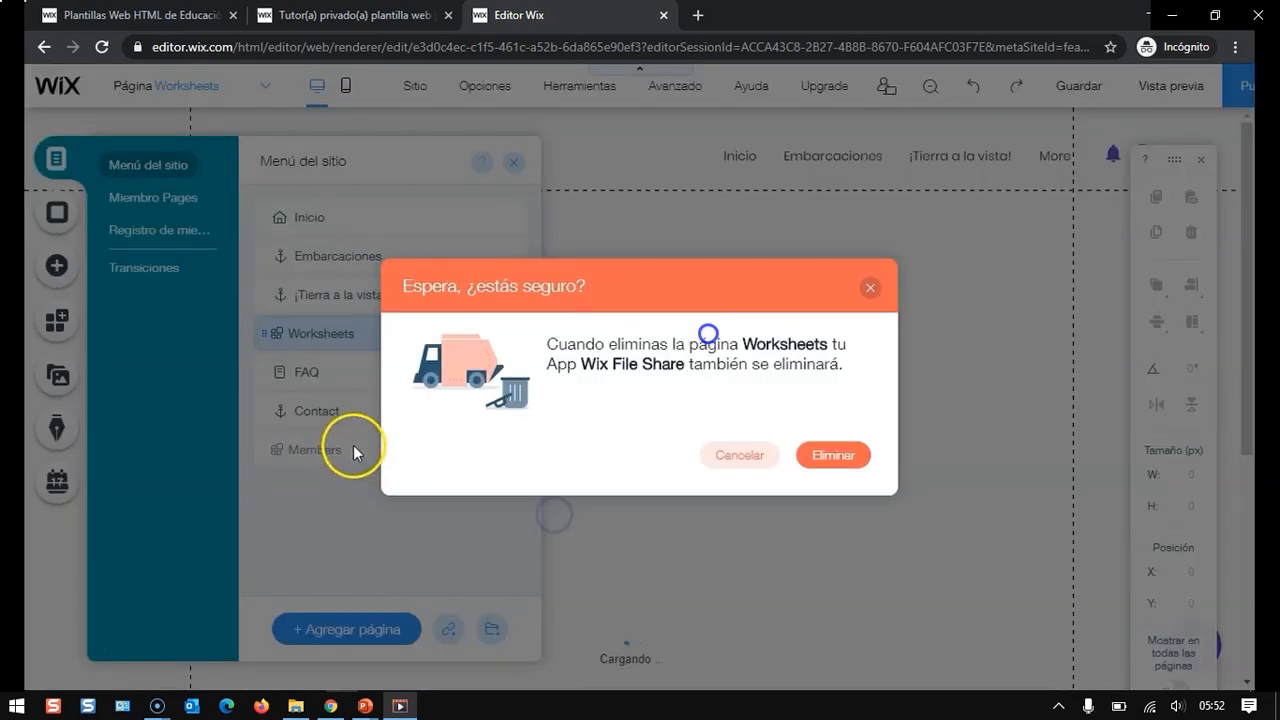
{"action": "left_click", "coordinate": [840, 456]}
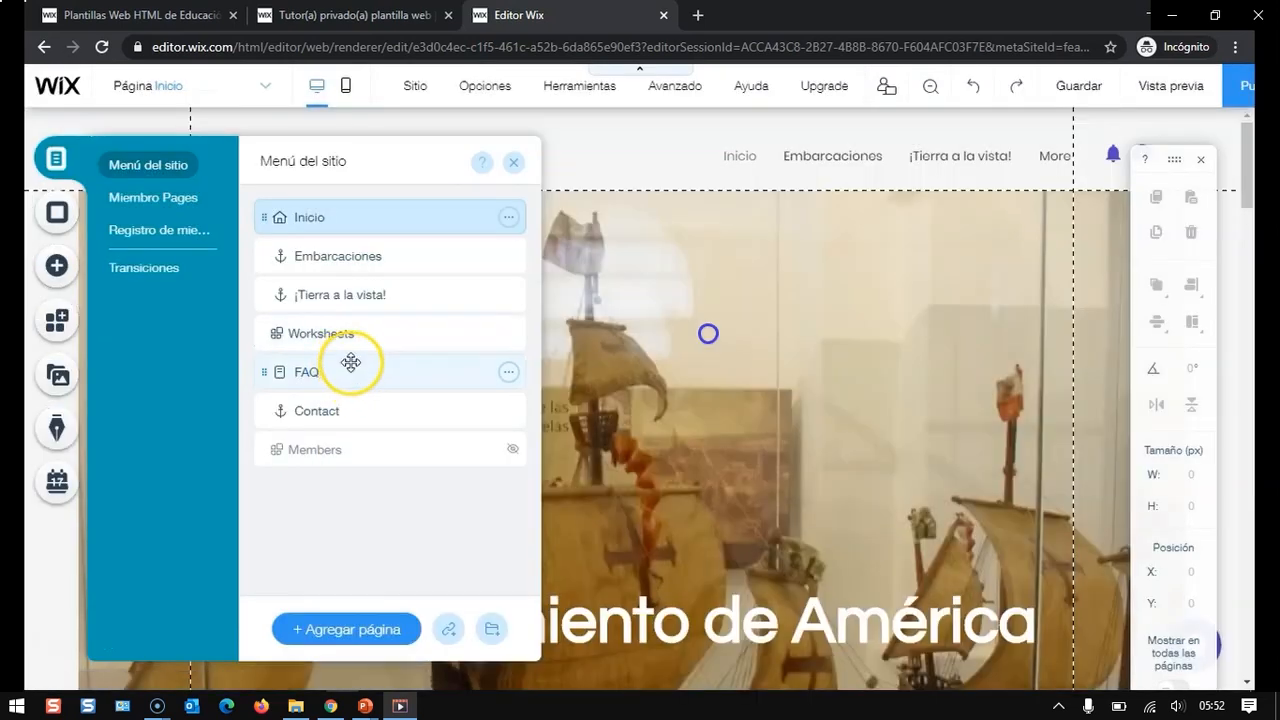
- Delete the FAQ page from the site menu
{"action": "left_click", "coordinate": [363, 336]}
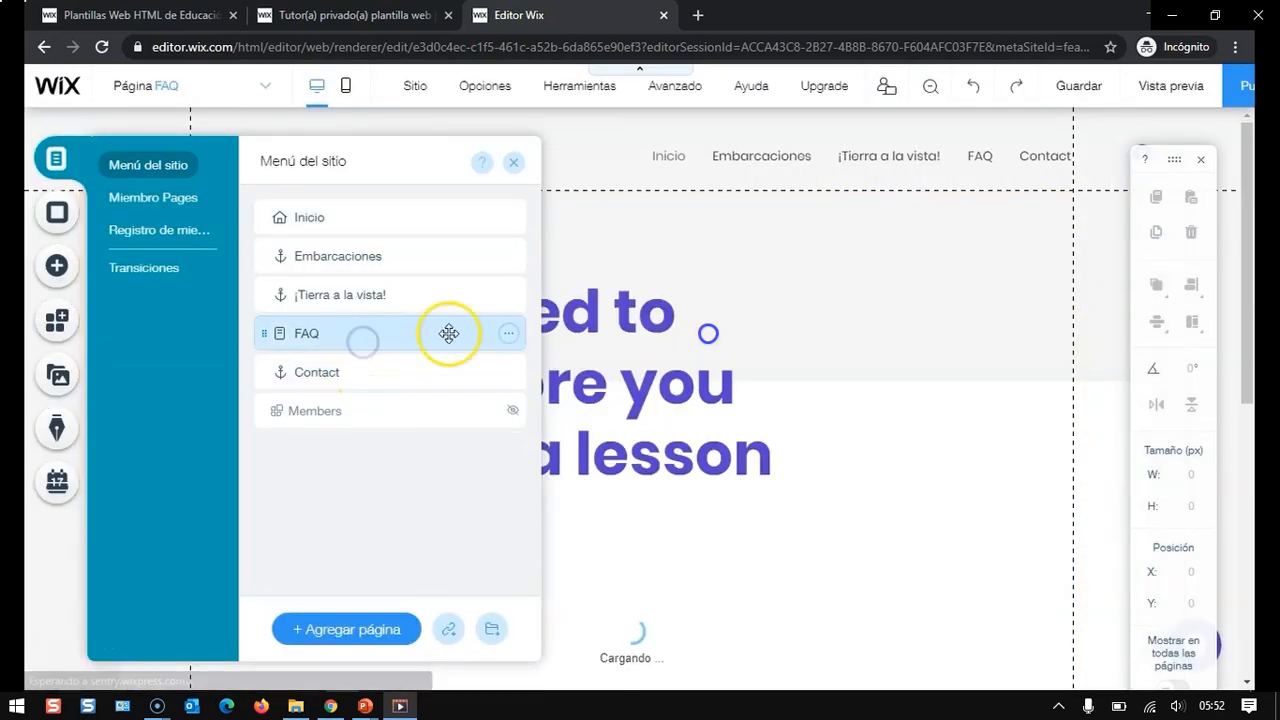
{"action": "left_click", "coordinate": [509, 333]}
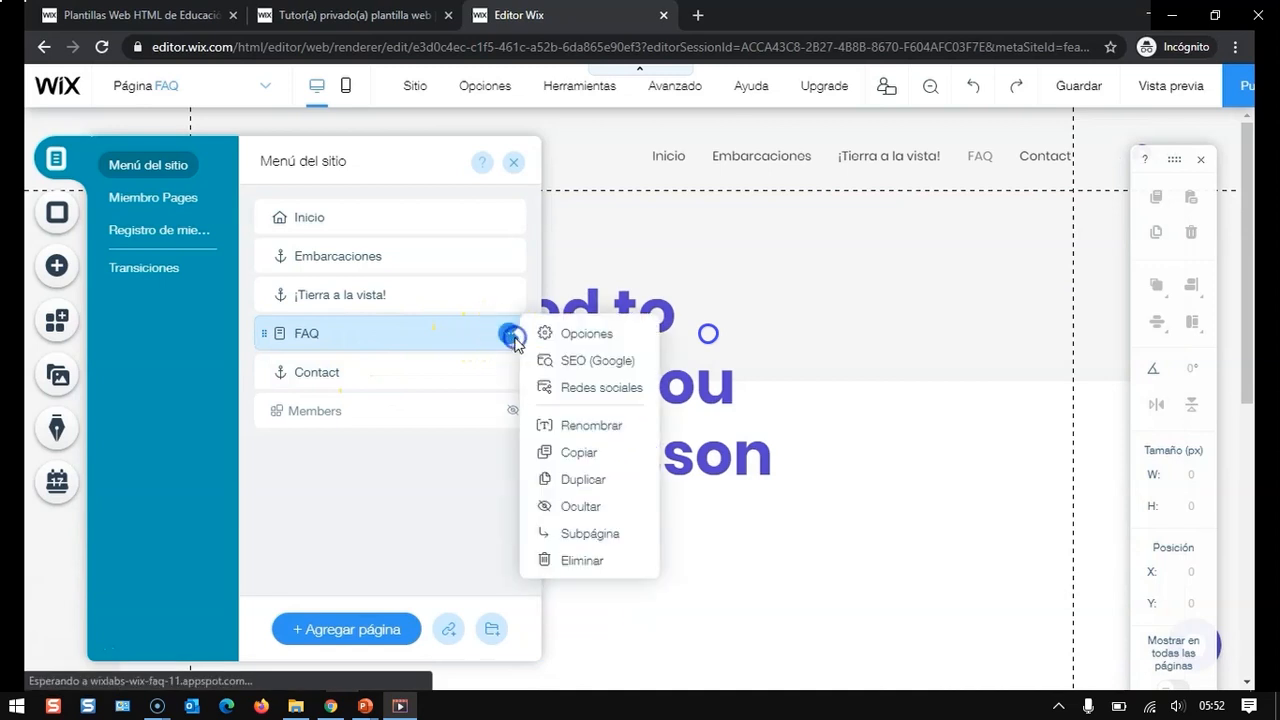
{"action": "left_click", "coordinate": [565, 560]}
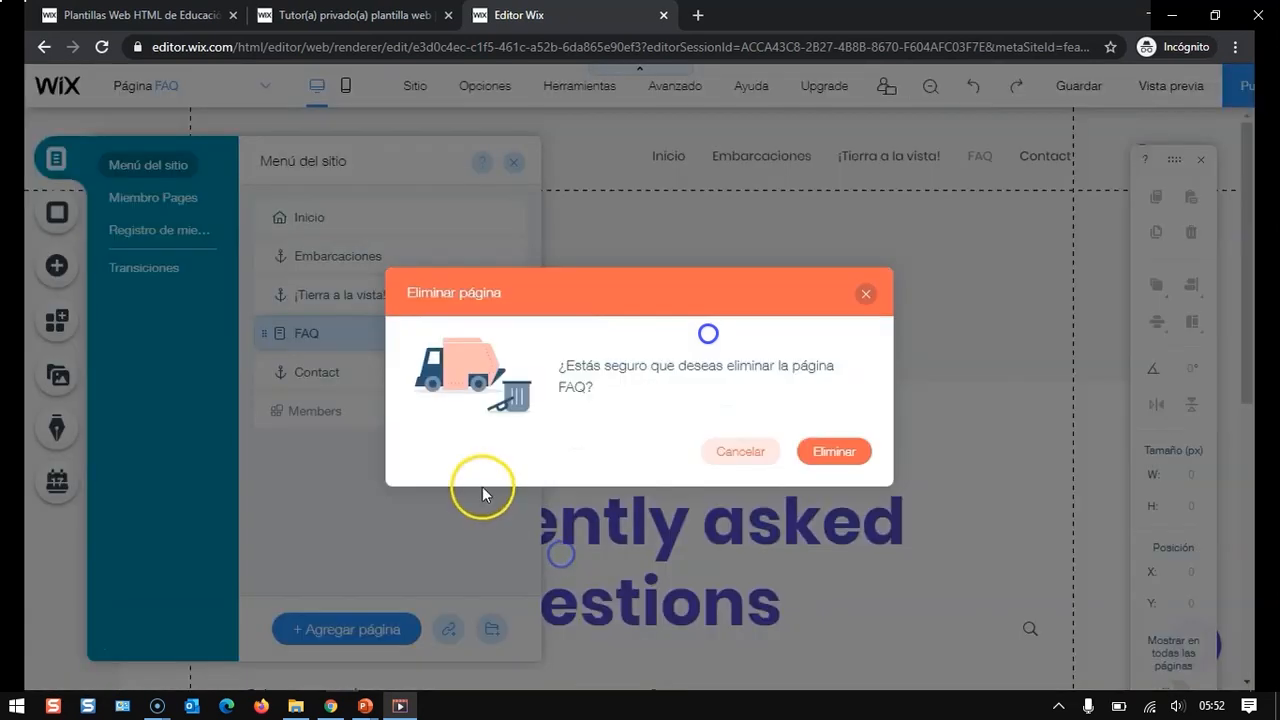
{"action": "left_click", "coordinate": [835, 452]}
- Rename the Contact menu item as Viajes
{"action": "left_click_drag", "start_coordinate": [337, 348], "coordinate": [373, 334]}
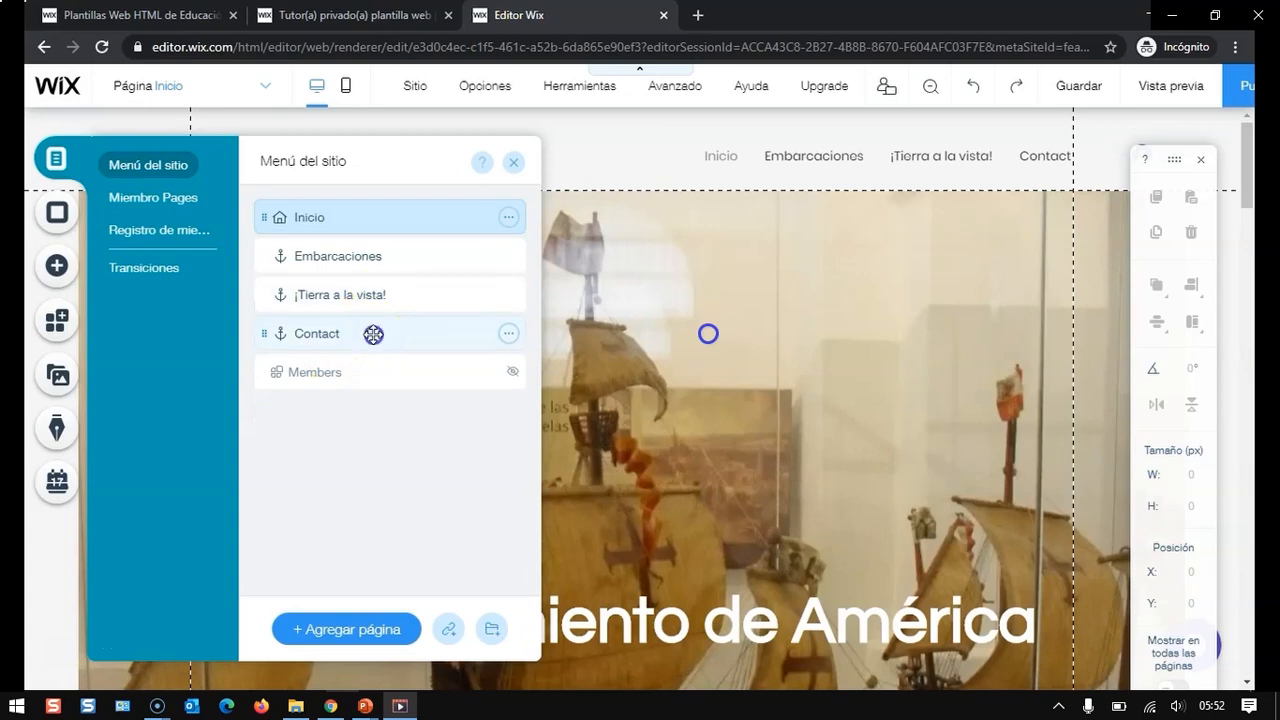
{"action": "left_click", "coordinate": [373, 334]}
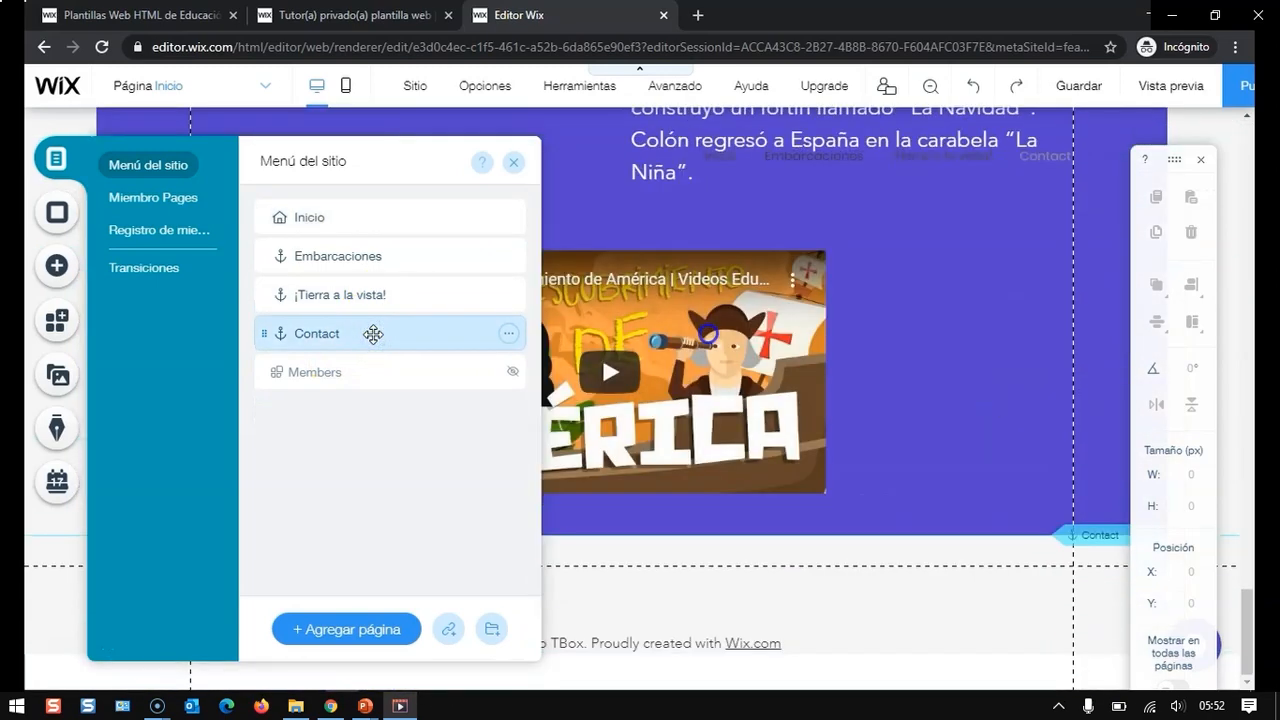
{"action": "left_click", "coordinate": [508, 335]}
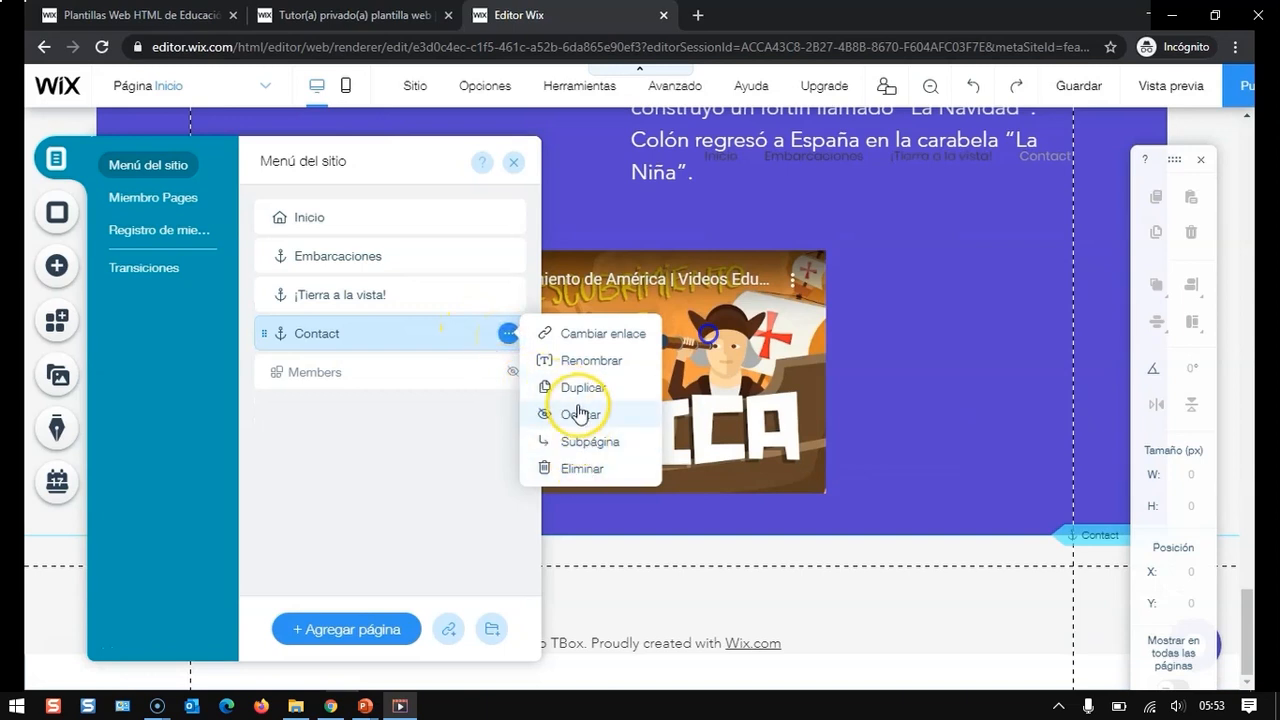
{"action": "left_click", "coordinate": [586, 360]}
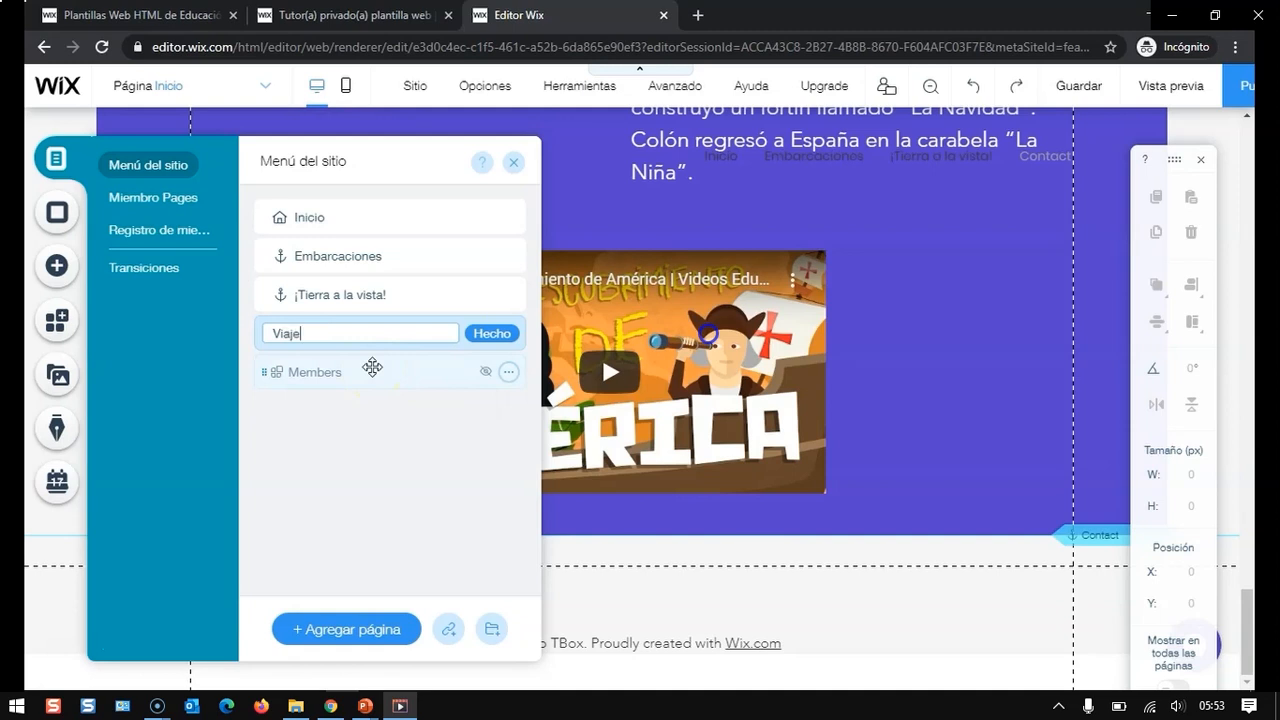
{"action": "left_click", "coordinate": [491, 334]}
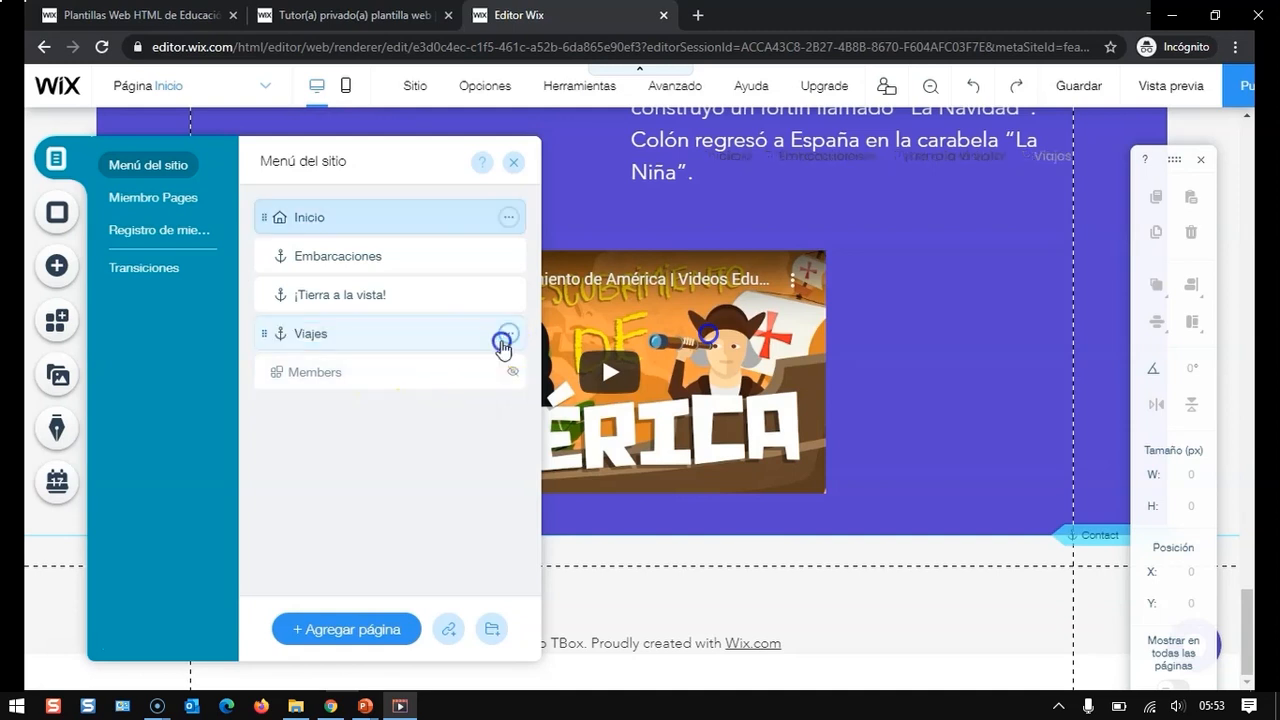
- Delete the Members page from the site and close the site menu panel
{"action": "left_click", "coordinate": [510, 372]}
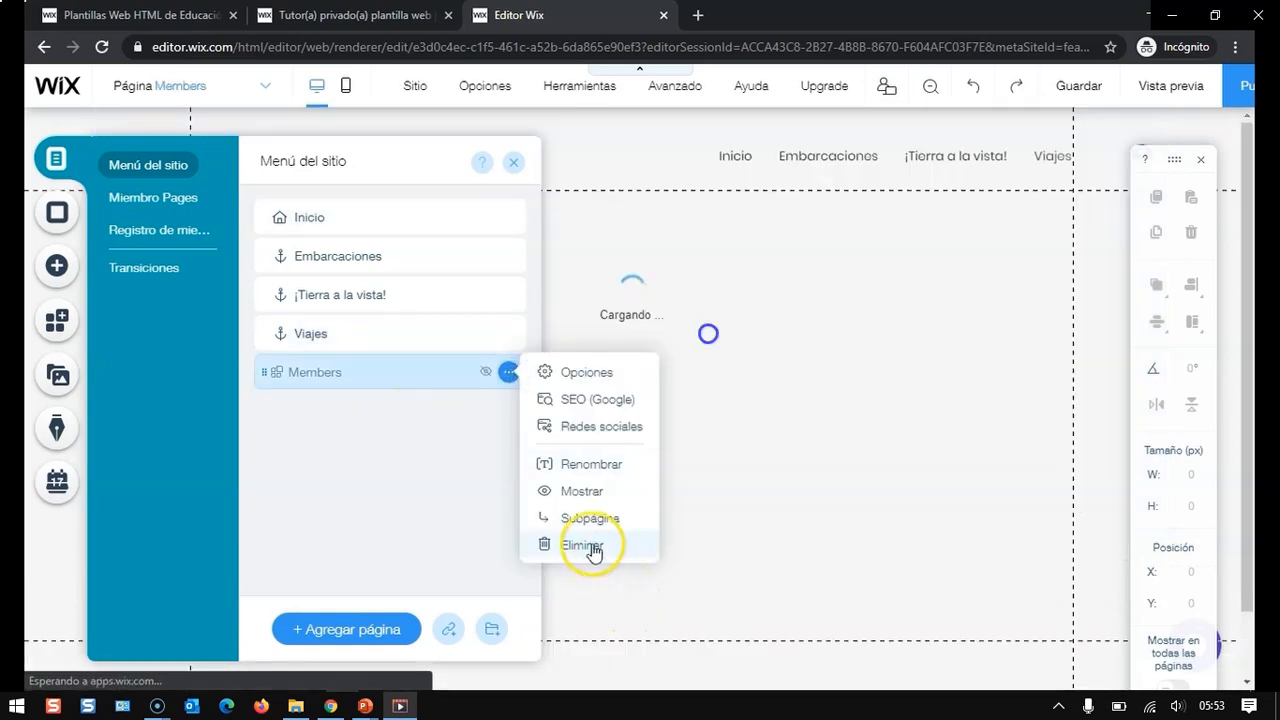
{"action": "left_click", "coordinate": [588, 546]}
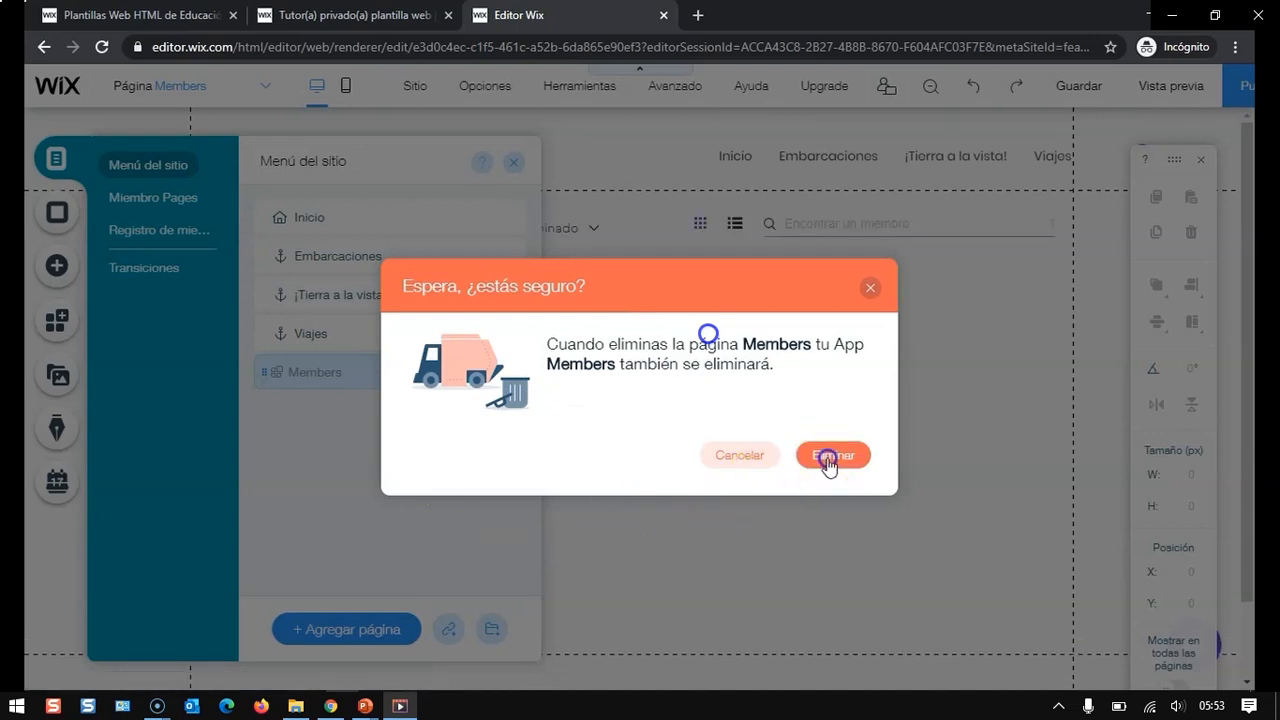
{"action": "left_click", "coordinate": [830, 457]}
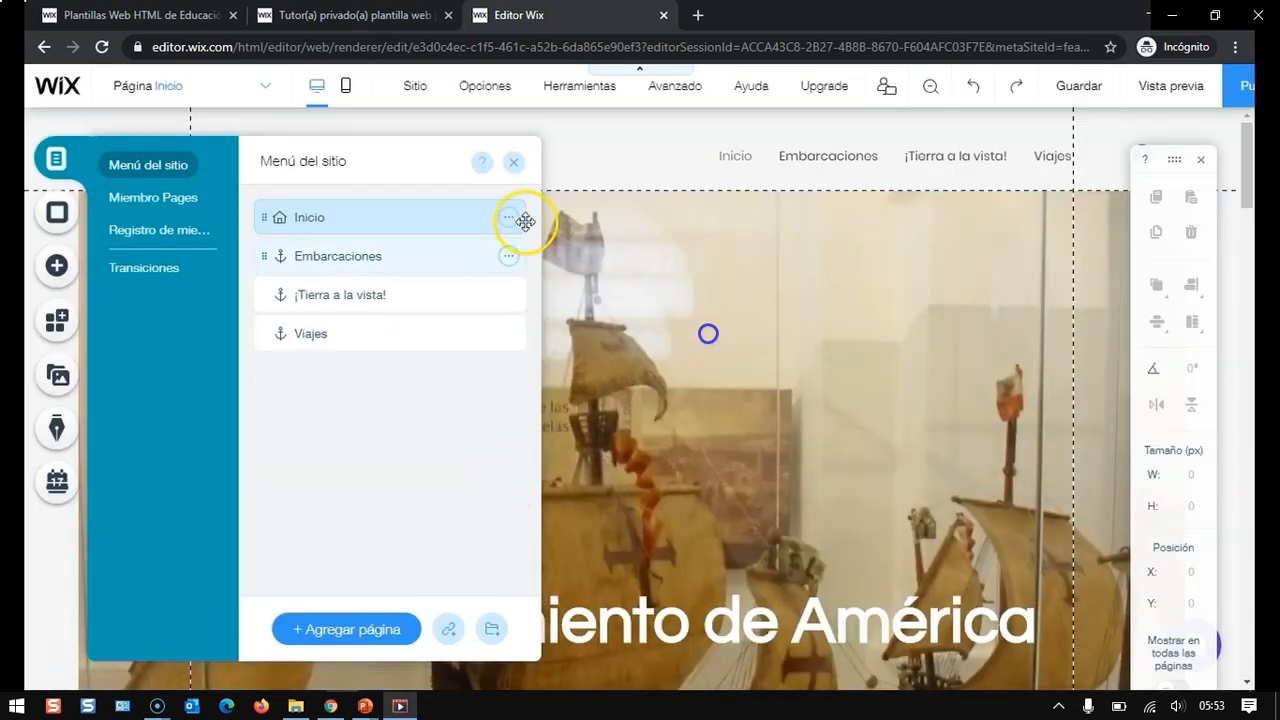
{"action": "left_click", "coordinate": [514, 162]}
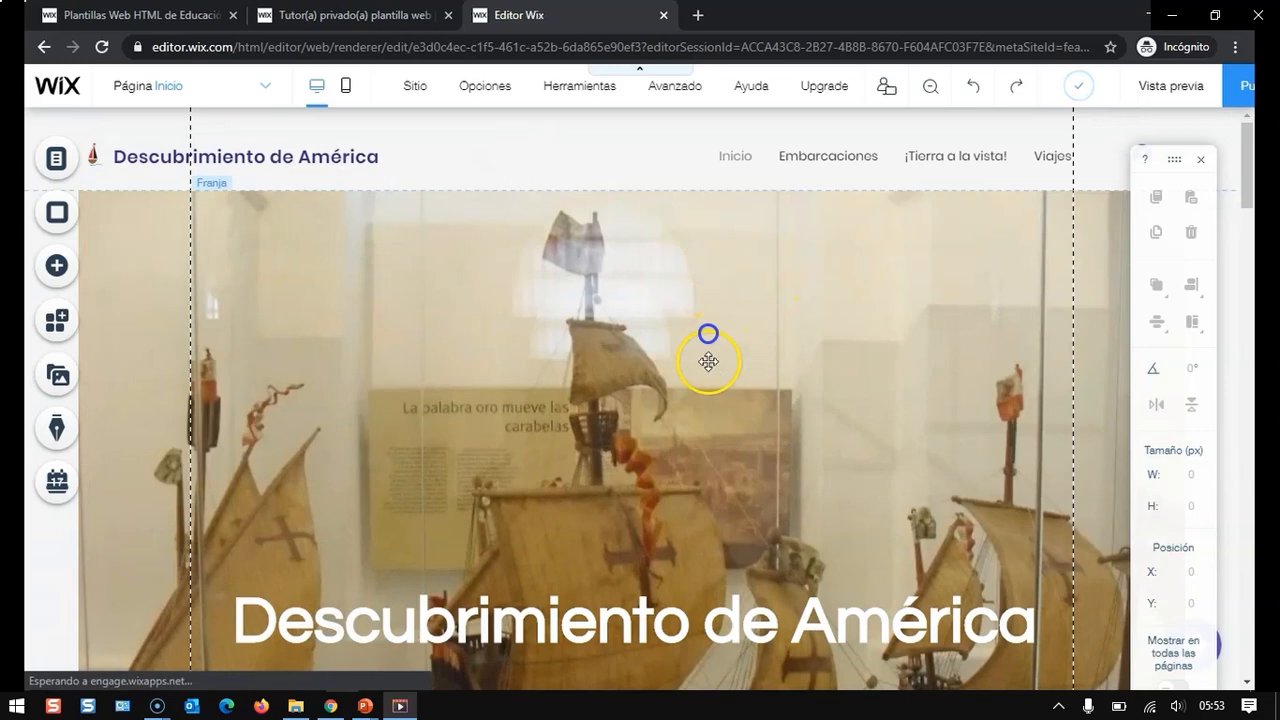
- Start linking the text '22 de mayo de 1492' in the Embarcaciones paragraph to a web address opening in a new window
{"action": "scroll", "coordinate": [710, 361], "scroll_direction": "down", "scroll_amount": 10}
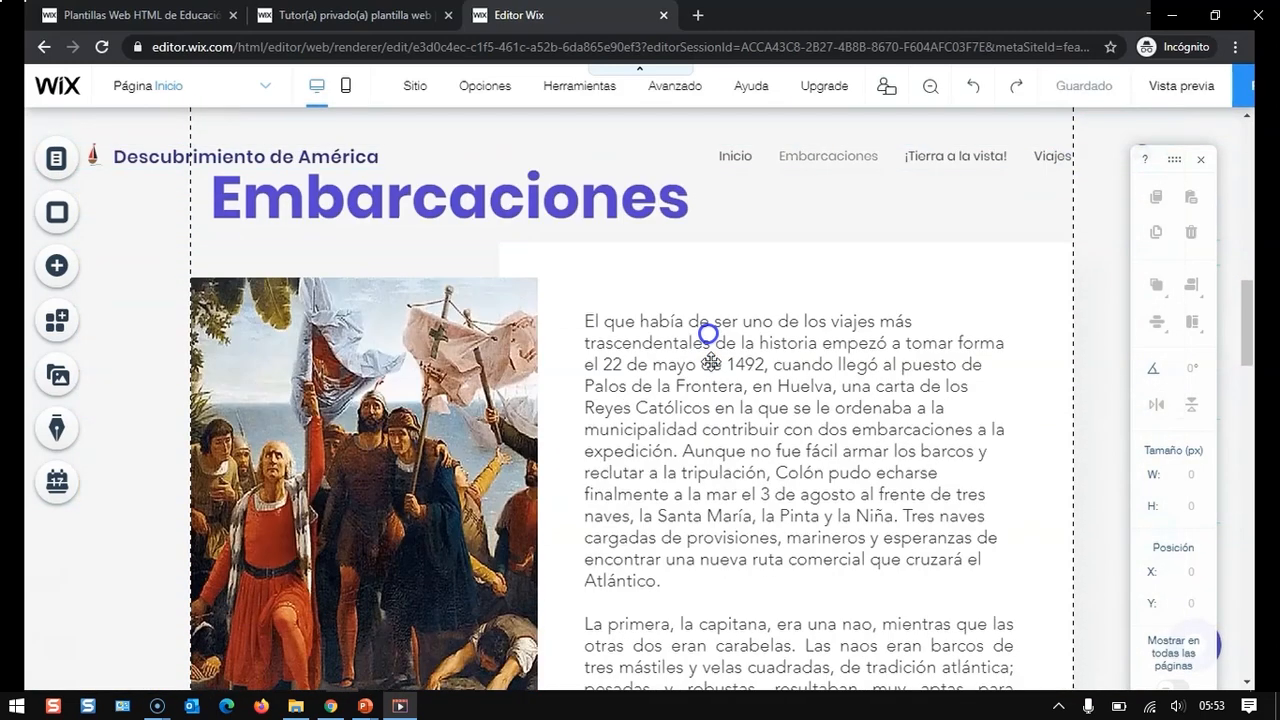
{"action": "scroll", "coordinate": [710, 361], "scroll_direction": "down", "scroll_amount": 1}
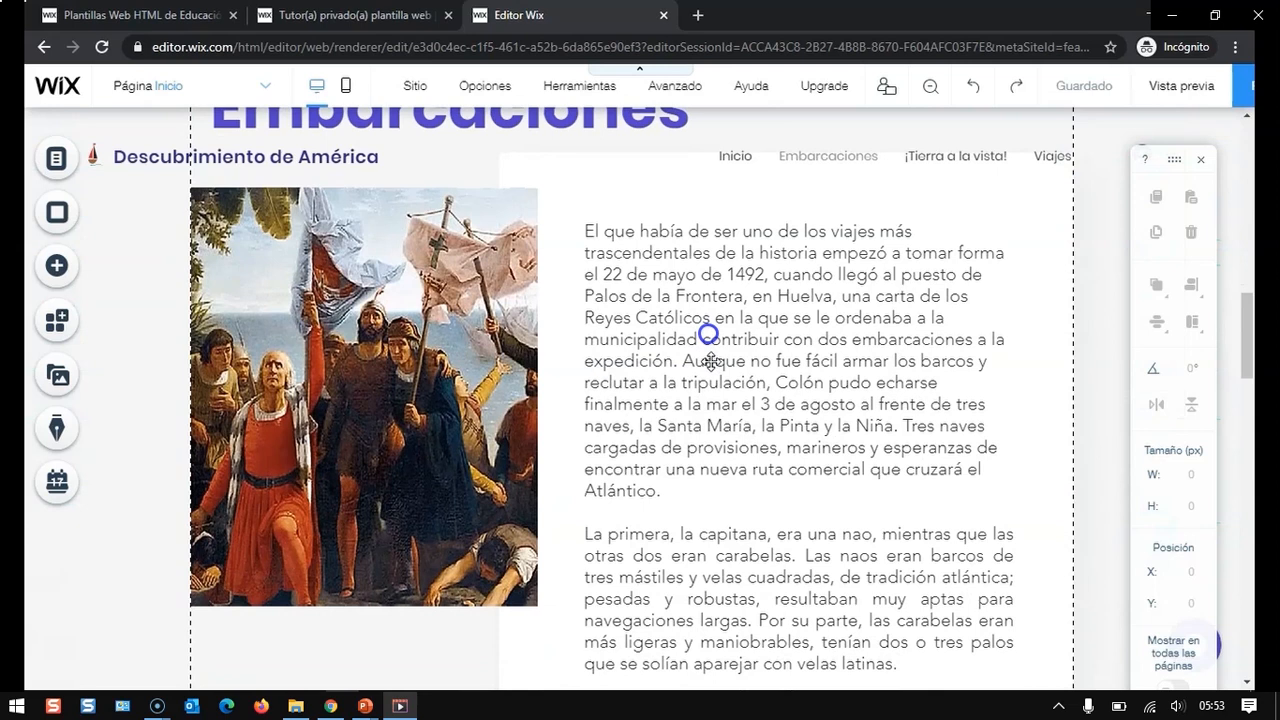
{"action": "left_click", "coordinate": [710, 361]}
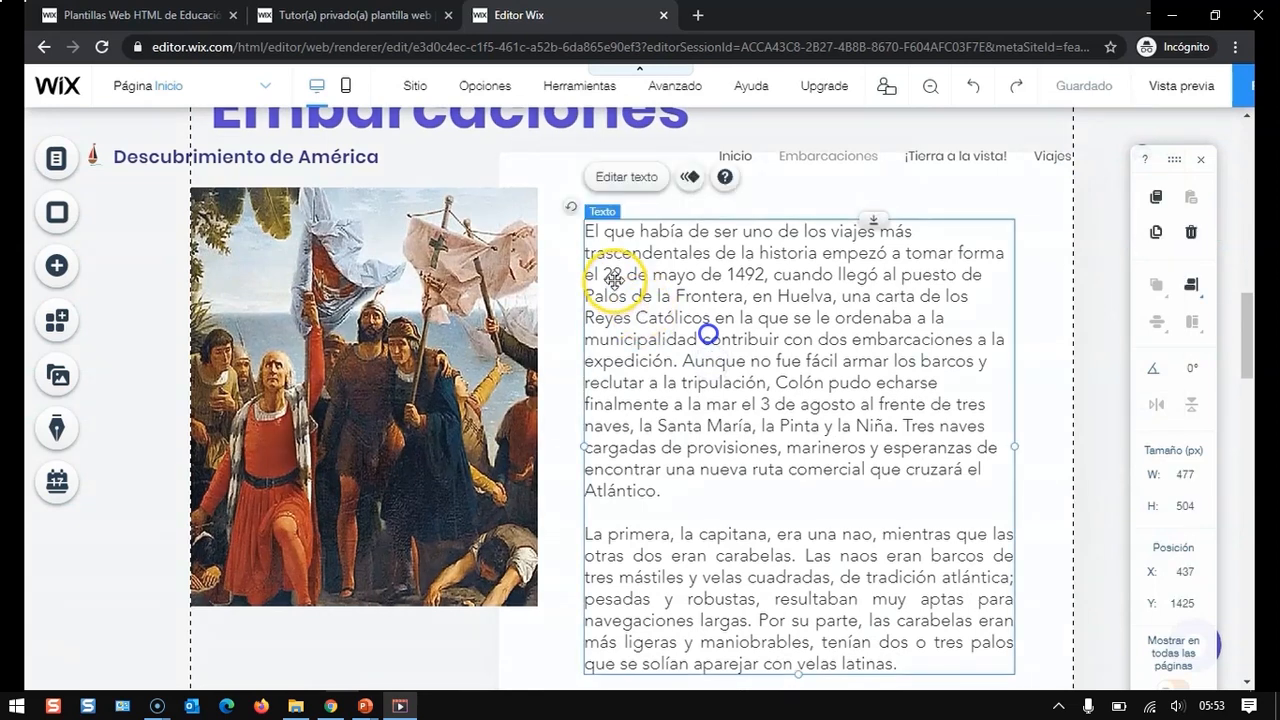
{"action": "left_click", "coordinate": [626, 177]}
{"action": "left_click", "coordinate": [612, 275]}
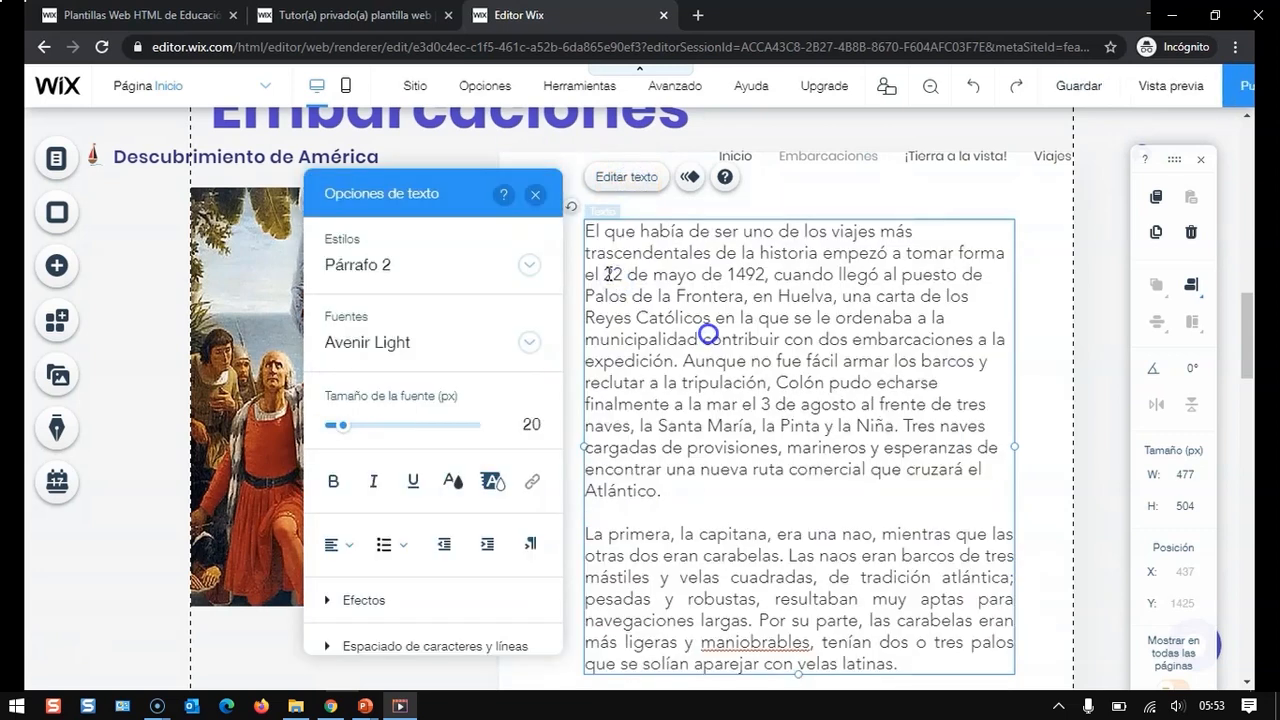
{"action": "left_click_drag", "start_coordinate": [646, 271], "coordinate": [748, 271]}
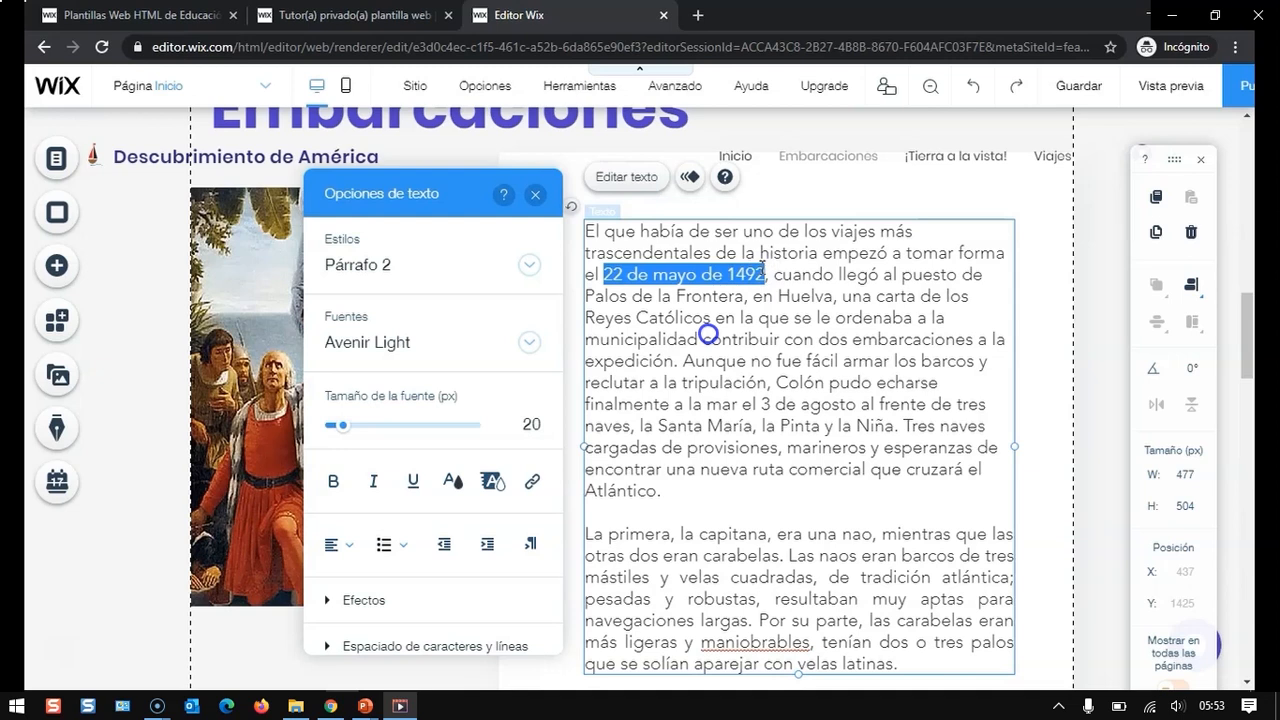
{"action": "left_click", "coordinate": [532, 481]}
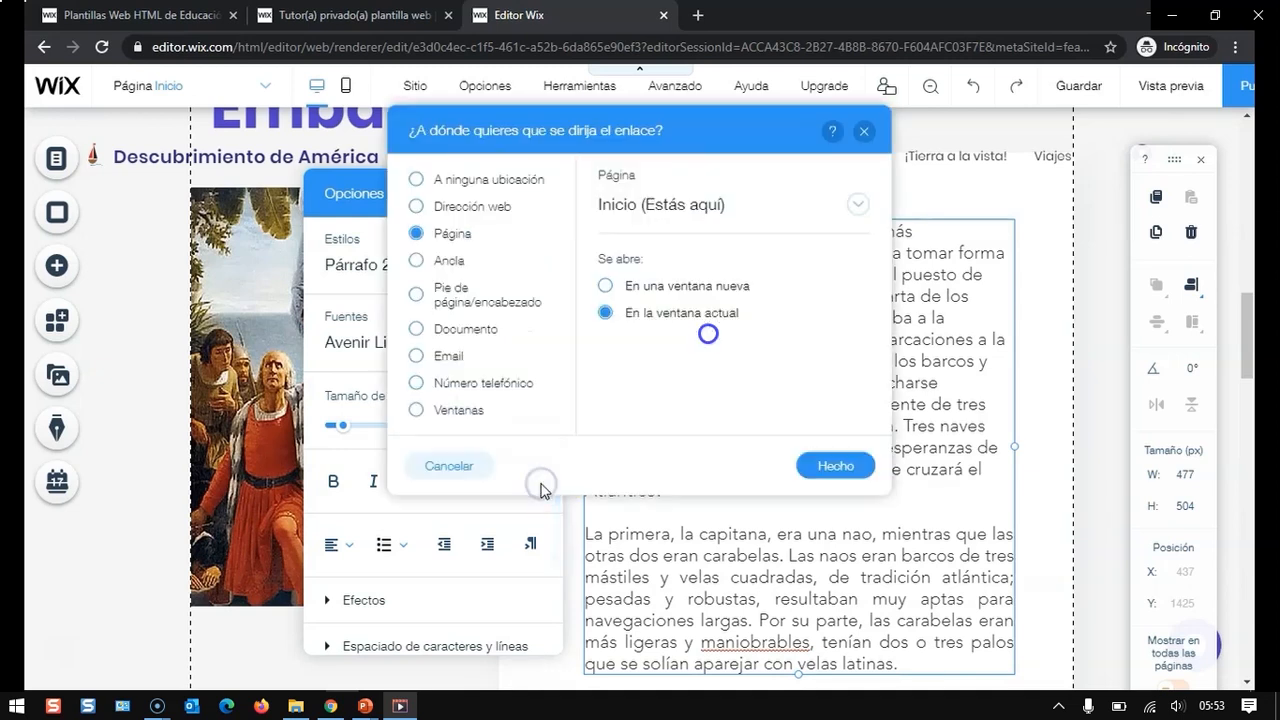
{"action": "left_click", "coordinate": [472, 207]}
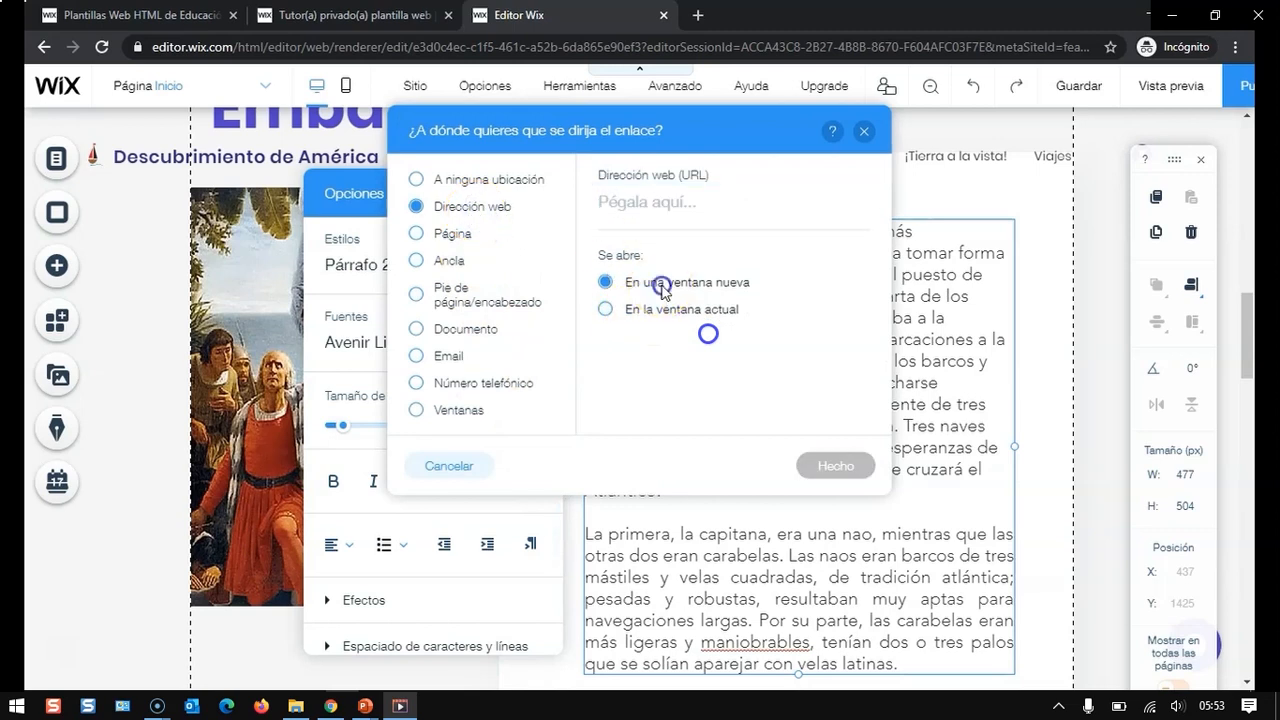
{"action": "left_click", "coordinate": [648, 204]}
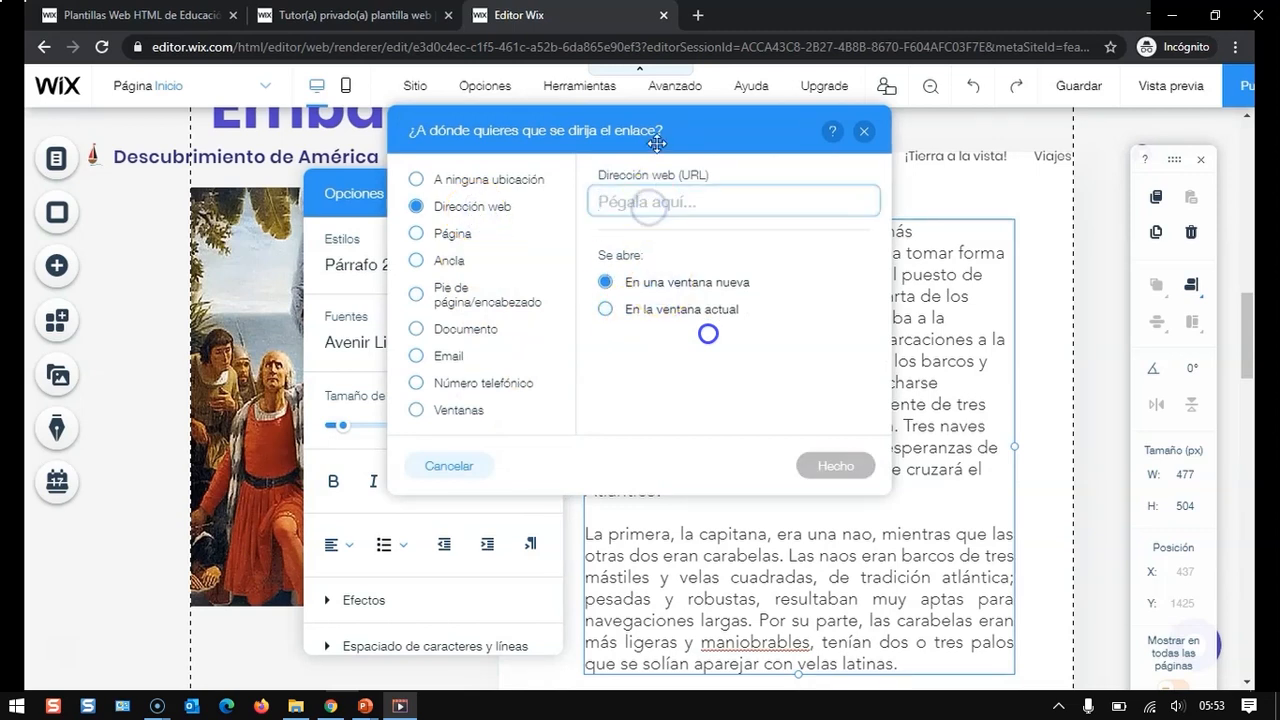
- In a new browser tab, search Google for 'Descubrimiento de américa' and open the National Geographic history article
{"action": "left_click", "coordinate": [698, 15]}
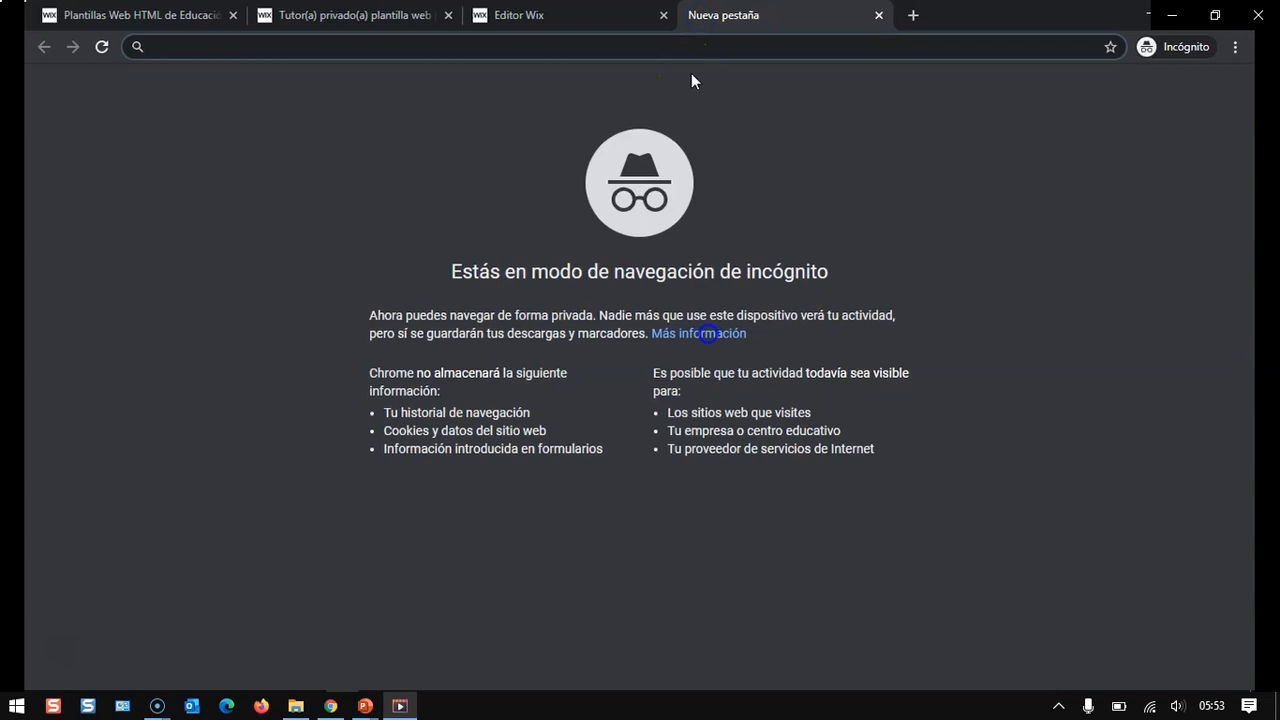
{"action": "type", "text": "Descubri"}
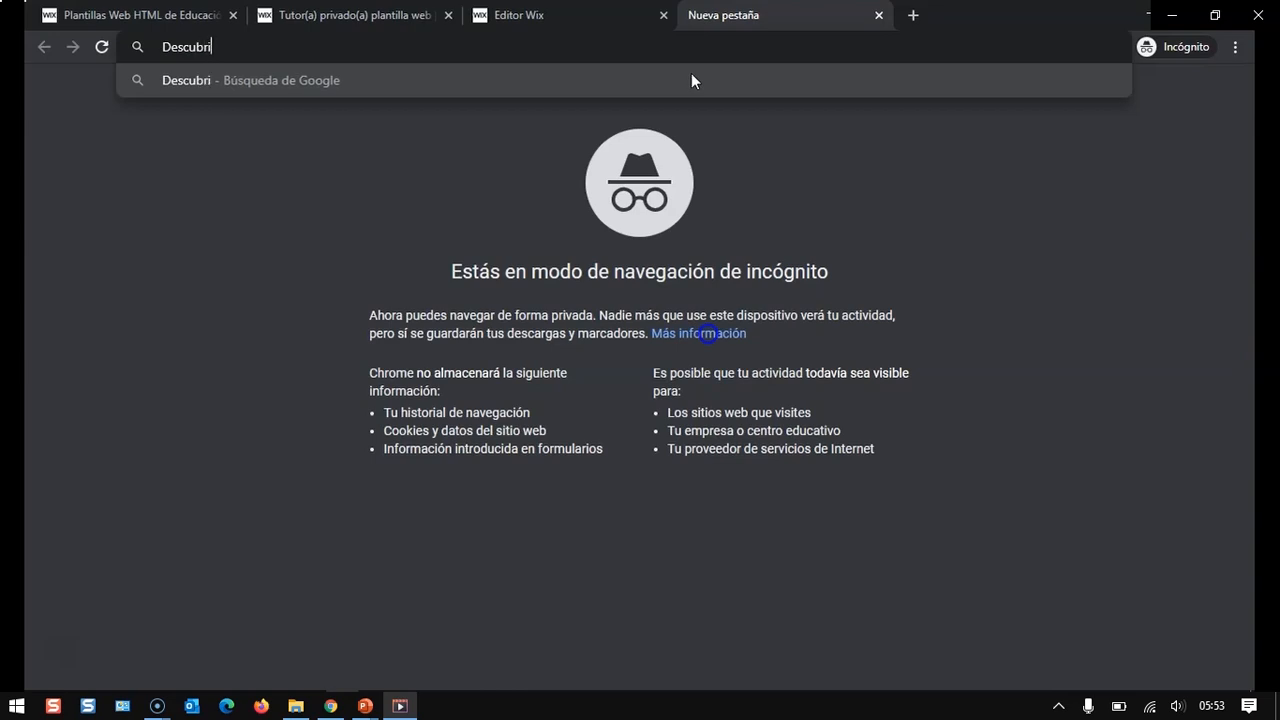
{"action": "type", "text": "miento de amé"}
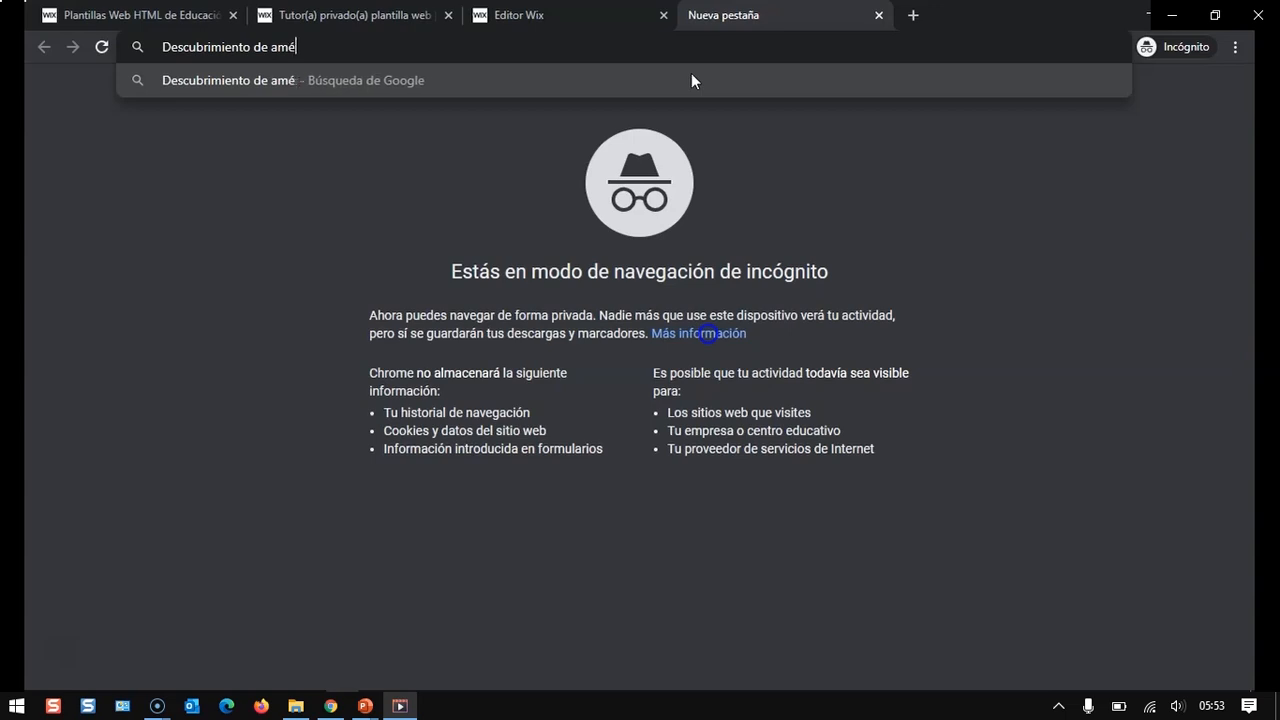
{"action": "type", "text": "rica"}
{"action": "key", "text": "Return"}
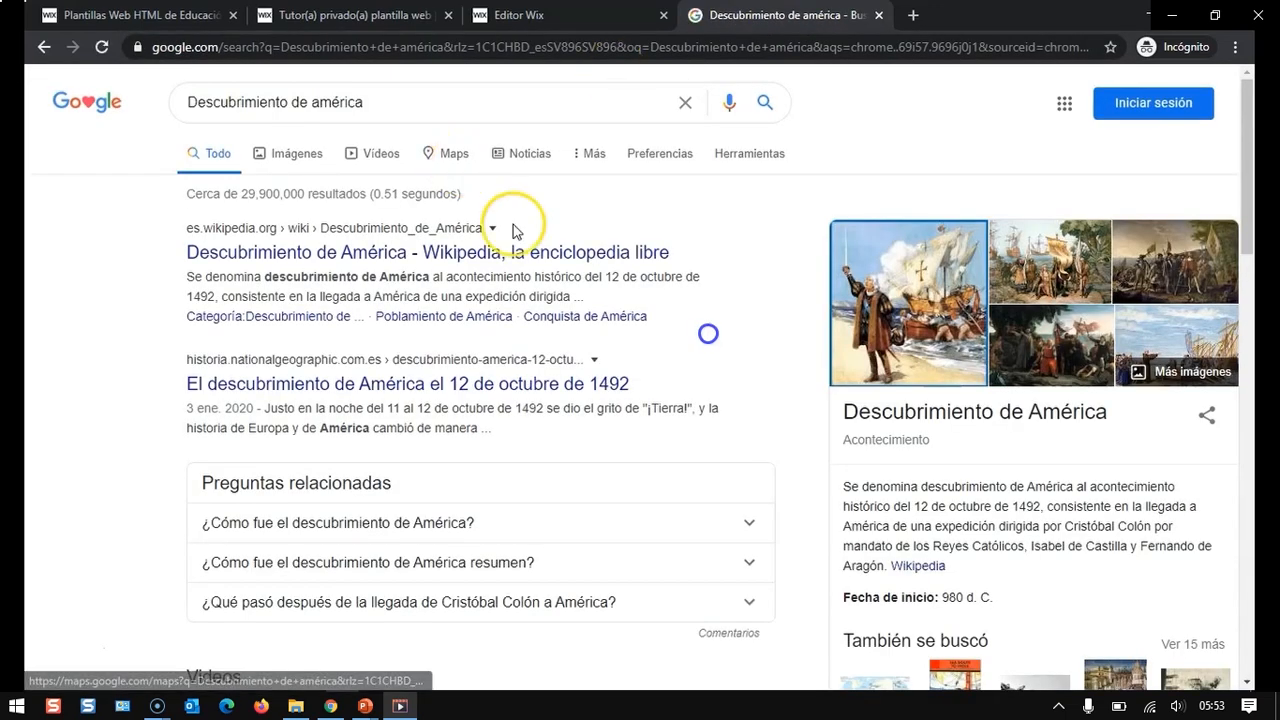
{"action": "left_click", "coordinate": [458, 383]}
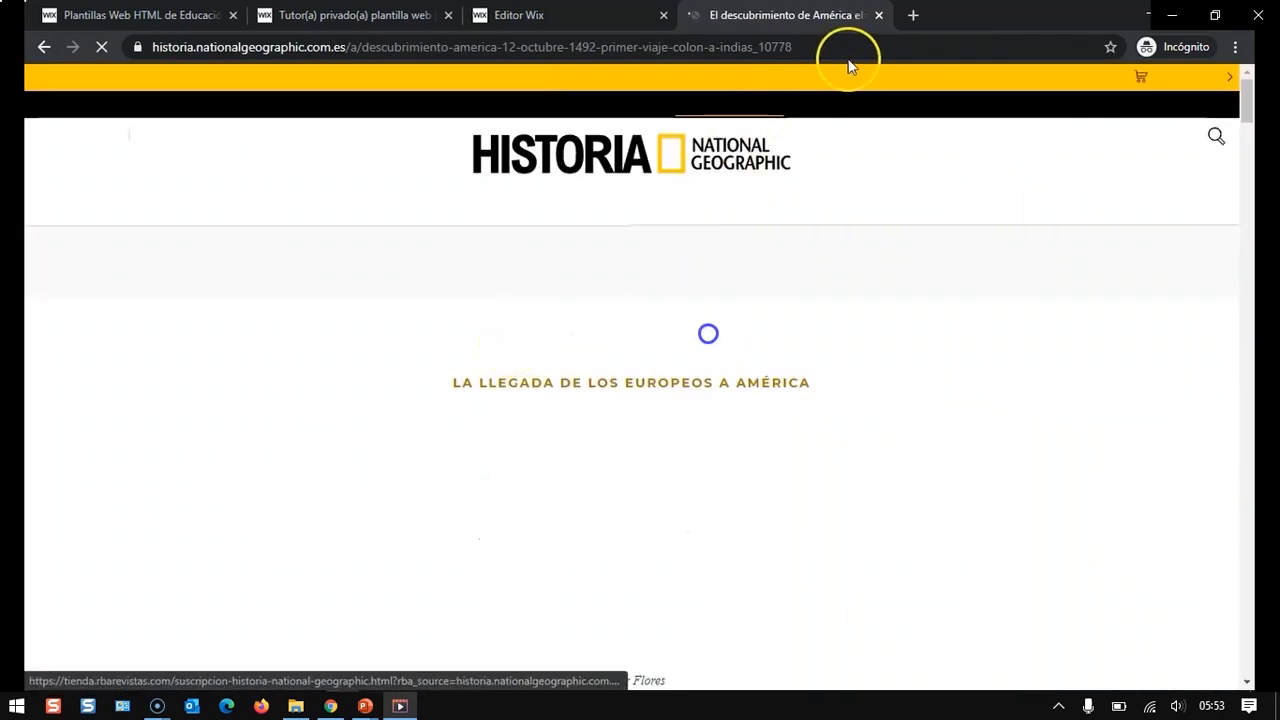
- Copy the National Geographic article's address and set it as the link target of '22 de mayo de 1492'
{"action": "left_click", "coordinate": [860, 46]}
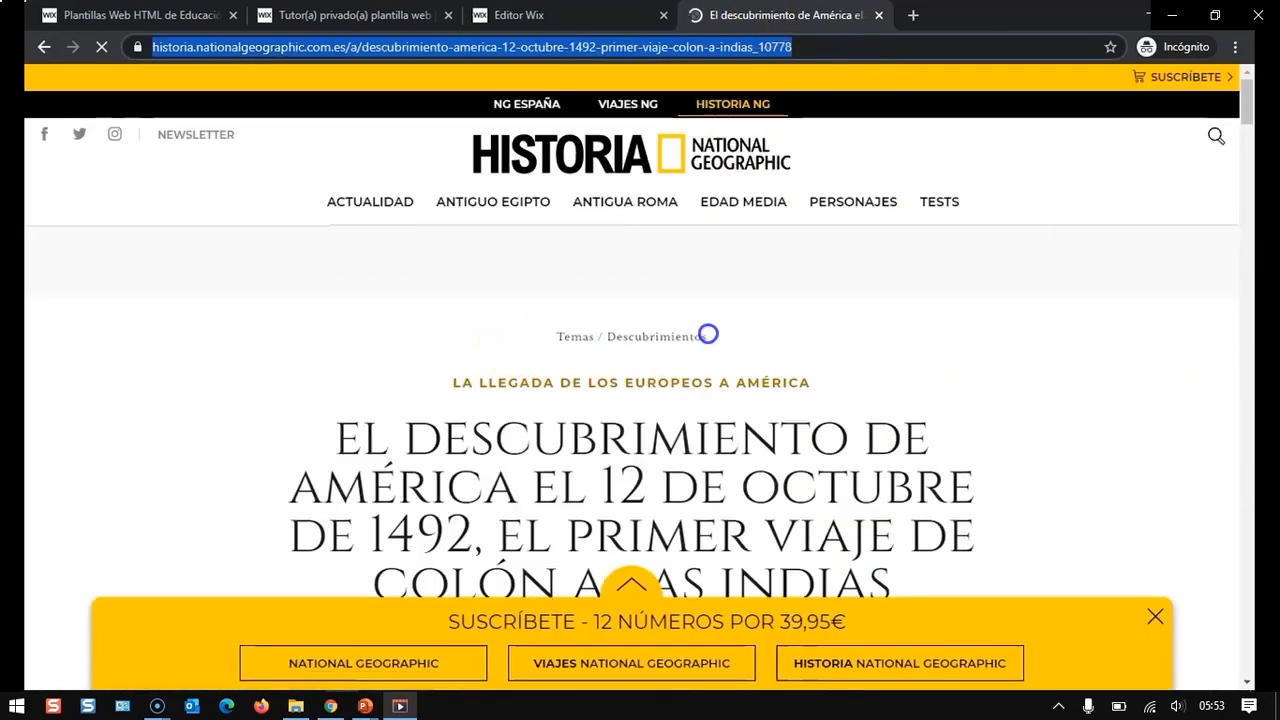
{"action": "key", "text": "ctrl+shift+Tab"}
{"action": "key", "text": "ctrl+Tab"}
{"action": "key", "text": "ctrl+c"}
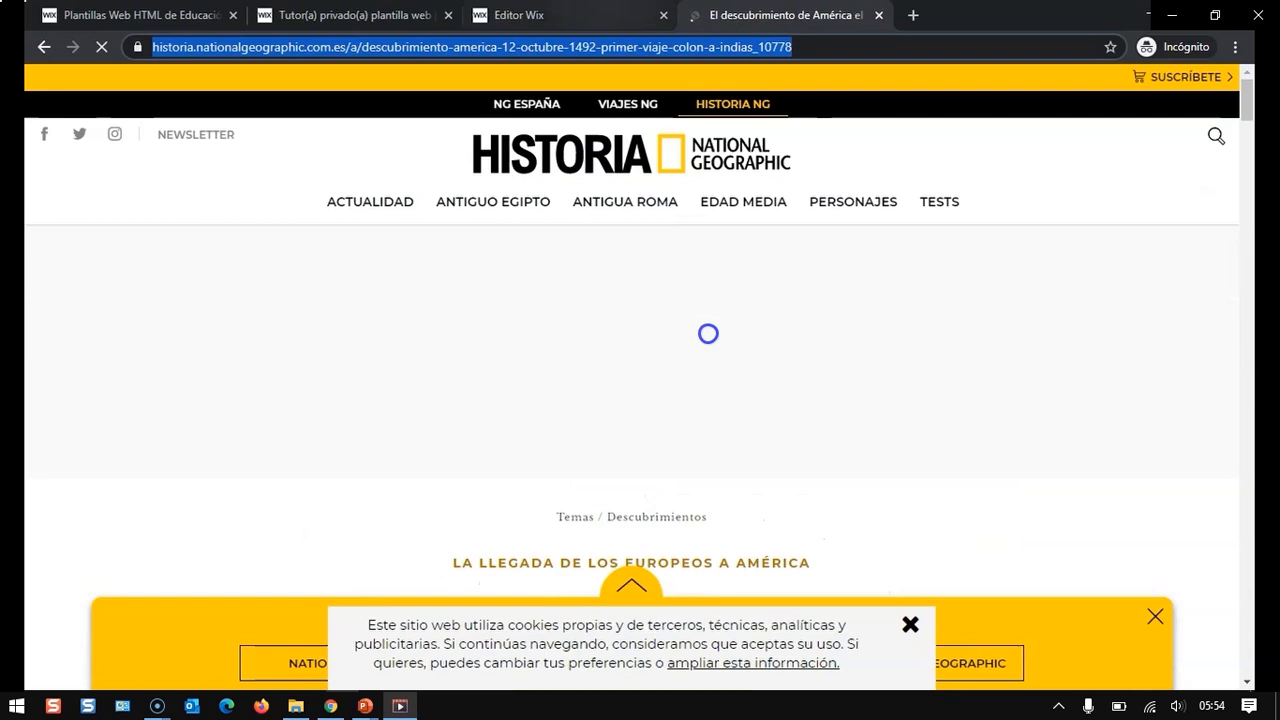
{"action": "key", "text": "ctrl+shift+Tab"}
{"action": "left_click", "coordinate": [686, 194]}
{"action": "key", "text": "ctrl+v"}
{"action": "left_click", "coordinate": [835, 466]}
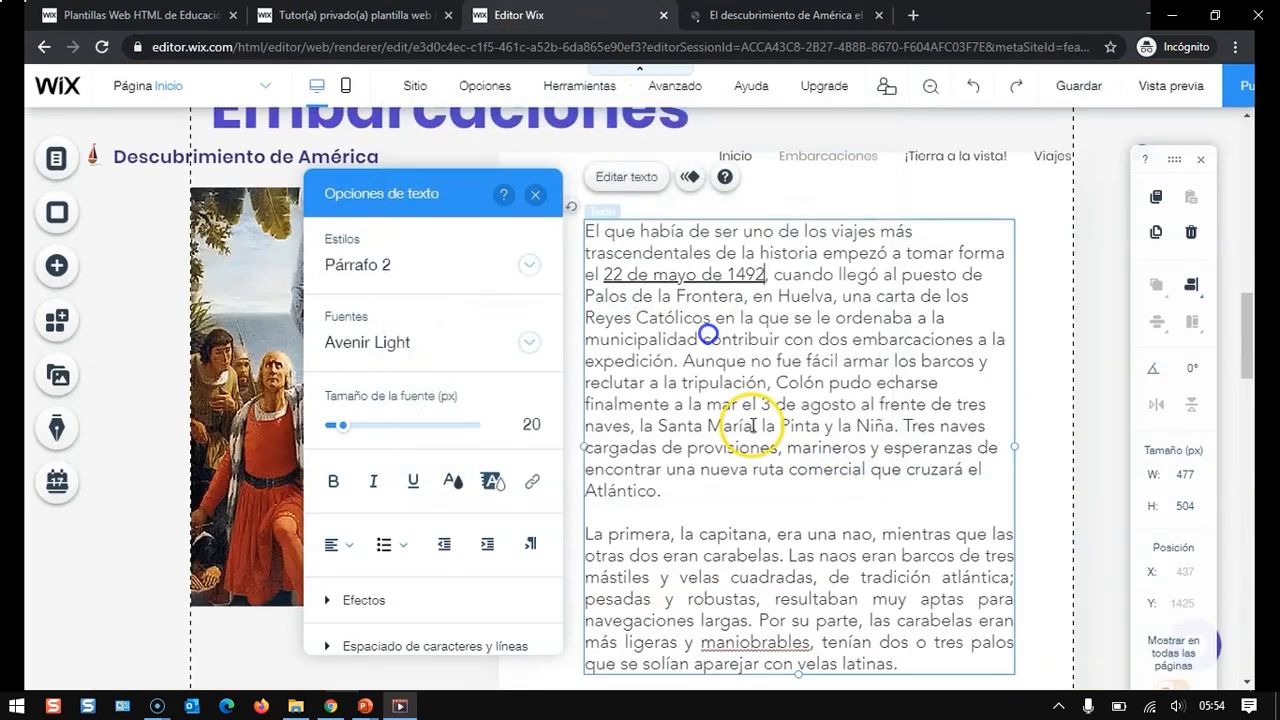
- Change the text color of the linked '22 de mayo de 1492' to a site color
{"action": "left_click_drag", "start_coordinate": [603, 273], "coordinate": [765, 273]}
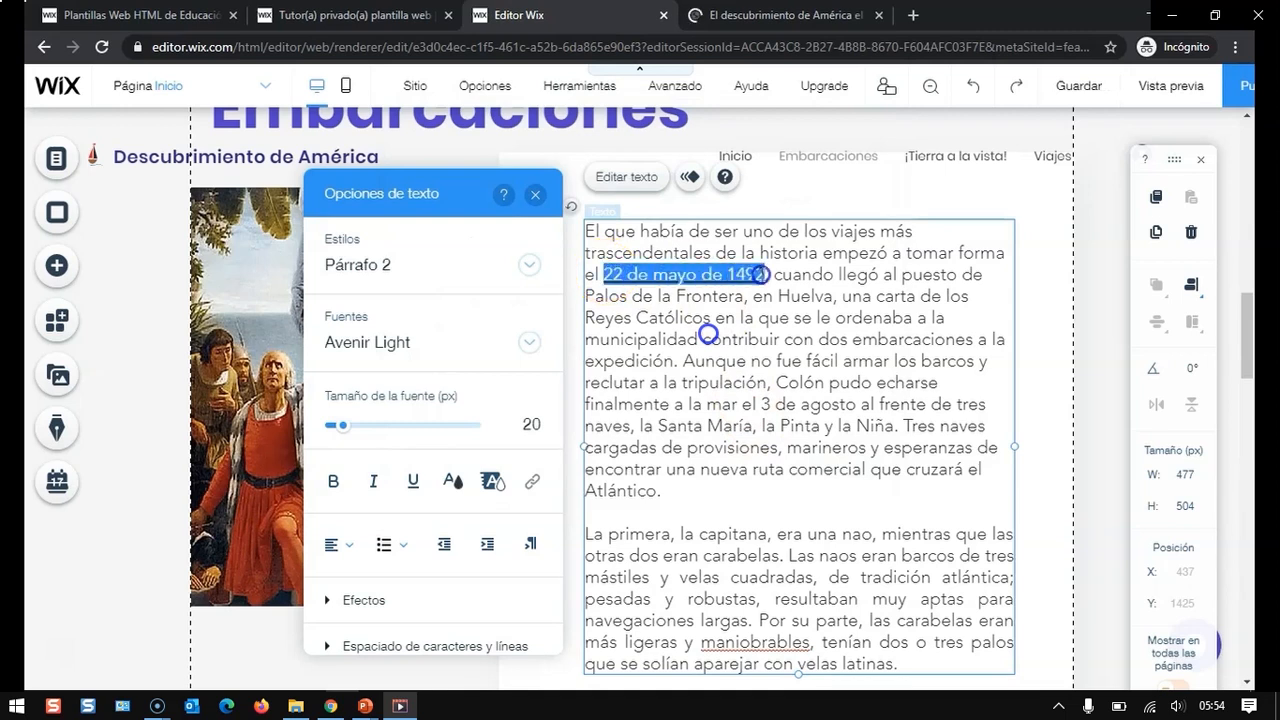
{"action": "left_click", "coordinate": [453, 482]}
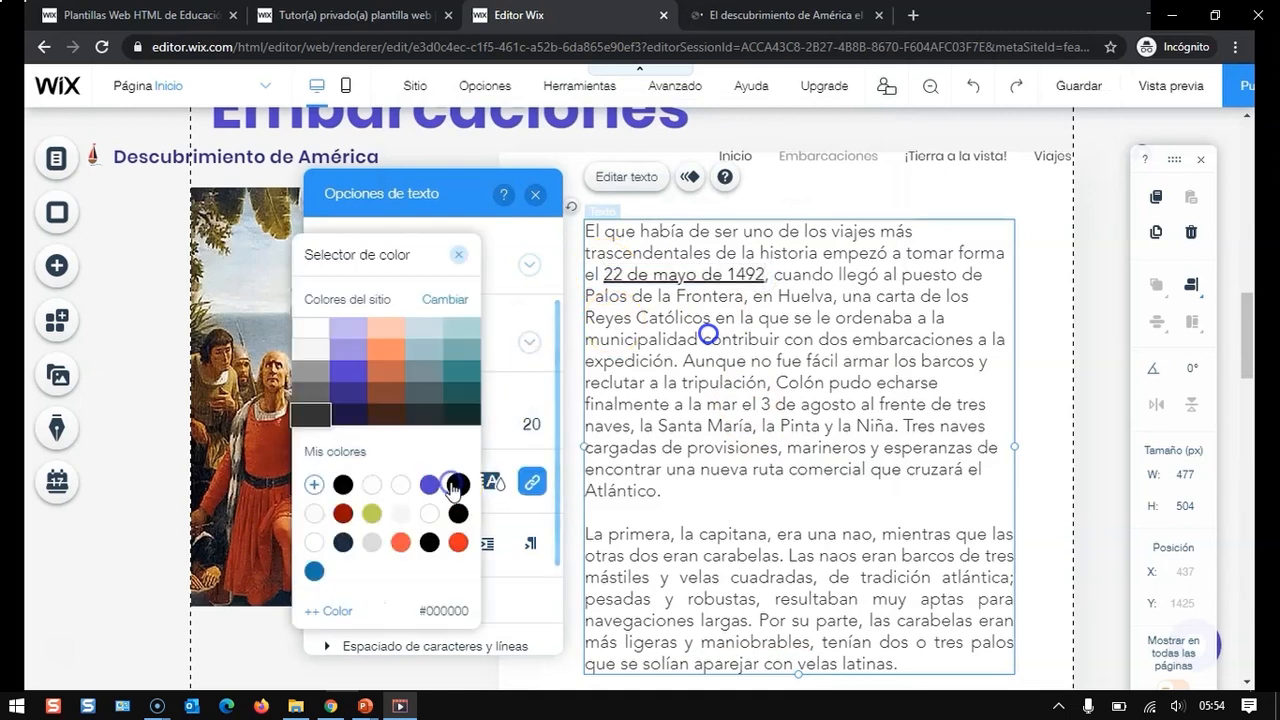
{"action": "left_click", "coordinate": [348, 372]}
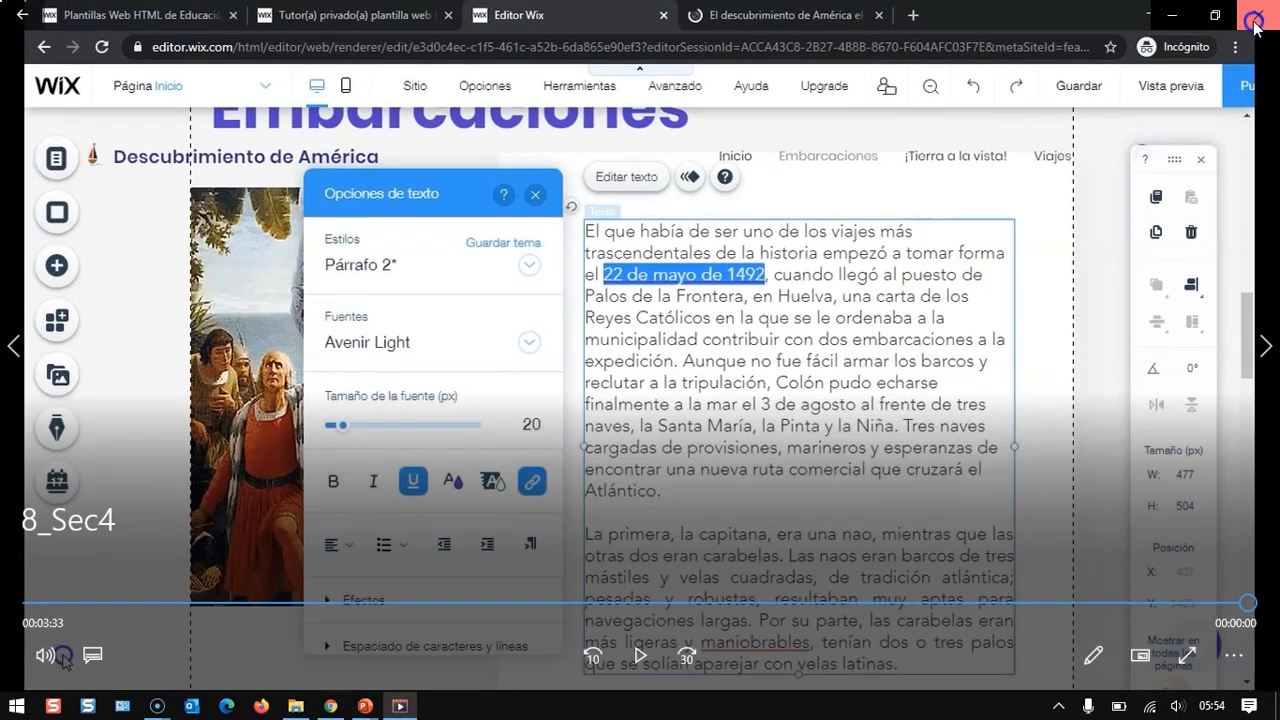
{"action": "left_click", "coordinate": [1258, 10]}
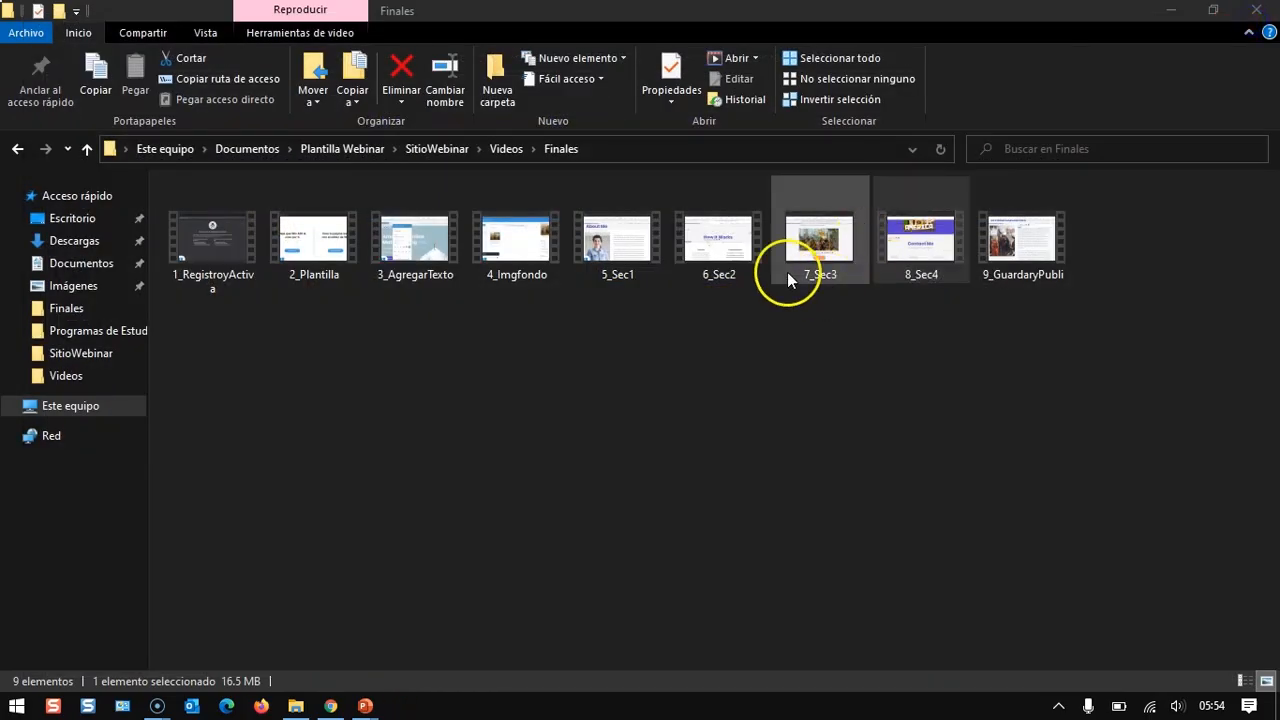
{"action": "double_click", "coordinate": [1014, 265]}
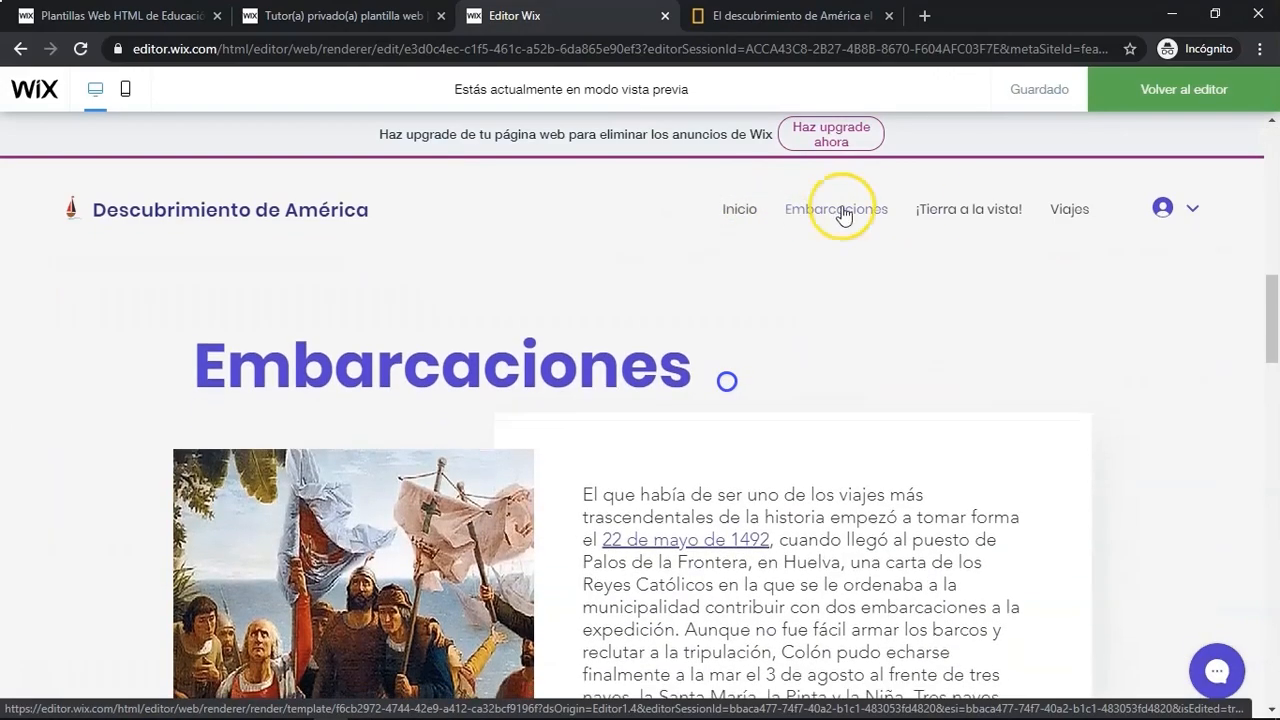
- Preview the site by visiting the ¡Tierra a la vista! and Viajes pages
{"action": "left_click", "coordinate": [981, 208]}
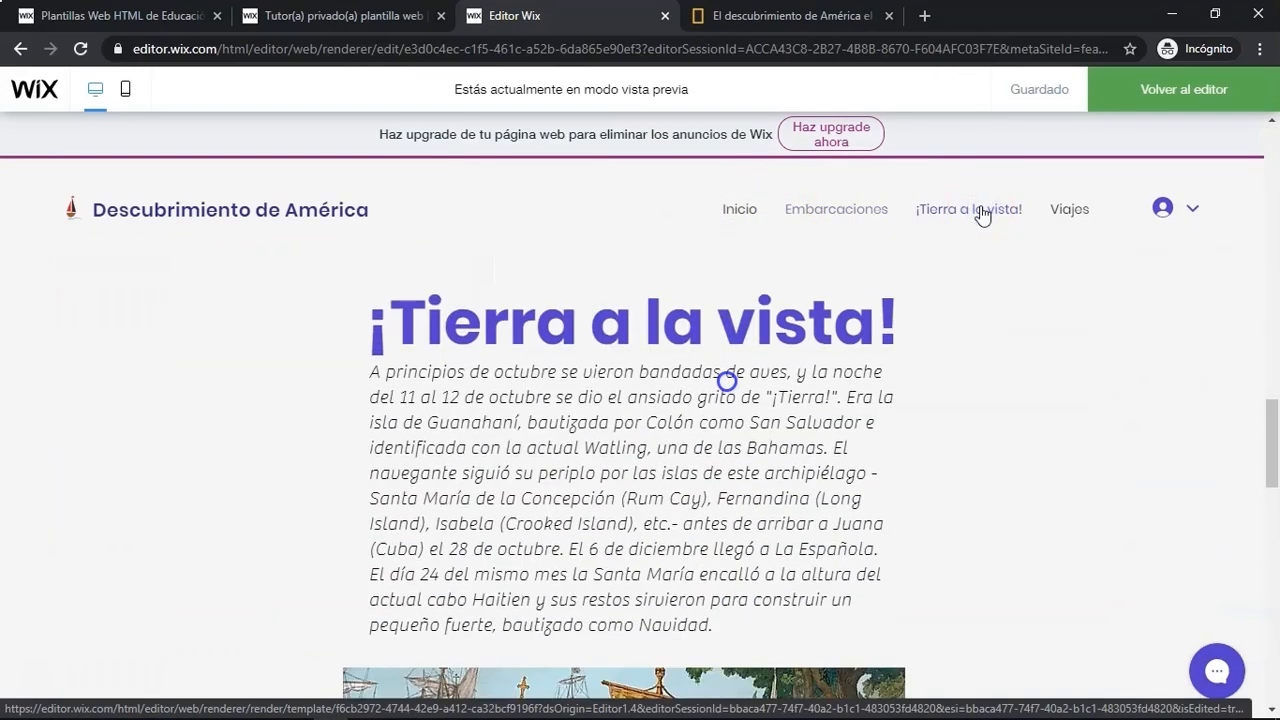
{"action": "left_click", "coordinate": [1078, 208]}
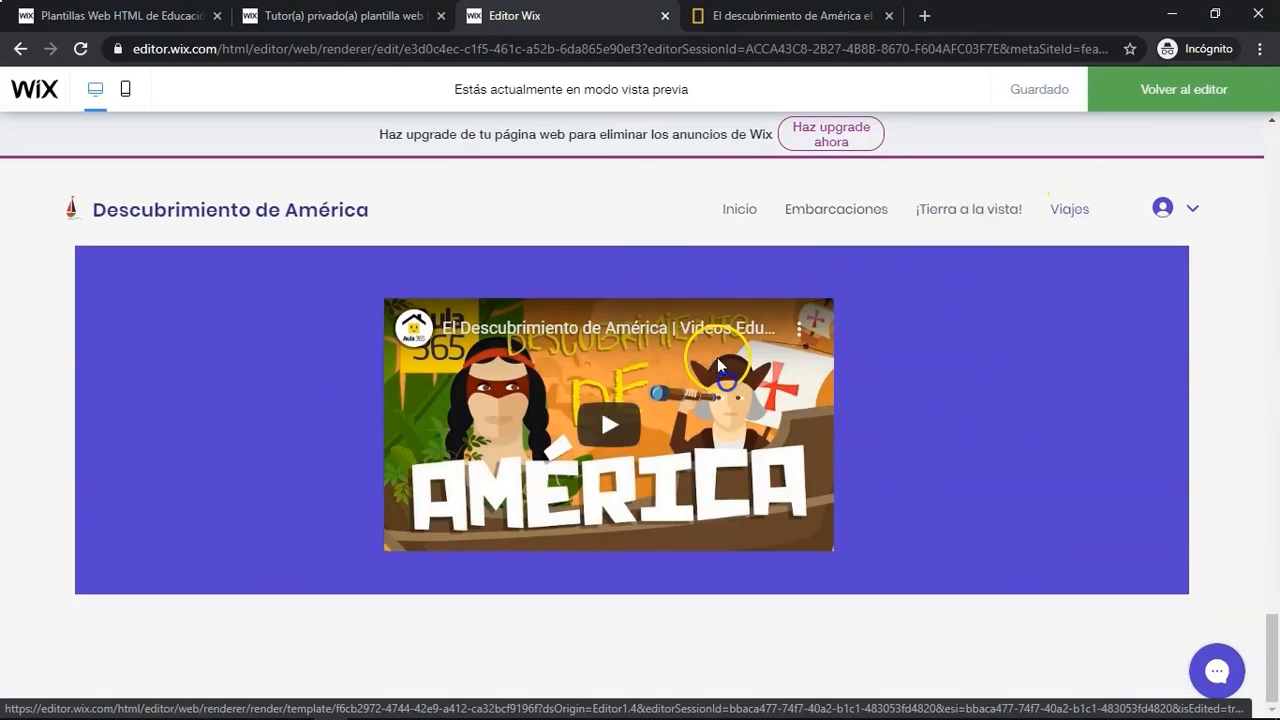
{"action": "scroll", "coordinate": [705, 478], "scroll_direction": "up", "scroll_amount": 3}
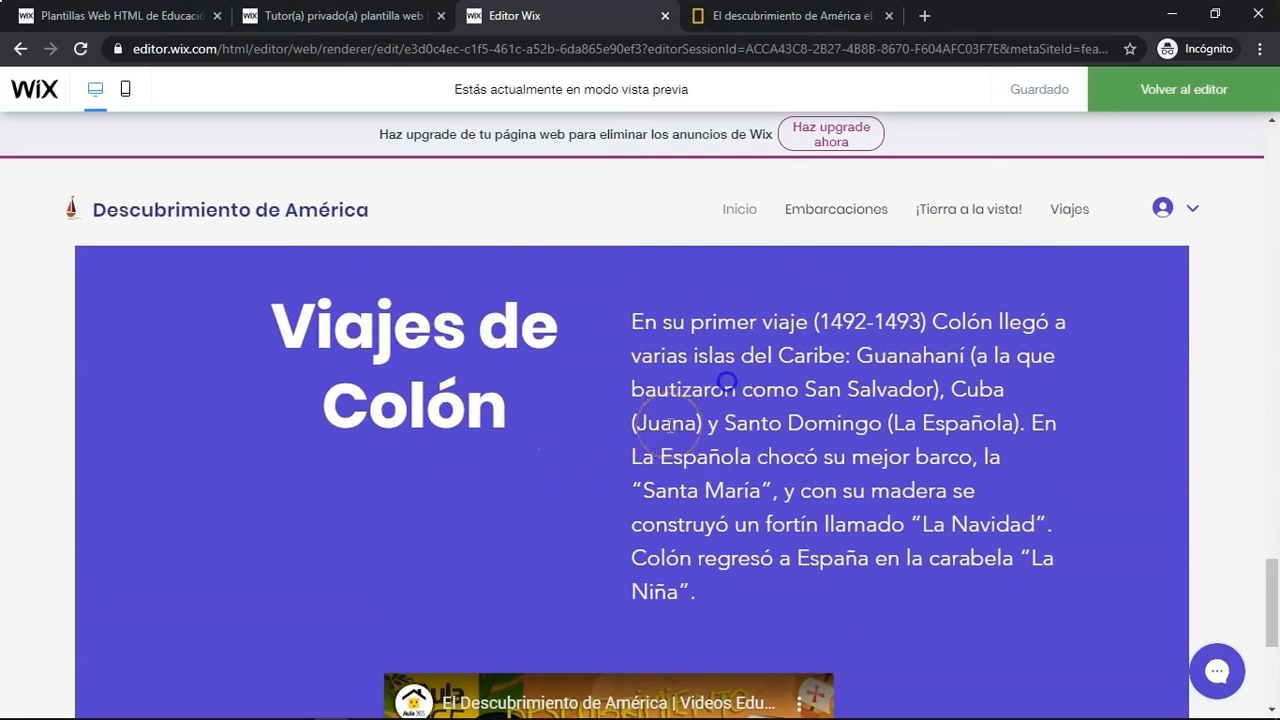
{"action": "scroll", "coordinate": [727, 381], "scroll_direction": "down", "scroll_amount": 3}
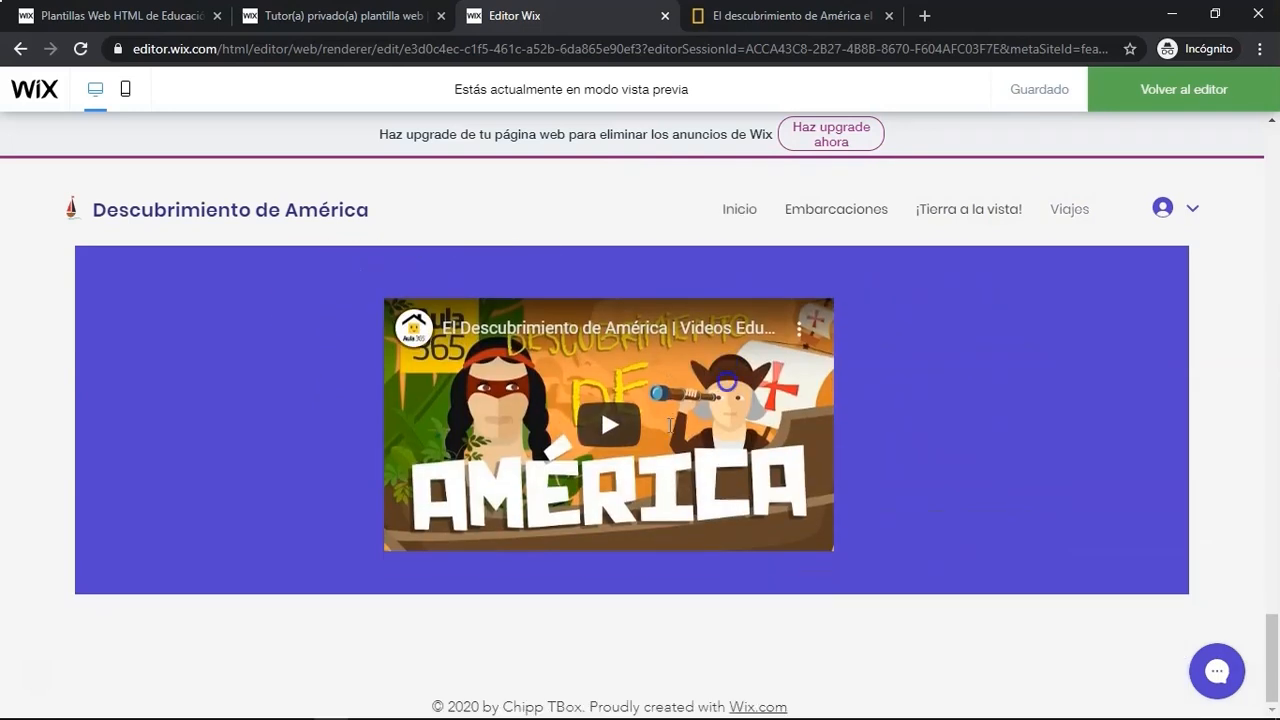
- Return to the editor, publish the site and close the publication confirmation
{"action": "left_click", "coordinate": [1178, 91]}
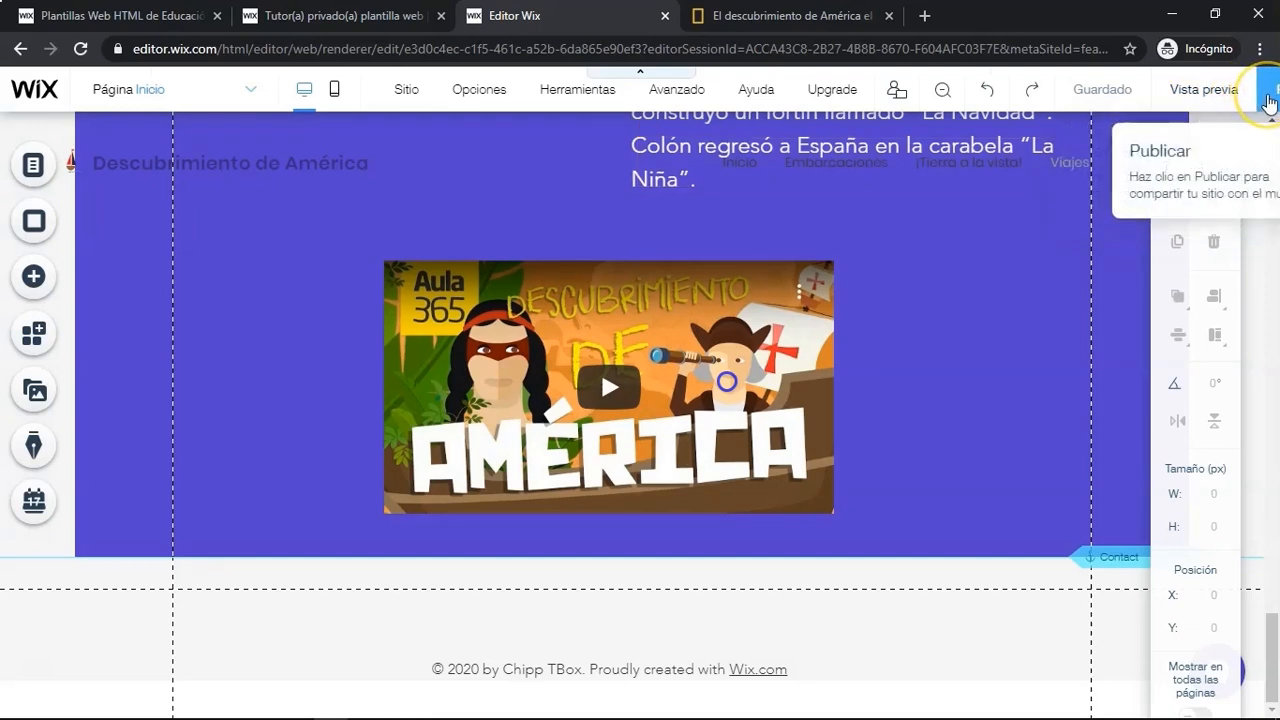
{"action": "left_click", "coordinate": [1268, 100]}
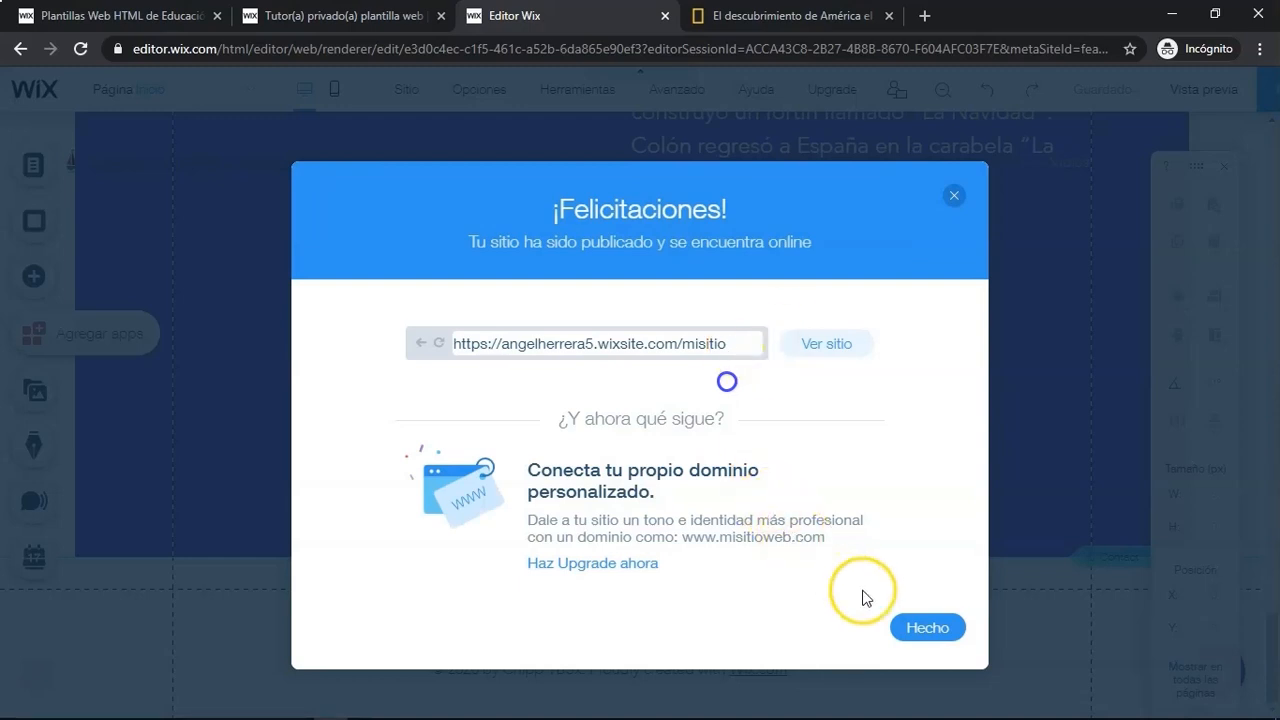
{"action": "left_click", "coordinate": [919, 632]}
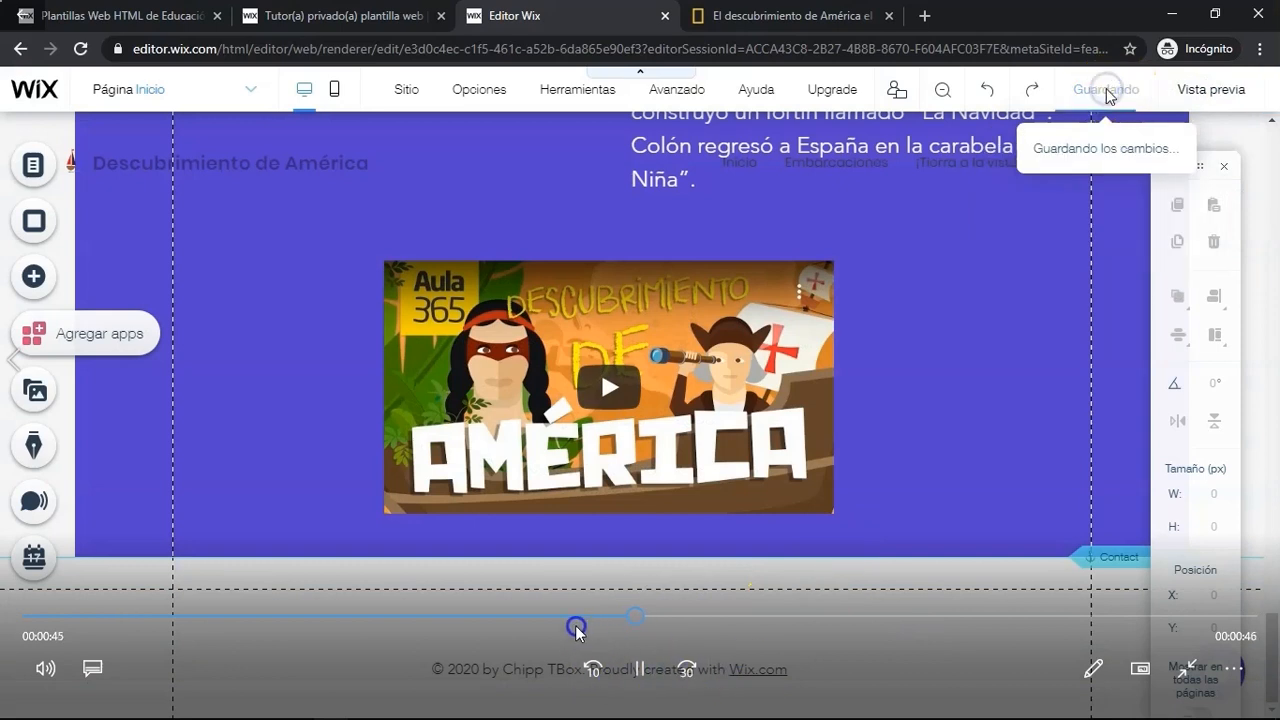
{"action": "left_click", "coordinate": [558, 615]}
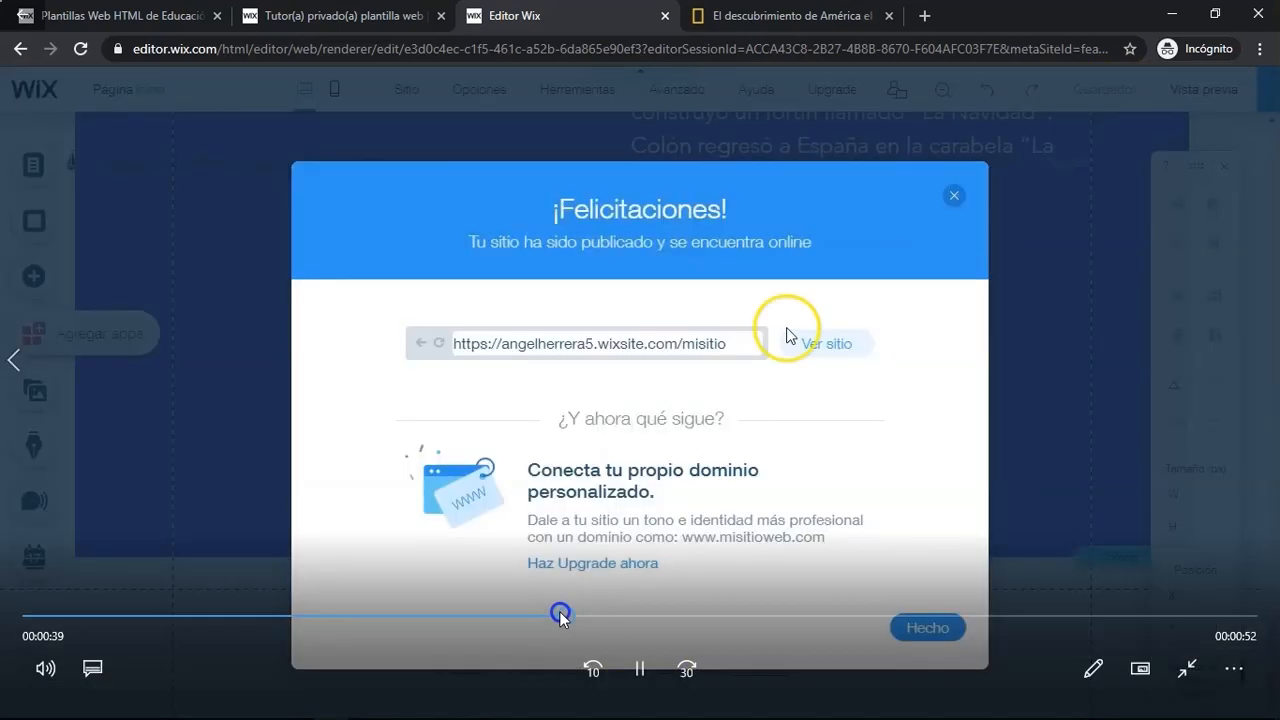
{"action": "left_click", "coordinate": [640, 668]}
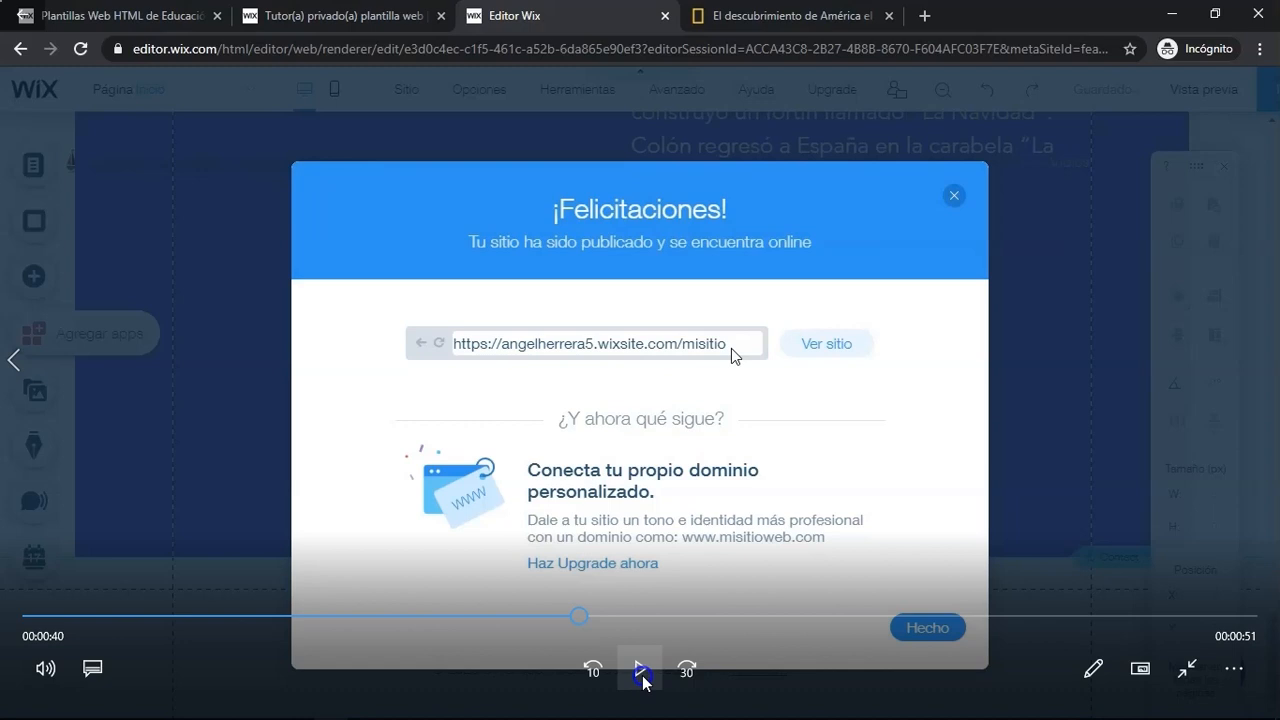
{"action": "left_click", "coordinate": [641, 672]}
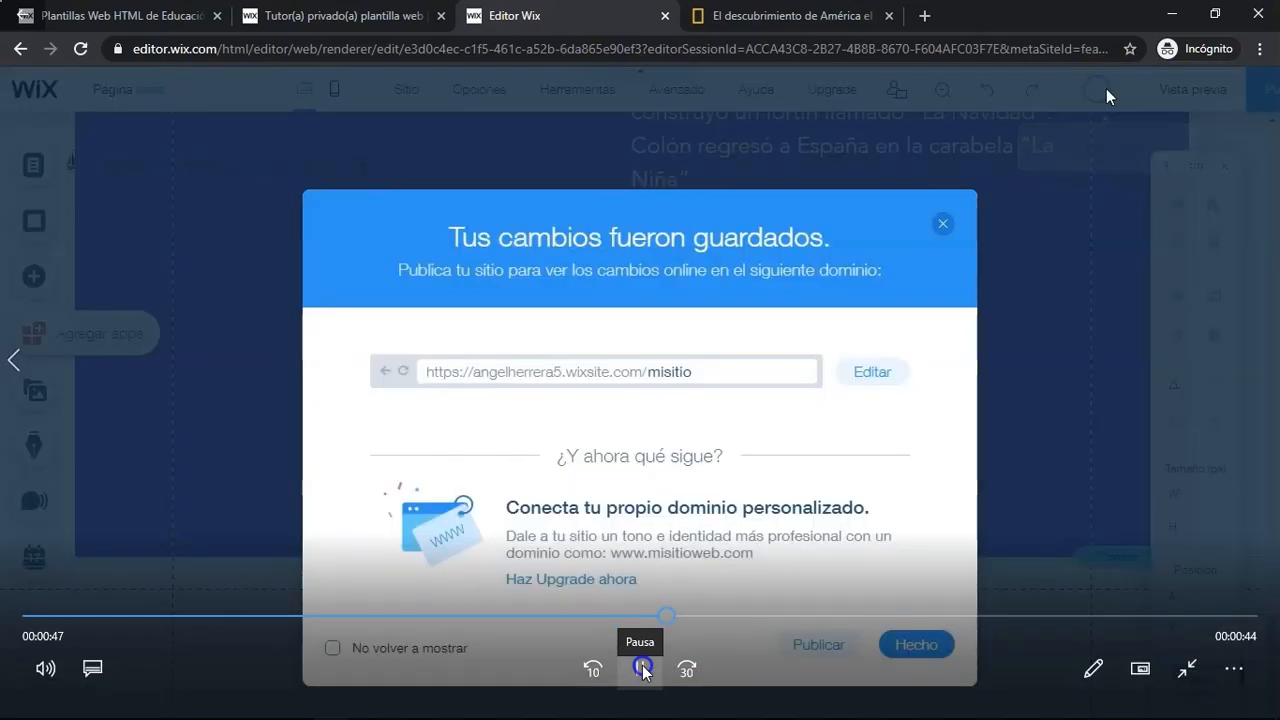
{"action": "left_click", "coordinate": [642, 674]}
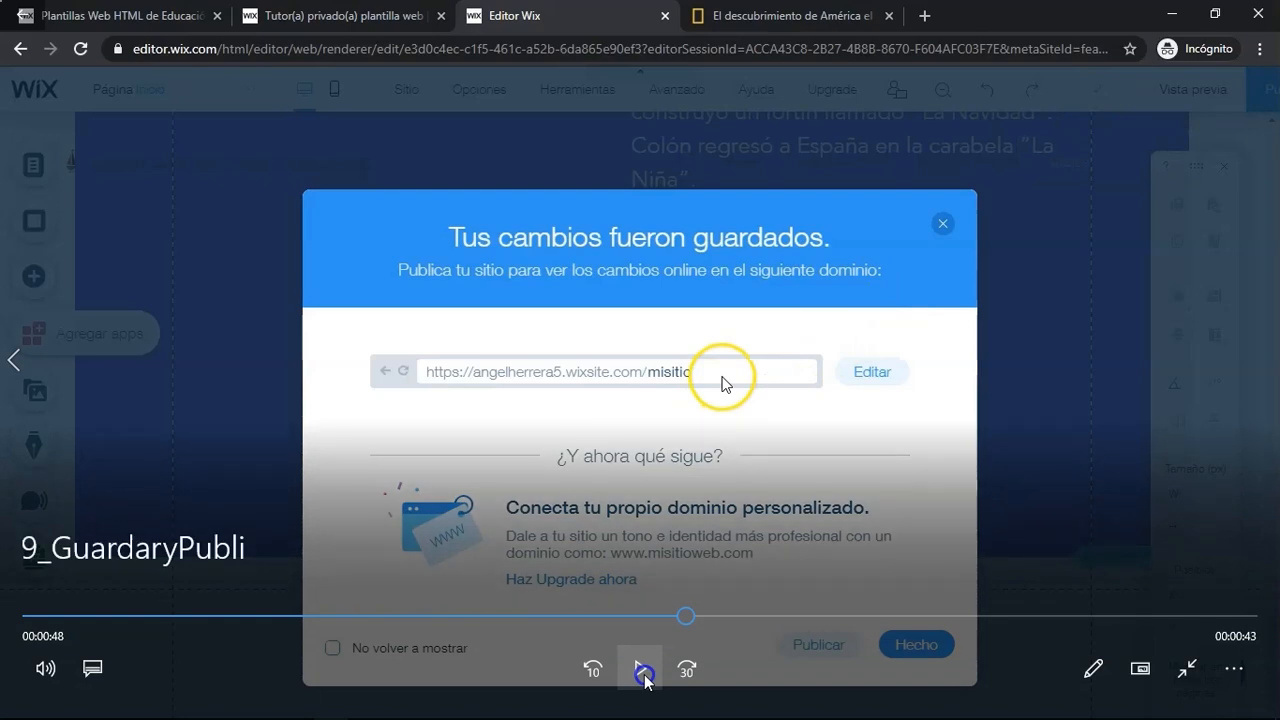
{"action": "left_click", "coordinate": [645, 676]}
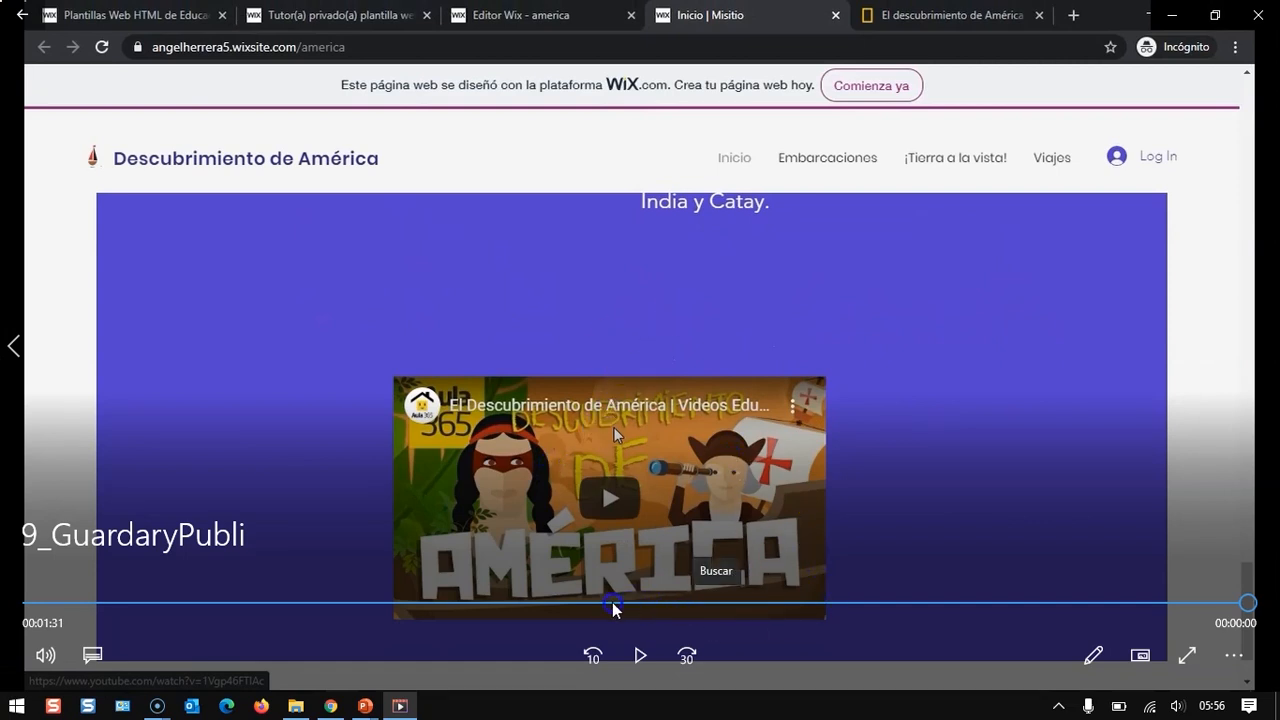
{"action": "left_click", "coordinate": [541, 603]}
{"action": "left_click", "coordinate": [640, 655]}
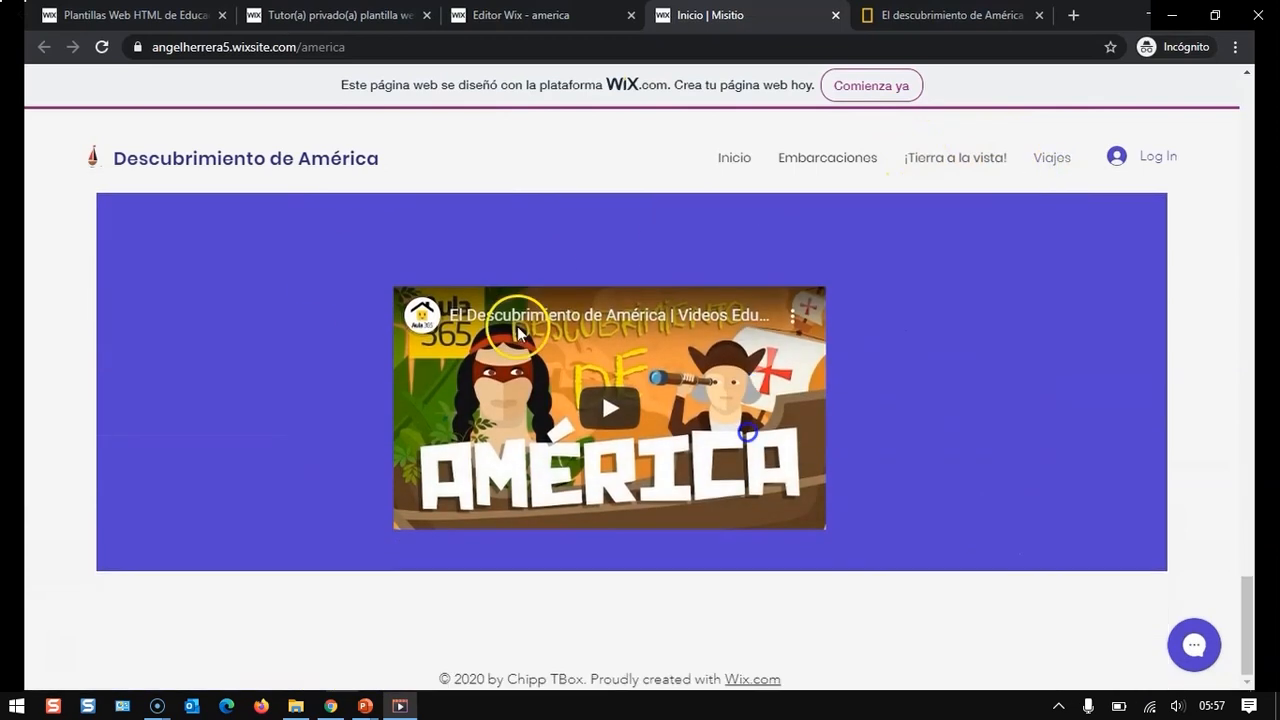
{"action": "mouse_move", "coordinate": [864, 532]}
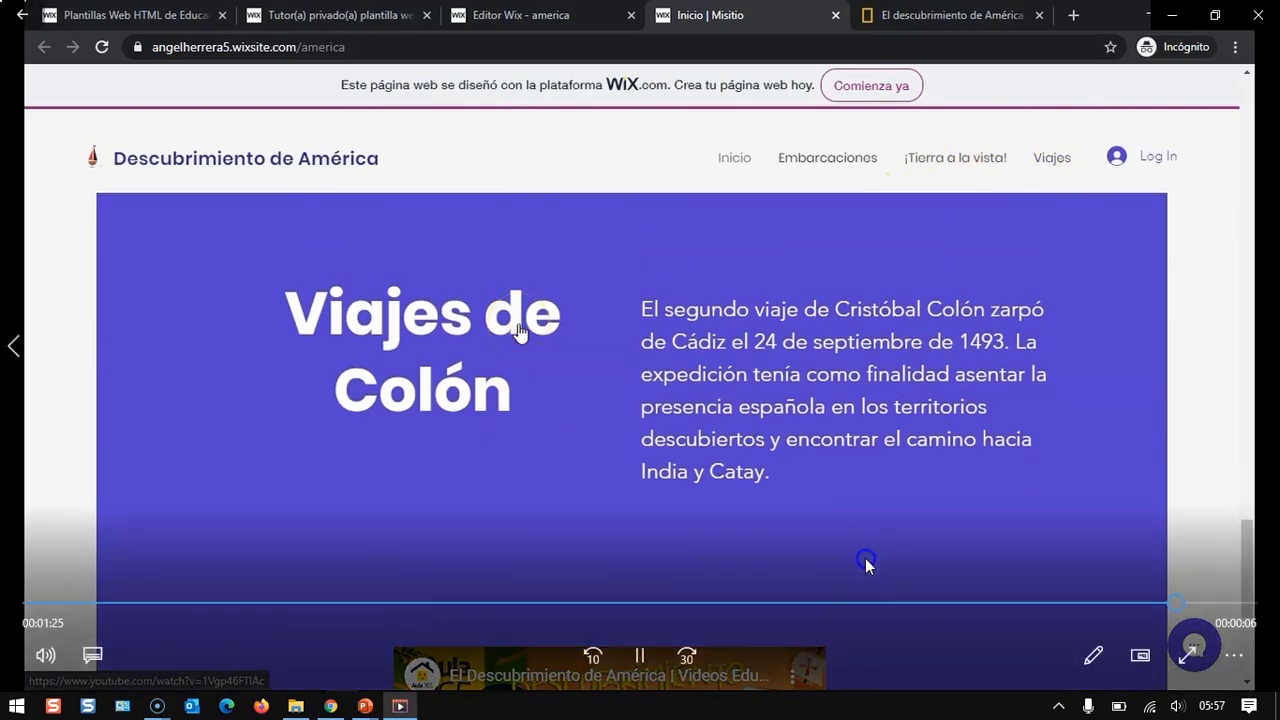